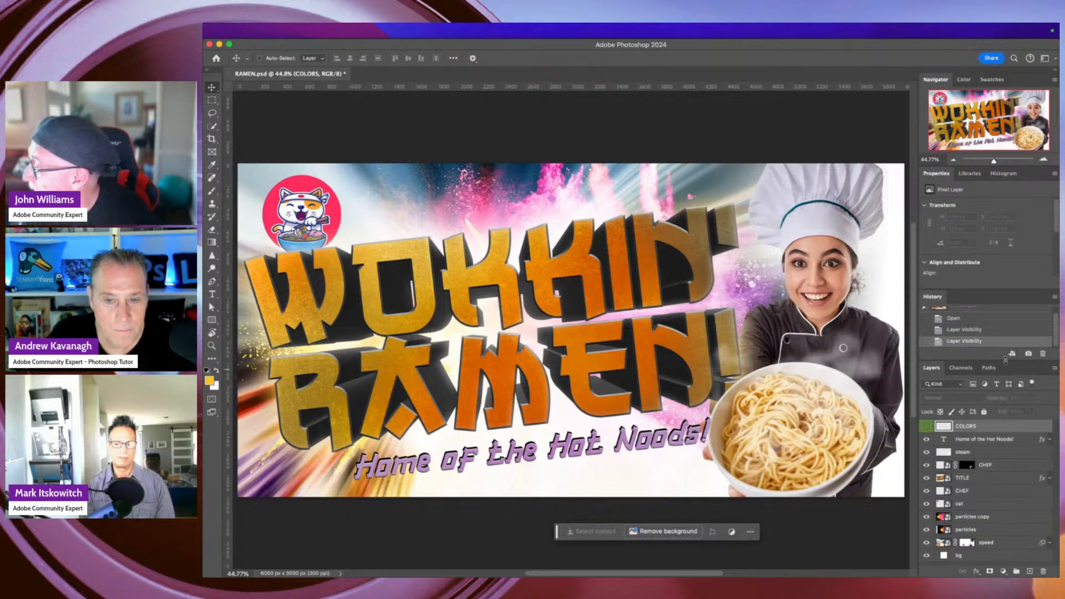
Give the Layers panel more height, and show the COLORS swatch layer and hide it again.
drag(1006, 359, 1006, 343)
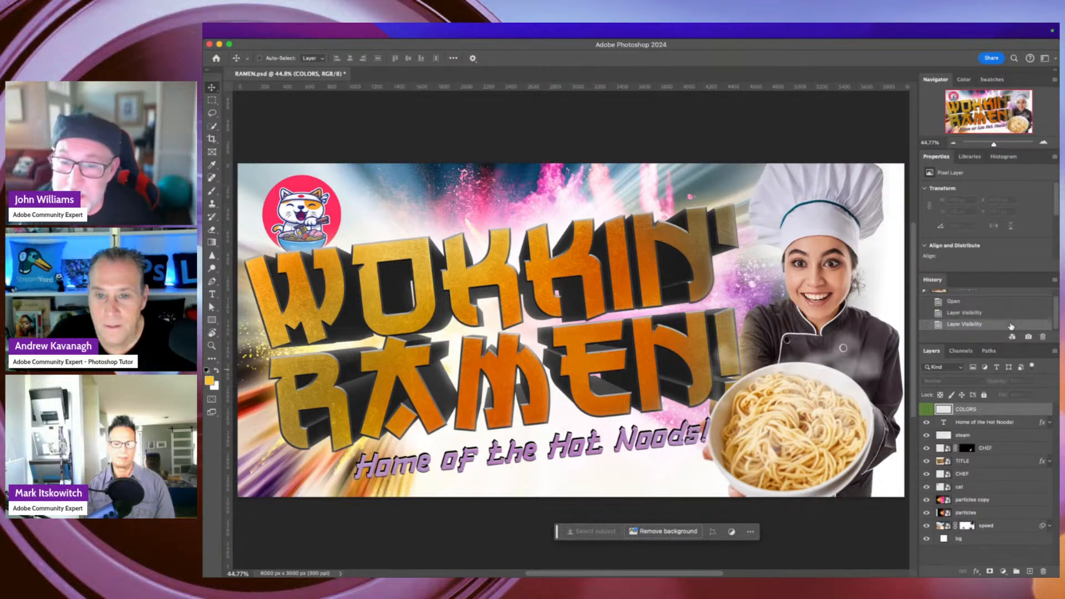
click(927, 409)
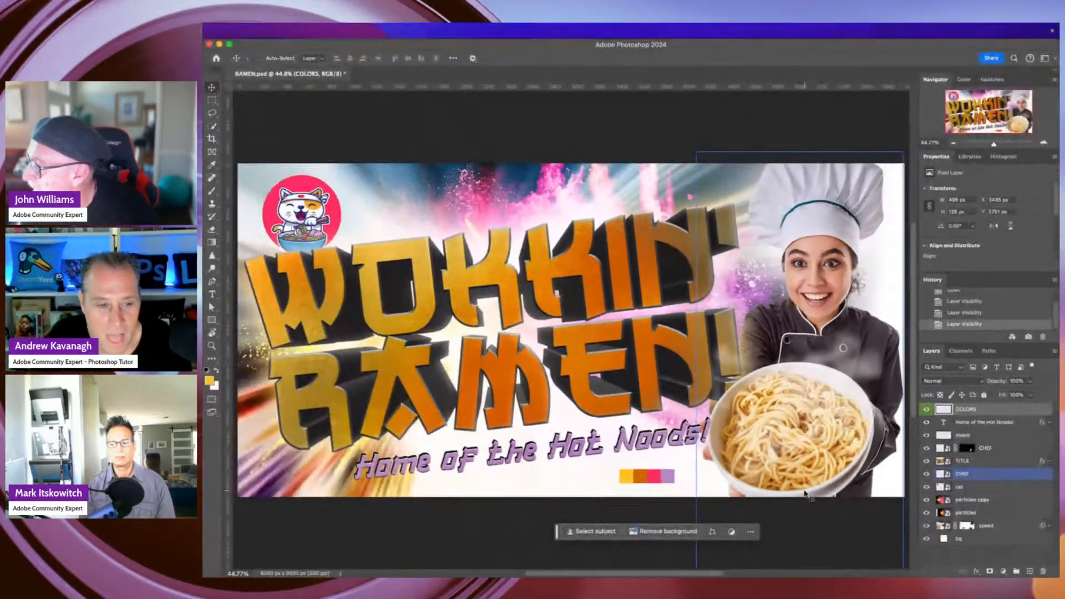
click(865, 537)
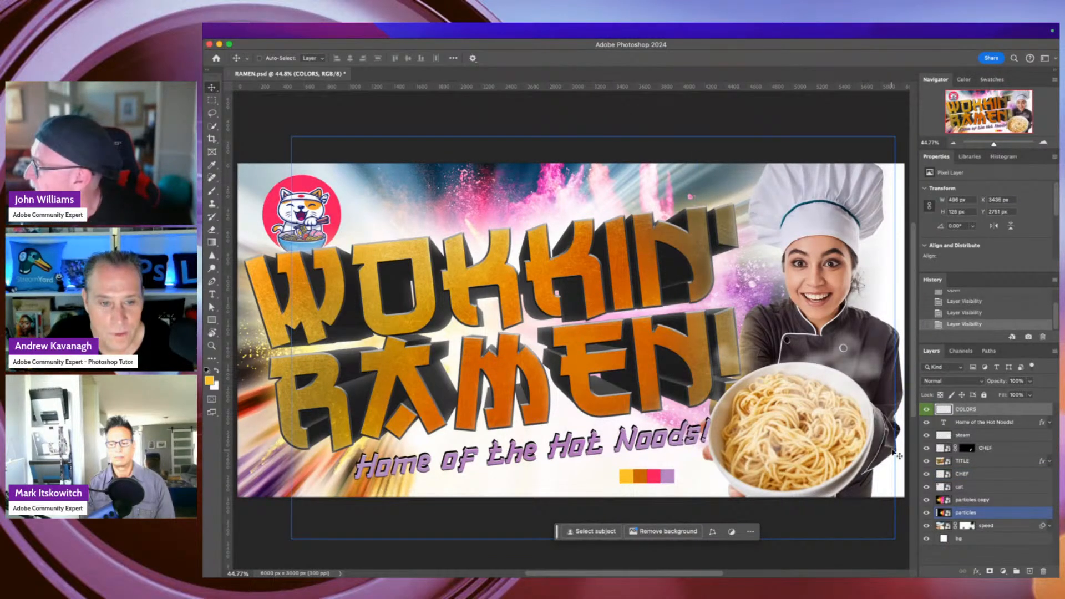
click(930, 410)
click(927, 411)
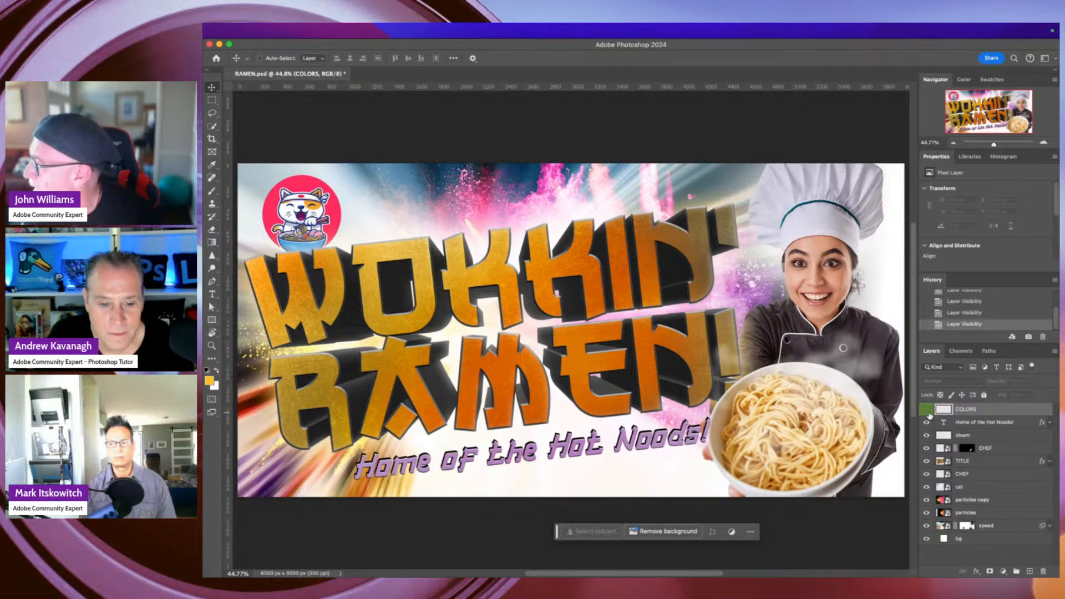
Group the layers from the Home of the Hot Noods! text down to particles.
click(973, 437)
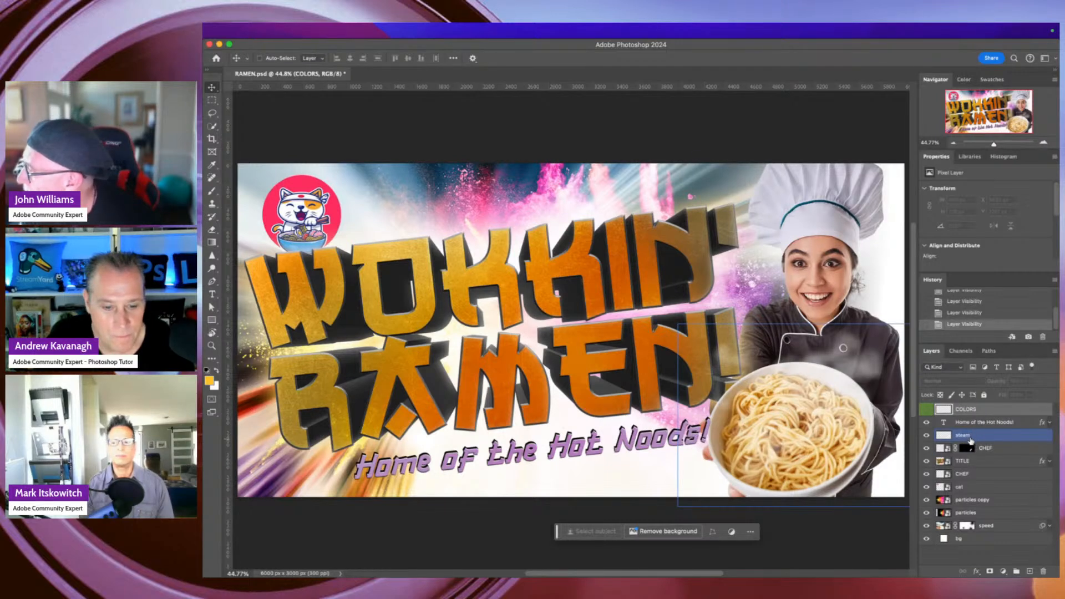
click(982, 423)
click(987, 514)
click(989, 525)
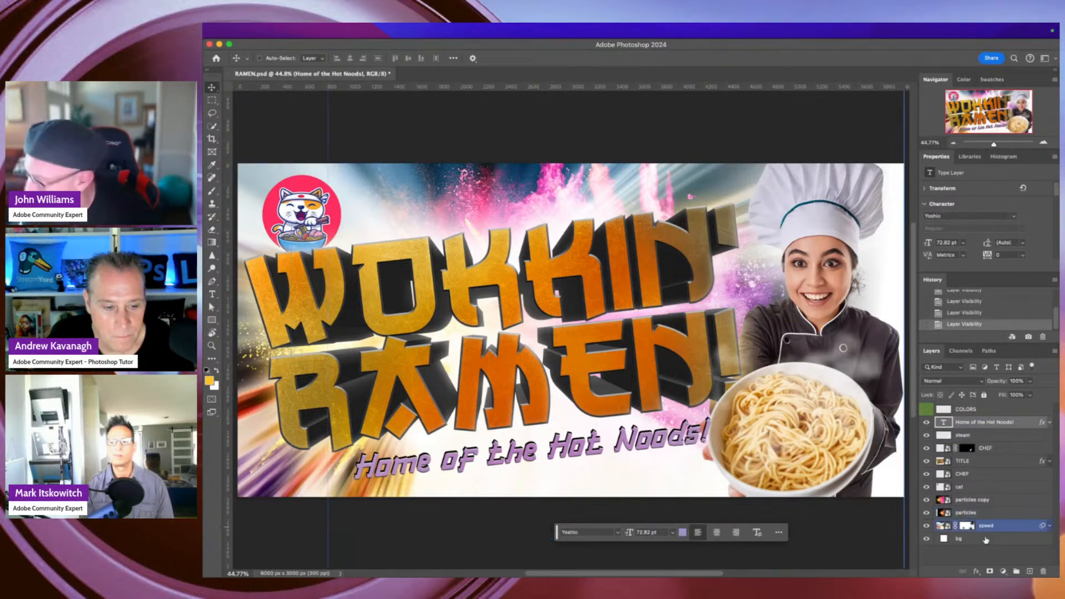
super+click(989, 524)
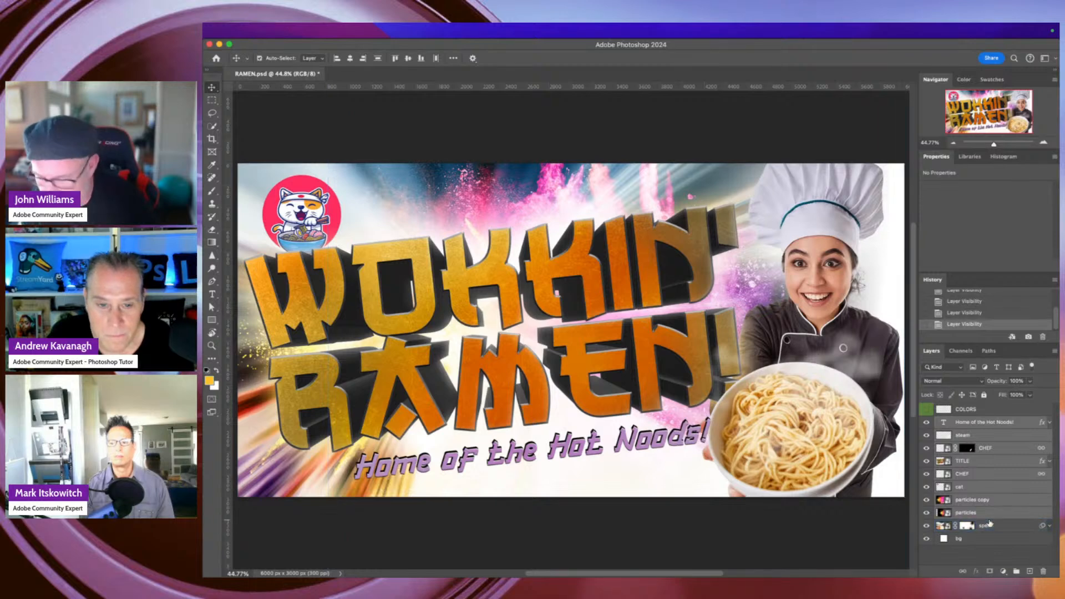
key(super+g)
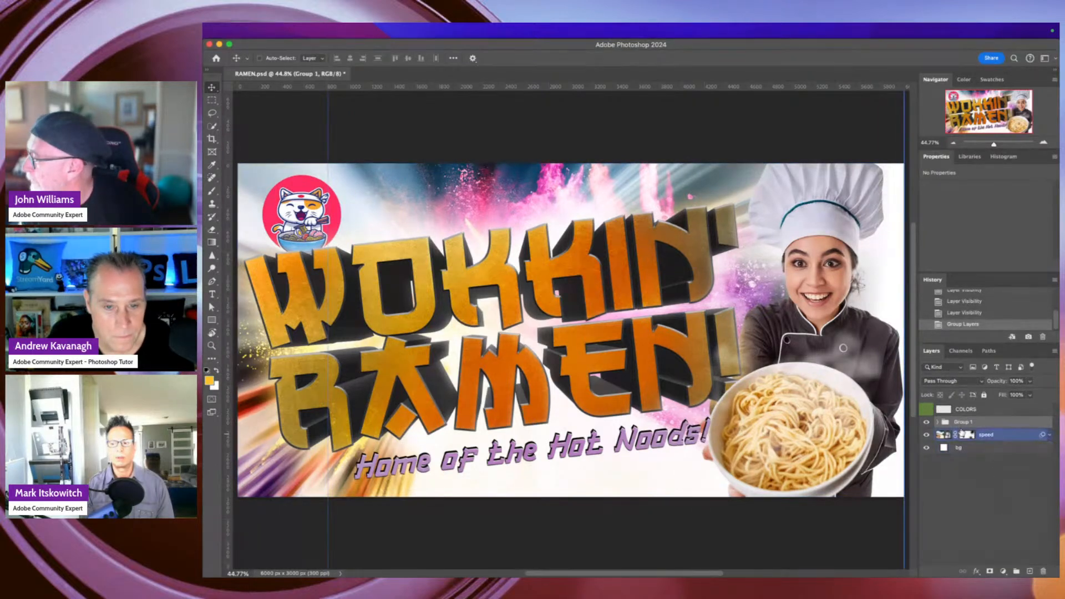
Move the speed layer into Group 1 and hide the collapsed group, leaving only the white background.
click(939, 423)
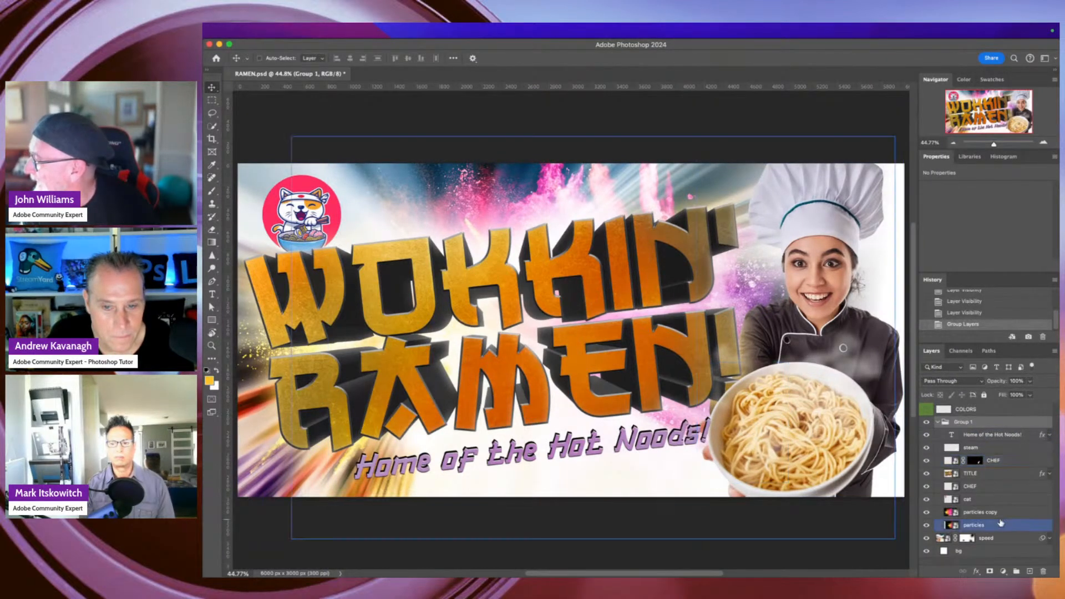
click(1007, 501)
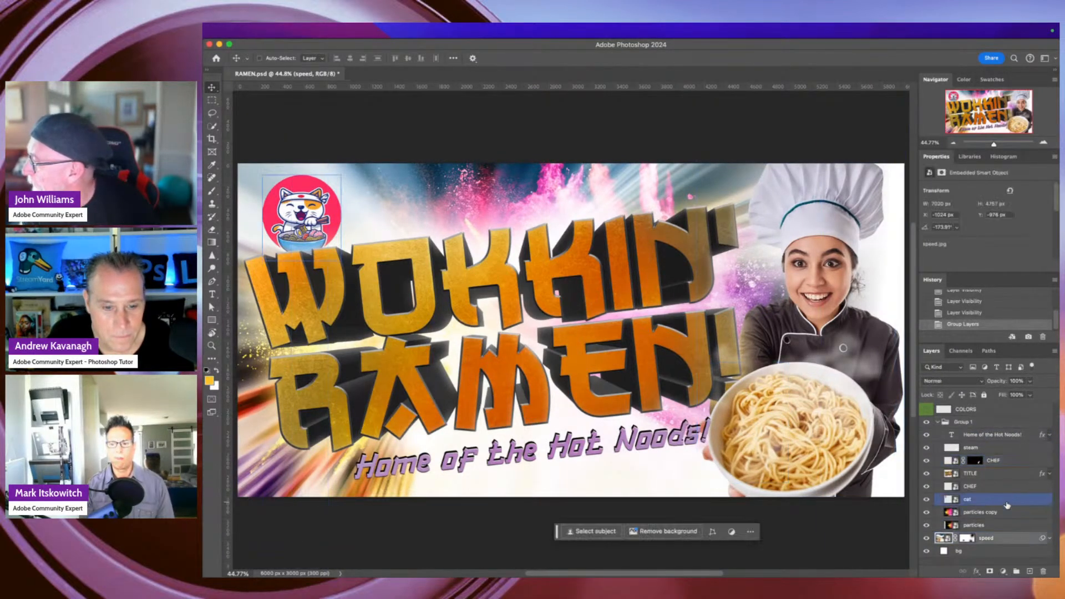
shift+click(989, 435)
drag(984, 431, 941, 424)
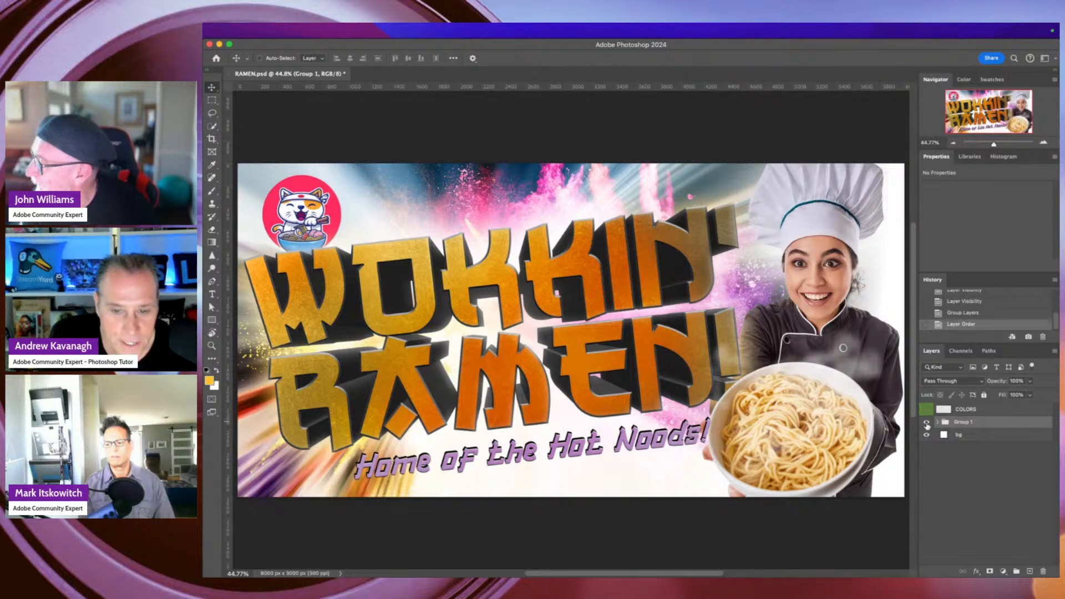
click(926, 423)
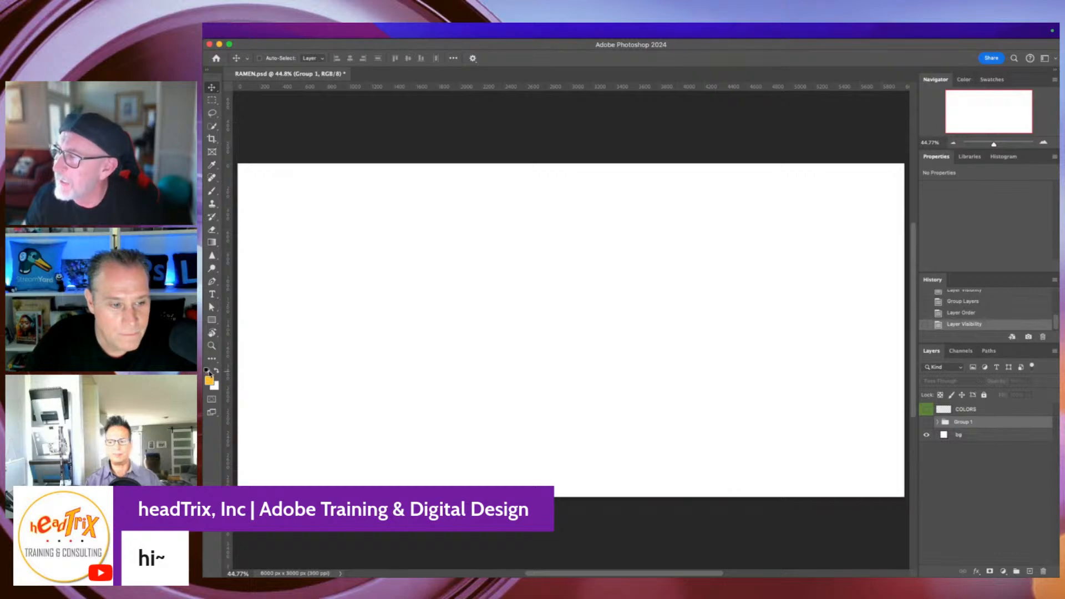
Reset the foreground and background colors to the default black and white, and close the TITLE.psd document.
click(207, 371)
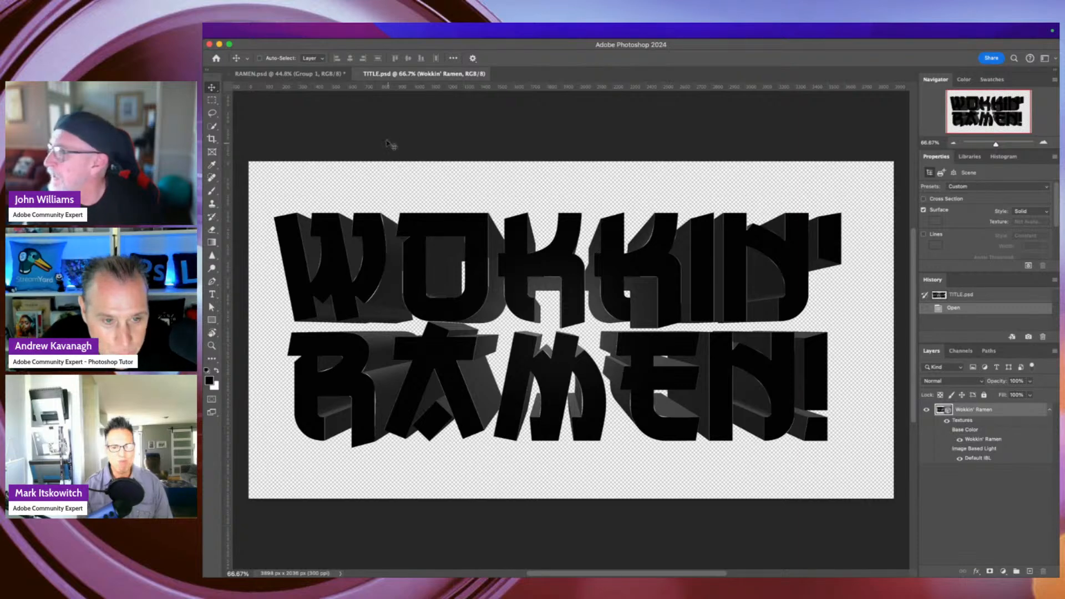
click(358, 75)
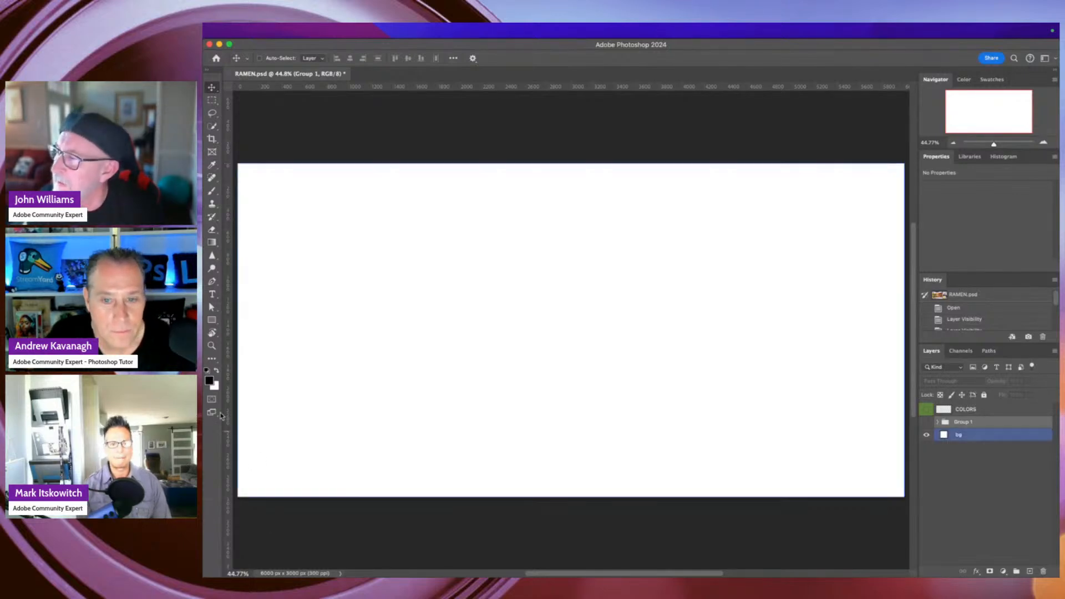
Add the text WOKKIN' RAMEN! on two lines on the blank canvas and color it black.
click(212, 295)
click(367, 287)
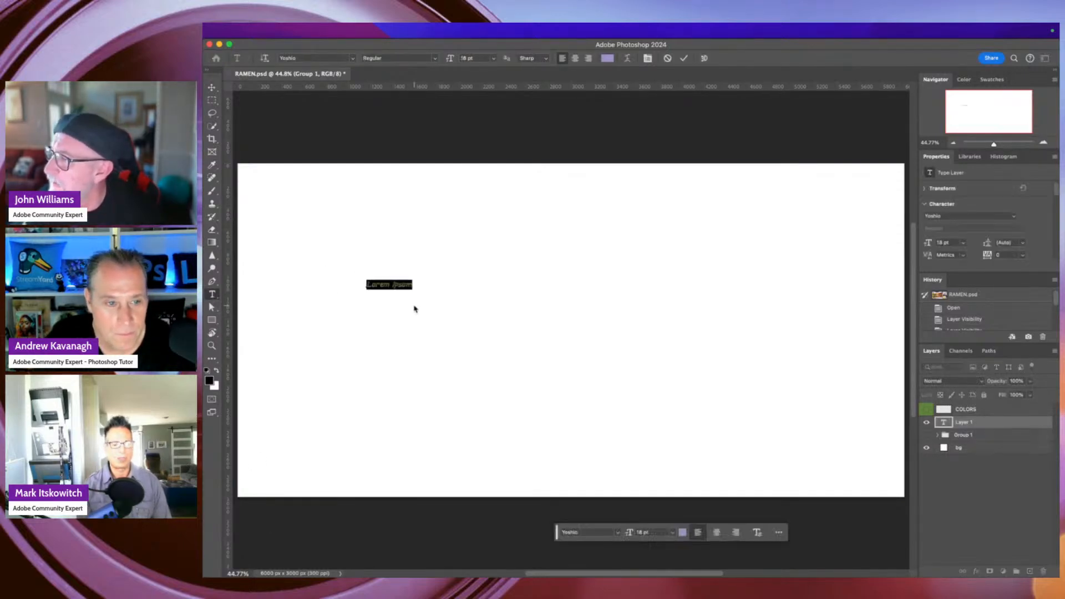
text(wo)
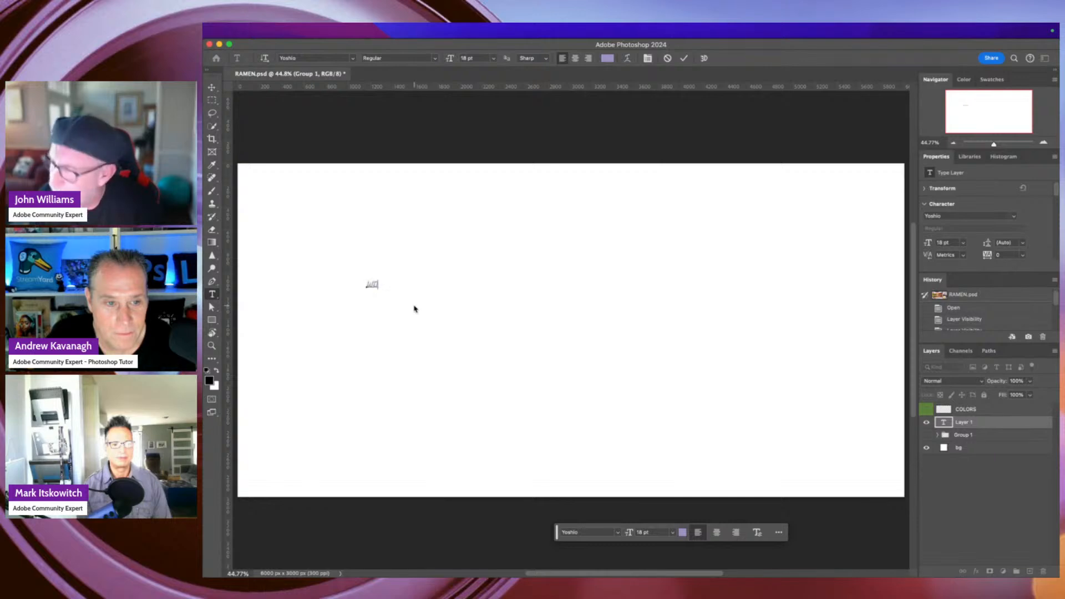
text(kkin)
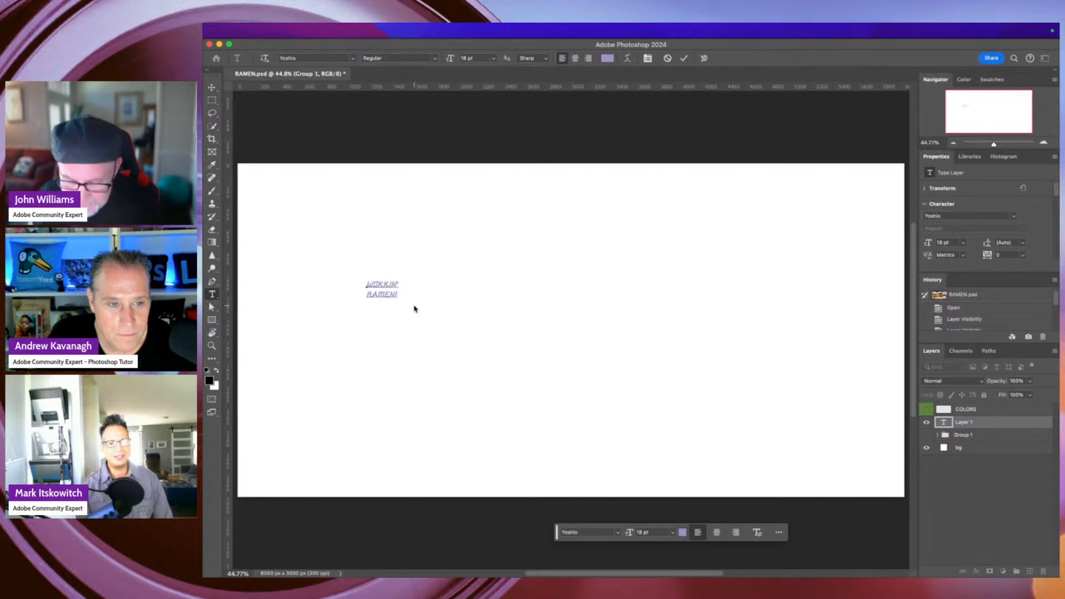
key(super+a)
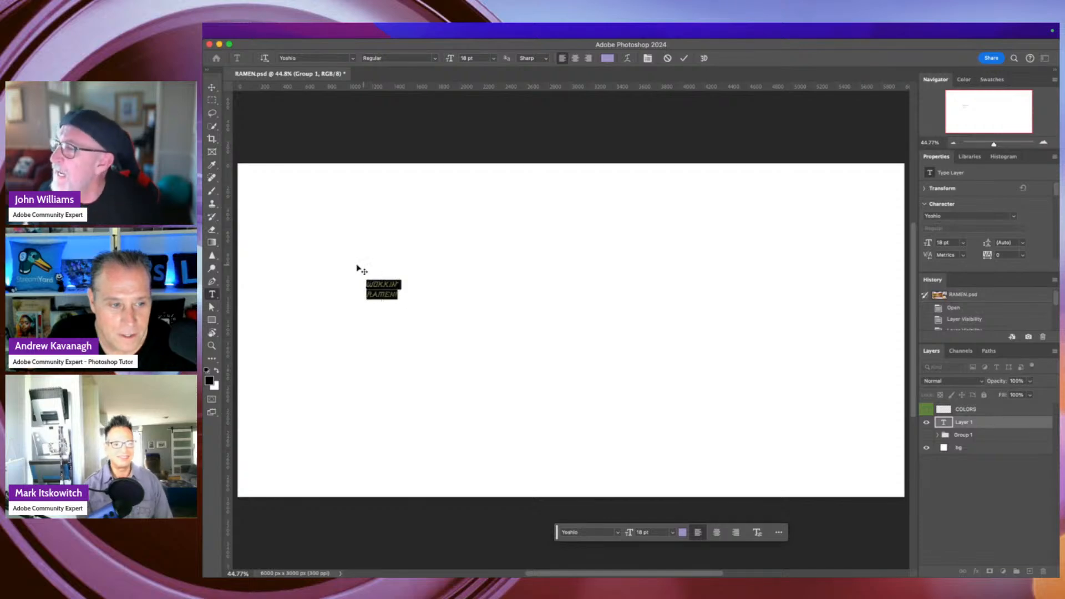
click(217, 371)
click(217, 370)
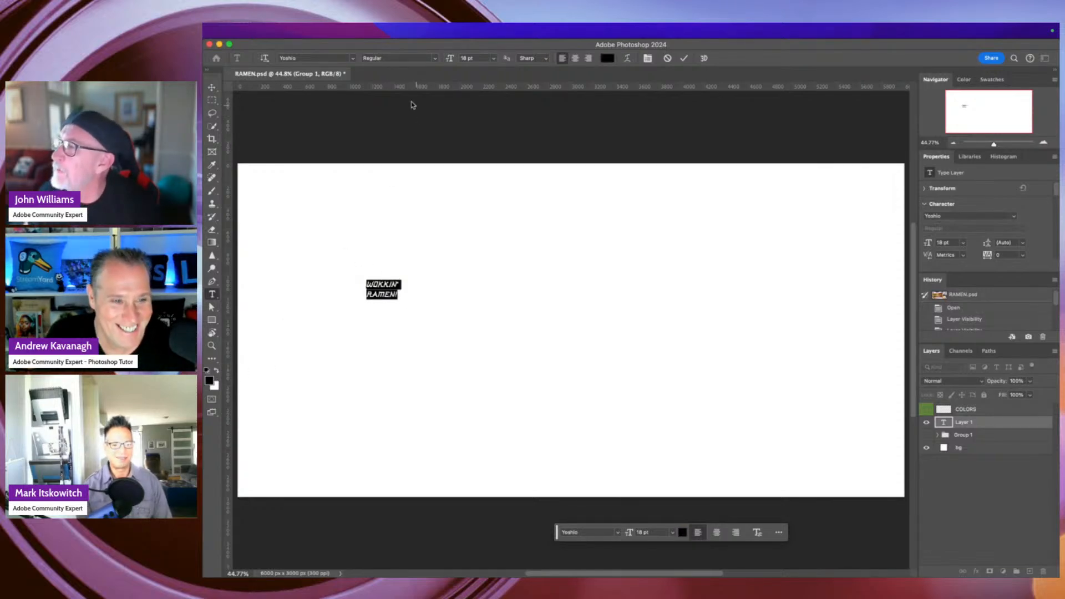
Set the text to the Jarene font at 241 pt and re-enter the apostrophe after WOKKIN.
click(353, 58)
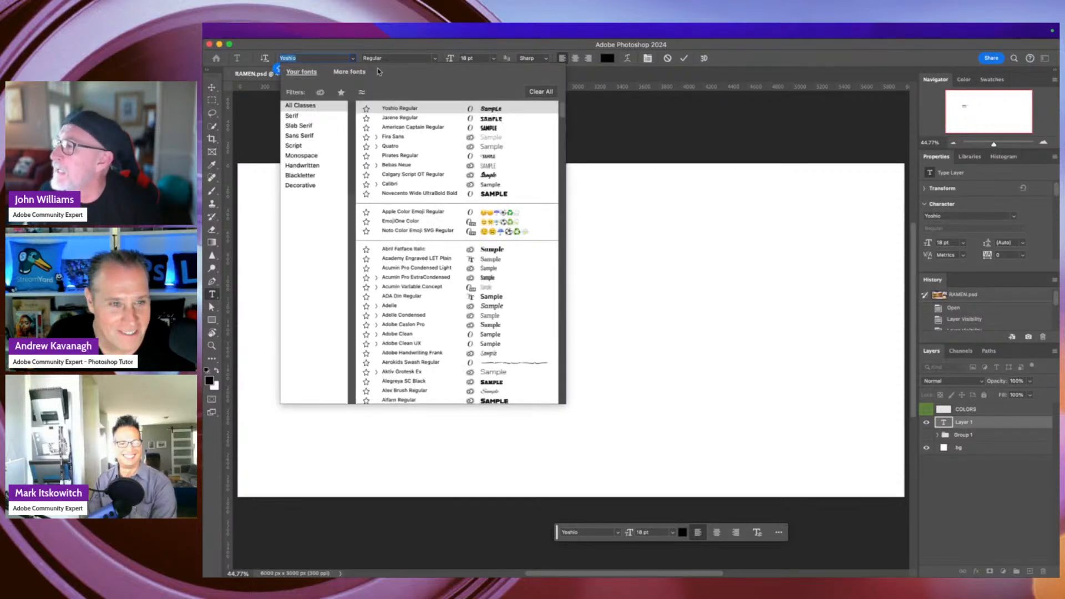
click(413, 119)
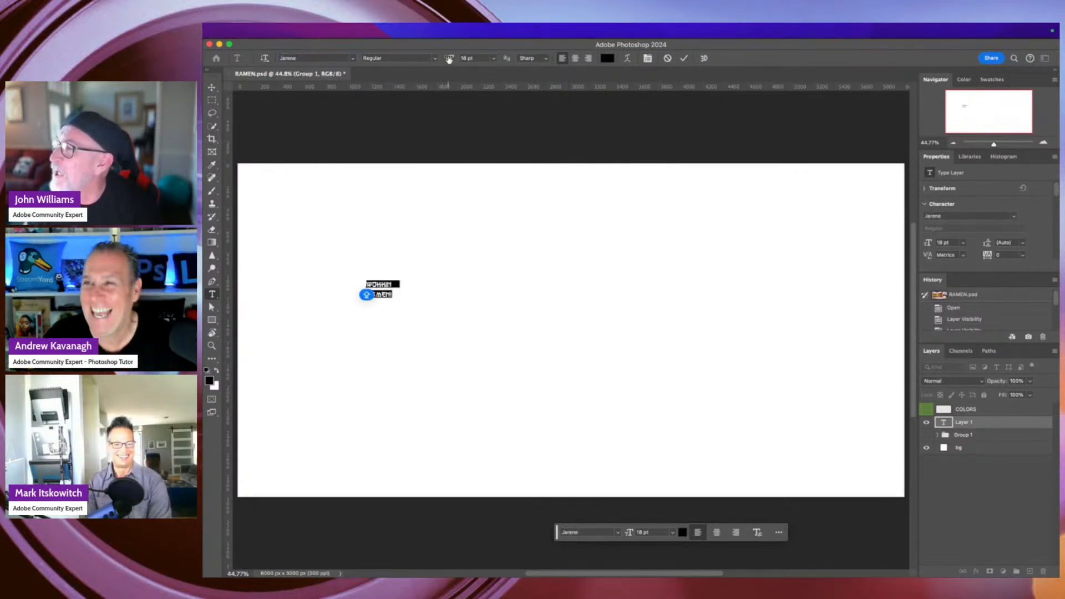
drag(450, 58, 559, 81)
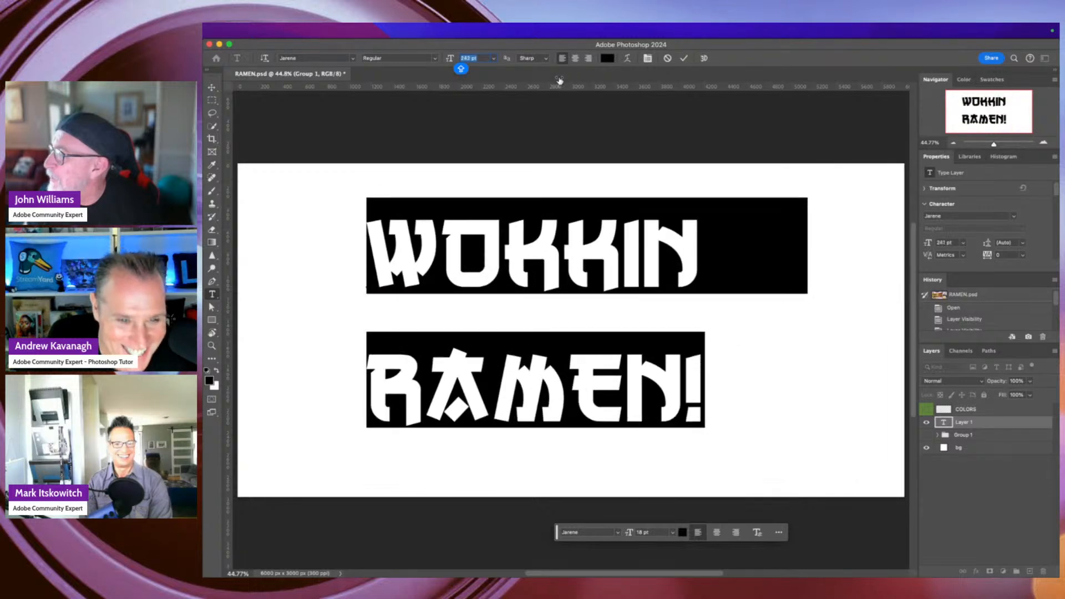
click(709, 251)
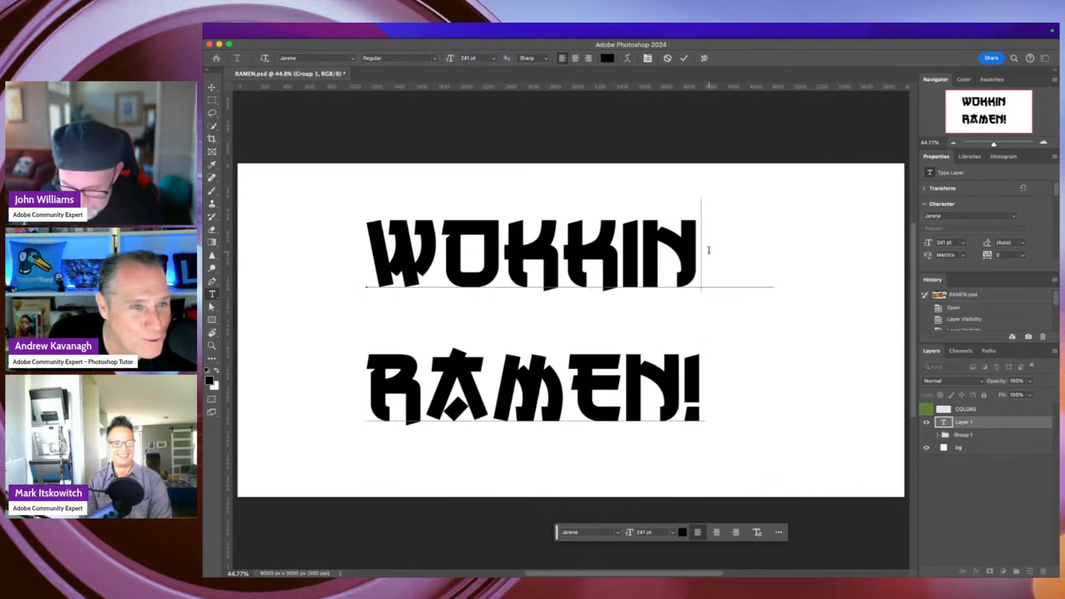
text(')
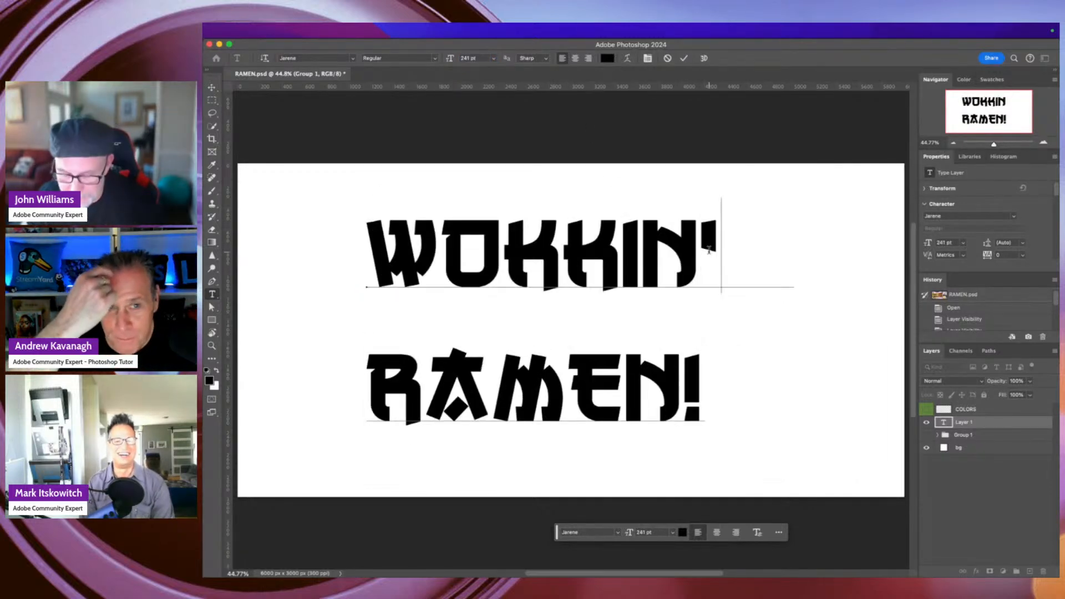
Set the leading of both text lines to 168 pt and center-align the text.
key(super+a)
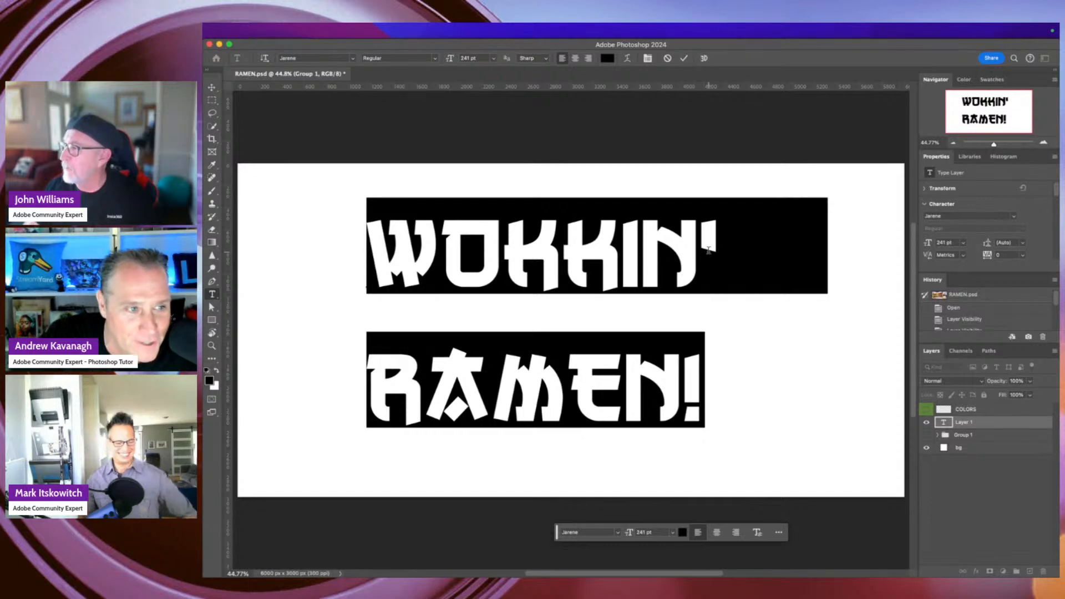
click(647, 61)
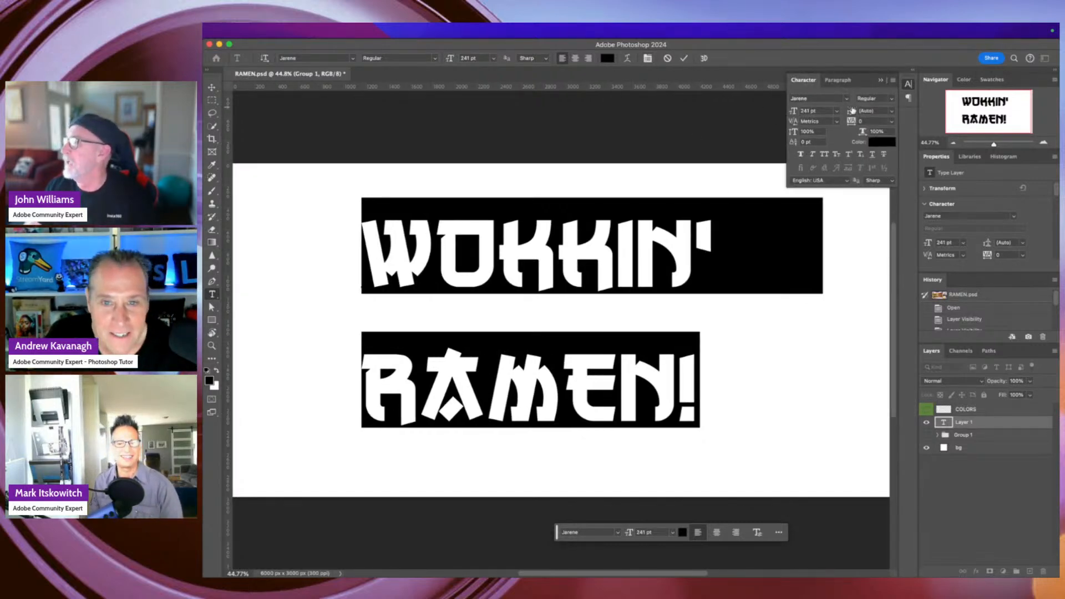
drag(851, 116, 792, 113)
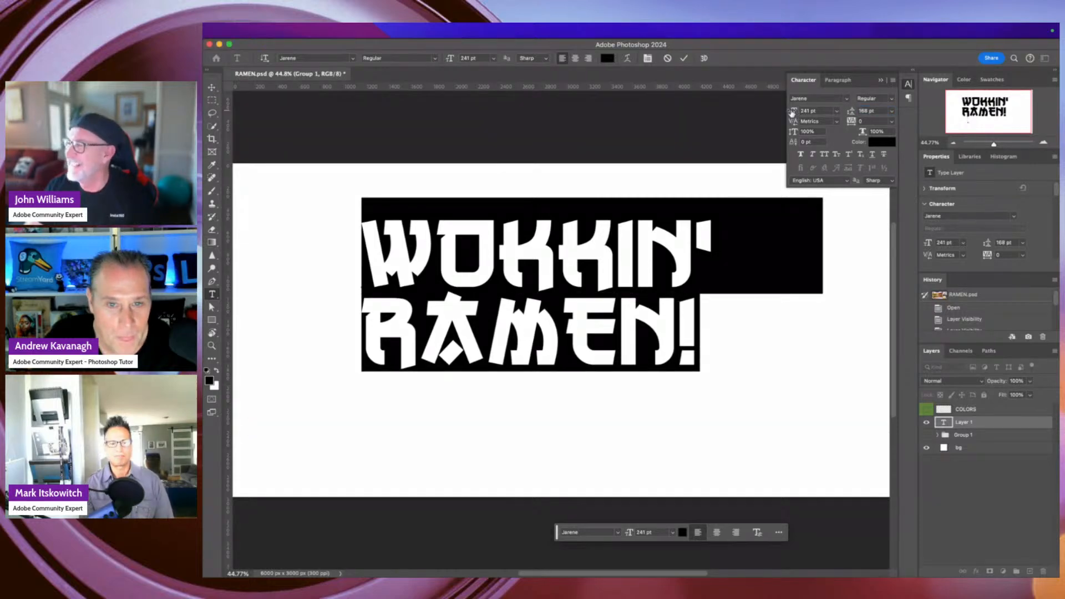
click(575, 58)
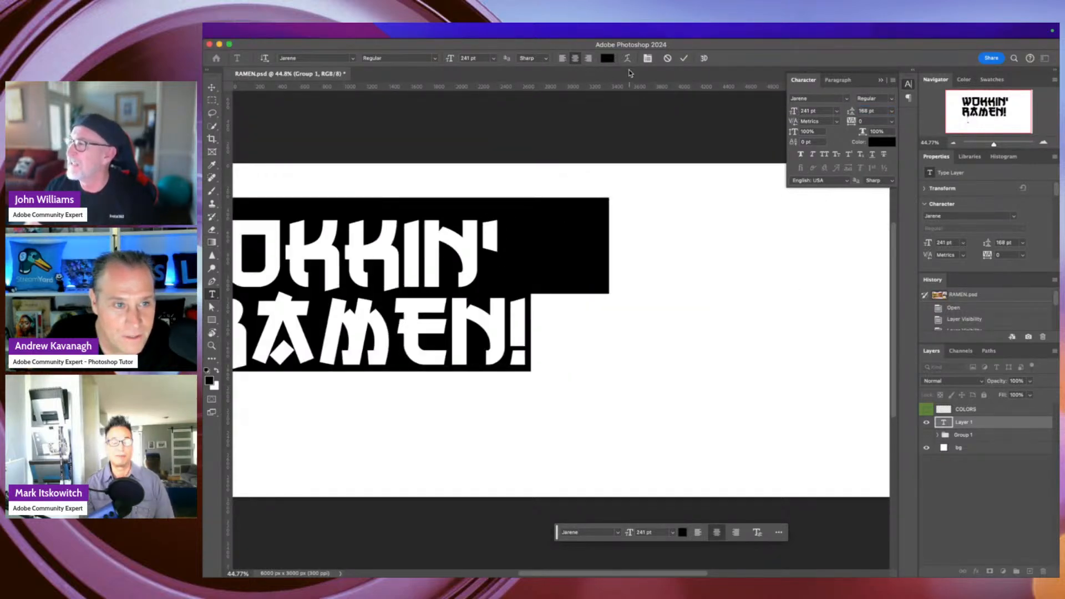
Move the WOKKIN' RAMEN! text toward the middle of the canvas and scale it up to about 134.57%.
click(211, 87)
drag(337, 244, 485, 270)
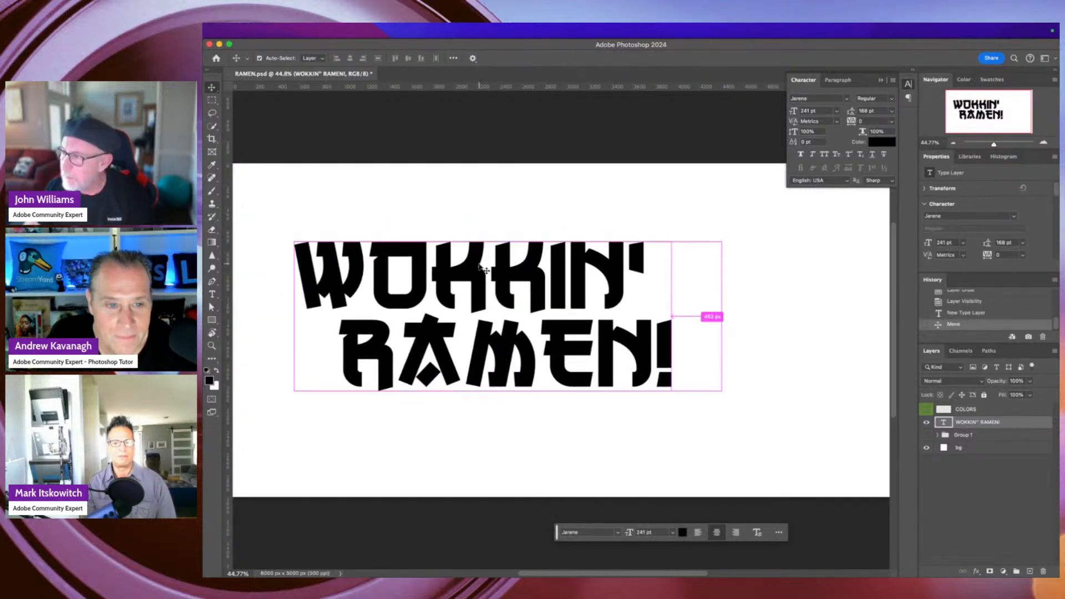
key(ctrl+t)
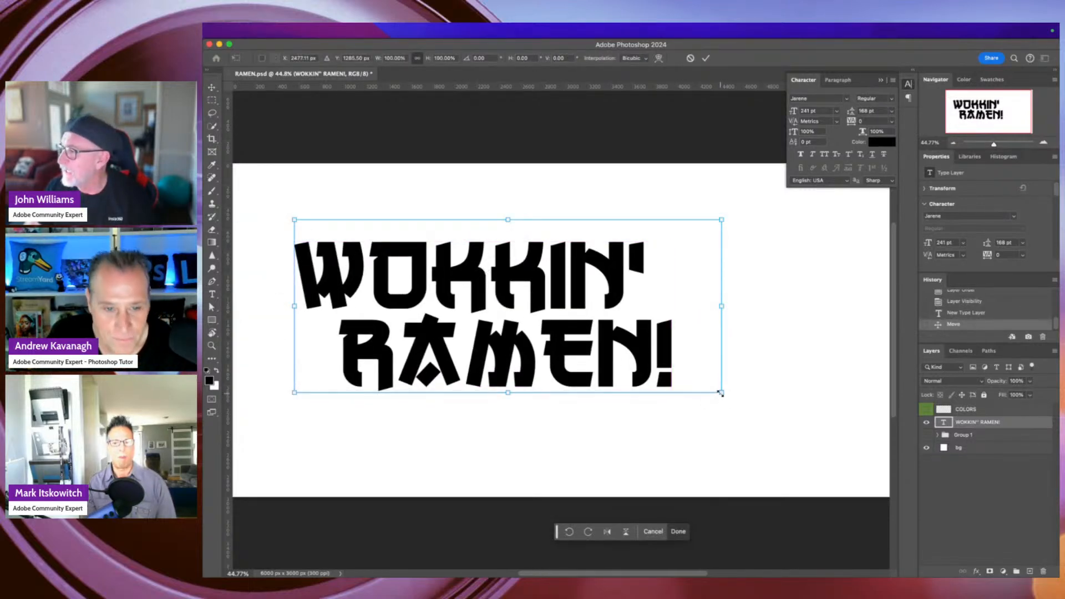
drag(720, 394, 858, 480)
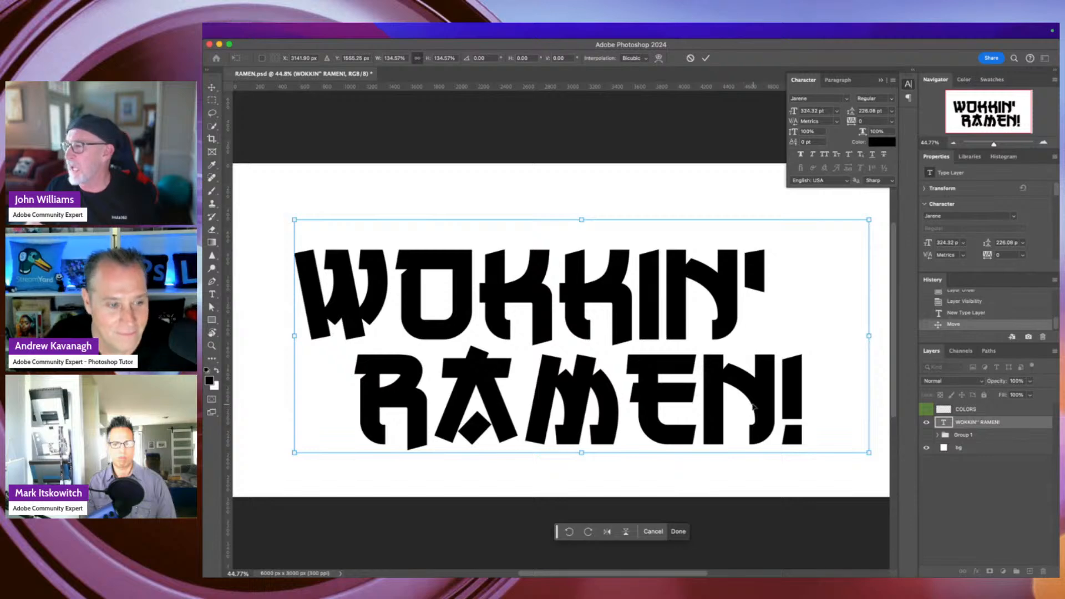
Remove the extra spacing between WOKKIN' and RAMEN! and break the text again so both words sit centered on two lines.
click(212, 294)
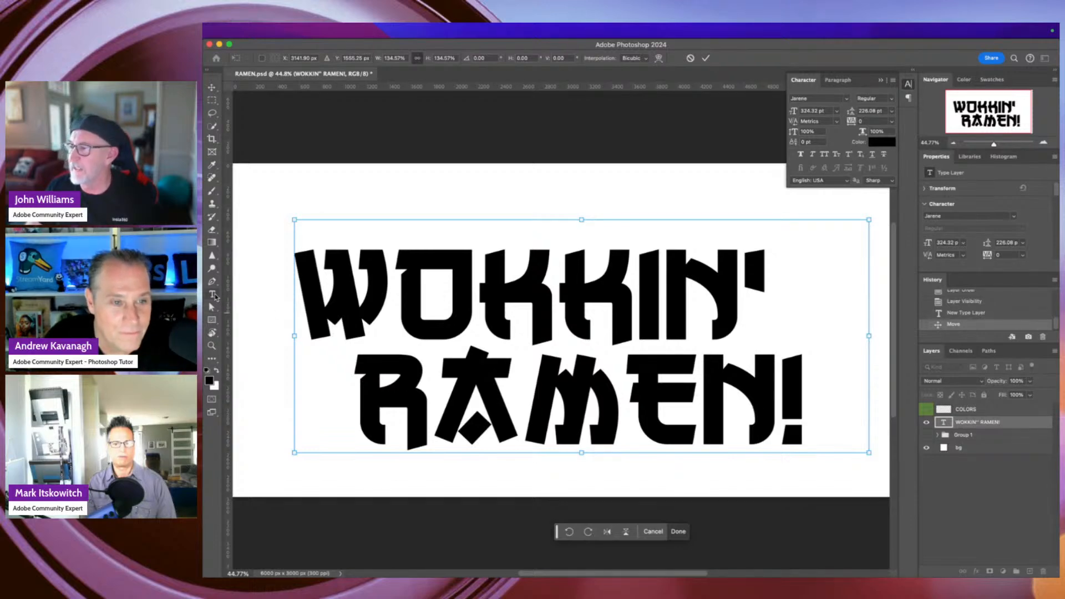
click(358, 378)
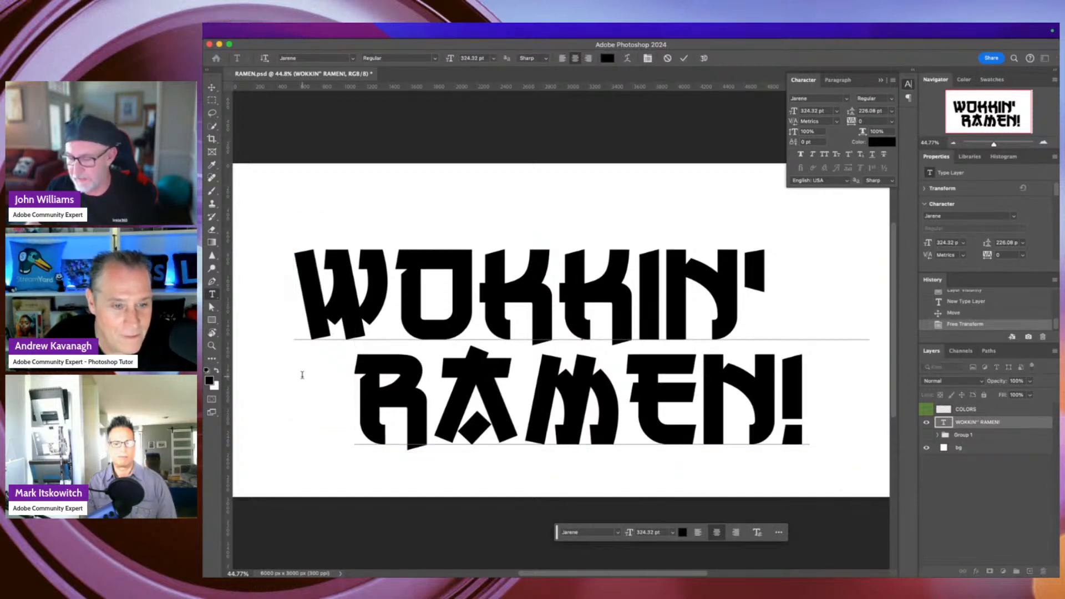
key(BackSpace)
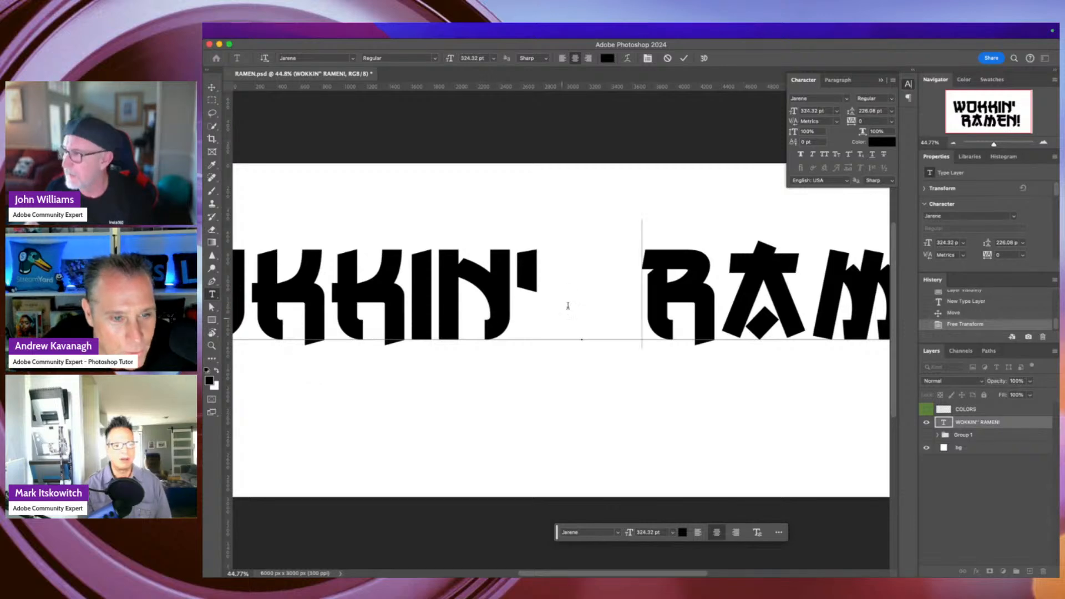
drag(604, 295, 558, 292)
key(BackSpace)
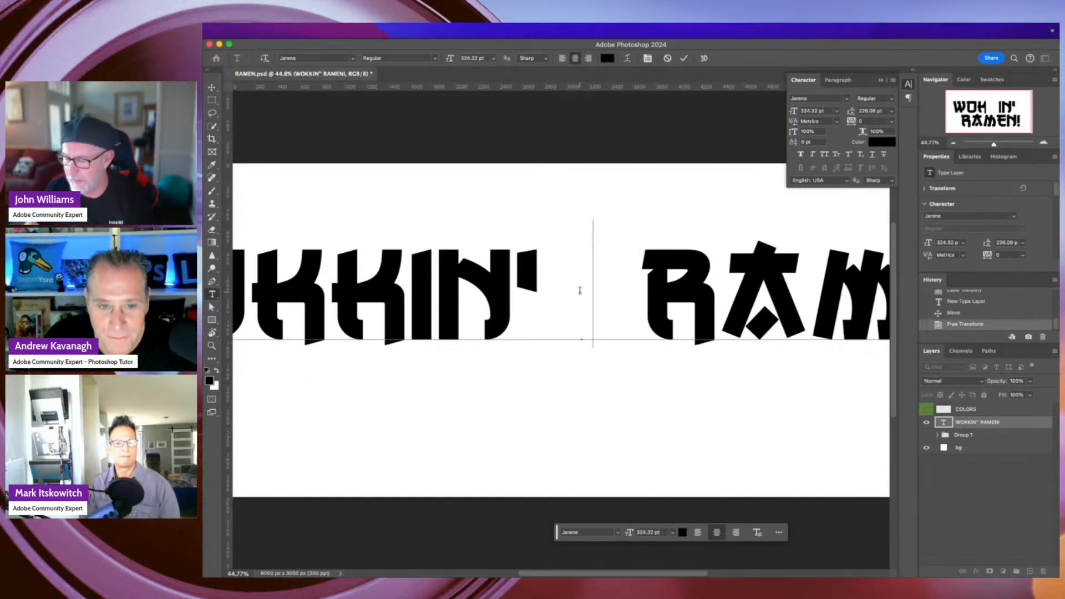
key(Return)
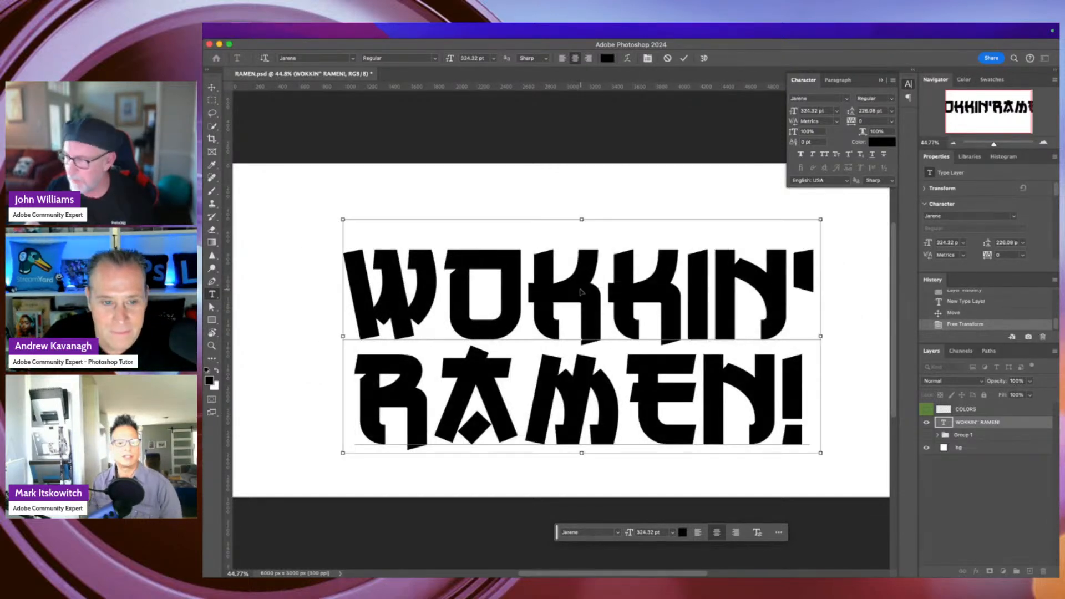
Move the two-line title and scale it up to about 390.4 pt so it fills most of the canvas.
key(super+a)
click(211, 87)
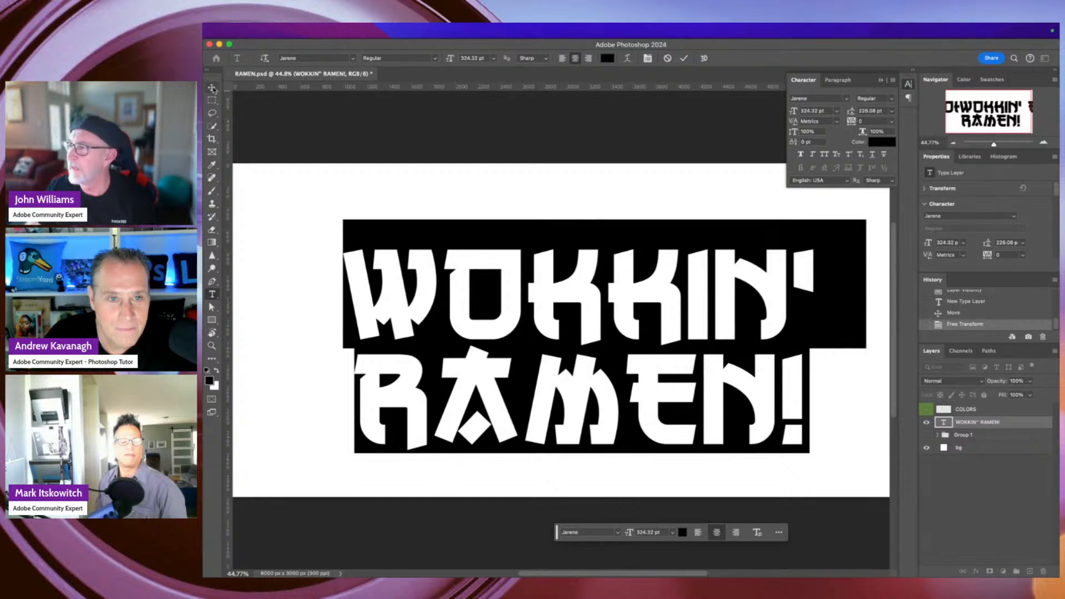
drag(521, 303, 475, 255)
key(super+t)
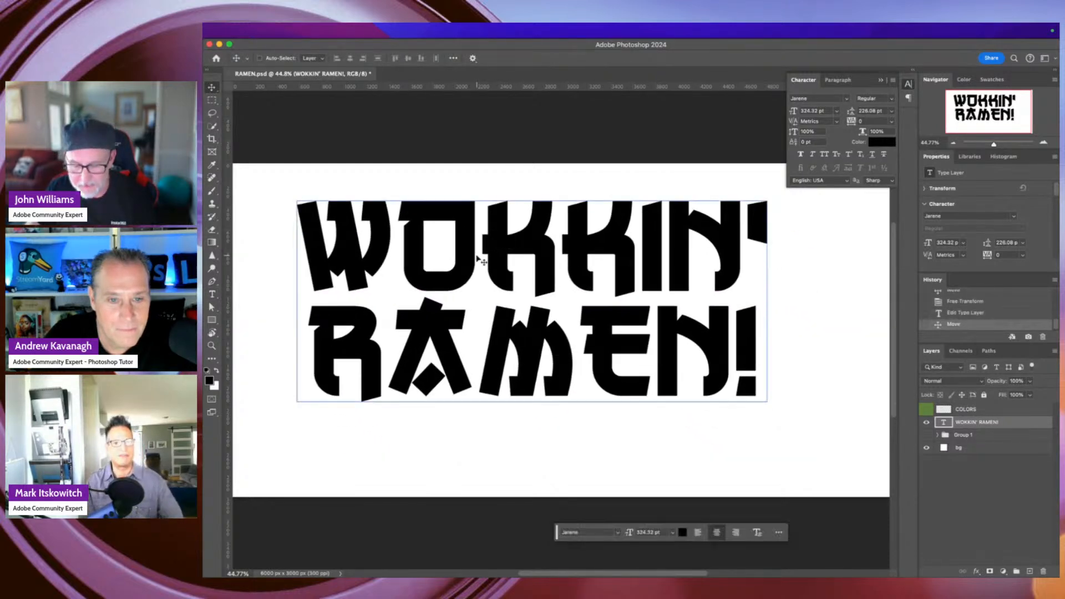
drag(777, 404, 747, 402)
drag(748, 412, 752, 405)
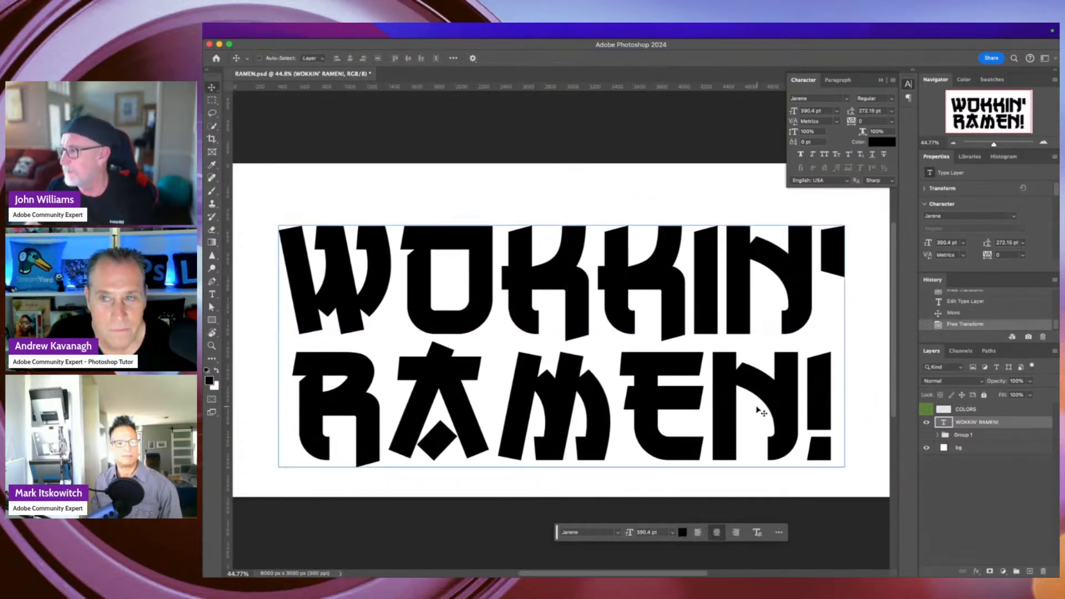
key(Return)
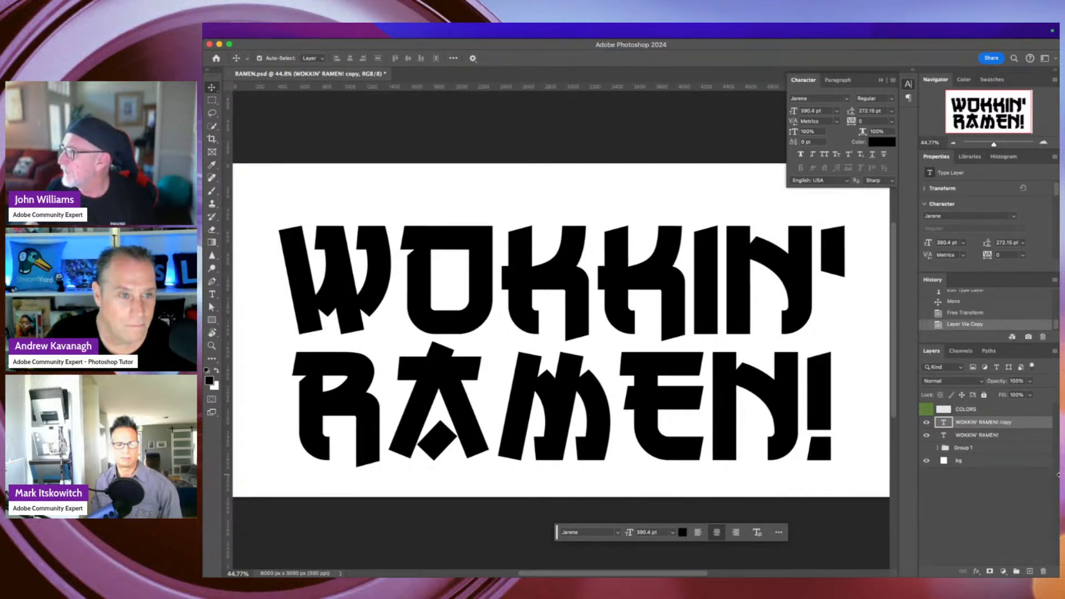
Duplicate the WOKKIN' RAMEN! text layer, hide the copy and select the original layer.
key(super+j)
click(927, 425)
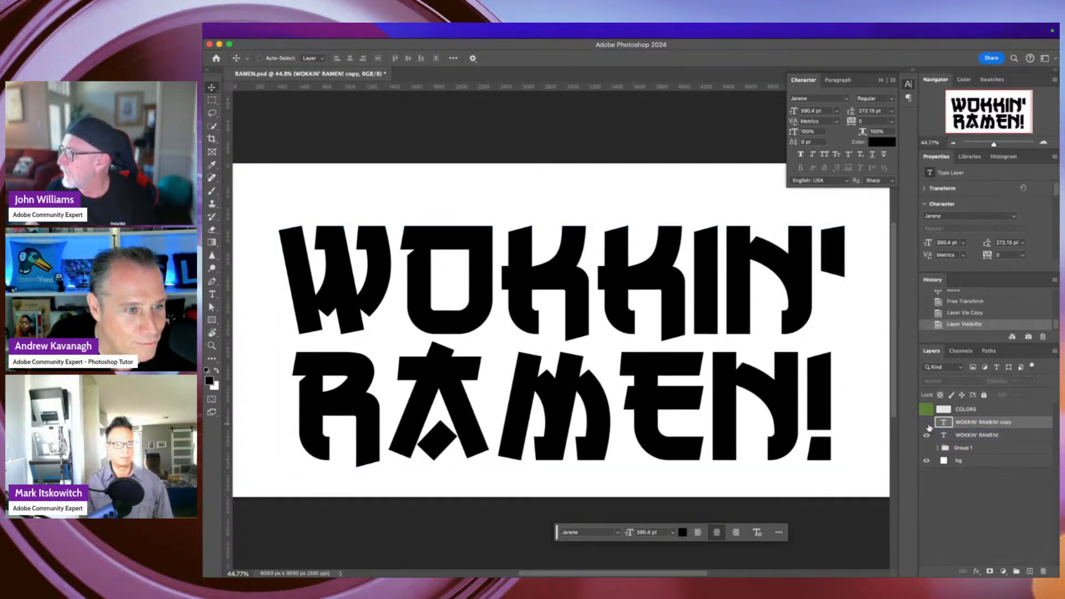
click(976, 436)
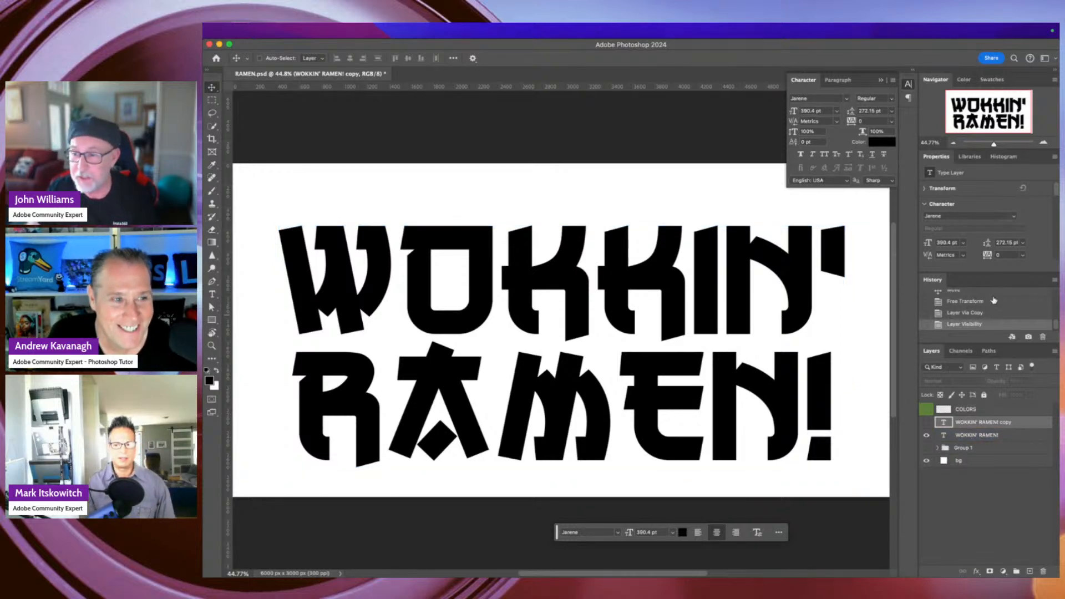
click(879, 84)
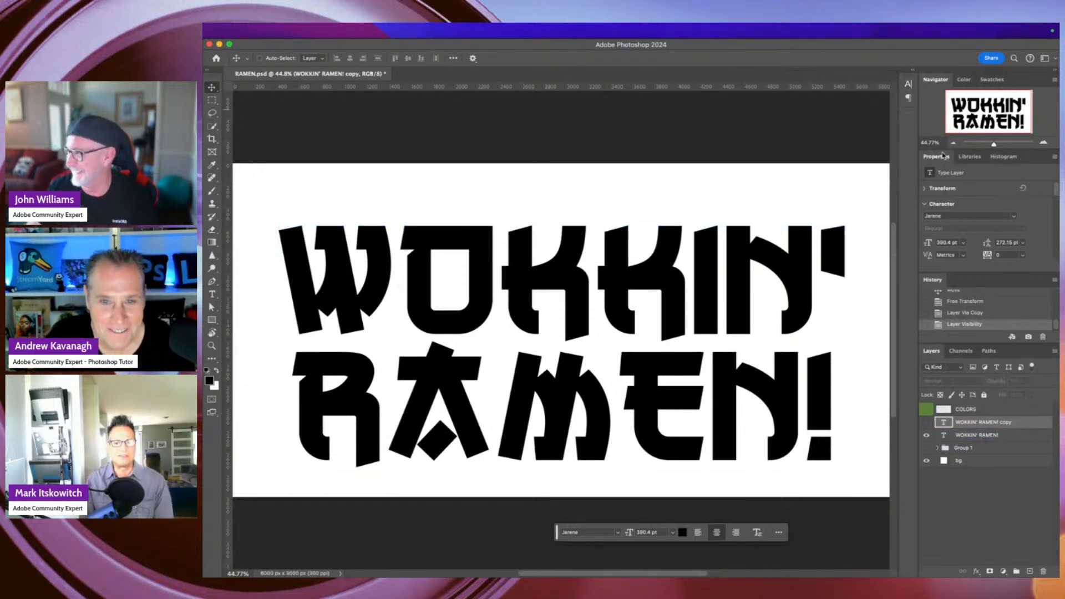
click(953, 143)
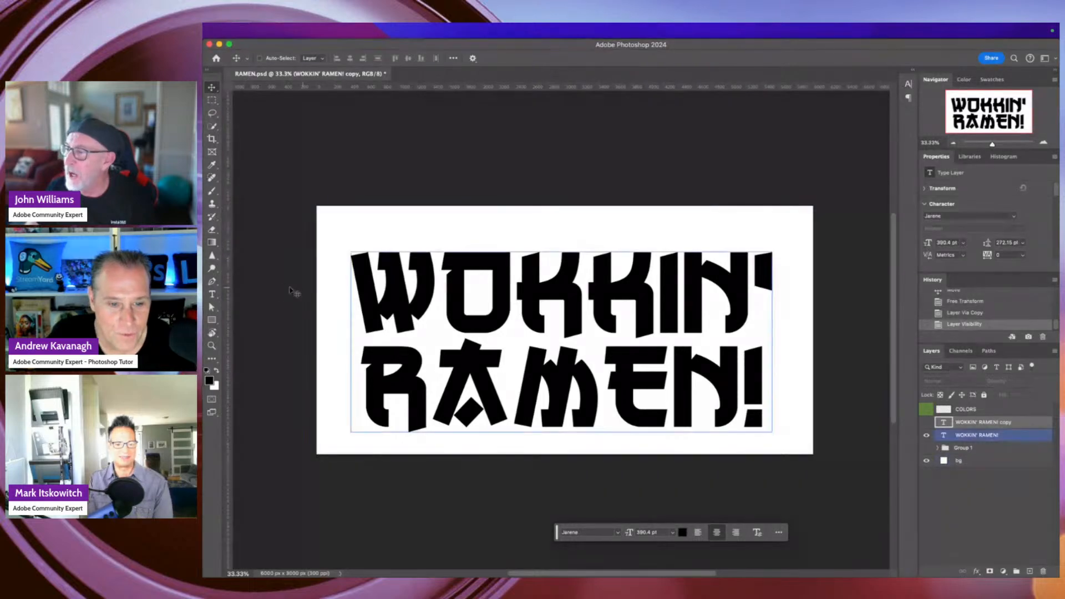
click(212, 294)
drag(395, 285, 413, 286)
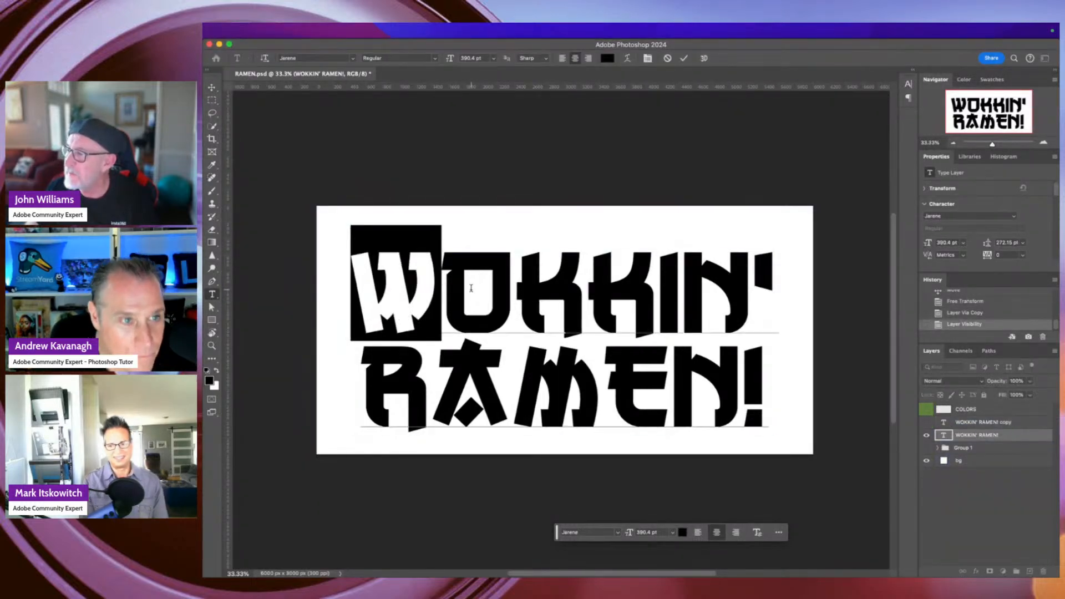
click(211, 88)
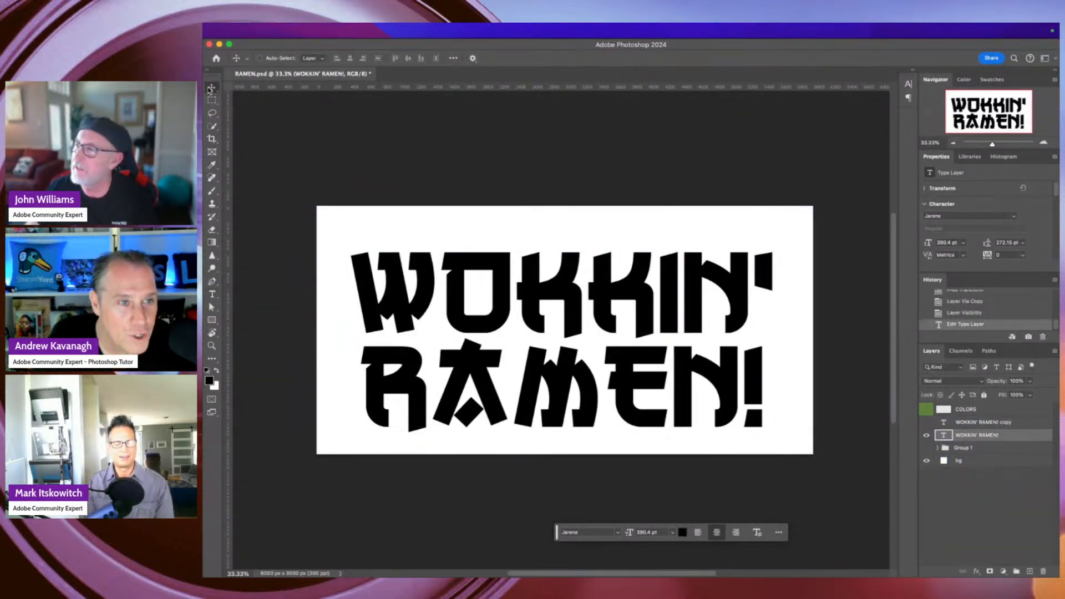
click(213, 294)
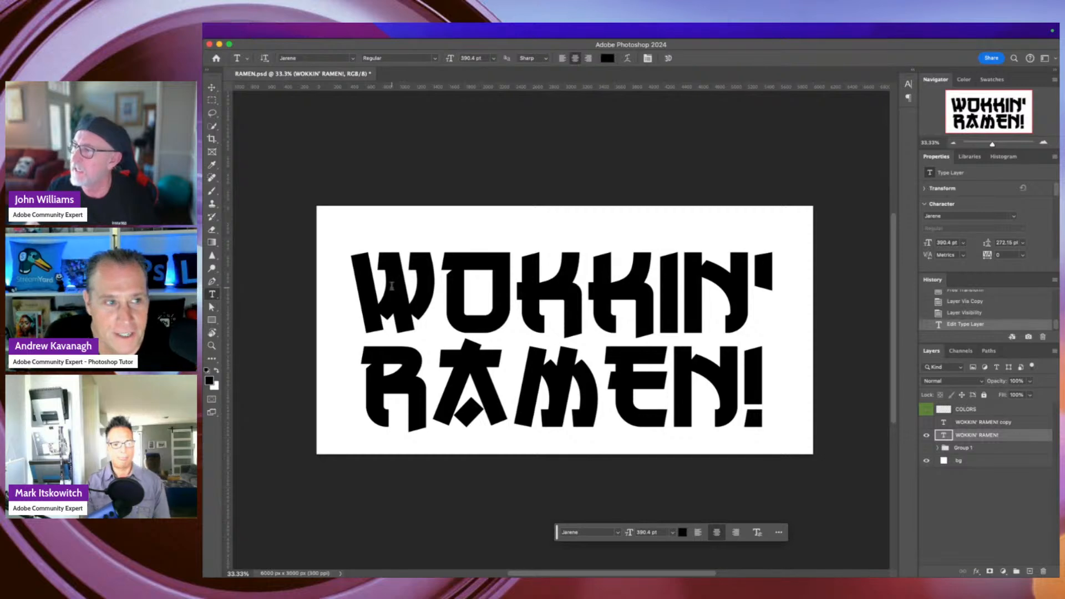
drag(353, 286, 516, 294)
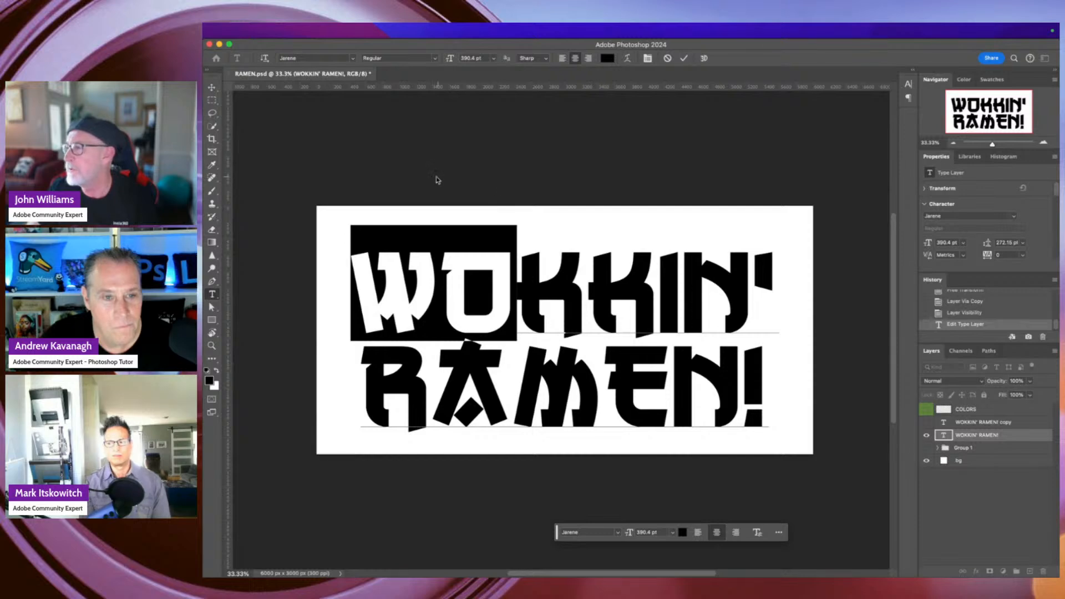
click(212, 88)
double_click(400, 288)
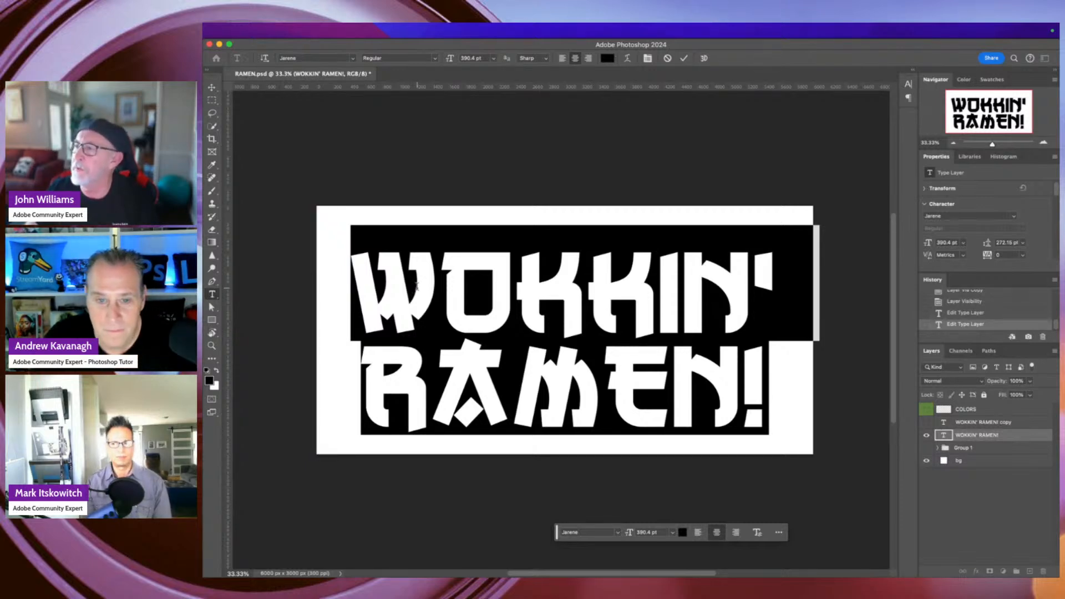
click(212, 89)
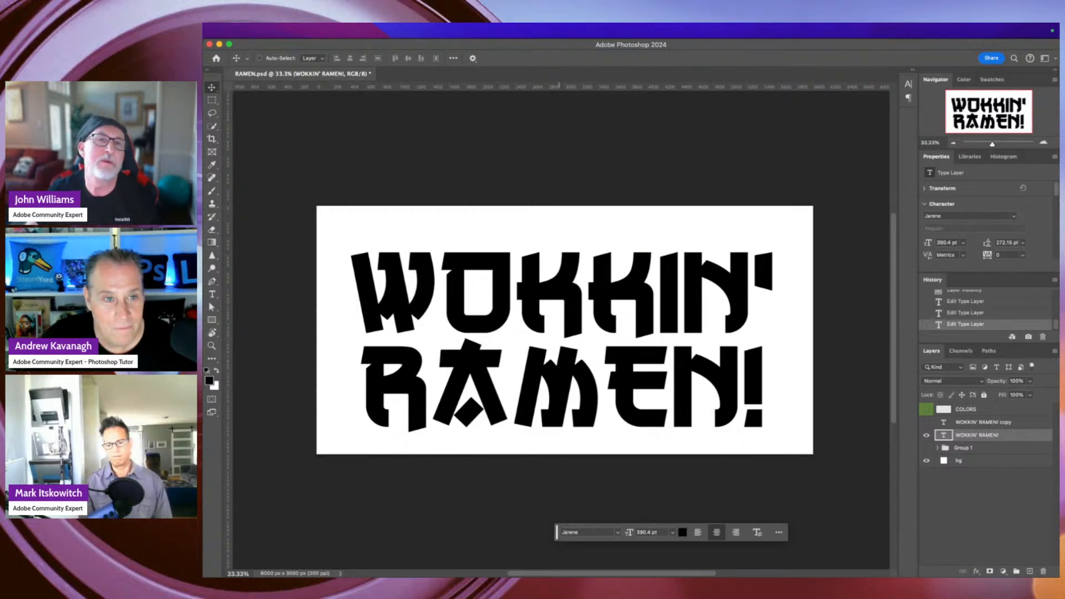
Create a 3D Extrusion from the original WOKKIN' RAMEN! text layer.
key(super+Tab)
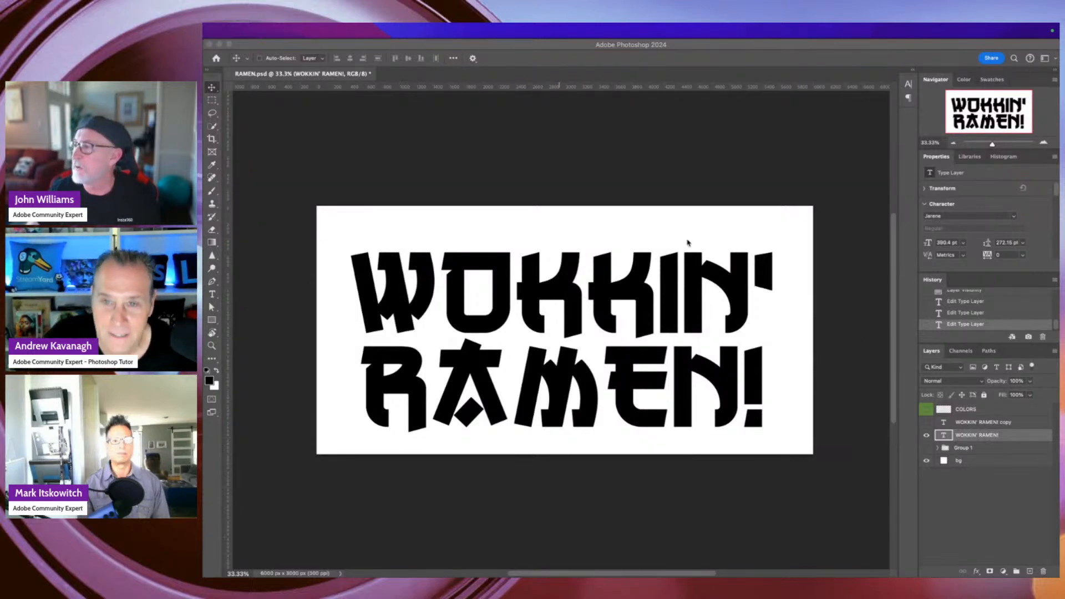
click(561, 159)
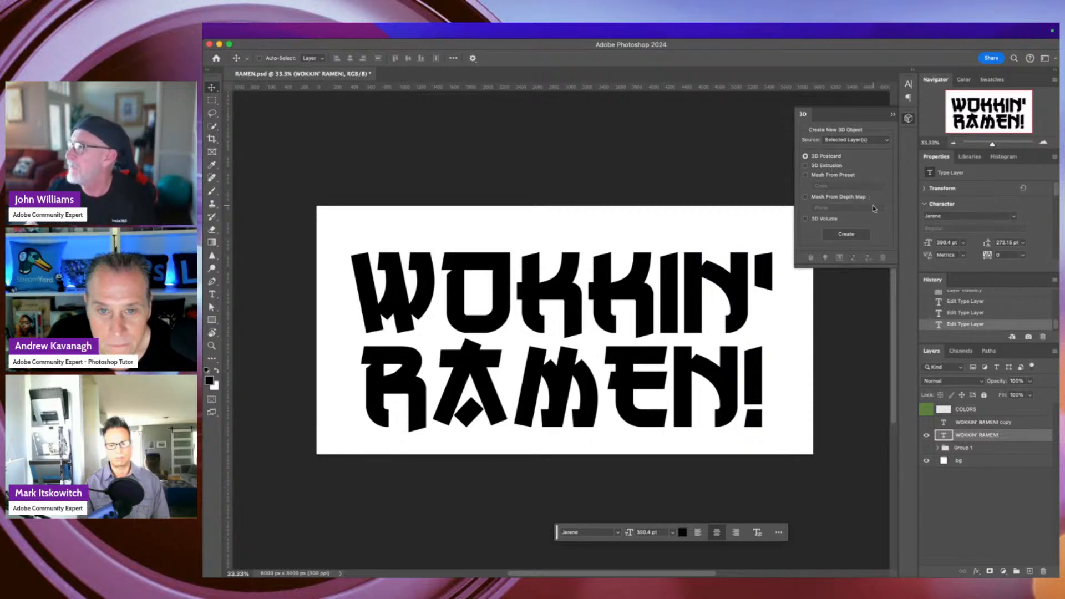
click(806, 166)
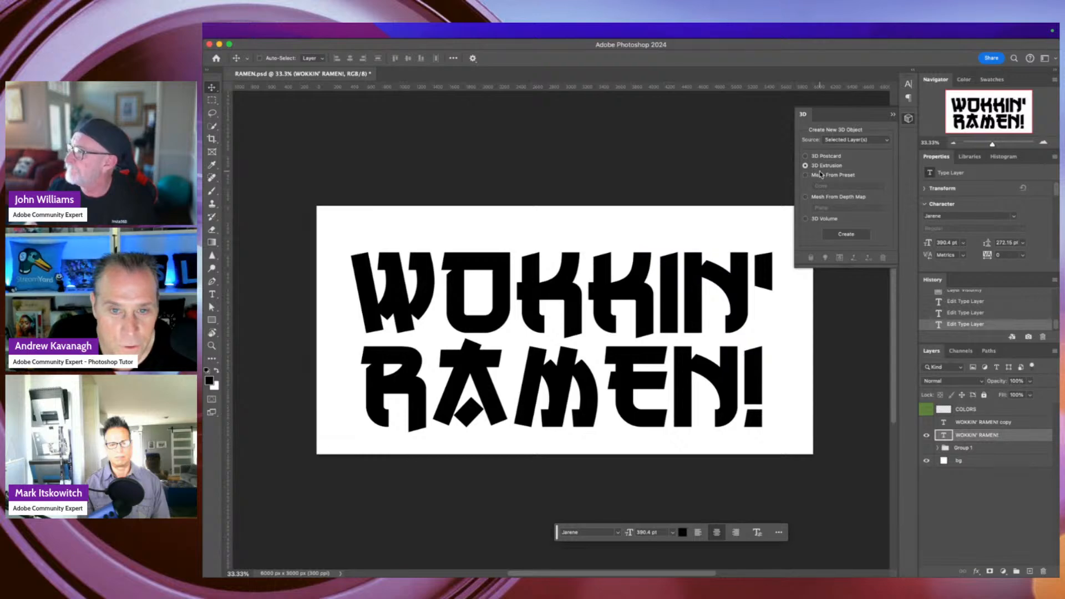
click(847, 235)
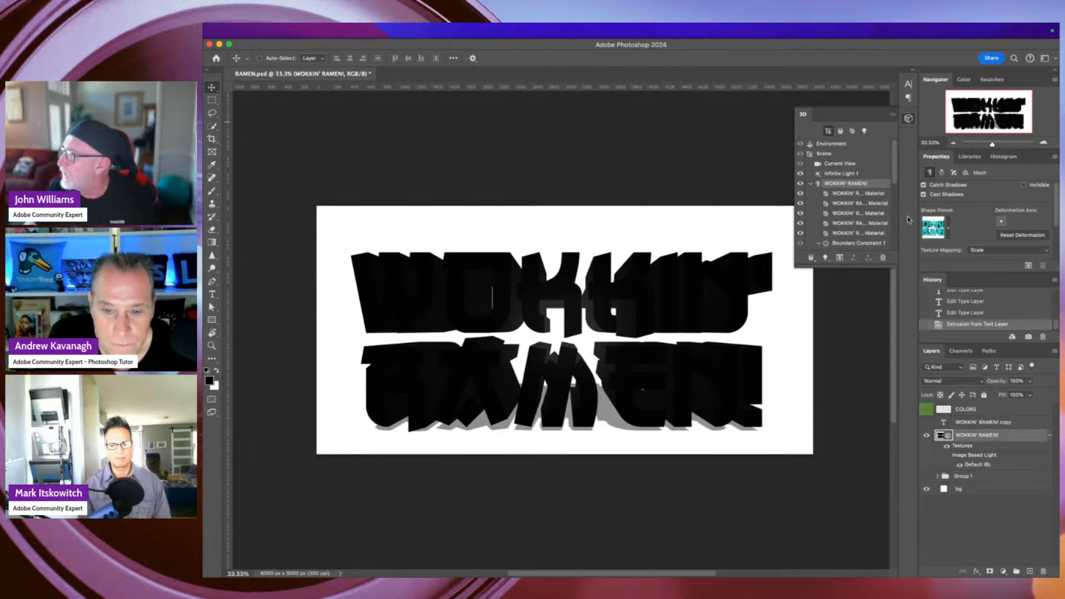
Turn off Cast Shadows for the extruded WOKKIN' RAMEN! mesh and leave Catch Shadows on.
click(985, 424)
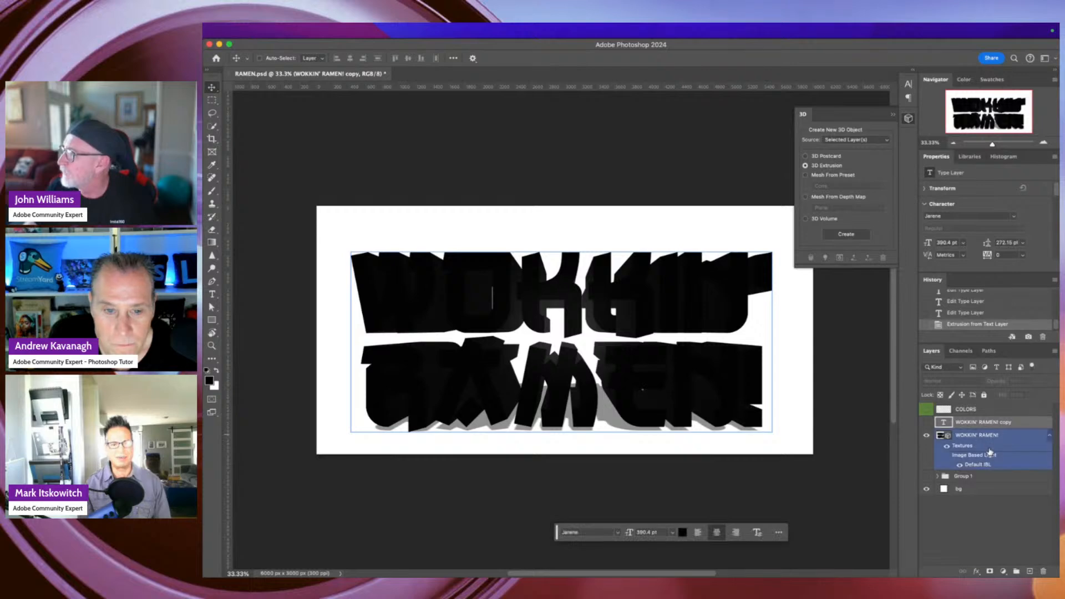
click(992, 451)
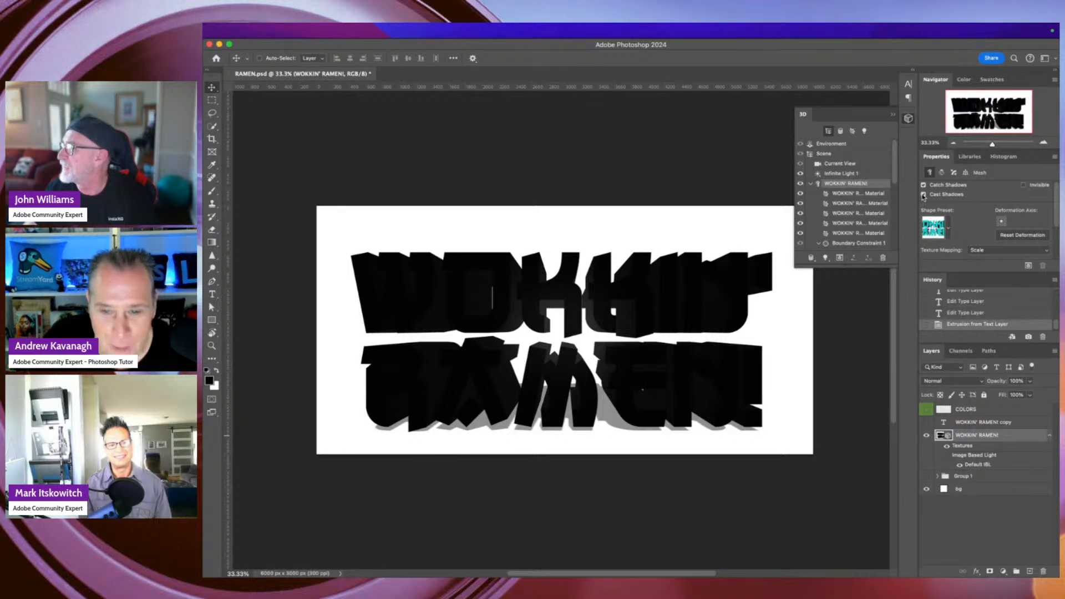
click(924, 195)
click(925, 187)
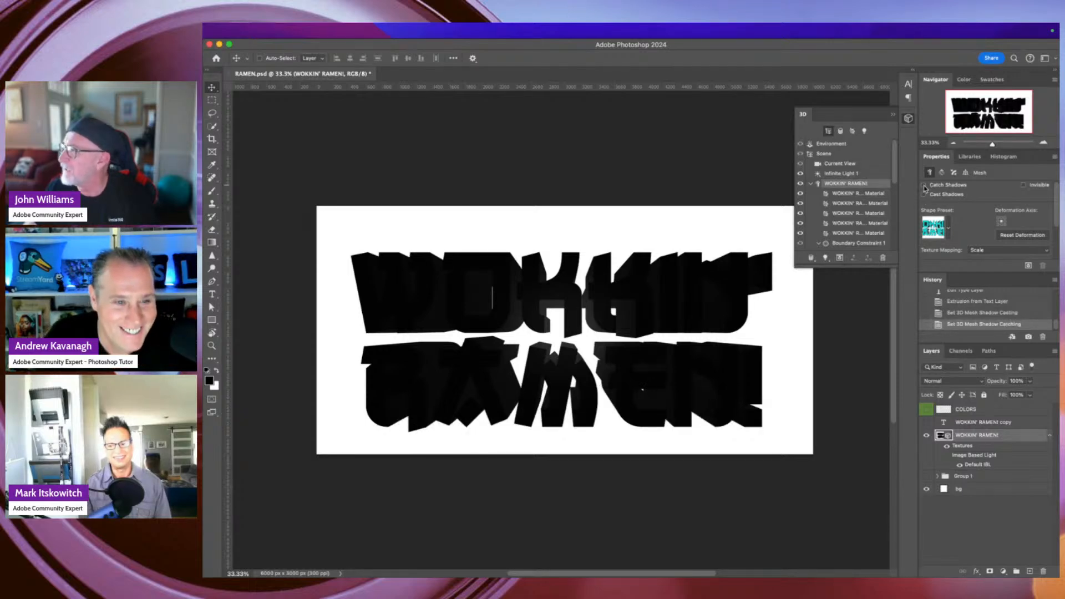
click(924, 186)
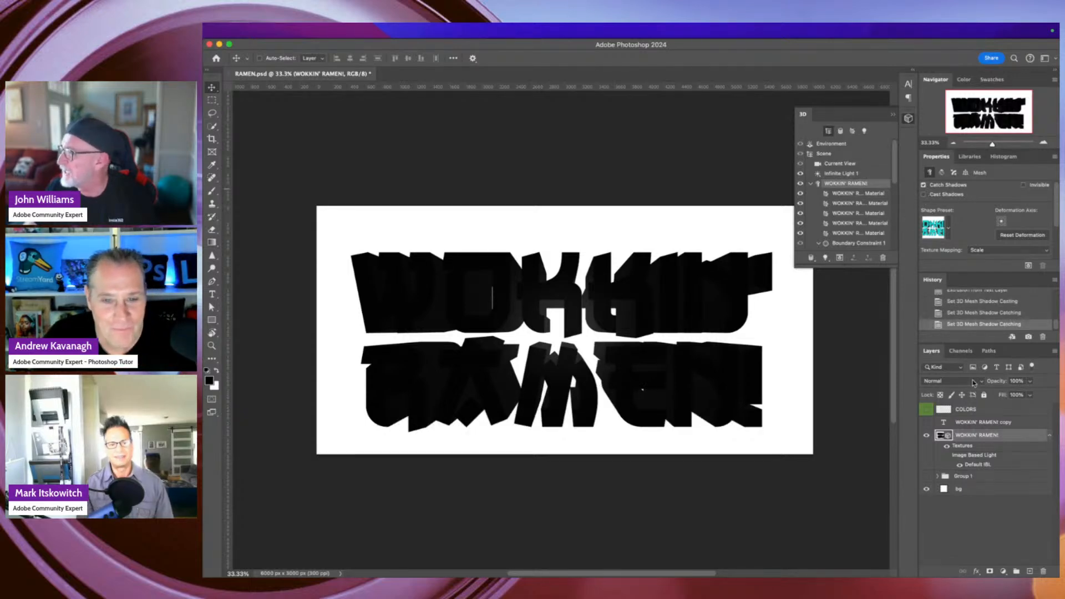
Show the WOKKIN' RAMEN! copy layer and apply a blue Reflected Gradient Overlay with 54% opacity, 119° angle and 65% scale.
click(927, 424)
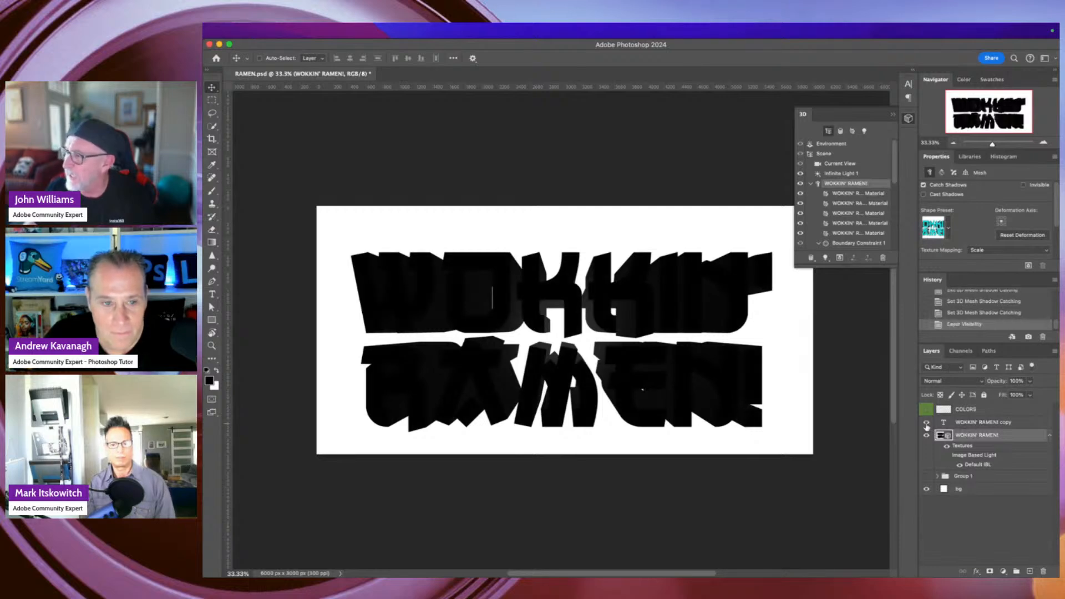
click(974, 423)
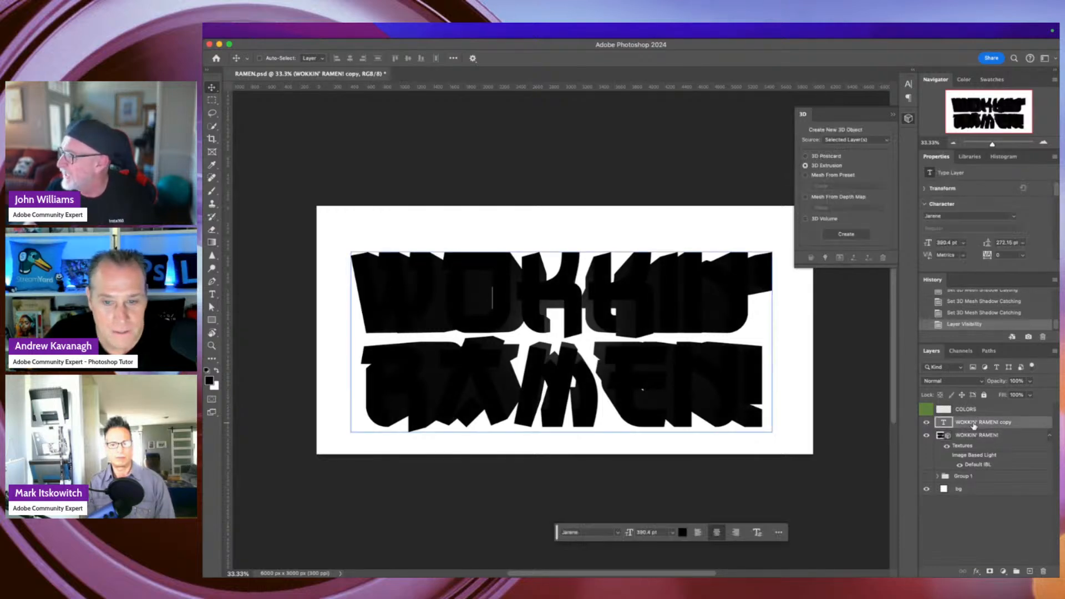
click(927, 424)
click(926, 424)
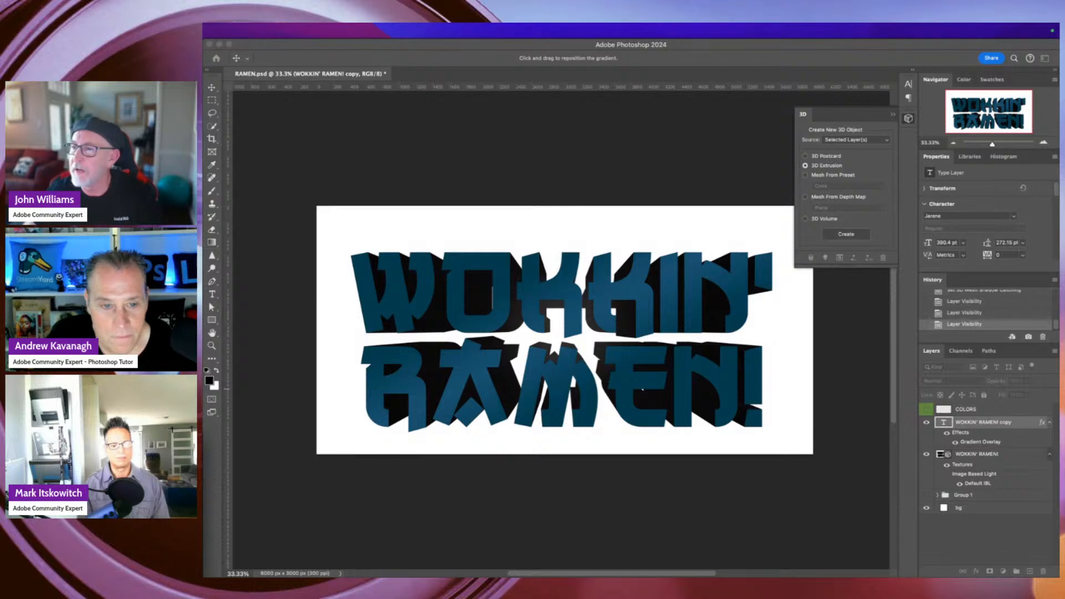
drag(5, 472, 785, 305)
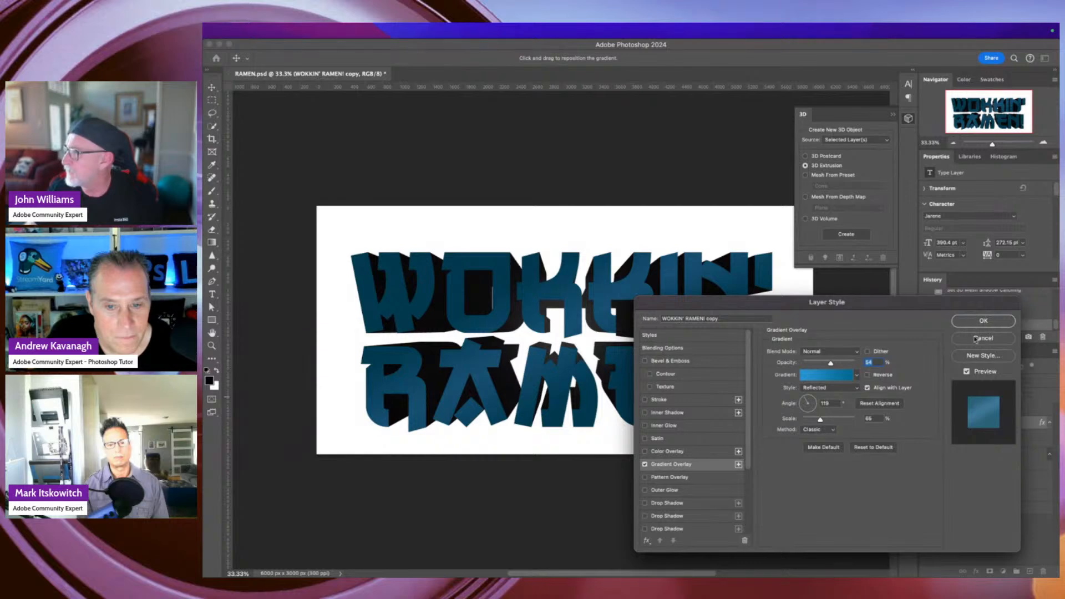
click(983, 321)
Undock RAMEN.psd into a floating document window and place it within the workspace.
drag(352, 76, 454, 165)
key(ctrl+Up)
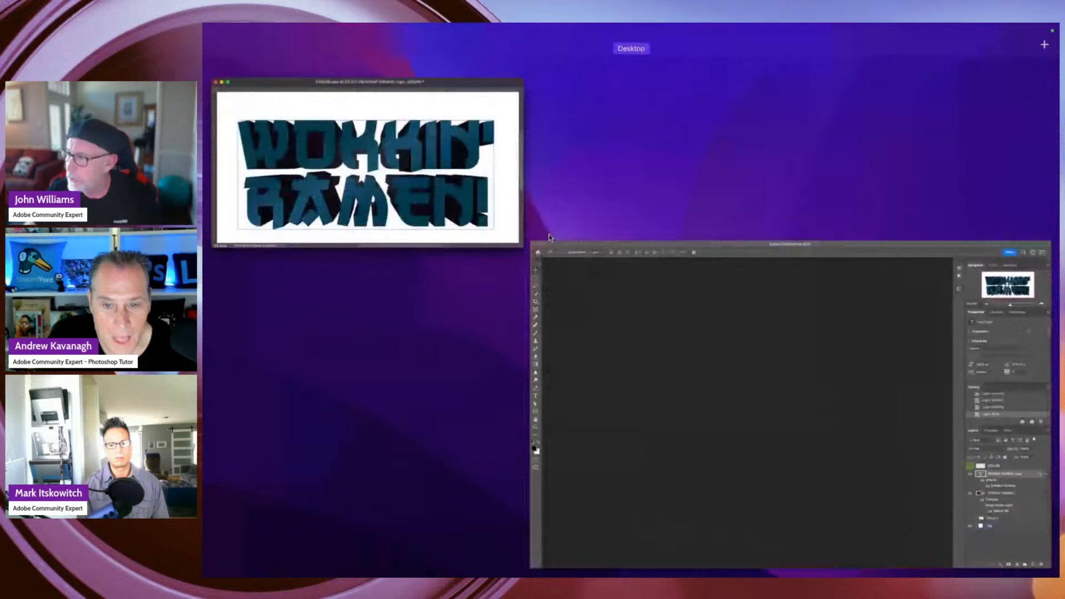
click(620, 323)
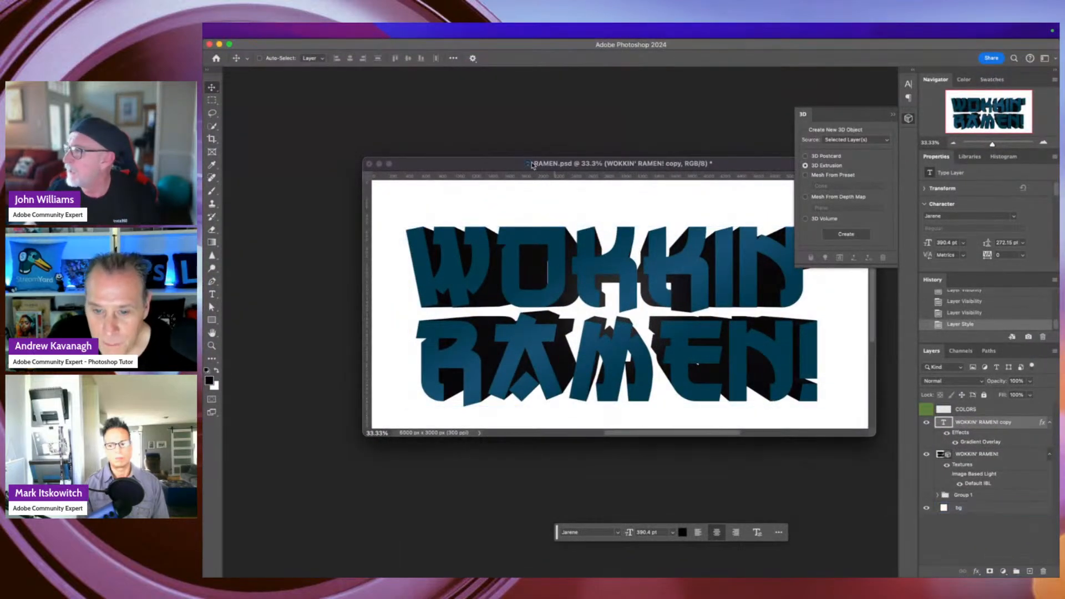
drag(506, 165, 441, 126)
Expand Group 1 and make it visible behind the new 3D title.
click(942, 506)
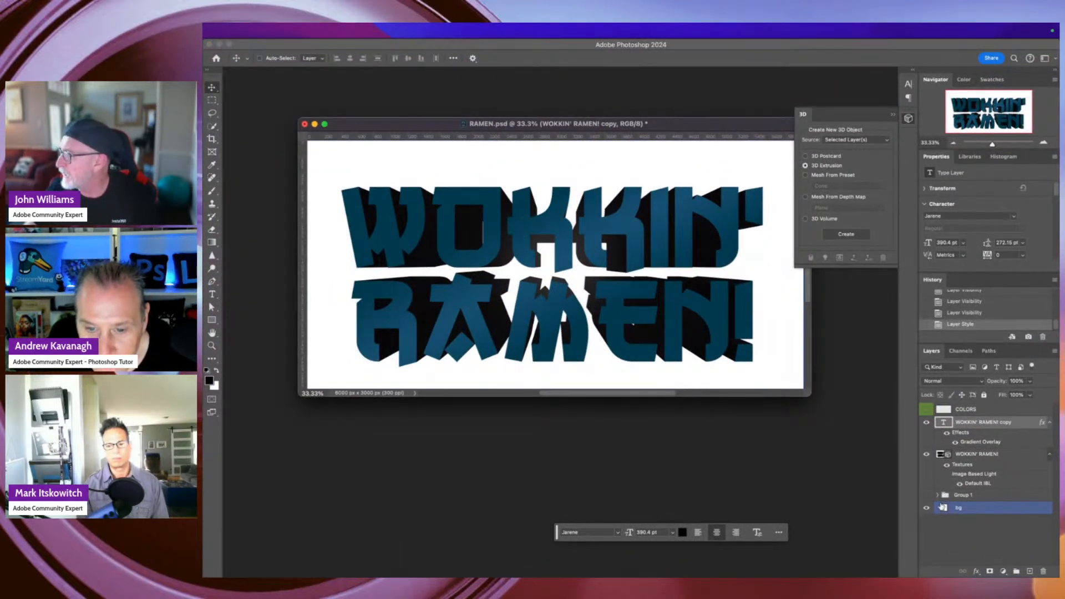
click(938, 495)
click(926, 494)
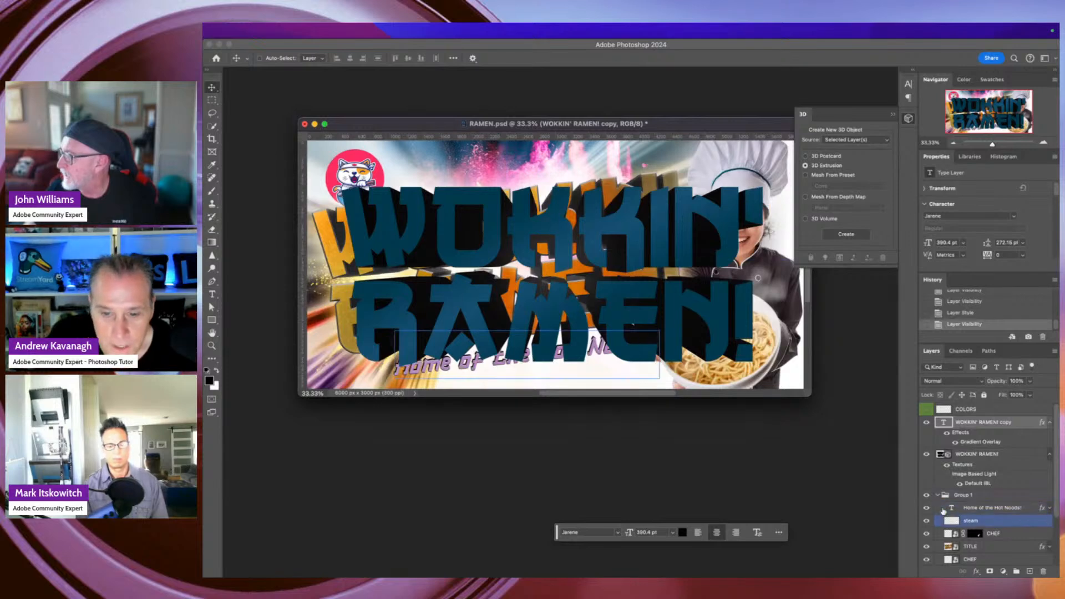
Show the COLORS layer with Group 1 hidden, and sample its yellow swatch as the foreground color.
scroll(976, 522, down, 3)
click(992, 545)
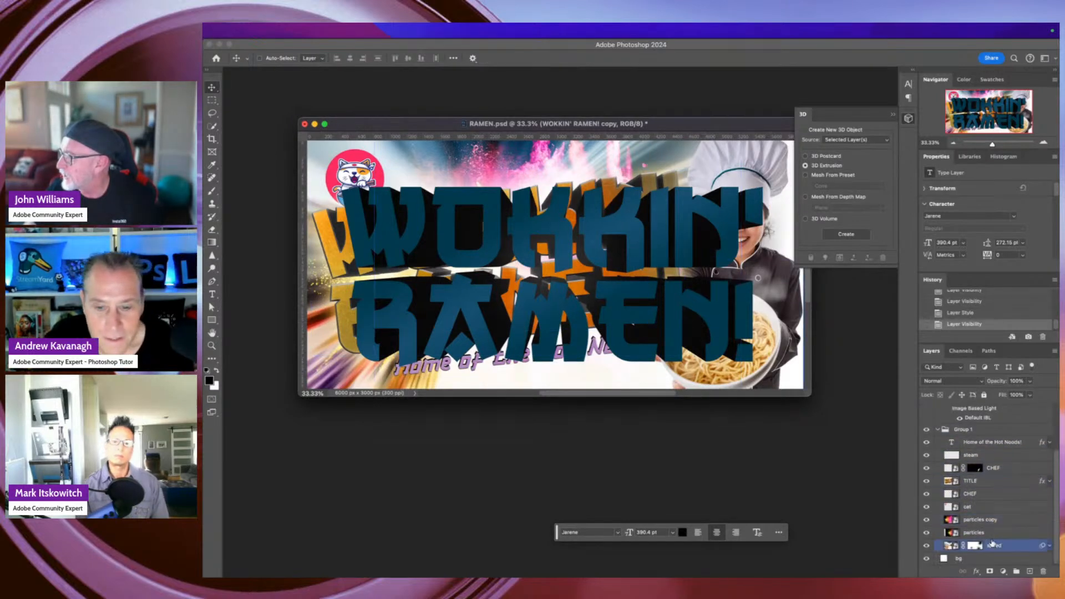
scroll(1008, 529, up, 3)
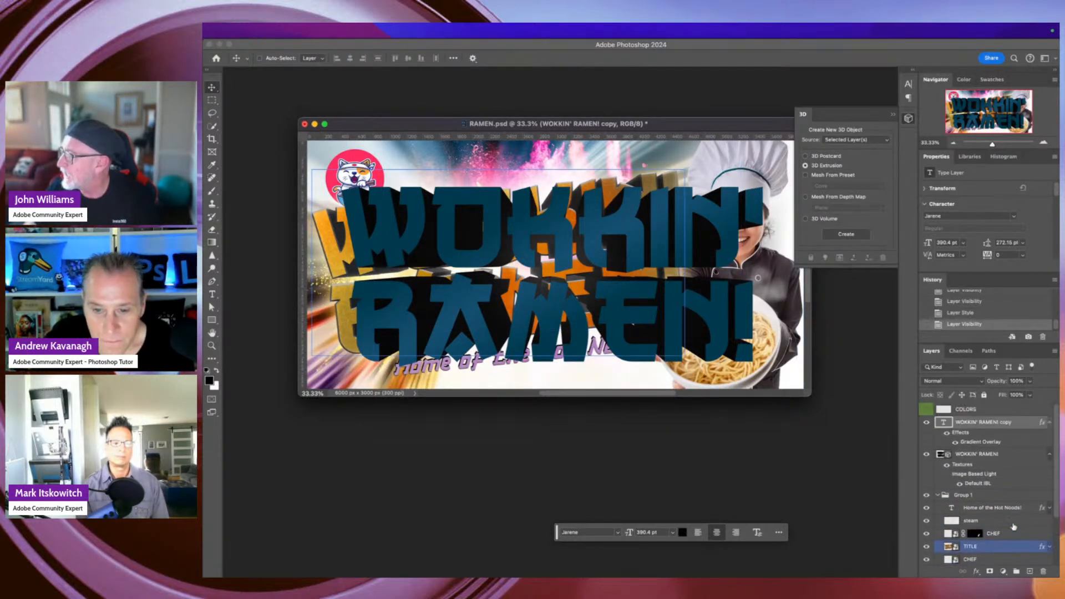
click(926, 409)
click(926, 495)
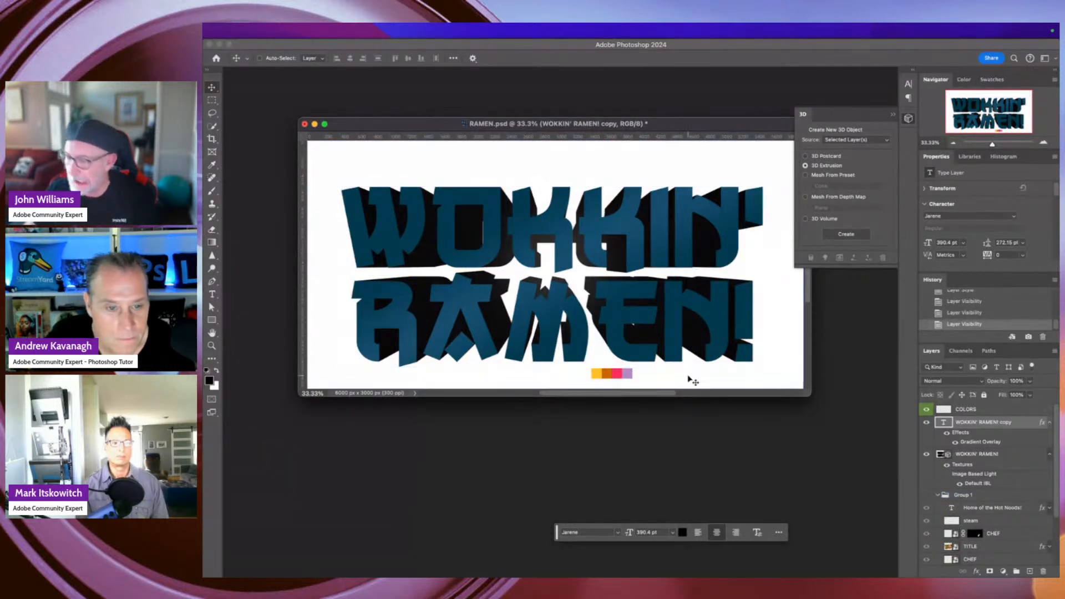
key(i)
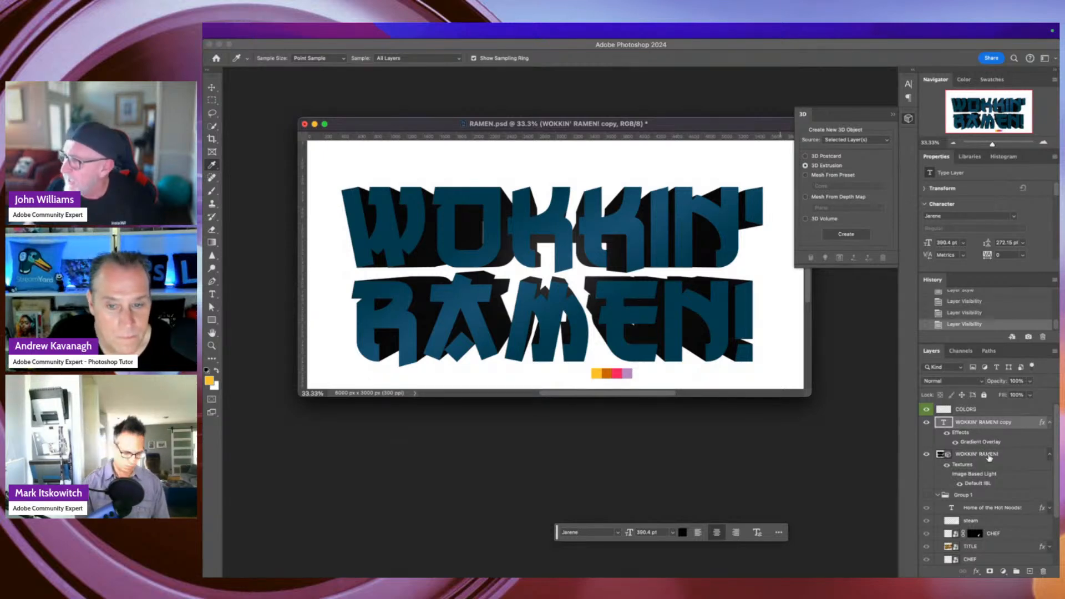
Disable the layer effects on WOKKIN' RAMEN! copy and add a new layer clipped to it.
click(947, 434)
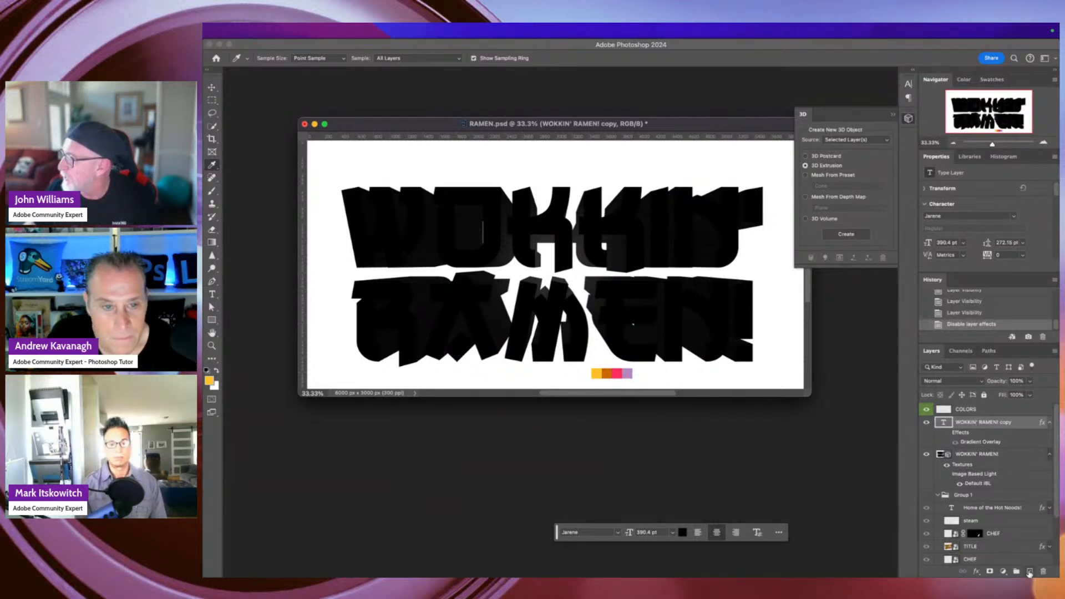
click(1030, 572)
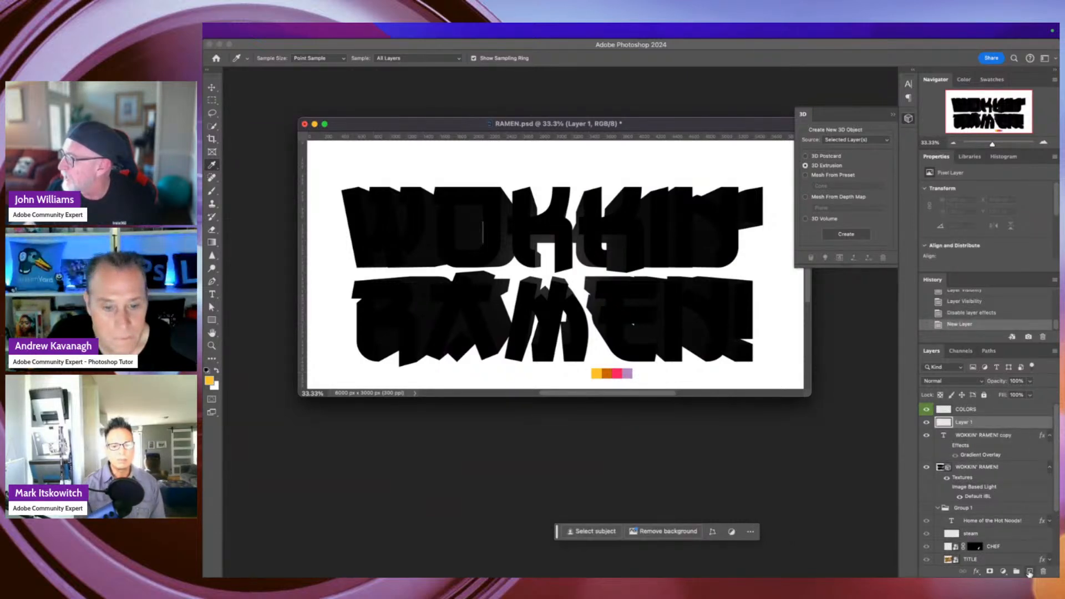
alt+click(968, 426)
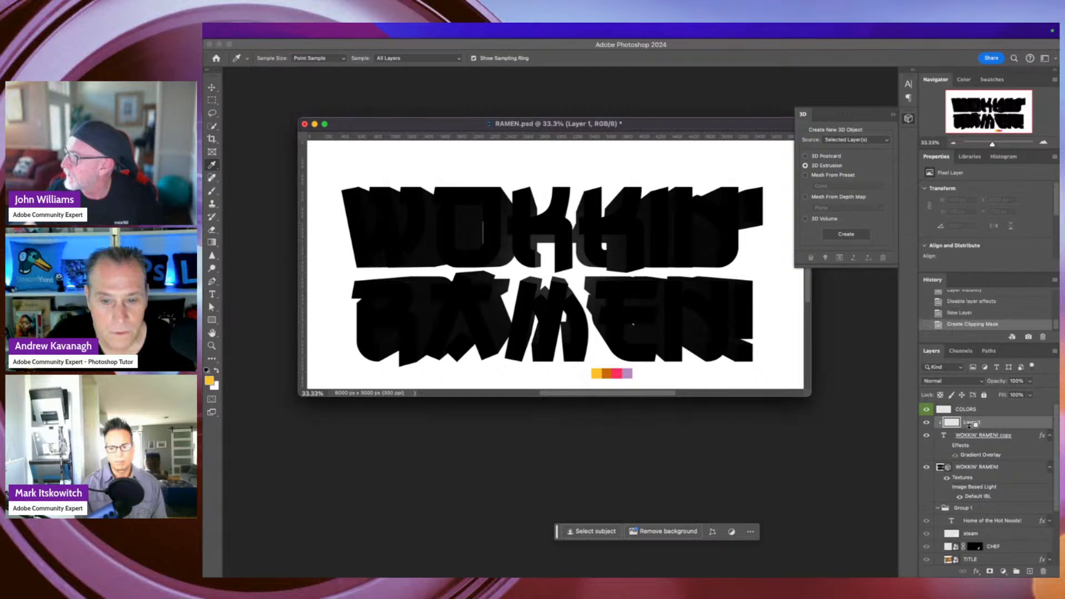
Draw yellow-to-transparent linear gradients on the clipped Layer 1, from the upper-left and lower-right corners of the title toward its center.
click(212, 244)
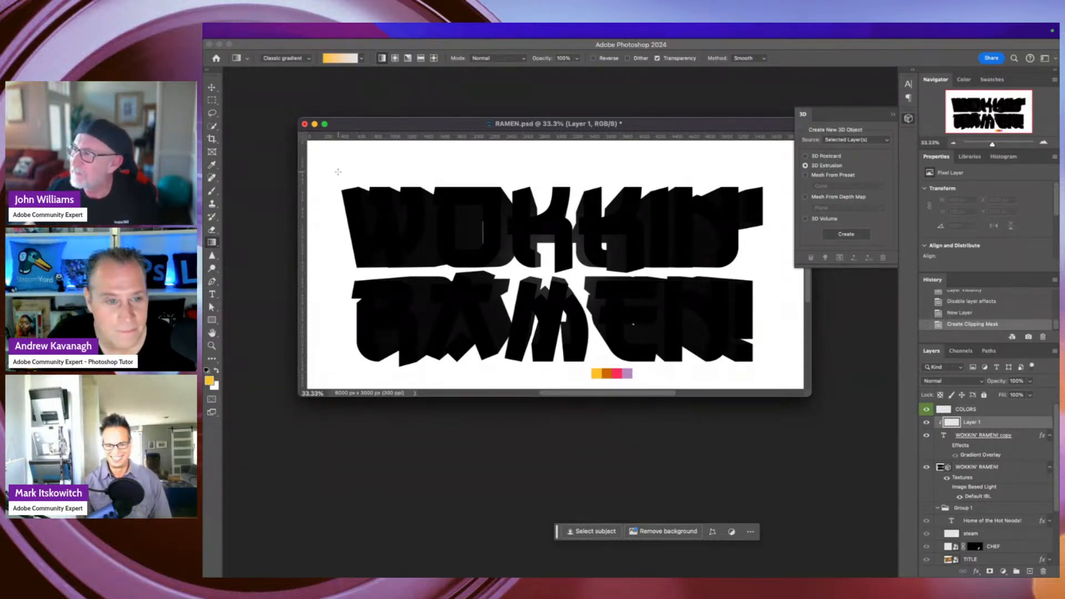
drag(327, 165, 544, 298)
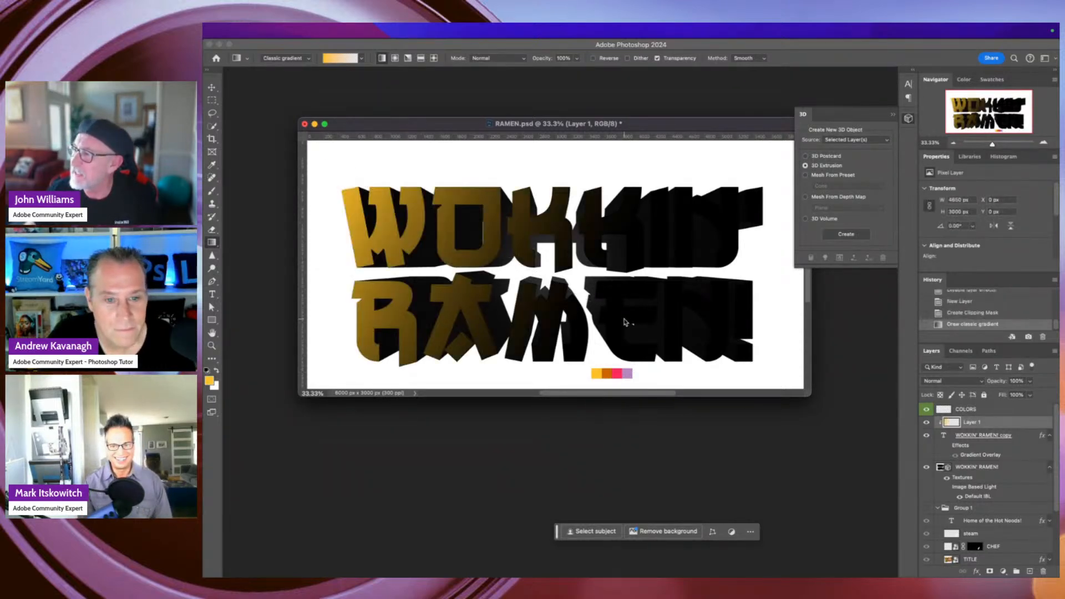
drag(365, 174, 565, 293)
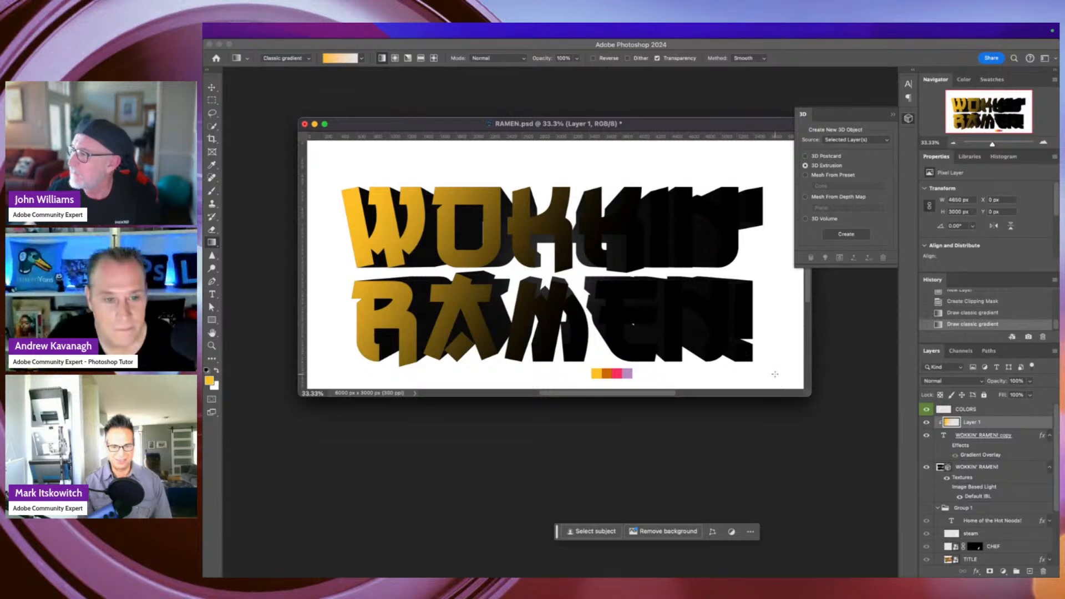
mouse_move(772, 371)
mouse_down()
mouse_move(738, 341)
mouse_move(565, 257)
mouse_up()
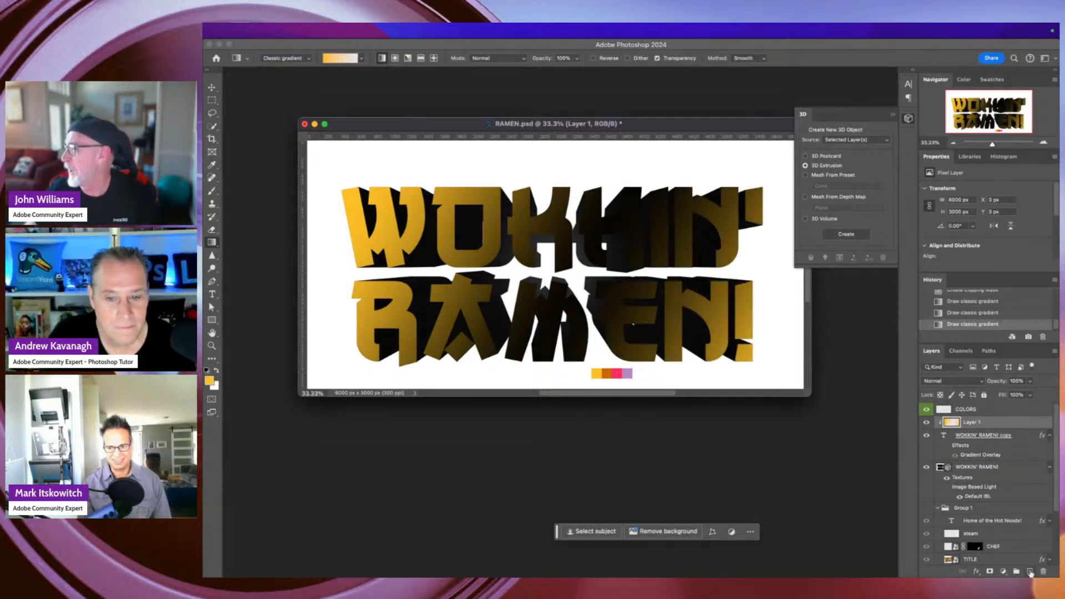
Add a second clipped layer above Layer 1 and set up a much larger soft round brush with 0% hardness.
click(1030, 572)
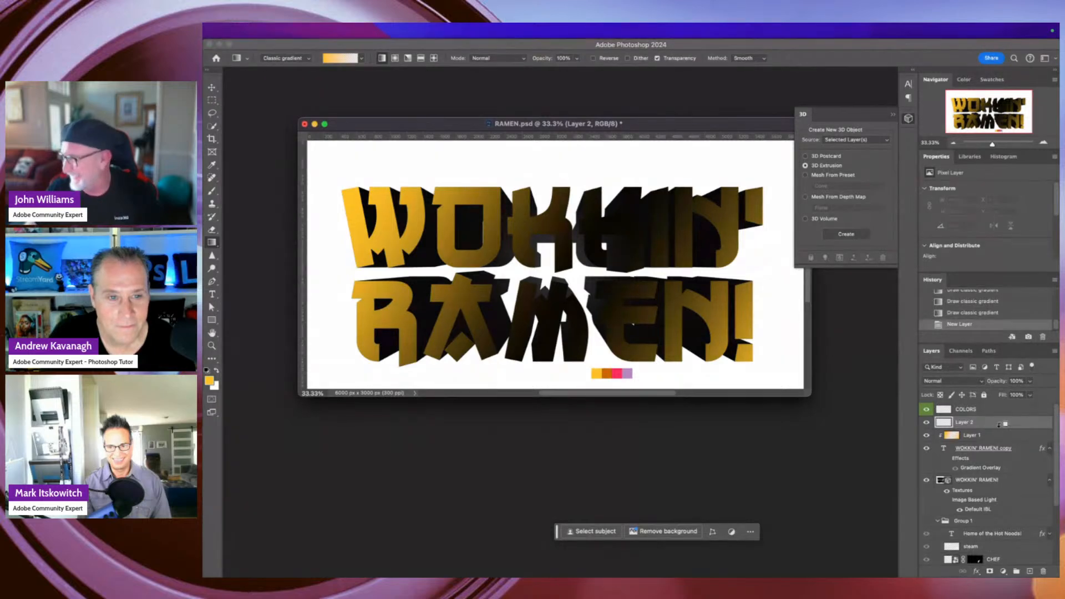
alt+click(974, 427)
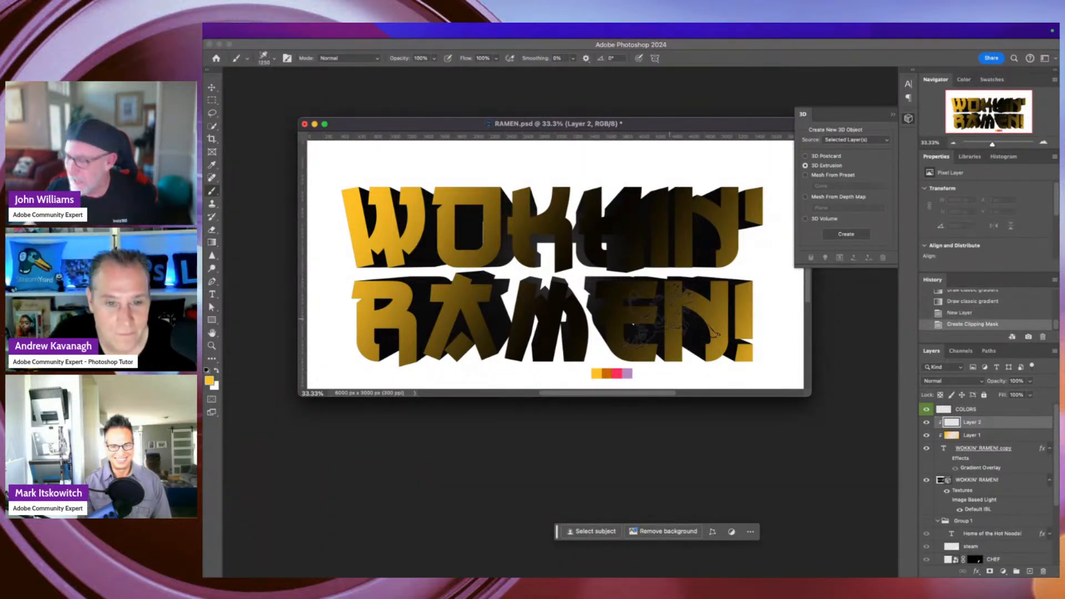
click(273, 59)
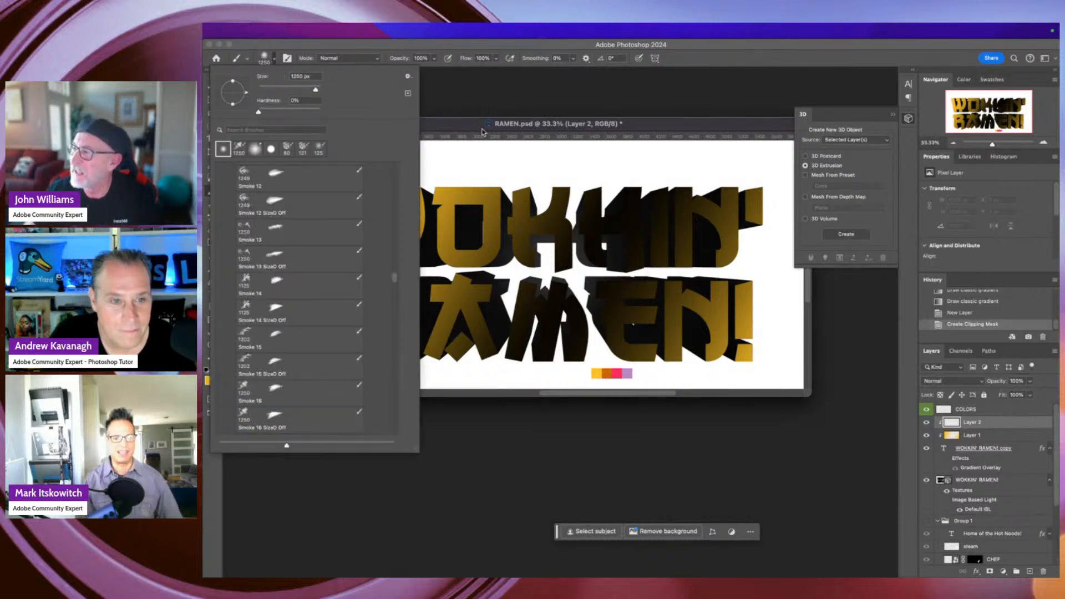
click(446, 127)
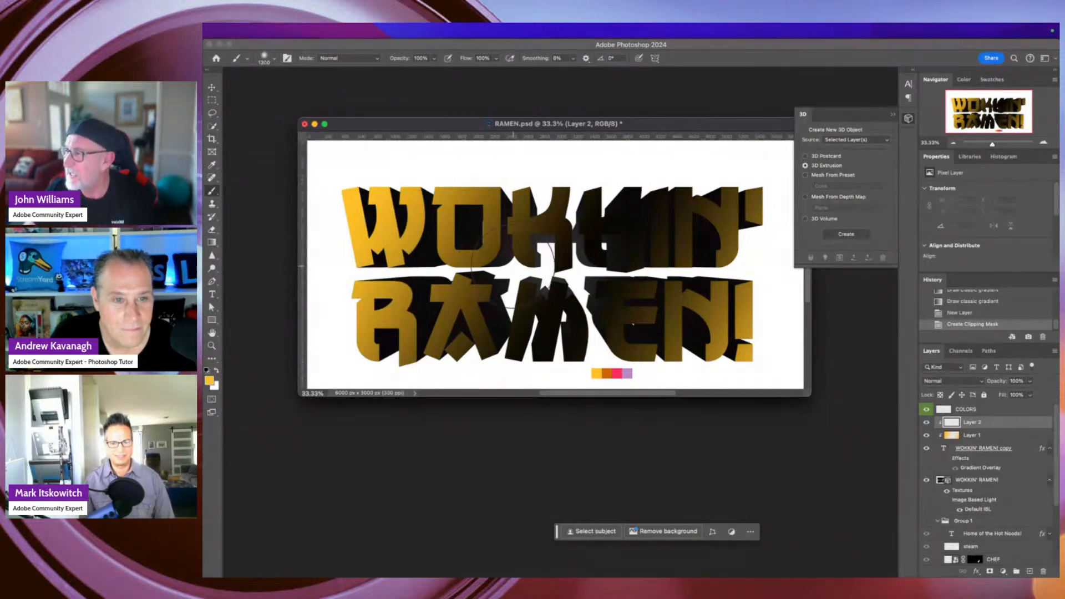
key(bracketright)
key(bracketright)
key(bracketright)
key(bracketright)
key(bracketright)
key(bracketright)
key(bracketright)
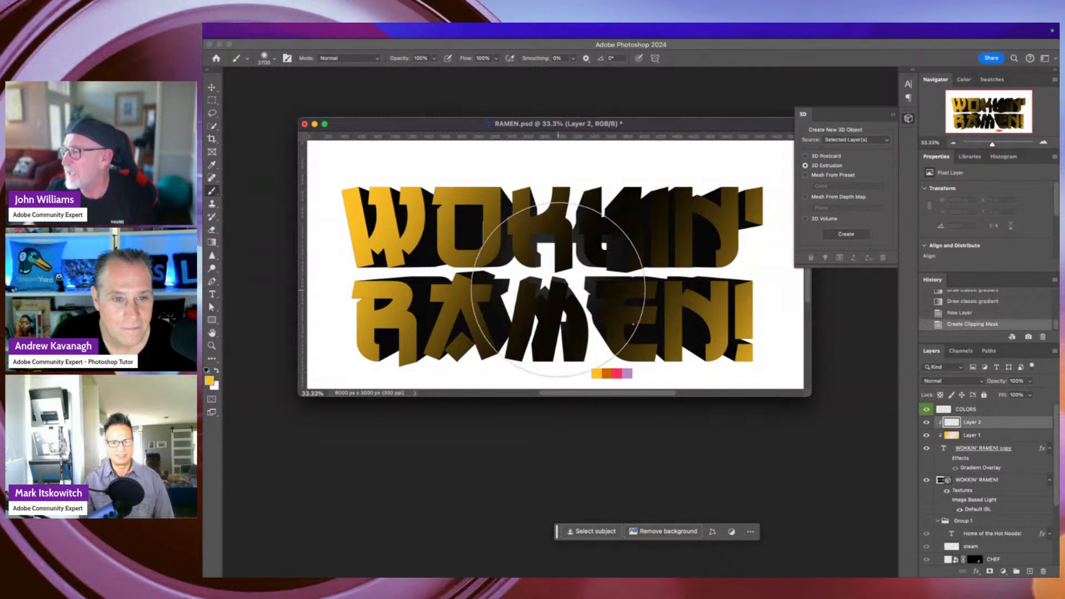
Sample the orange swatch and paint it across the middle letters of both title lines on Layer 2.
key(i)
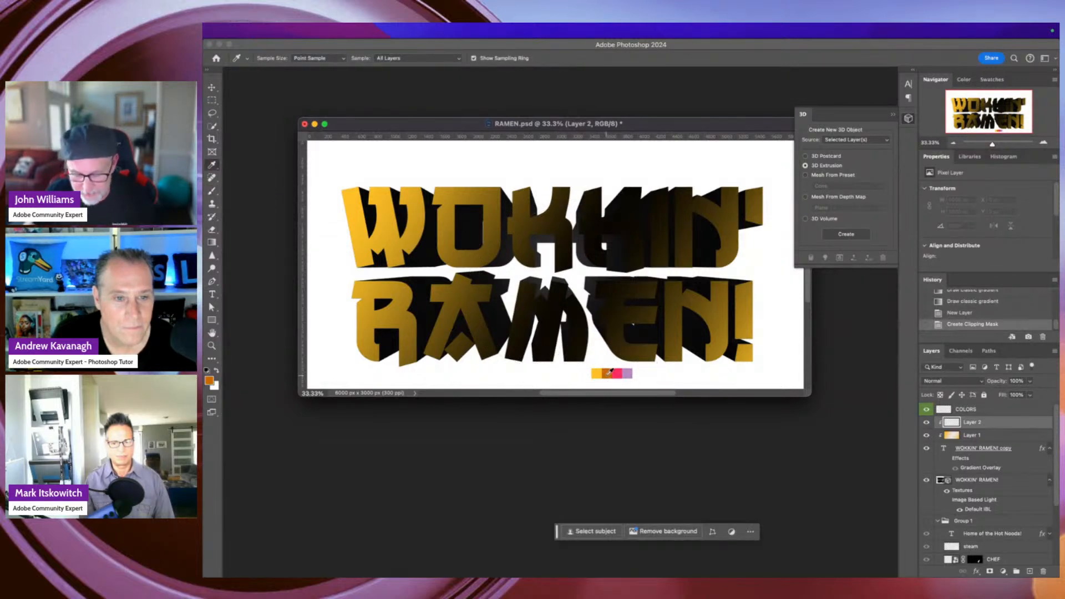
key(b)
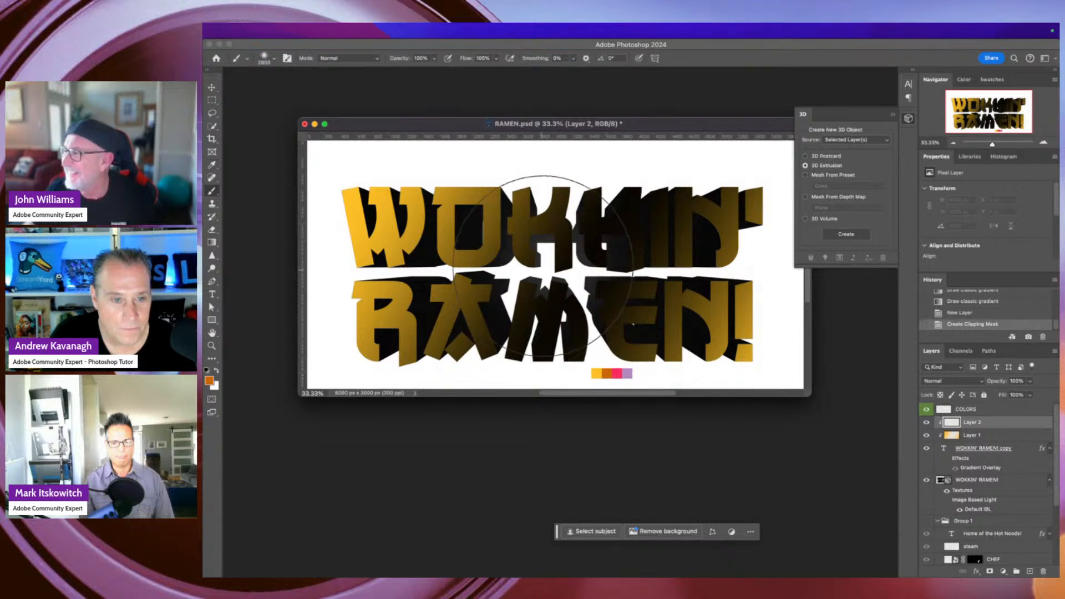
mouse_move(599, 238)
mouse_down()
mouse_move(527, 303)
mouse_move(575, 252)
mouse_move(526, 323)
mouse_move(546, 253)
mouse_move(539, 303)
mouse_move(517, 311)
mouse_move(508, 289)
mouse_move(503, 306)
mouse_move(521, 263)
mouse_up()
click(555, 277)
click(634, 266)
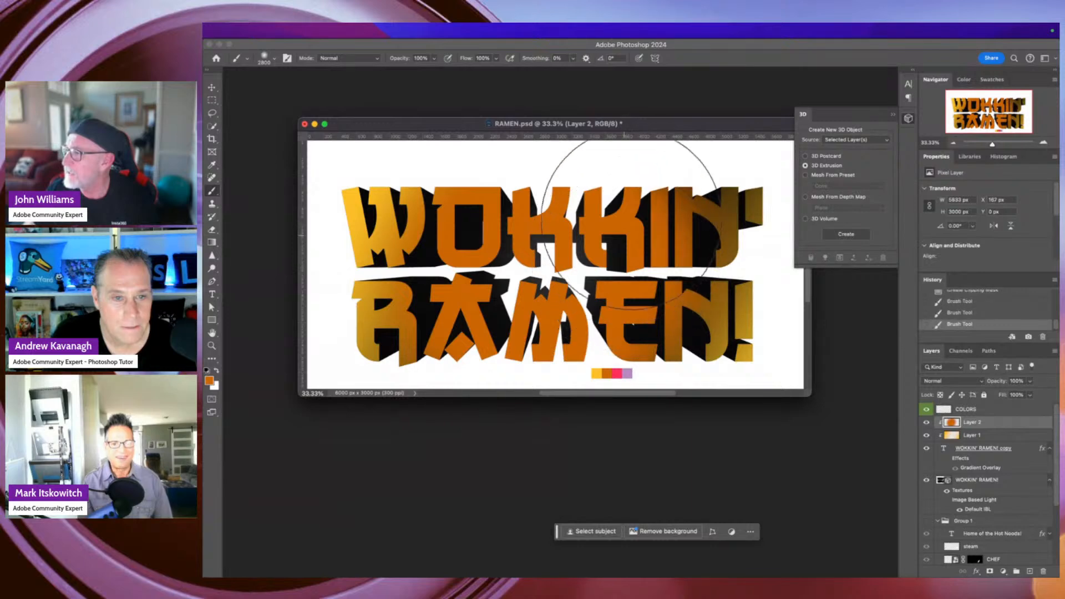
click(649, 228)
click(648, 256)
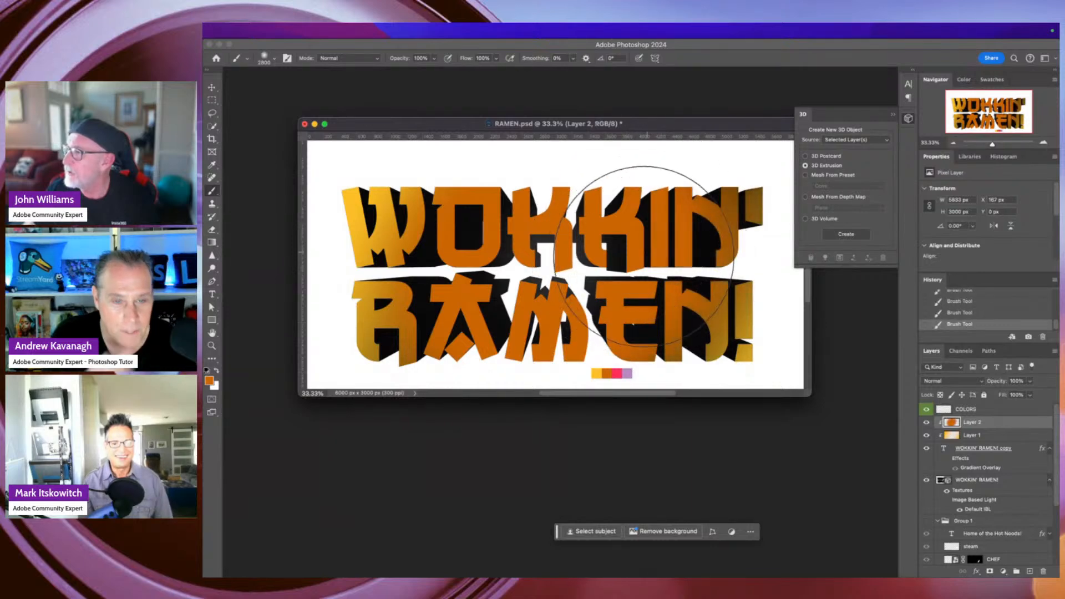
Place metal.jpg as an embedded smart object over the title and clip it above Layer 2.
click(211, 88)
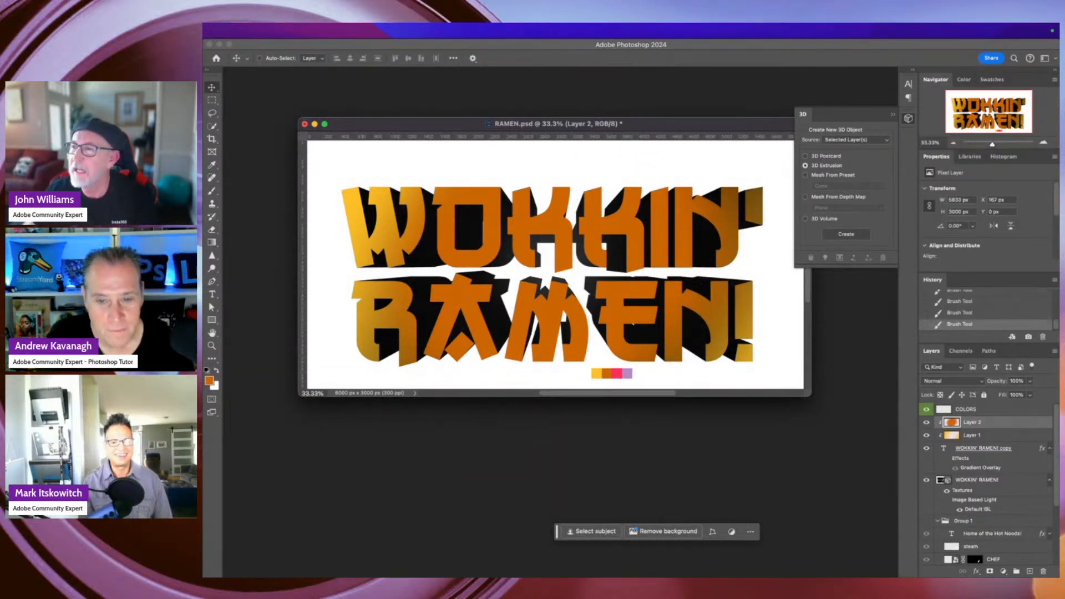
key(super+Tab)
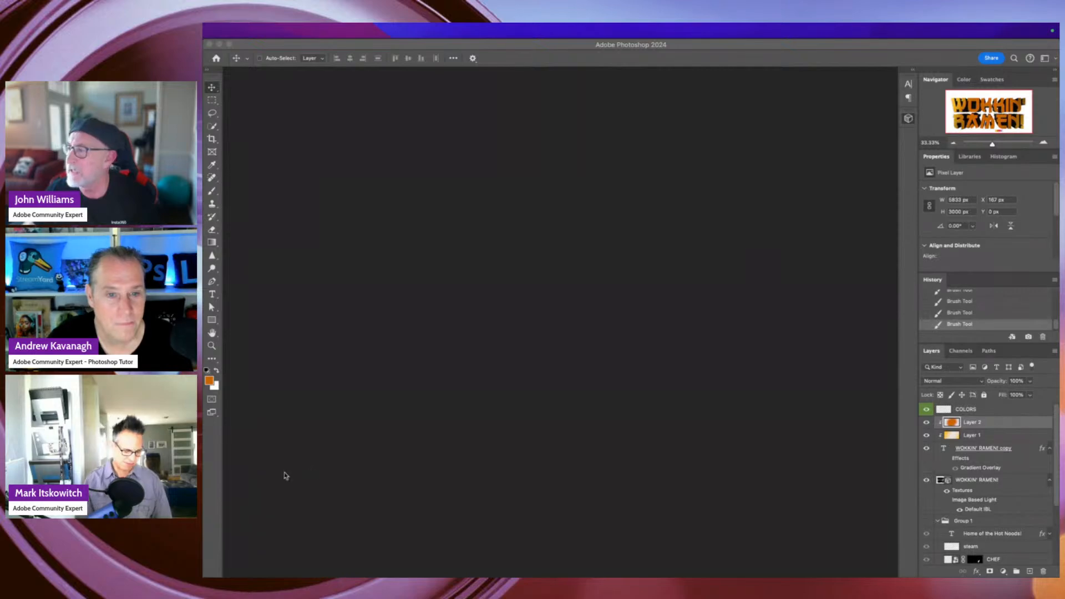
key(super+Tab)
drag(415, 484, 523, 313)
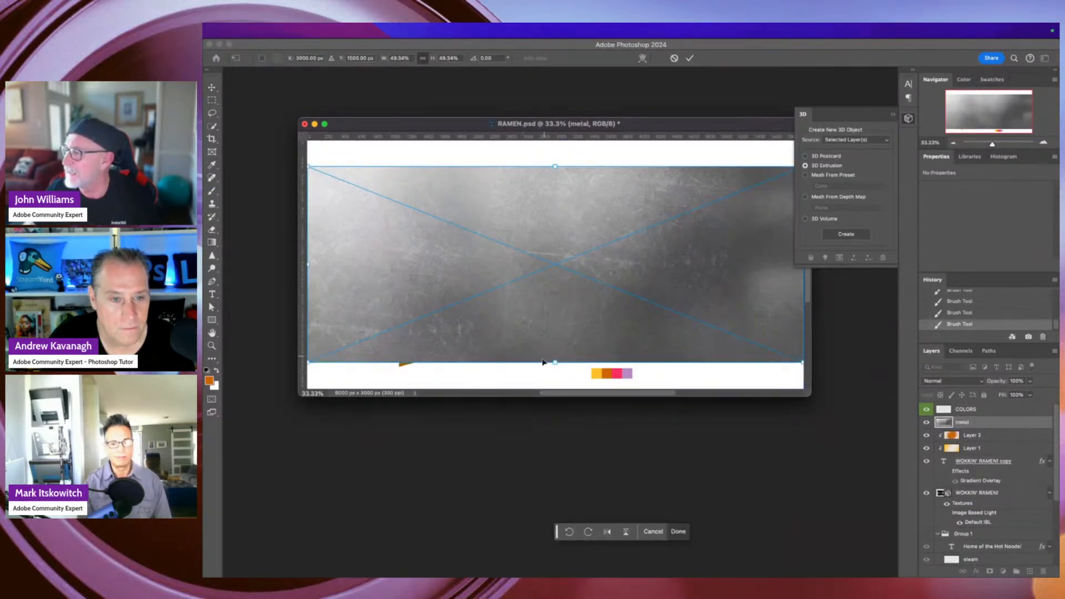
drag(557, 358, 564, 371)
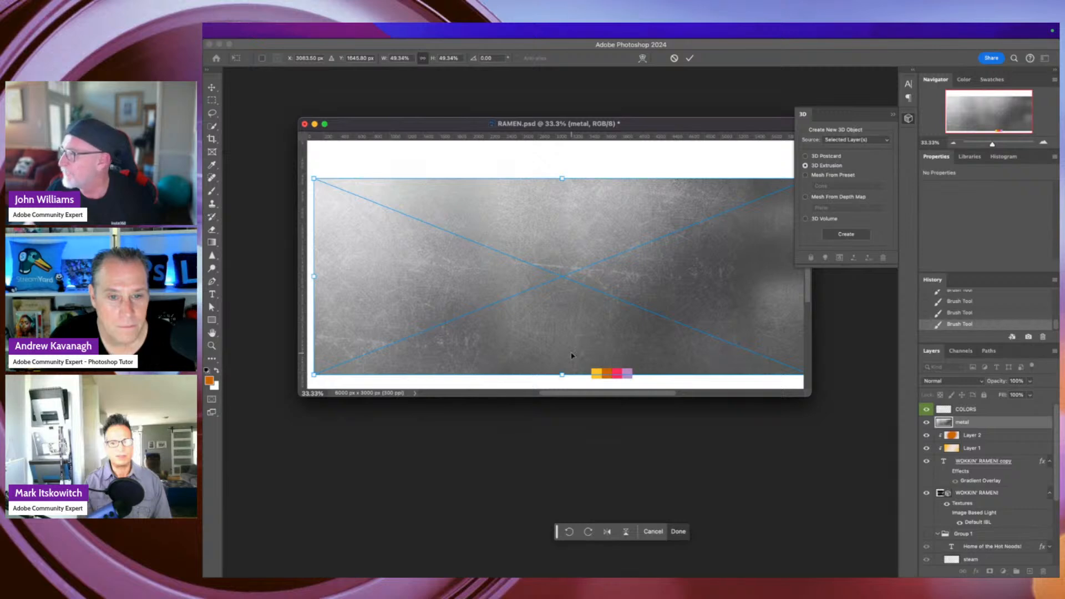
key(Return)
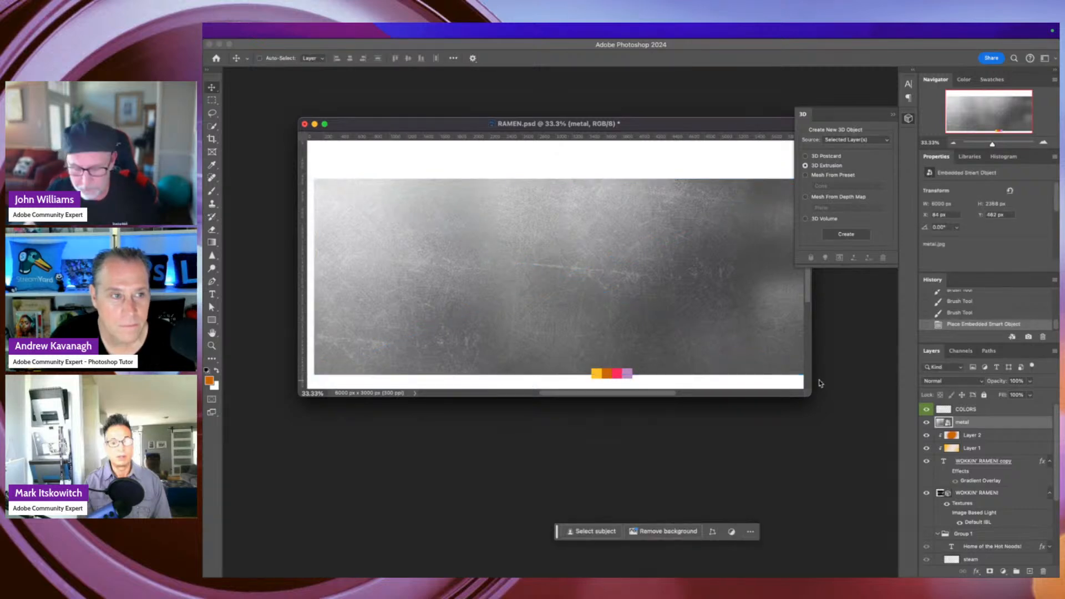
alt+click(966, 428)
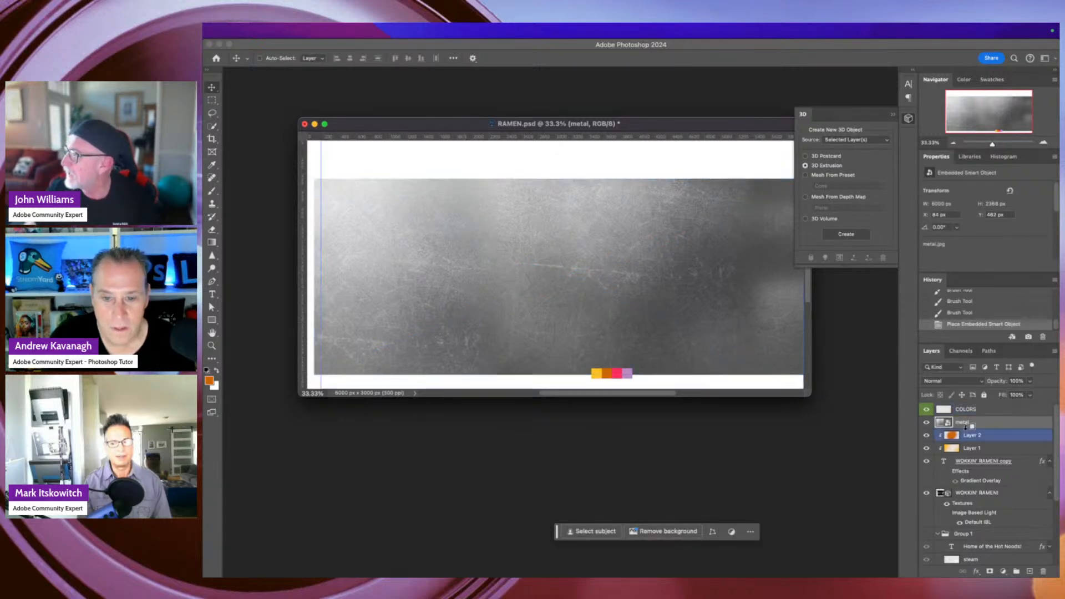
click(960, 383)
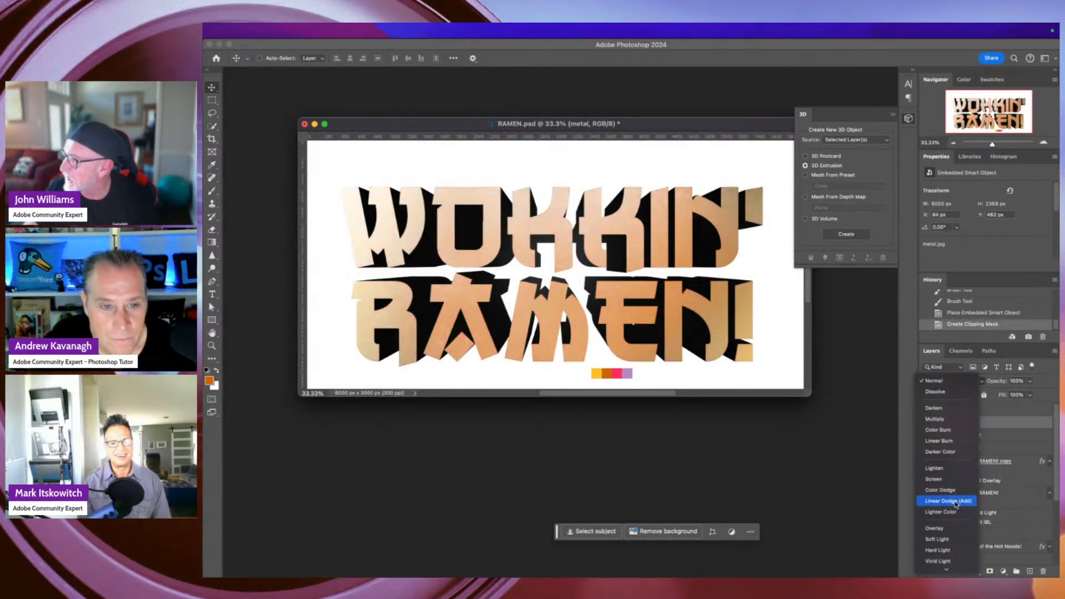
scroll(955, 513, down, 1)
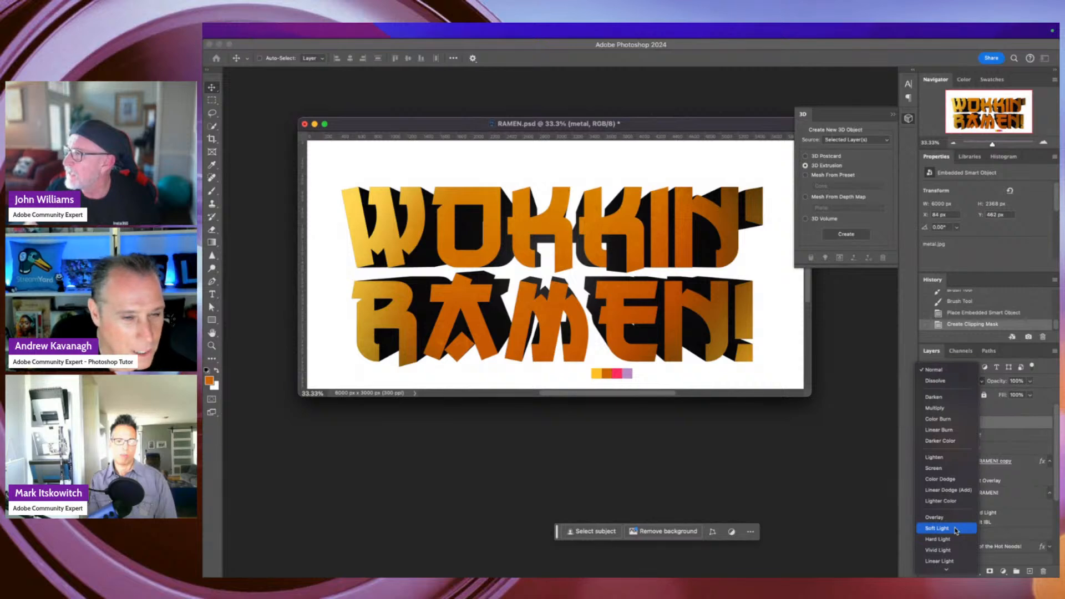
scroll(960, 536, down, 5)
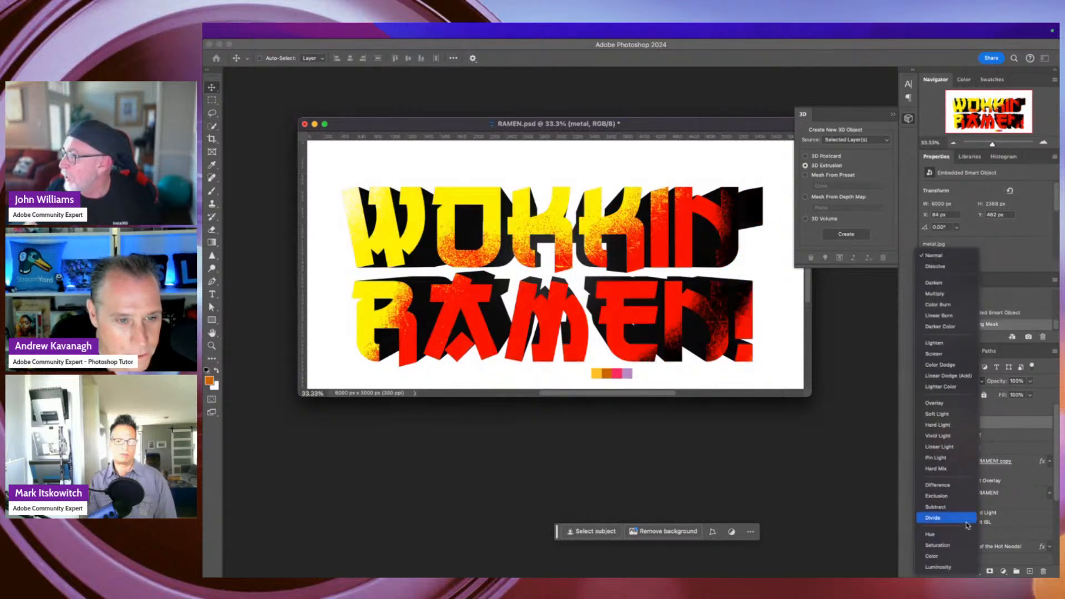
click(955, 556)
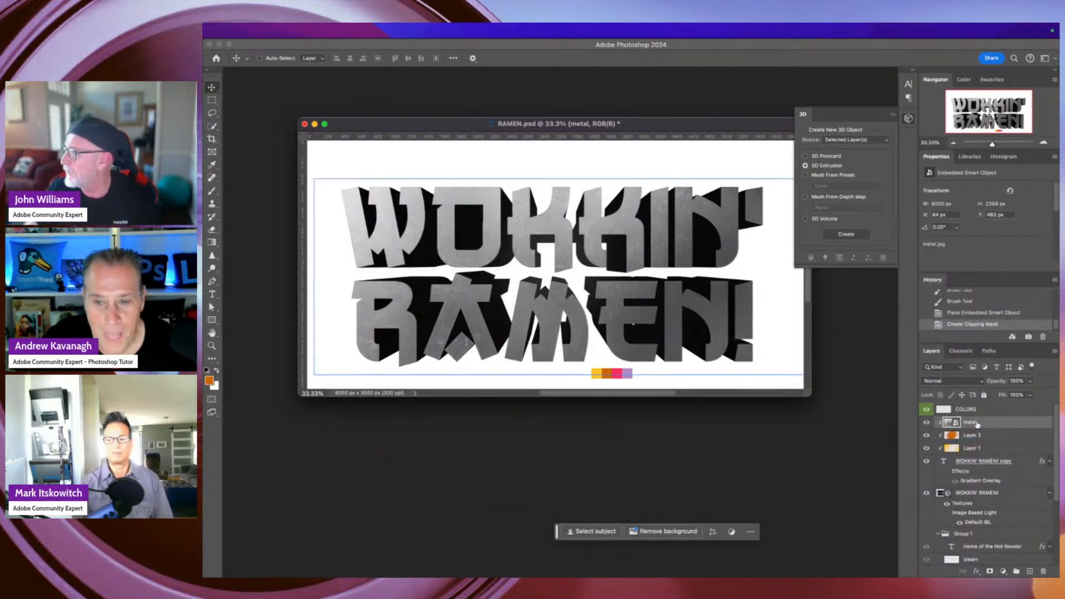
Move the metal layer below Layer 1, directly above the WOKKIN' RAMEN! copy text layer.
drag(985, 462, 984, 455)
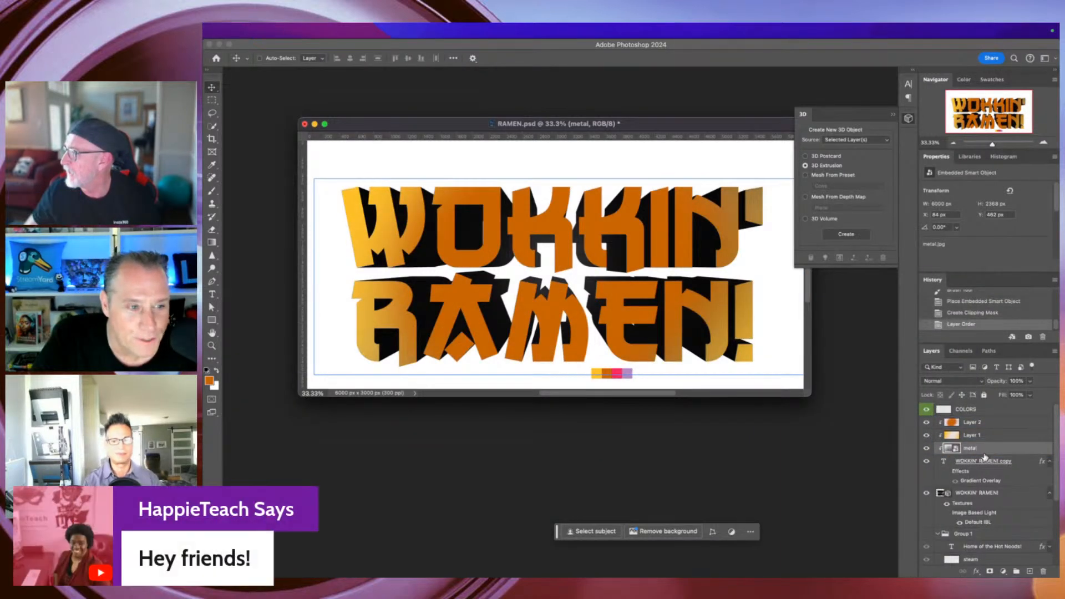
click(951, 381)
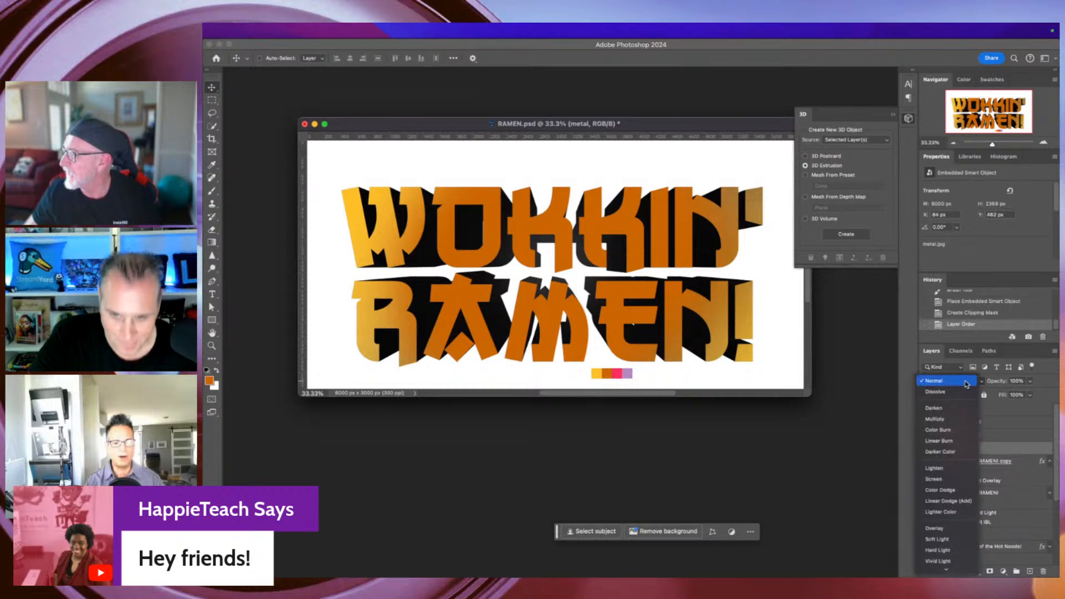
click(1022, 442)
Set the blending mode of Layer 1 and Layer 2 together to Color.
click(986, 423)
shift+click(978, 437)
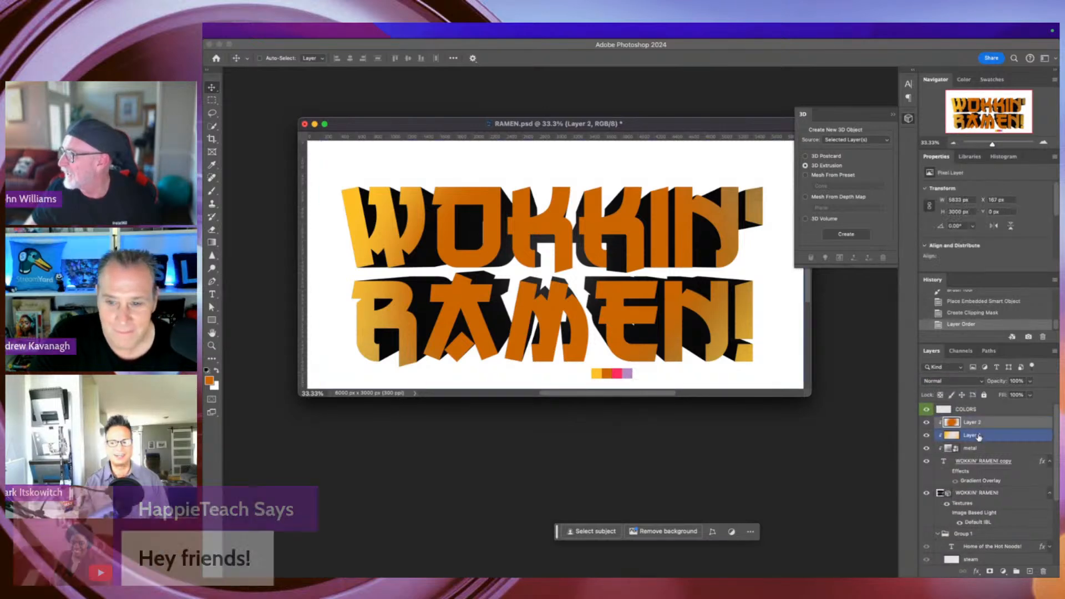
click(952, 381)
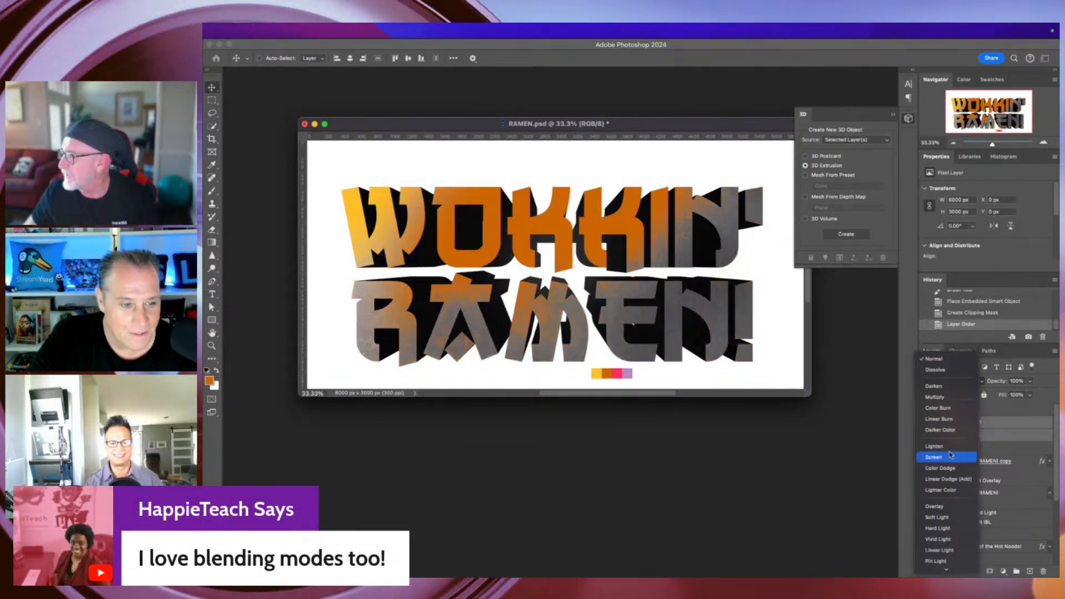
click(932, 556)
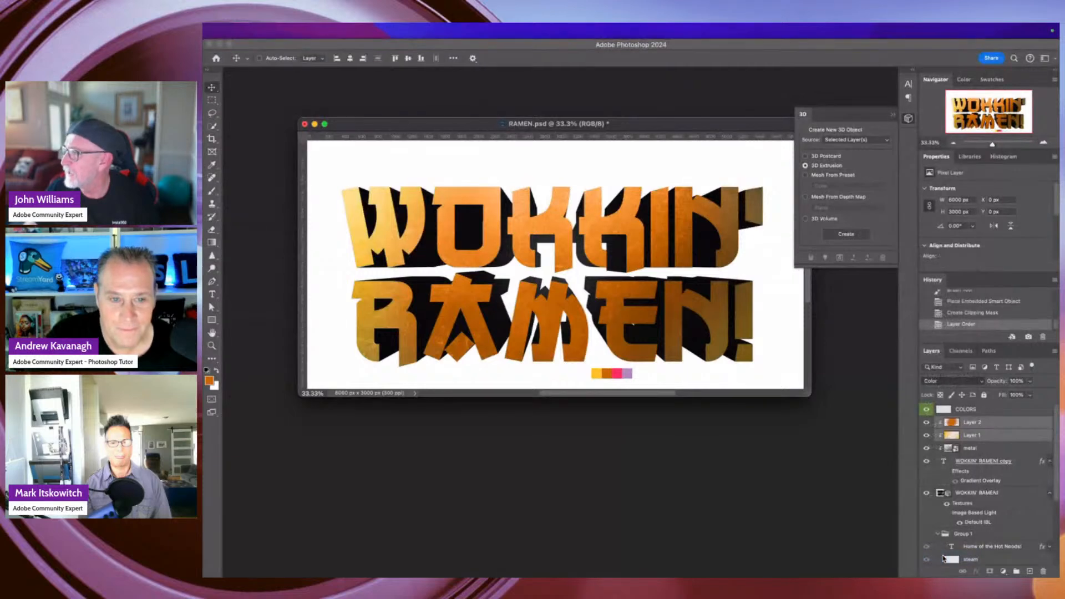
Compare the title with and without the metal texture by hiding and reshowing the metal layer.
click(979, 448)
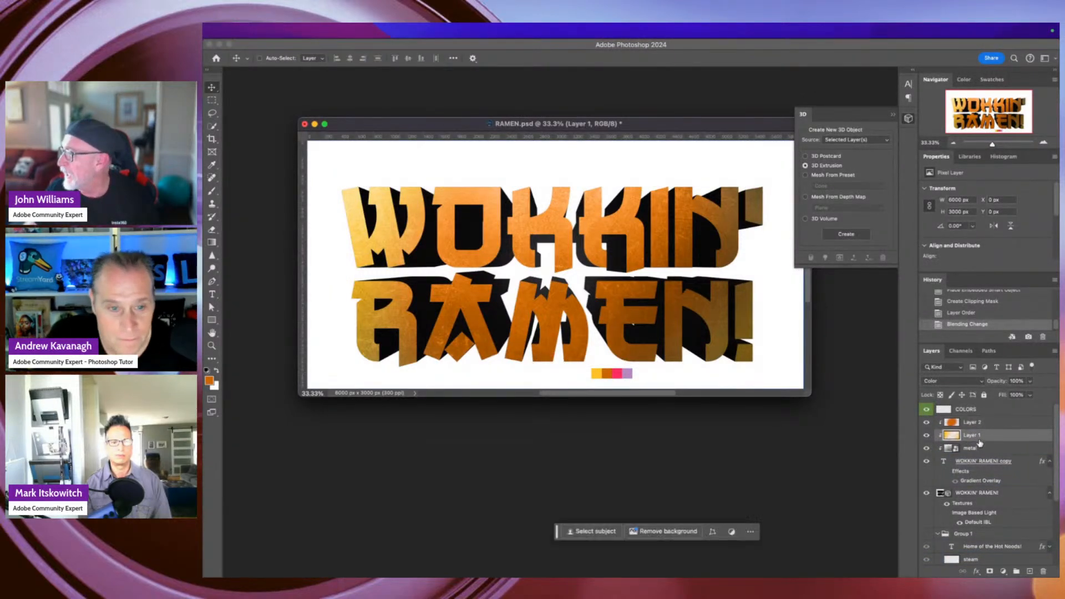
click(928, 449)
click(927, 449)
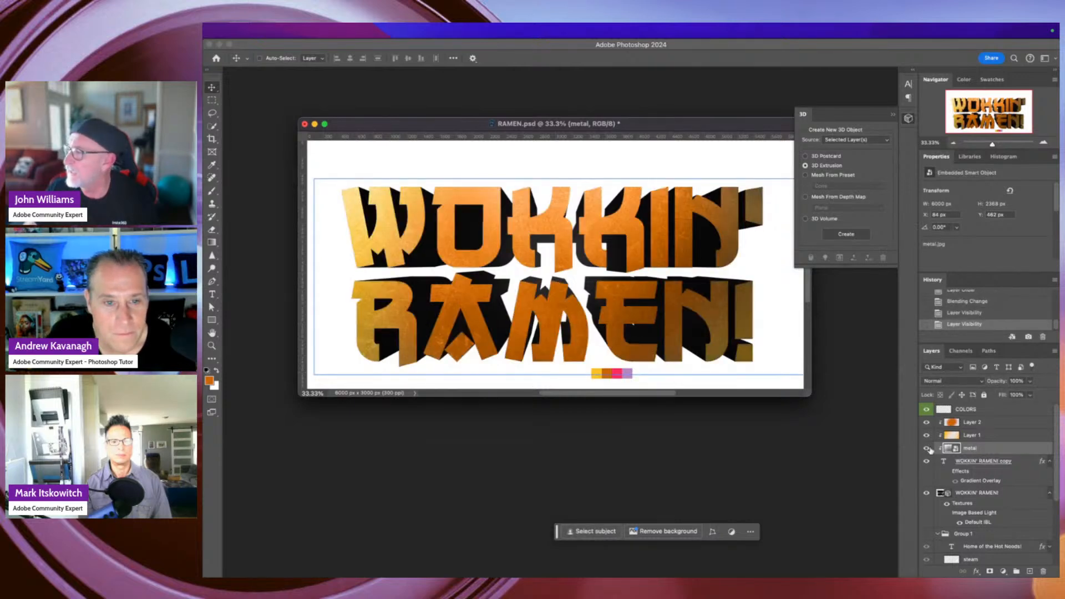
Try a lower opacity on Layer 1 to soften the yellow over the metal texture.
click(976, 437)
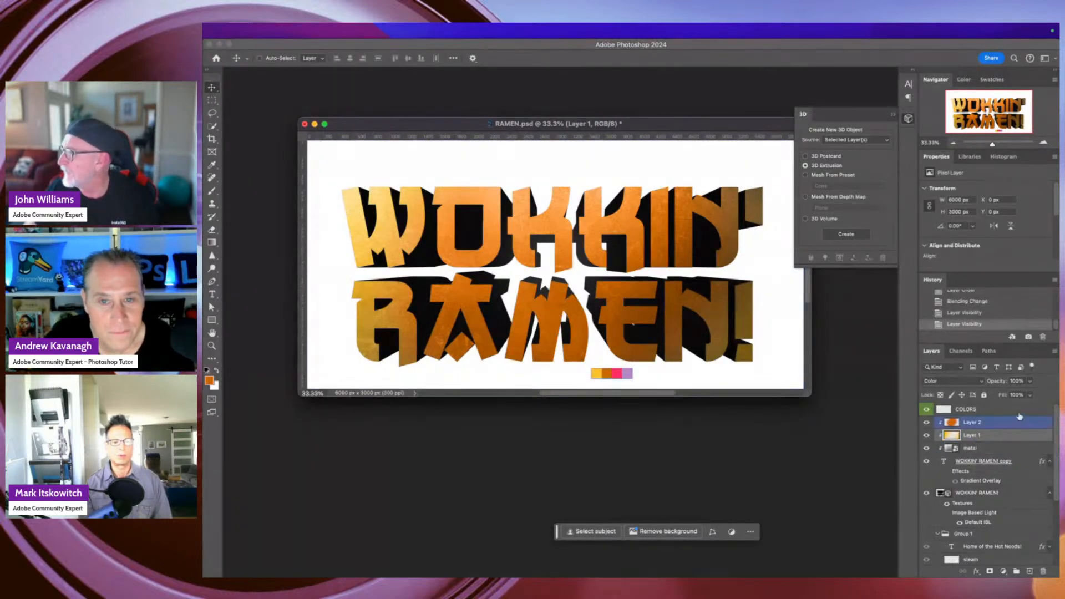
click(1030, 395)
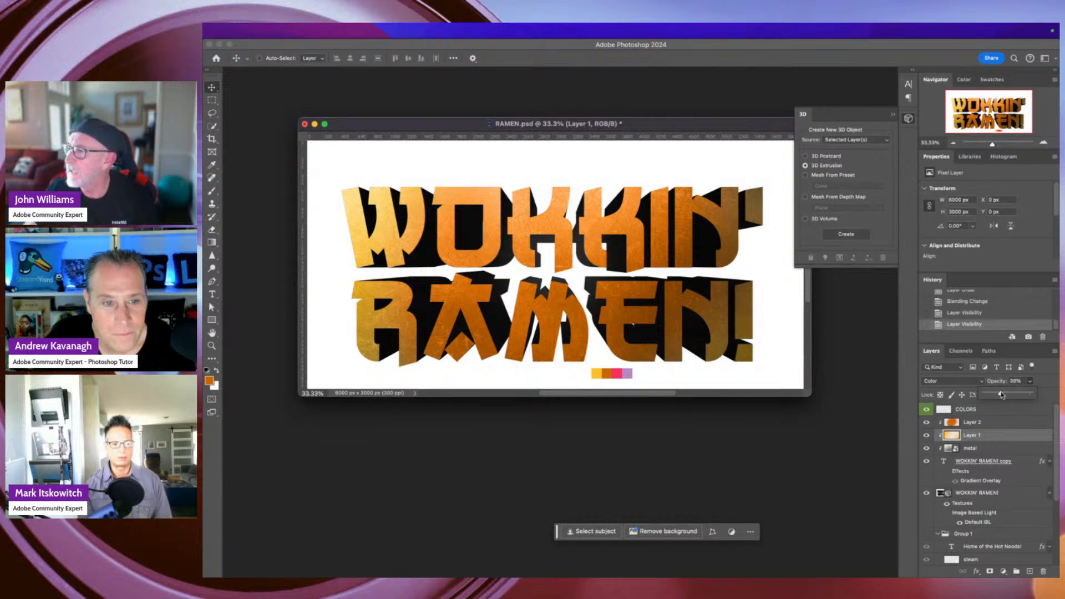
mouse_move(998, 394)
mouse_down()
mouse_move(1058, 390)
mouse_move(986, 393)
mouse_up()
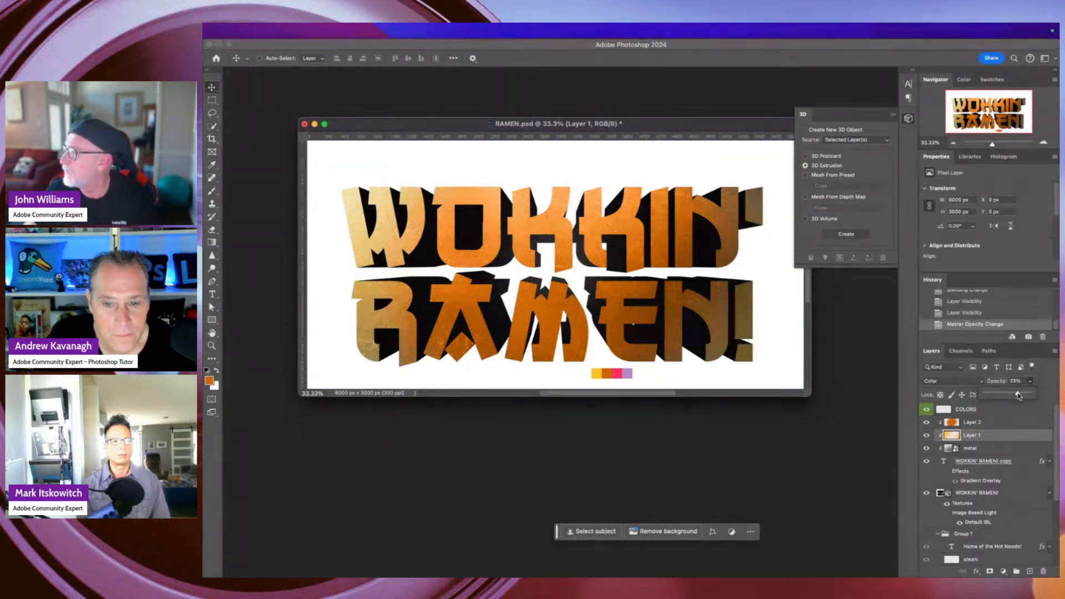
Add a Bevel & Emboss effect to the WOKKIN' RAMEN! copy text layer and enable the layer's effects.
click(982, 462)
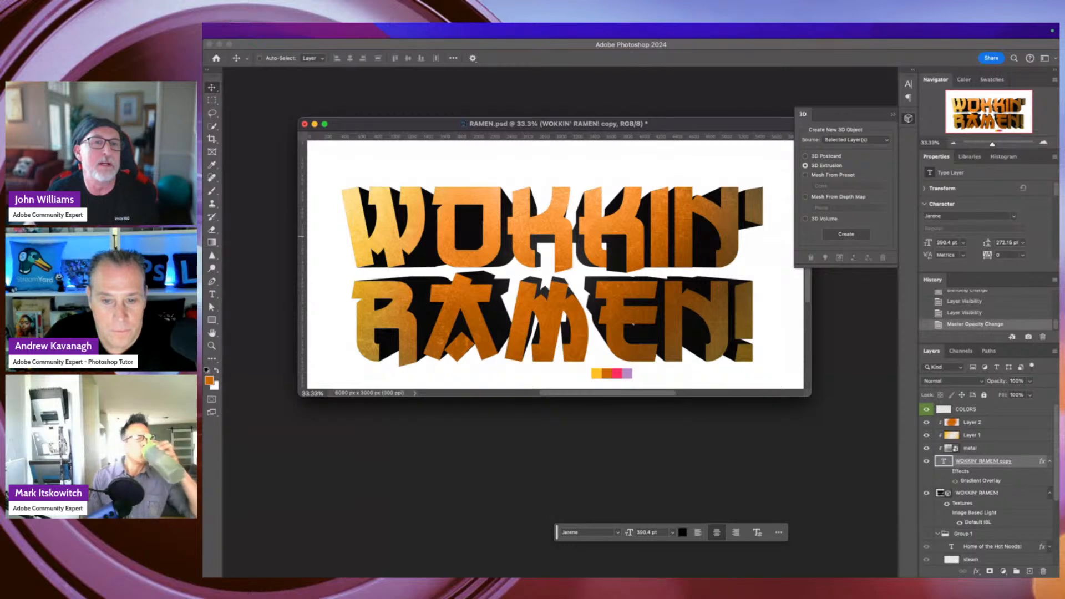
click(348, 292)
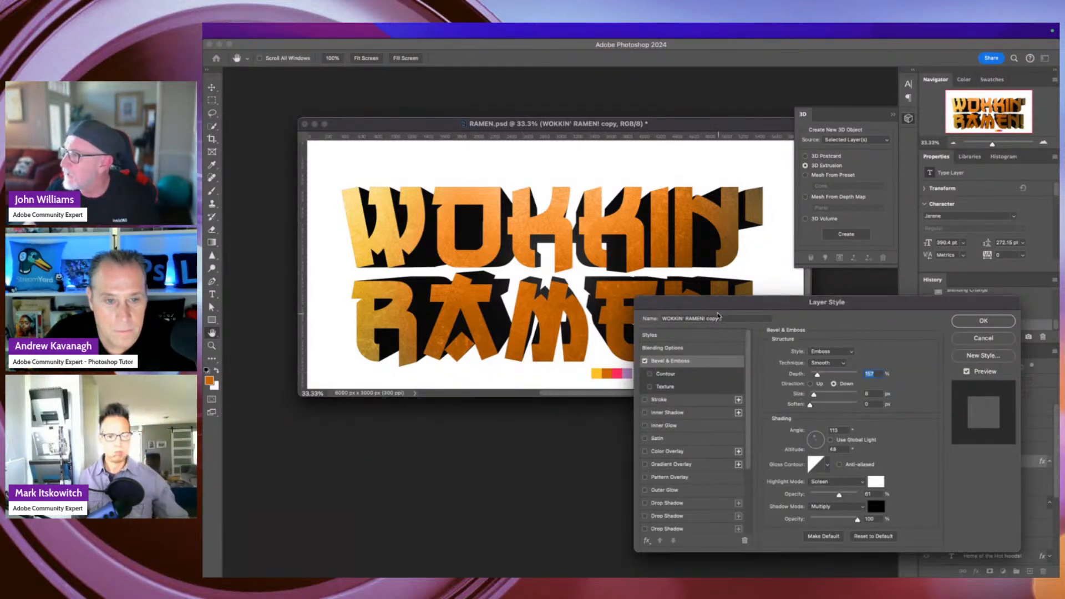
drag(718, 311, 738, 330)
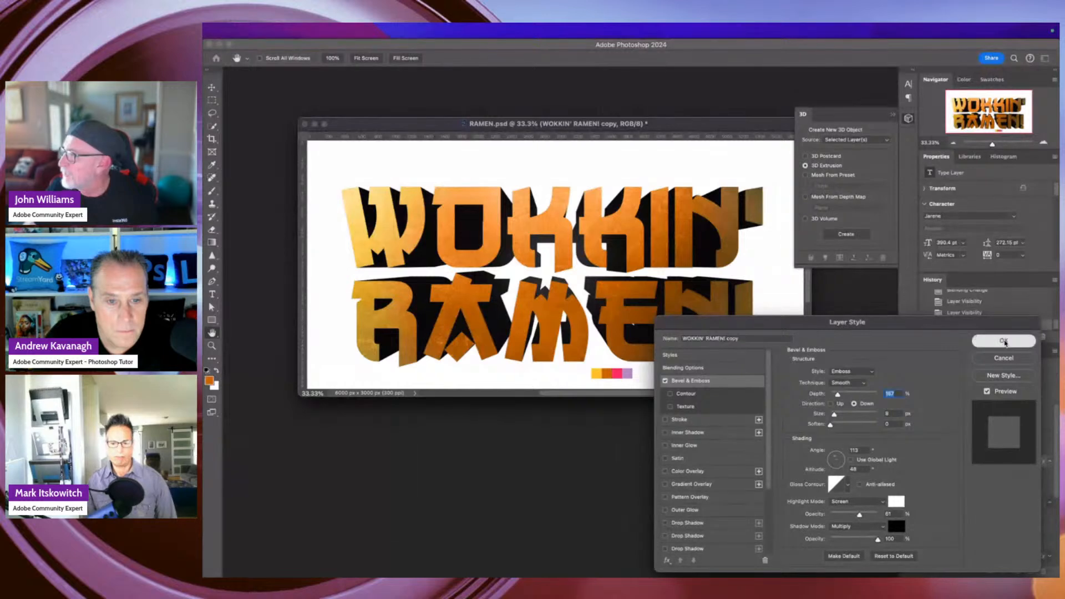
click(1005, 341)
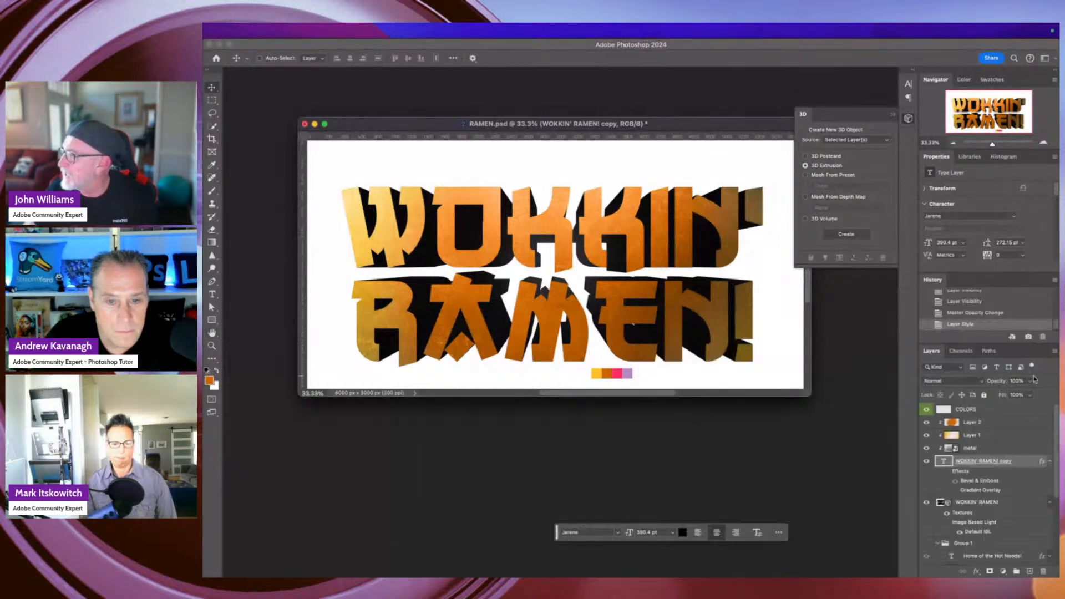
click(948, 472)
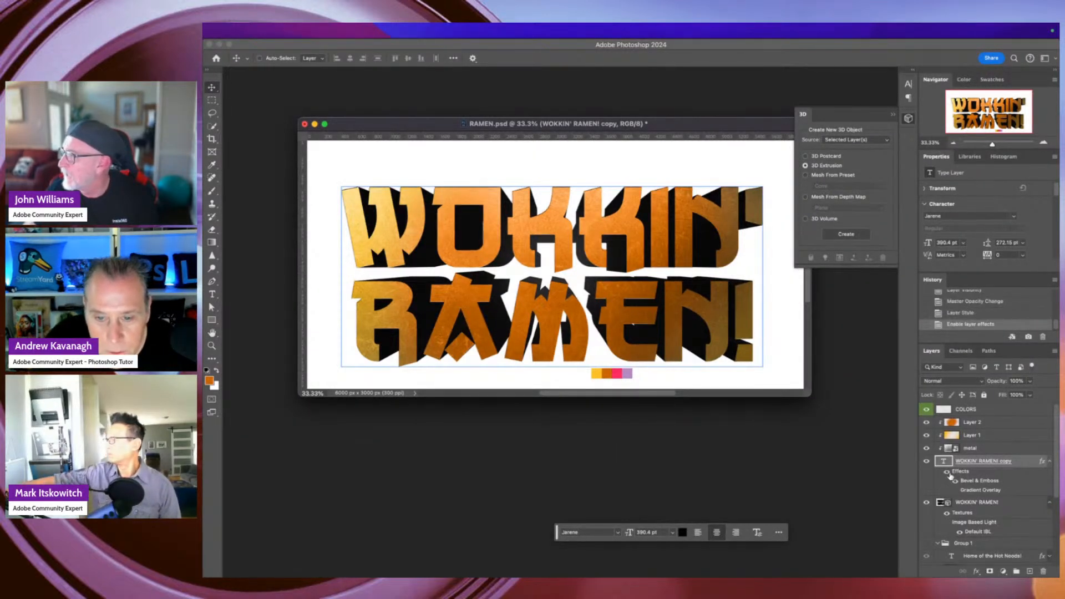
Increase the Bevel & Emboss size on the WOKKIN' RAMEN! copy layer to 27 px.
double_click(981, 481)
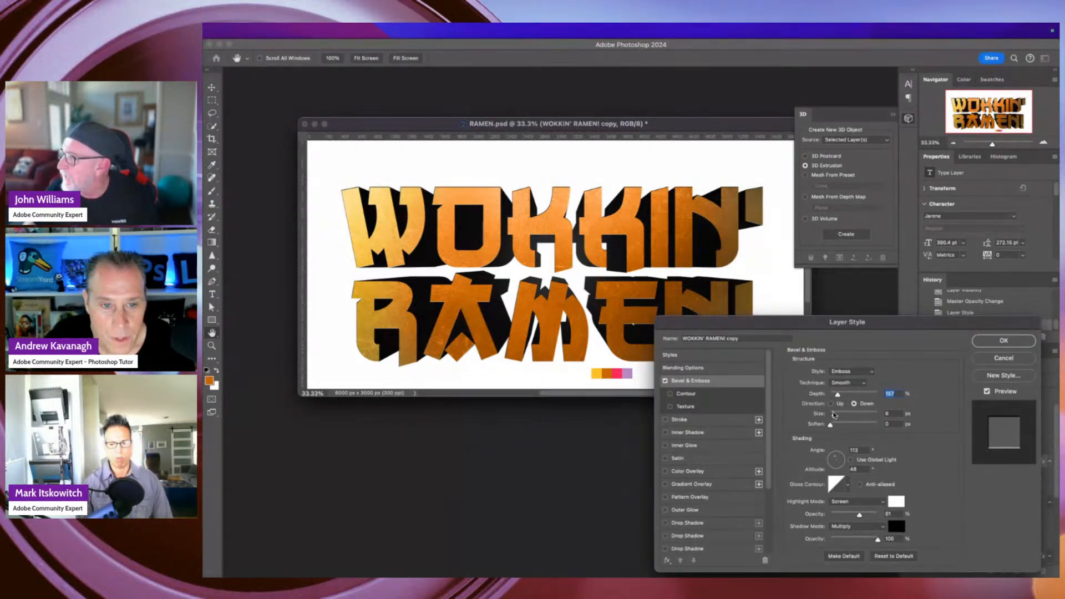
drag(834, 415, 840, 418)
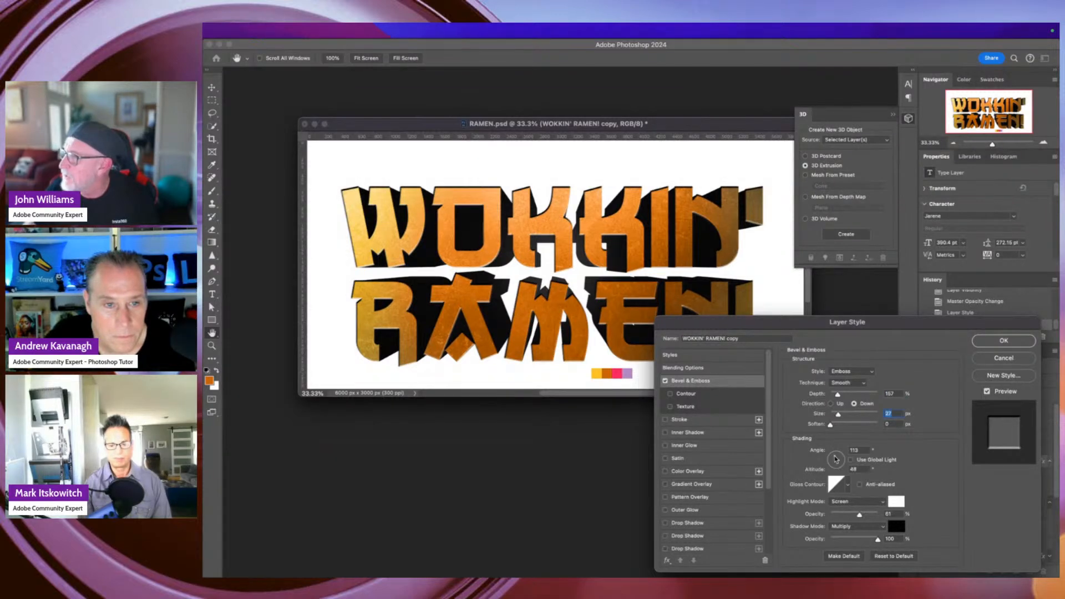
drag(882, 322, 912, 264)
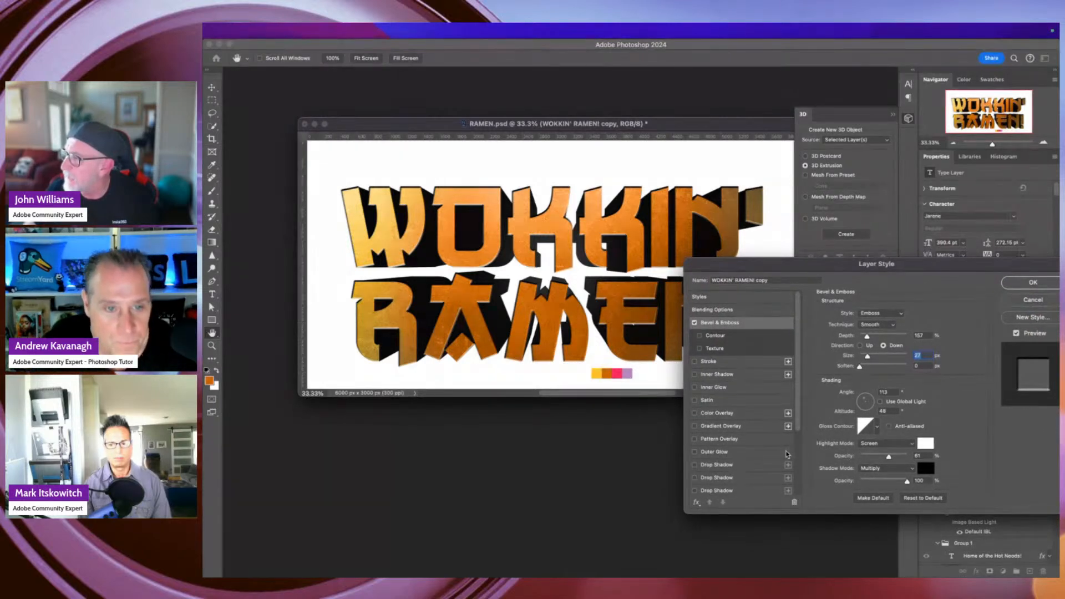
Add a Stroke effect to the WOKKIN' RAMEN! copy layer with Center position and Multiply blend mode.
scroll(755, 446, down, 3)
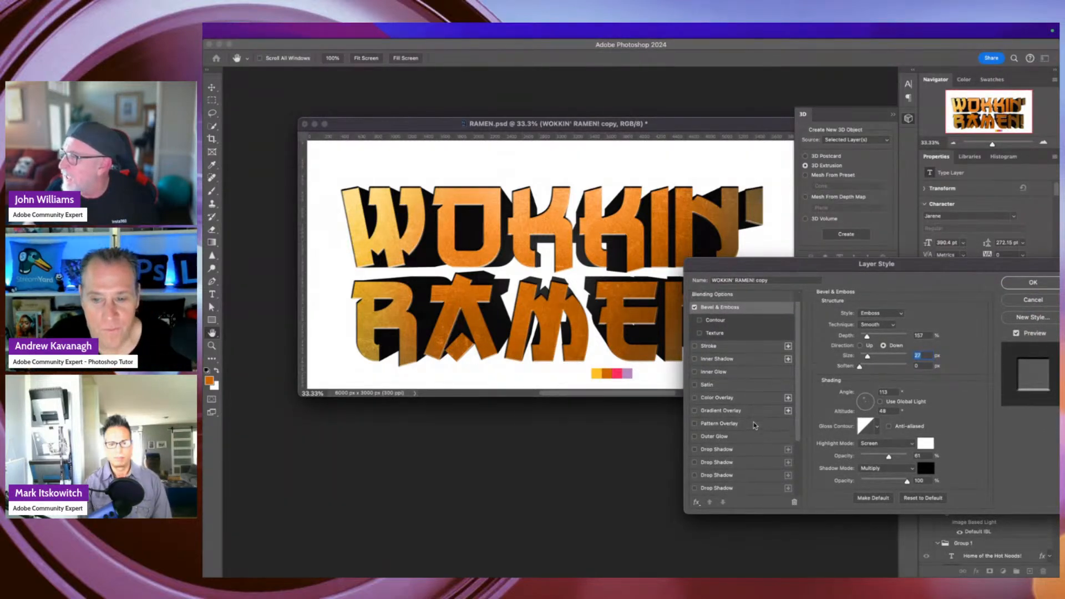
scroll(754, 425, up, 1)
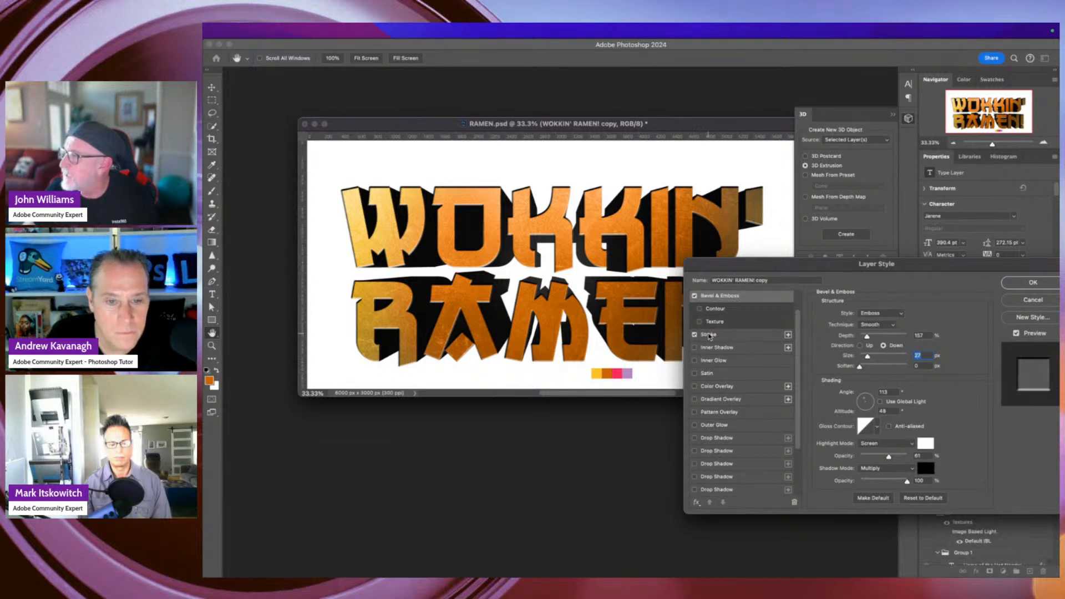
click(709, 336)
mouse_move(853, 315)
mouse_down()
mouse_move(866, 316)
mouse_move(854, 319)
mouse_up()
click(856, 323)
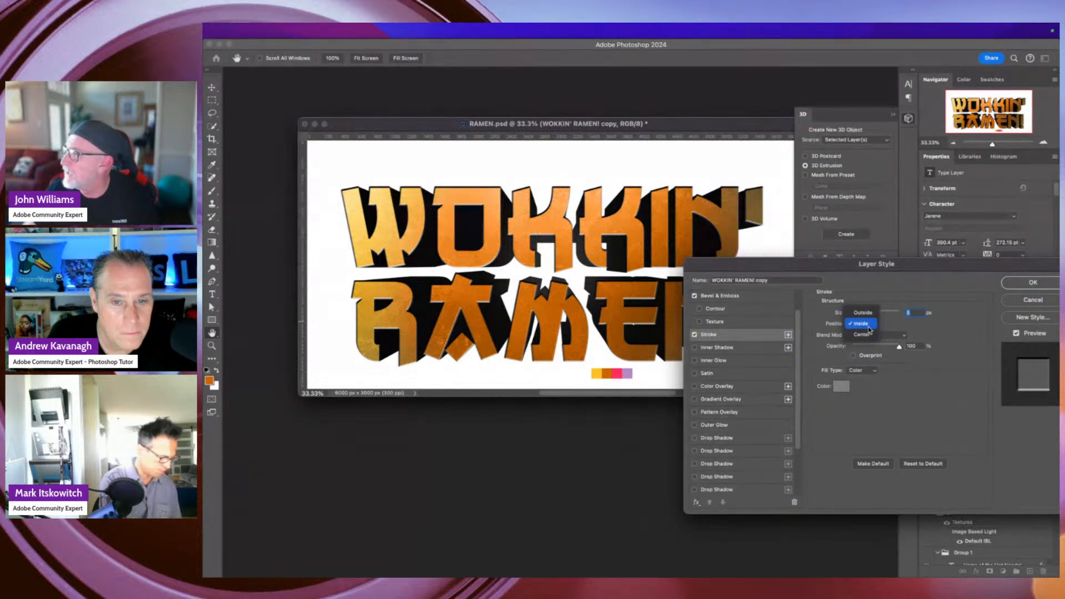
click(865, 332)
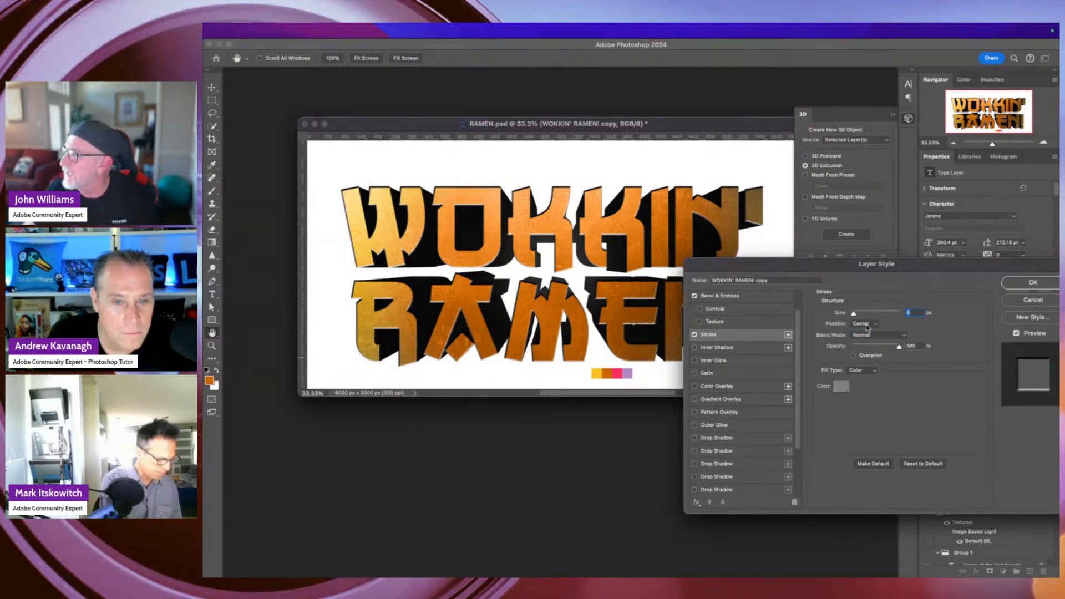
click(871, 338)
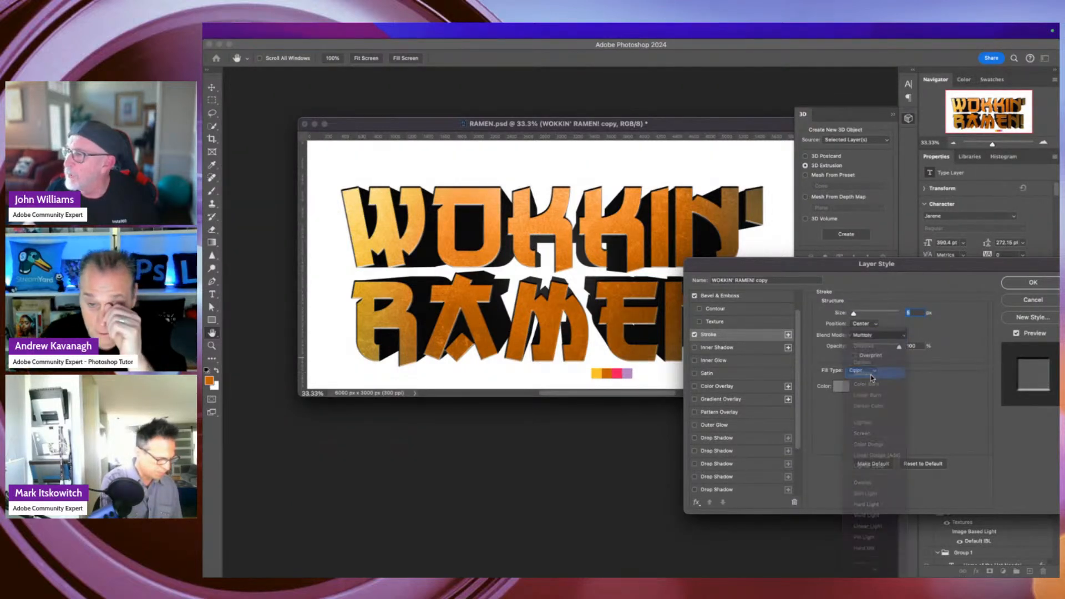
click(871, 375)
Set the stroke color to dark gray 343434 and apply the layer style.
click(841, 385)
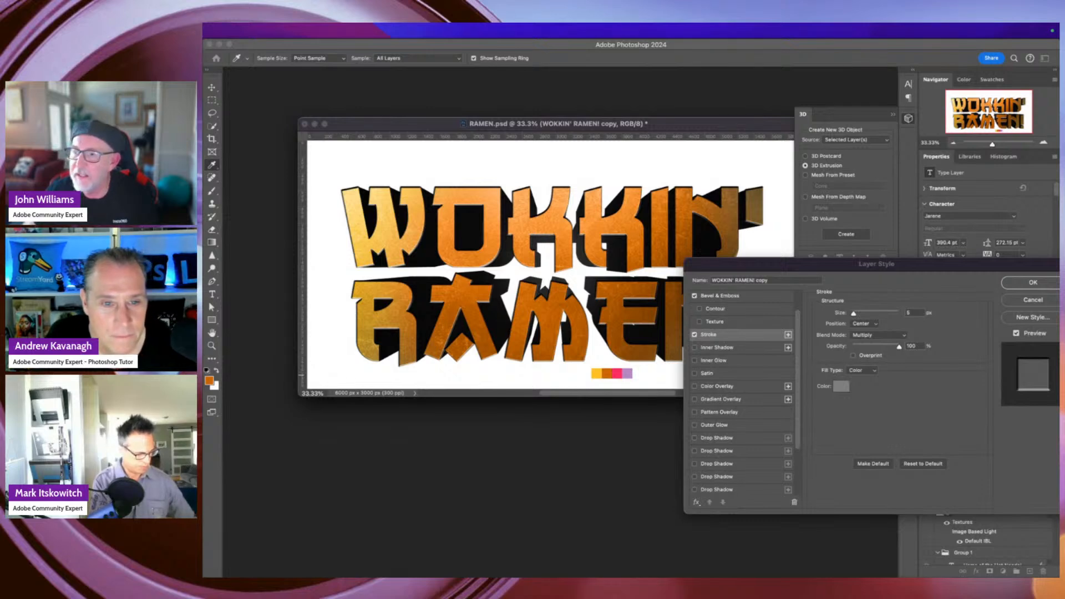
mouse_move(310, 574)
mouse_down()
mouse_move(316, 483)
mouse_move(442, 339)
mouse_up()
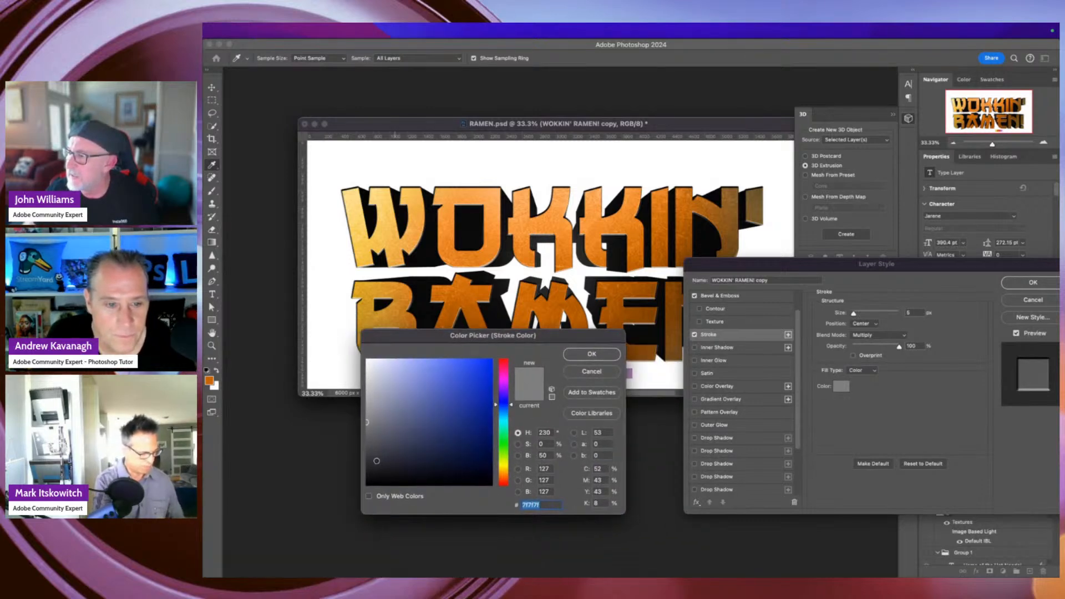
drag(376, 459, 366, 465)
drag(434, 431, 341, 460)
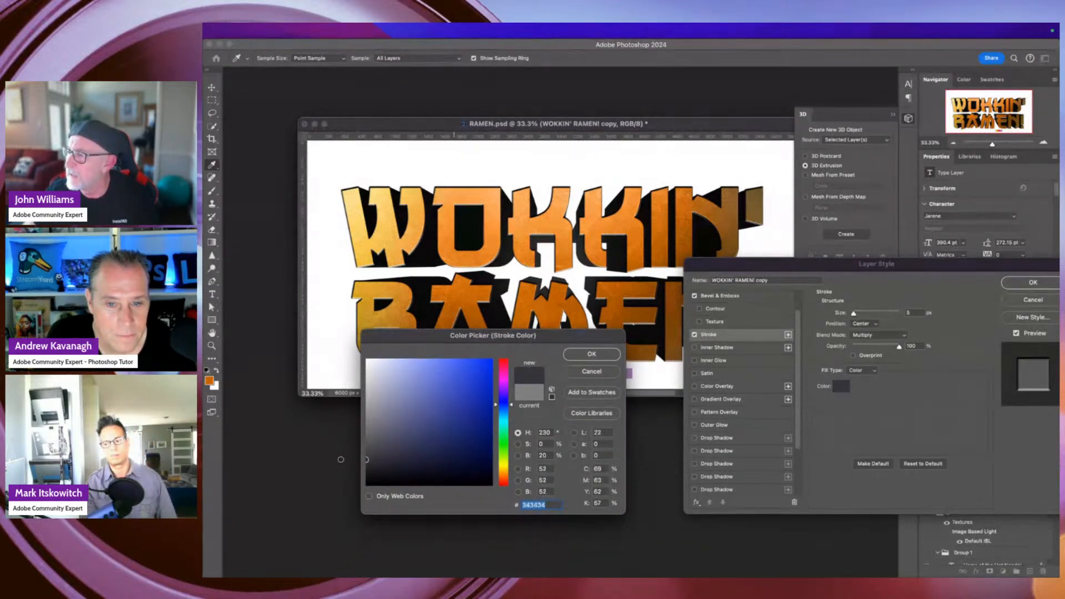
click(592, 354)
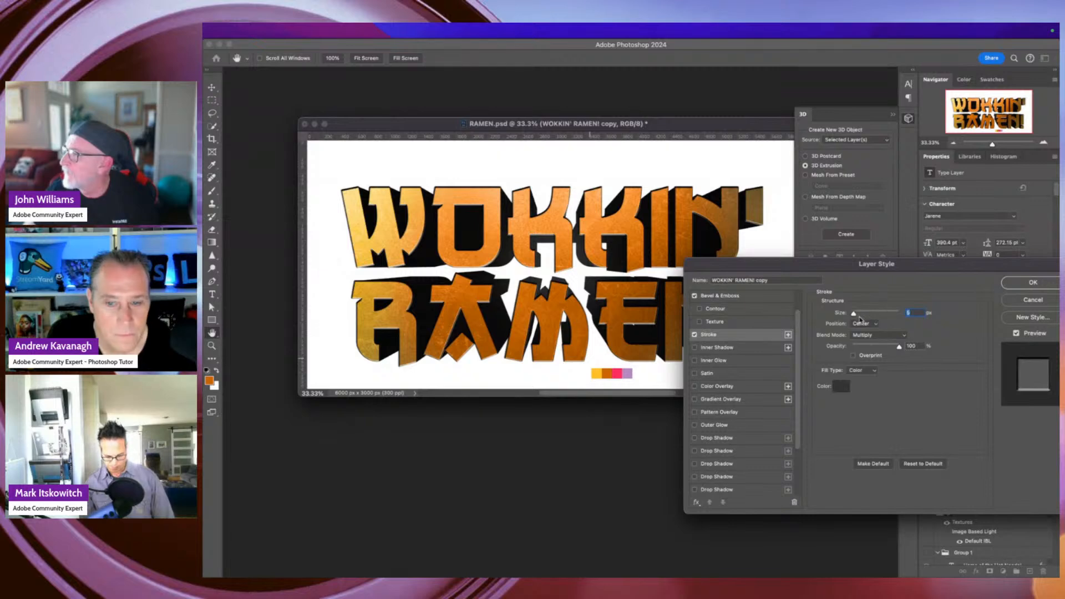
click(1033, 284)
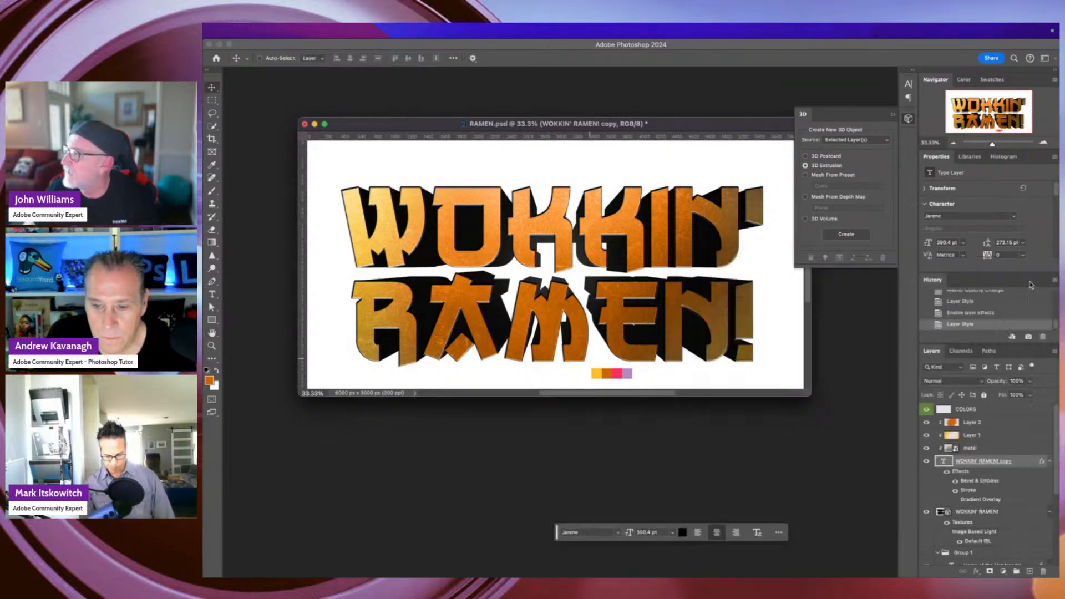
Convert Layer 2, Layer 1, metal, the WOKKIN' RAMEN! copy text and the 3D WOKKIN' RAMEN! layer into one smart object.
drag(767, 125, 734, 134)
click(894, 115)
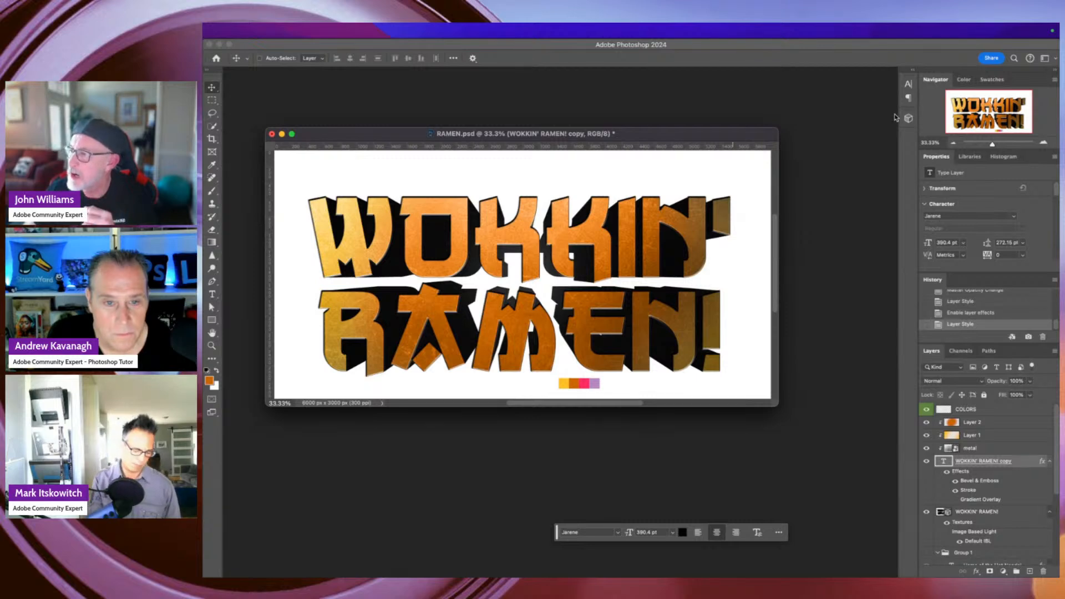
click(1004, 427)
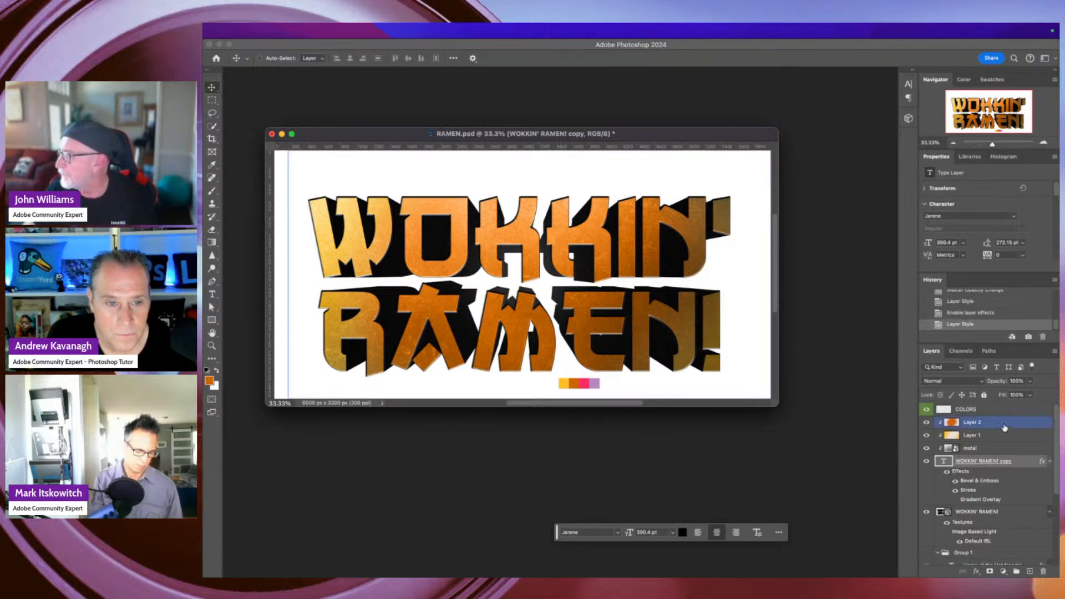
click(1050, 461)
click(996, 422)
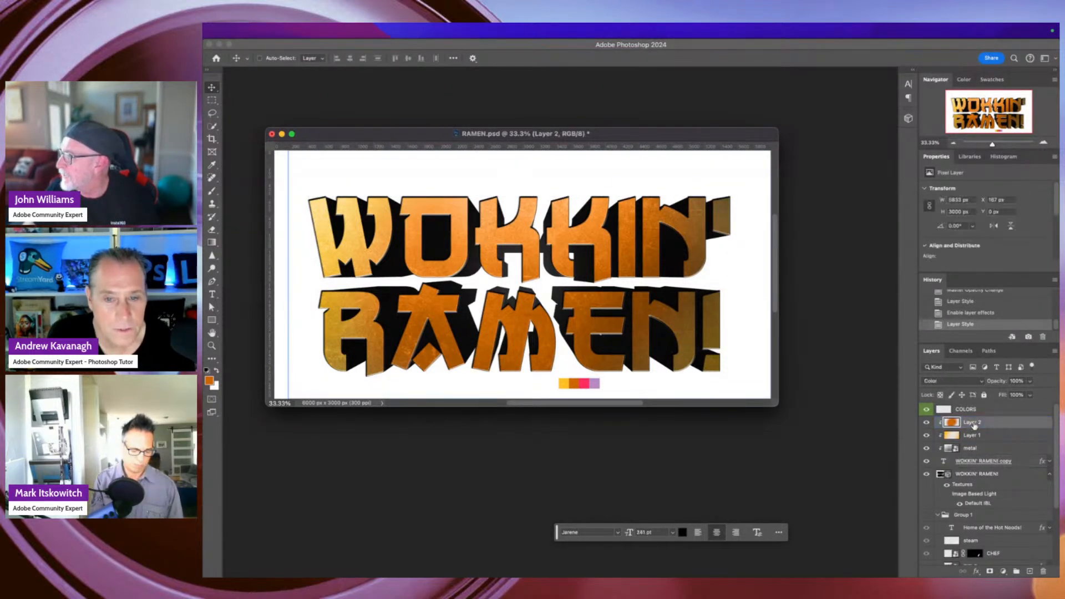
scroll(995, 482, down, 1)
right_click(981, 466)
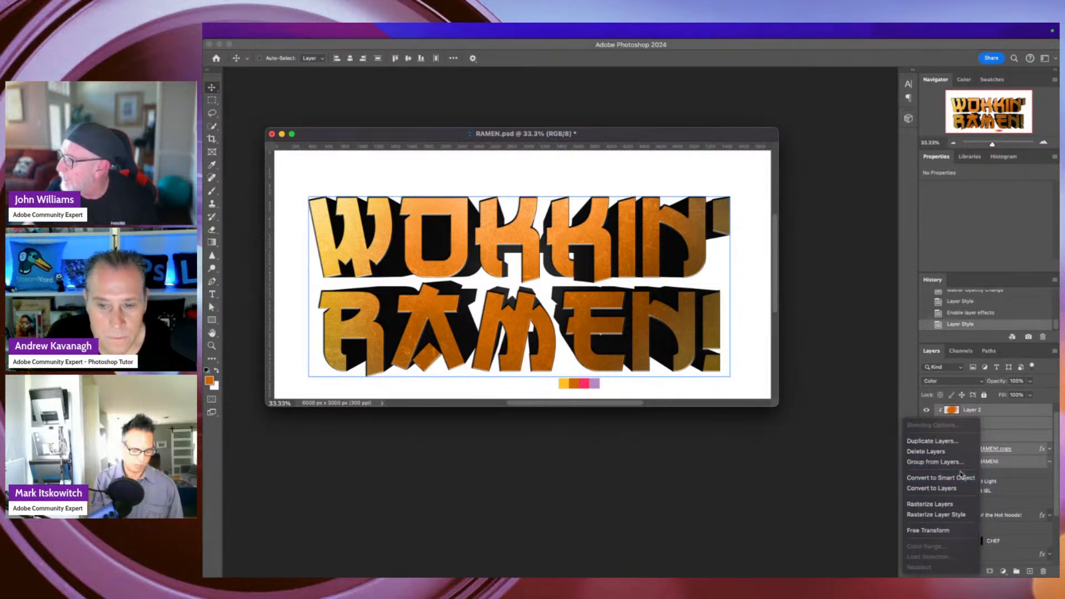
click(962, 478)
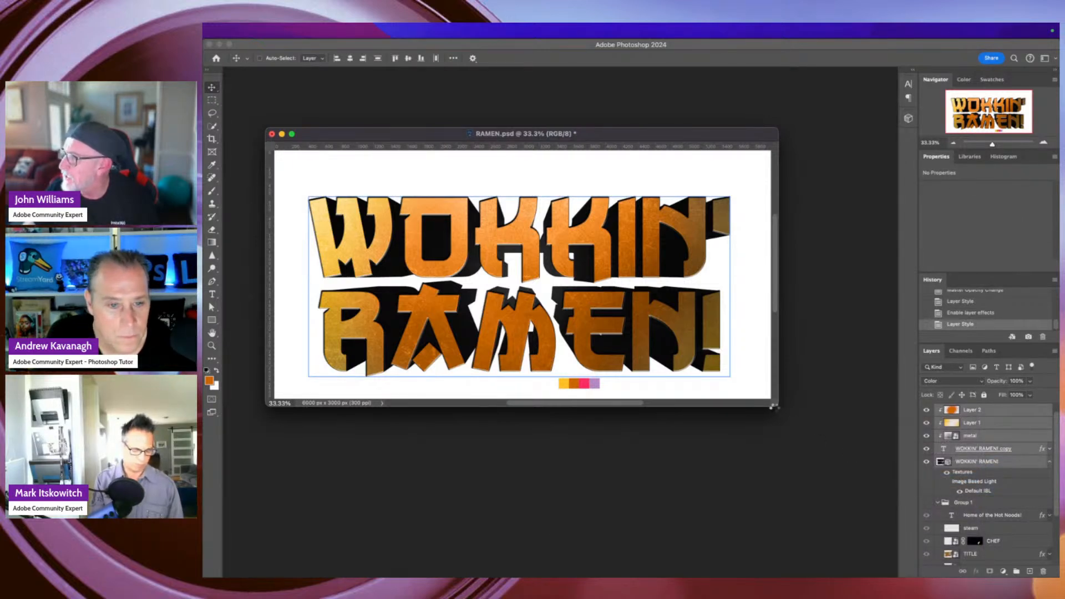
Rotate the title smart object about 8° counter-clockwise and move it toward the upper left of the canvas.
drag(779, 407, 856, 473)
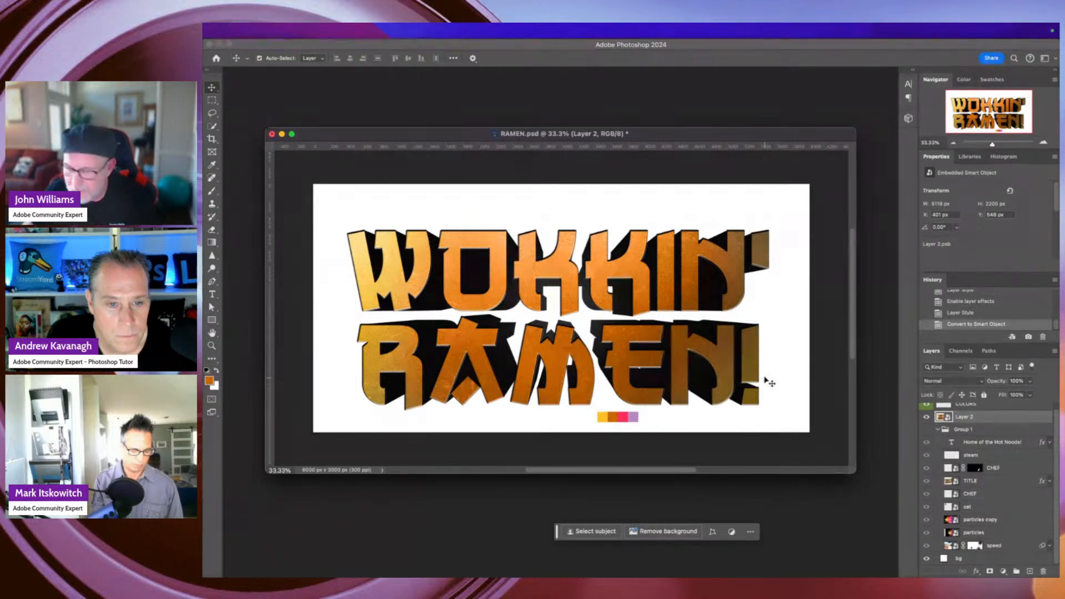
key(super+t)
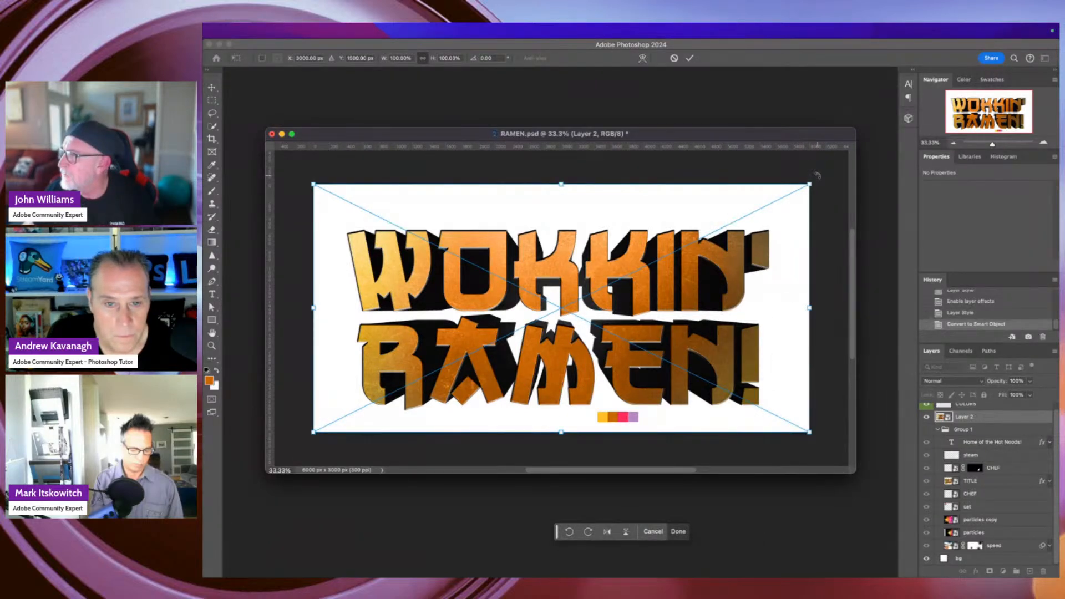
drag(817, 175, 796, 142)
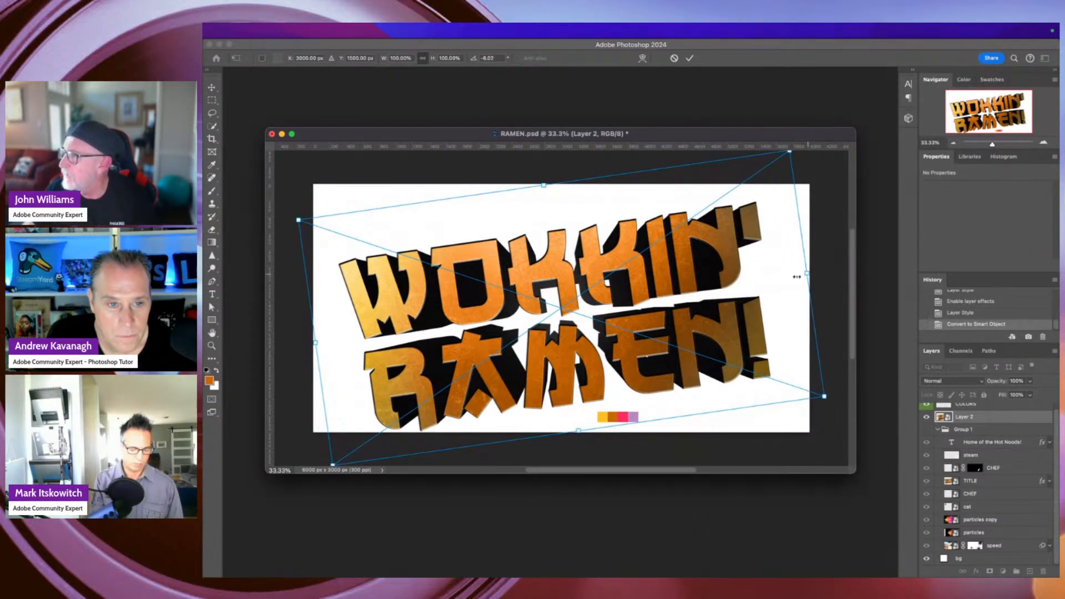
drag(796, 277, 645, 296)
key(Return)
Scale the rotated title smart object down to about 4436 px wide.
key(ctrl+t)
drag(750, 362, 731, 343)
key(Return)
Place chef_ramen.jpg as an embedded smart object and position it at the right side of the canvas beside the title.
key(super+Tab)
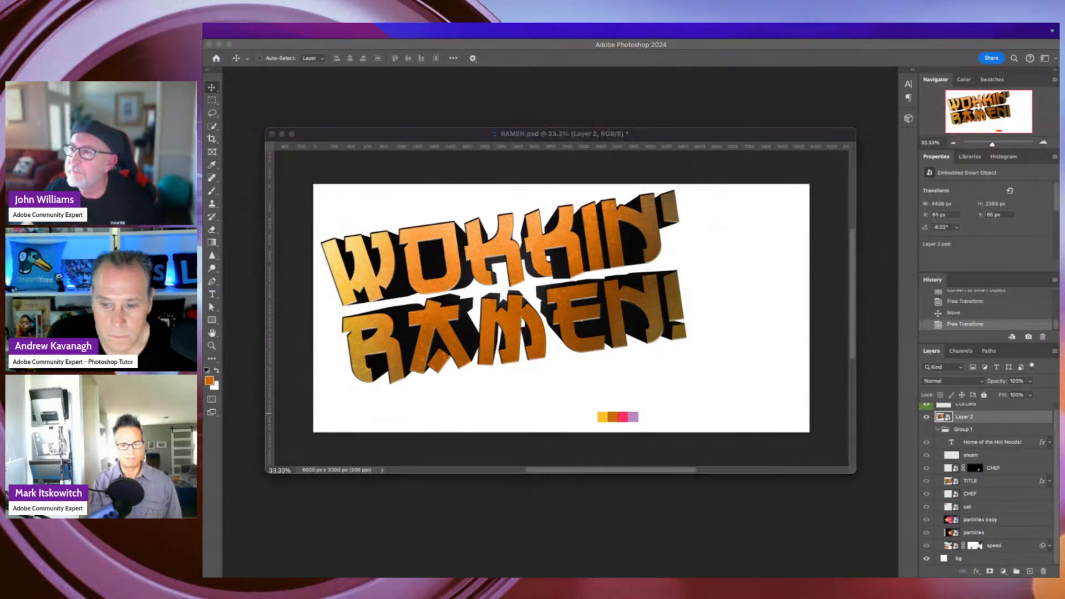
drag(688, 471, 664, 375)
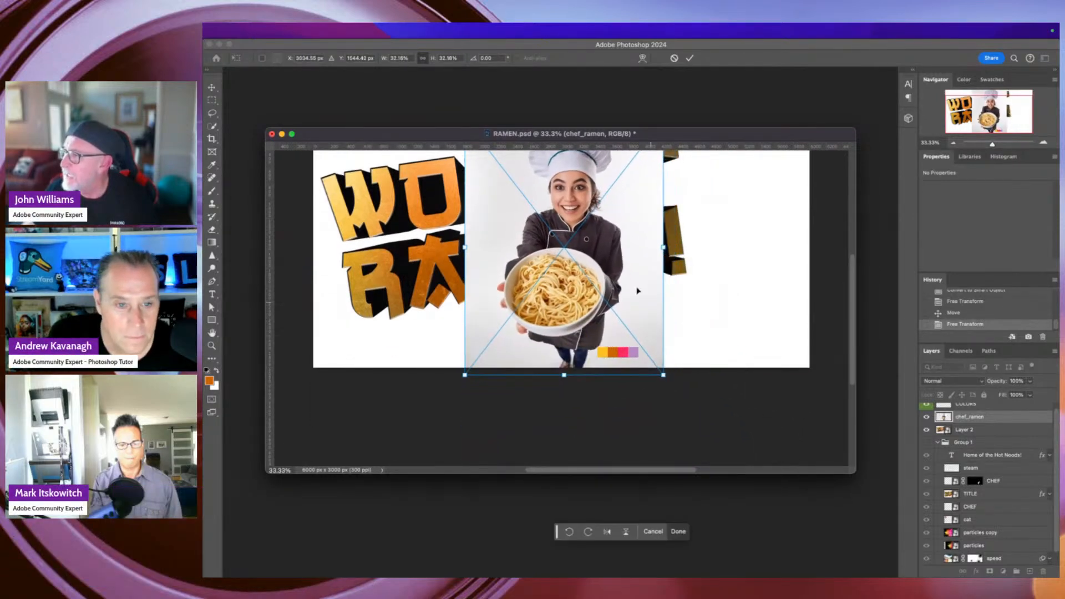
drag(637, 291, 794, 299)
key(Return)
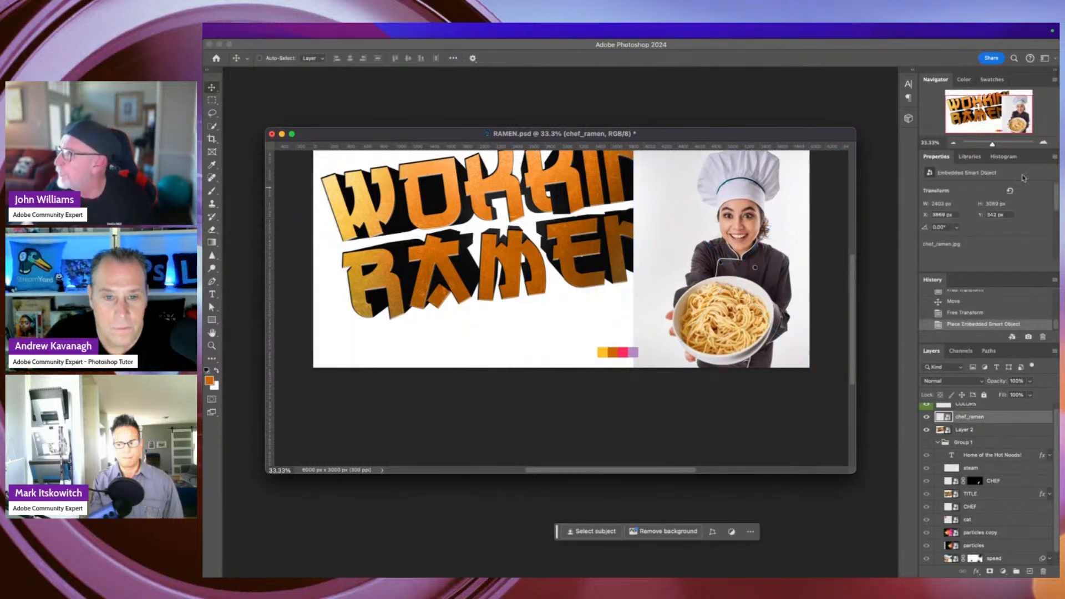
click(1045, 145)
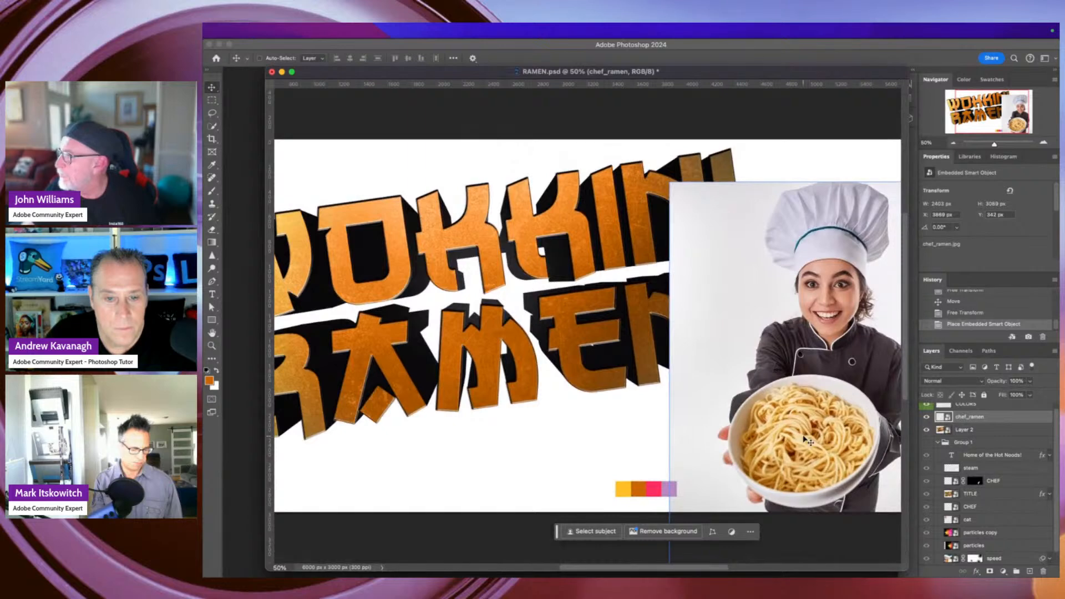
Move the chef photo up to the canvas's top edge and select the chef with Select Subject, picking Cloud (Detailed results).
drag(808, 441, 793, 397)
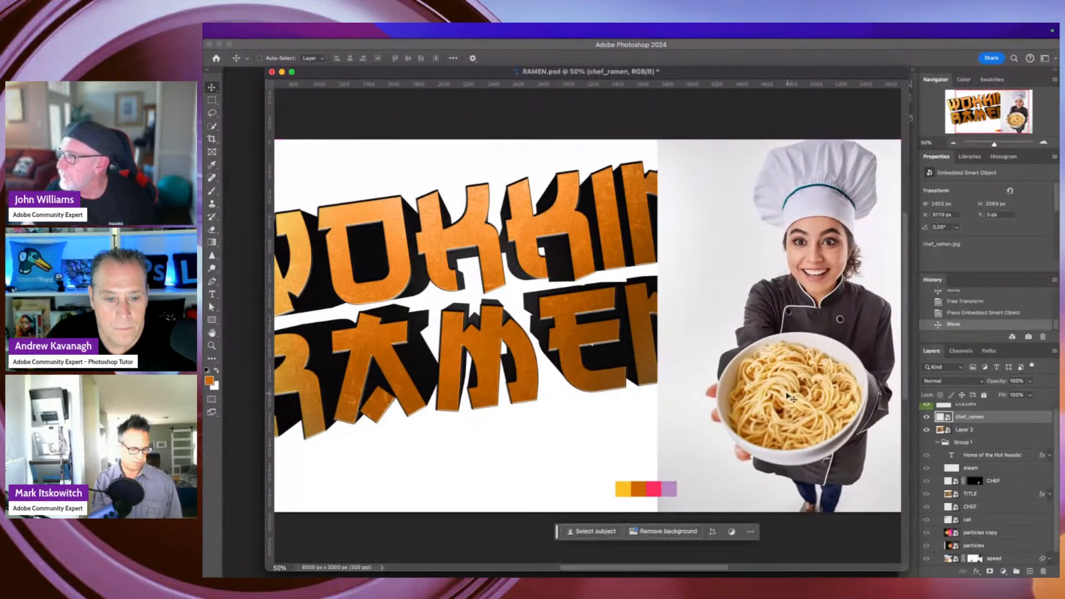
click(212, 179)
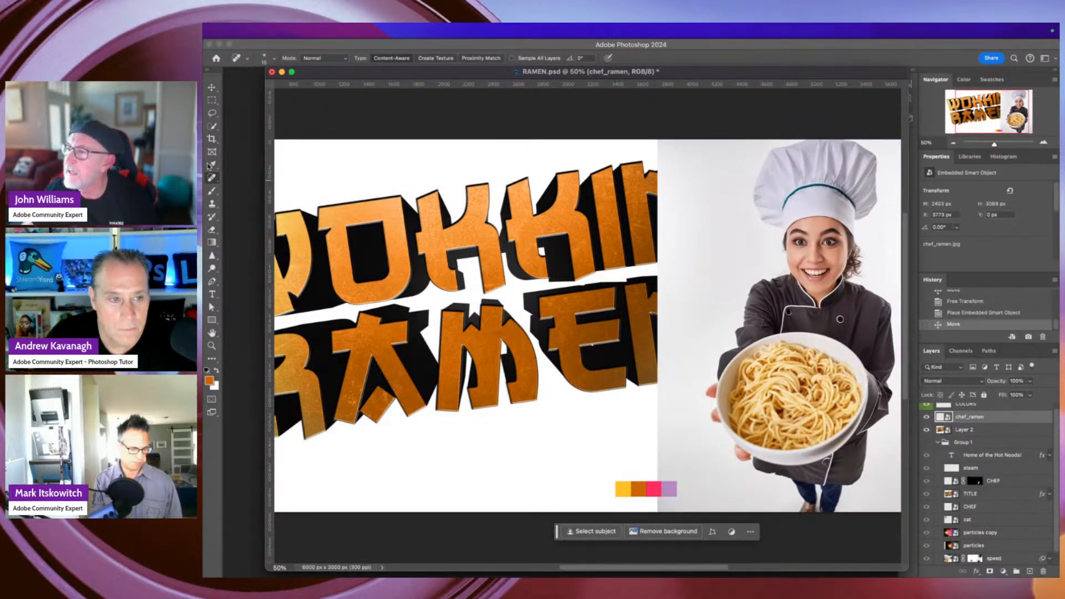
click(212, 127)
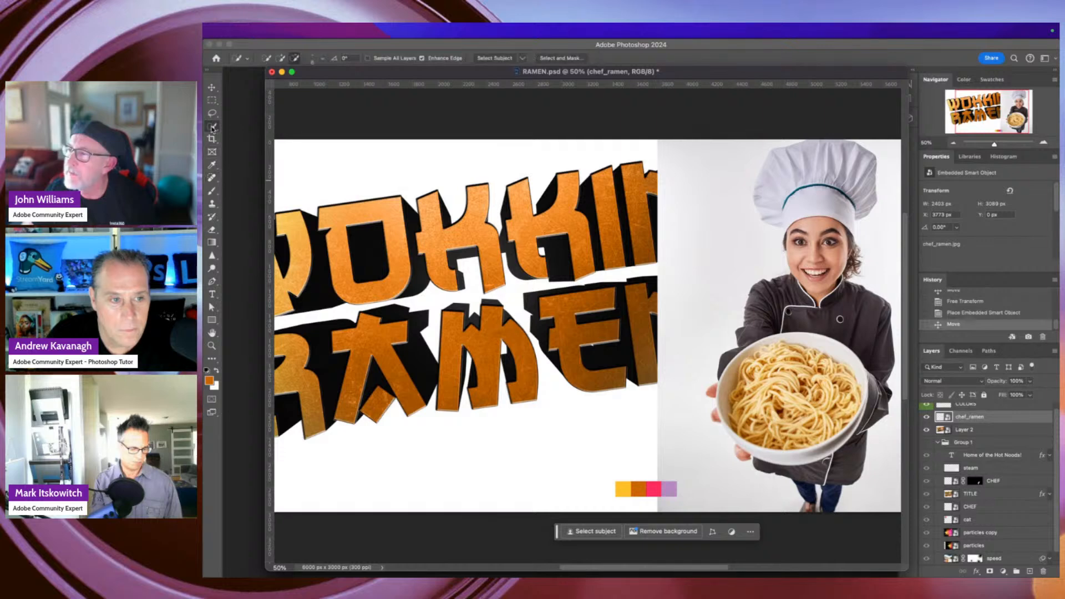
click(522, 59)
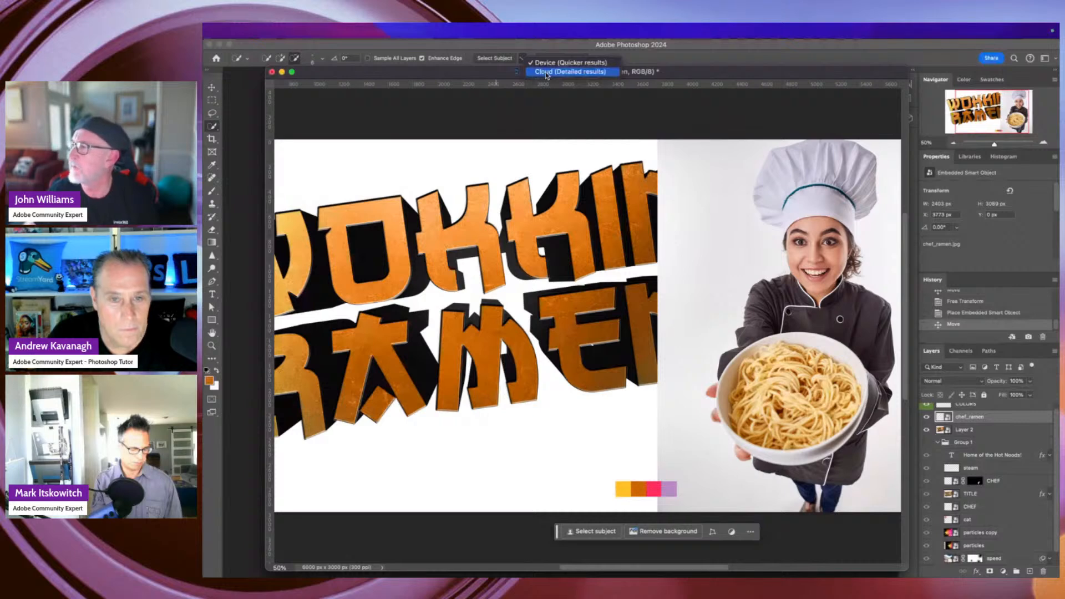
click(543, 73)
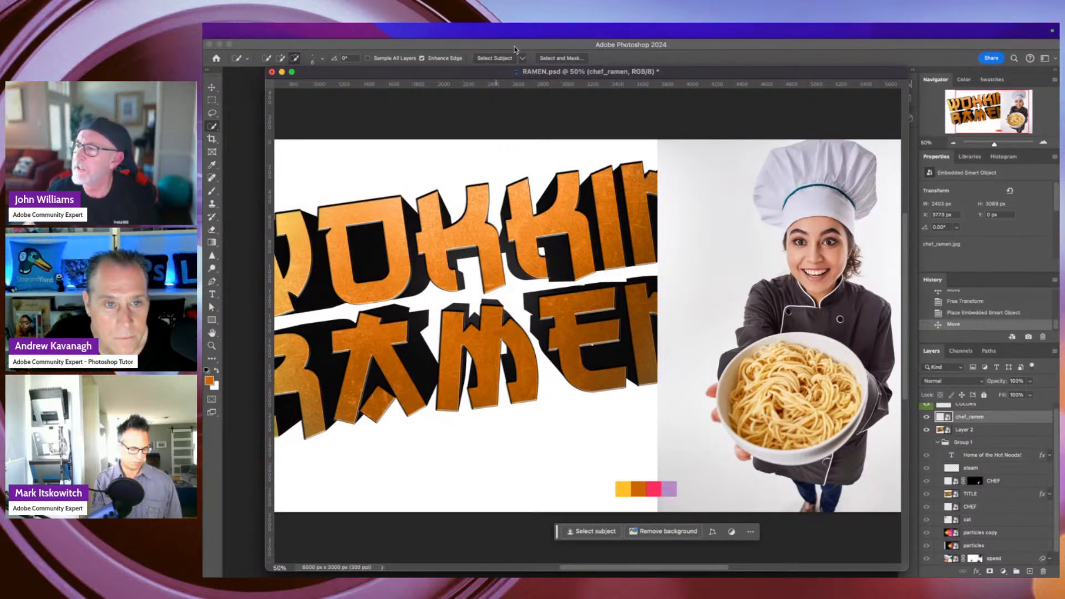
click(523, 59)
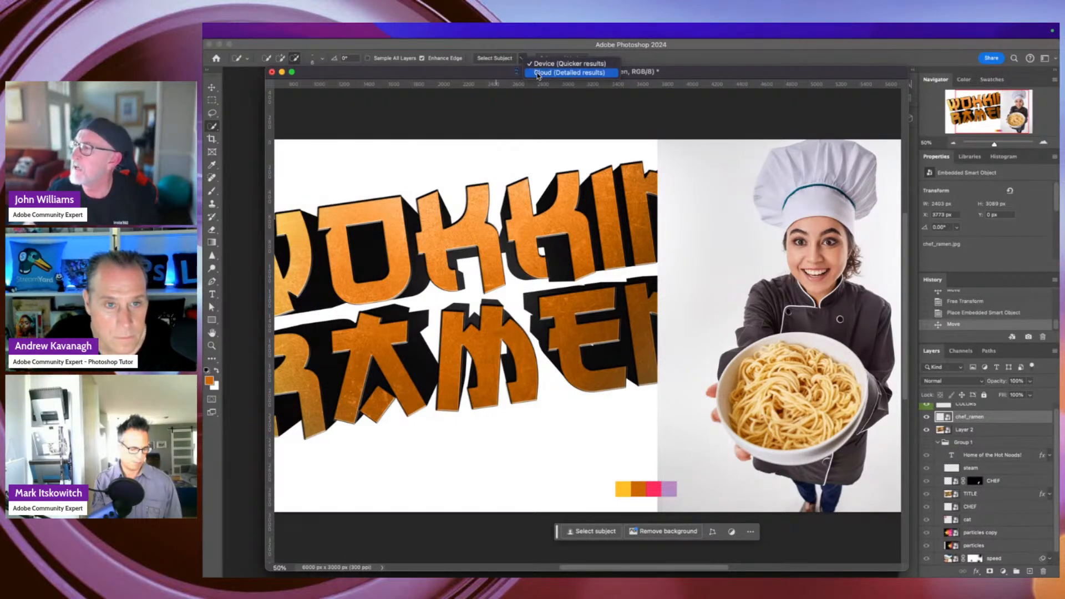
click(538, 73)
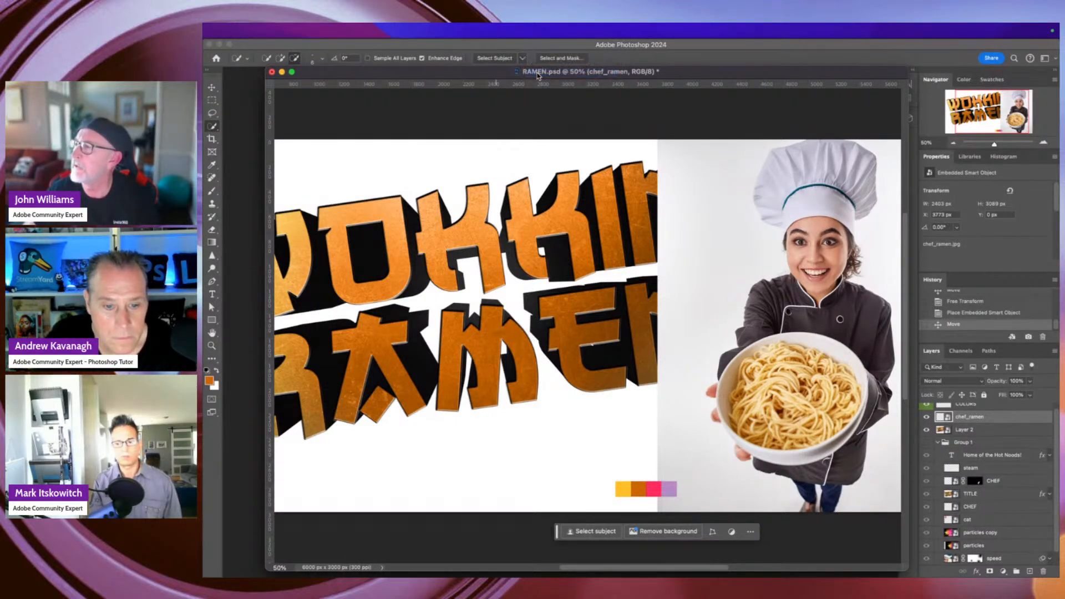
click(498, 58)
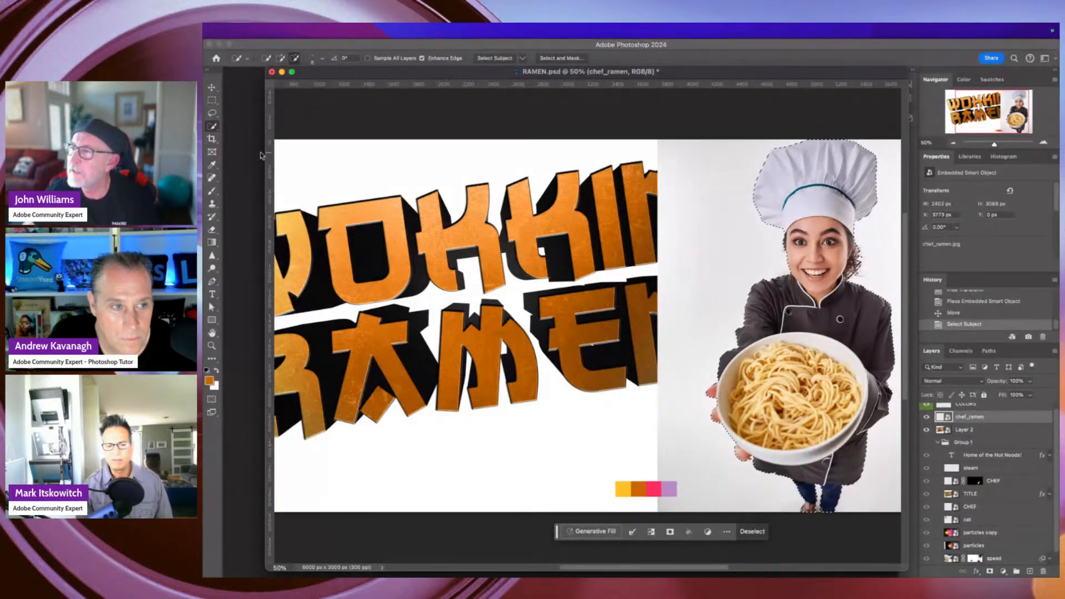
Run Select Subject on the chef photo again and add a layer mask from the selection to hide the background.
click(213, 127)
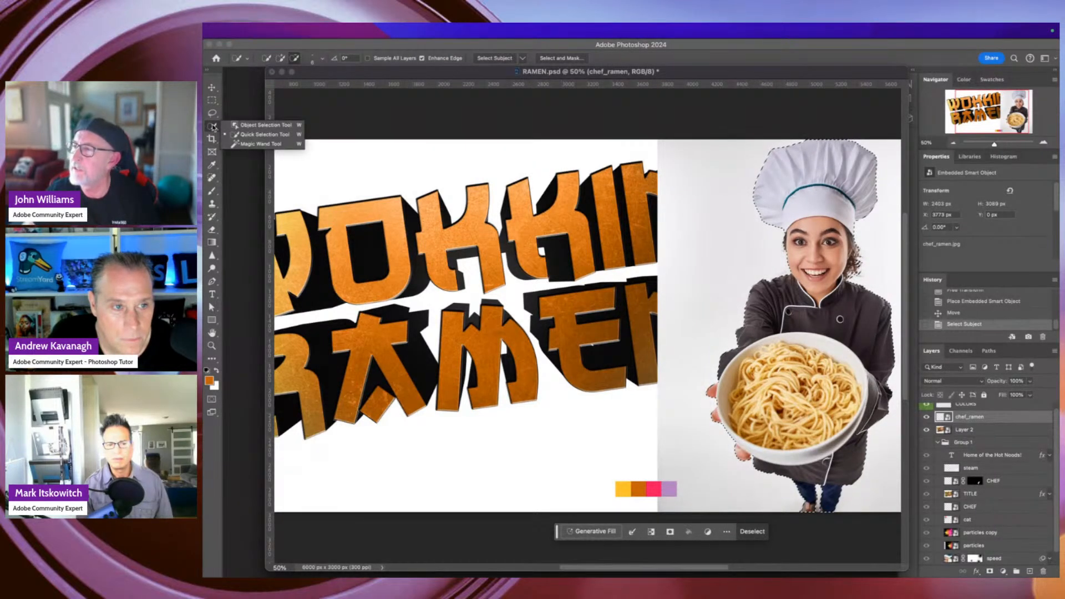
click(251, 137)
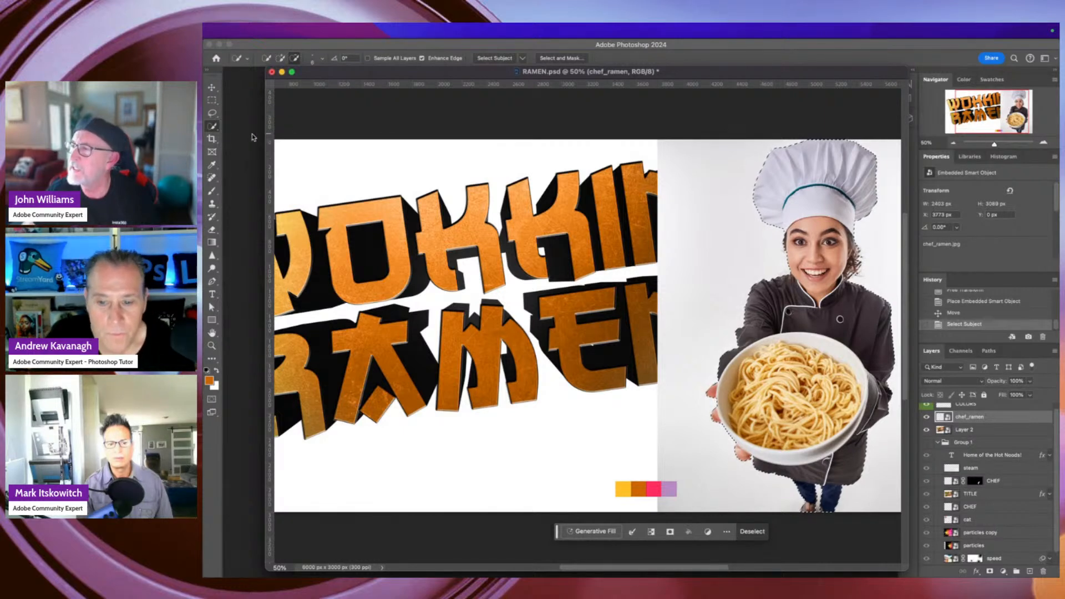
click(524, 58)
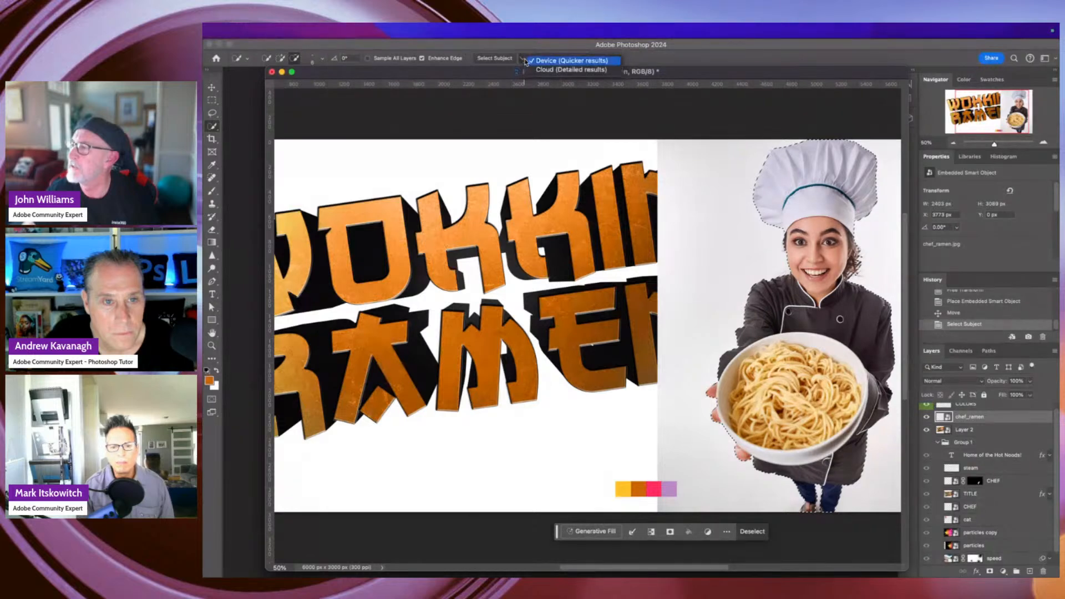
click(527, 68)
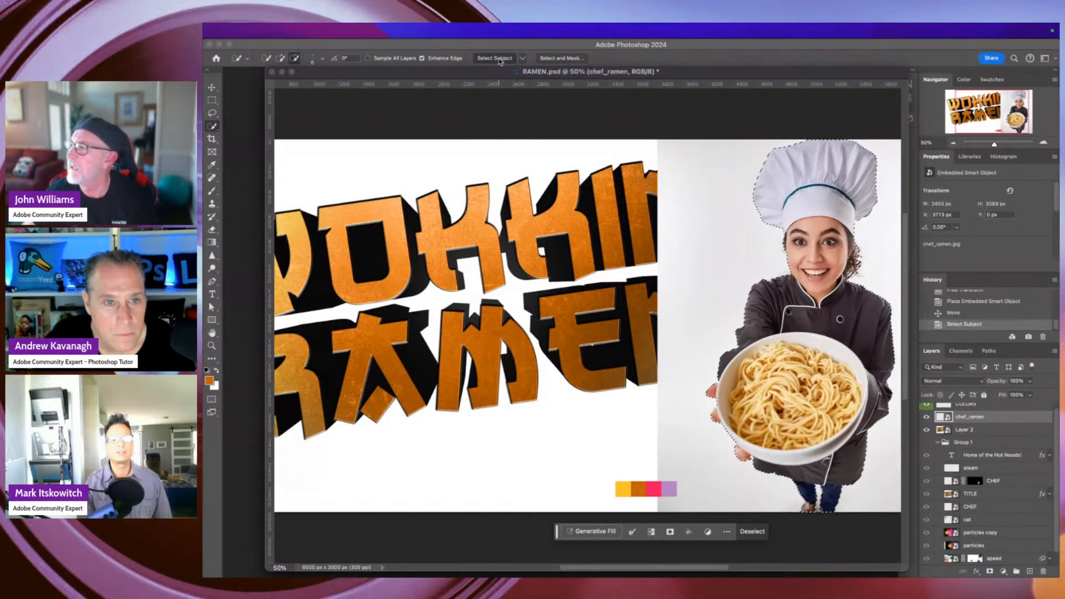
click(645, 236)
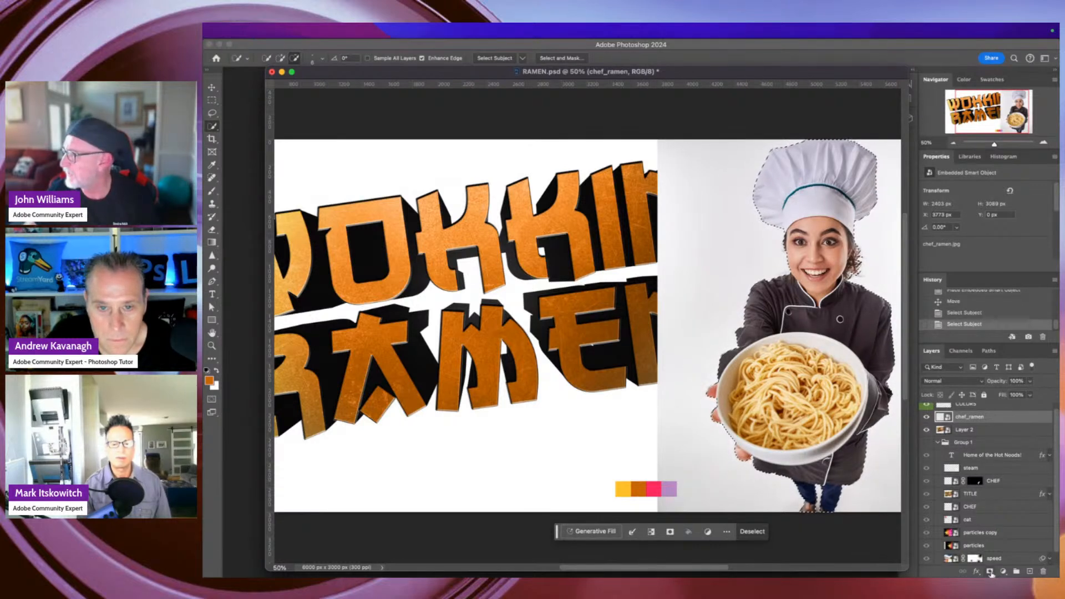
click(990, 572)
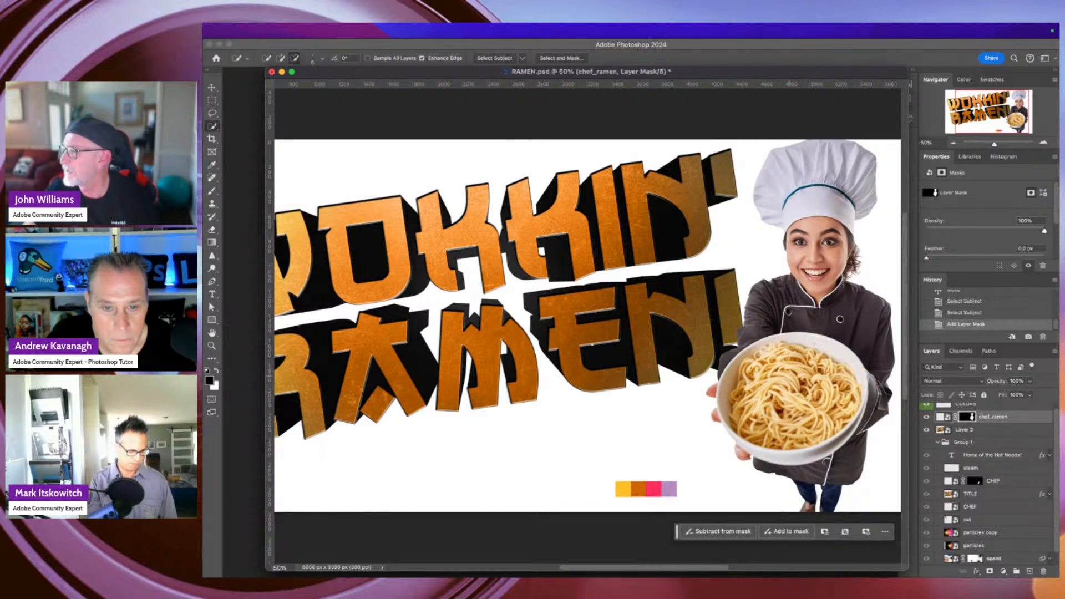
Open the chef's layer mask in Select and Mask and accept it with the default settings, output to Layer Mask.
click(954, 143)
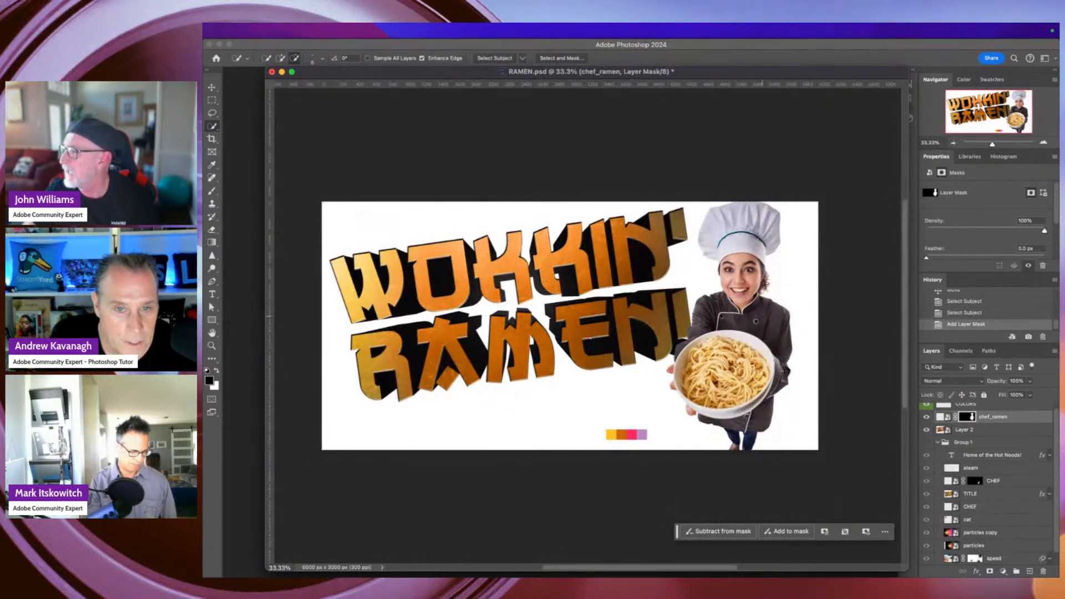
click(211, 87)
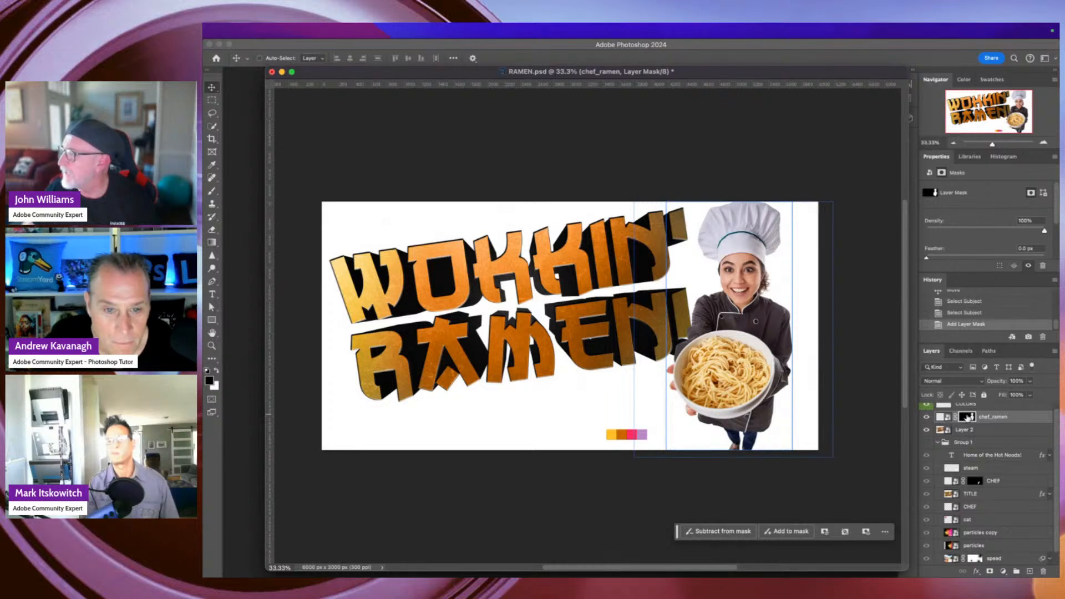
double_click(968, 418)
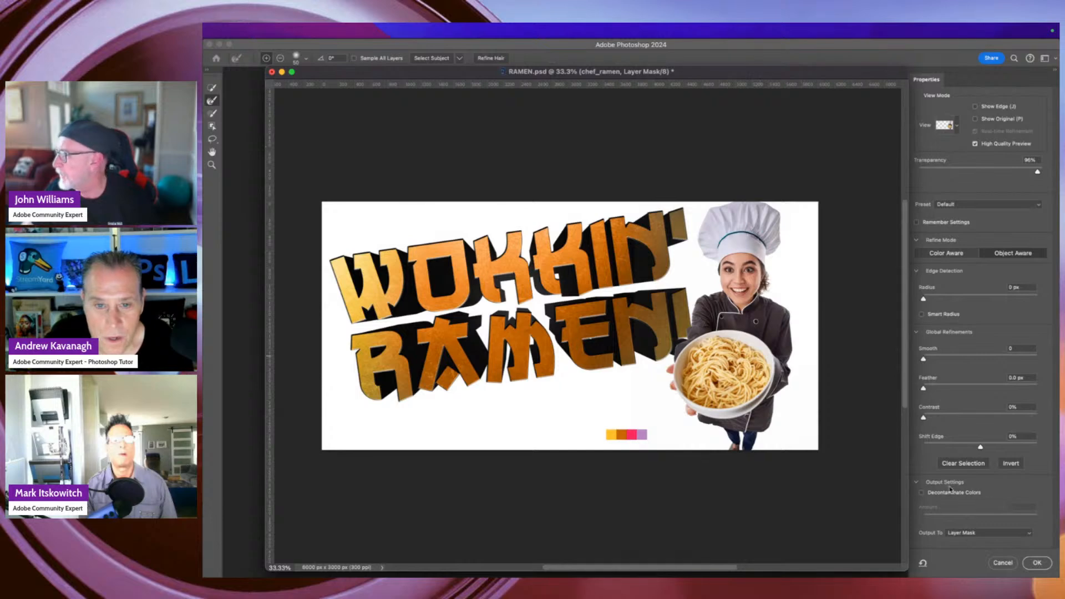
click(1037, 563)
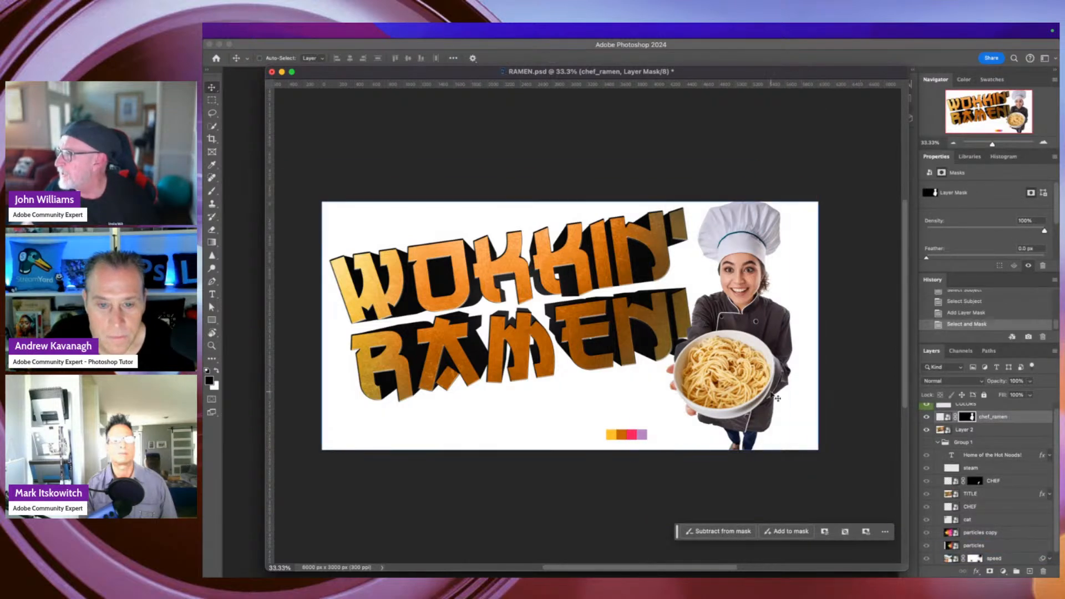
Scale the masked chef up to about 110.7% and shift it slightly left, keeping the hat at the canvas's top edge.
key(ctrl+t)
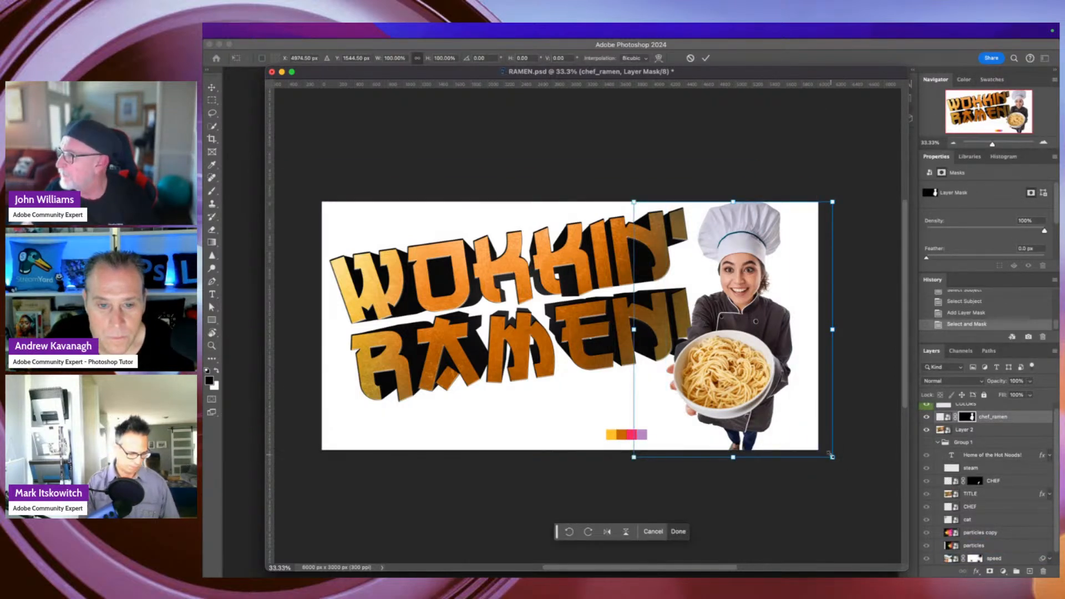
drag(833, 458, 860, 476)
mouse_move(801, 422)
mouse_down()
mouse_move(789, 422)
mouse_move(799, 423)
mouse_up()
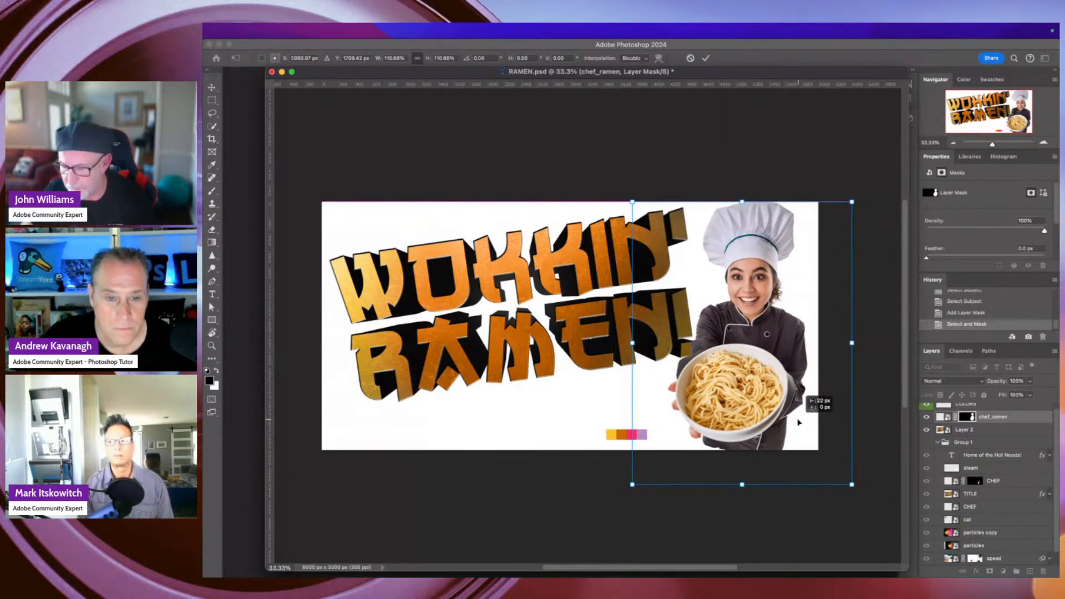
key(Return)
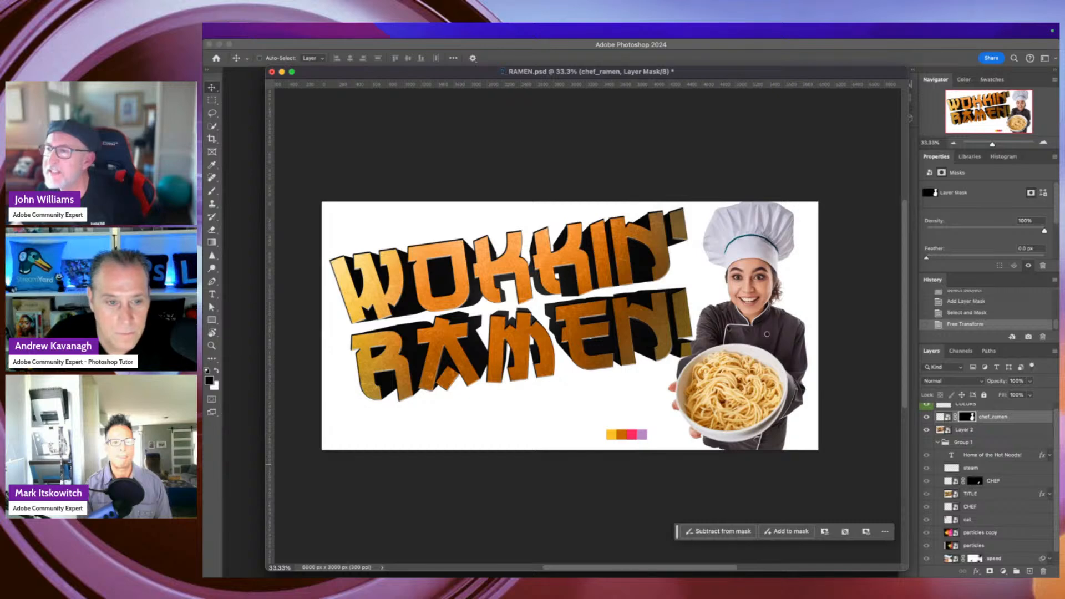
Place floor.jpg scaled to about 50.4% so it covers the whole canvas, and move its layer directly beneath Layer 2.
key(super+Tab)
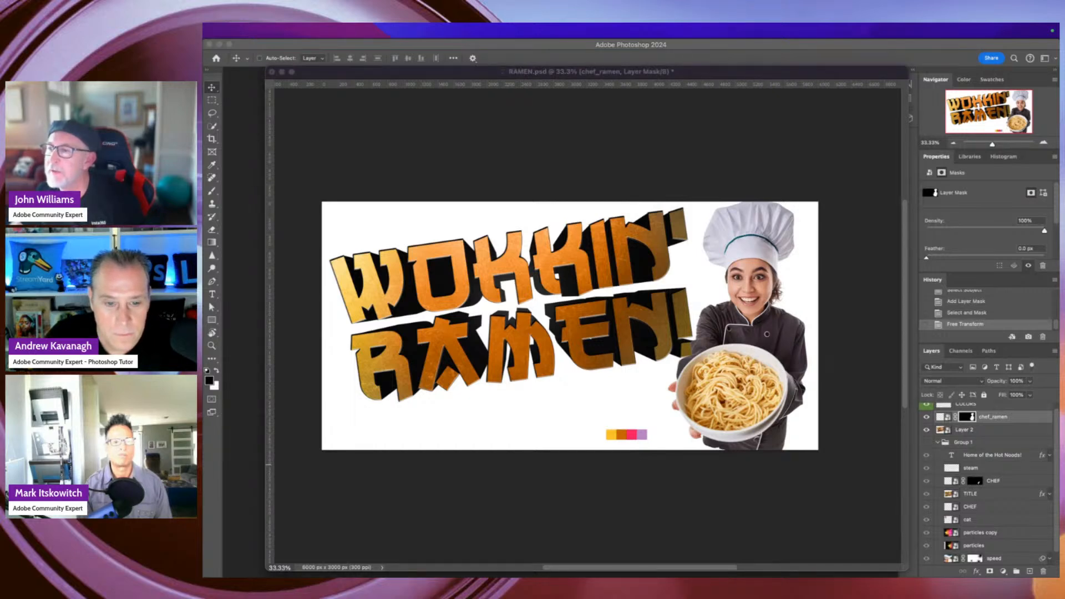
drag(261, 447, 518, 392)
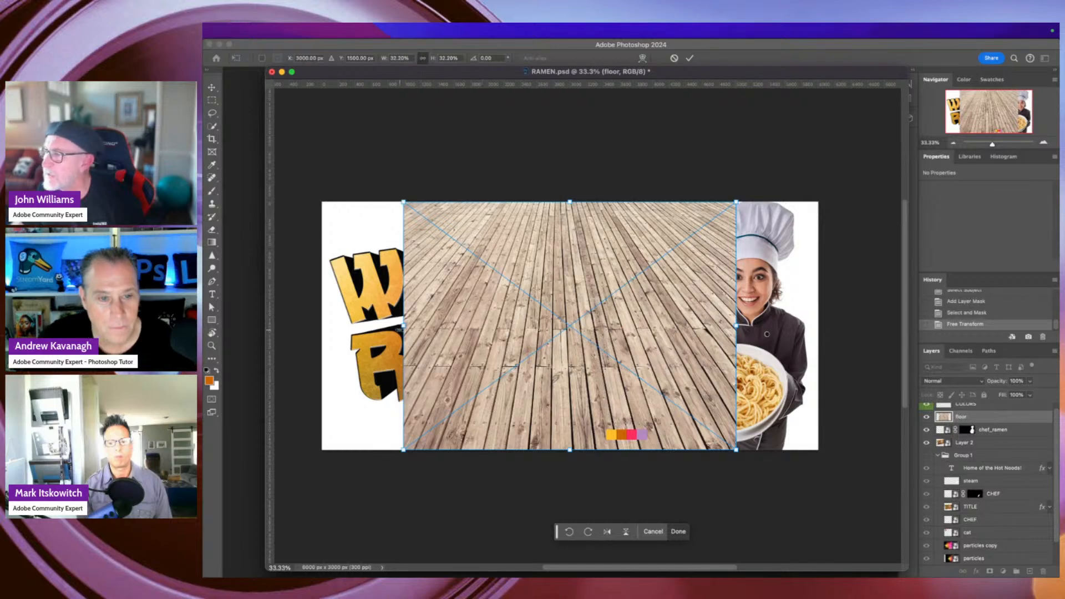
drag(403, 326, 311, 325)
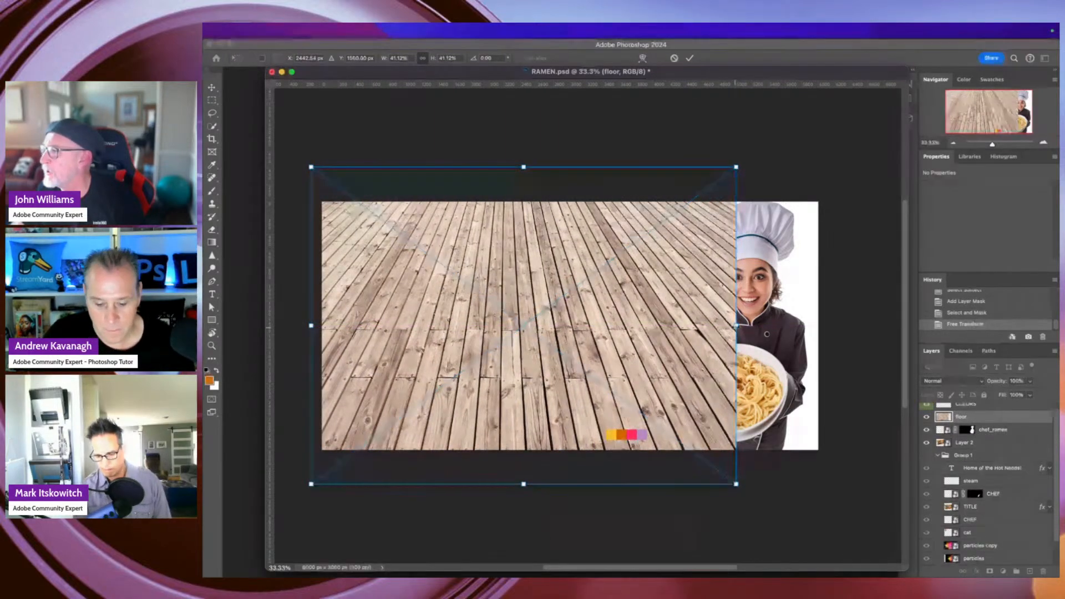
drag(736, 326, 832, 325)
key(Return)
drag(976, 418, 987, 447)
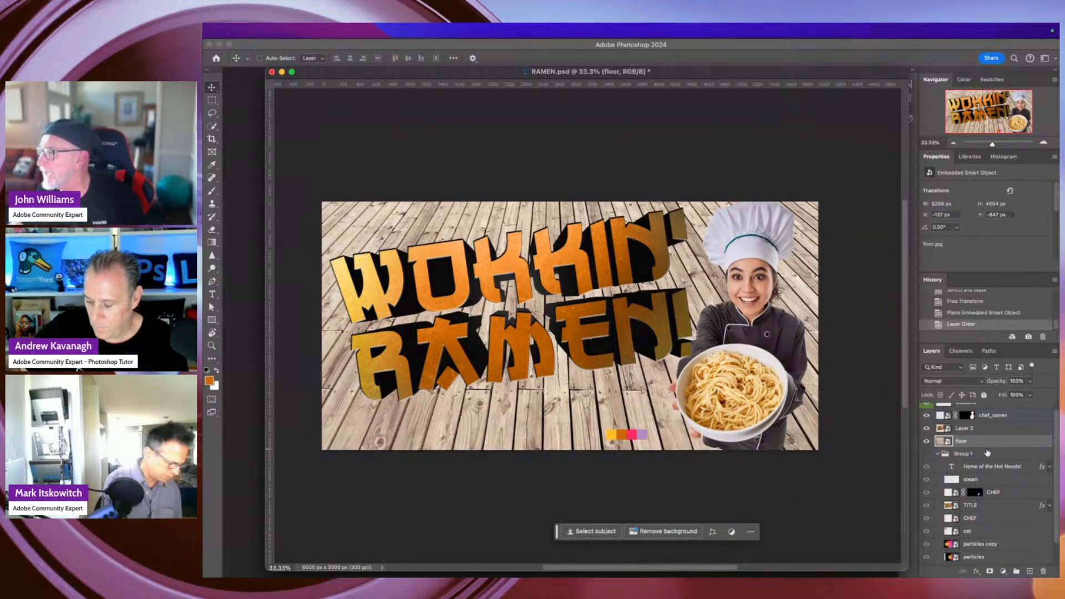
Apply a Perspective transform to the floor that flares its bottom edge outward, and lower its top edge to about 44.2% height.
key(super+t)
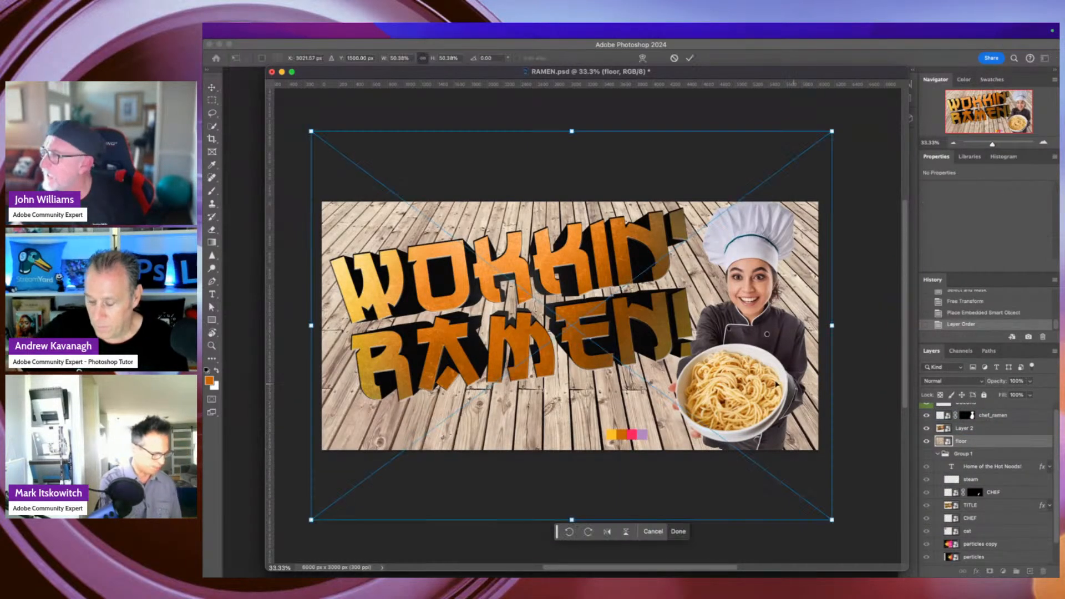
right_click(708, 349)
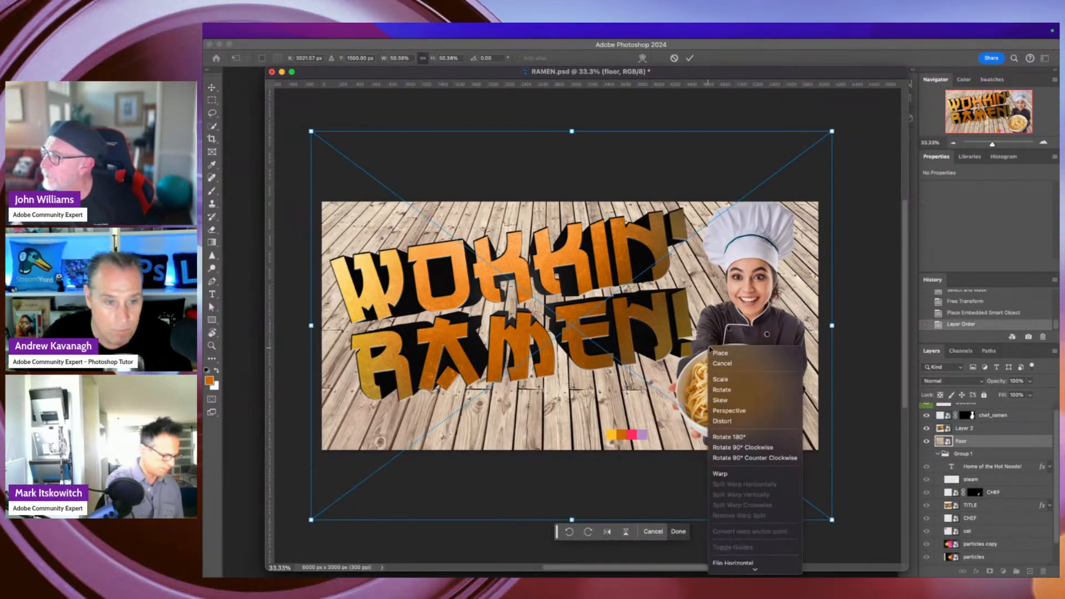
click(724, 411)
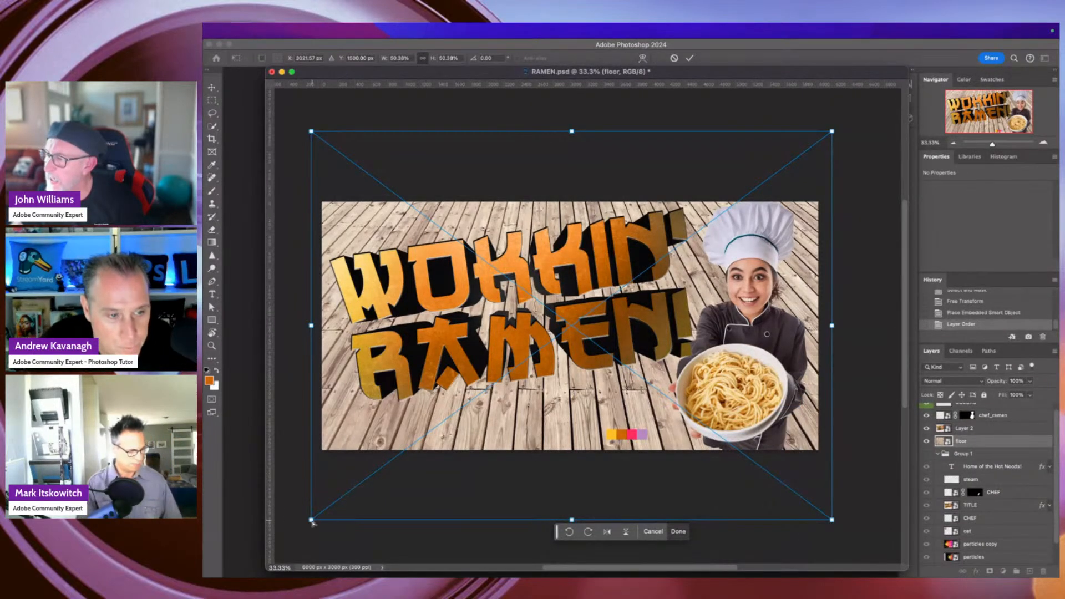
drag(311, 520, 348, 519)
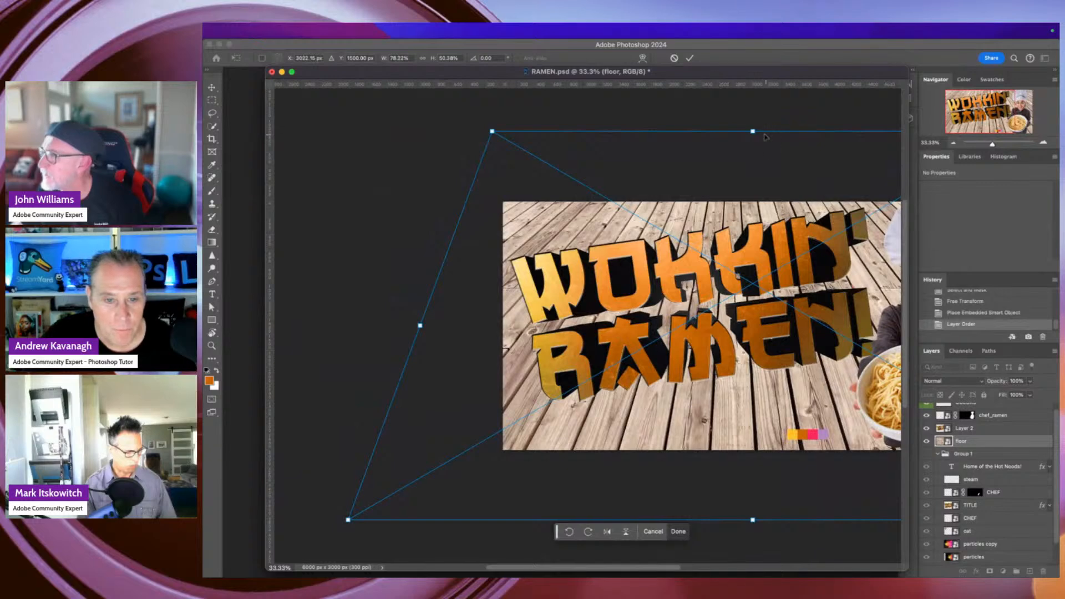
drag(753, 133, 761, 181)
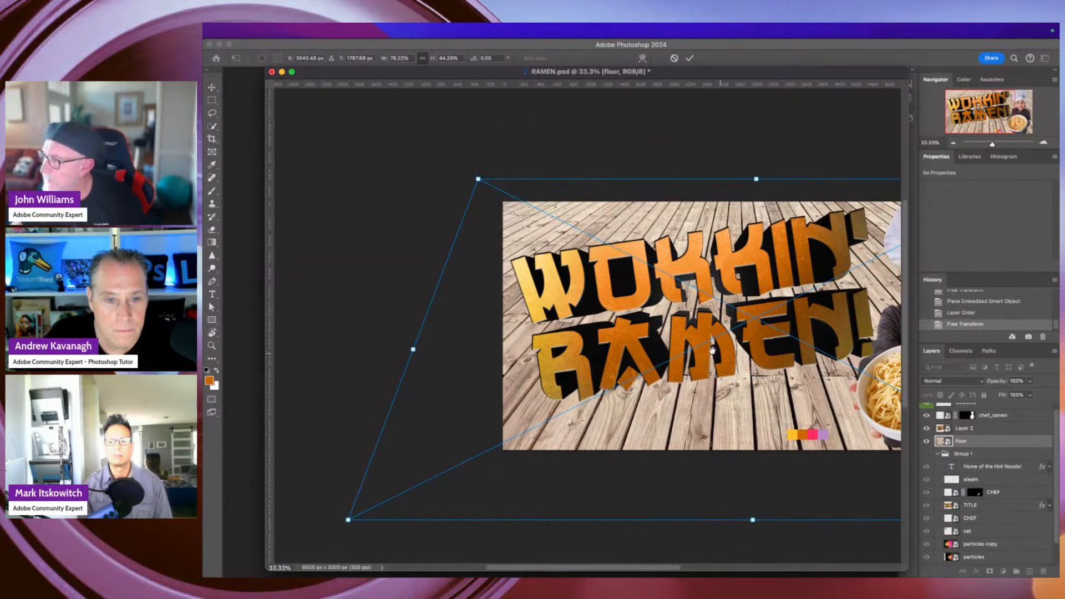
drag(716, 355, 603, 332)
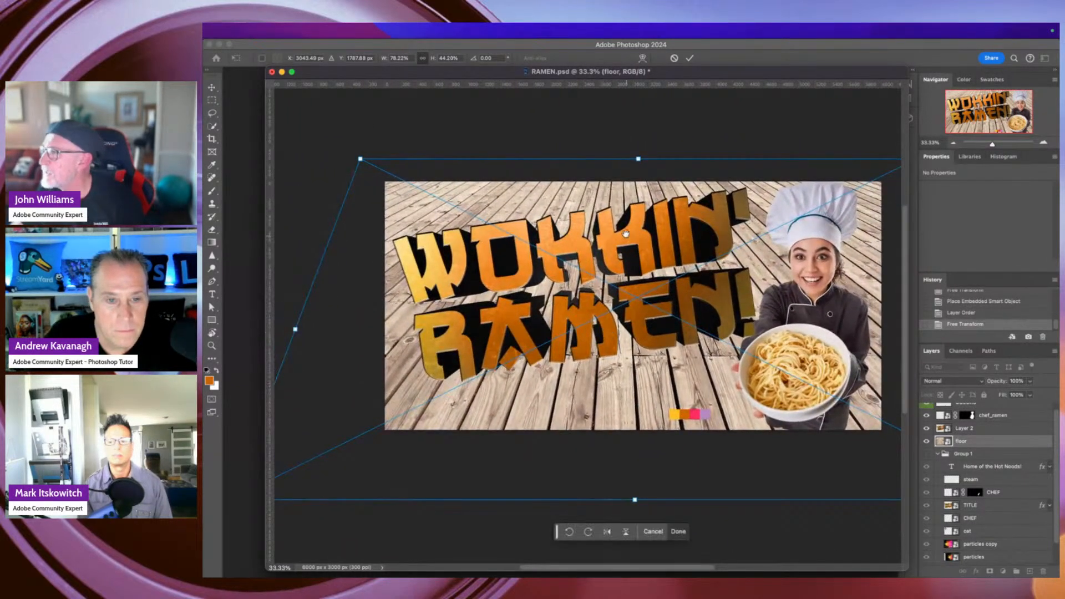
key(Return)
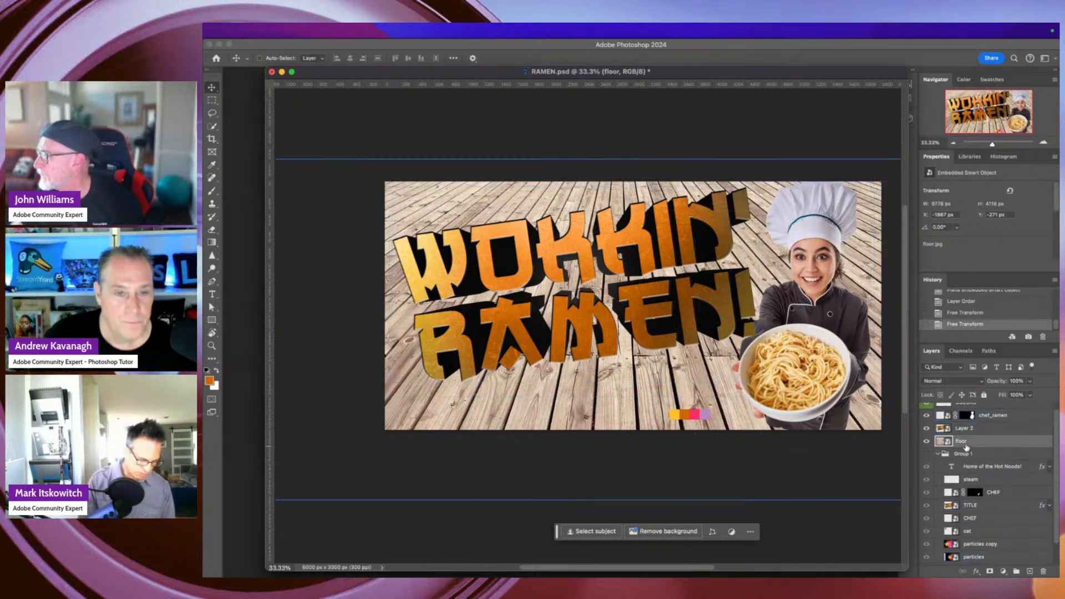
Try a lower opacity on the floor layer.
click(1030, 395)
drag(1030, 397, 1019, 395)
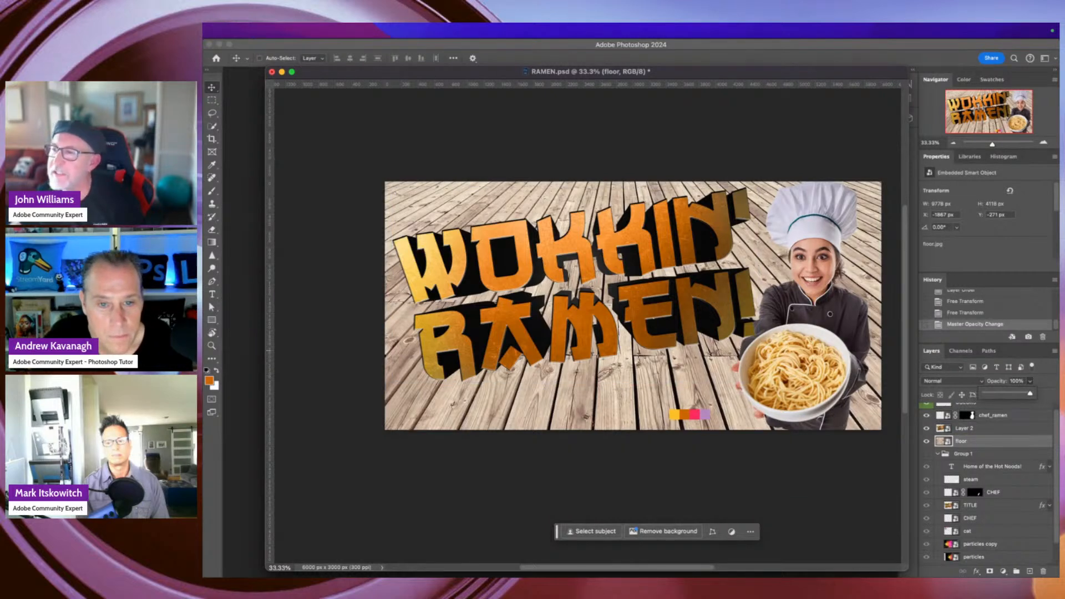
Place the speed image beneath Layer 2, scaled to about 110% and rotated about -179.7°, and shift it slightly up and left.
key(super+Tab)
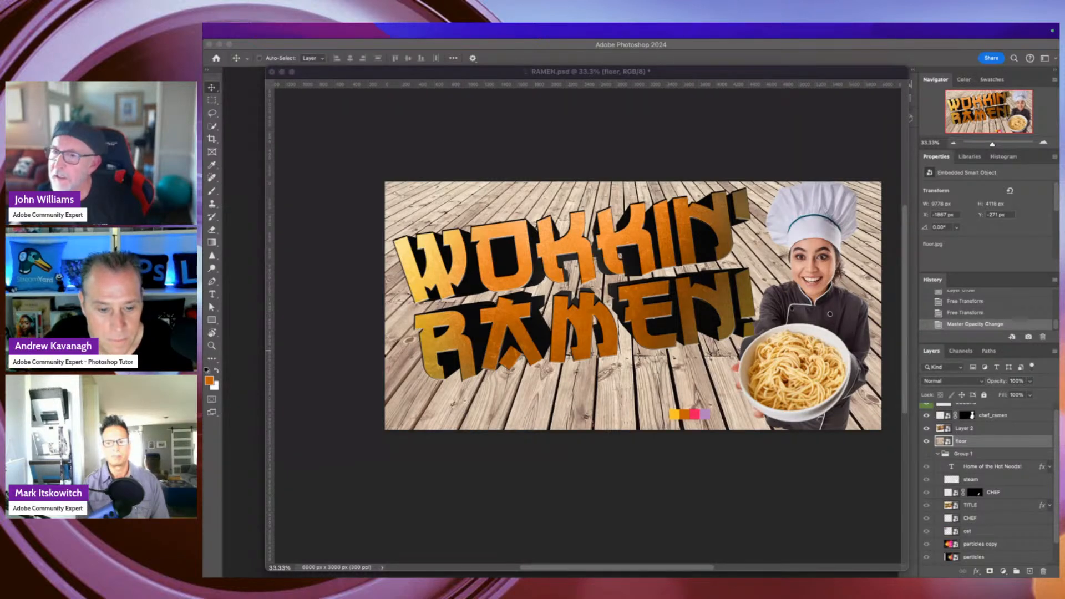
drag(633, 351, 640, 406)
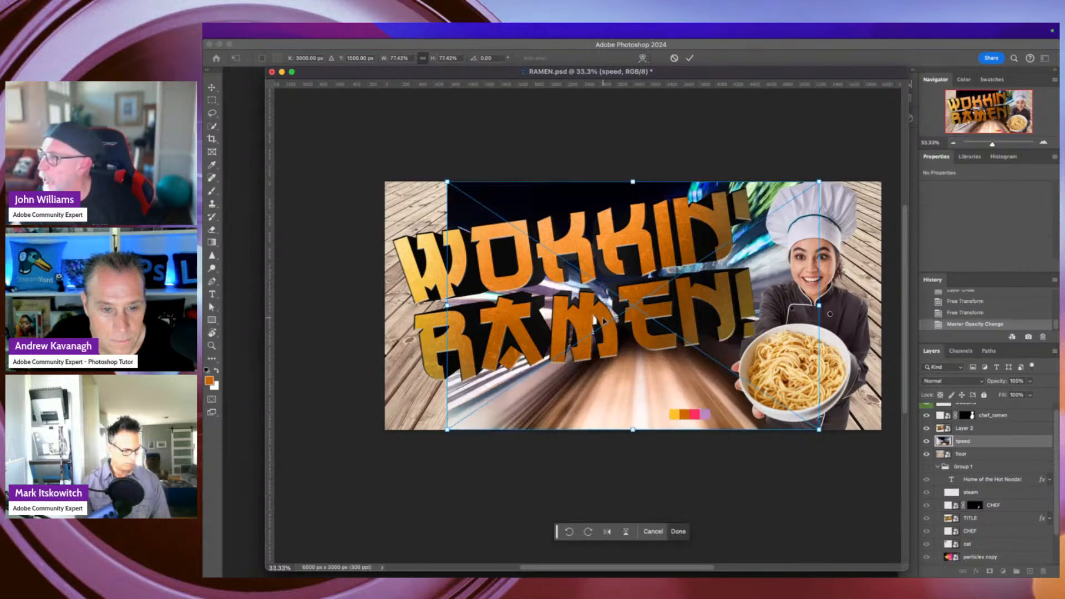
drag(447, 304, 352, 305)
drag(806, 434, 435, 200)
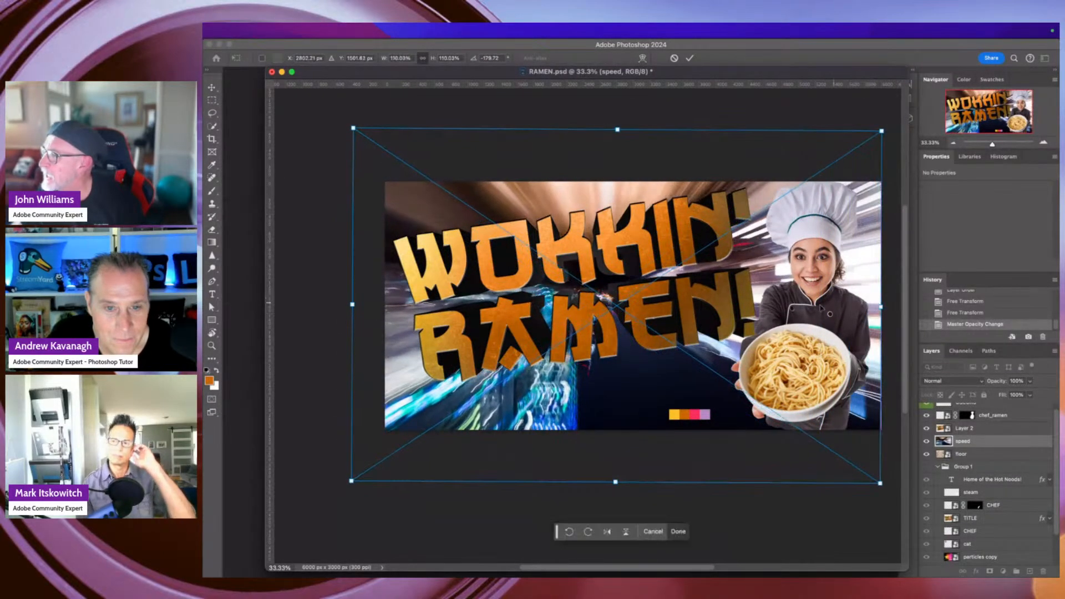
key(Return)
drag(651, 302, 643, 295)
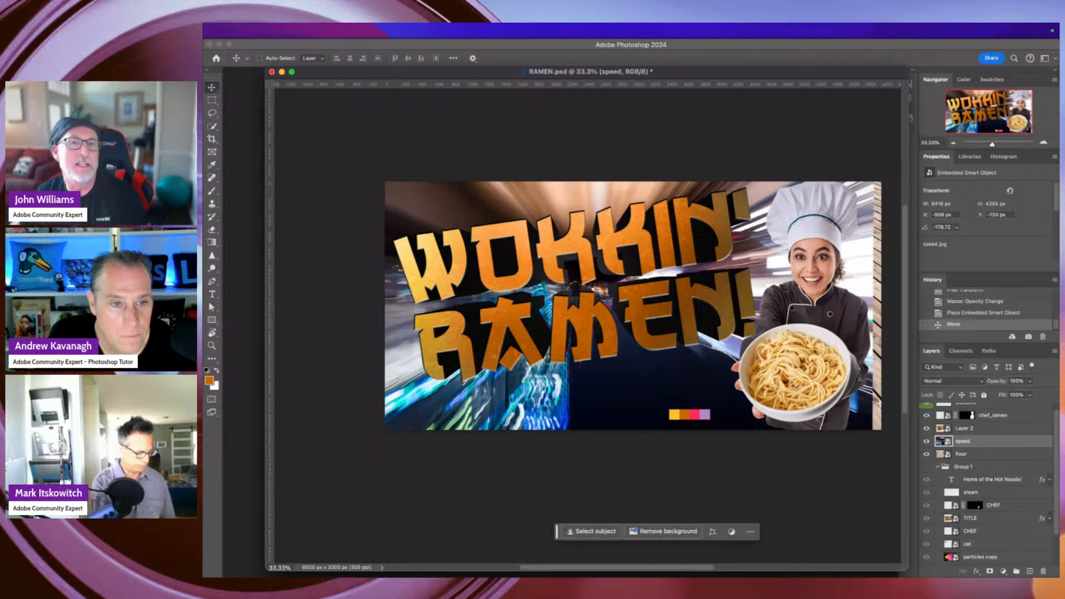
Apply a Good-quality Zoom Radial Blur with an amount of about 65 to the speed layer, moving the blur center slightly left.
click(525, 235)
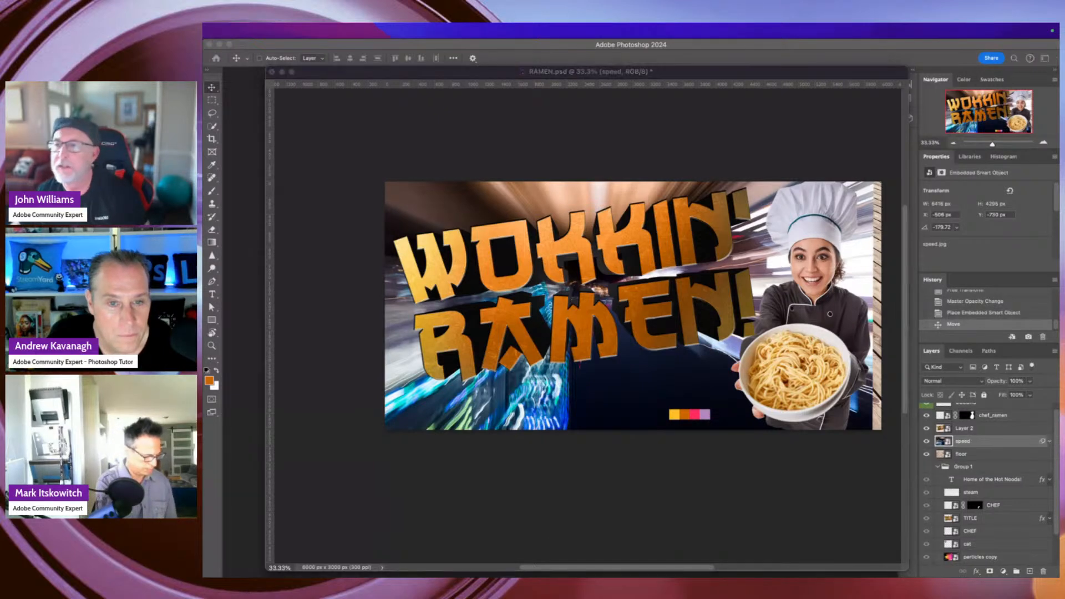
drag(526, 235, 584, 198)
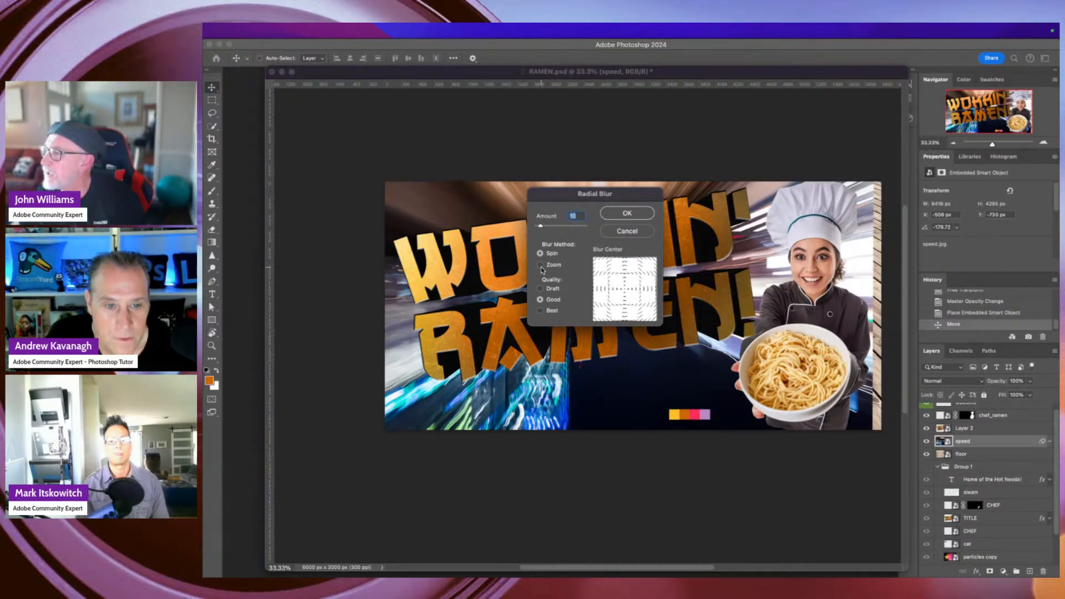
click(546, 265)
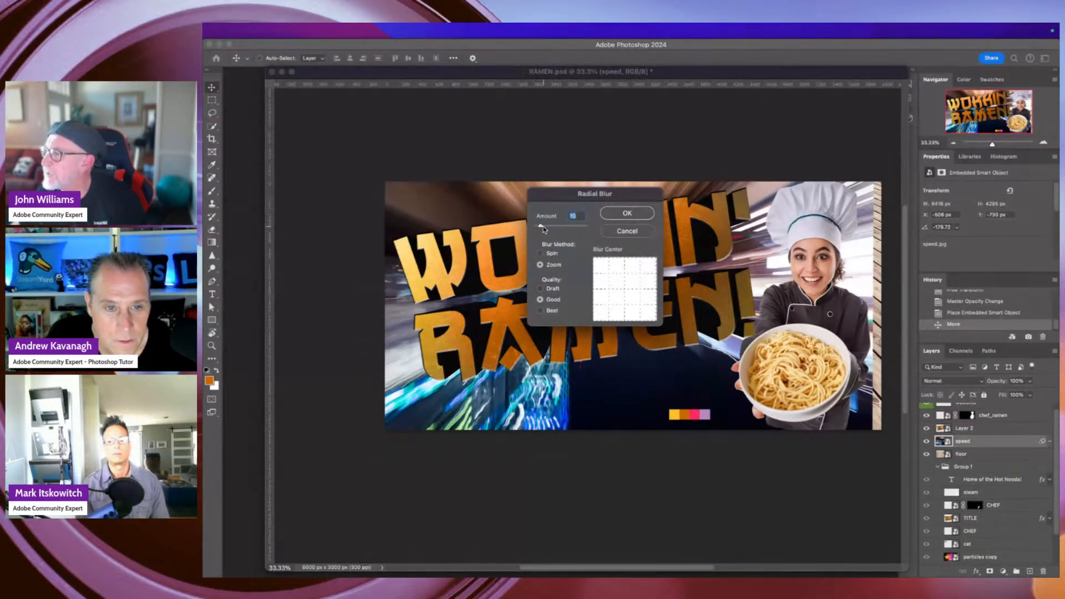
mouse_move(544, 228)
mouse_down()
mouse_move(584, 229)
mouse_move(569, 231)
mouse_up()
mouse_move(627, 292)
mouse_down()
mouse_move(614, 282)
mouse_move(622, 293)
mouse_up()
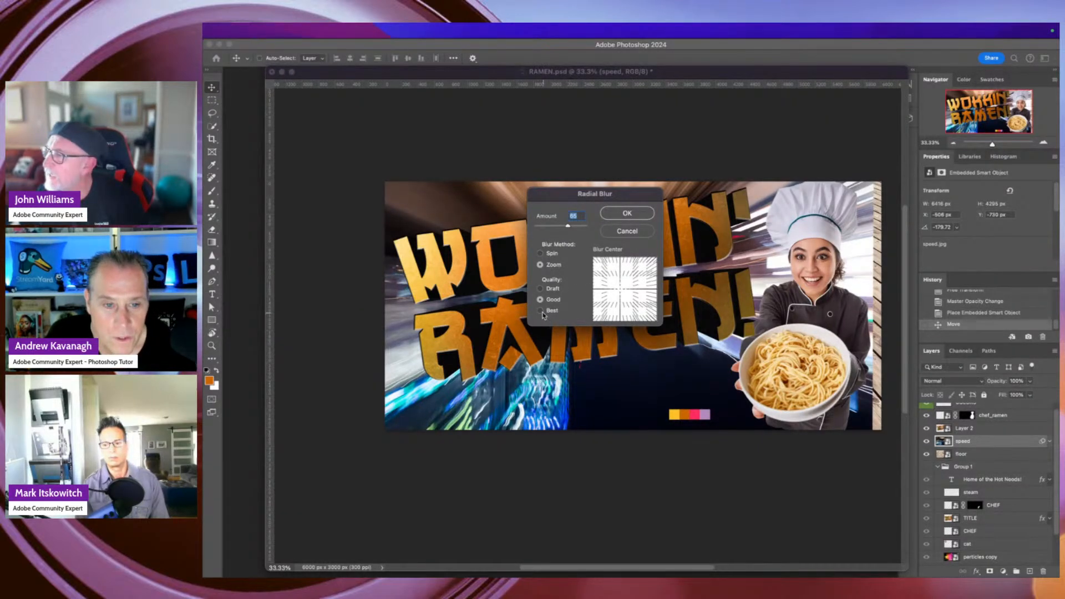
click(627, 214)
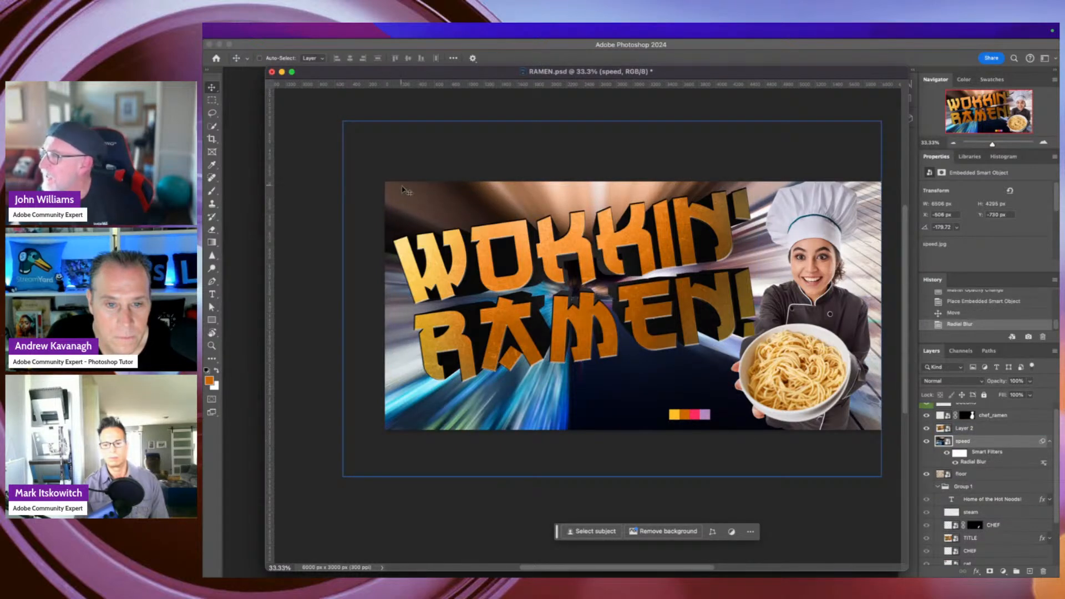
Repeat the same Zoom Radial Blur on the speed layer and delete the floor layer beneath it.
drag(390, 85, 375, 87)
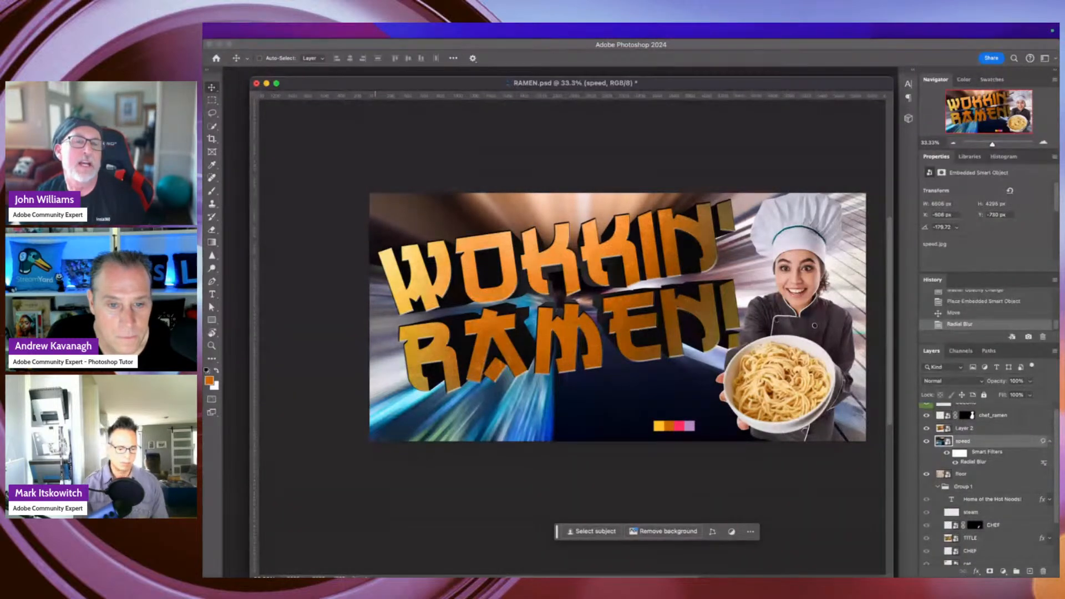
key(ctrl+super+f)
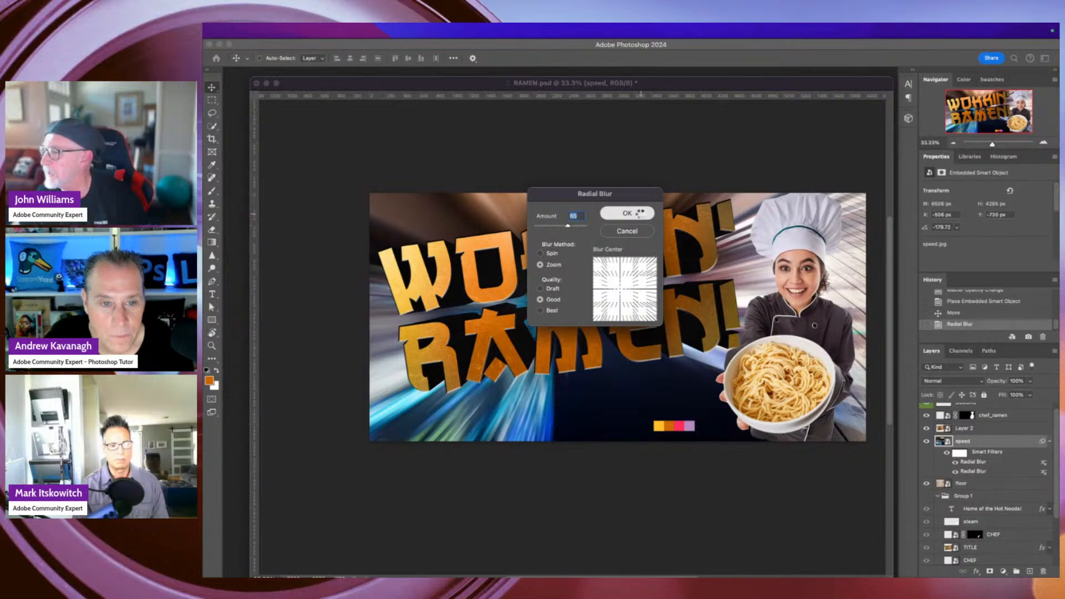
click(638, 213)
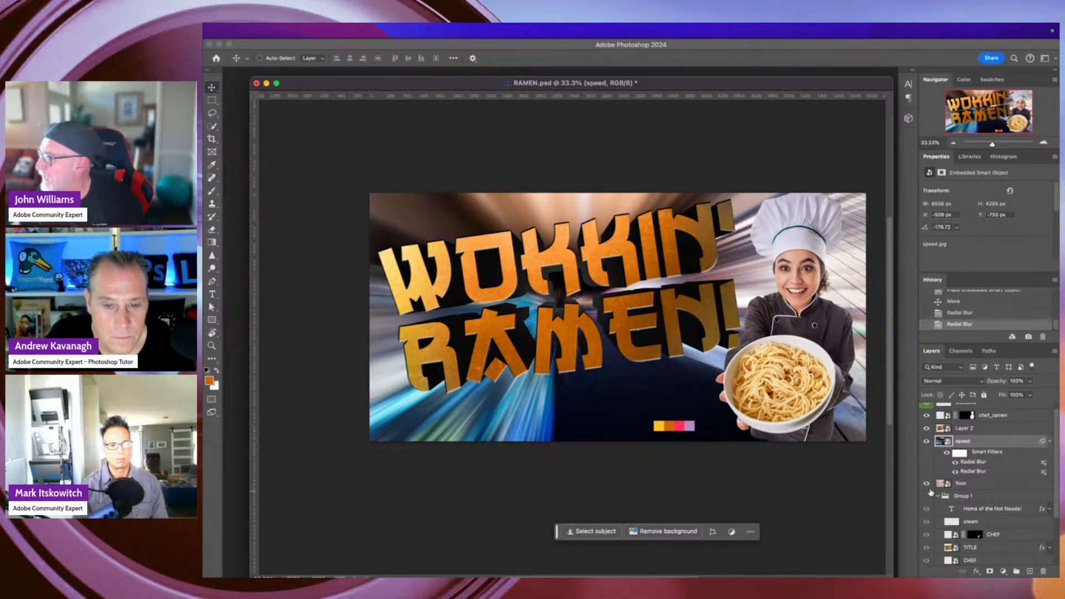
click(956, 484)
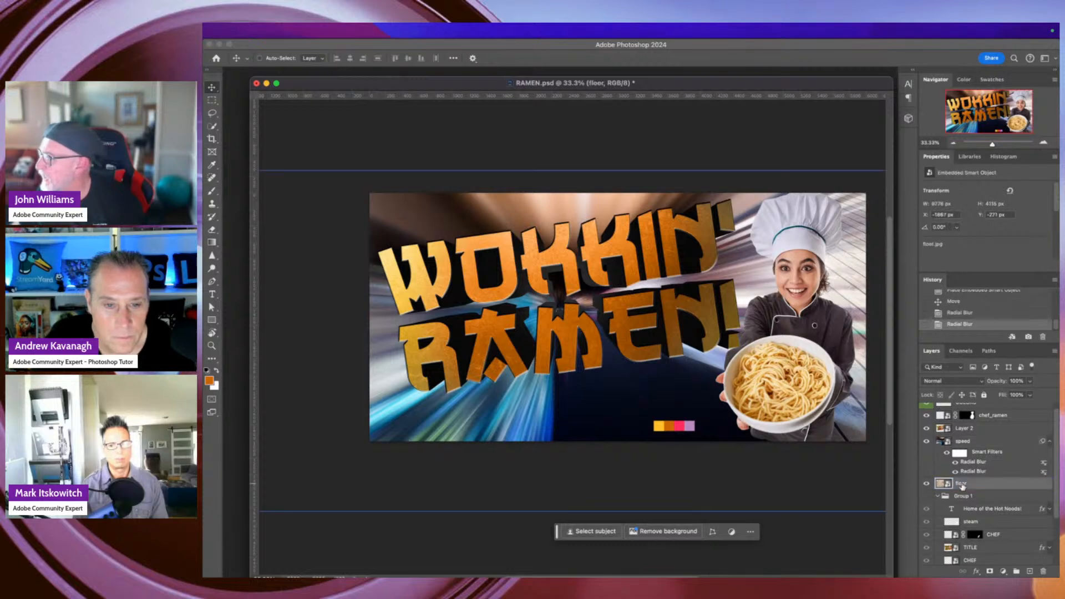
click(1043, 572)
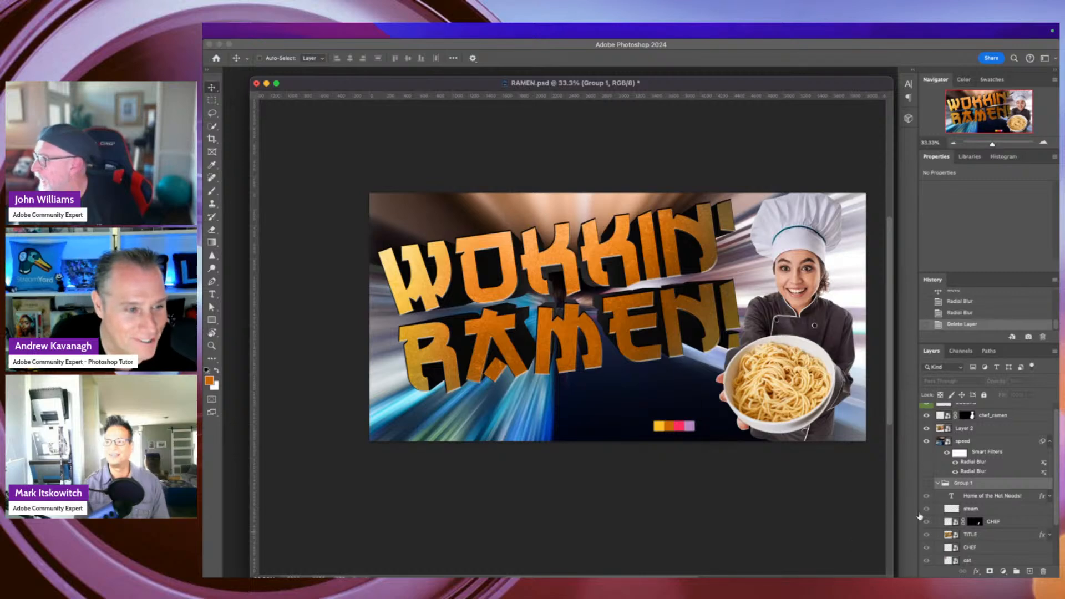
Nudge Layer 2 with the WOKKIN' RAMEN! text slightly right and rename the layer TITLE.
scroll(980, 466, up, 1)
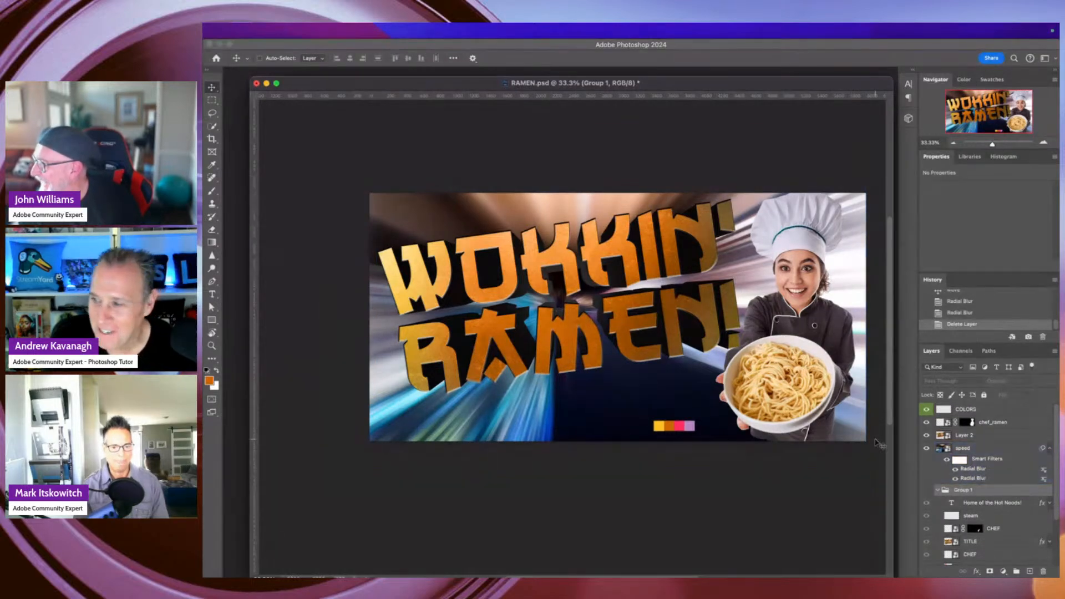
click(966, 436)
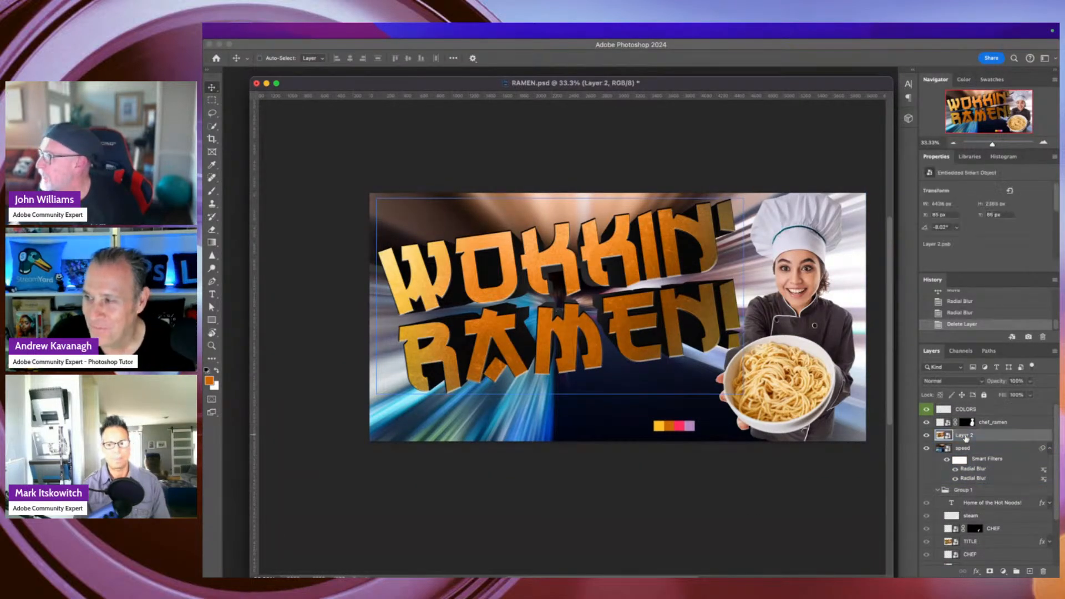
drag(638, 347, 647, 340)
double_click(965, 434)
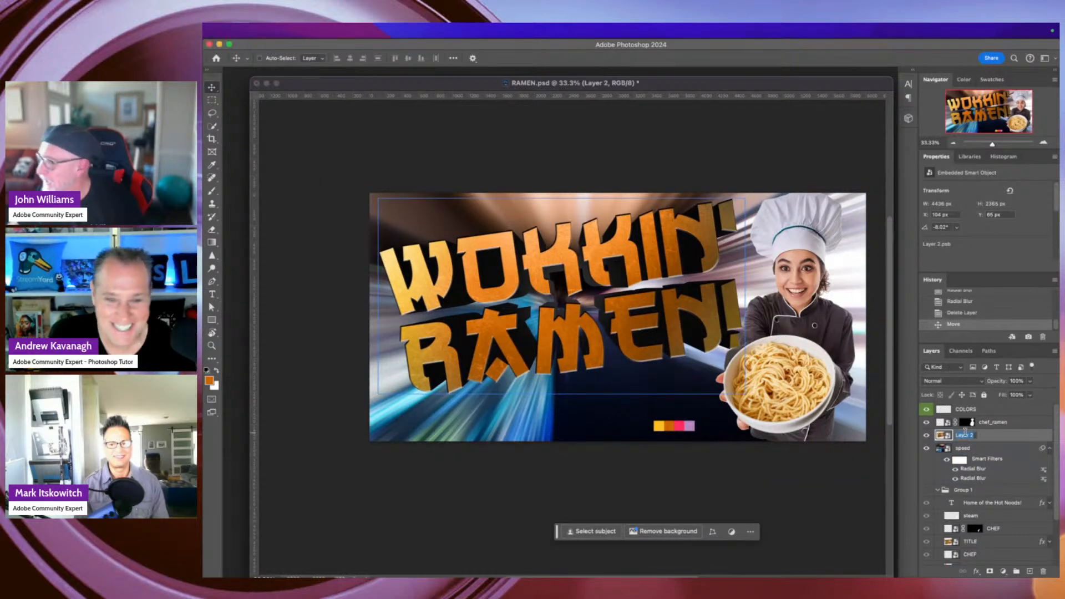
text(TIT)
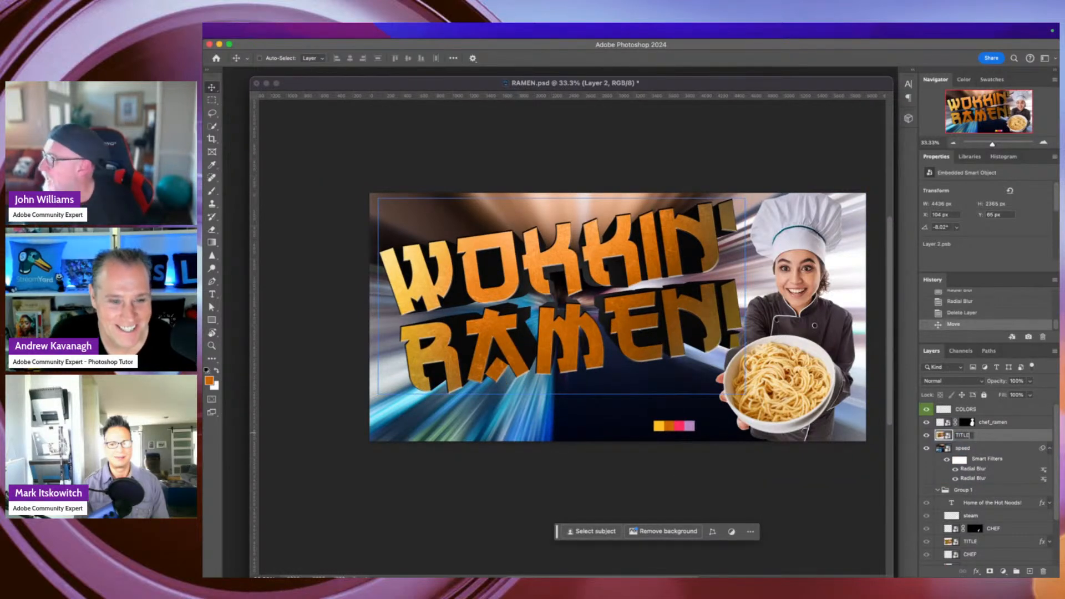
text(LE)
key(Return)
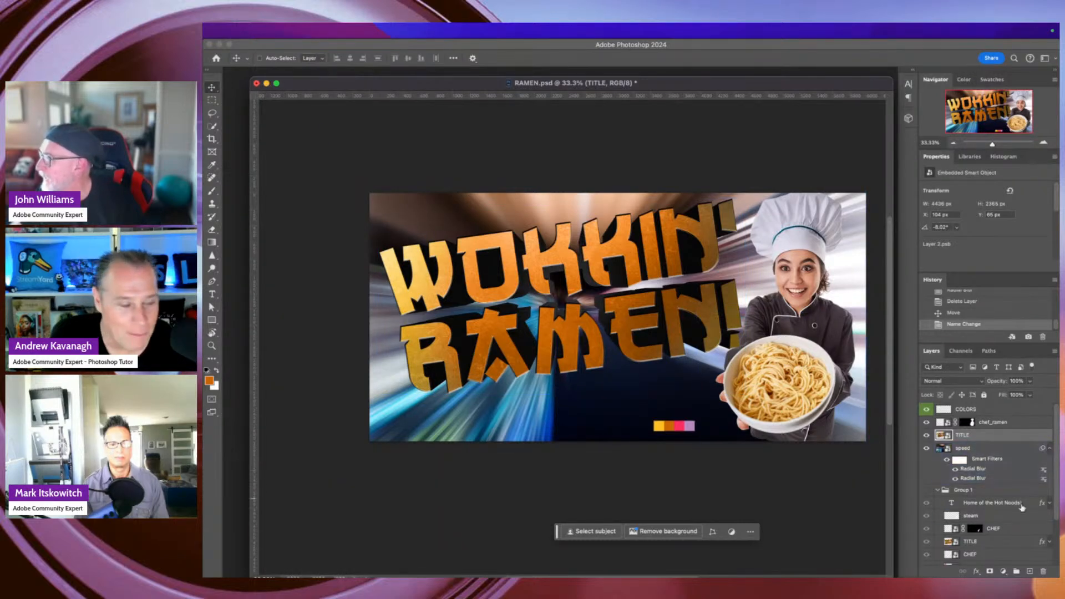
Rename the chef_ramen layer CHEF.
double_click(993, 422)
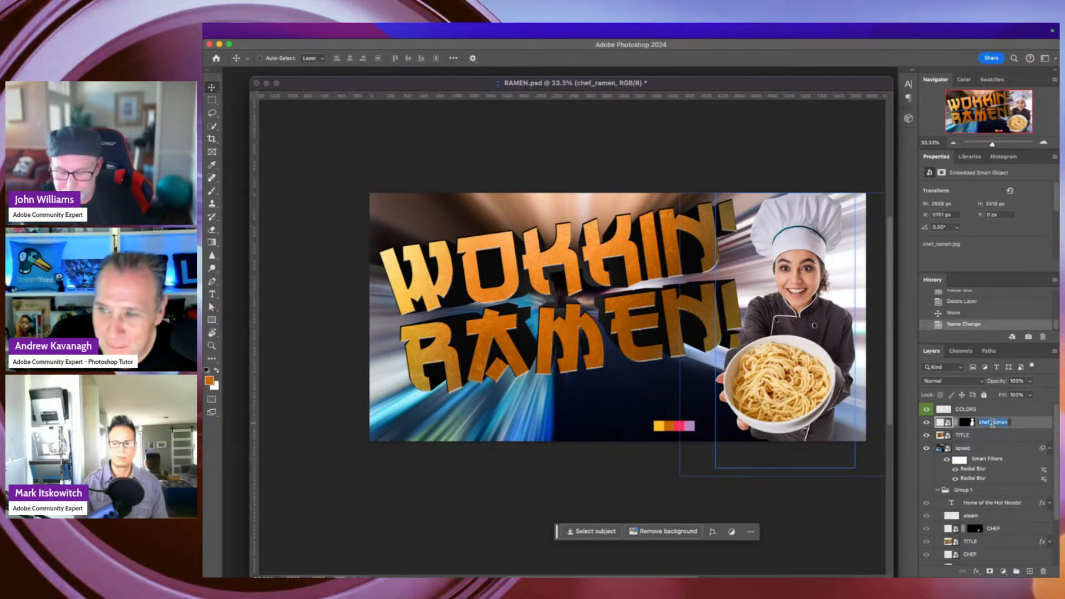
text(CHEF)
key(Return)
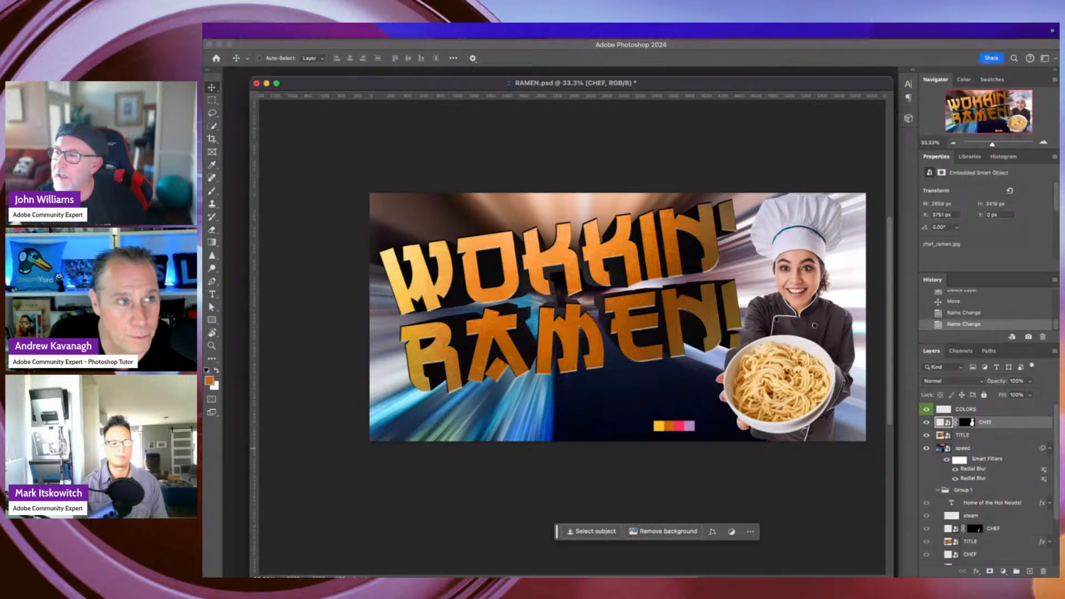
Place particles.jpg over the title area, enlarge it to about 5367 px wide, and move its layer directly beneath TITLE.
key(super+Tab)
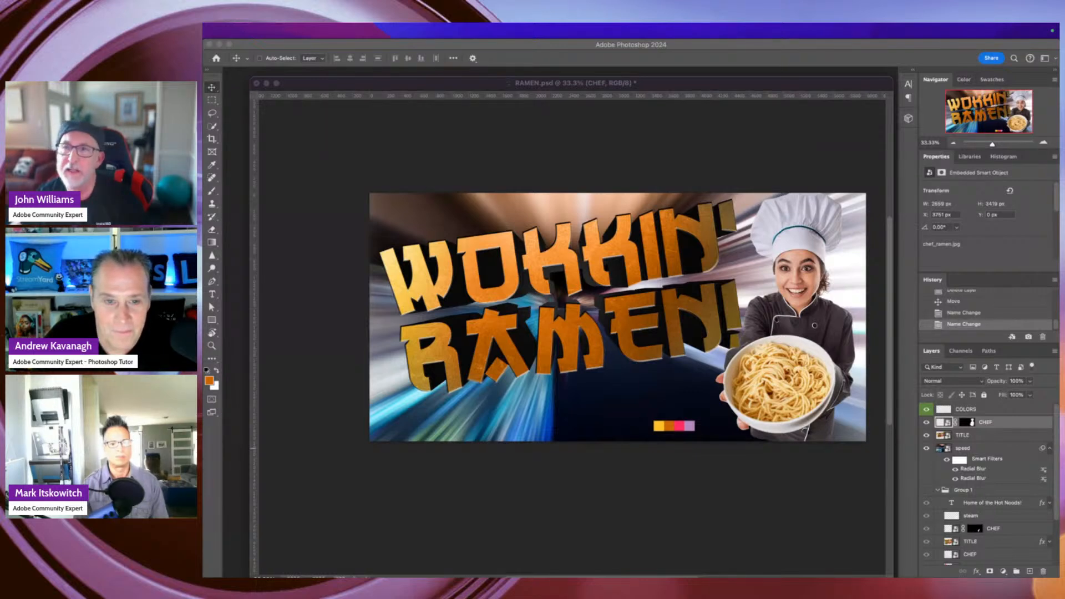
drag(203, 127, 633, 50)
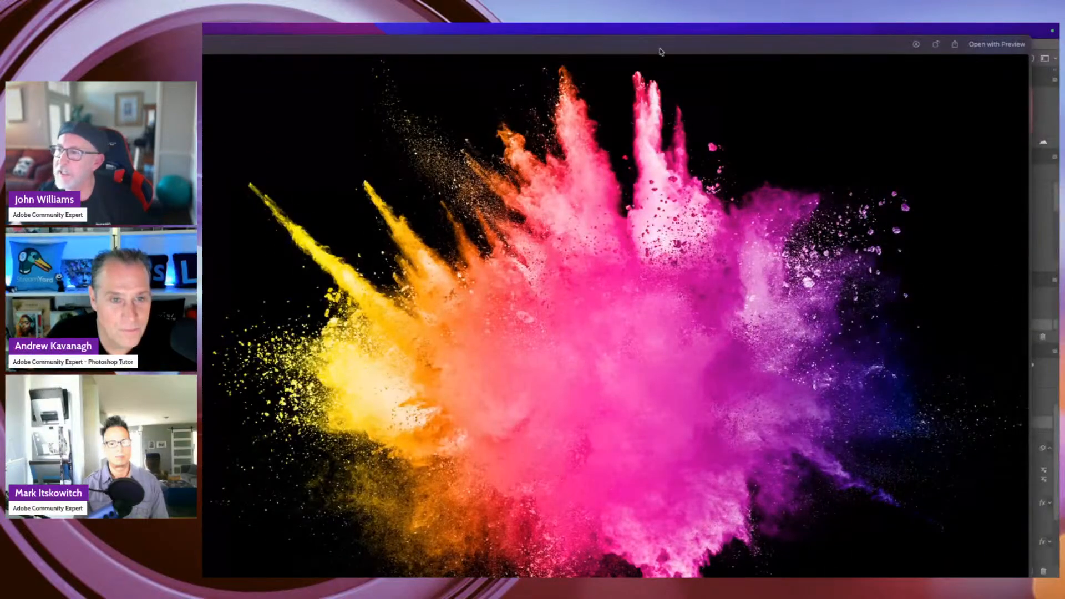
key(space)
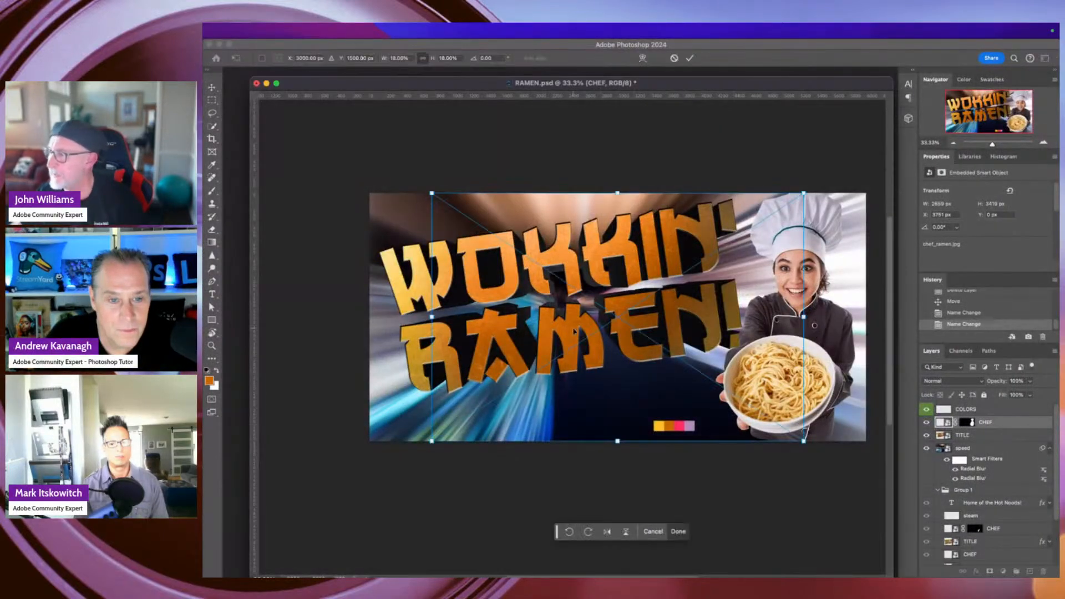
drag(697, 292, 644, 281)
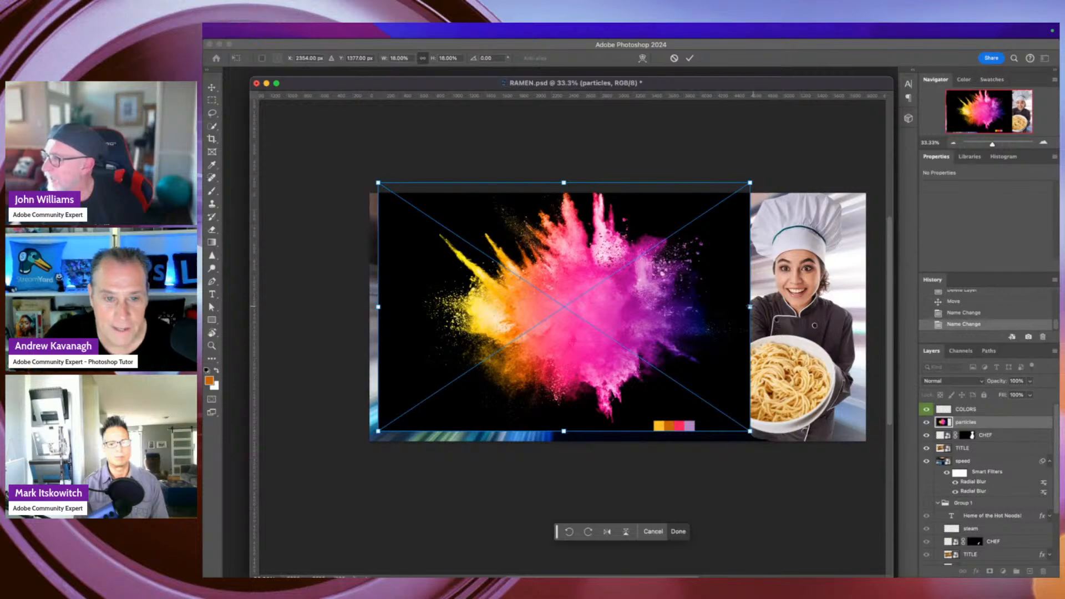
drag(751, 307, 823, 306)
key(Return)
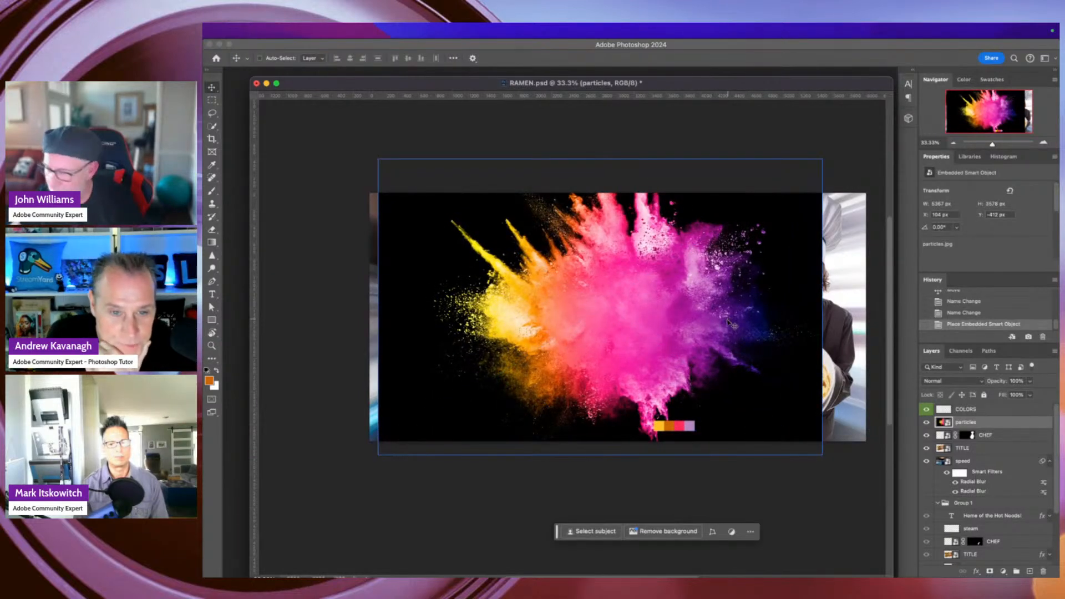
drag(968, 422, 968, 453)
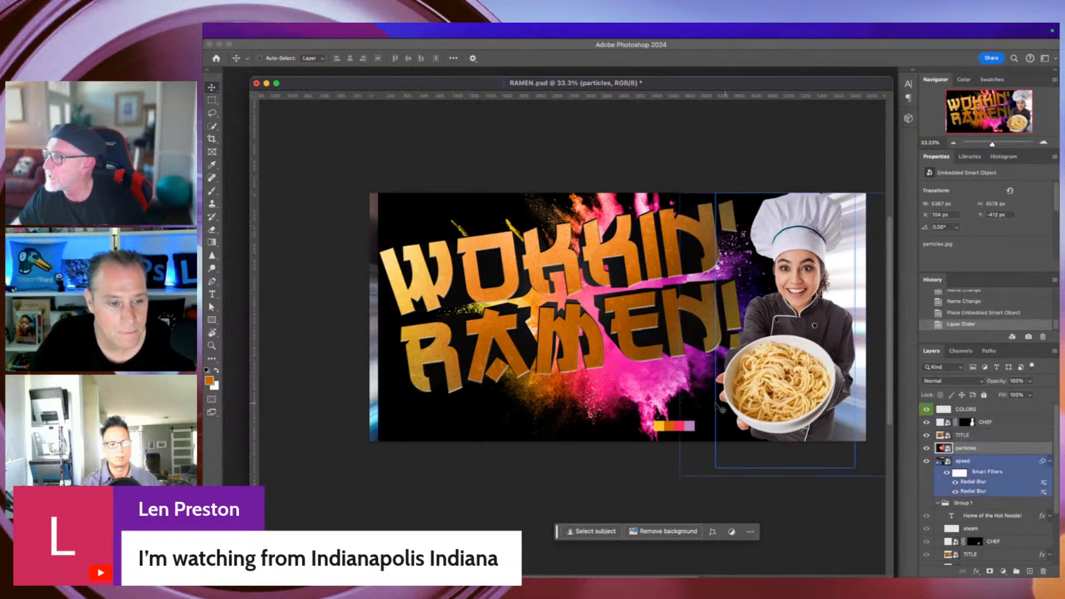
double_click(1004, 450)
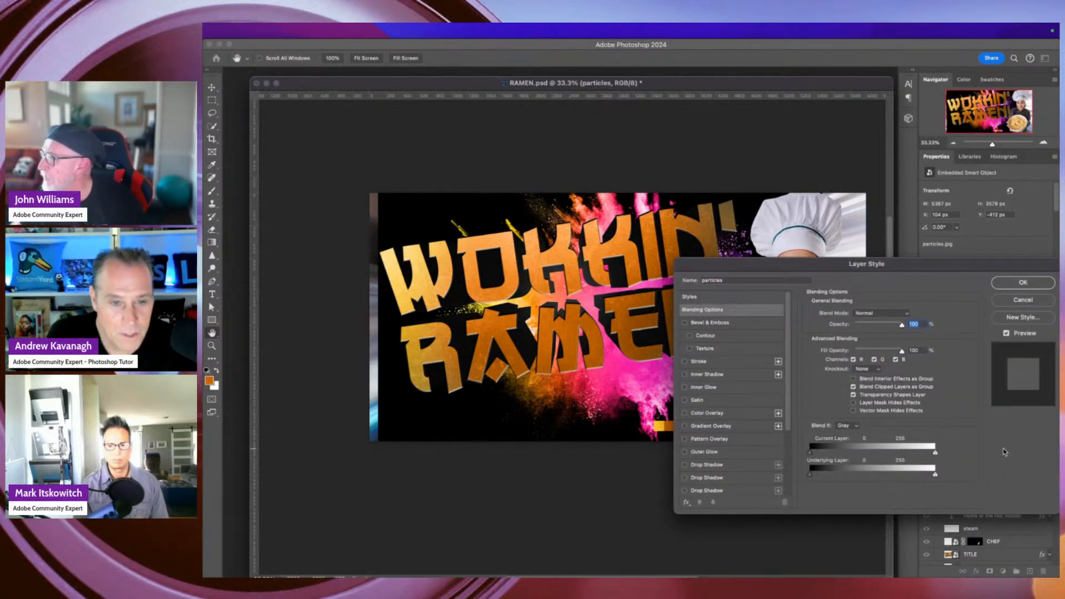
drag(817, 270, 901, 288)
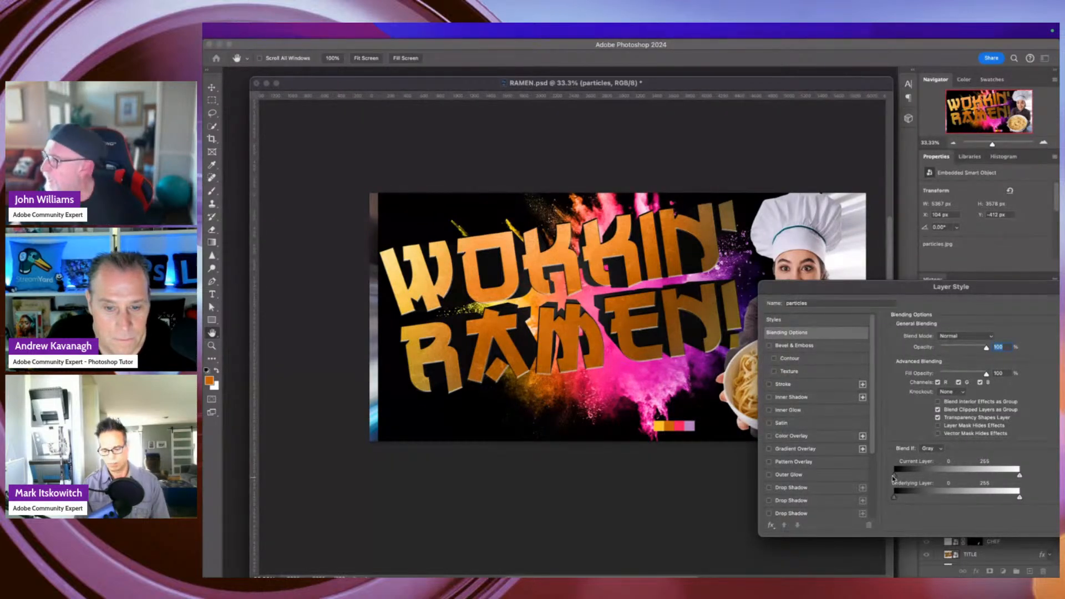
mouse_move(893, 476)
mouse_down()
mouse_move(961, 483)
mouse_move(892, 460)
mouse_up()
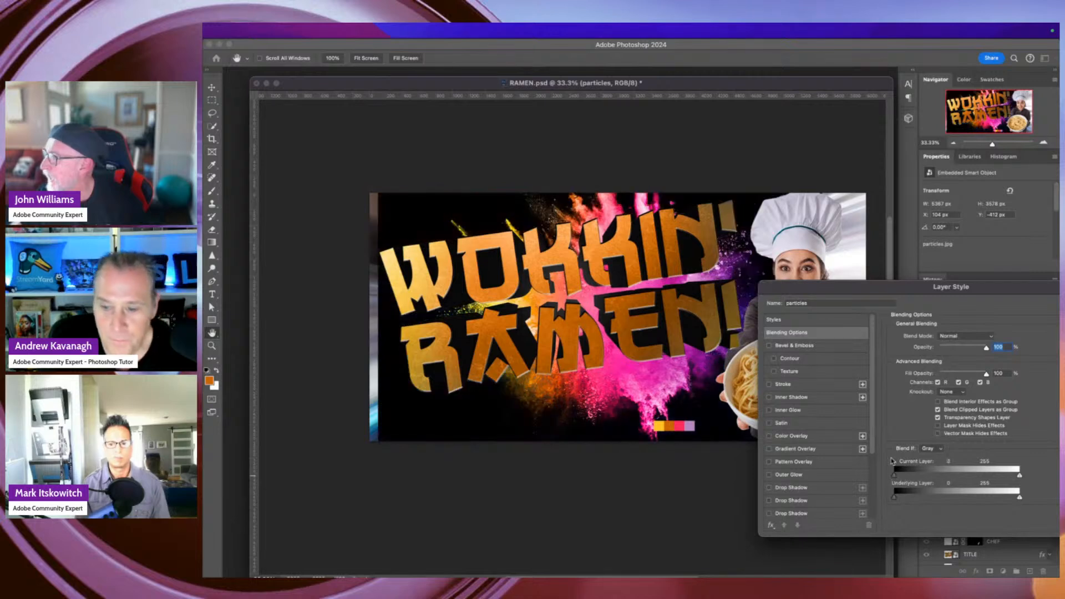
drag(986, 288, 819, 269)
click(930, 312)
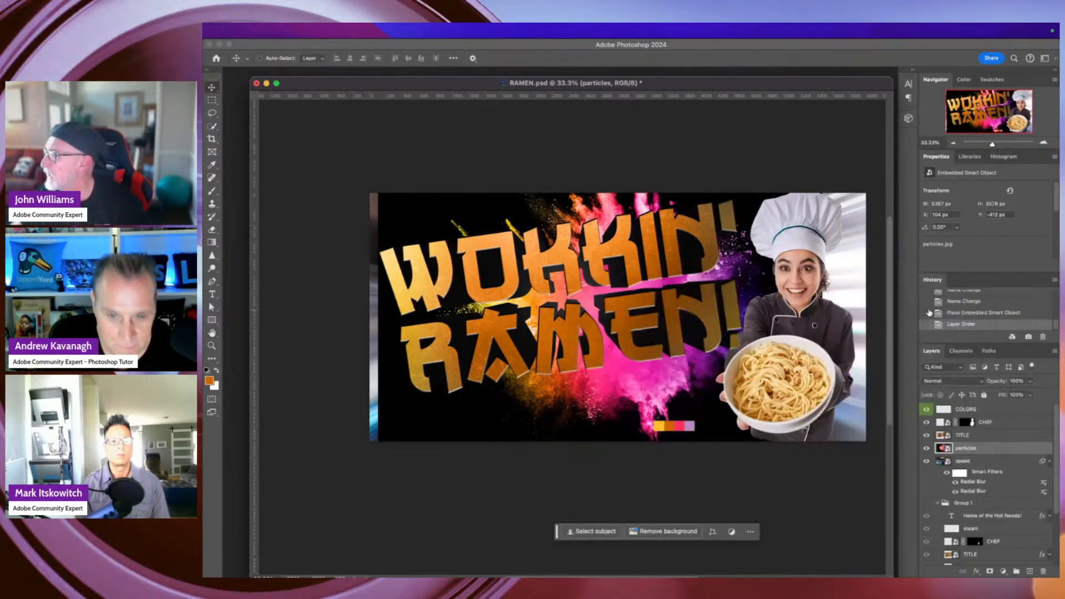
Drop out the black background of the particles layer by raising the Current Layer black point under Blend If in its Blending Options.
click(948, 412)
click(979, 449)
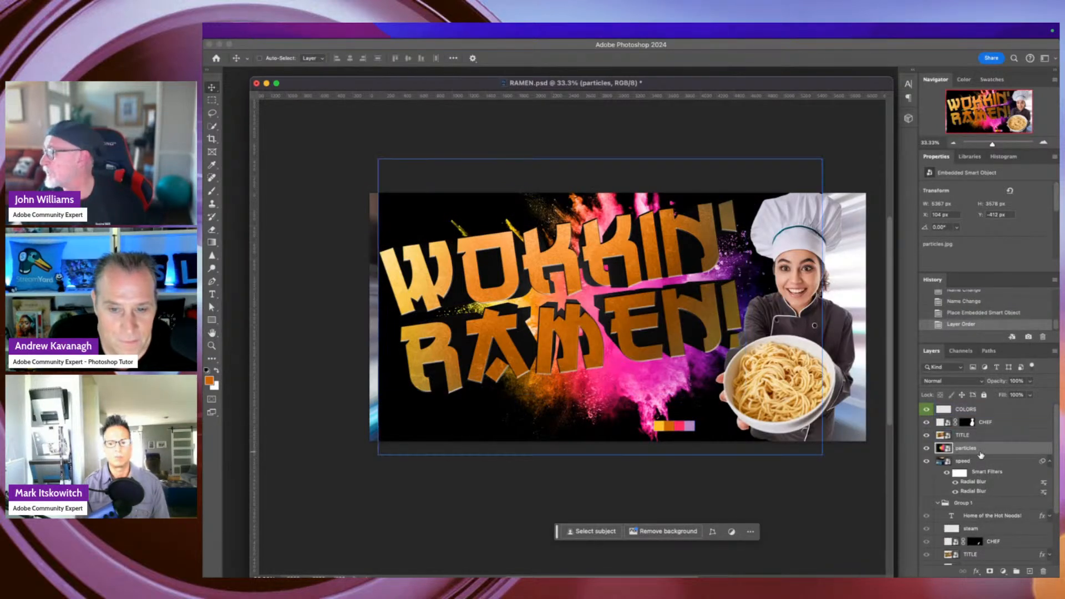
click(1020, 461)
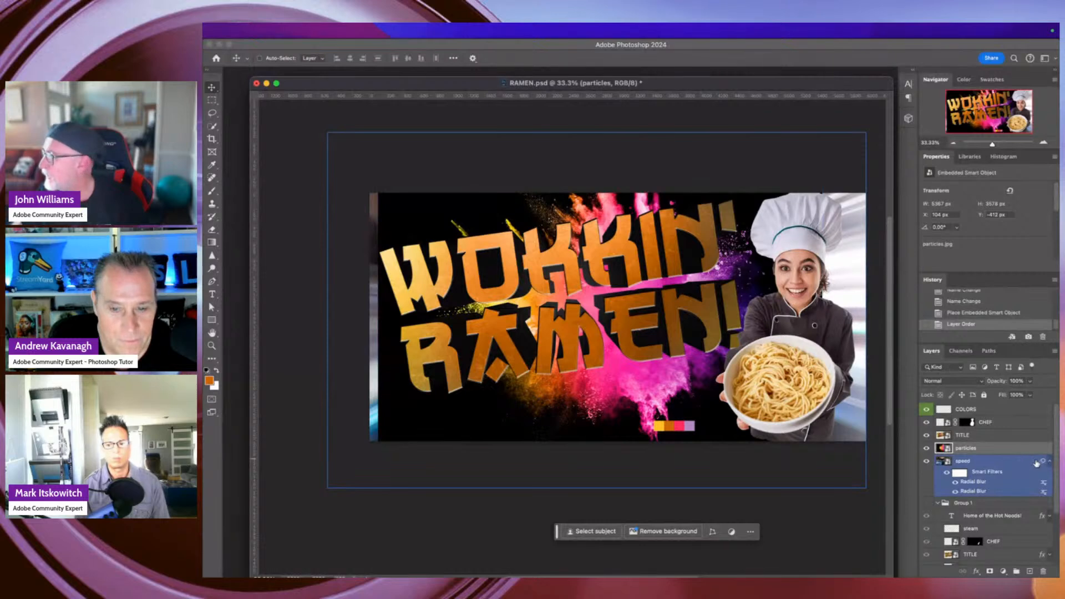
click(1033, 450)
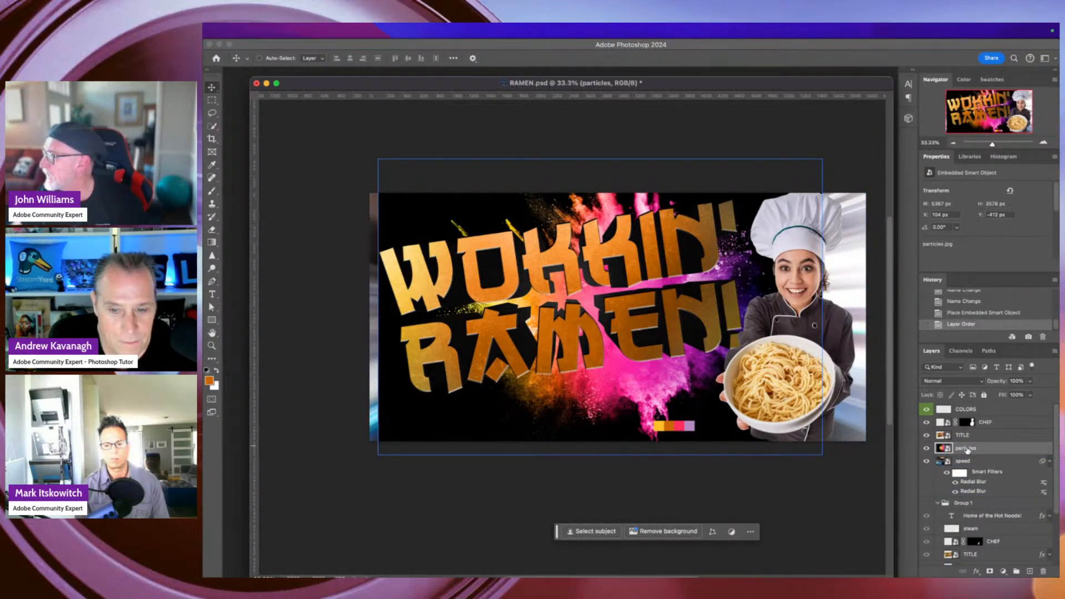
double_click(1017, 452)
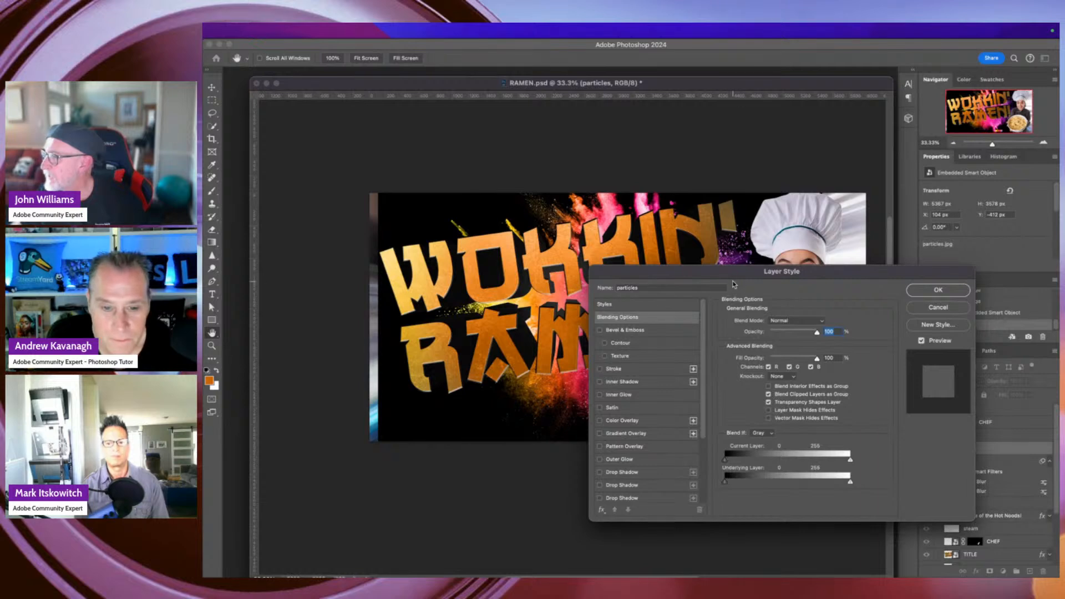
drag(734, 284, 861, 289)
mouse_move(853, 465)
mouse_down()
mouse_move(899, 467)
mouse_move(881, 476)
mouse_move(833, 467)
mouse_up()
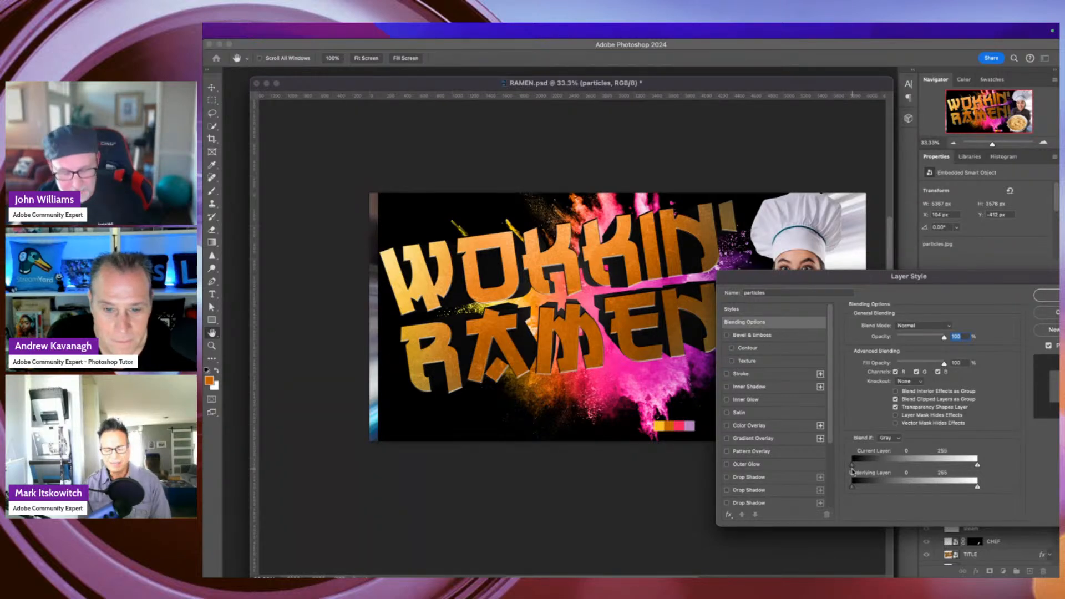
mouse_move(853, 465)
mouse_down()
mouse_move(938, 466)
mouse_move(925, 468)
mouse_up()
drag(981, 289, 854, 315)
click(938, 322)
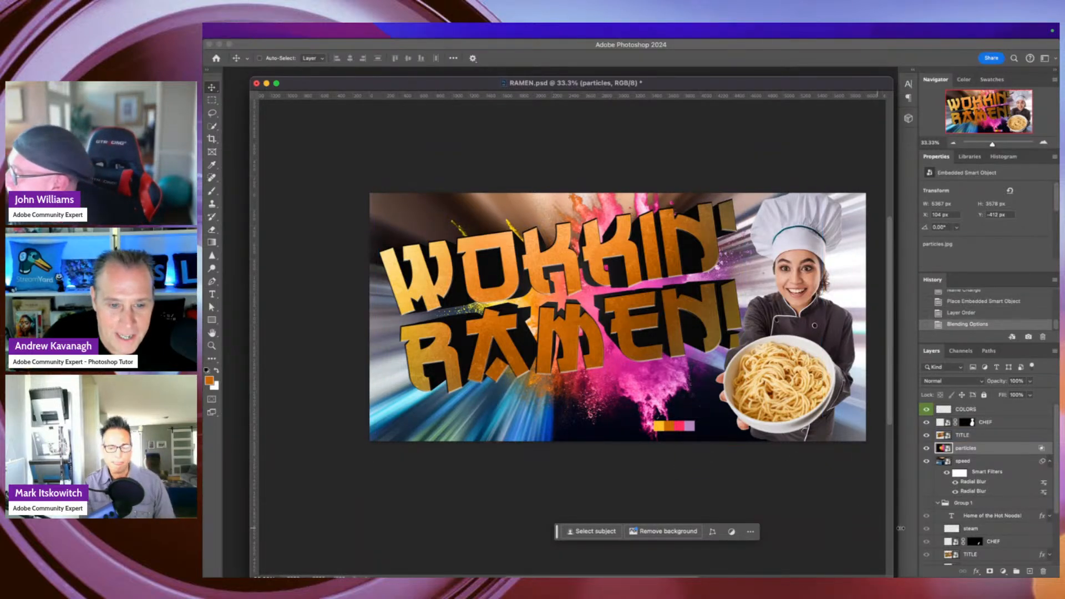
Hide the COLORS layer and set the particles layer's opacity to 100%.
click(926, 410)
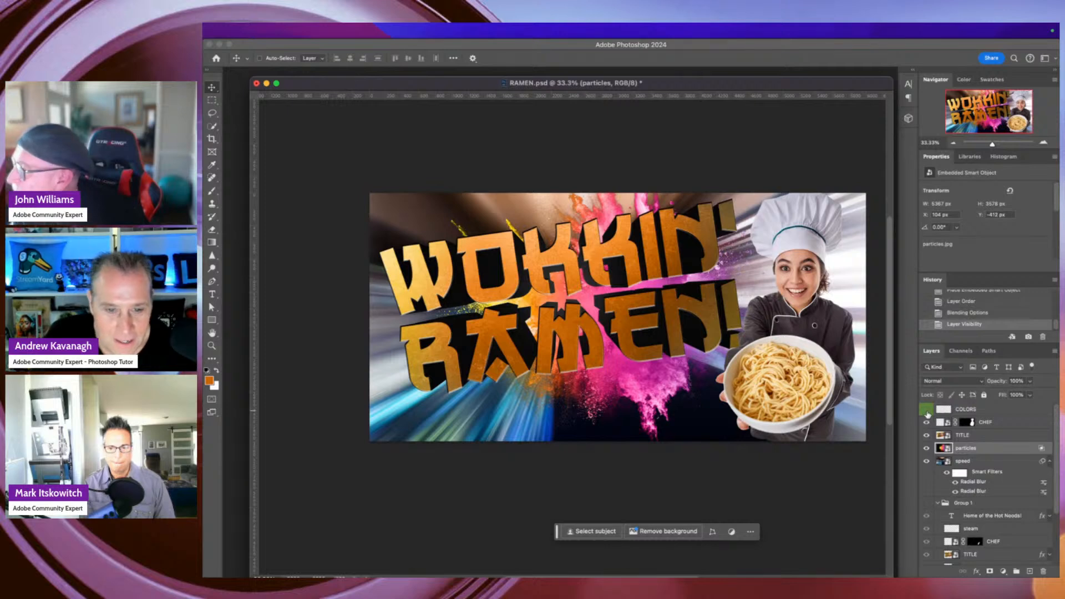
click(1030, 381)
mouse_move(1026, 395)
mouse_down()
mouse_move(1007, 395)
mouse_move(1030, 394)
mouse_up()
click(1000, 462)
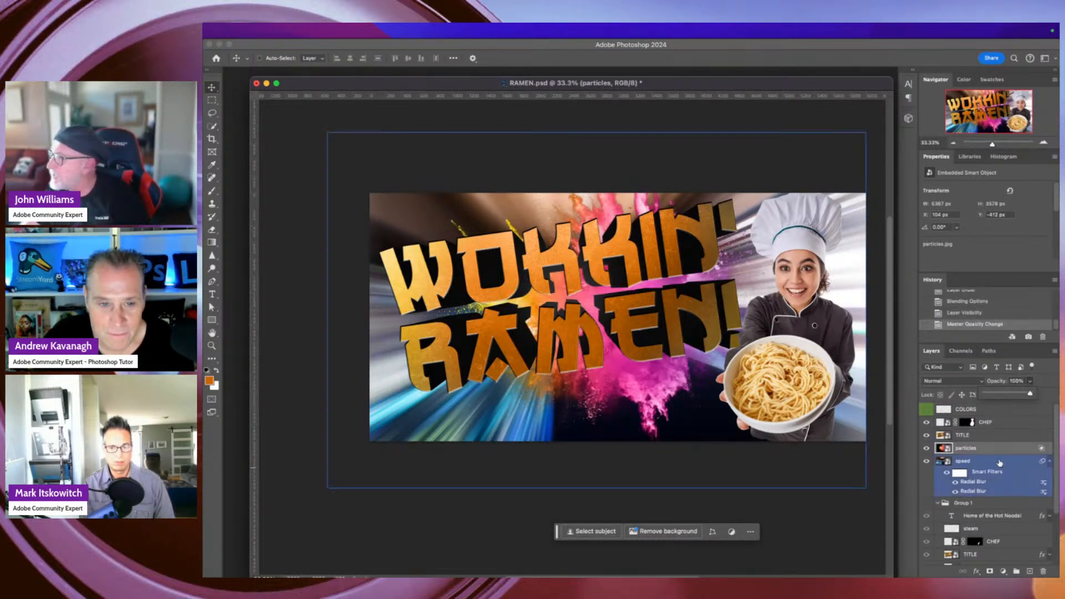
Try other blend modes on the particles layer, applying Color Dodge and Screen.
click(977, 381)
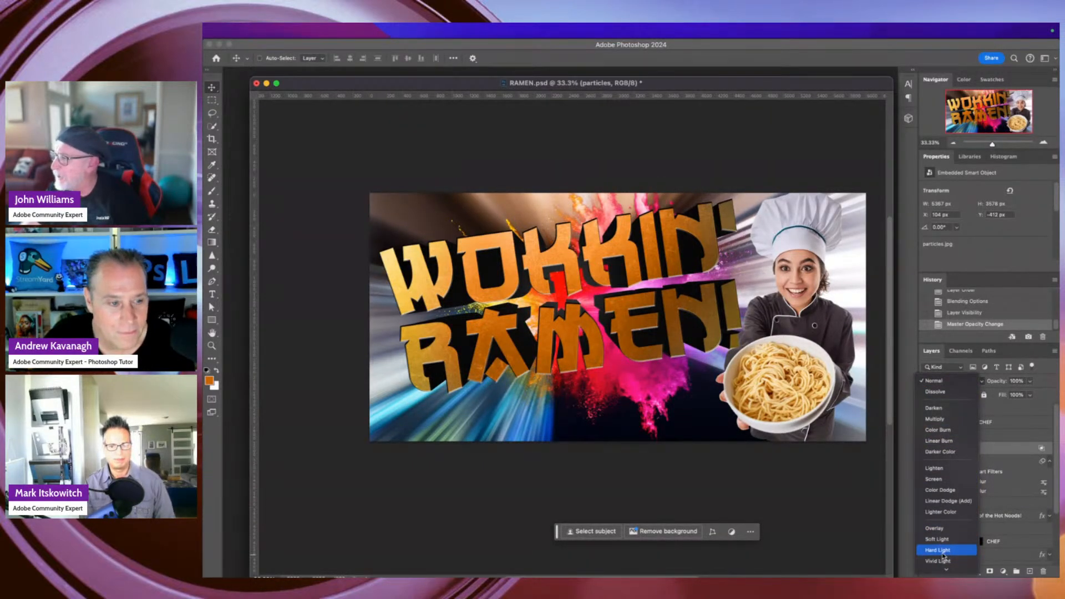
scroll(951, 549, down, 2)
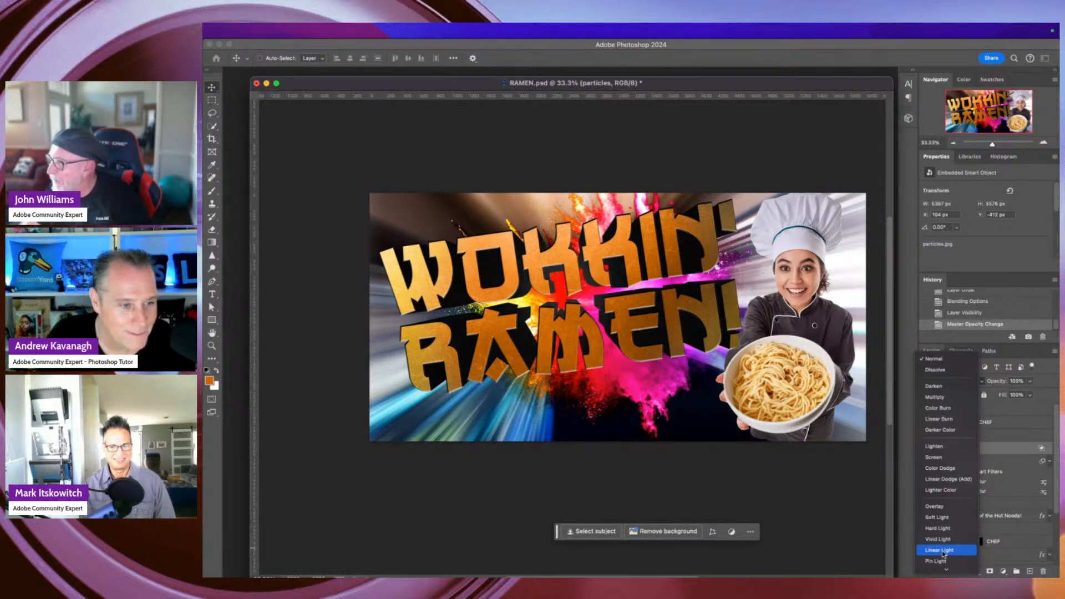
click(945, 468)
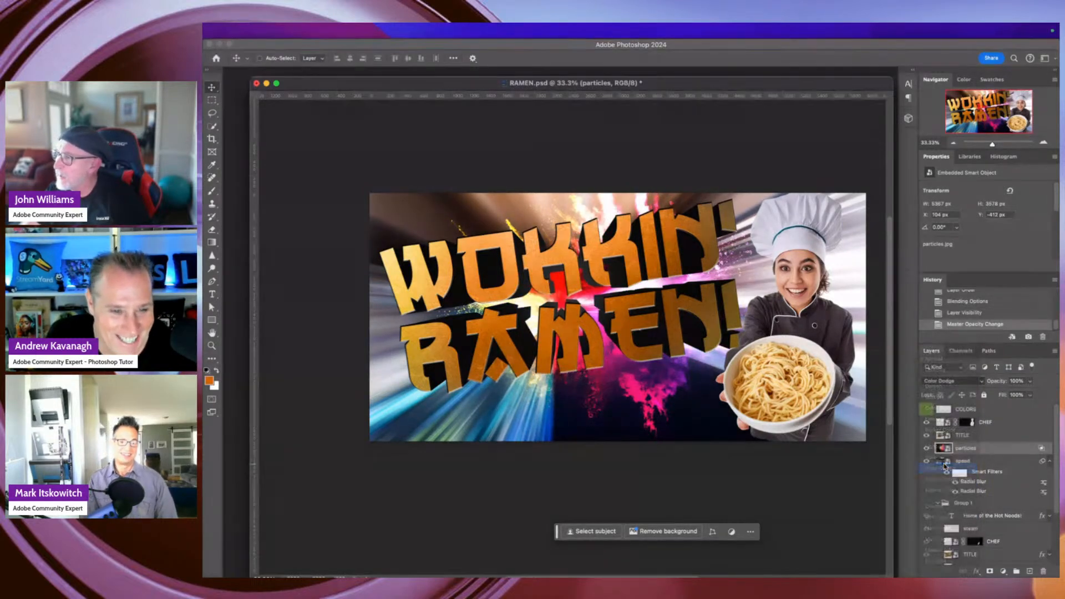
click(952, 381)
click(954, 371)
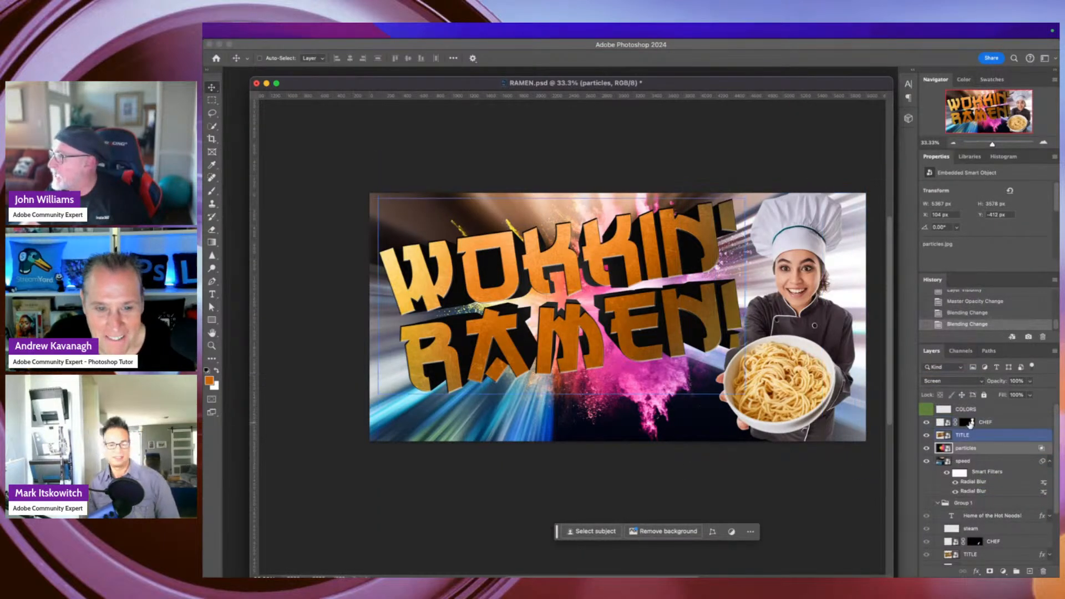
Invert the colors of the speed background layer.
click(966, 435)
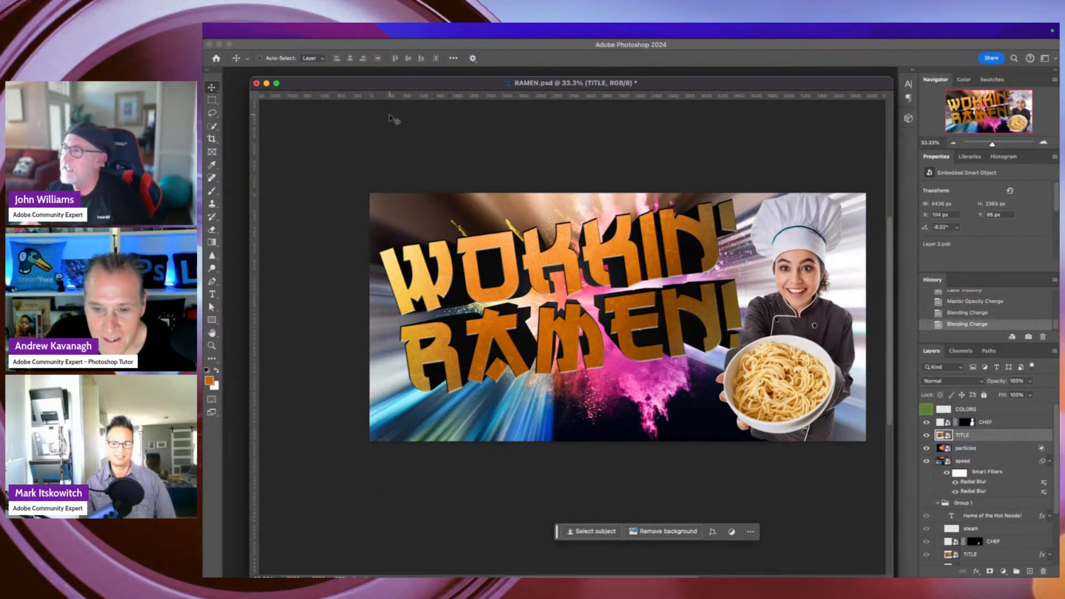
drag(394, 90, 387, 87)
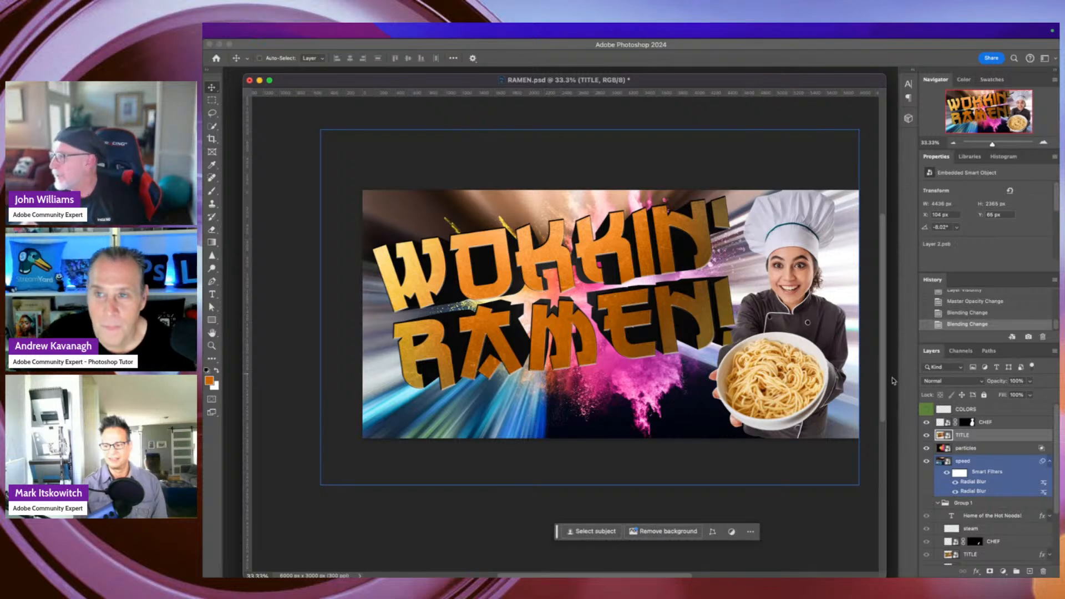
scroll(993, 499, down, 3)
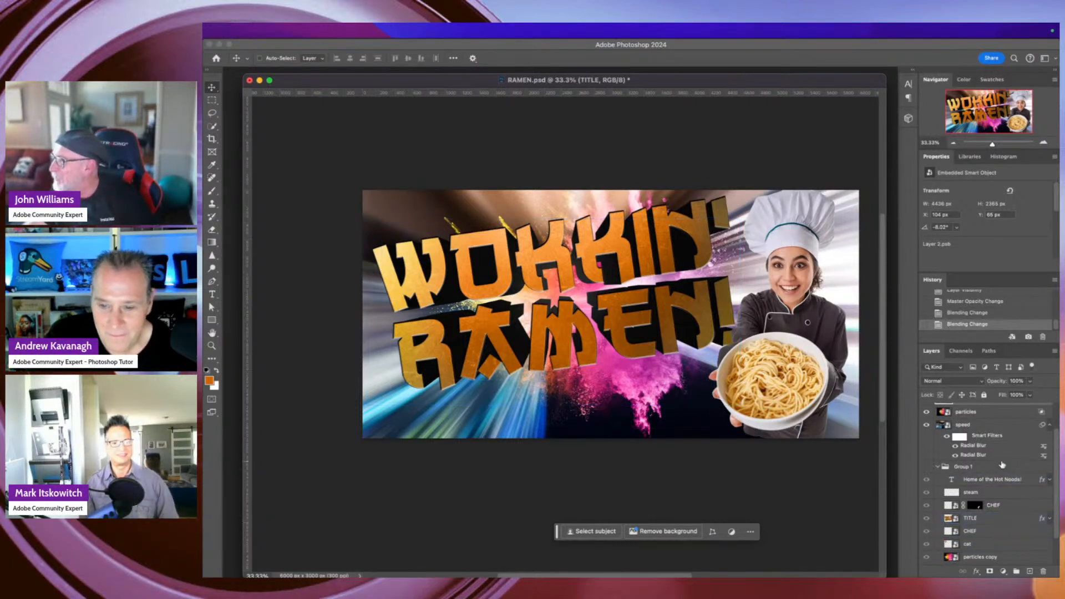
click(968, 425)
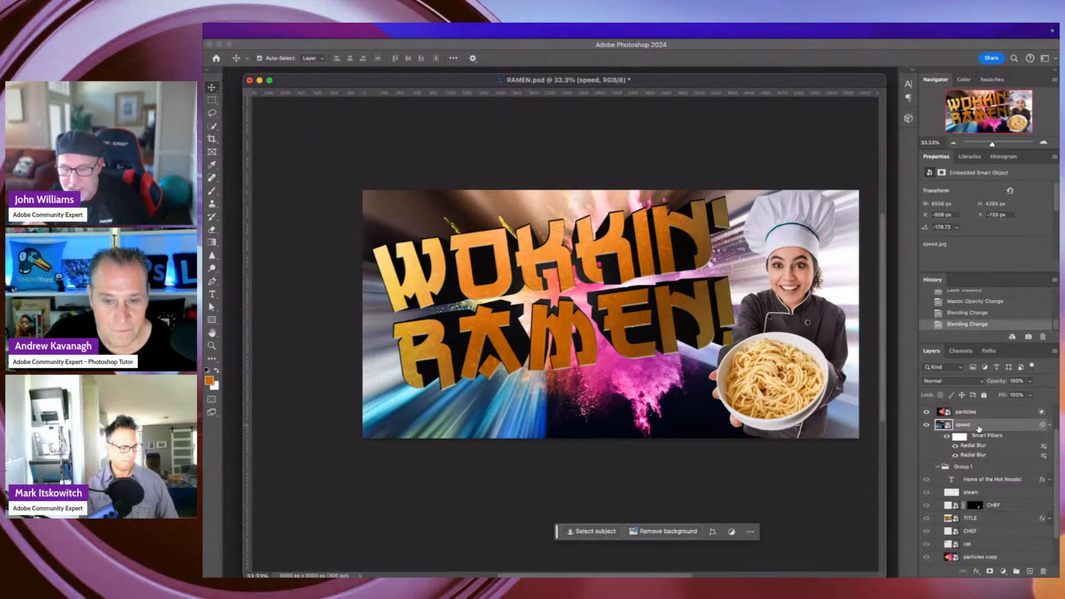
key(super+i)
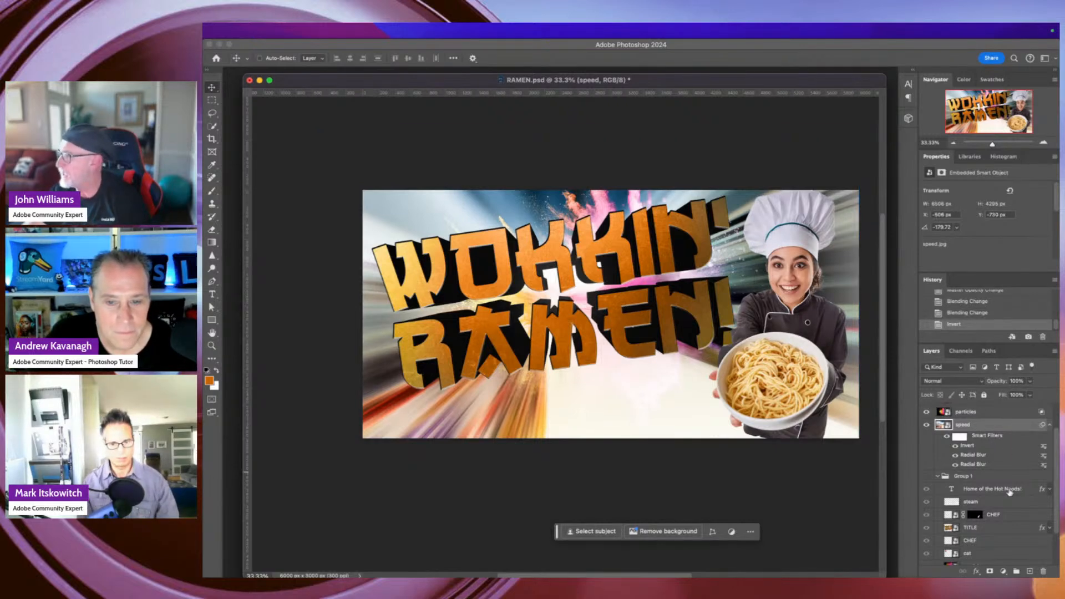
Add a layer mask to the speed layer and paint black with a large soft brush along the banner's lower edge and behind the chef.
click(989, 571)
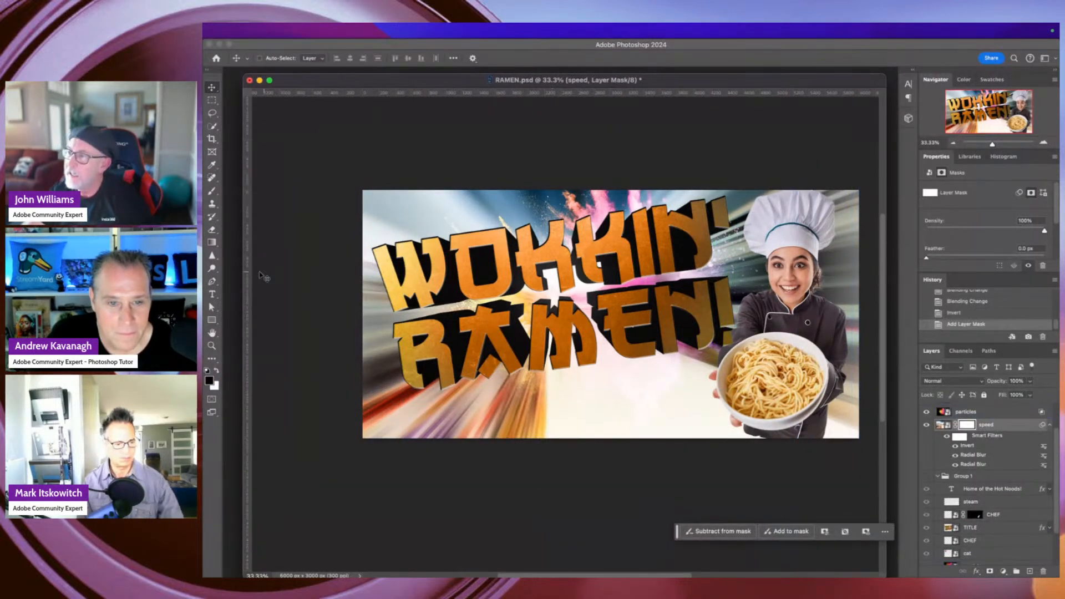
key(b)
drag(535, 468, 451, 476)
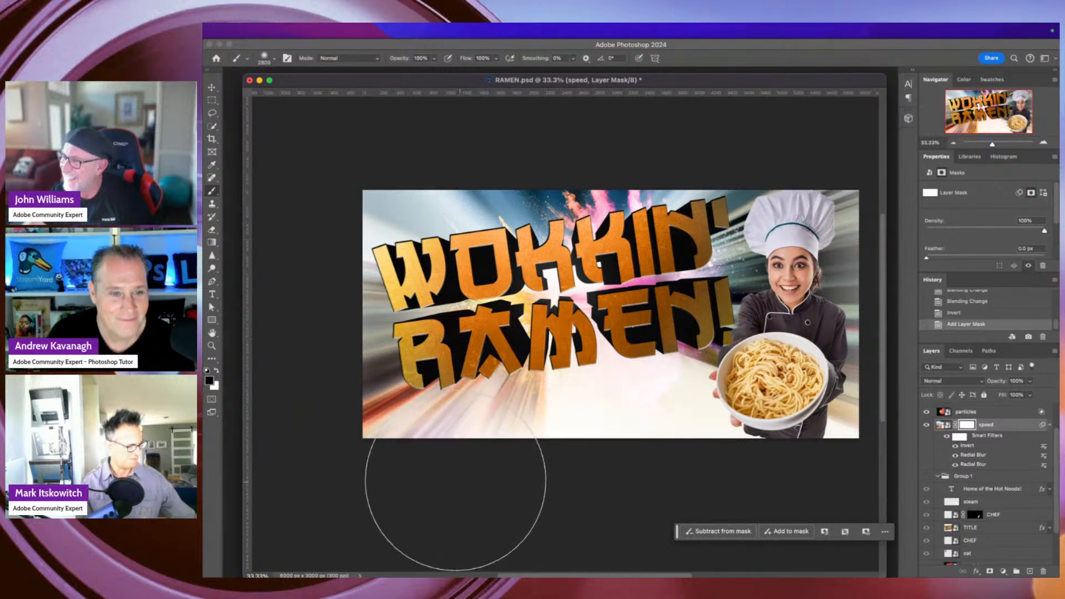
mouse_move(865, 400)
mouse_down()
mouse_move(843, 244)
mouse_move(783, 189)
mouse_up()
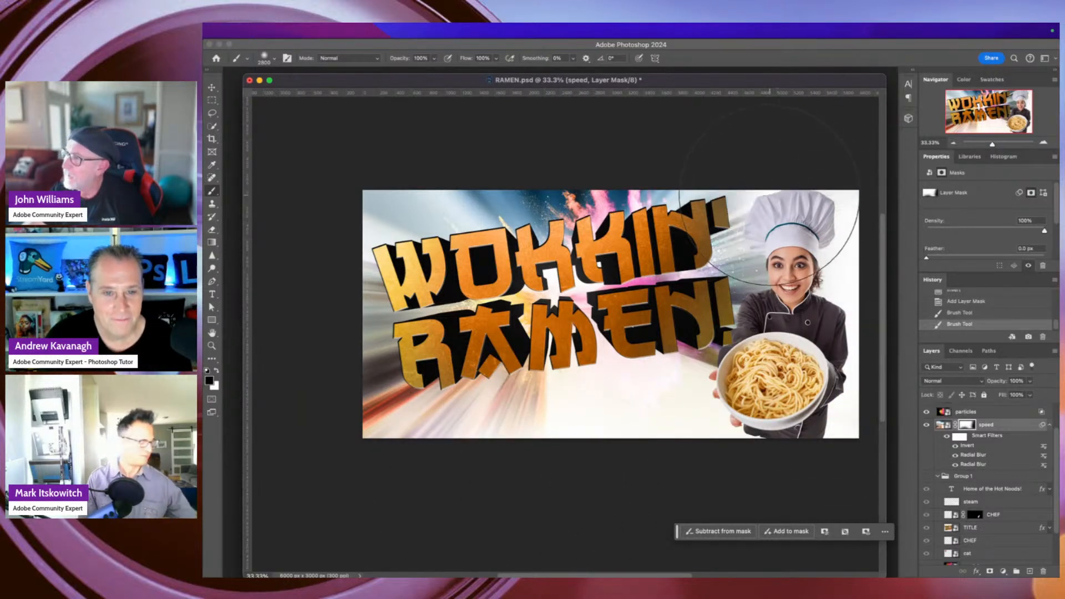
Lower the brush opacity to about 26% and softly fade more of the speed layer through its mask around the chef and banner's left edge.
click(434, 58)
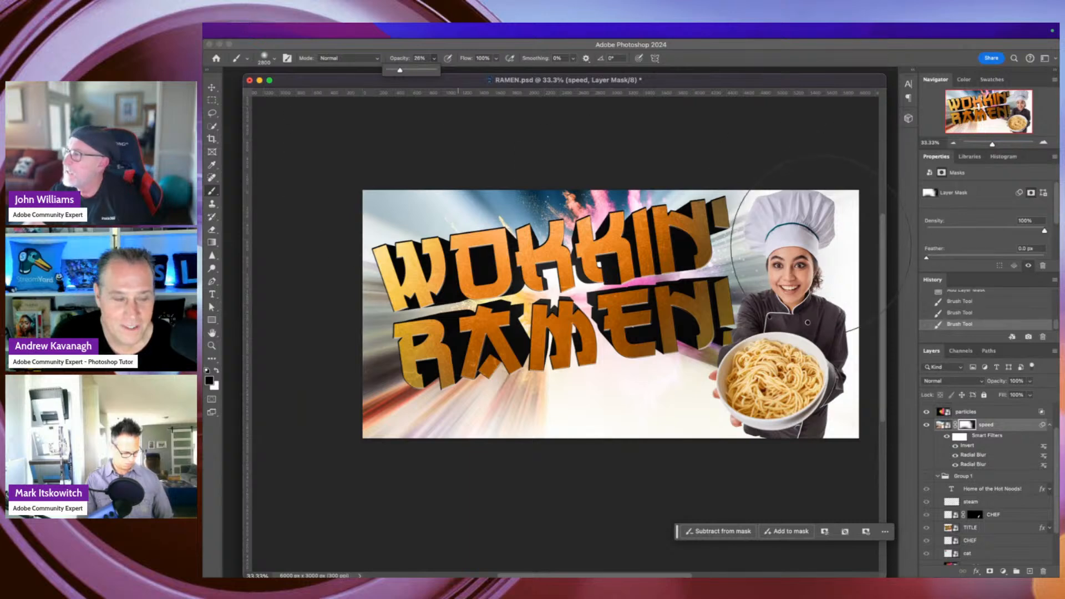
key(x)
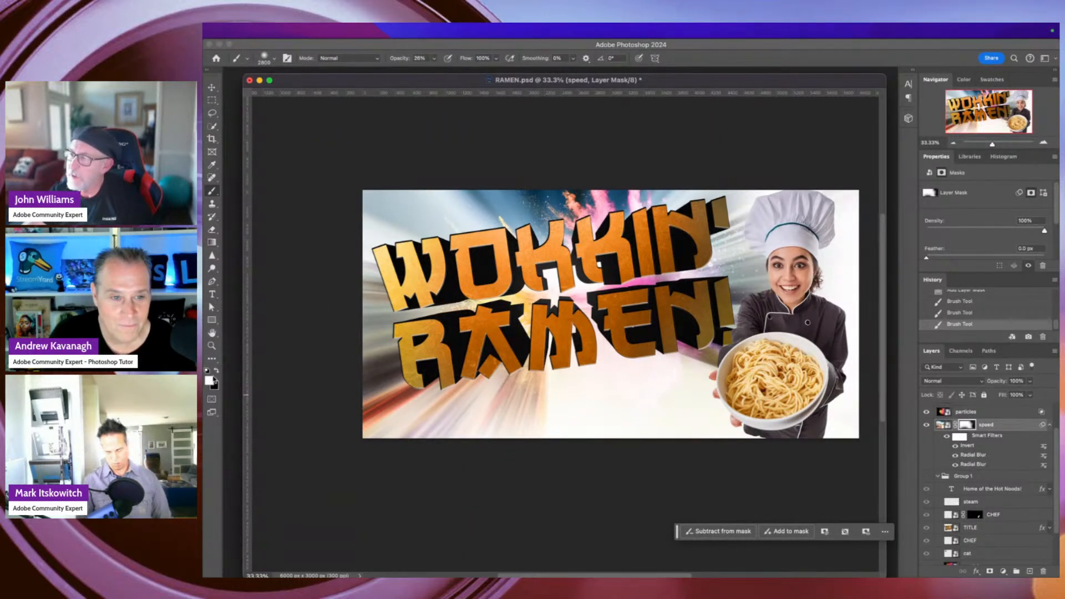
click(217, 372)
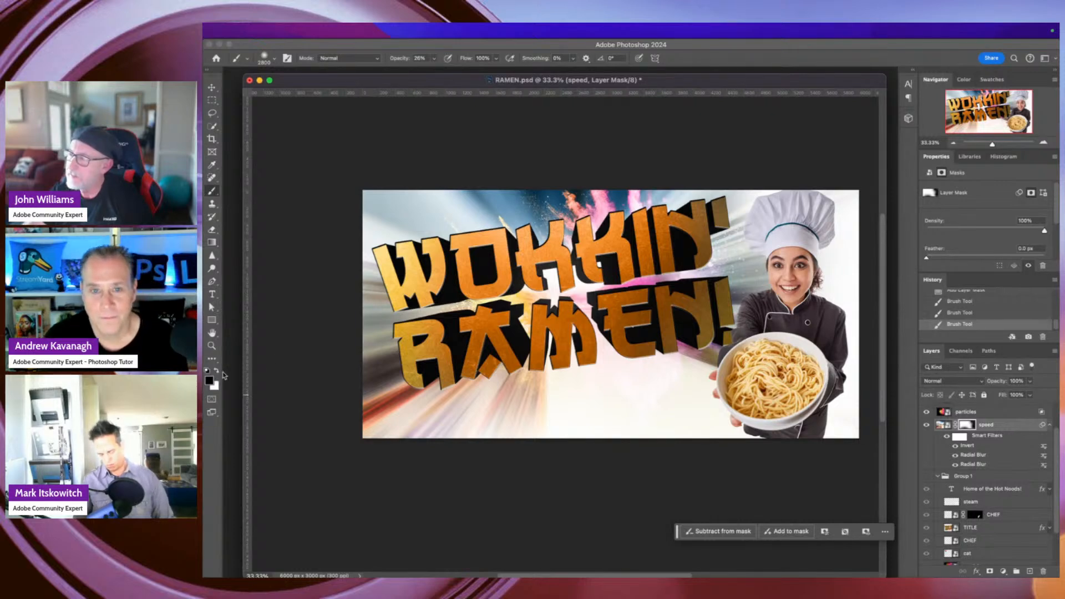
click(765, 267)
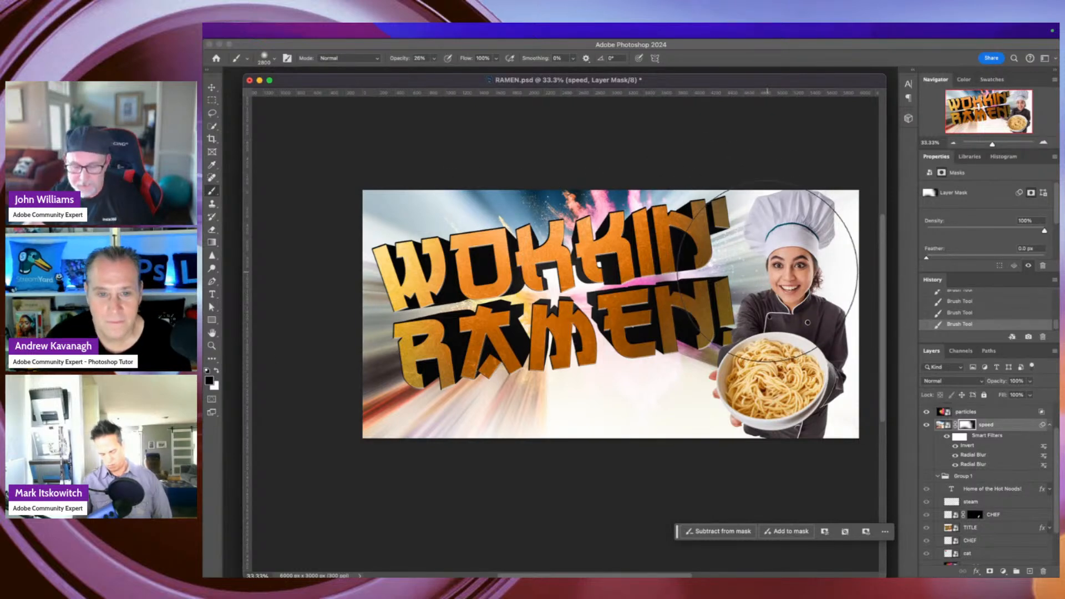
key(x)
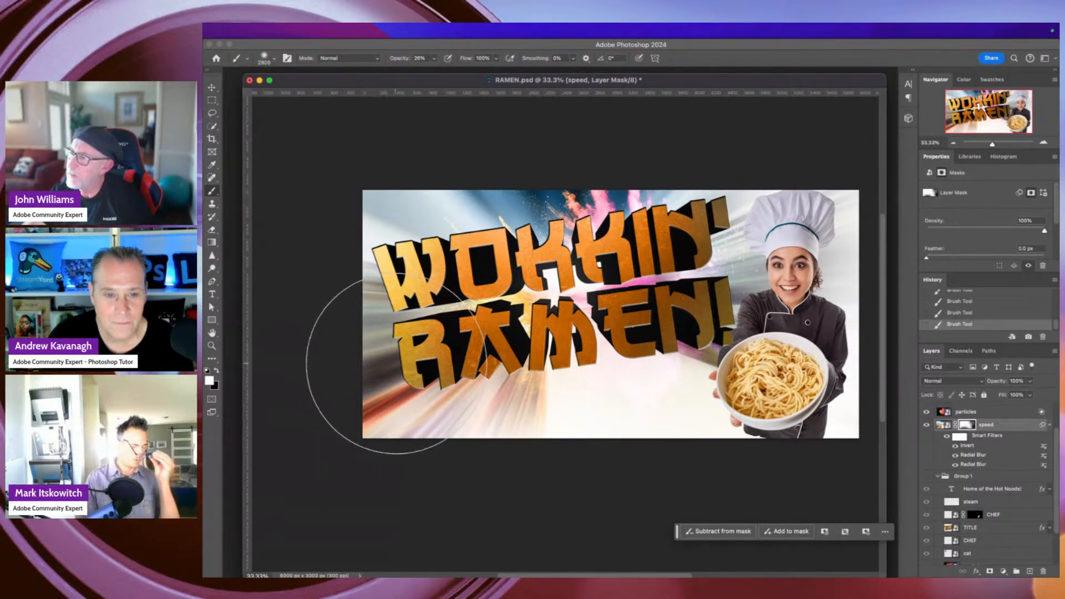
key(x)
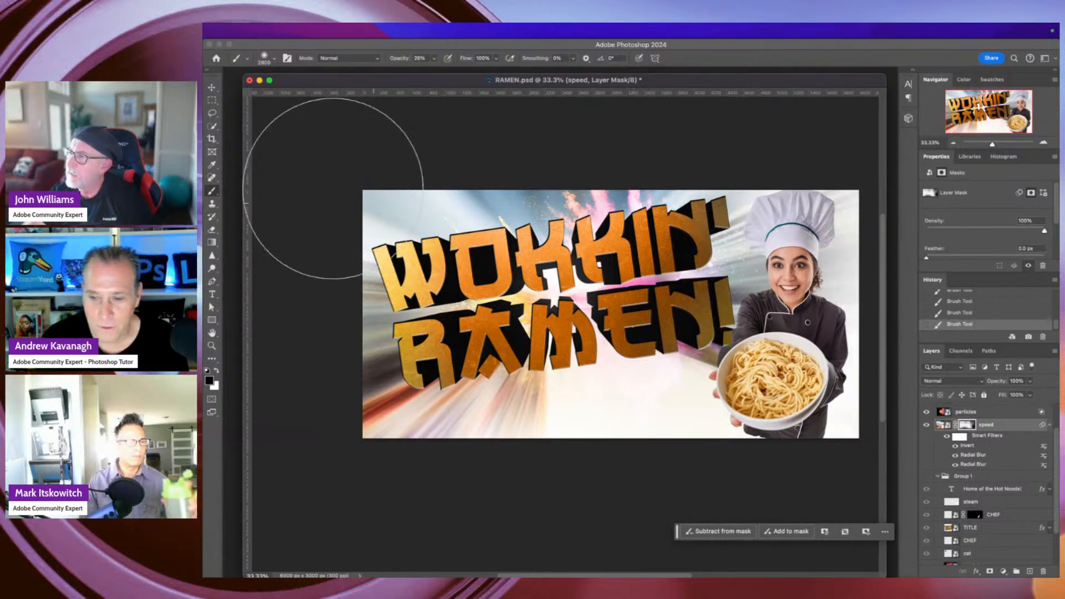
key(v)
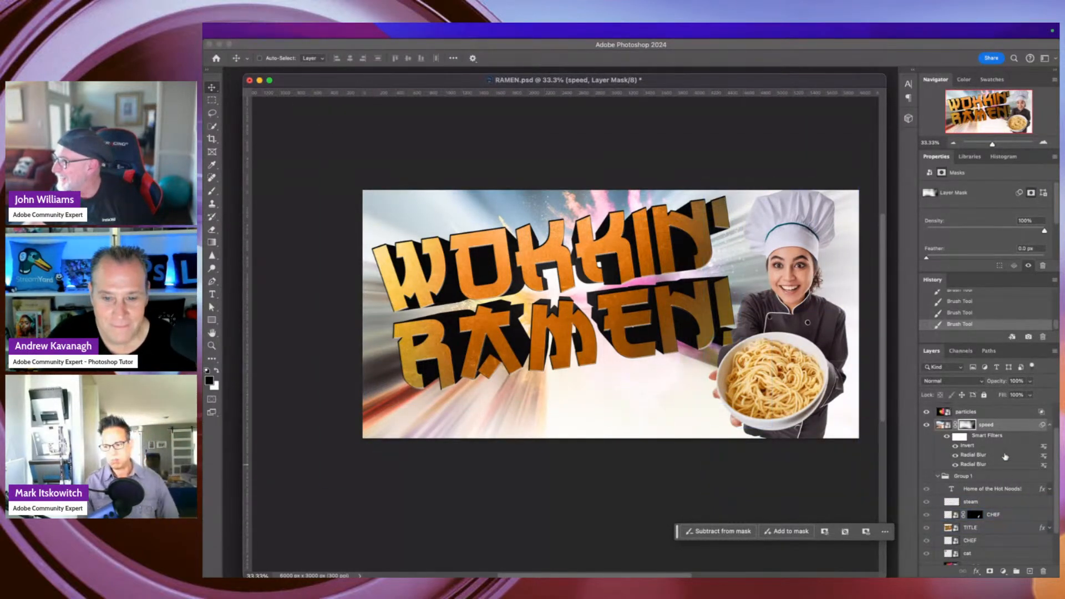
Set the particles layer's blend mode to Normal.
click(1011, 412)
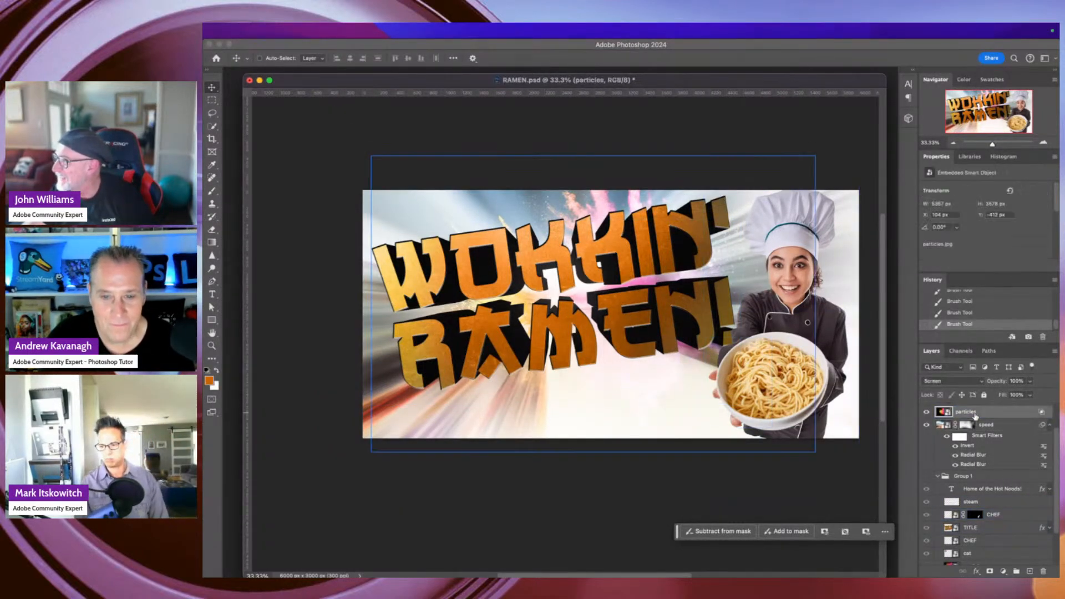
click(985, 383)
click(943, 278)
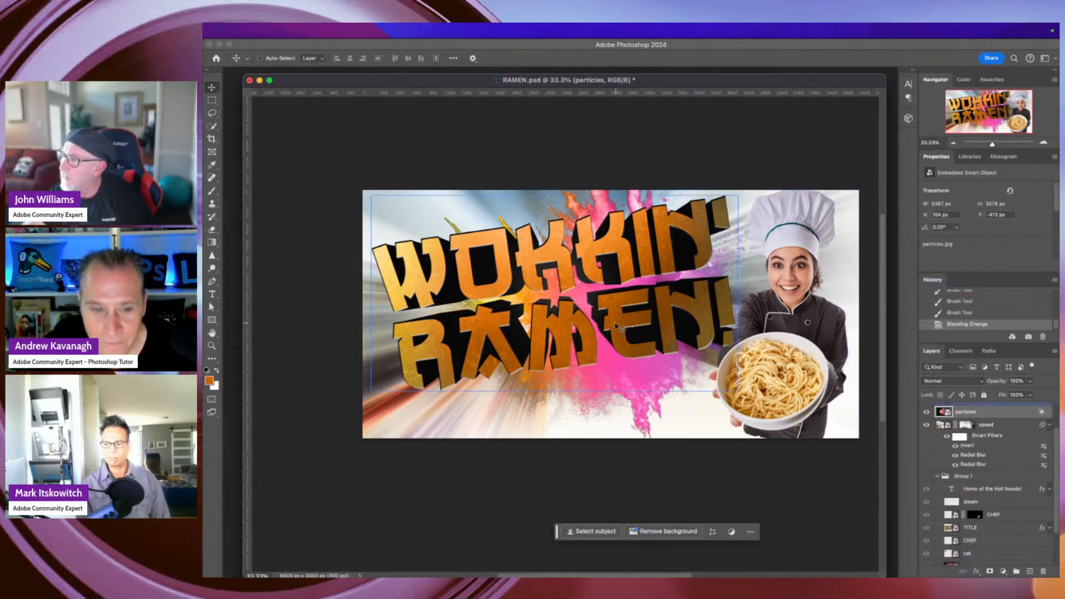
Move the particles burst left behind the title and rotate it about -14.65°.
drag(620, 328, 581, 326)
key(ctrl+t)
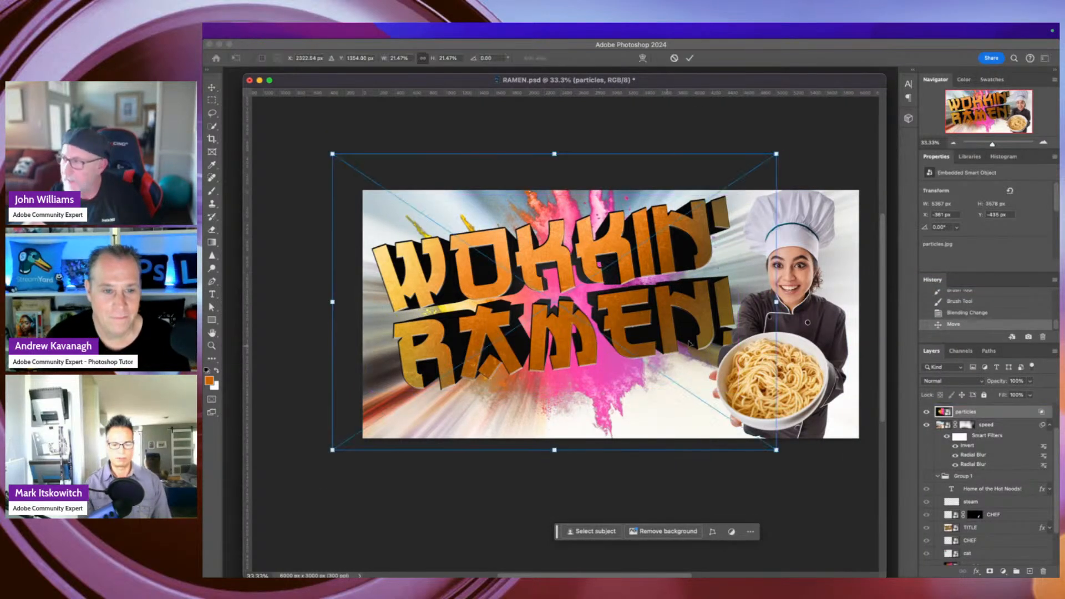
drag(788, 144, 703, 132)
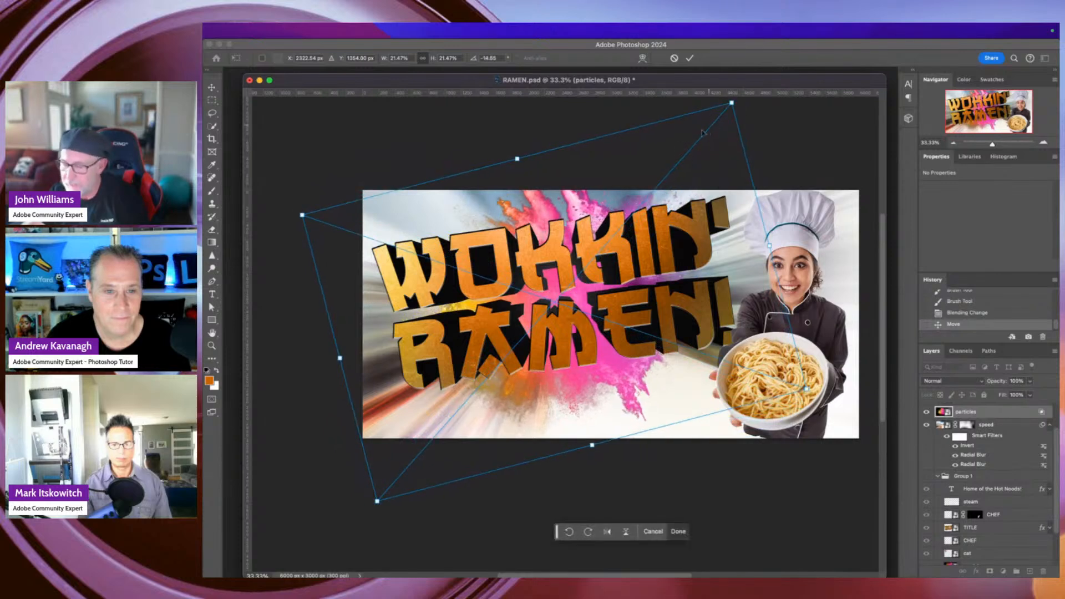
key(Return)
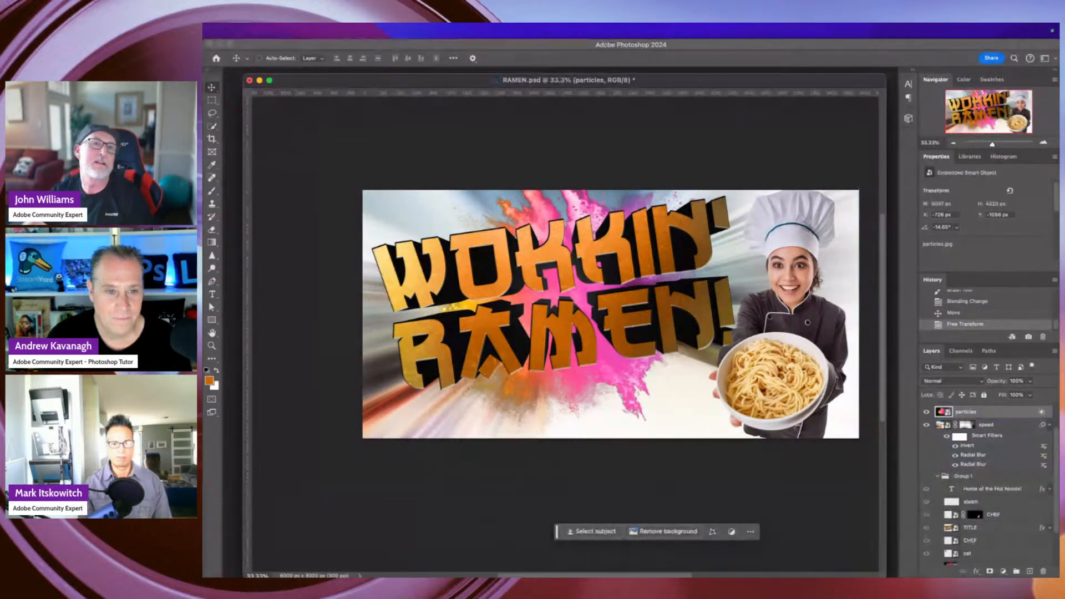
Apply a Zoom Radial Blur at Good quality to the particles layer.
key(super+alt+f)
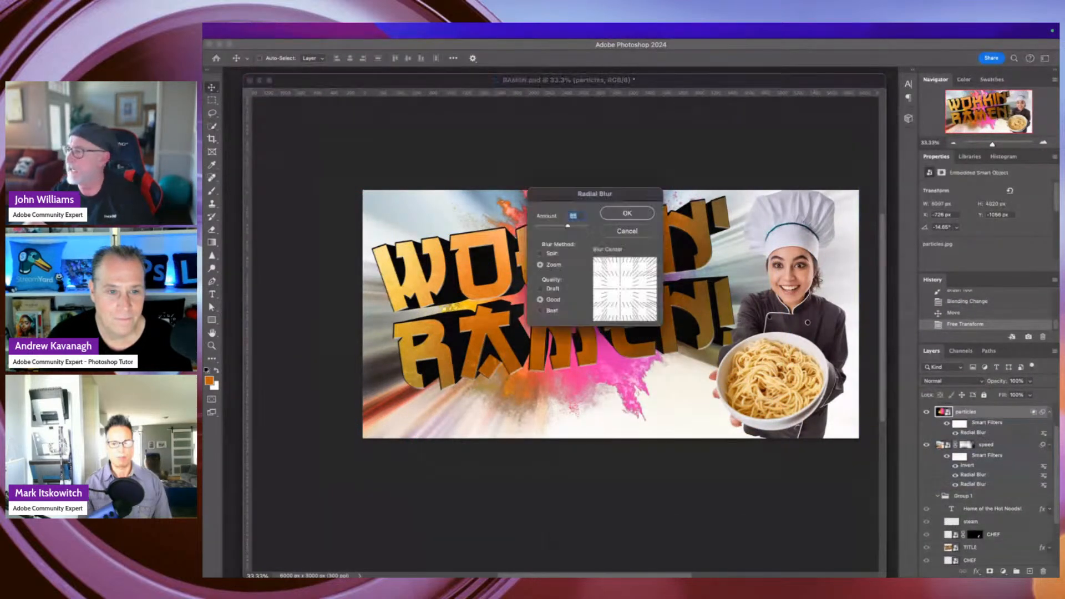
click(640, 215)
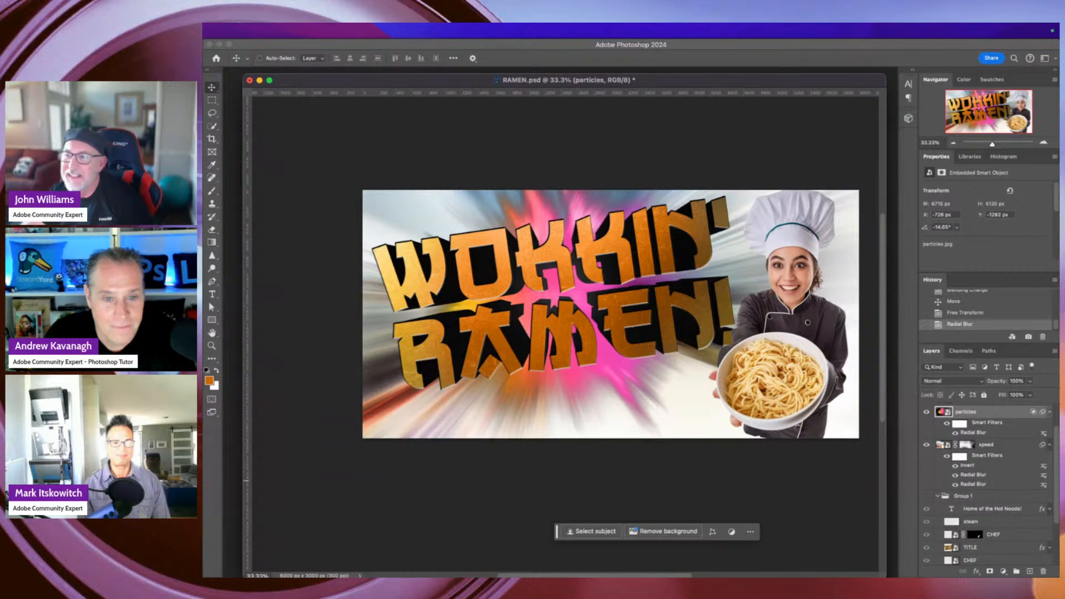
key(super+Tab)
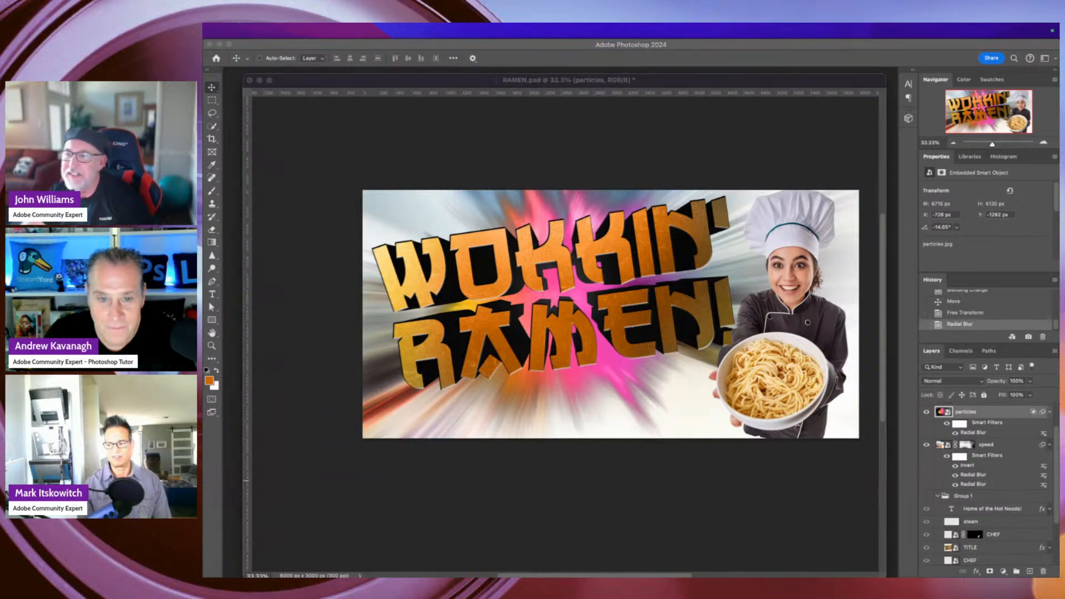
Add a white text line reading "HOME OF THE HOT NOODS!" near the banner's lower edge.
click(210, 378)
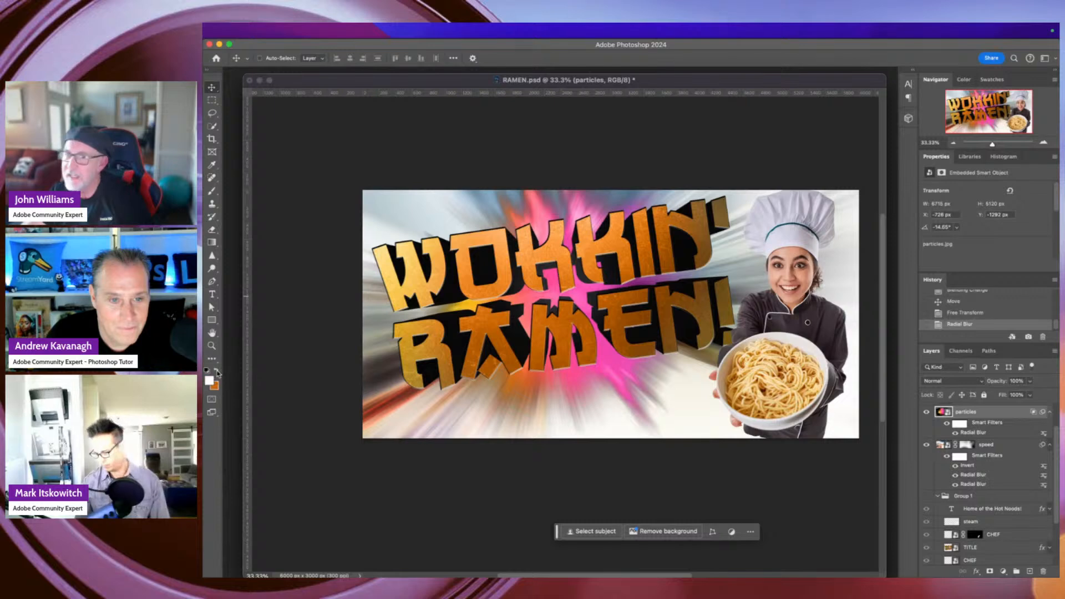
click(443, 412)
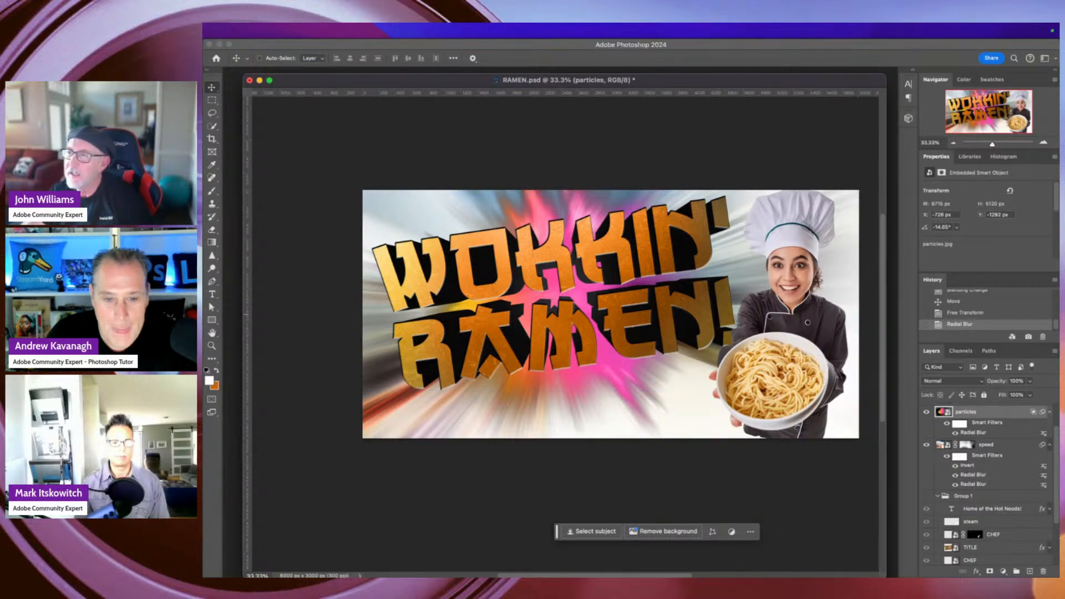
click(212, 294)
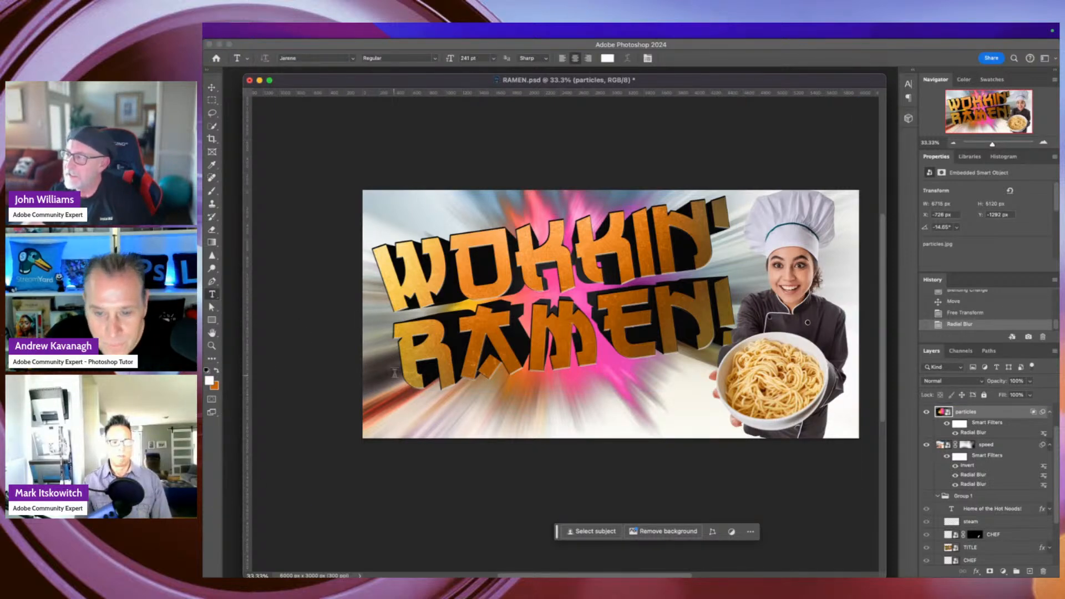
click(440, 417)
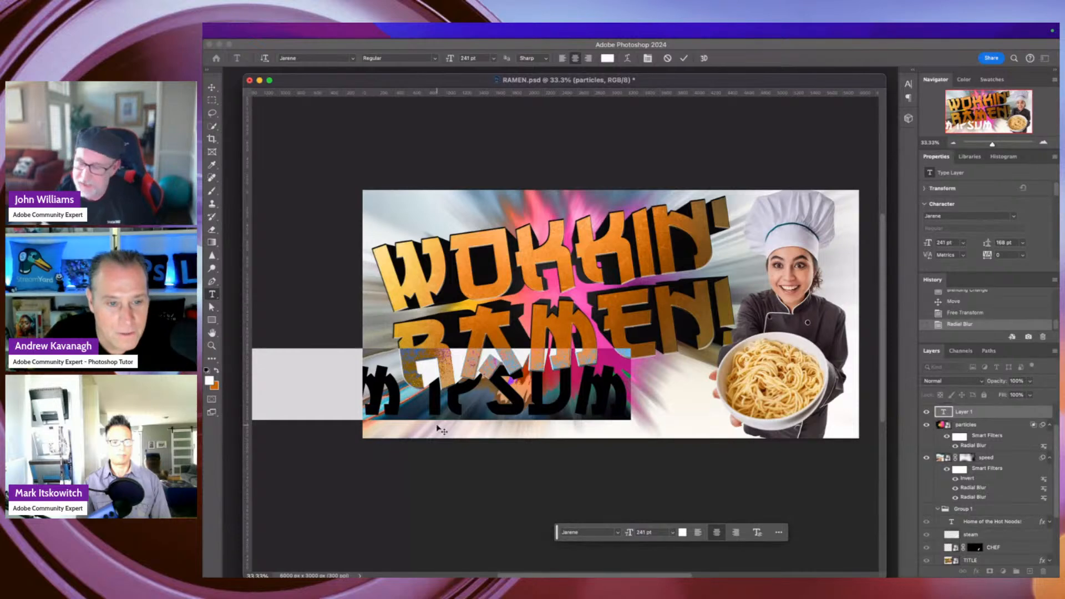
text(UP THE)
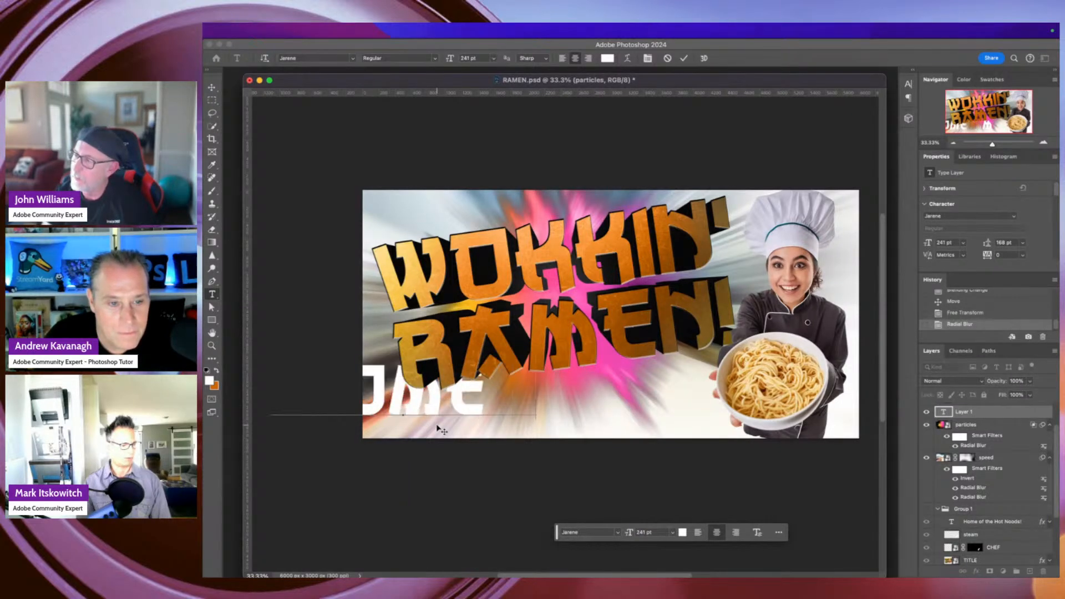
text( HOT NO)
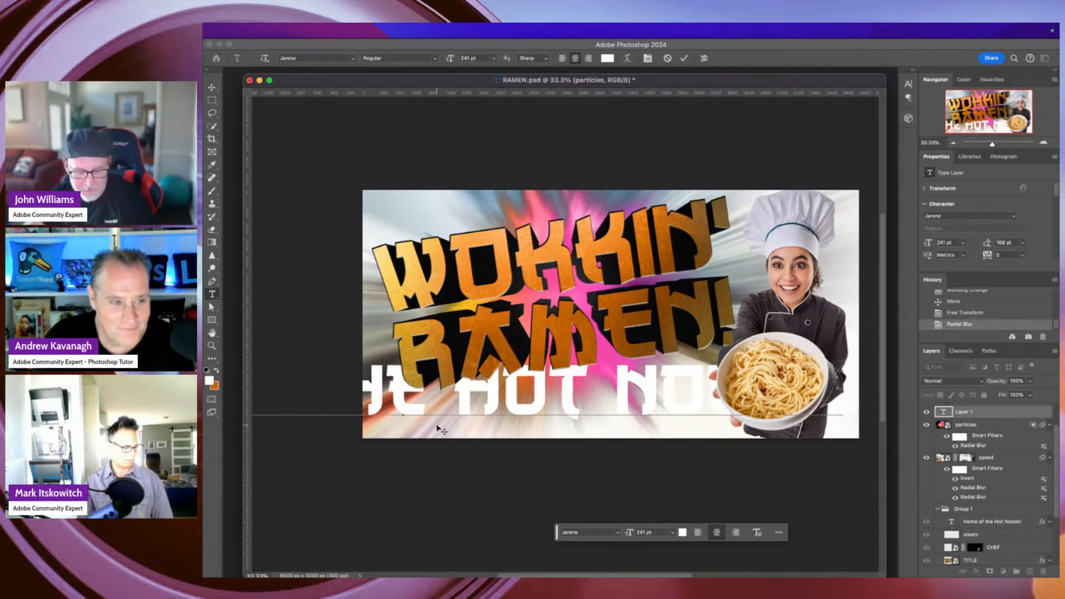
text(ODS!)
key(super+q)
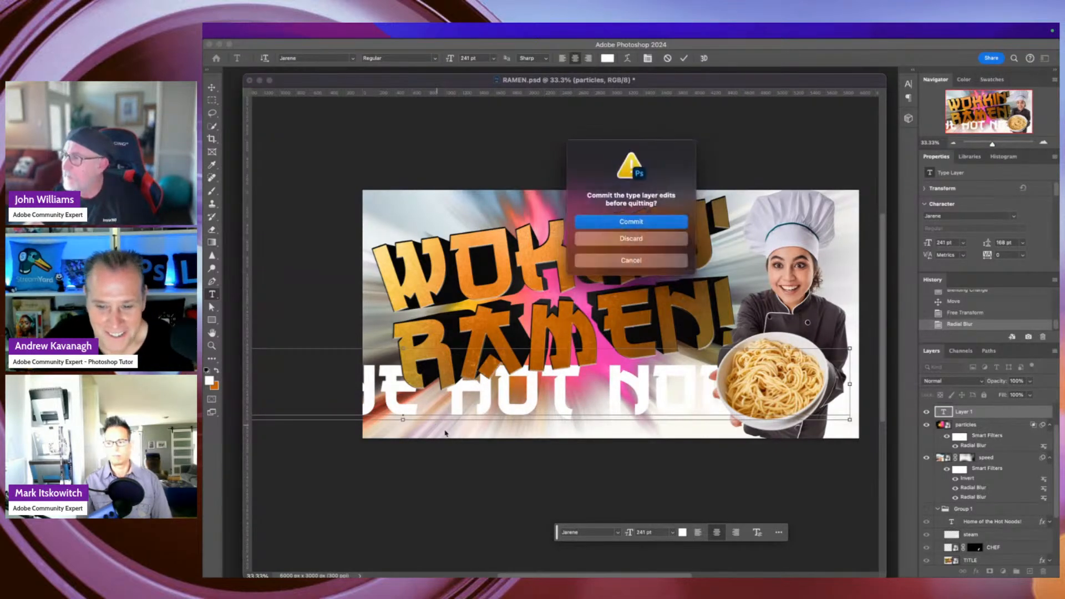
click(648, 260)
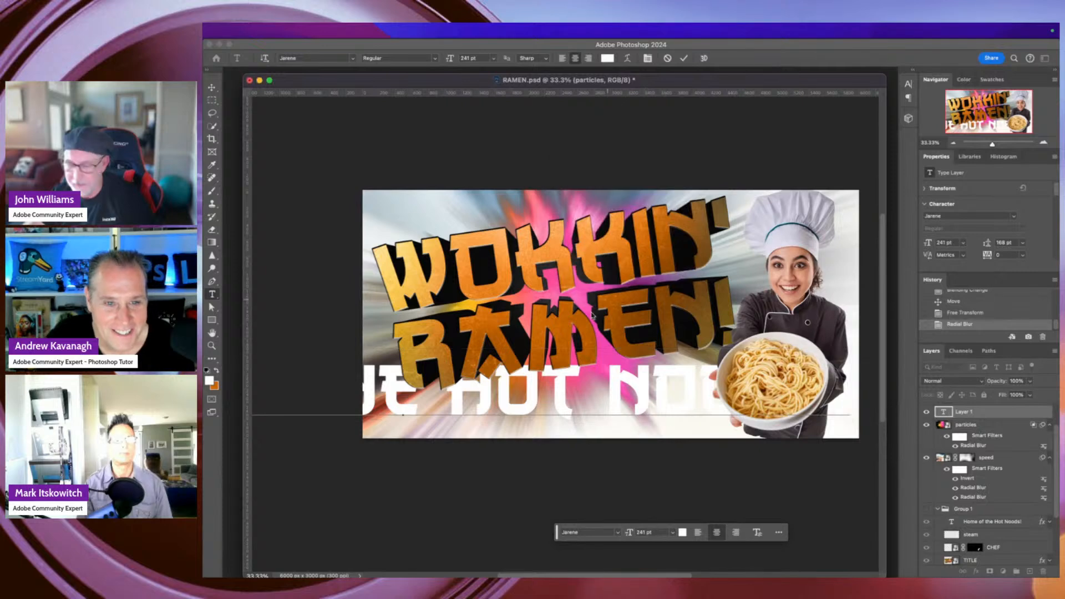
Set the tagline in Yoshio Regular at 63 pt and move it fully onto the banner beneath the title.
double_click(583, 389)
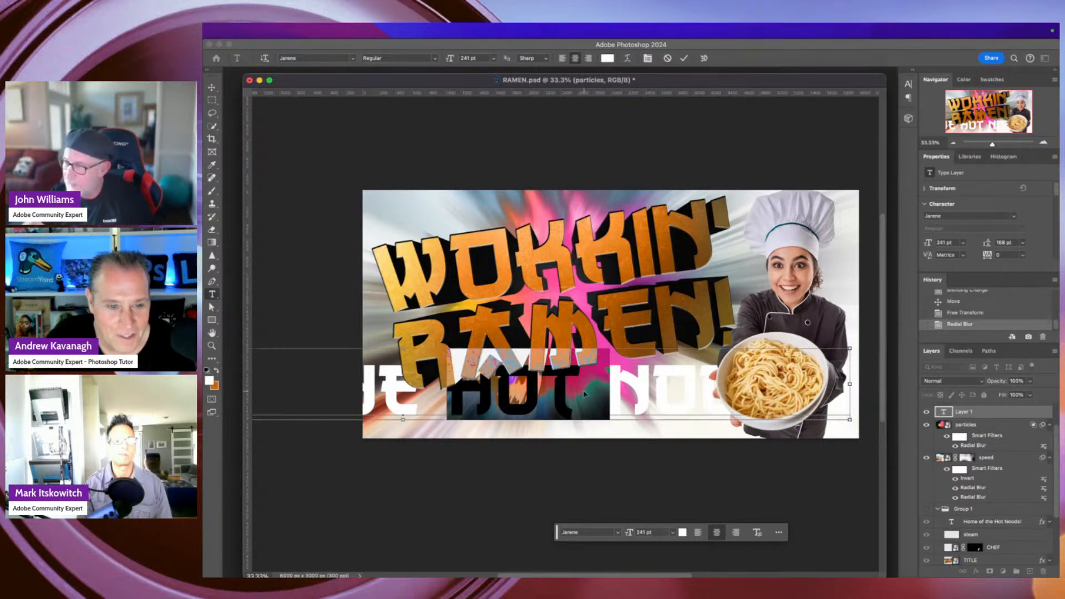
triple_click(583, 388)
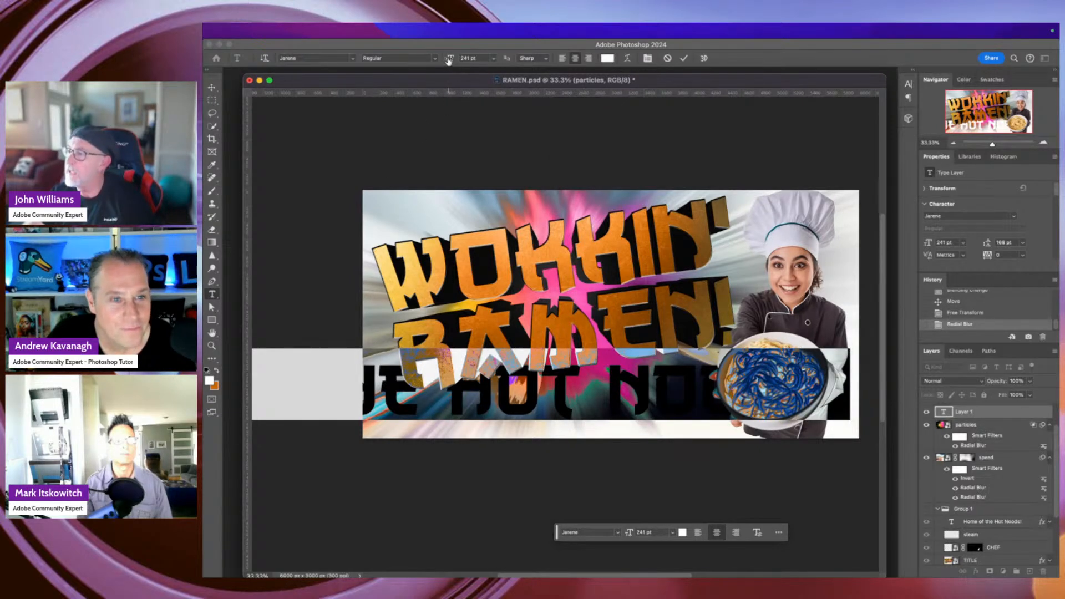
drag(448, 60, 332, 86)
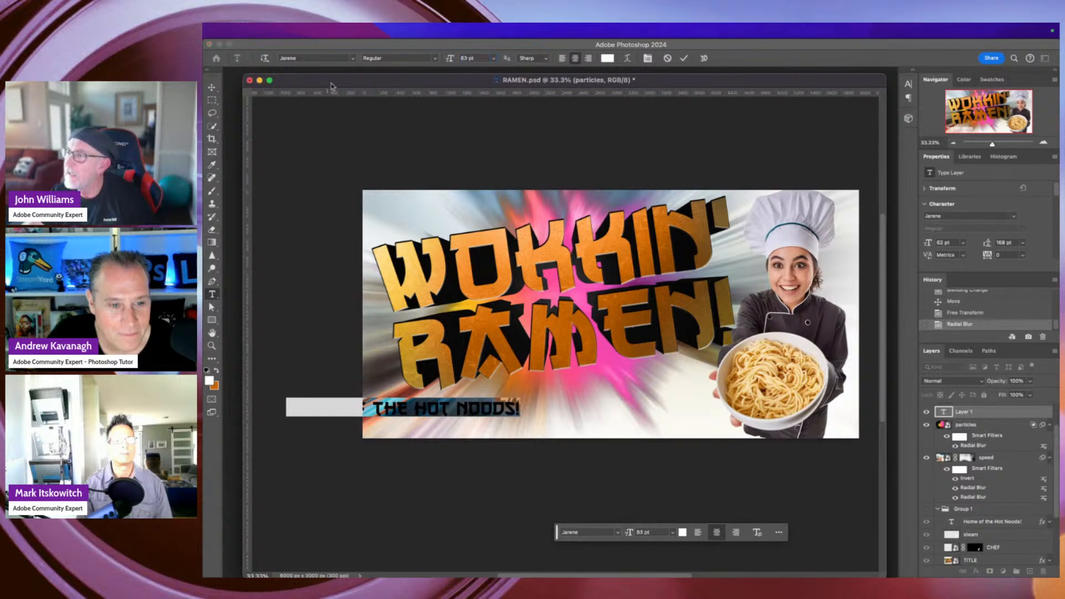
click(352, 58)
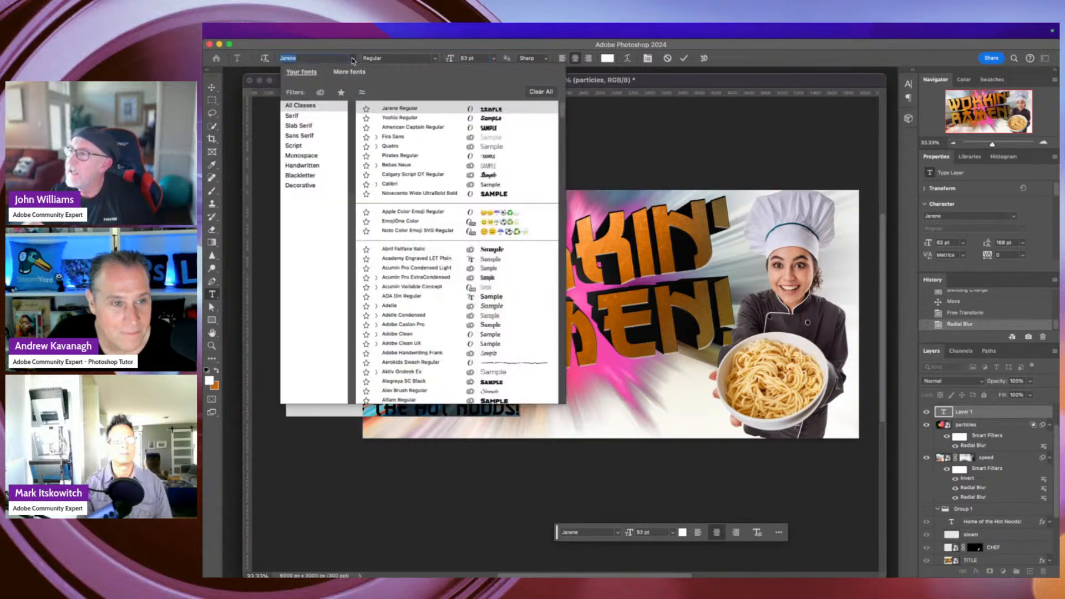
click(399, 119)
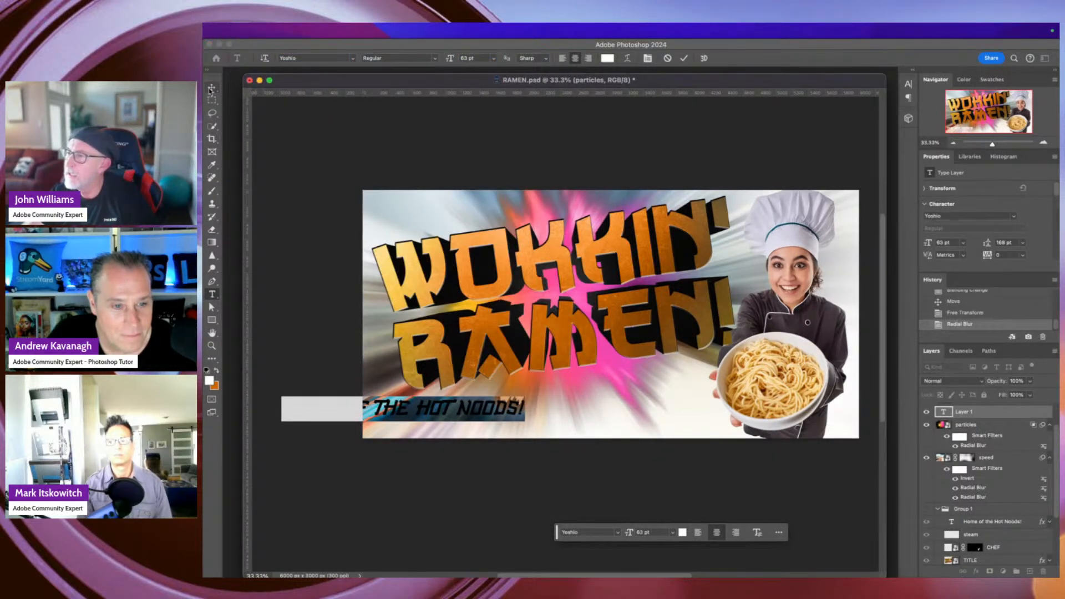
click(211, 87)
drag(488, 420, 667, 410)
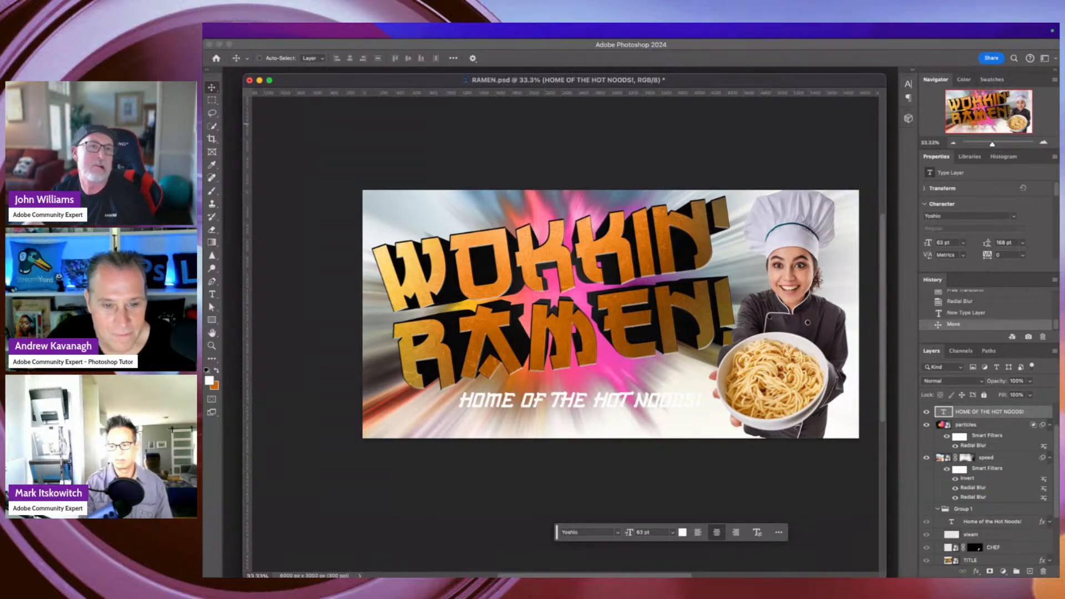
Apply the stacked Drop Shadow effects to the tagline, enabling all ten entries except the second and third.
click(977, 571)
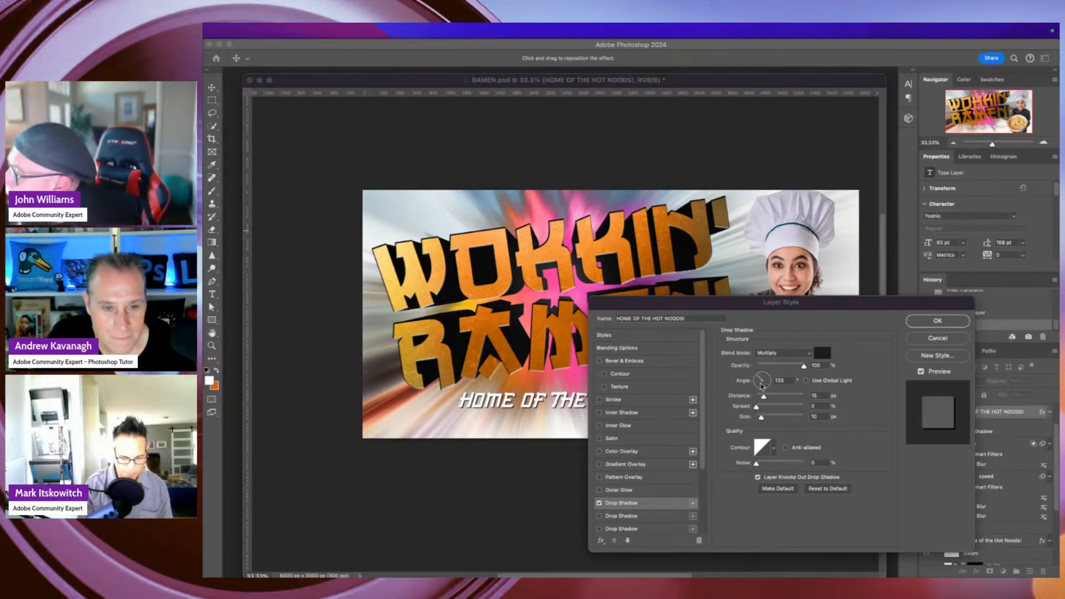
click(761, 381)
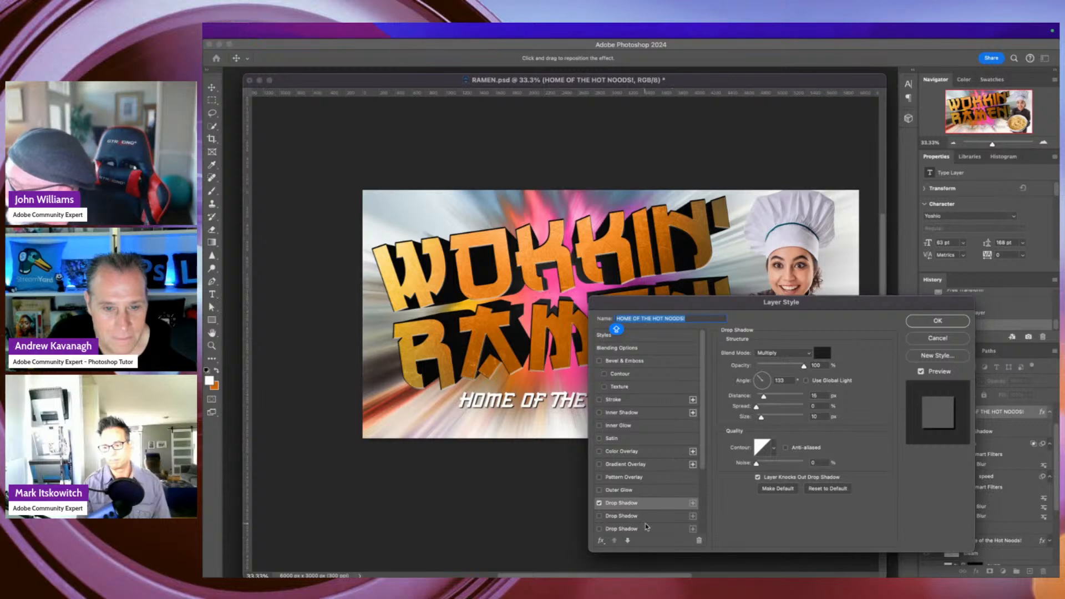
scroll(705, 460, down, 3)
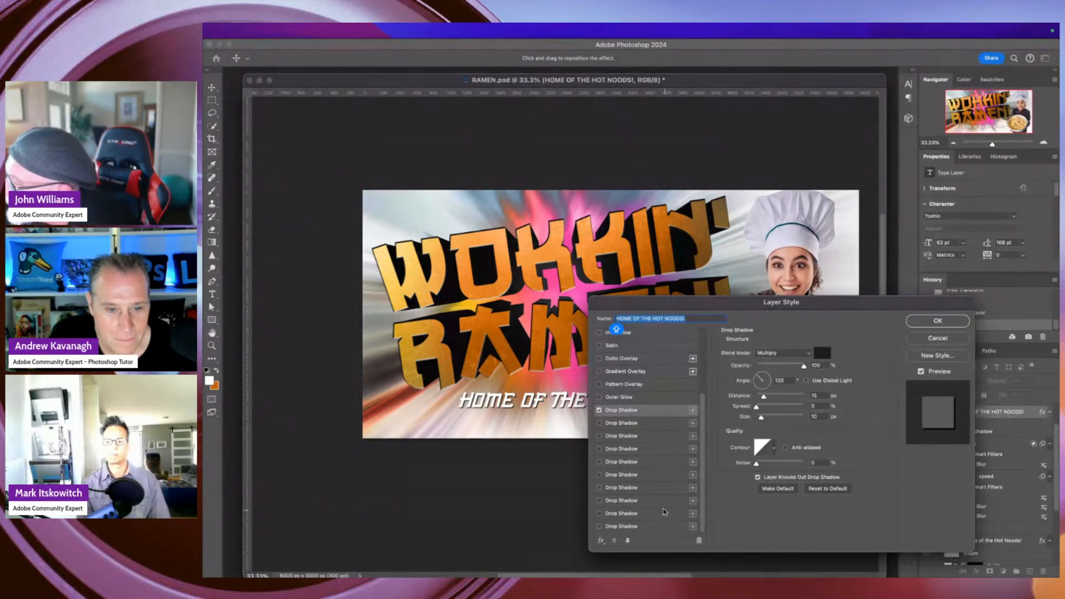
click(599, 423)
click(599, 436)
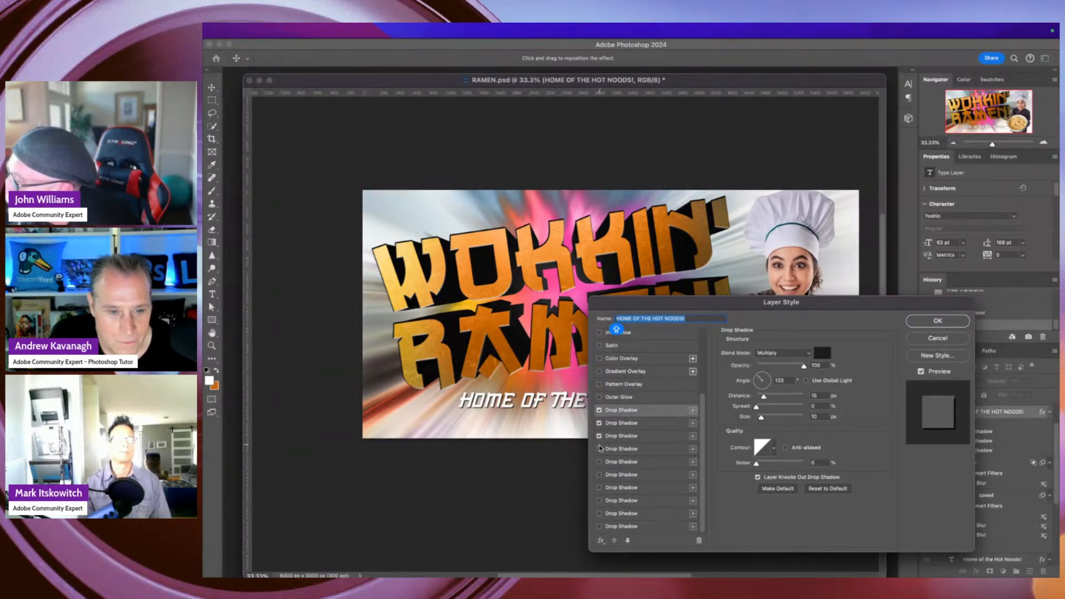
click(599, 449)
click(600, 461)
click(600, 474)
click(600, 487)
click(599, 501)
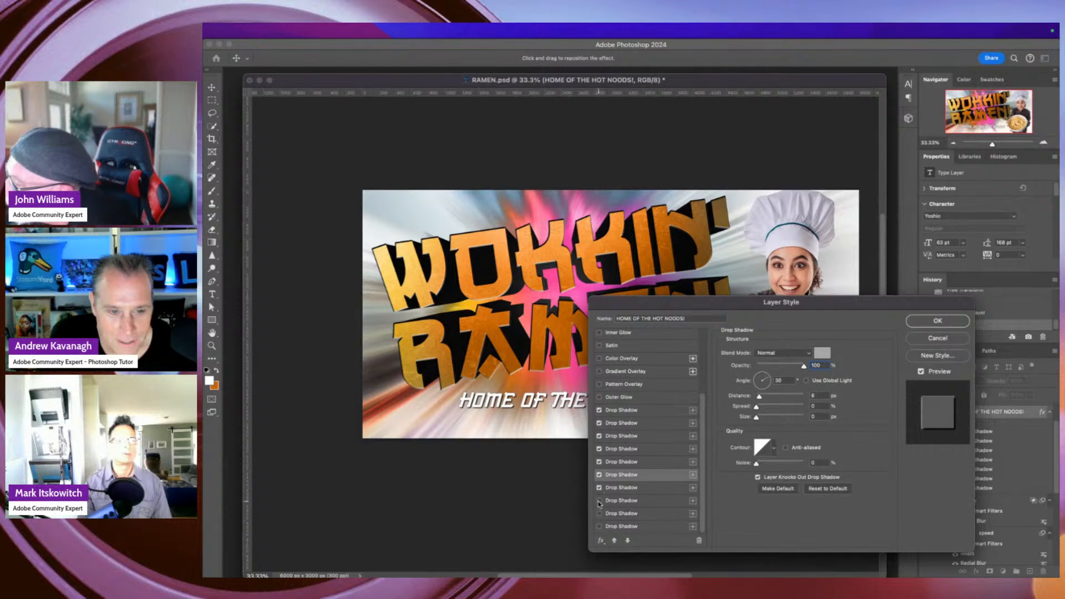
click(599, 513)
click(599, 526)
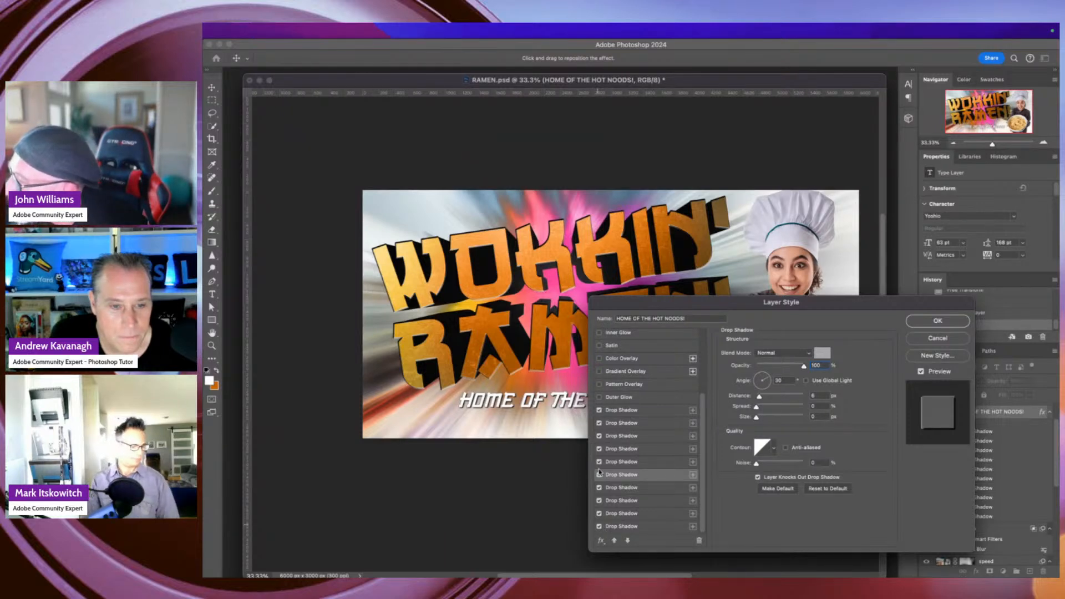
click(600, 435)
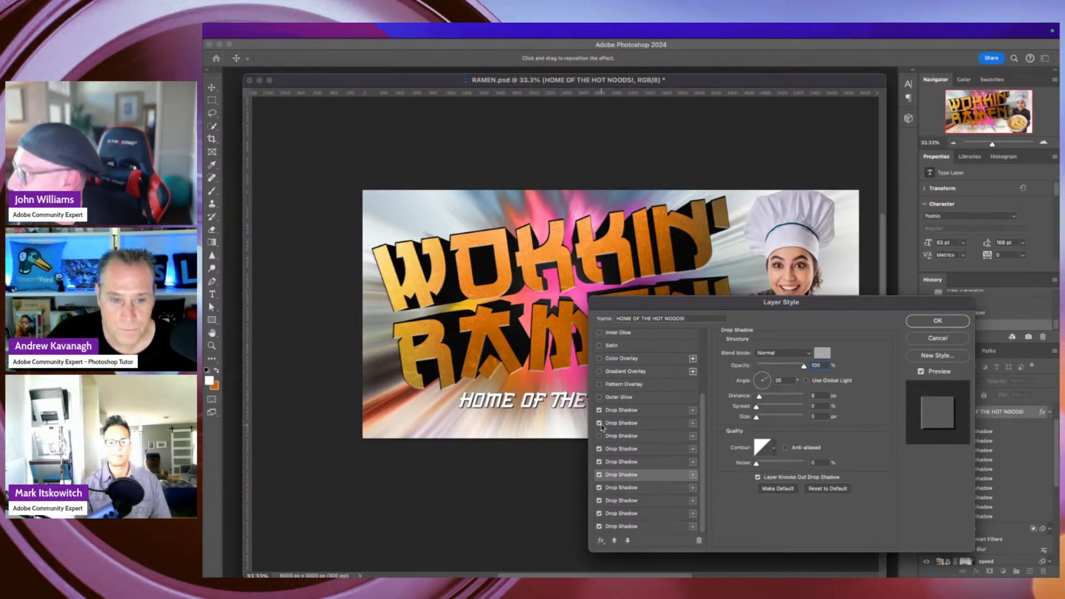
key(Return)
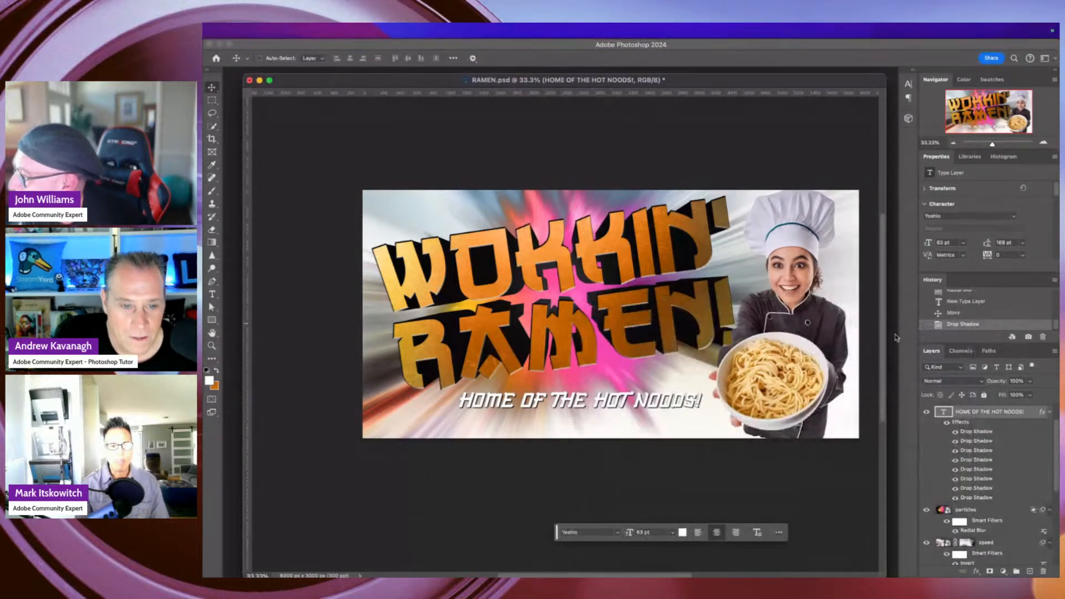
Rotate the tagline counterclockwise to follow the title's upward slope and move it closer beneath the title.
key(ctrl+t)
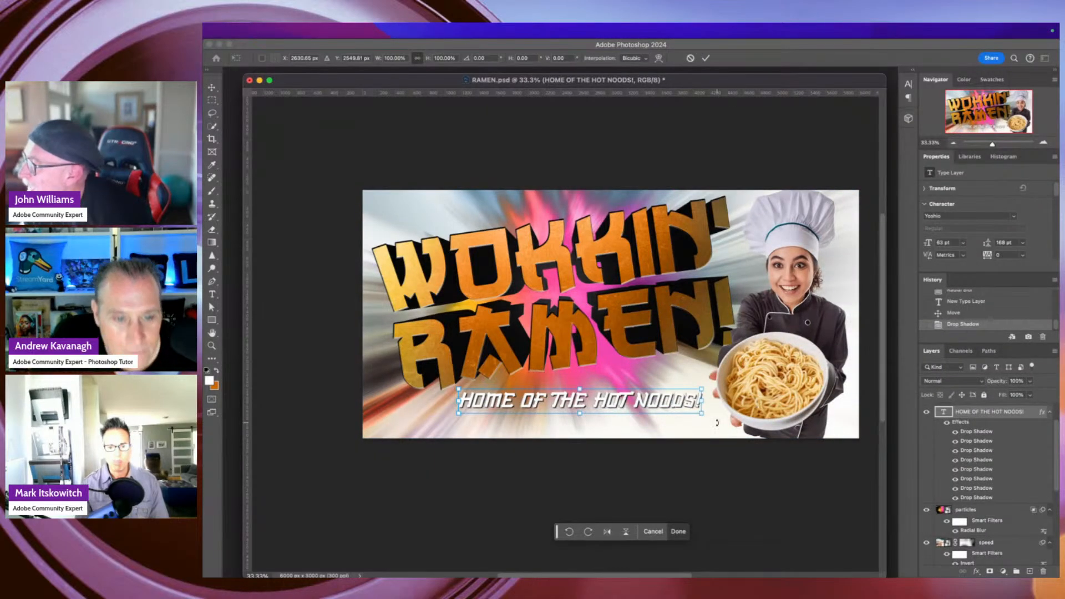
drag(717, 423, 741, 406)
mouse_move(671, 394)
mouse_down()
mouse_move(675, 355)
mouse_move(717, 380)
mouse_move(672, 367)
mouse_move(673, 376)
mouse_up()
key(Return)
Enlarge the tagline to about 72.8 pt and reposition it under RAMEN!, just beside the noodle bowl.
key(ctrl+t)
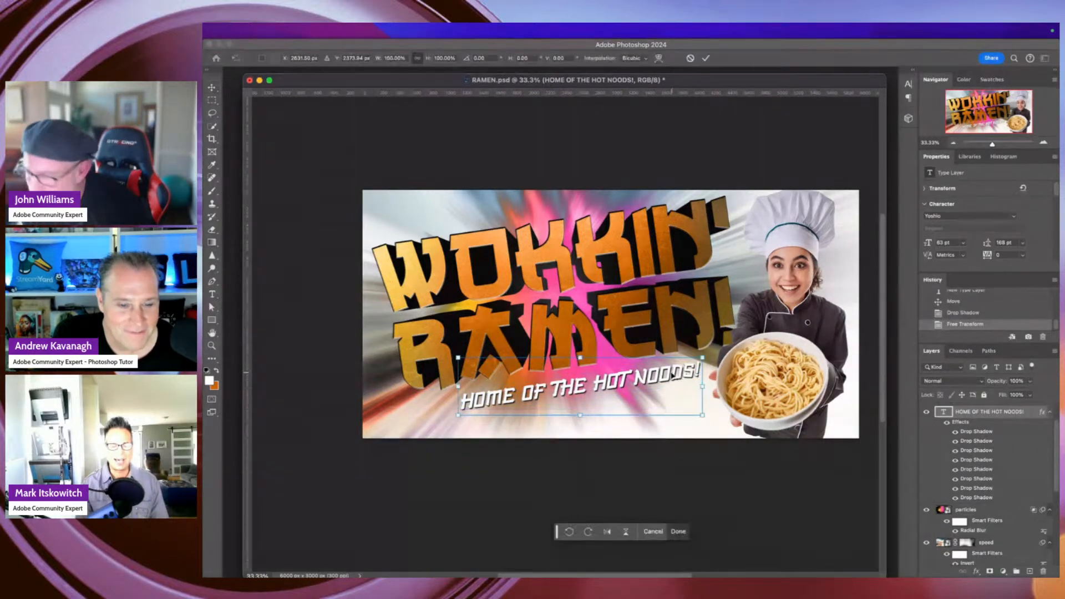
drag(458, 415, 420, 424)
drag(606, 396, 627, 390)
key(Return)
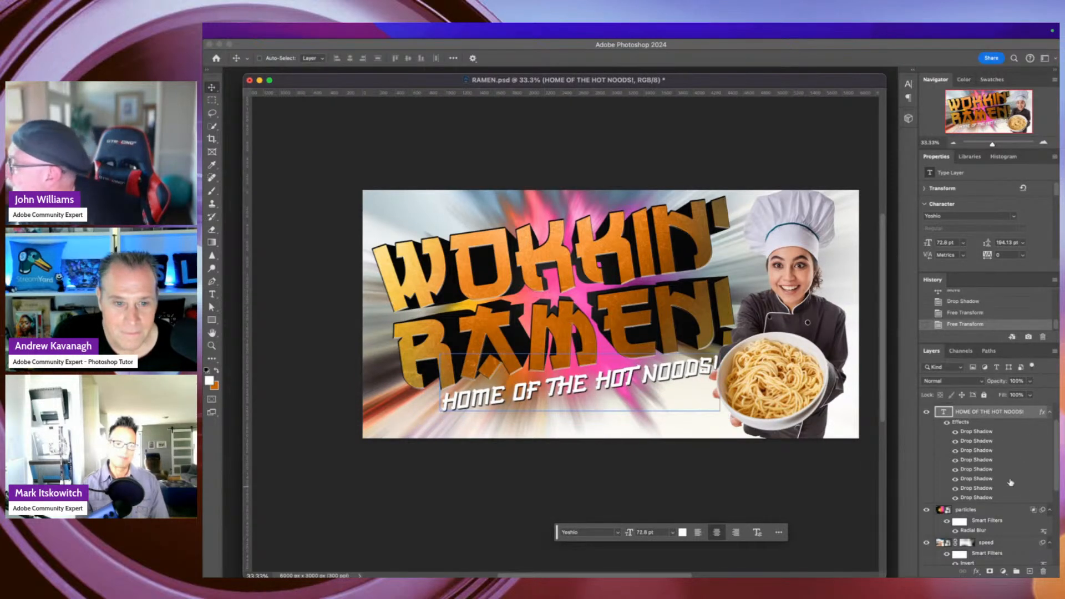
Reorder the tagline layer above the masked CHEF layer and collapse its list of effects.
scroll(1010, 483, up, 3)
drag(963, 448, 976, 422)
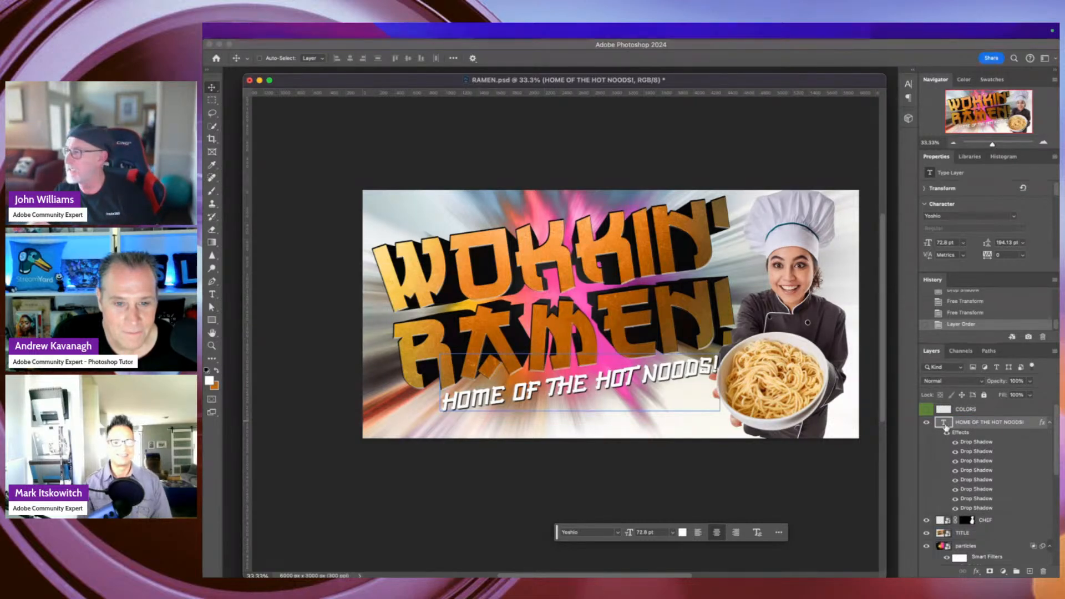
click(1049, 423)
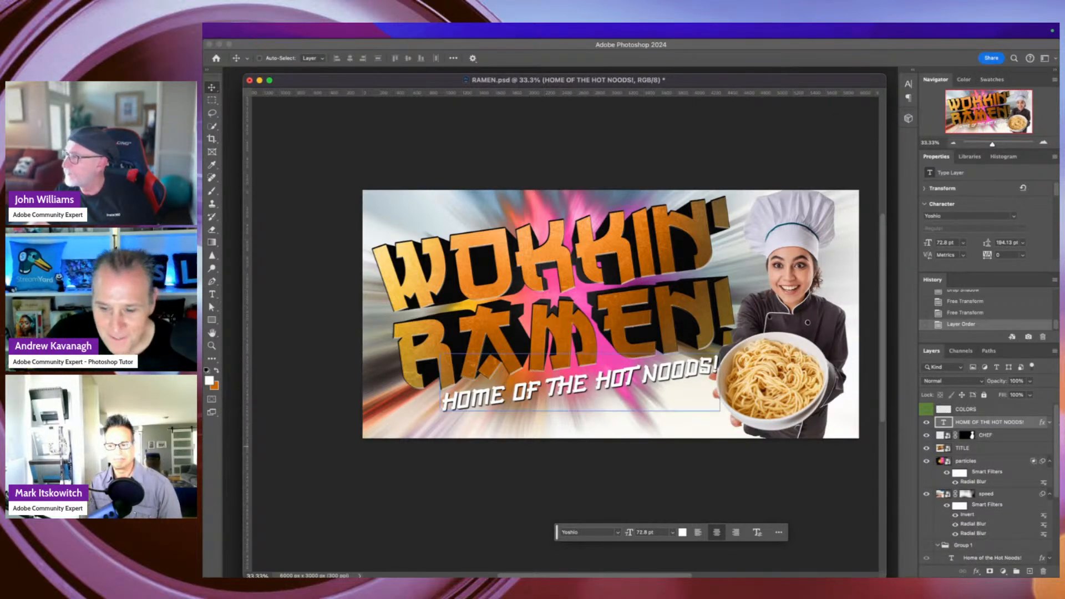
Give the TITLE layer a white Outer Glow in Screen mode with 72% opacity and a 172 px size.
click(971, 451)
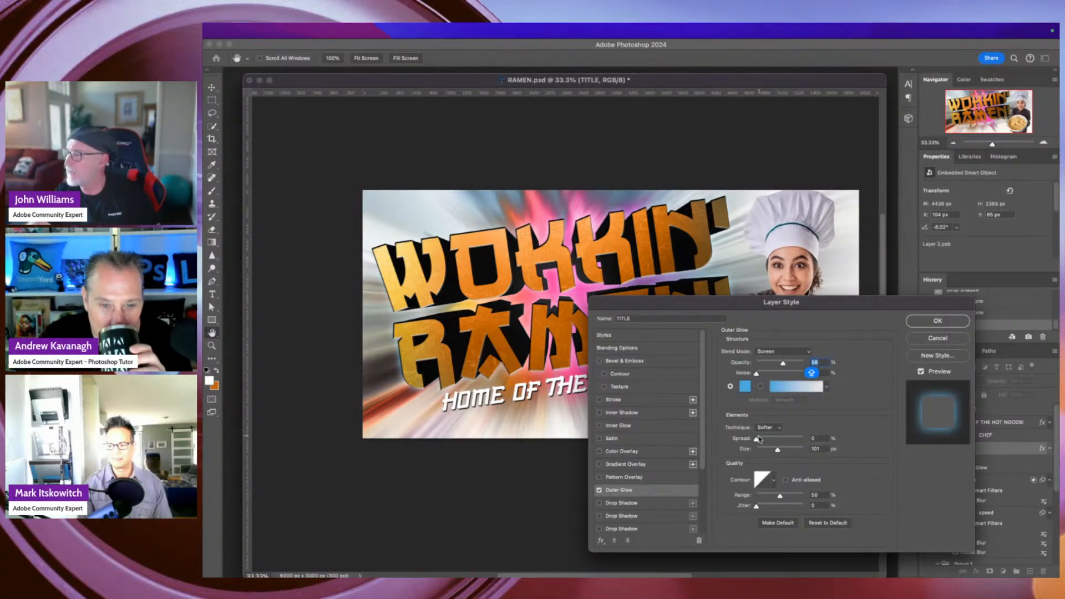
click(749, 390)
click(366, 359)
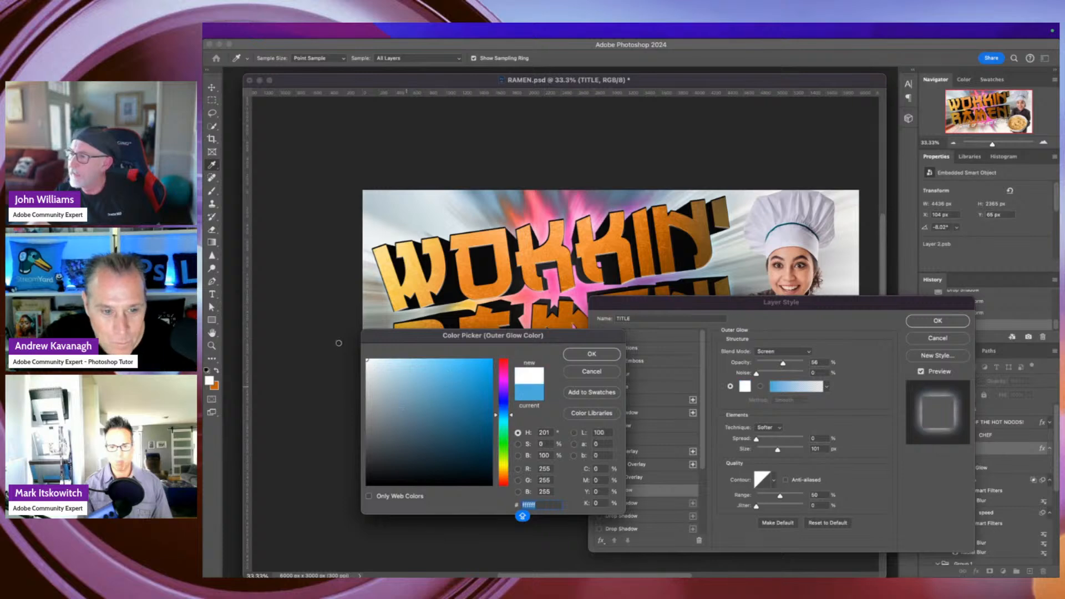
click(605, 358)
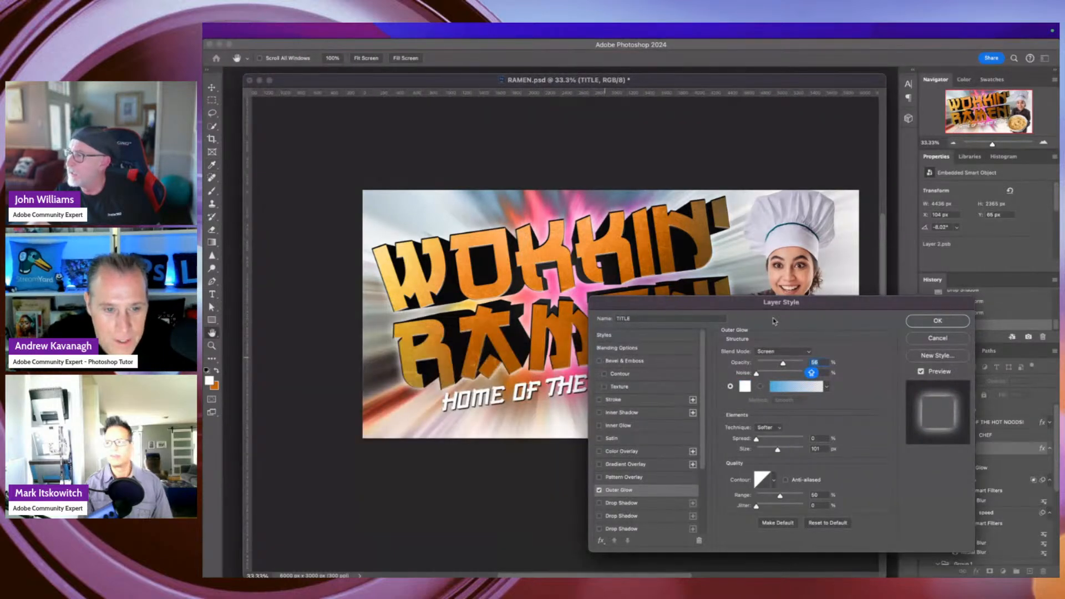
drag(743, 314, 768, 339)
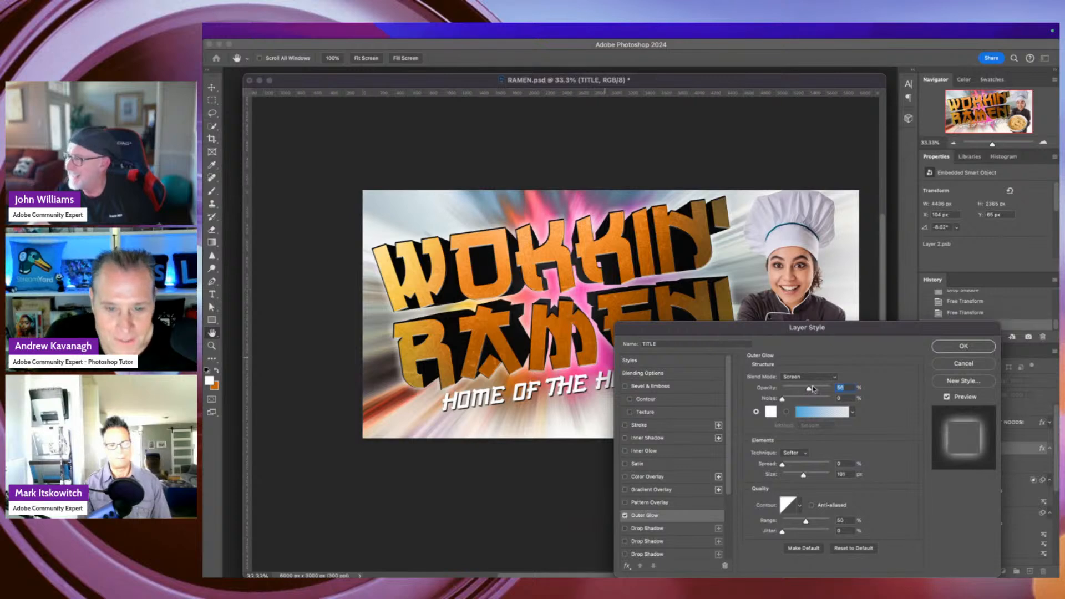
drag(812, 389, 815, 391)
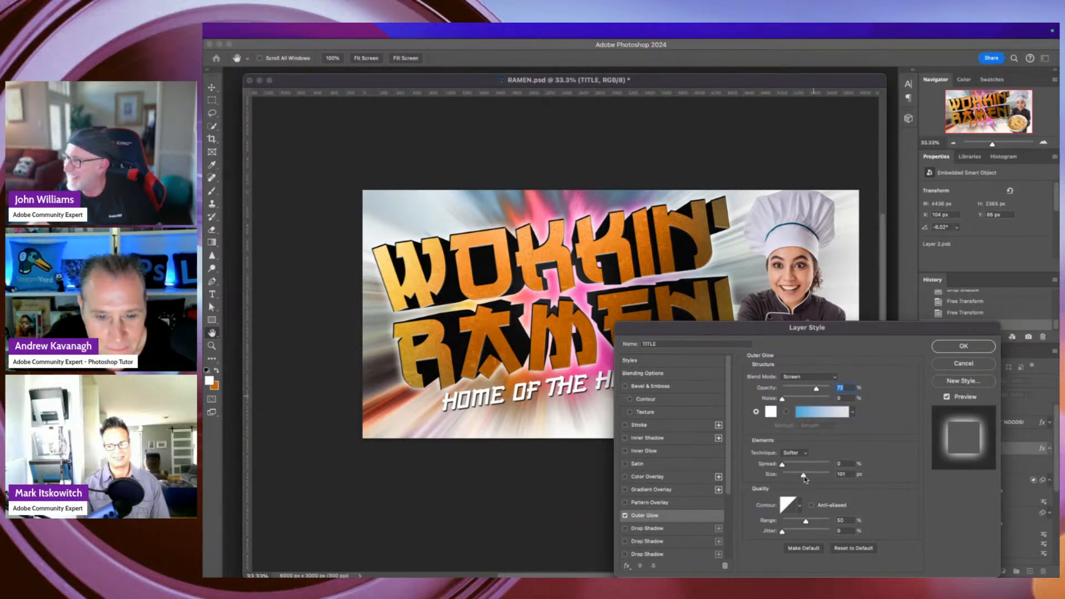
drag(805, 480, 817, 476)
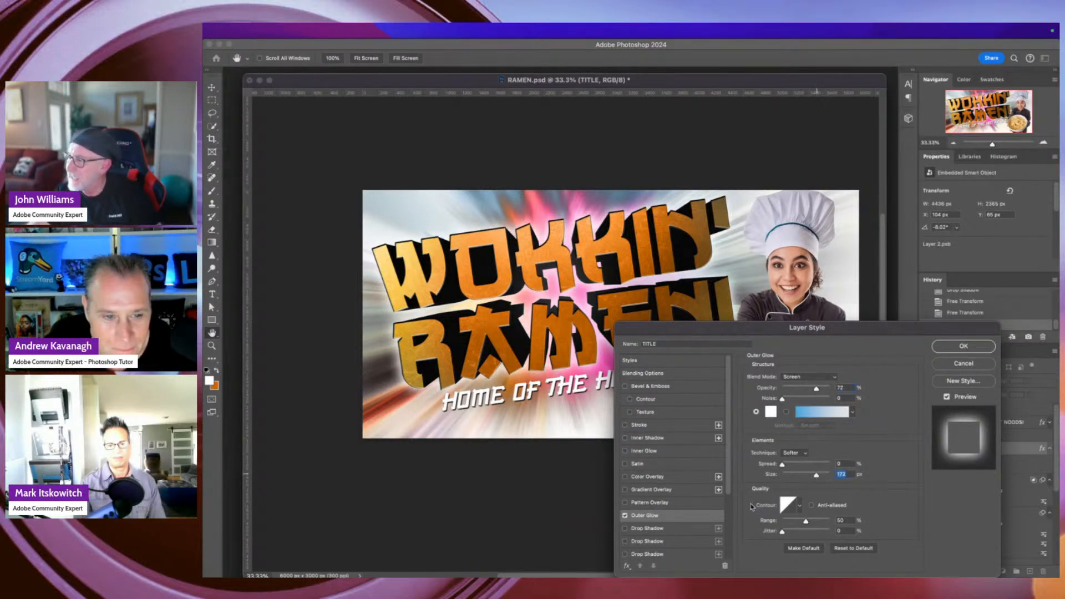
Add a white Inner Glow to the TITLE layer alongside its Outer Glow and apply the layer style.
click(628, 452)
click(646, 451)
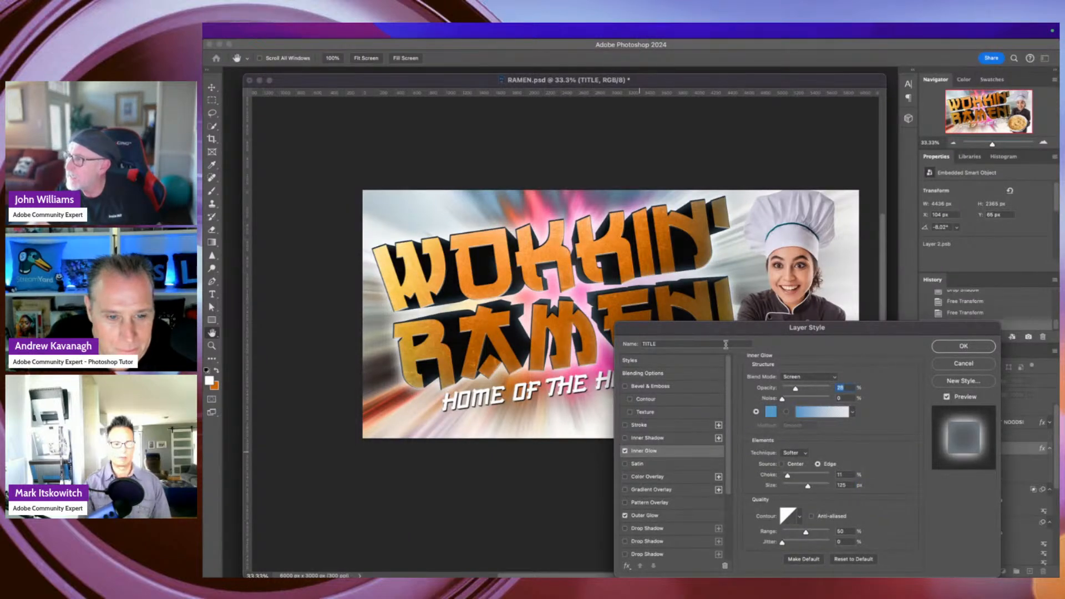
drag(725, 333, 782, 374)
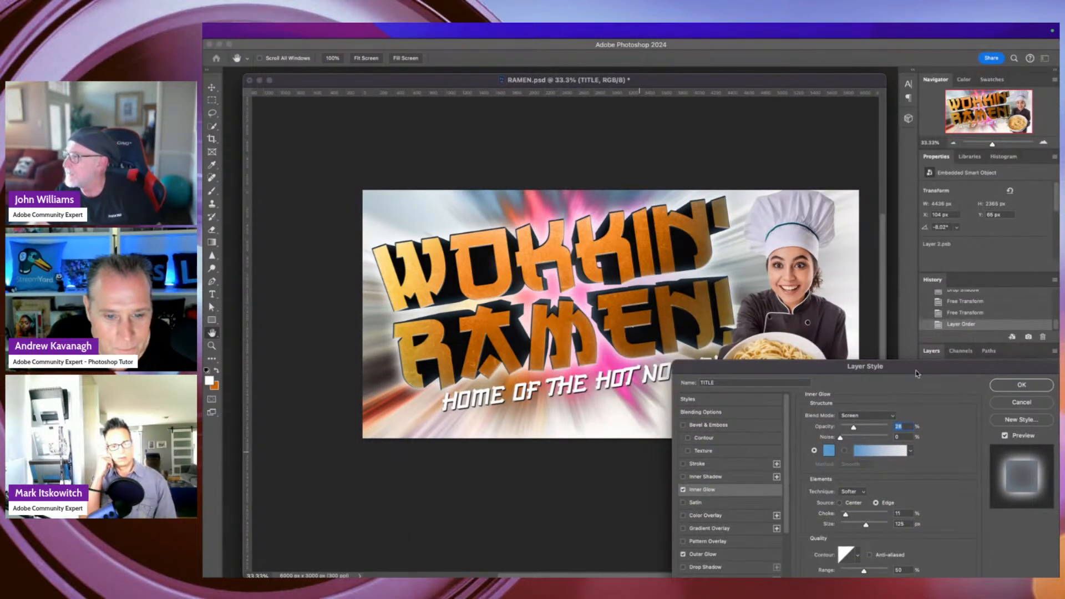
click(831, 449)
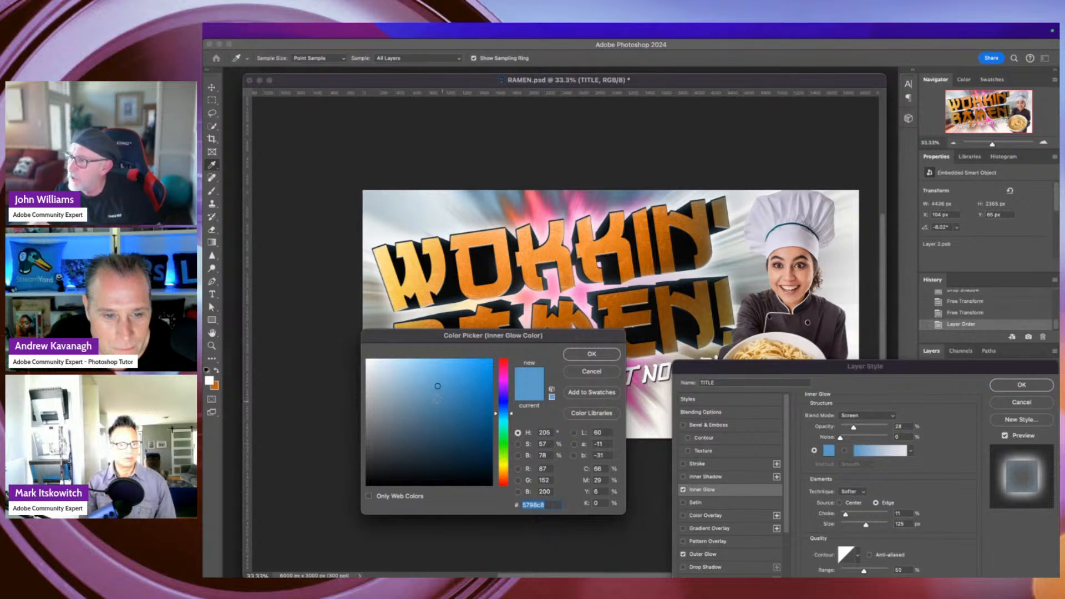
click(367, 359)
click(592, 354)
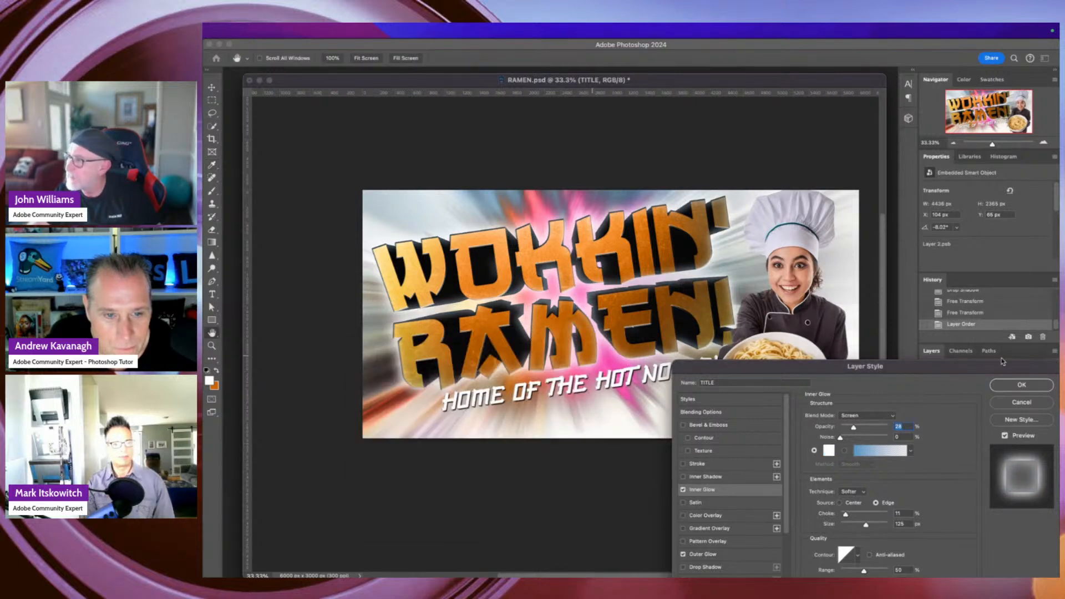
click(1021, 385)
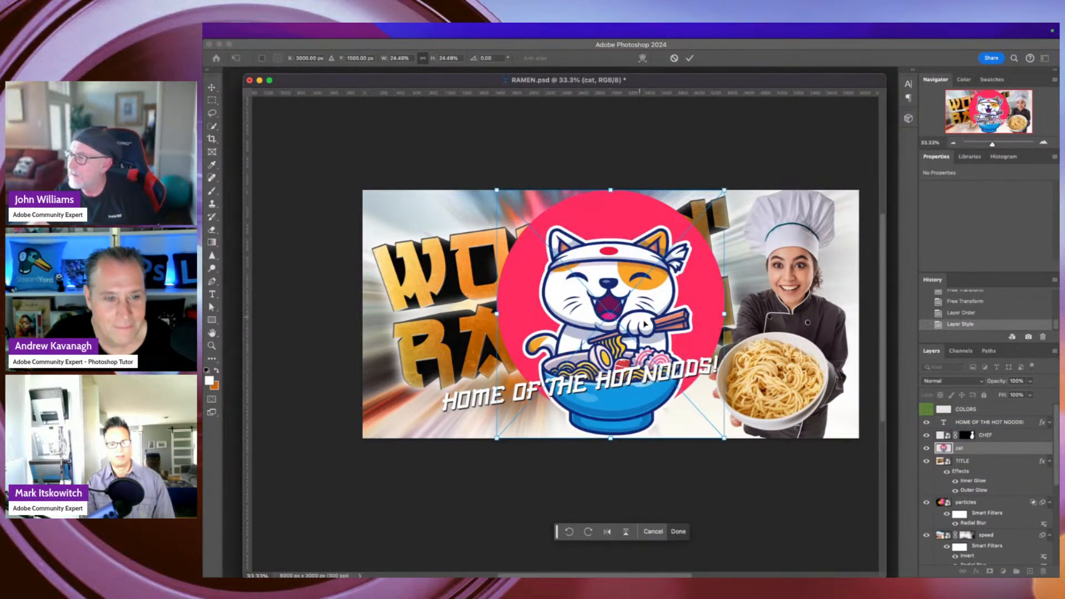
Shrink the placed cat logo into the banner's upper-left corner, tucked behind the title with its layer ordered directly below particles.
drag(727, 439, 478, 254)
key(Return)
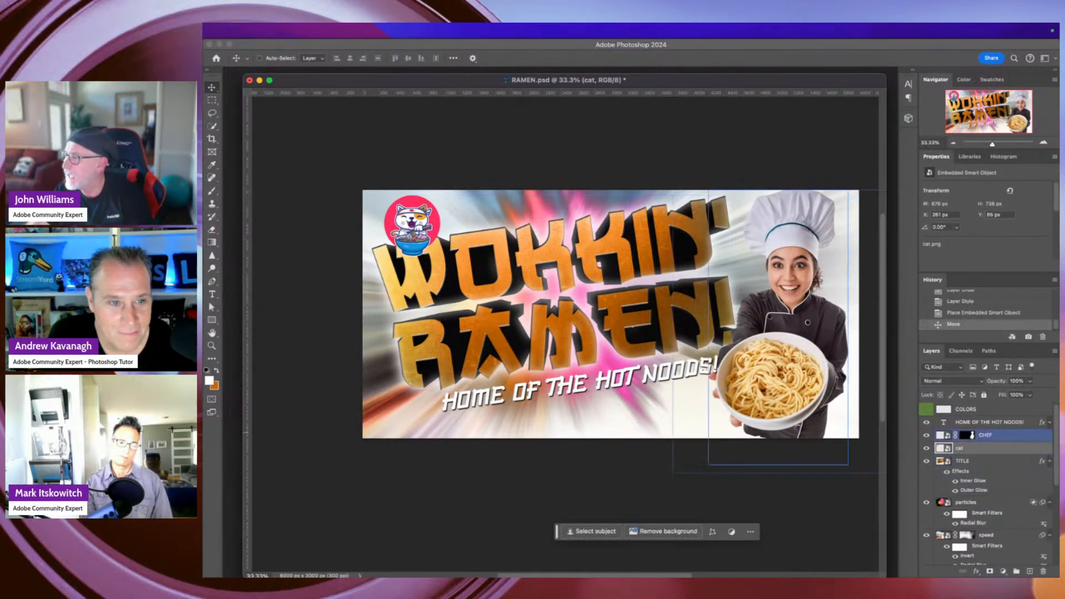
click(985, 423)
drag(985, 429, 980, 531)
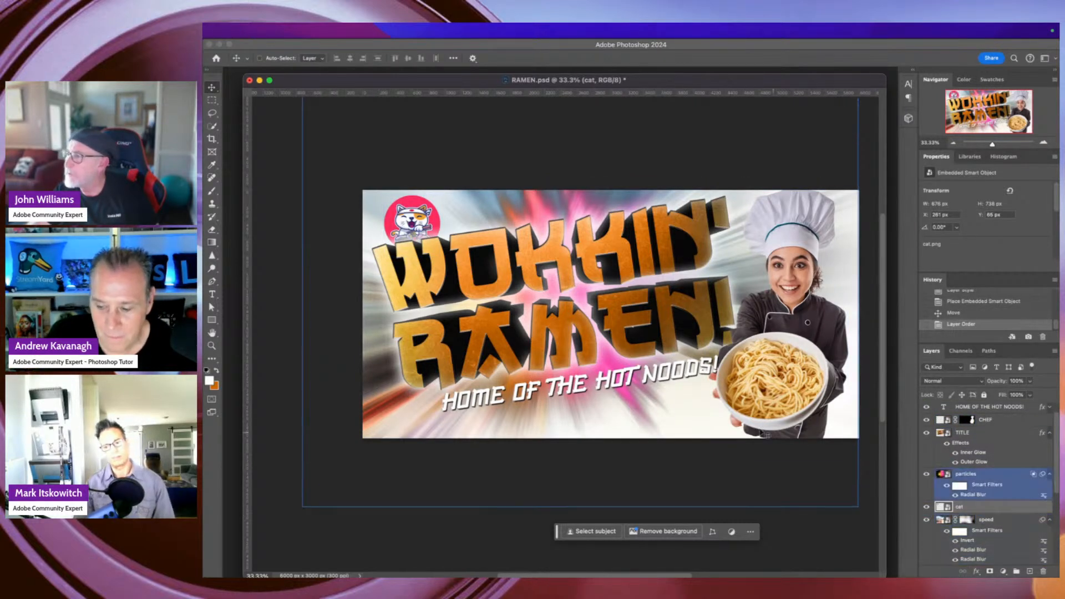
drag(658, 382, 660, 391)
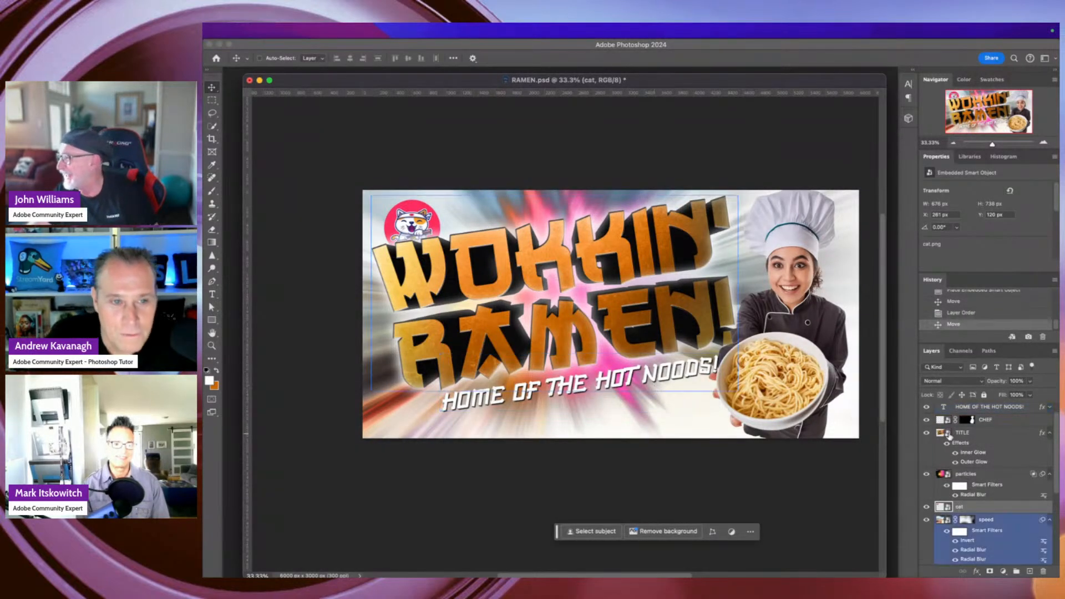
Shift the TITLE and tagline layers together slightly down and to the right, and move the chef slightly toward the banner's right edge.
click(989, 423)
click(992, 519)
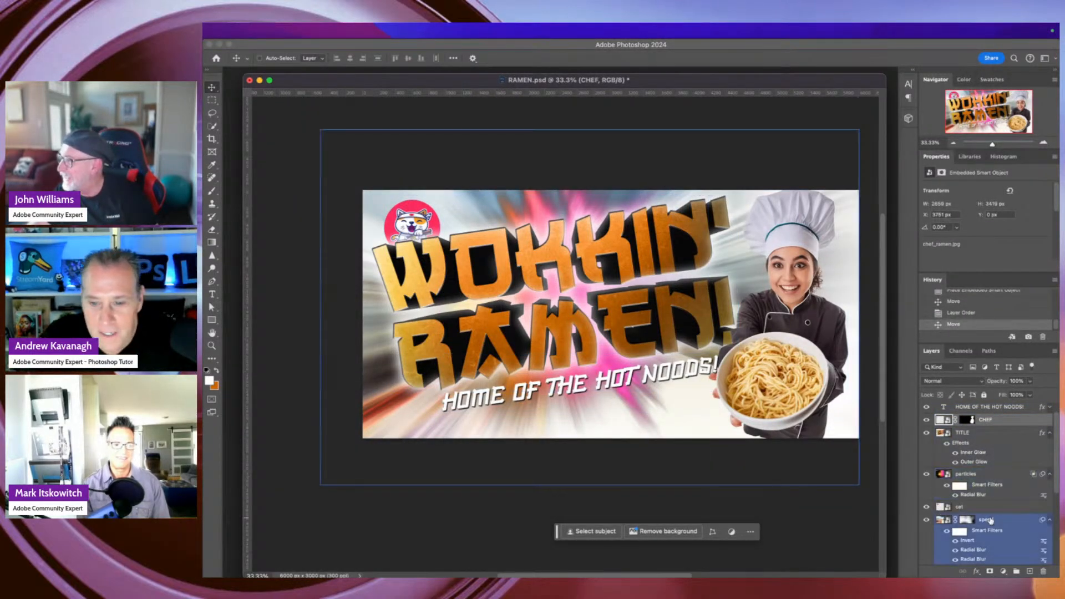
click(978, 507)
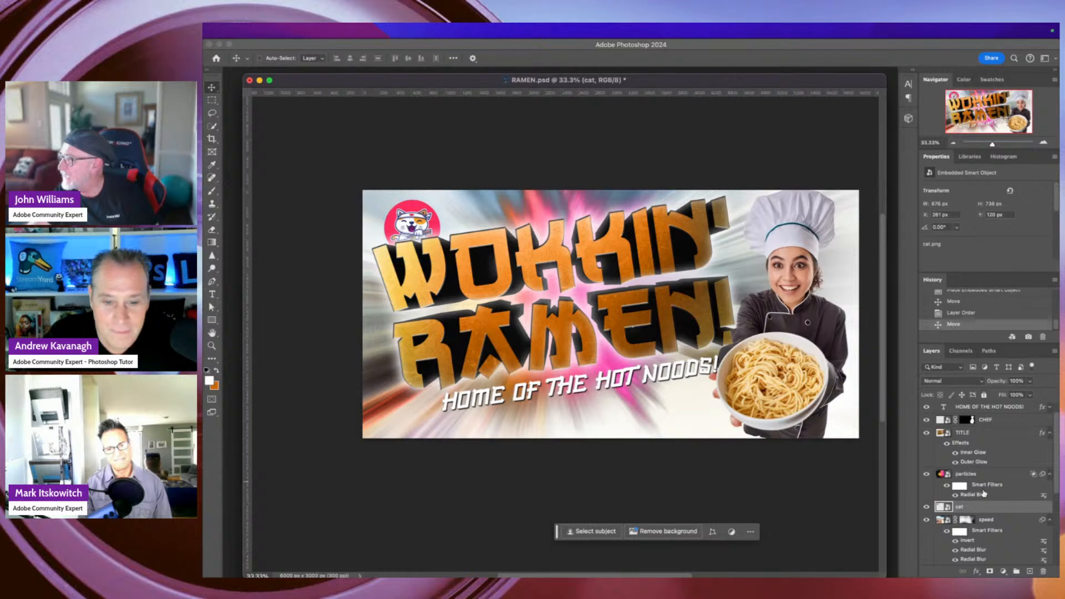
click(976, 435)
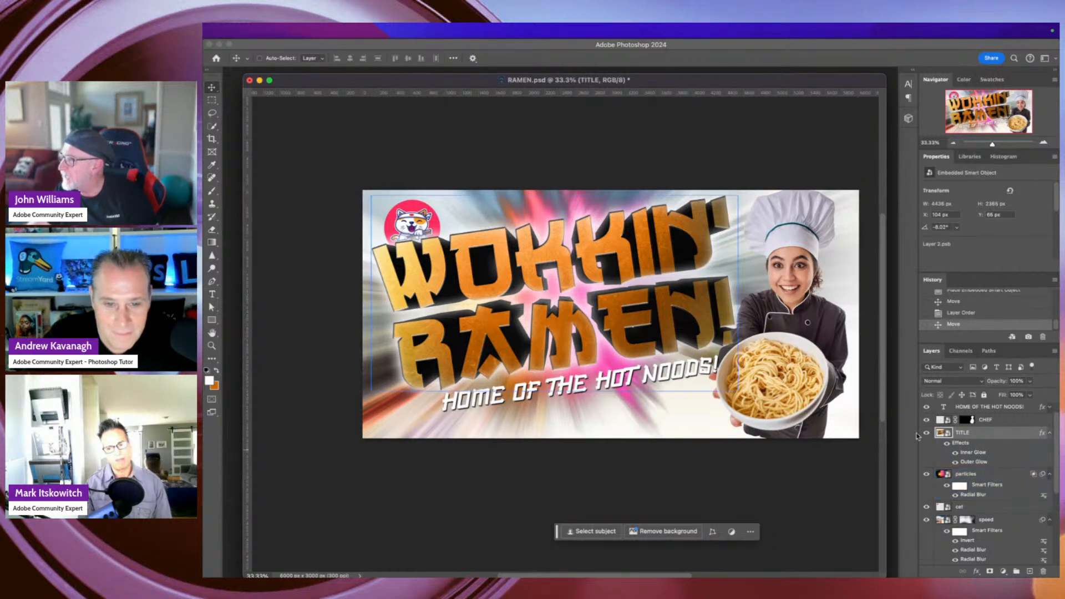
super+click(949, 408)
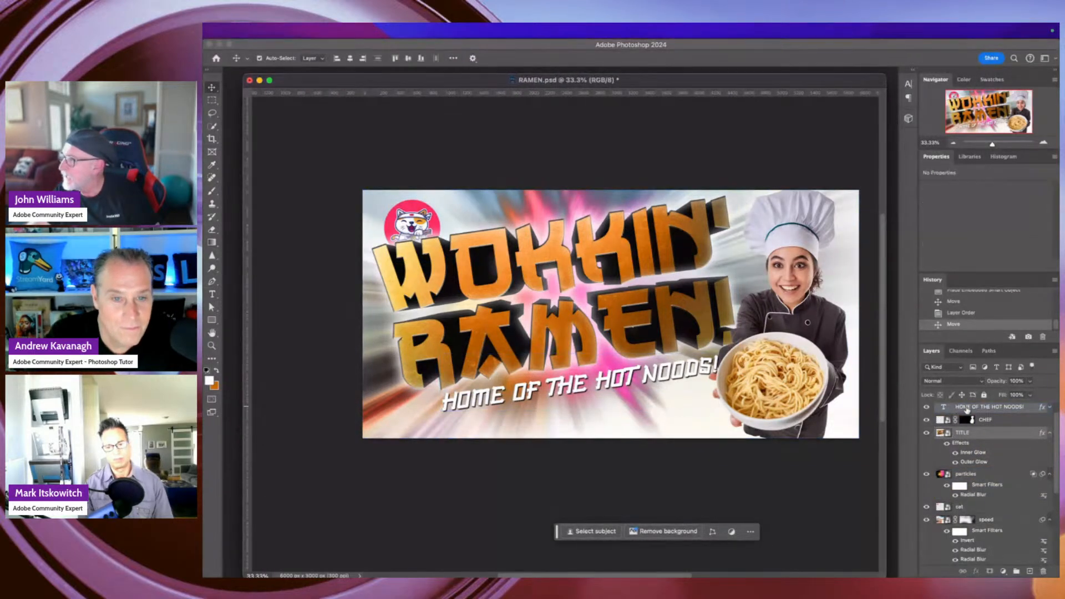
mouse_move(677, 339)
mouse_down()
mouse_move(681, 359)
mouse_move(695, 339)
mouse_up()
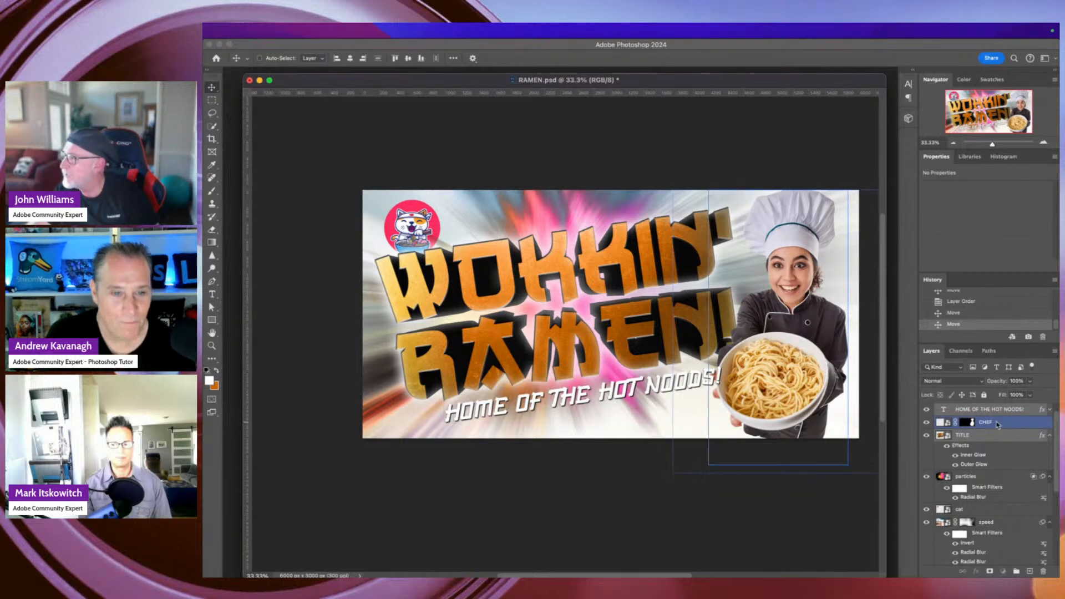
click(997, 423)
drag(804, 377, 815, 377)
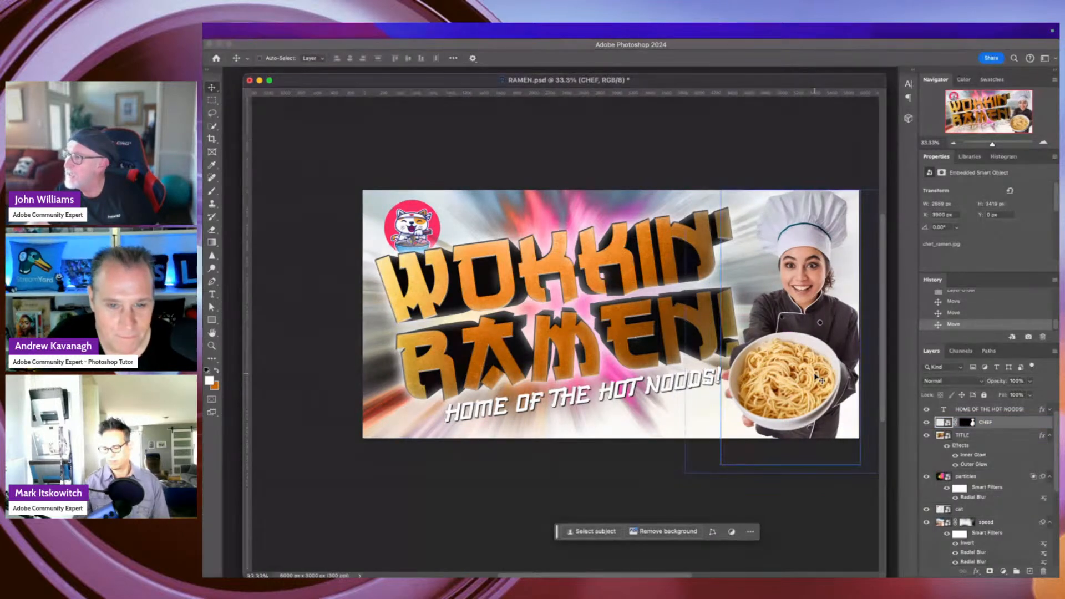
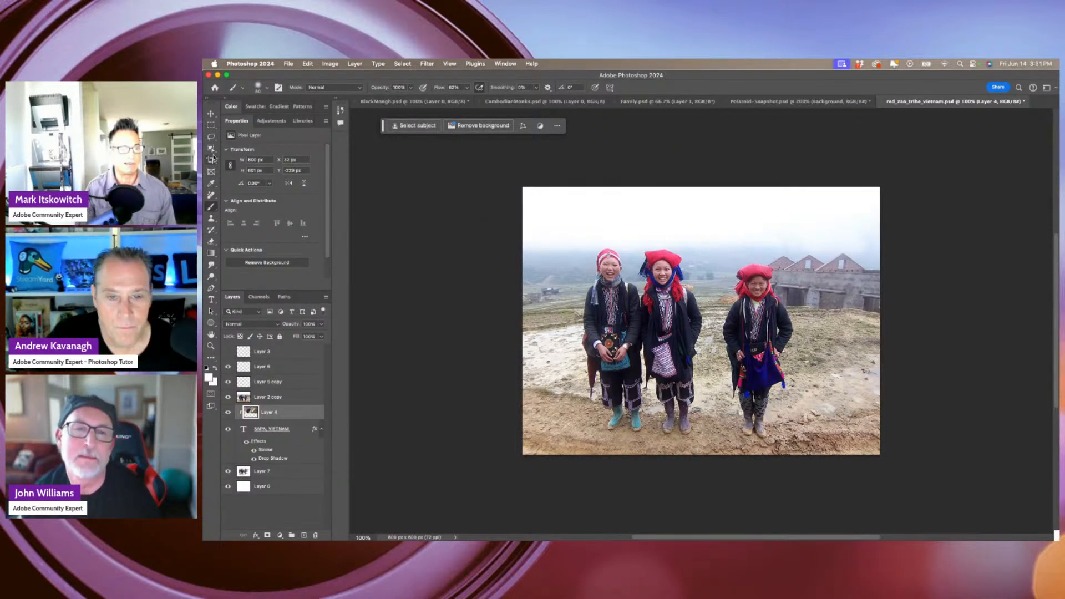
Try to select the sky above the three women on Layer 4 with the Quick Selection tool, excluding the building.
drag(212, 150, 221, 155)
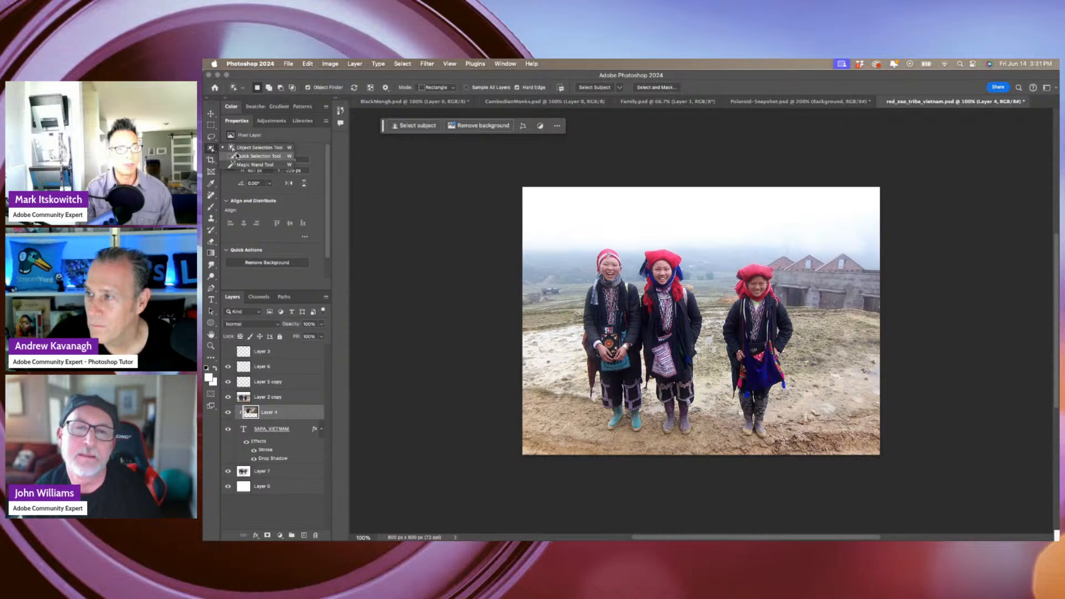
click(237, 156)
click(607, 232)
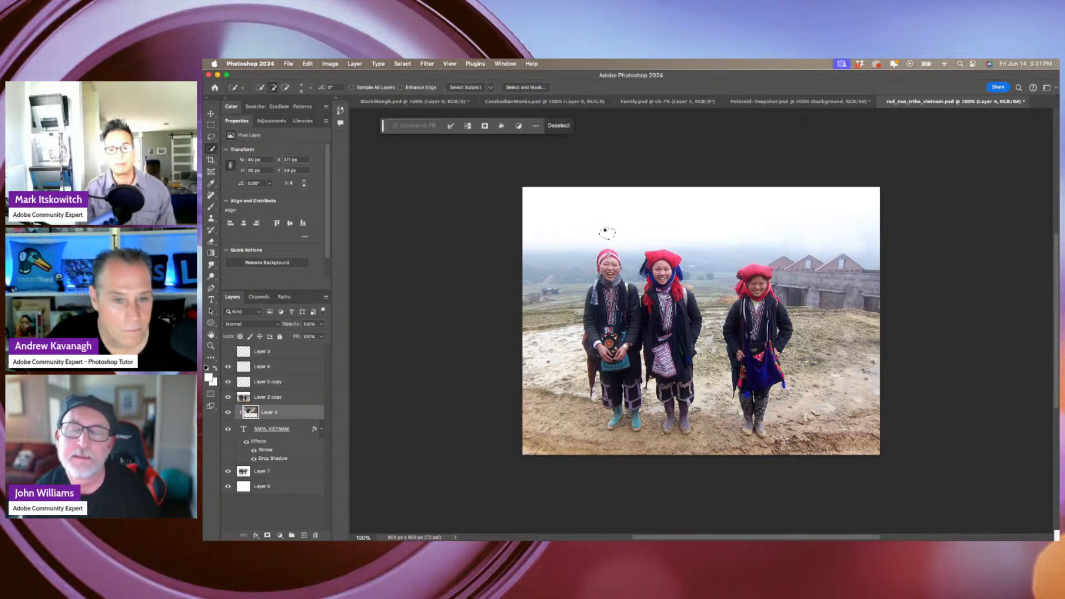
mouse_move(624, 219)
mouse_down()
mouse_move(568, 199)
mouse_move(814, 207)
mouse_move(889, 233)
mouse_move(846, 246)
mouse_move(586, 243)
mouse_move(528, 267)
mouse_move(578, 261)
mouse_up()
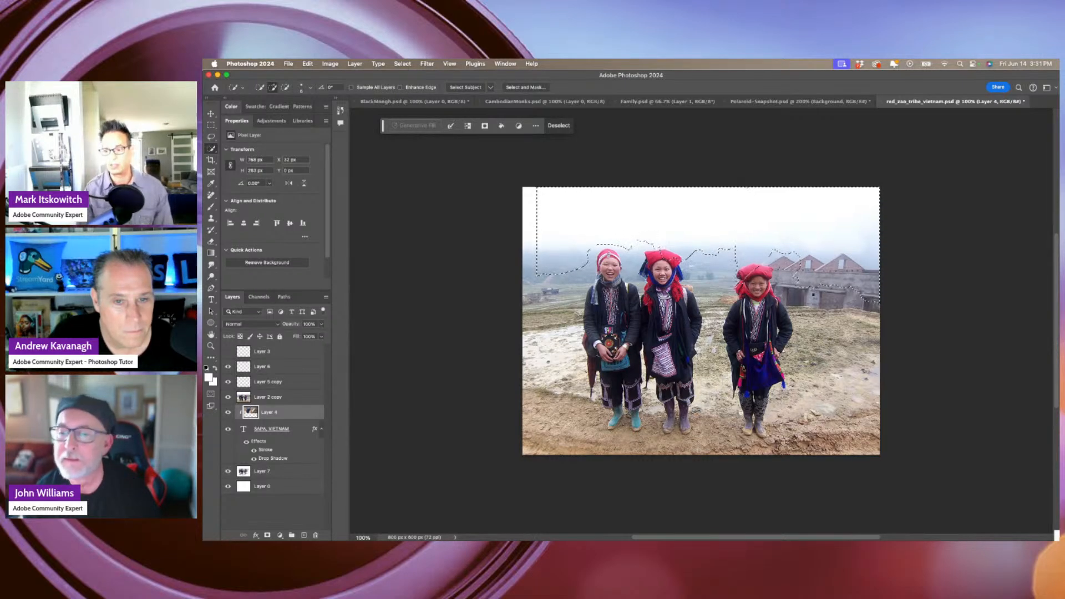
key(alt)
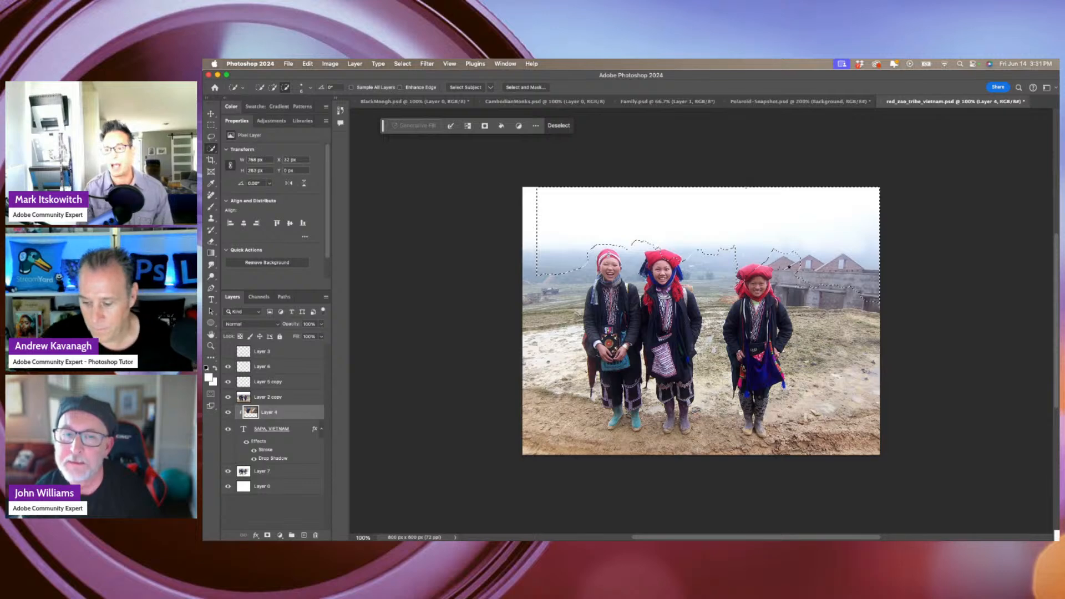
drag(852, 271, 886, 284)
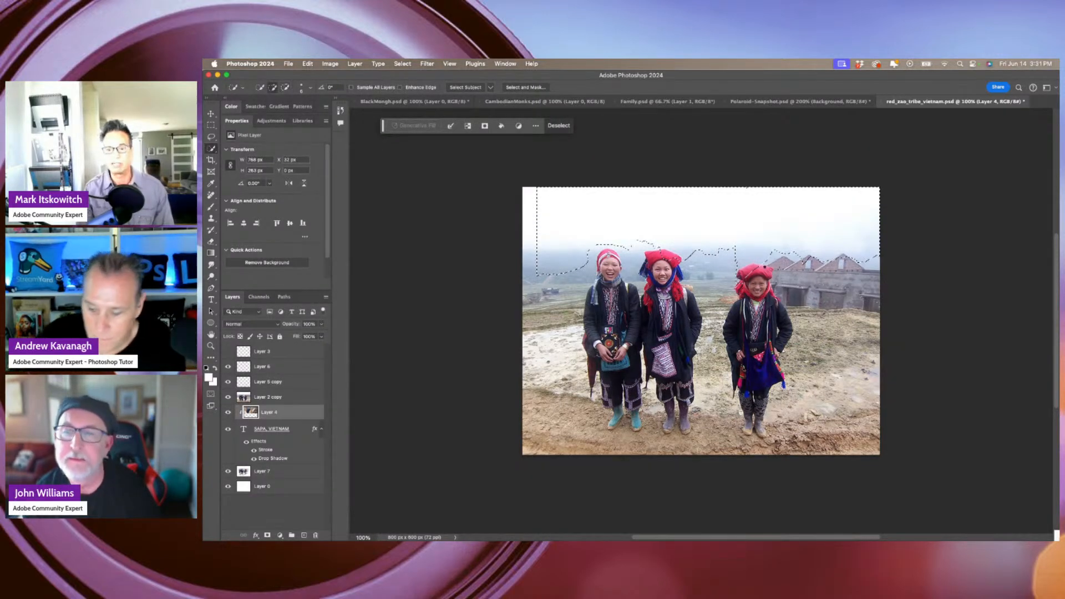
key(super+d)
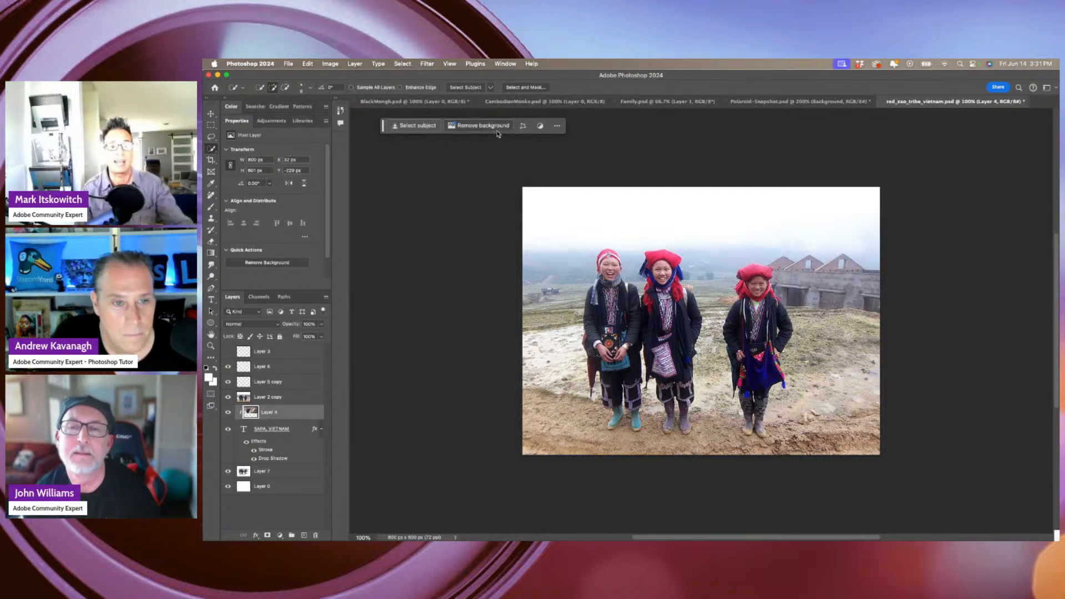
Try to replace the sky in the Vietnam photo's Layer 4 with Sky Replacement.
click(309, 64)
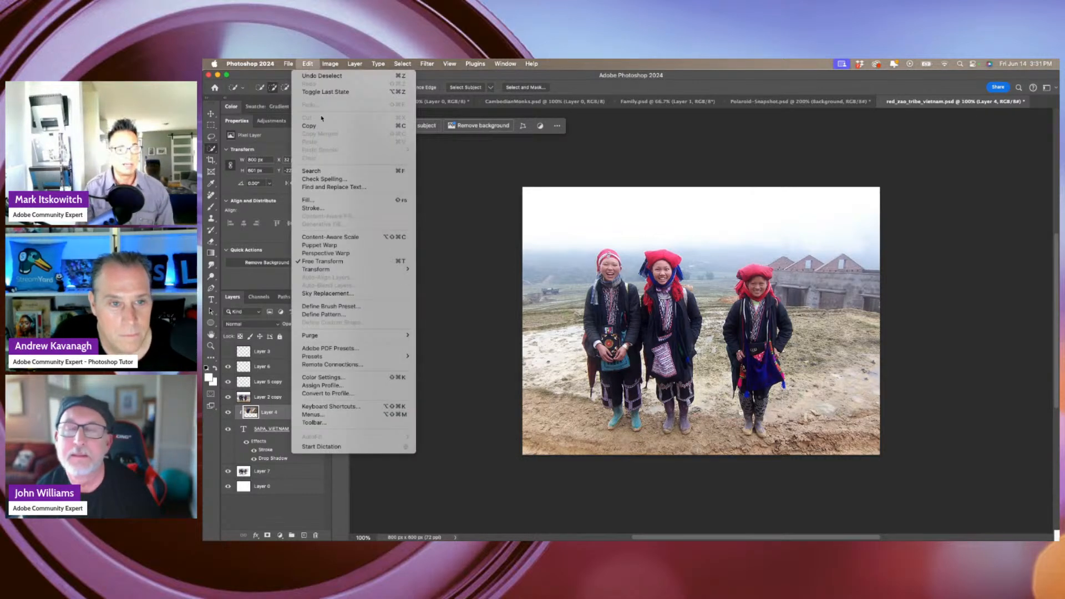
click(339, 294)
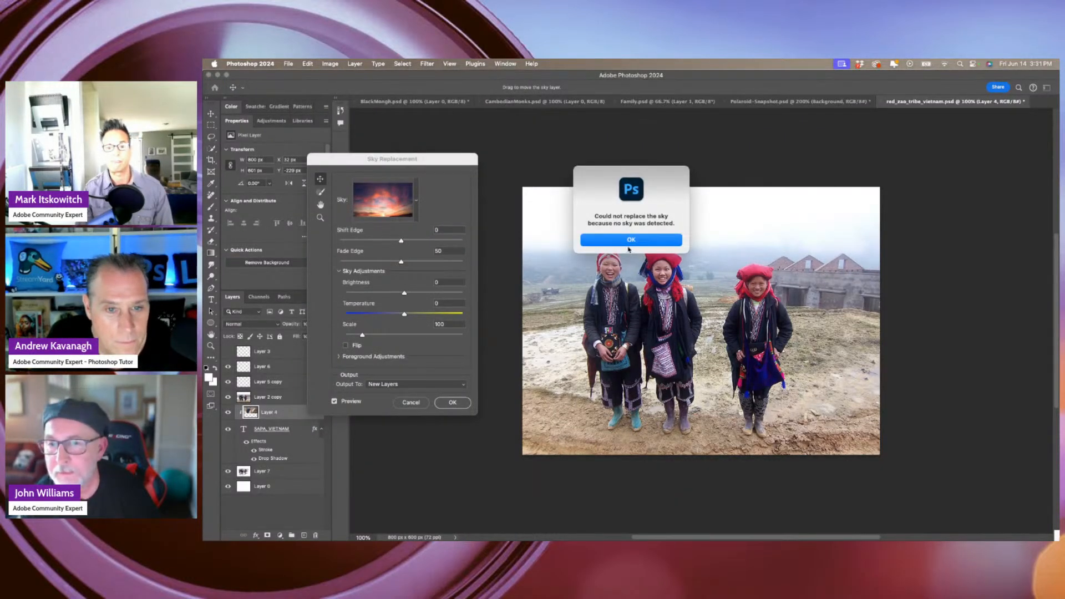
click(624, 241)
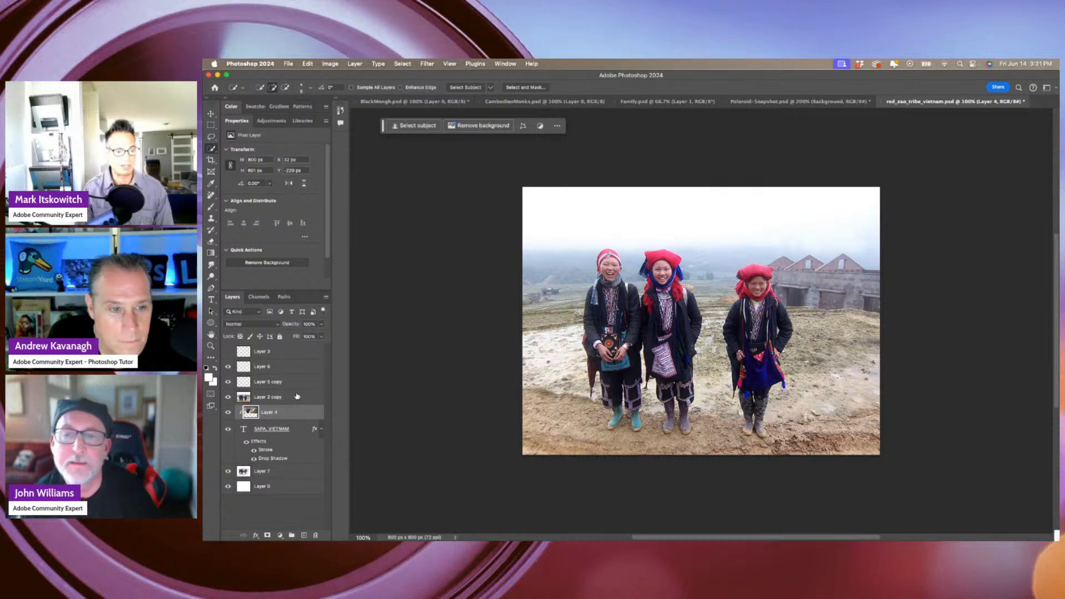
Delete Layer 4 from above the SAPA, VIETNAM text layer.
double_click(280, 413)
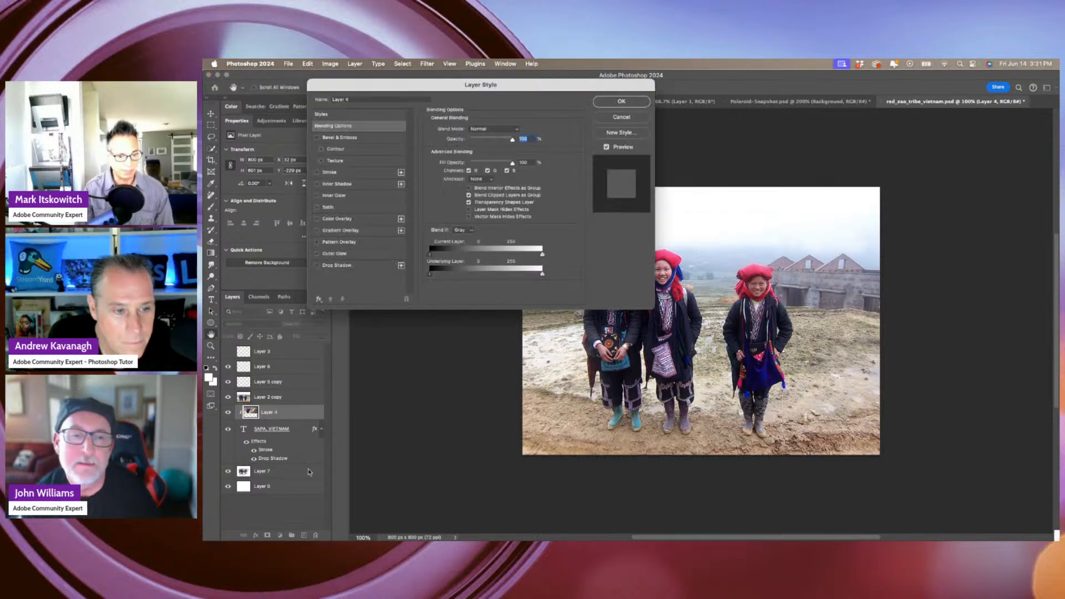
click(616, 117)
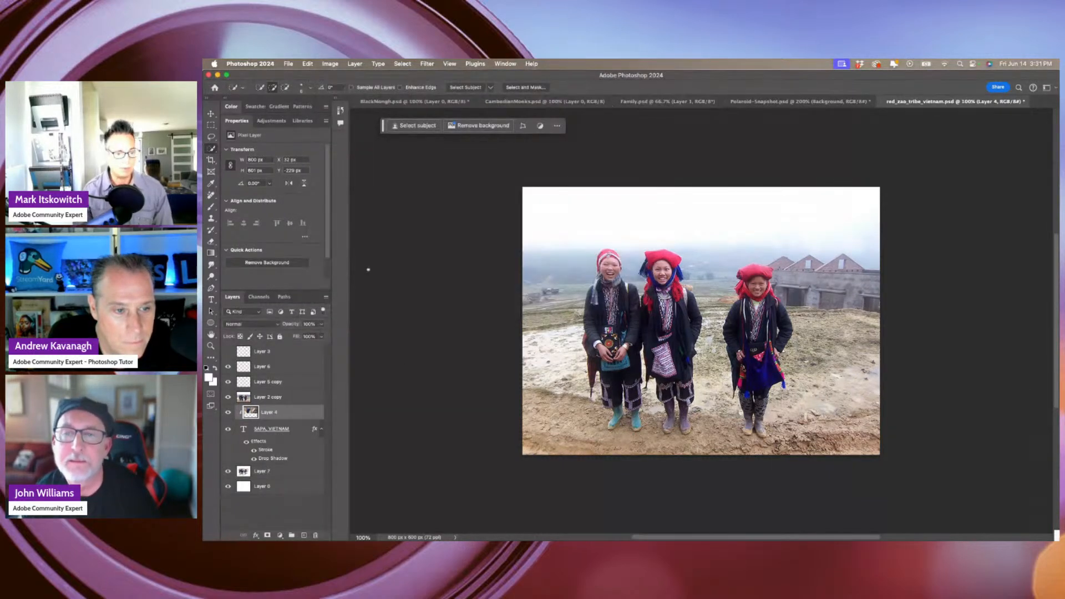
drag(299, 416, 315, 532)
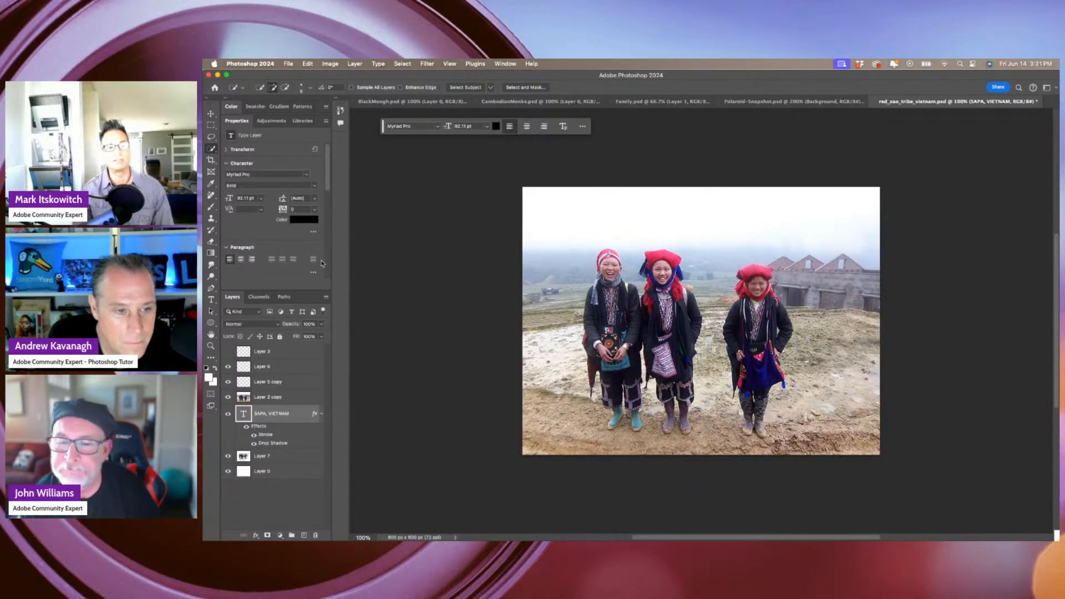
Try a Generative Fill without a prompt on a full-width rectangular selection of the sky, choosing the second variation.
click(211, 126)
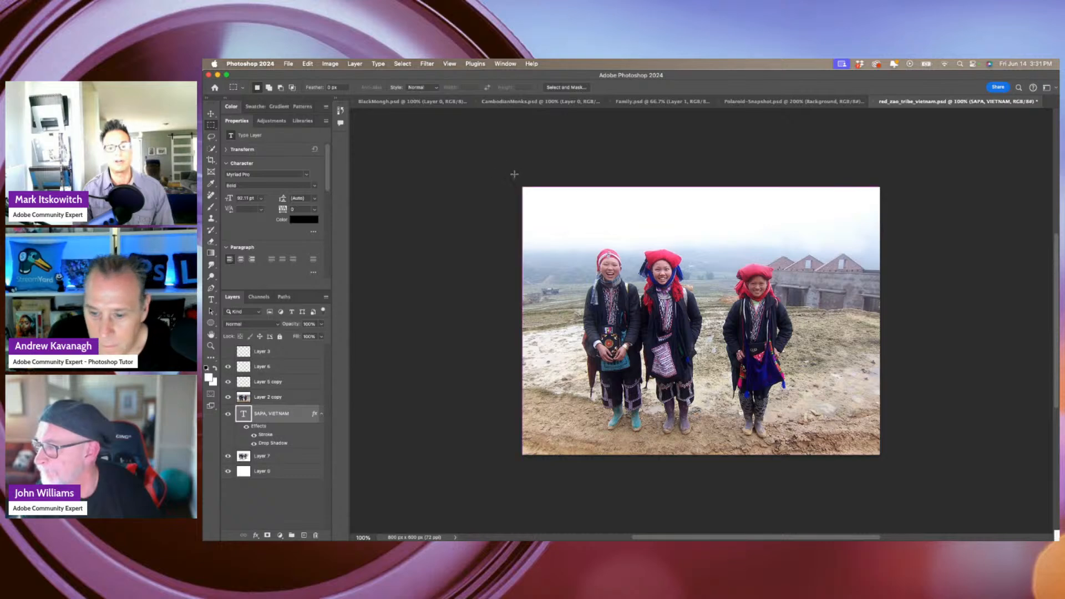
drag(516, 171, 899, 263)
click(425, 127)
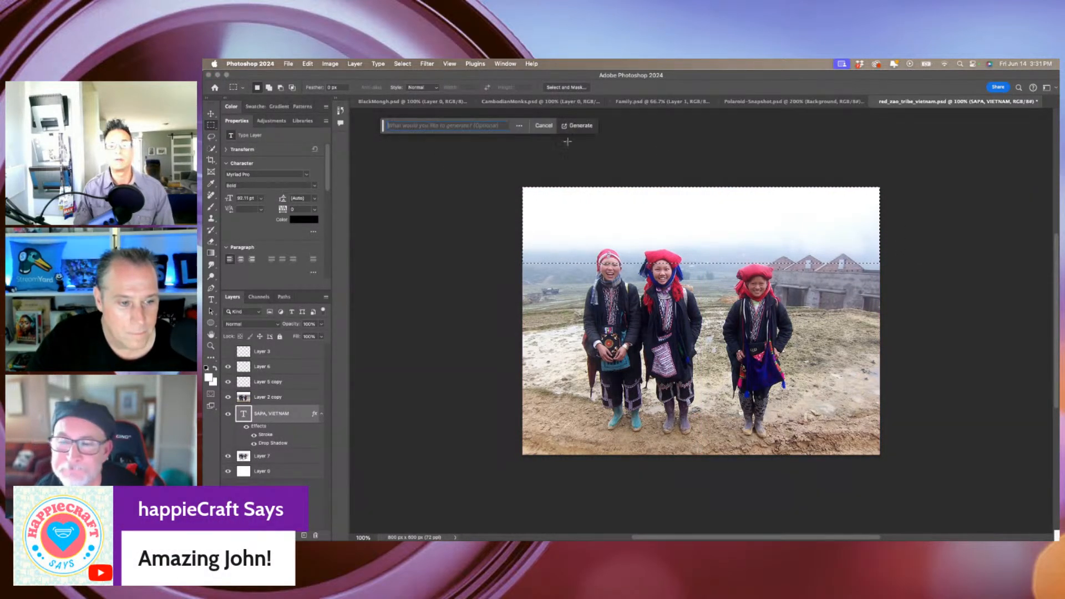
click(580, 126)
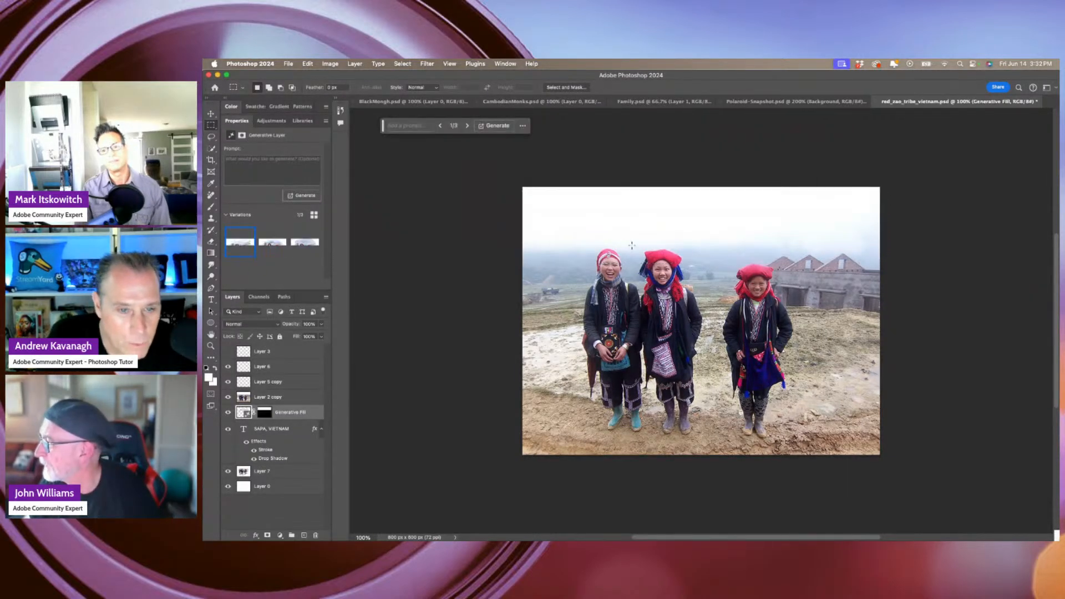
click(272, 242)
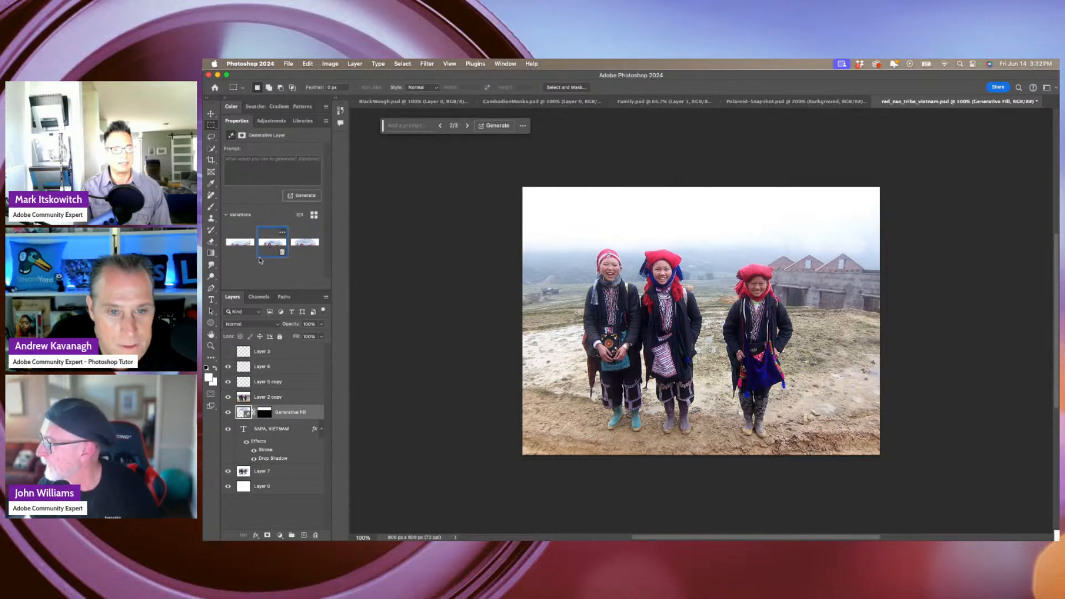
Compare the photo with Layer 2 copy hidden and shown, and delete the Generative Fill layer.
click(228, 398)
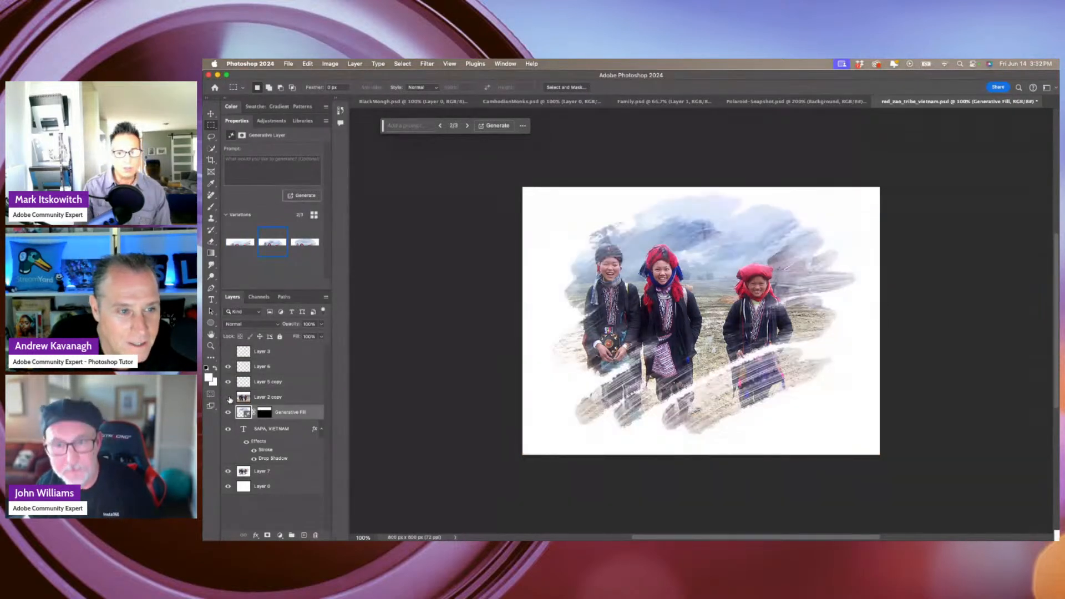
click(228, 398)
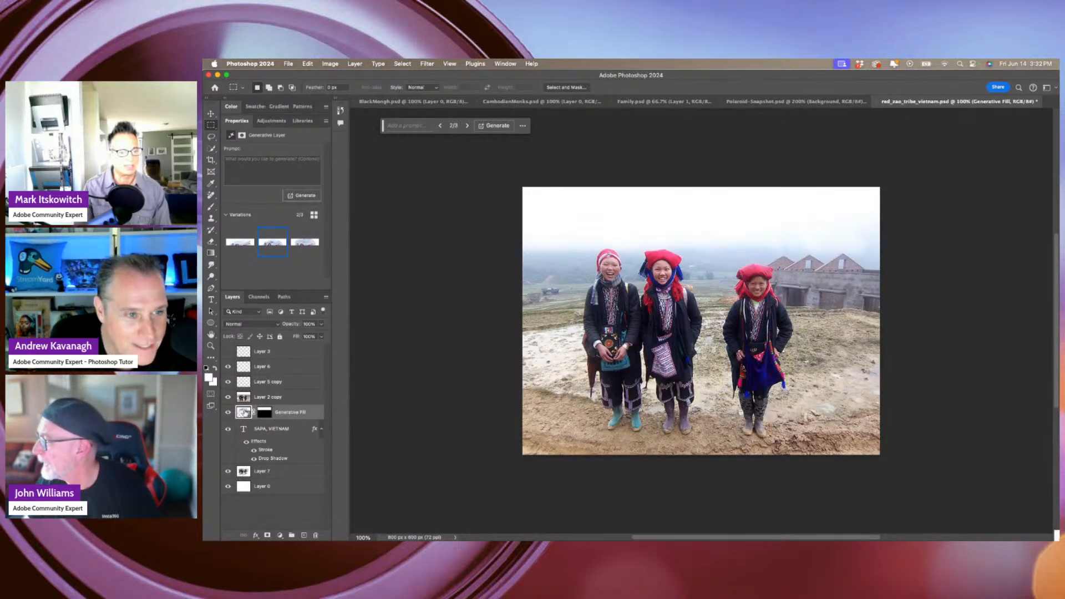
drag(309, 415, 316, 535)
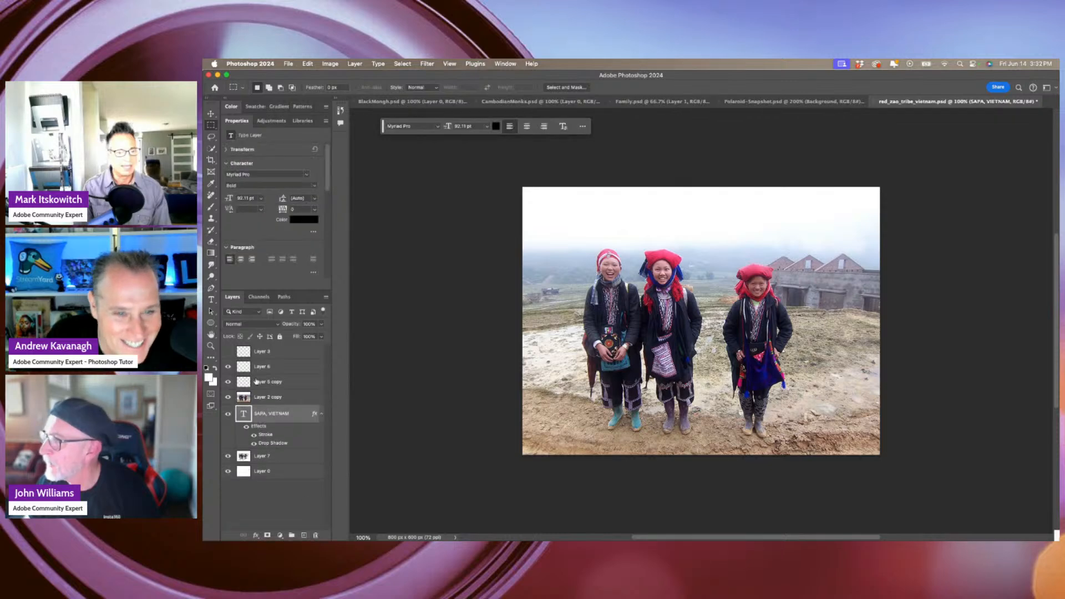
Try a Generative Fill without a prompt on a full-width selection of Layer 2 copy's sky and preview its three variations.
click(268, 397)
drag(509, 164, 888, 250)
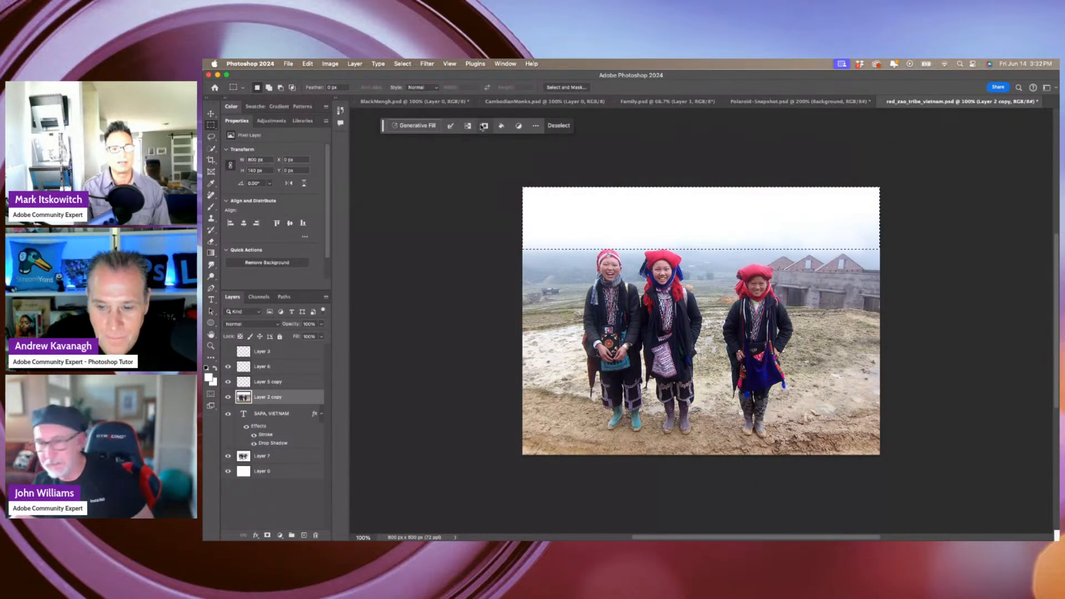
click(419, 126)
click(580, 126)
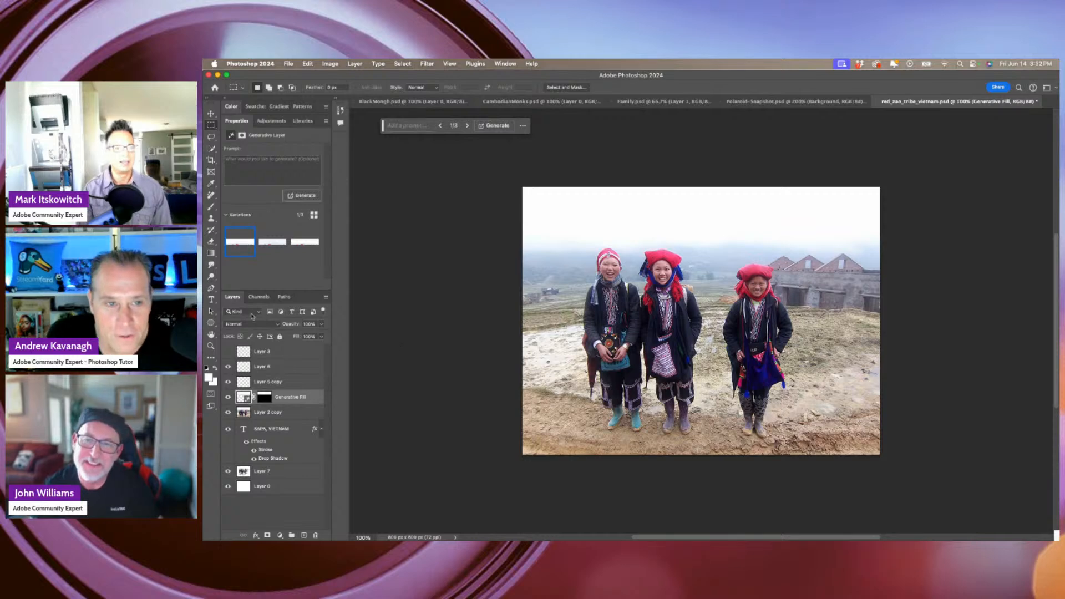
click(272, 242)
mouse_move(311, 242)
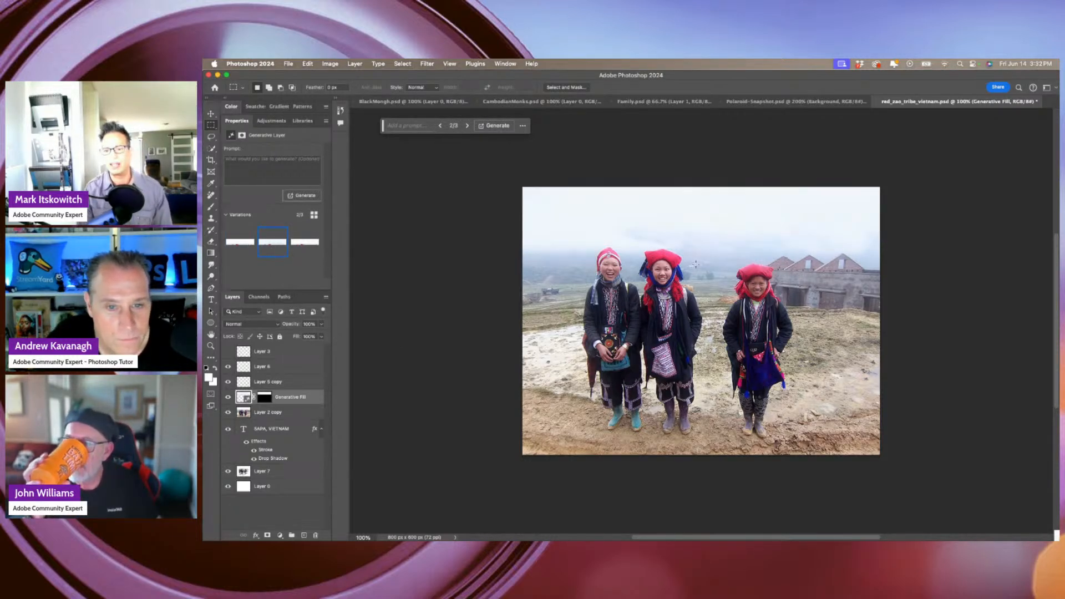
click(305, 241)
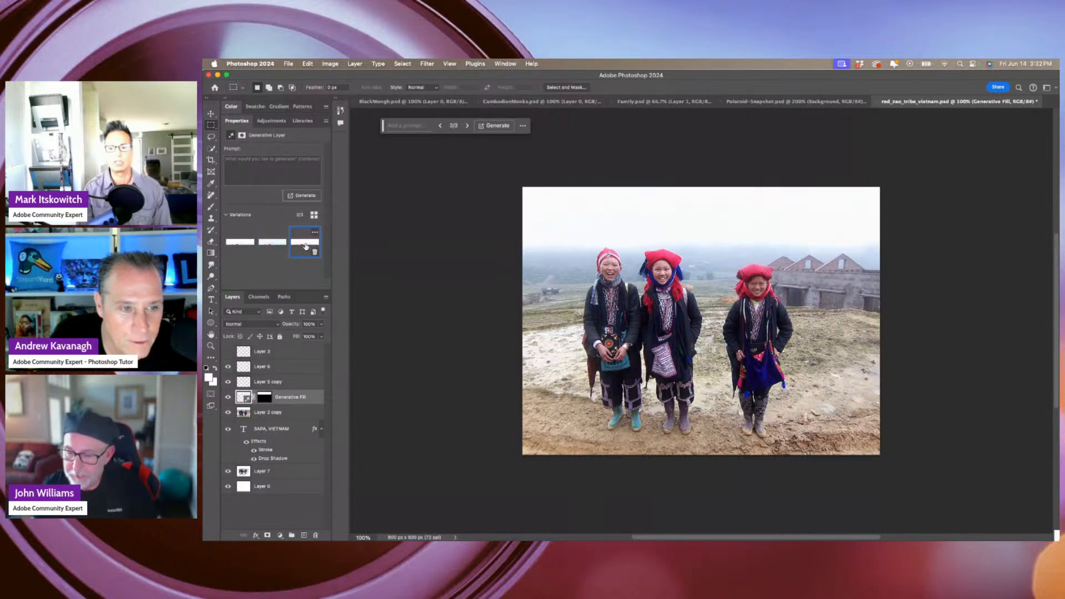
click(250, 252)
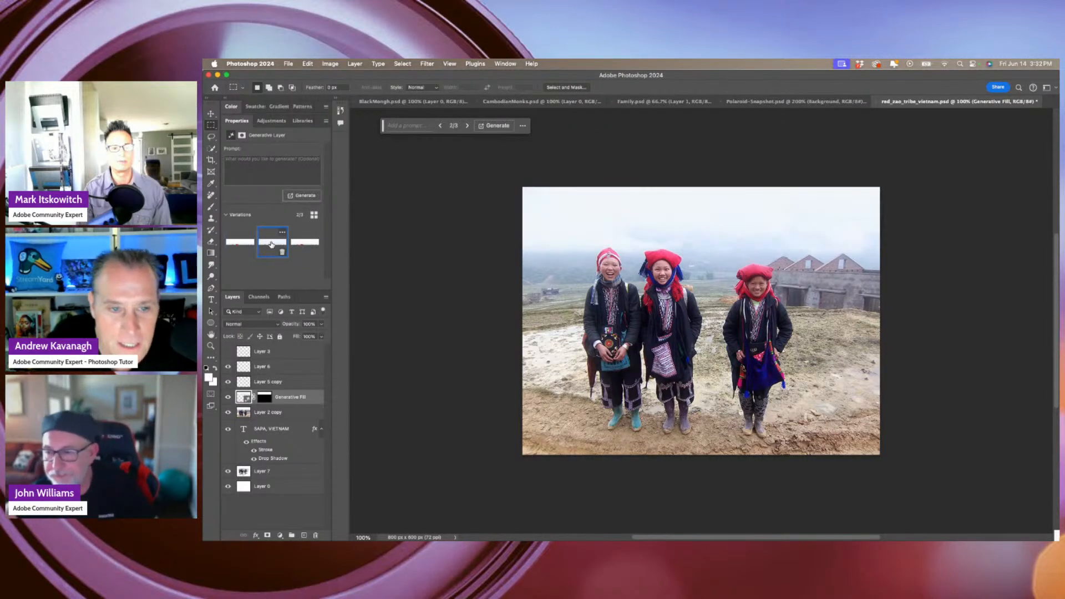
Delete the generated sky variations and move the Generative Fill layer to the bottom of the layer stack.
click(282, 252)
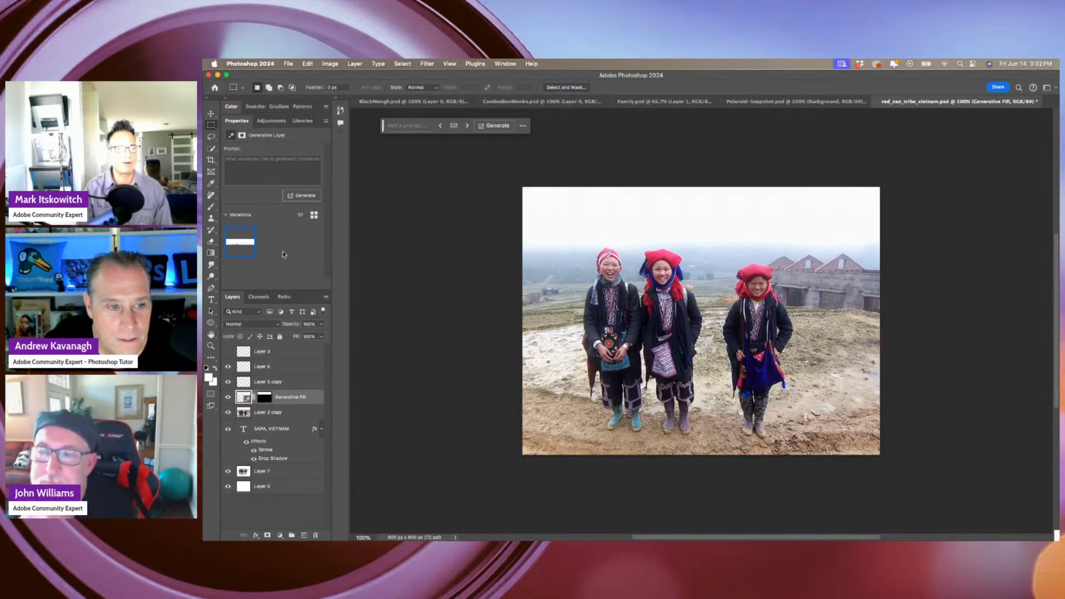
click(251, 253)
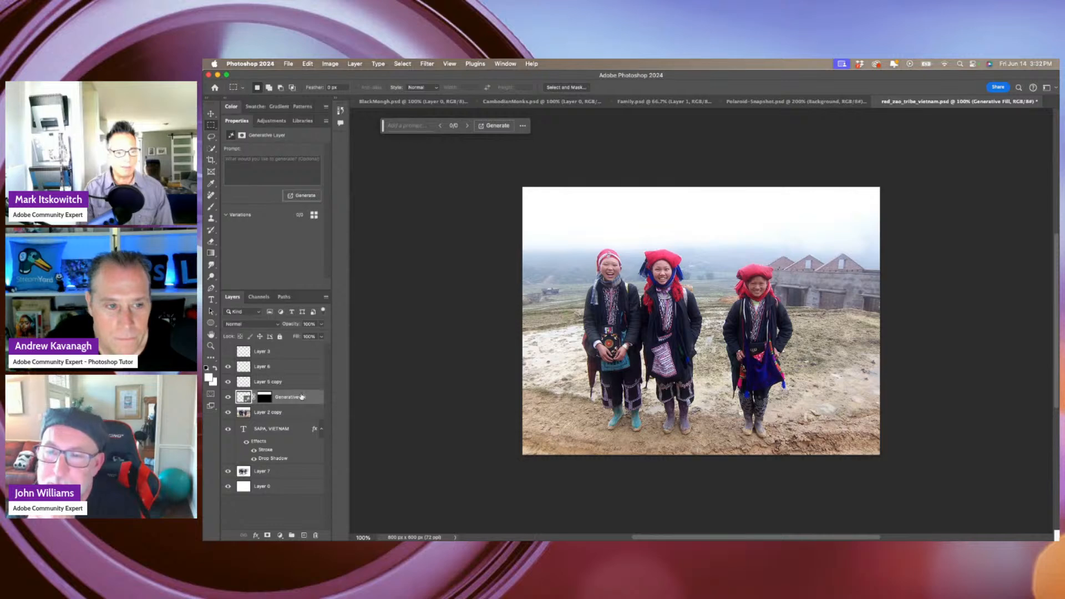
drag(303, 398, 312, 528)
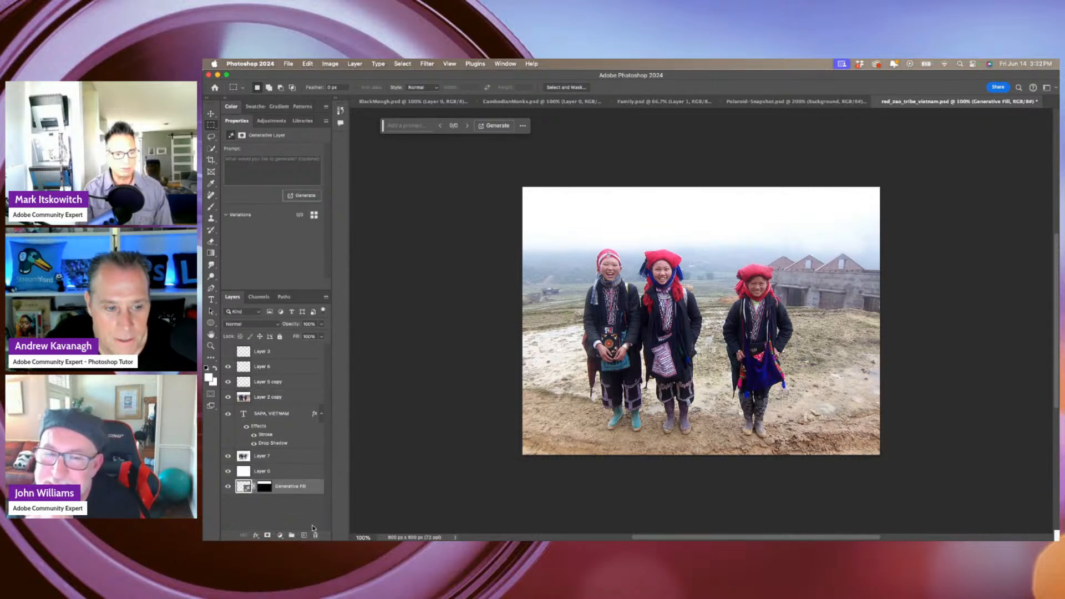
Replace the sky on Layer 2 copy using Sky Replacement with the third Blue Skies preset, output to New Layers.
click(268, 400)
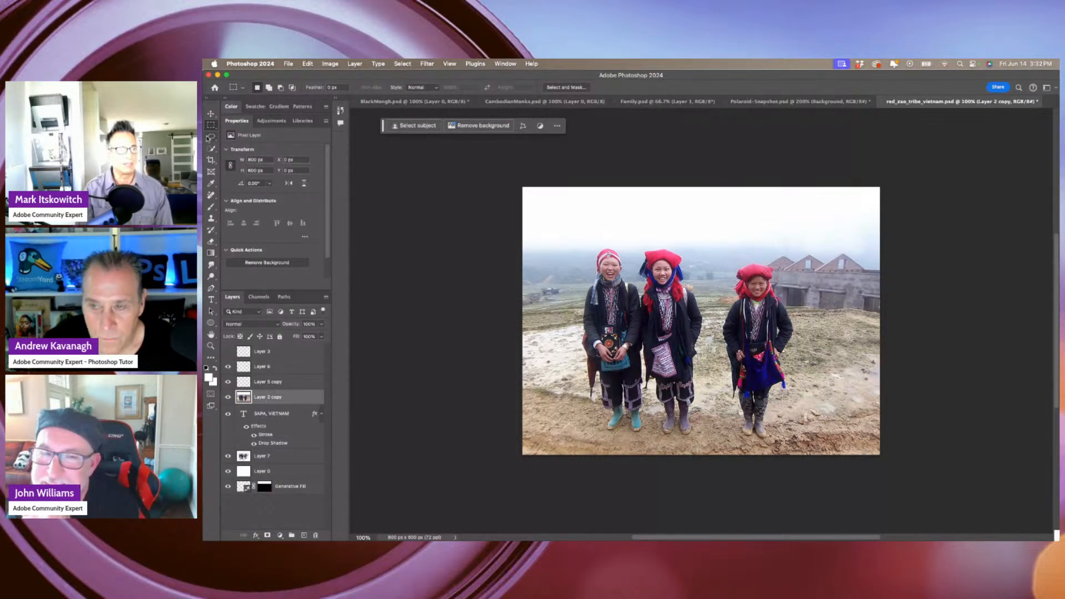
click(211, 149)
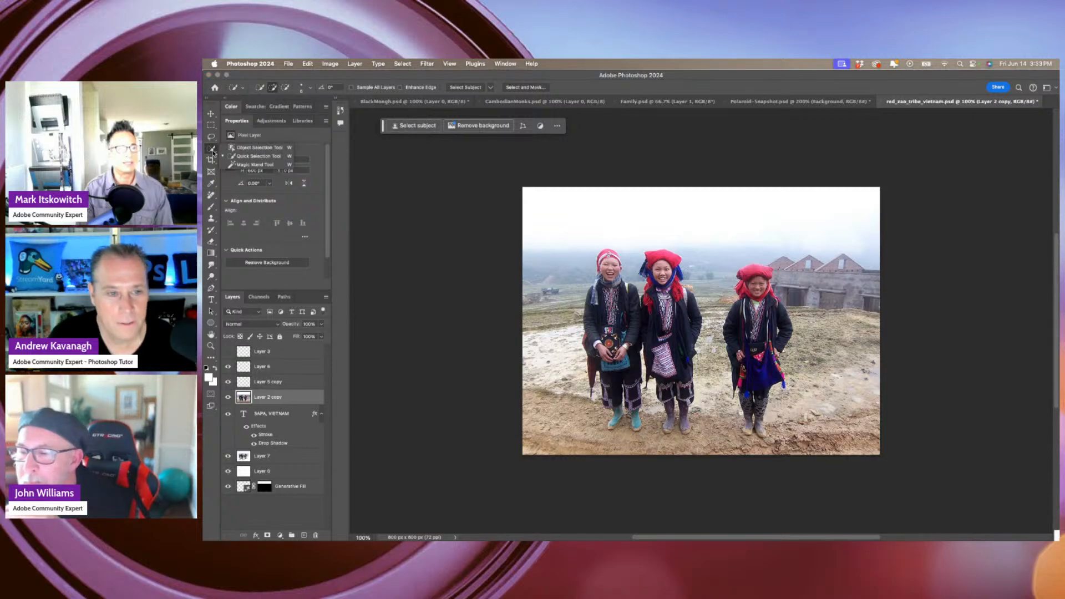
click(259, 148)
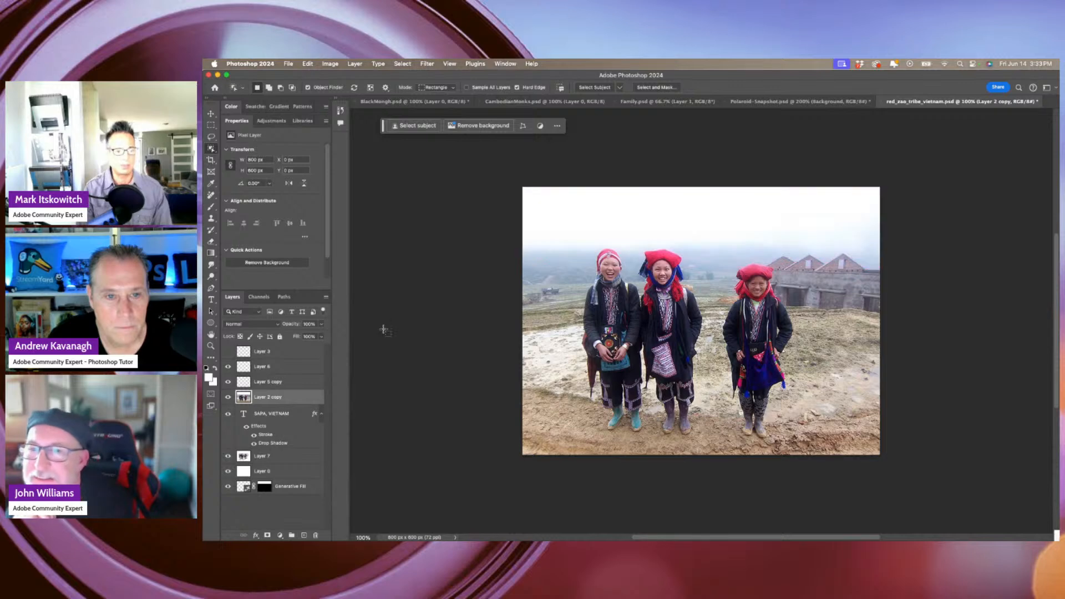
click(308, 63)
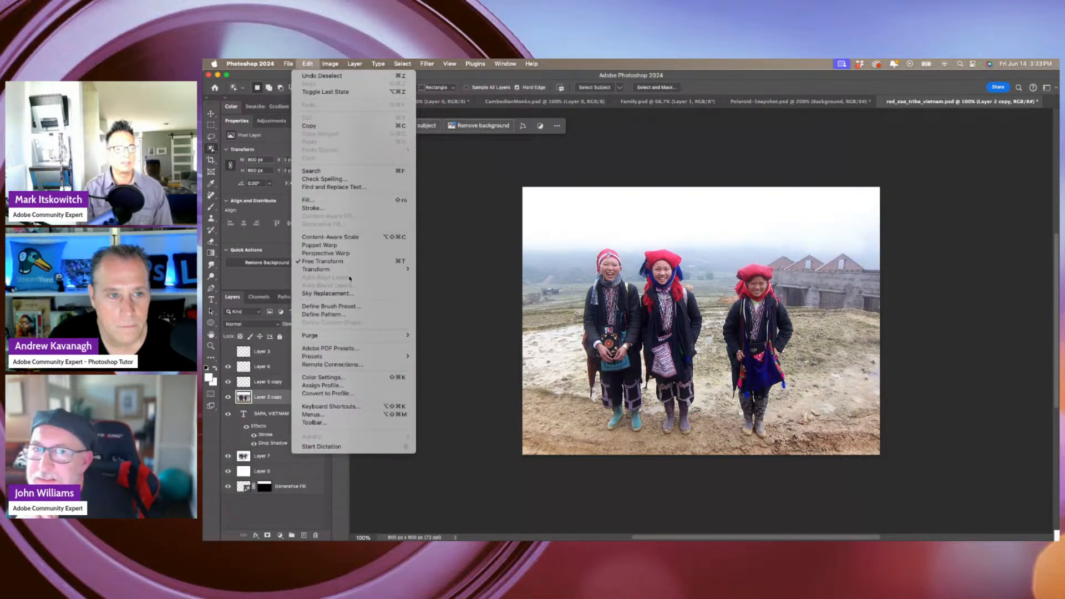
click(346, 300)
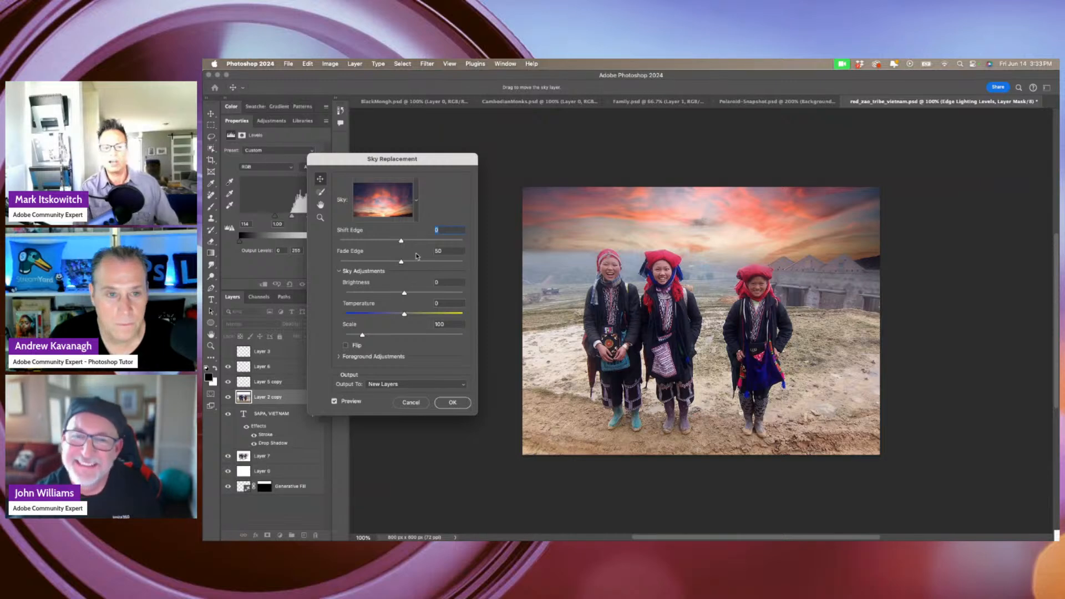
drag(403, 164, 435, 144)
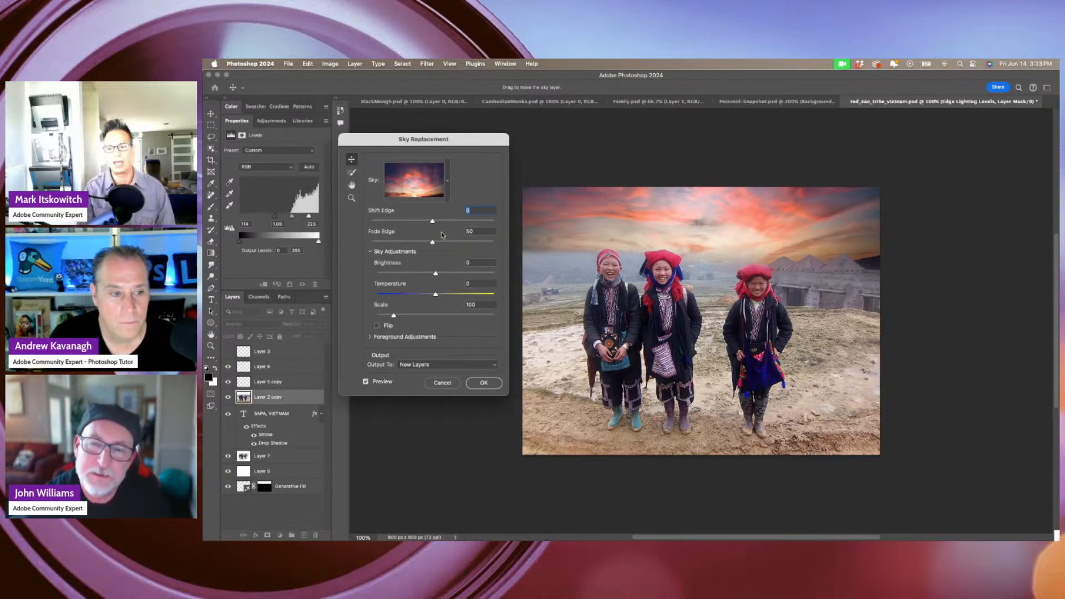
click(429, 180)
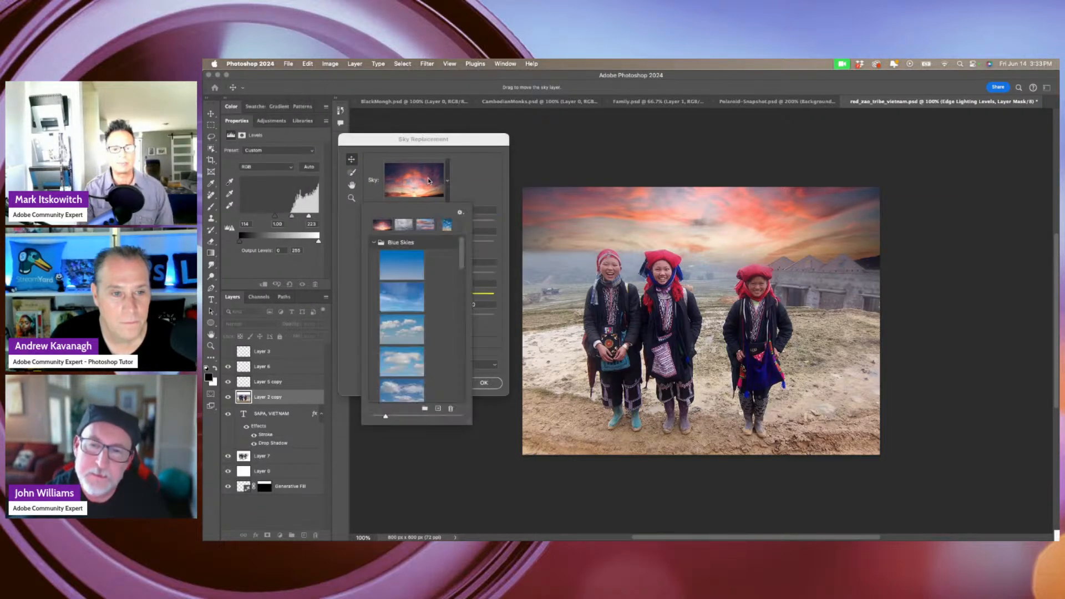
click(405, 337)
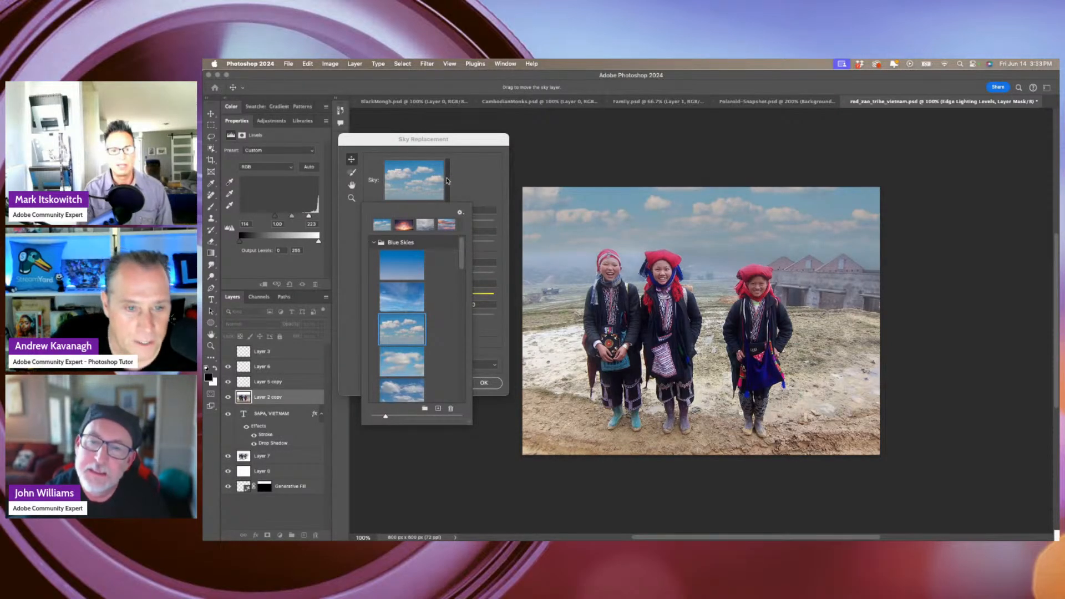
click(480, 190)
click(490, 383)
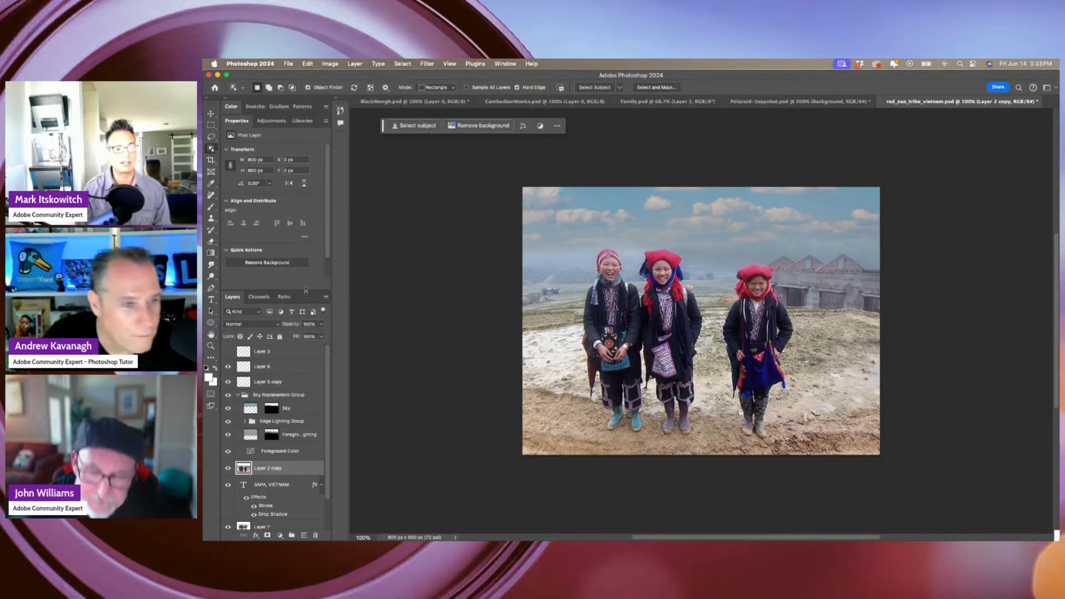
Try a Black & White adjustment layer directly above Layer 2 copy, beneath the Sky Replacement Group, and undo it.
drag(307, 292, 306, 253)
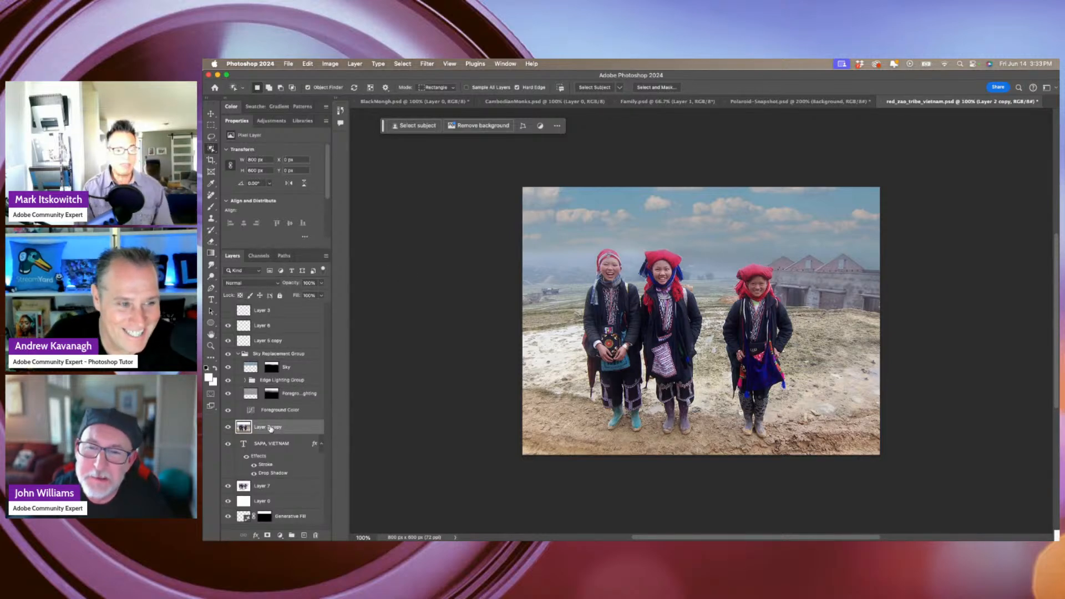
click(281, 536)
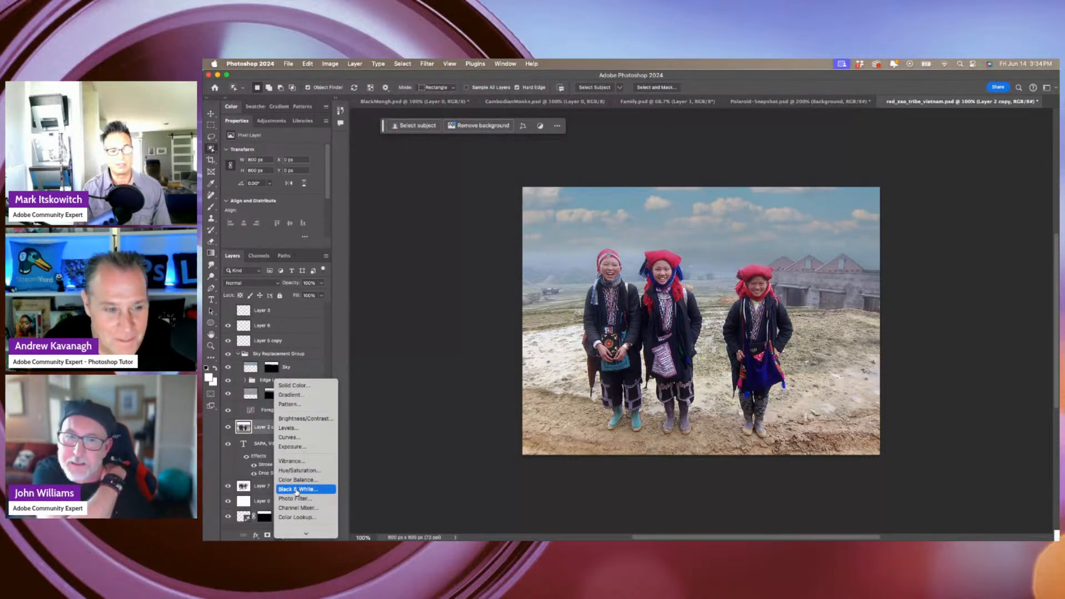
click(297, 491)
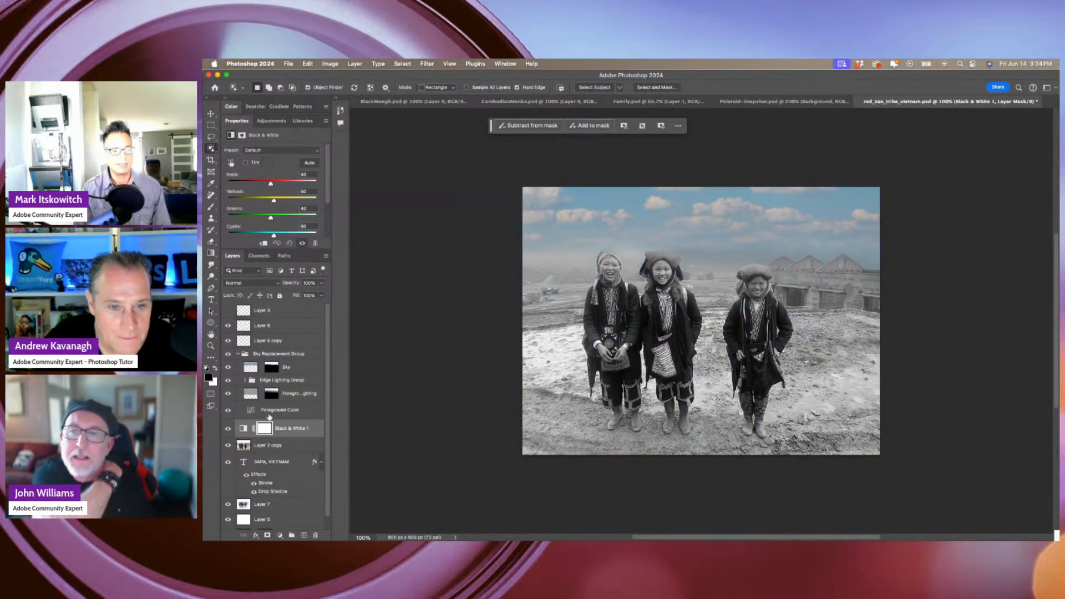
key(super+z)
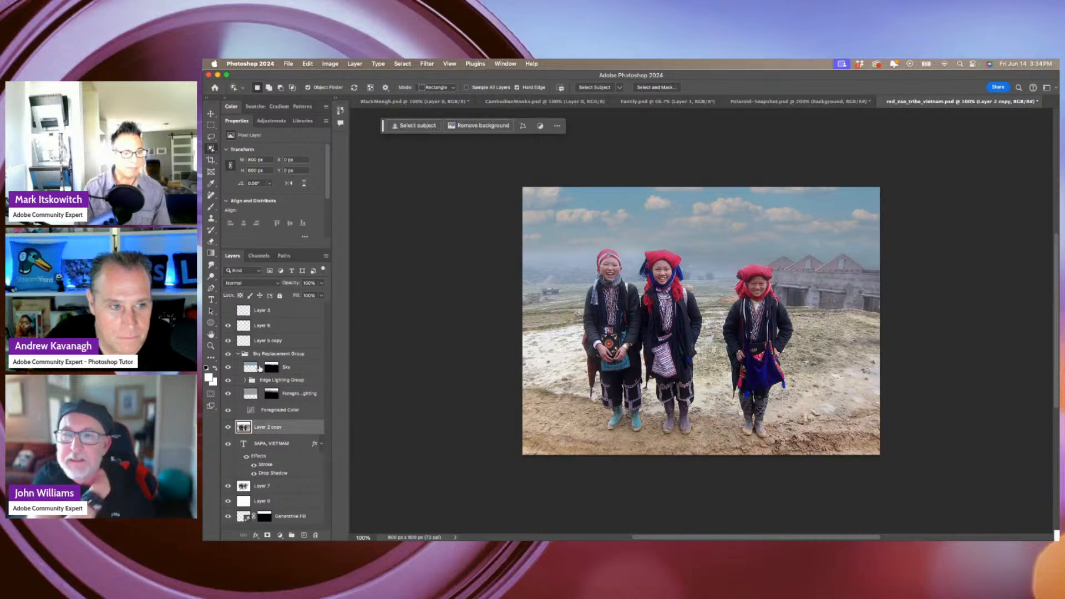
Convert the layers from Layer 6 down through the Sky Replacement Group and Layer 2 copy into a single Smart Object.
click(288, 326)
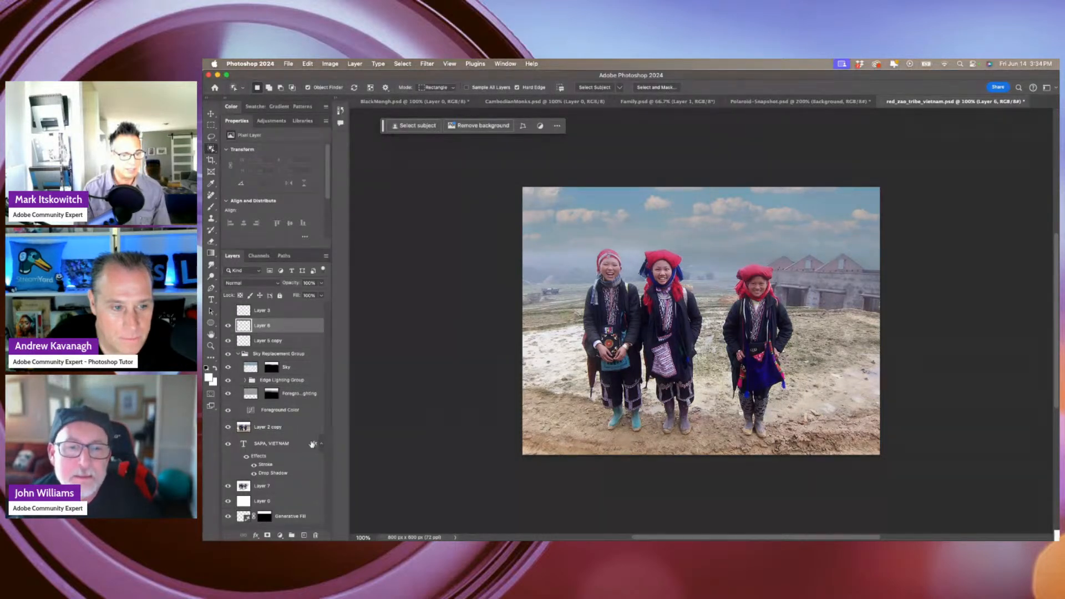
shift+click(291, 430)
right_click(291, 430)
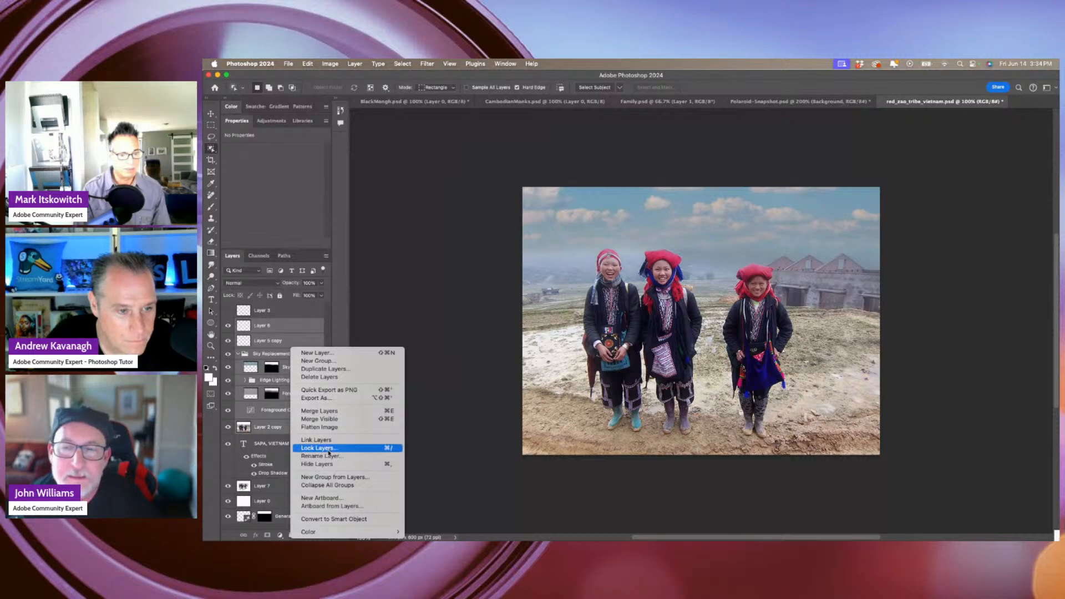
click(334, 518)
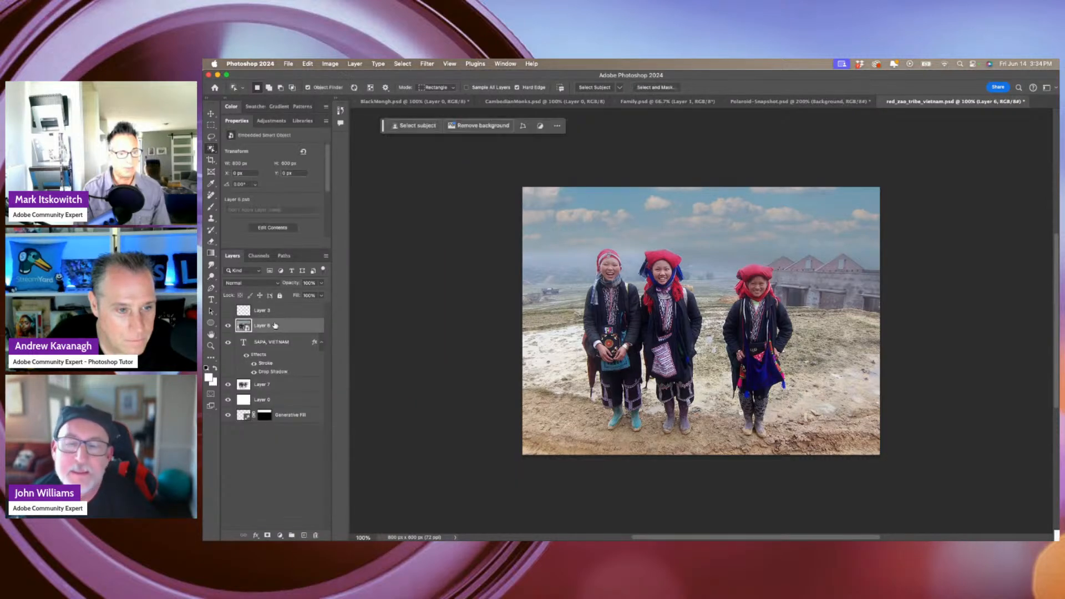
Hide Layer 7, the white layer and the Generative Fill layer, and compare the image with the Smart Object hidden and shown.
click(228, 327)
click(228, 327)
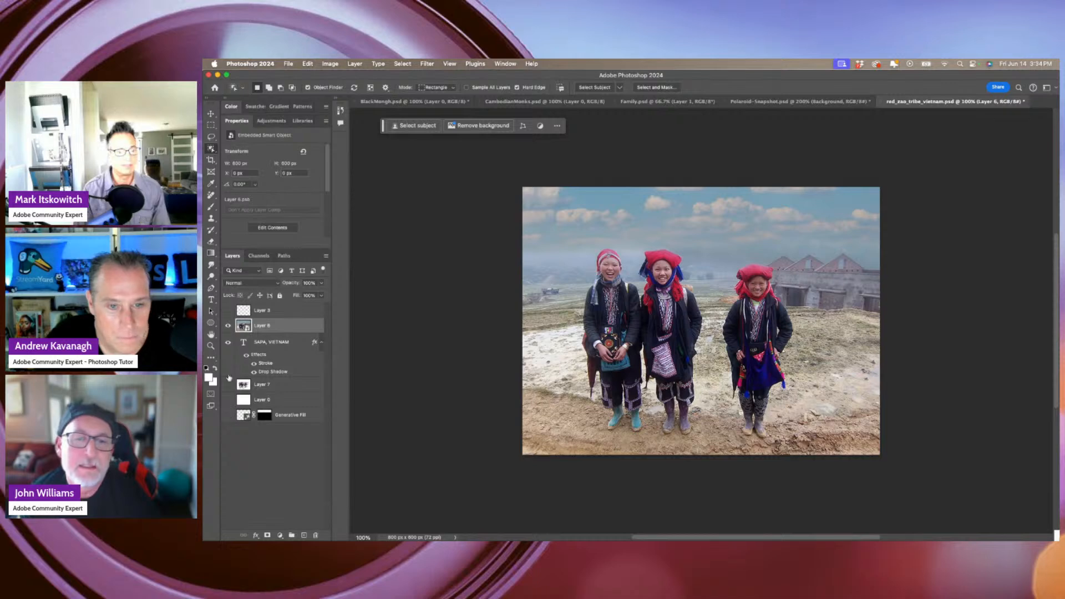
click(228, 327)
click(228, 326)
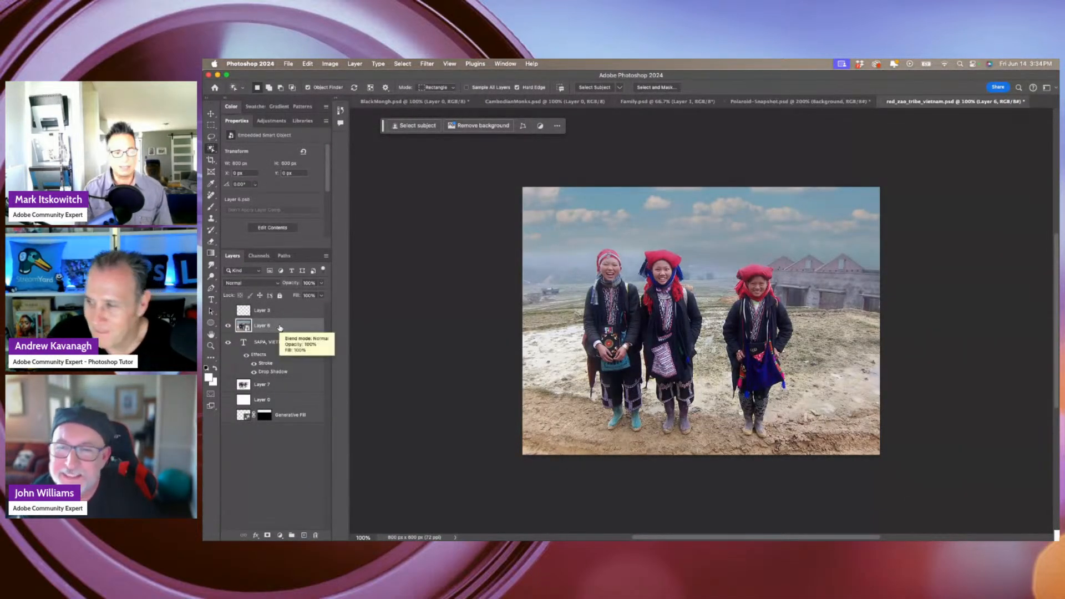
Add a Black & White adjustment layer above the Smart Object, and try then undo a mask brush stroke over the first woman's face.
click(280, 535)
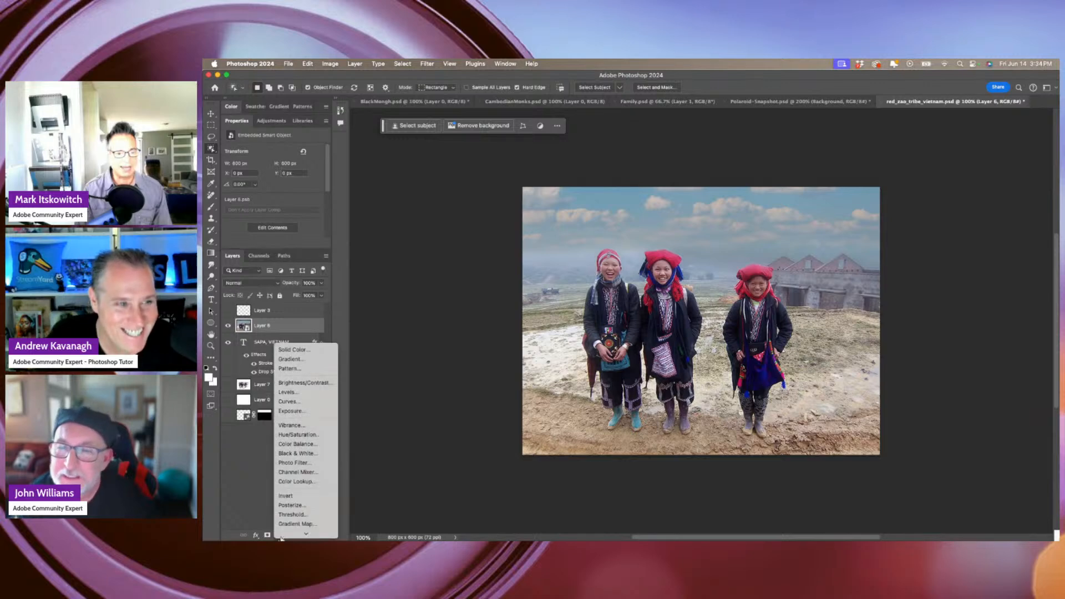
click(294, 452)
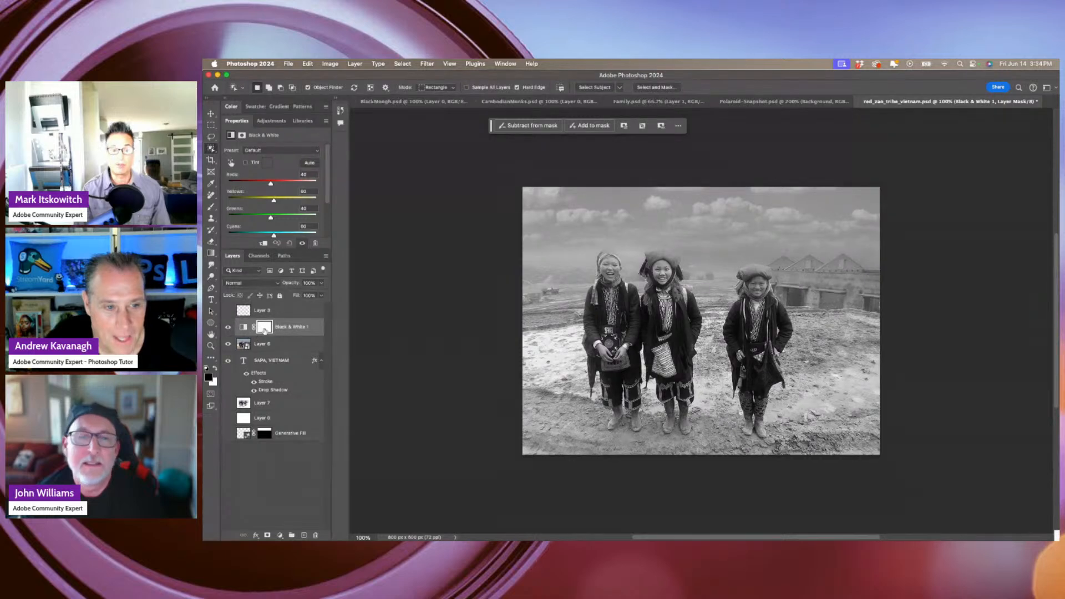
click(211, 207)
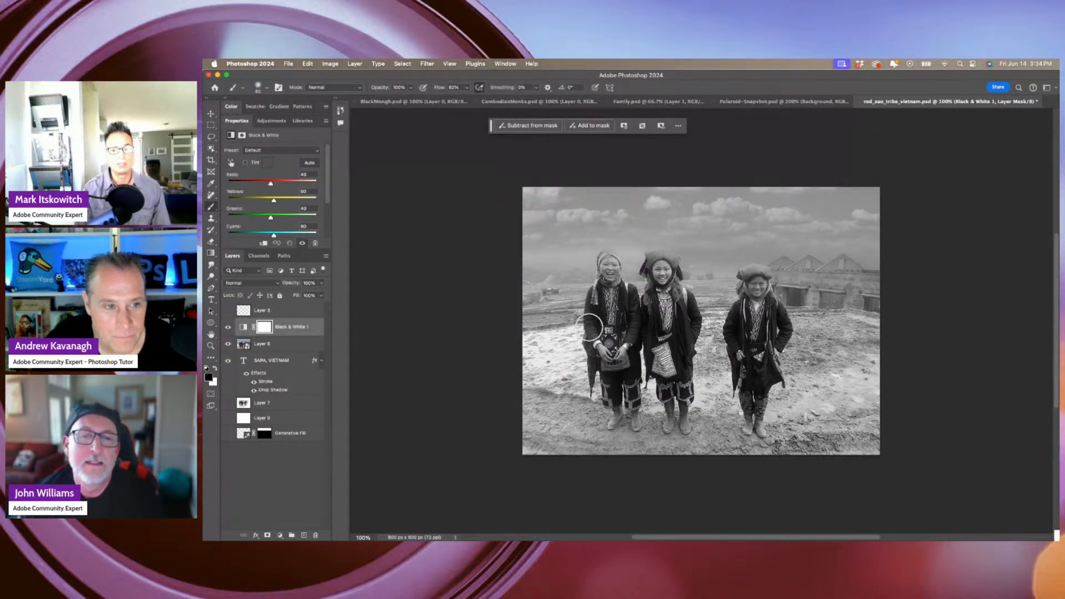
drag(617, 275, 610, 267)
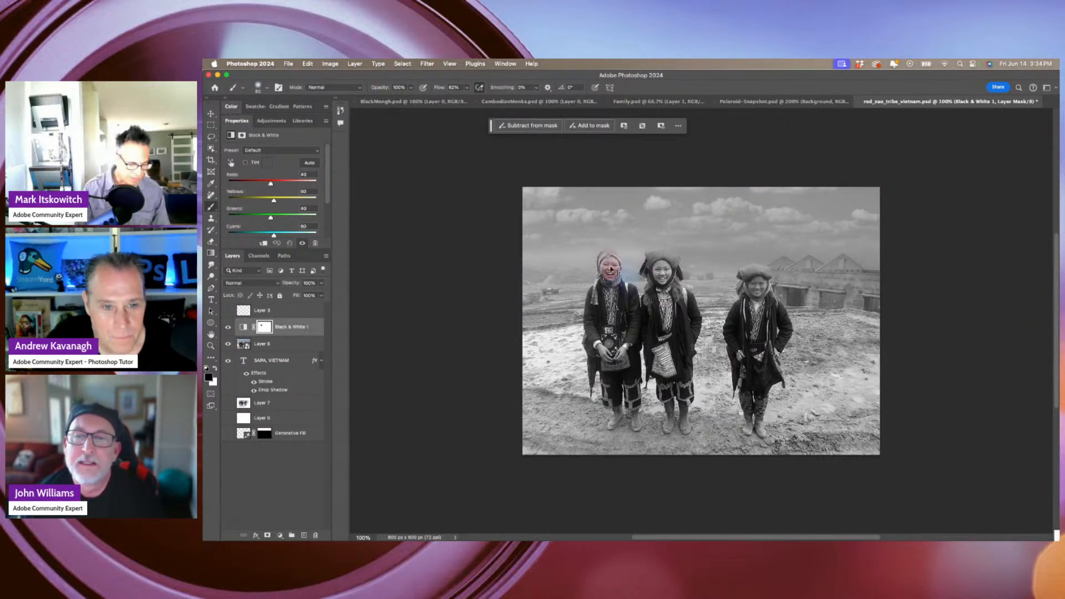
key(super+z)
Paint black on the Black & White mask with a smaller brush to restore color to the leftmost woman from headscarf to boots.
key(super+plus)
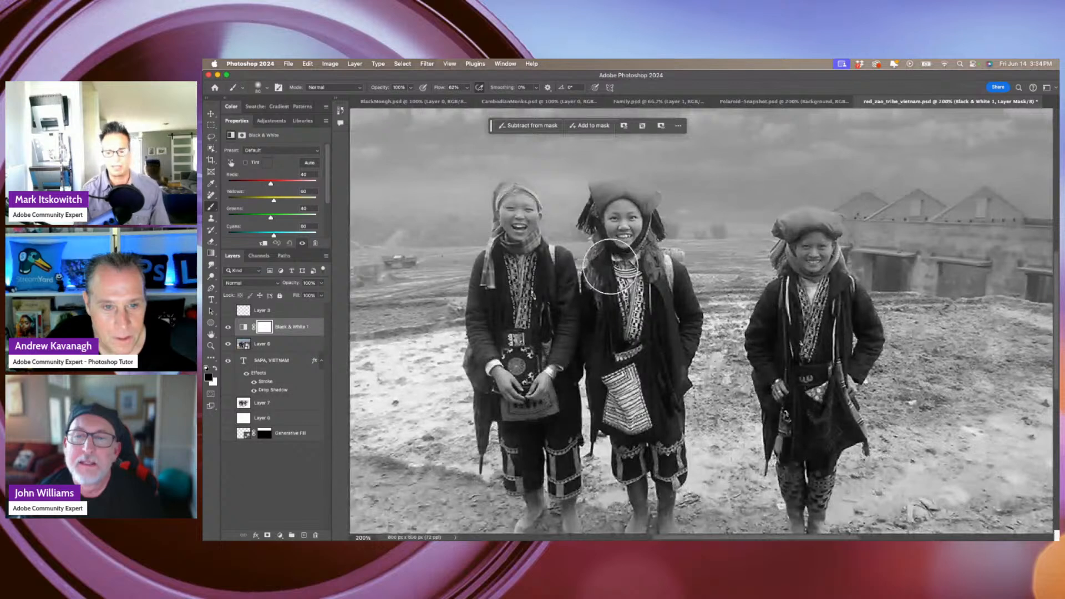
key(bracketleft)
key(bracketleft)
key(bracketleft)
key(bracketleft)
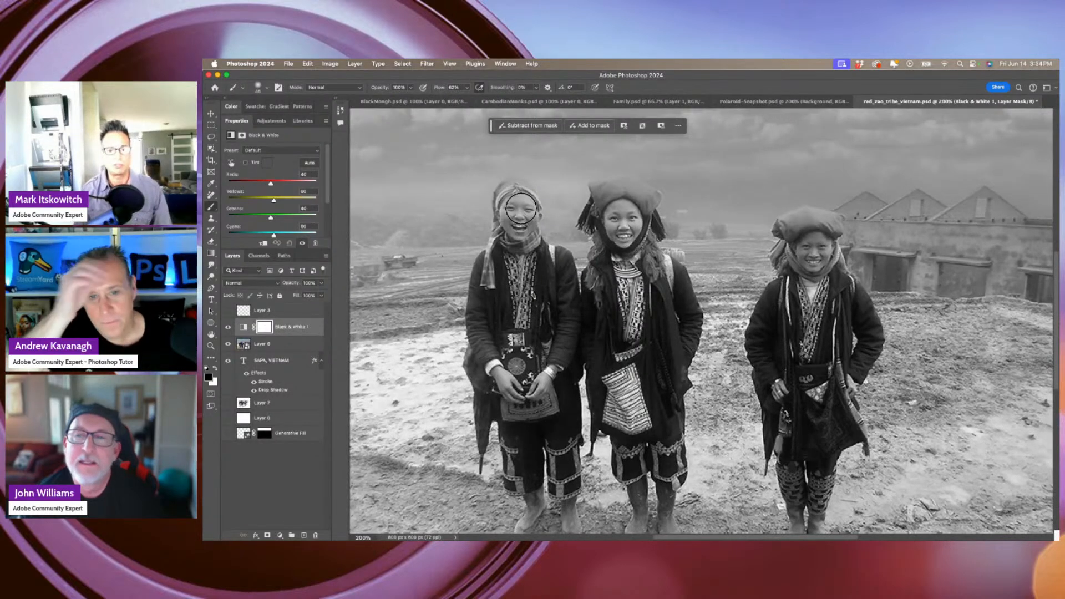
mouse_move(523, 211)
mouse_down()
mouse_move(501, 255)
mouse_move(519, 224)
mouse_move(515, 272)
mouse_up()
mouse_move(521, 219)
mouse_down()
mouse_move(442, 88)
mouse_move(522, 215)
mouse_move(517, 201)
mouse_move(494, 255)
mouse_move(516, 269)
mouse_move(521, 333)
mouse_move(537, 333)
mouse_move(500, 391)
mouse_move(509, 361)
mouse_move(542, 399)
mouse_move(527, 513)
mouse_up()
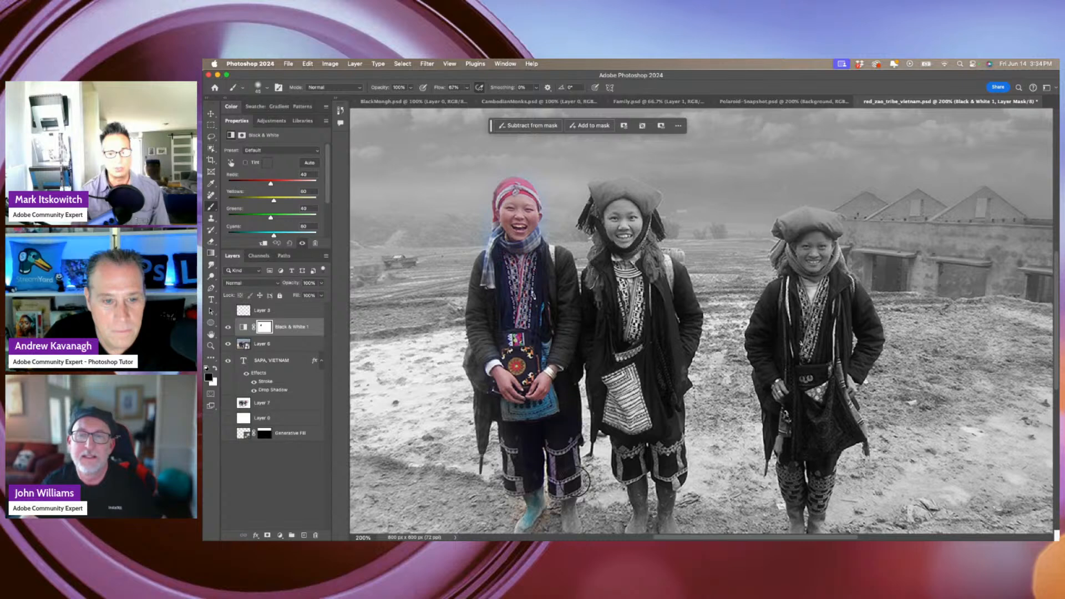
mouse_move(574, 482)
mouse_down()
mouse_move(579, 519)
mouse_move(549, 453)
mouse_up()
Paint black on the Black & White mask over the middle and rightmost women to restore their color.
mouse_move(655, 336)
mouse_down()
mouse_move(630, 307)
mouse_move(622, 193)
mouse_move(635, 232)
mouse_move(610, 242)
mouse_move(630, 204)
mouse_move(614, 223)
mouse_move(669, 266)
mouse_move(643, 268)
mouse_move(665, 325)
mouse_move(638, 424)
mouse_move(632, 360)
mouse_move(647, 487)
mouse_move(678, 484)
mouse_up()
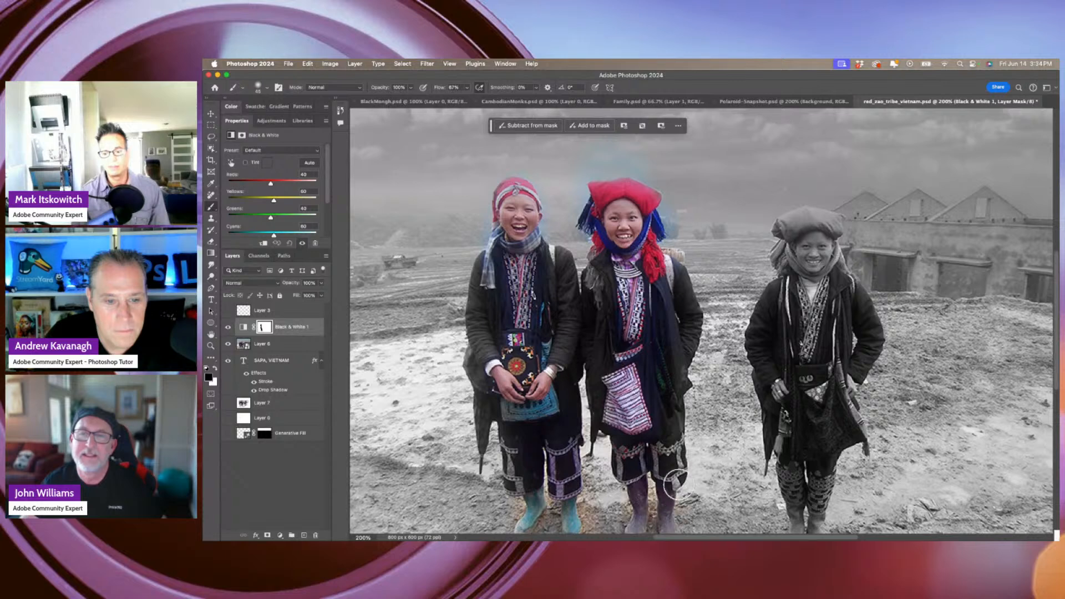
mouse_move(846, 277)
mouse_down()
mouse_move(840, 242)
mouse_move(796, 256)
mouse_move(789, 317)
mouse_move(825, 404)
mouse_move(804, 490)
mouse_move(813, 526)
mouse_up()
mouse_move(804, 365)
mouse_down()
mouse_move(822, 266)
mouse_move(801, 222)
mouse_move(784, 332)
mouse_up()
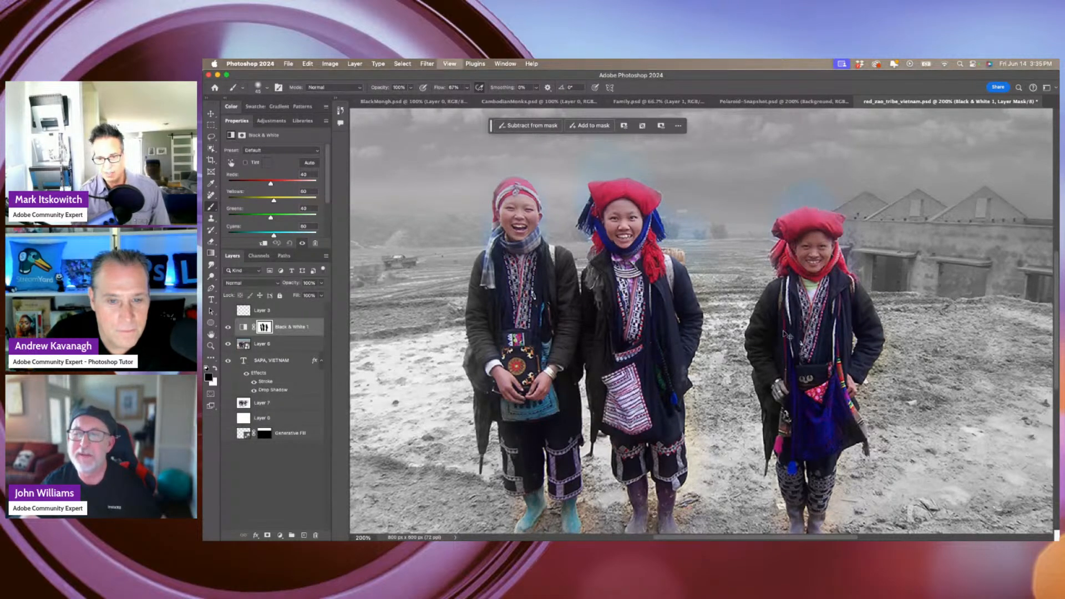
Compare the whole photo with the Black & White adjustment and then the Smart Object beneath it hidden and shown.
key(super+minus)
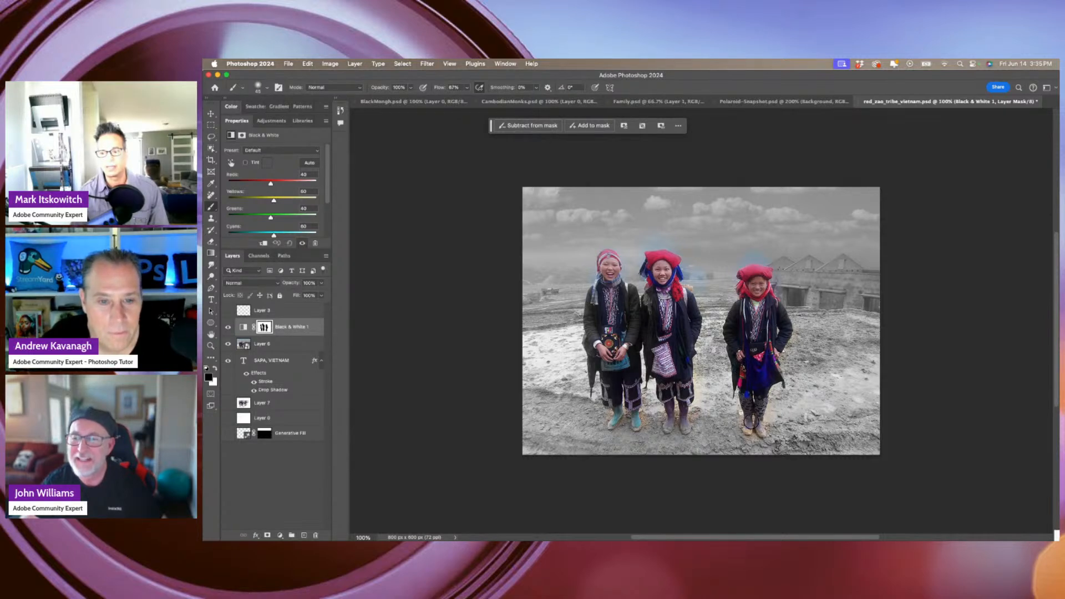
click(228, 327)
click(227, 328)
click(228, 344)
click(228, 344)
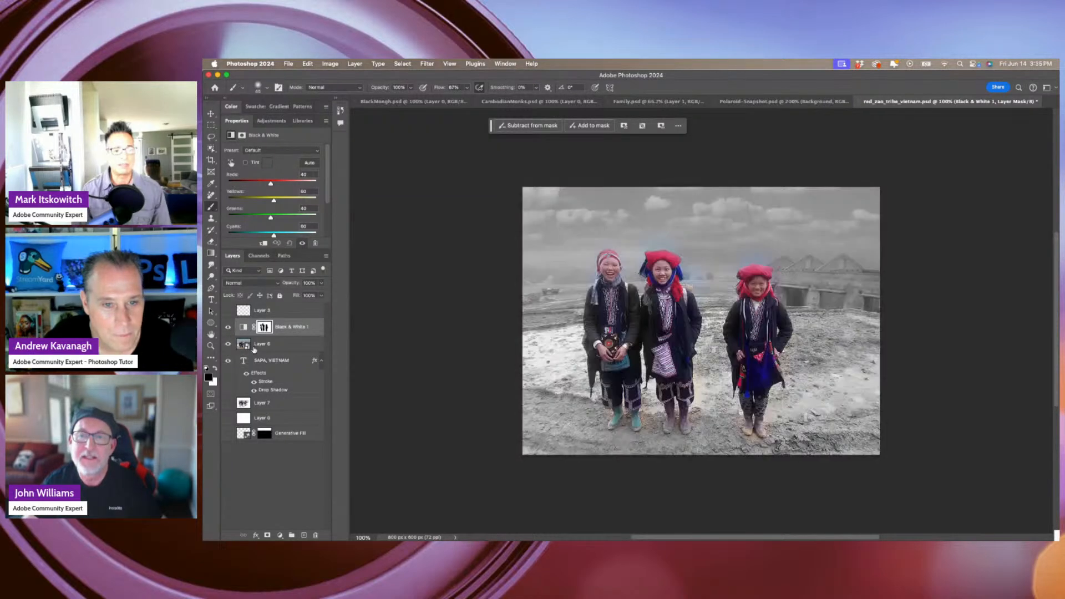
Convert the Black & White adjustment layer and the Smart Object beneath it into one Smart Object, and check it hidden and shown.
shift+click(290, 344)
right_click(290, 344)
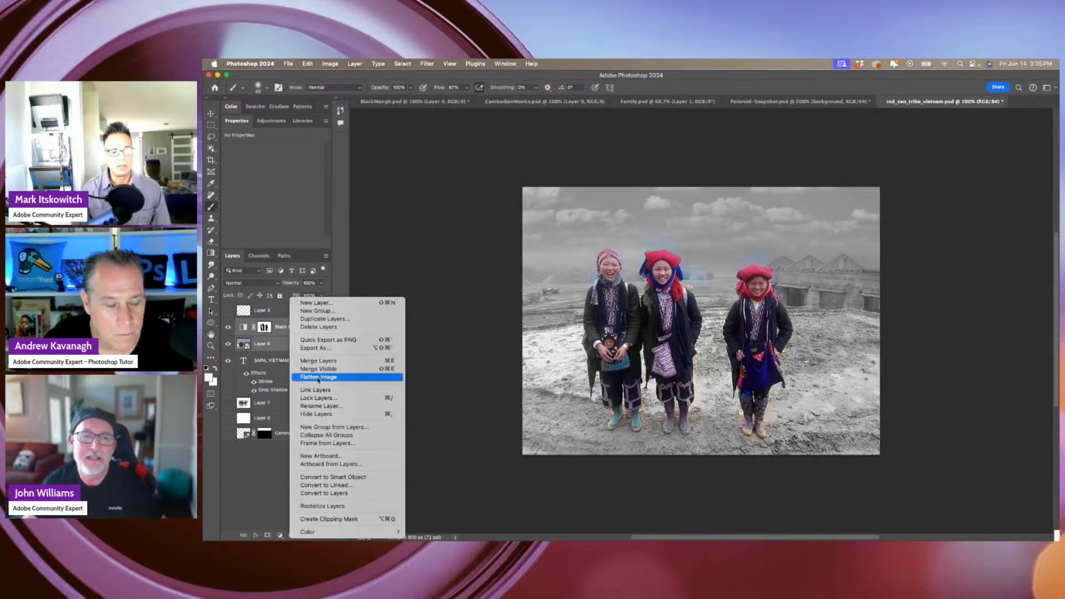
click(356, 478)
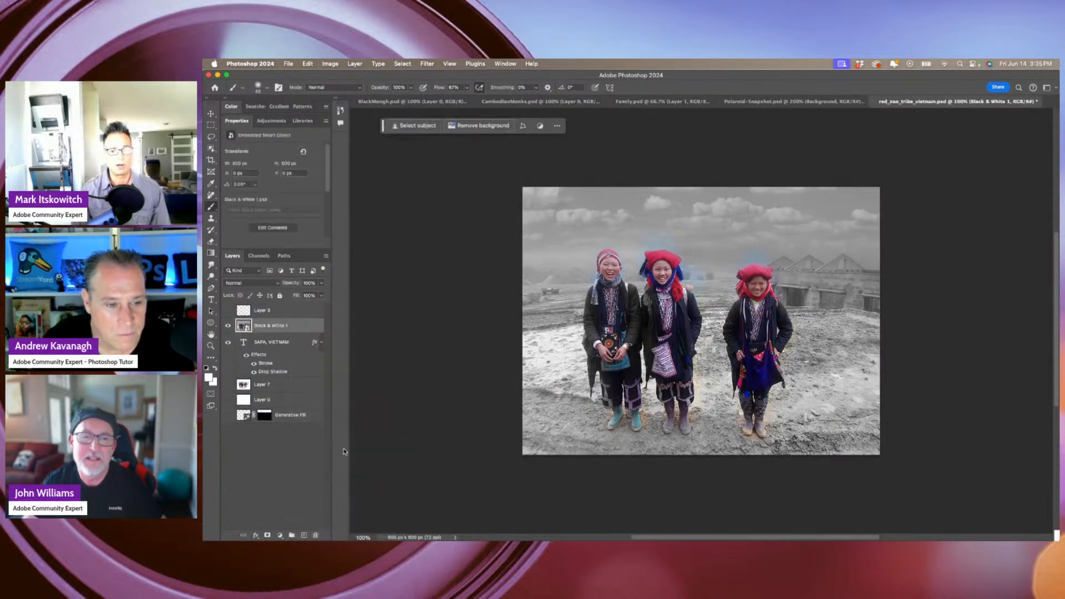
click(227, 327)
click(227, 327)
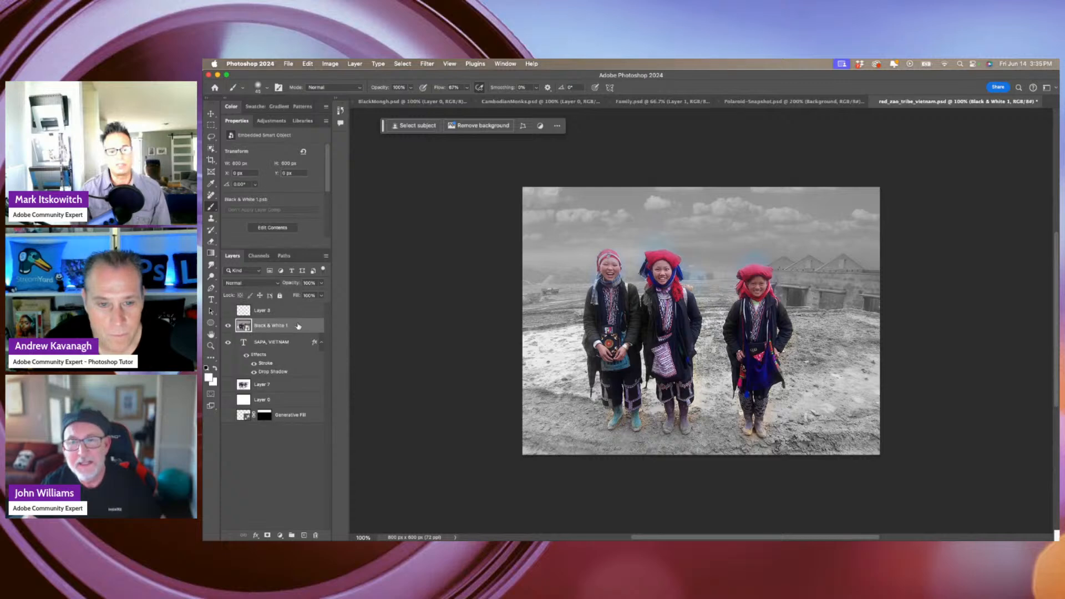
double_click(297, 327)
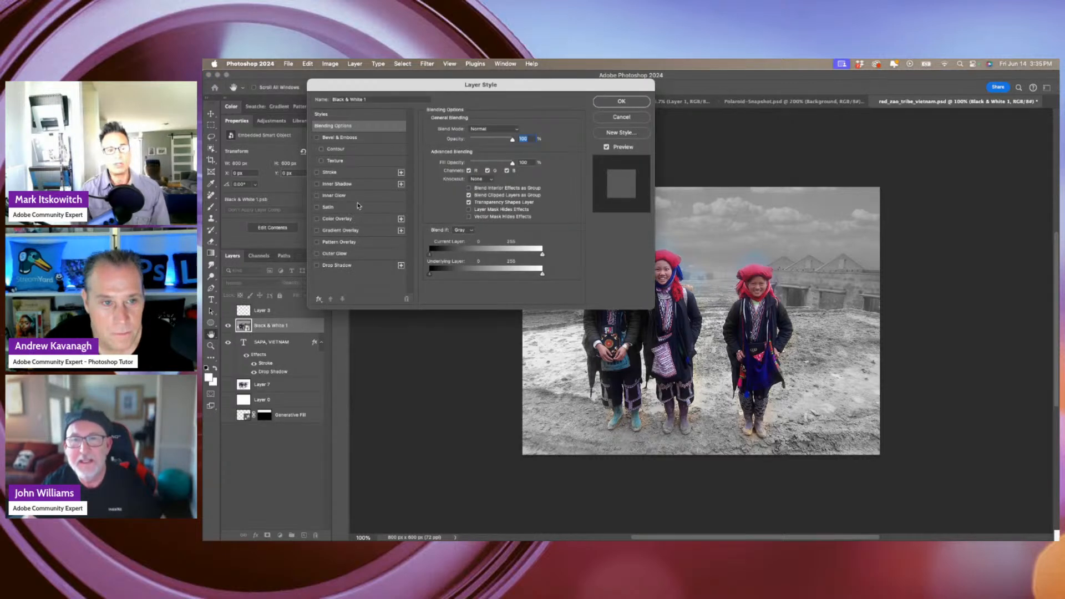
click(620, 117)
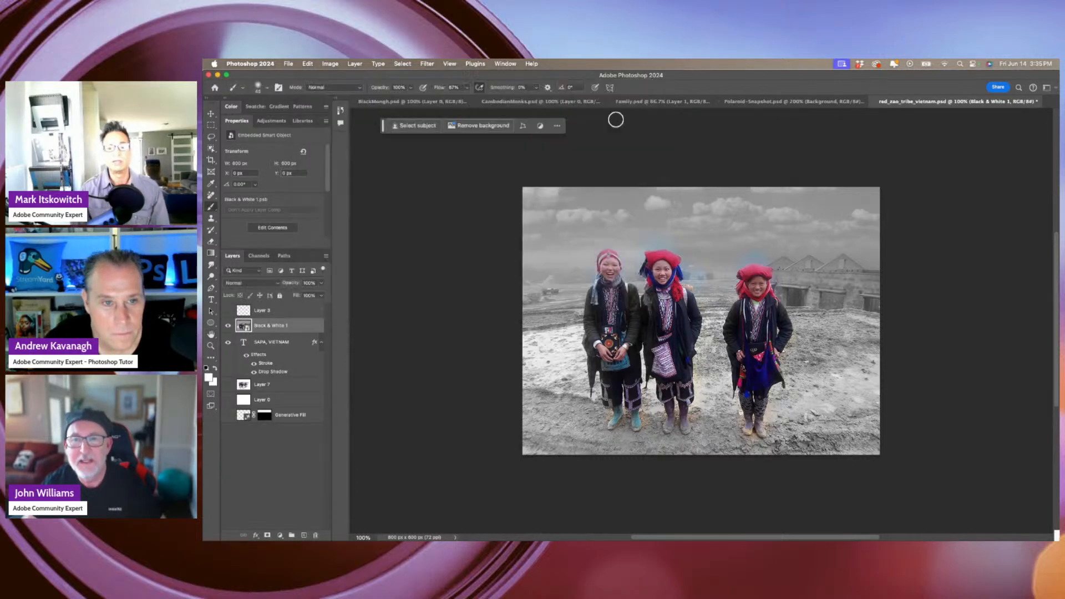
Draw a rectangular marquee selection around the three women, redrawing it once.
click(210, 127)
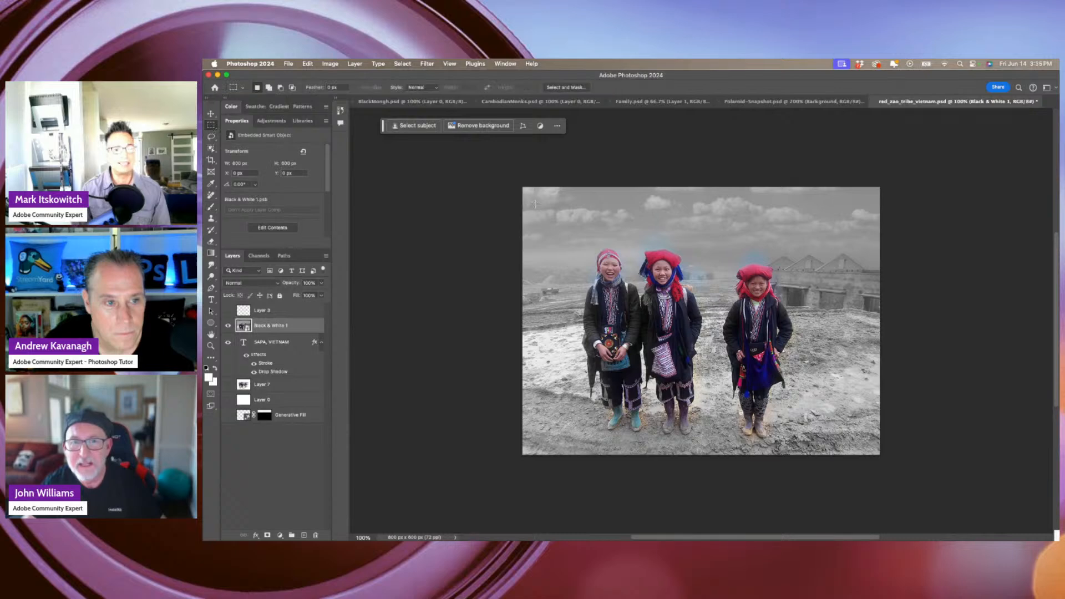
drag(564, 230, 821, 441)
key(super+d)
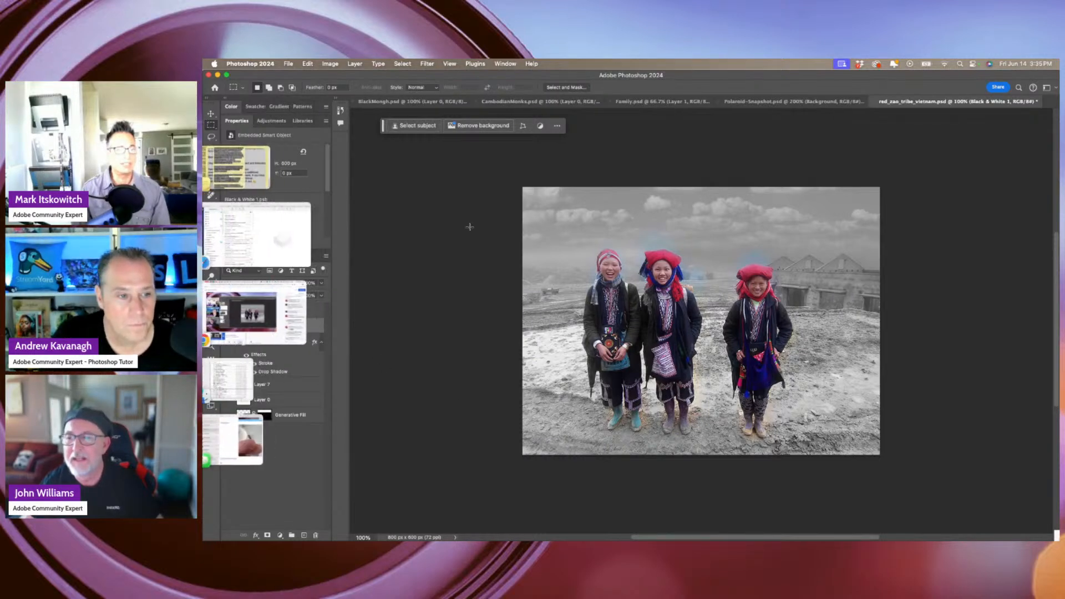
drag(556, 221, 822, 448)
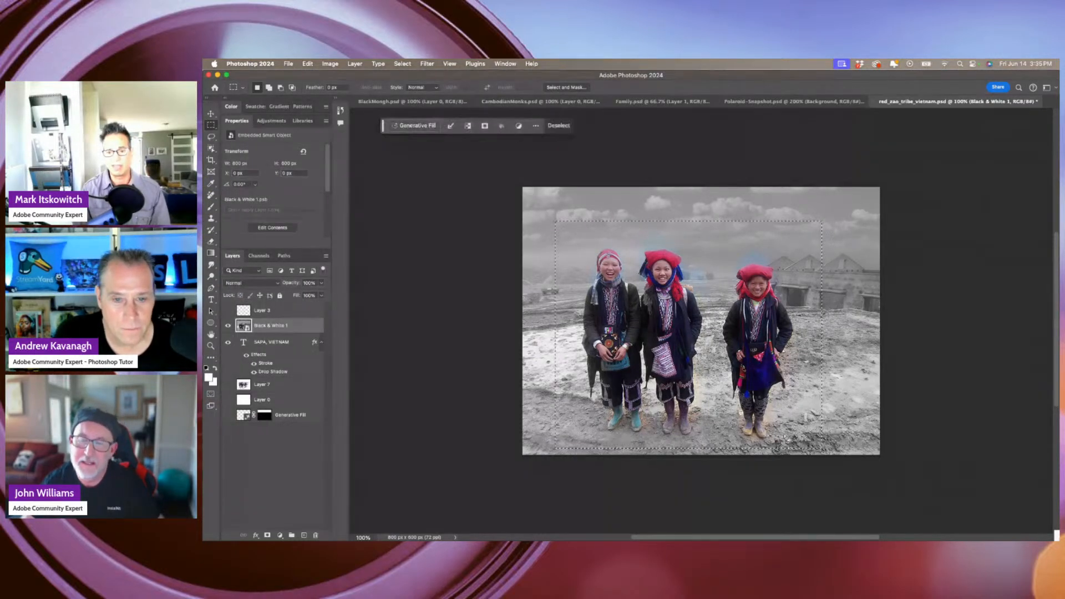
Try a thick white Stroke effect positioned outside on the Black & White 1 Smart Object.
double_click(310, 330)
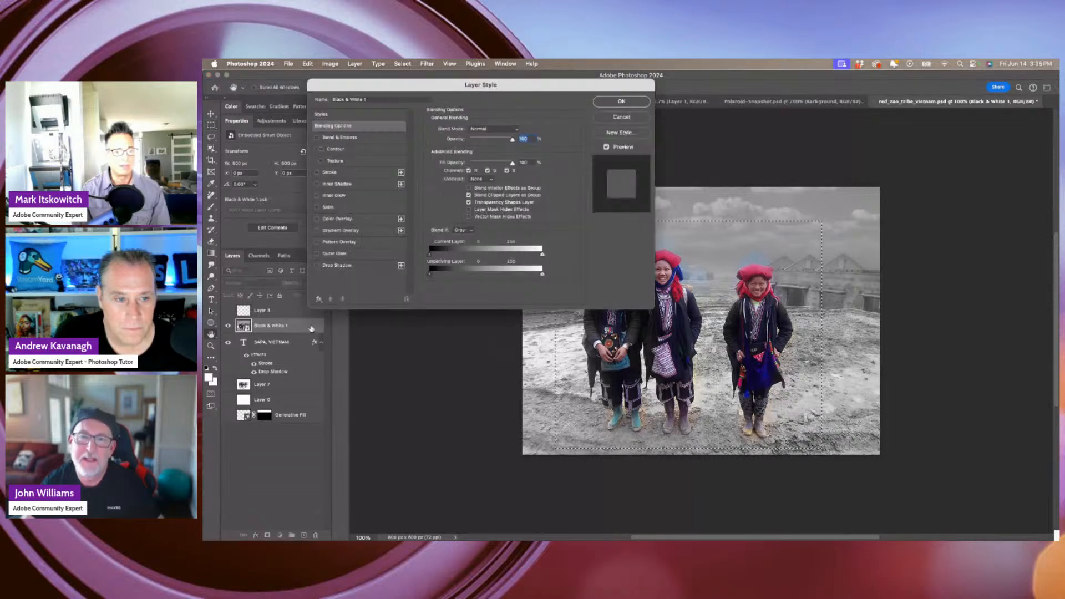
click(330, 174)
click(447, 197)
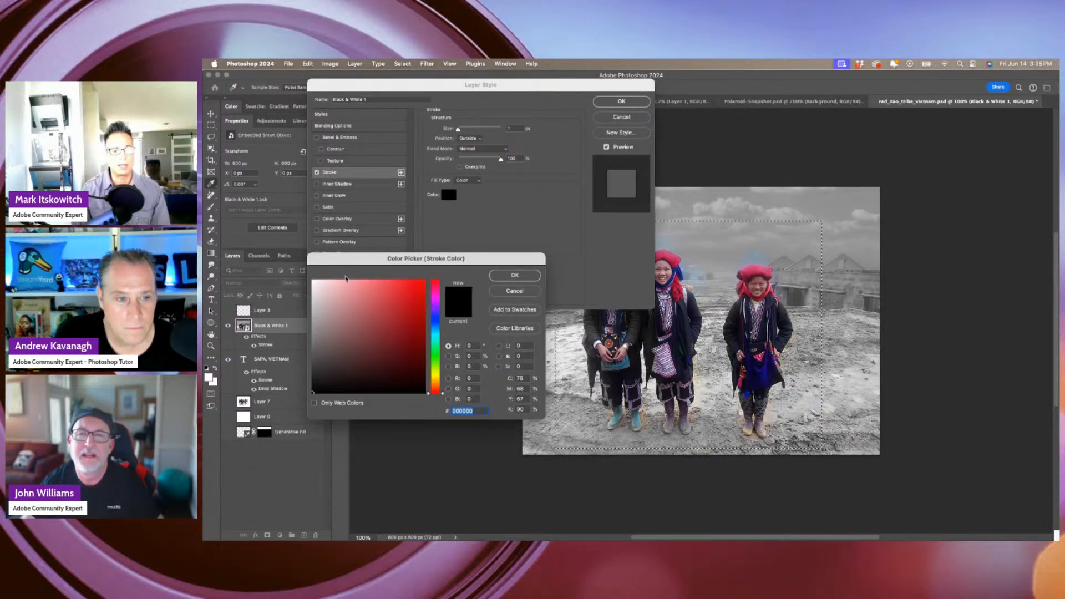
drag(345, 280, 312, 281)
click(498, 277)
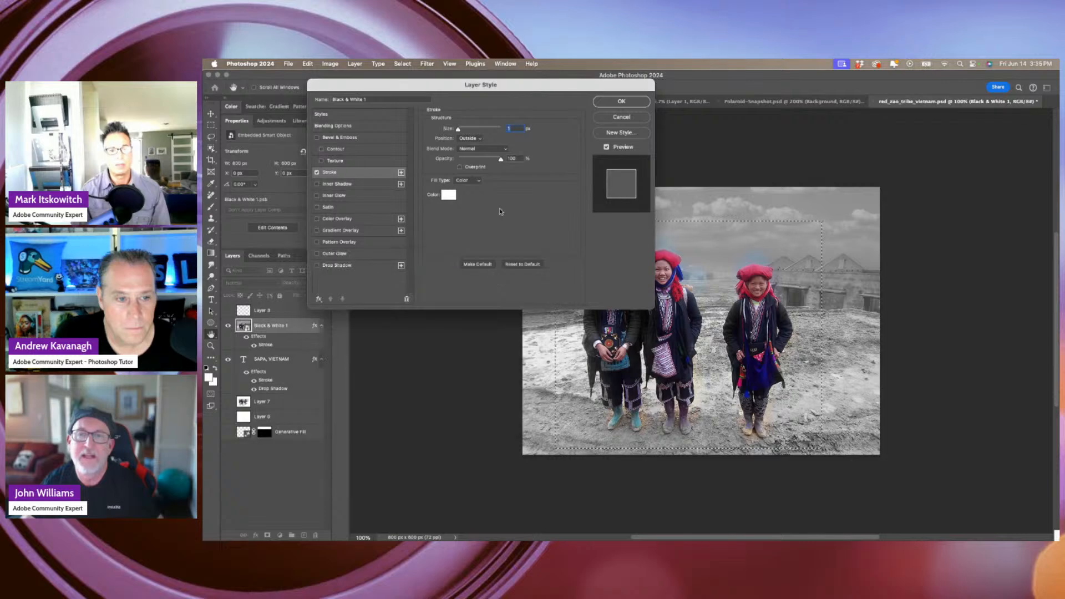
drag(464, 130, 464, 132)
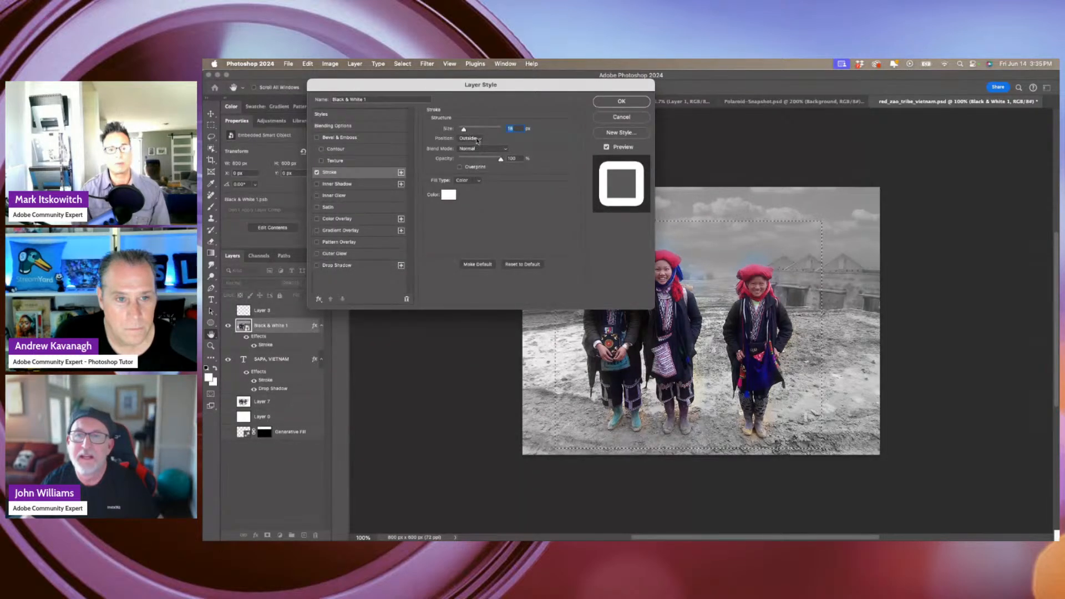
Try the Center and Inside positions for the white stroke, enlarge it to 21 px inside, and discard the layer style.
click(477, 140)
click(469, 148)
click(478, 140)
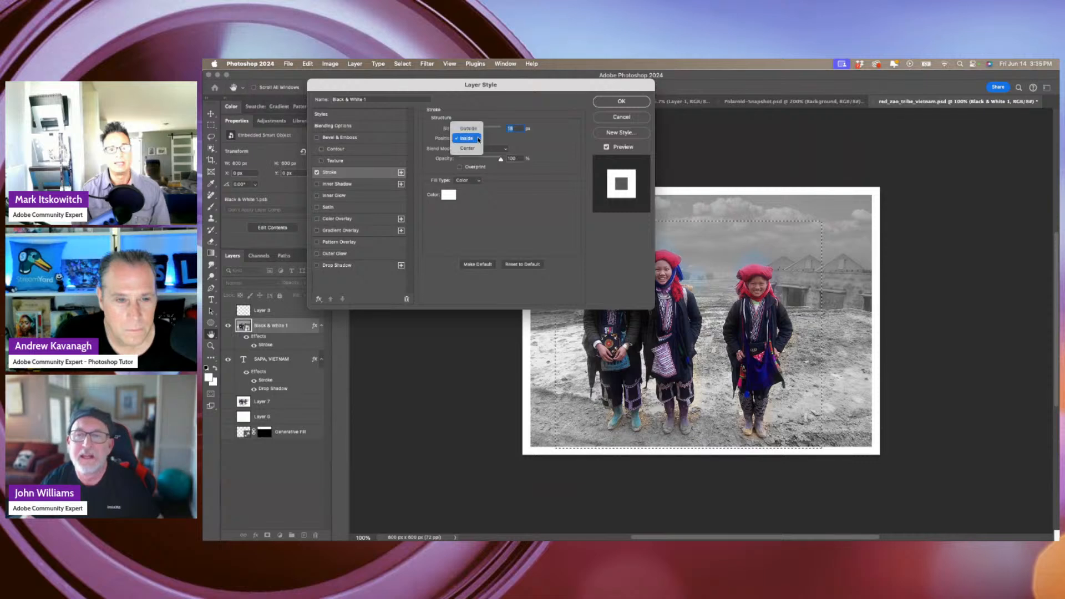
click(467, 148)
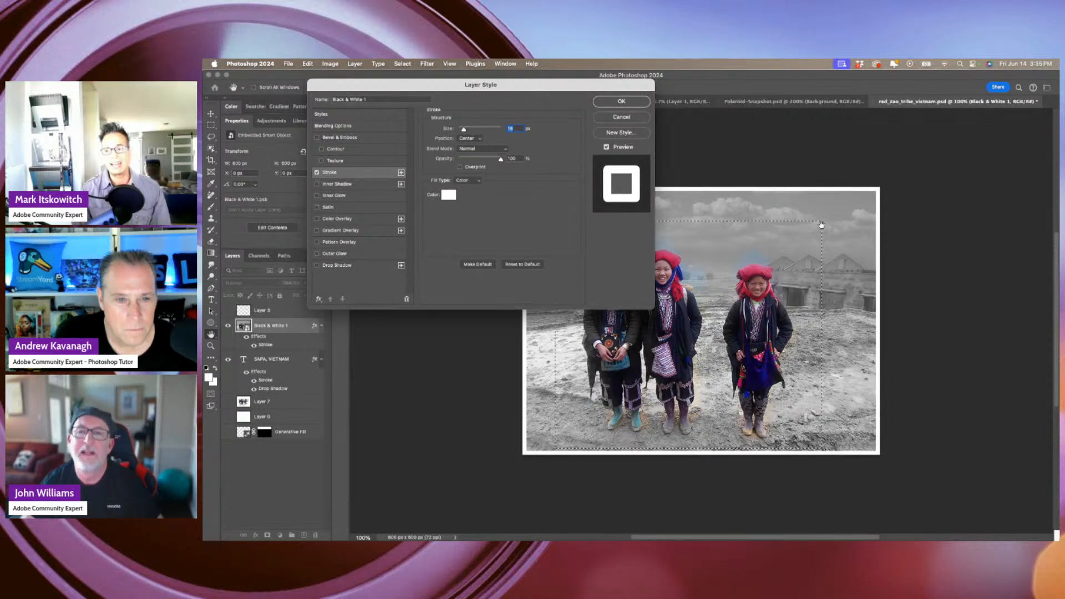
click(480, 140)
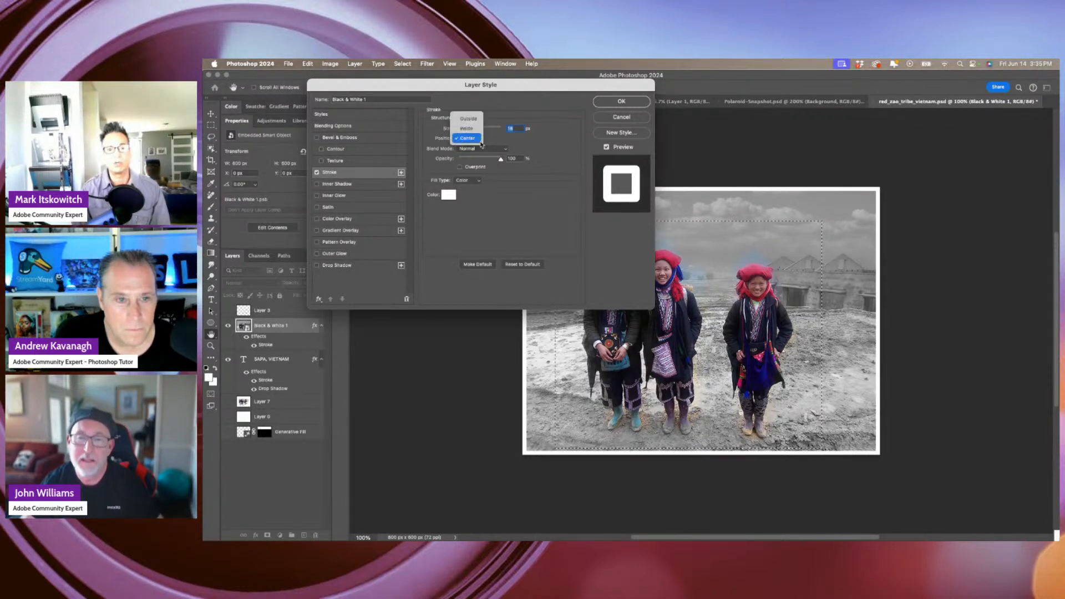
click(467, 129)
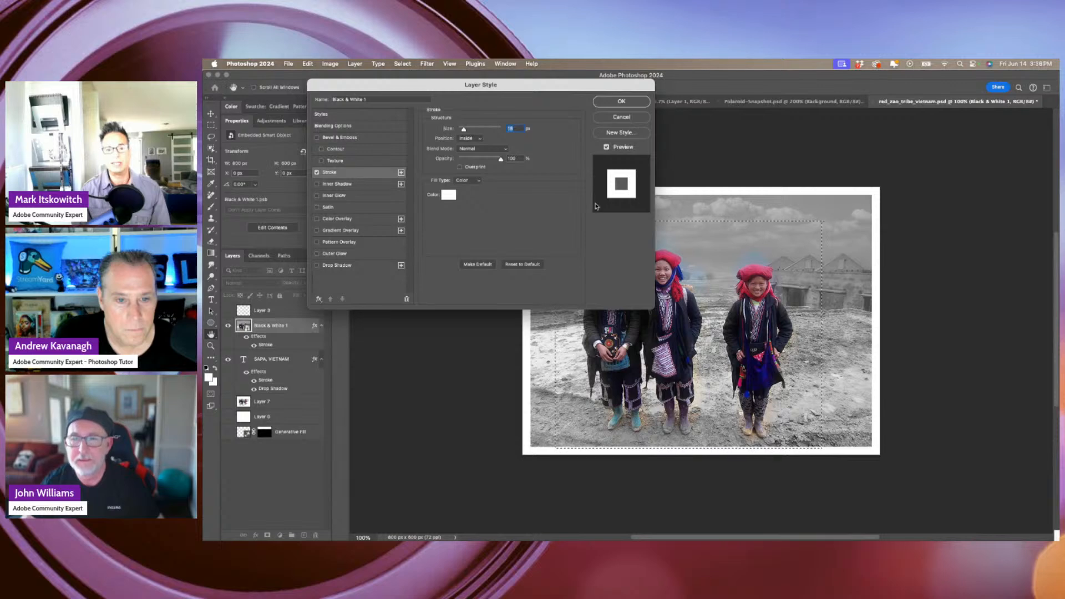
drag(592, 93, 489, 96)
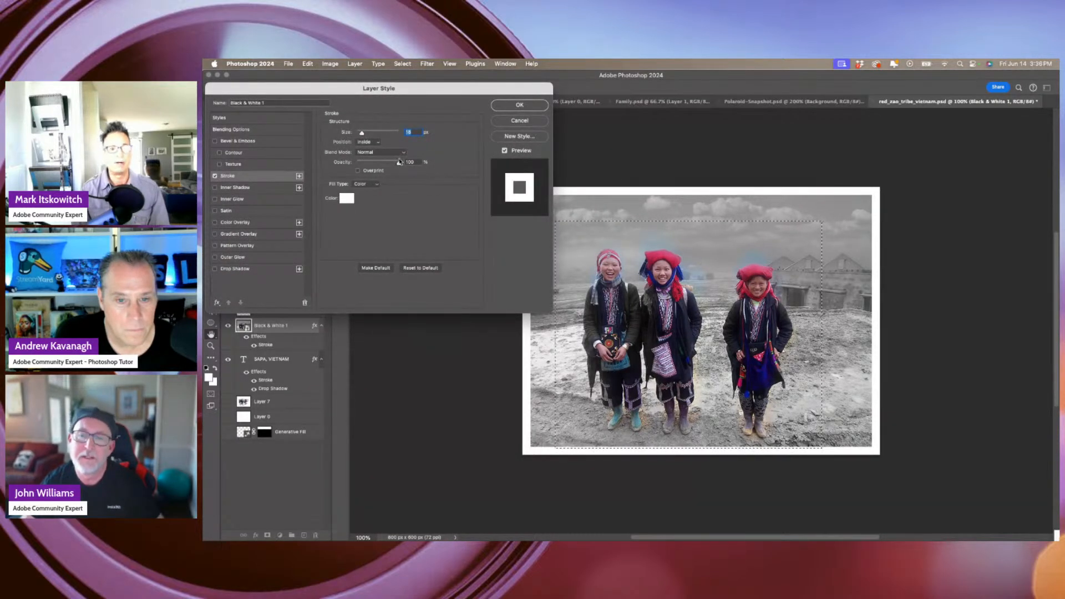
drag(360, 134, 362, 135)
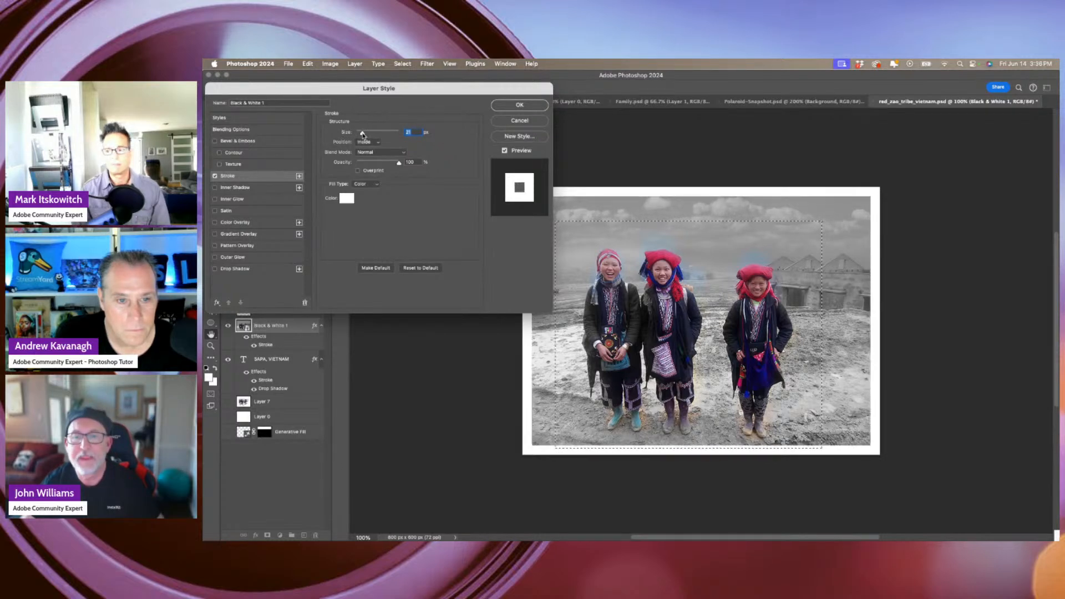
click(503, 122)
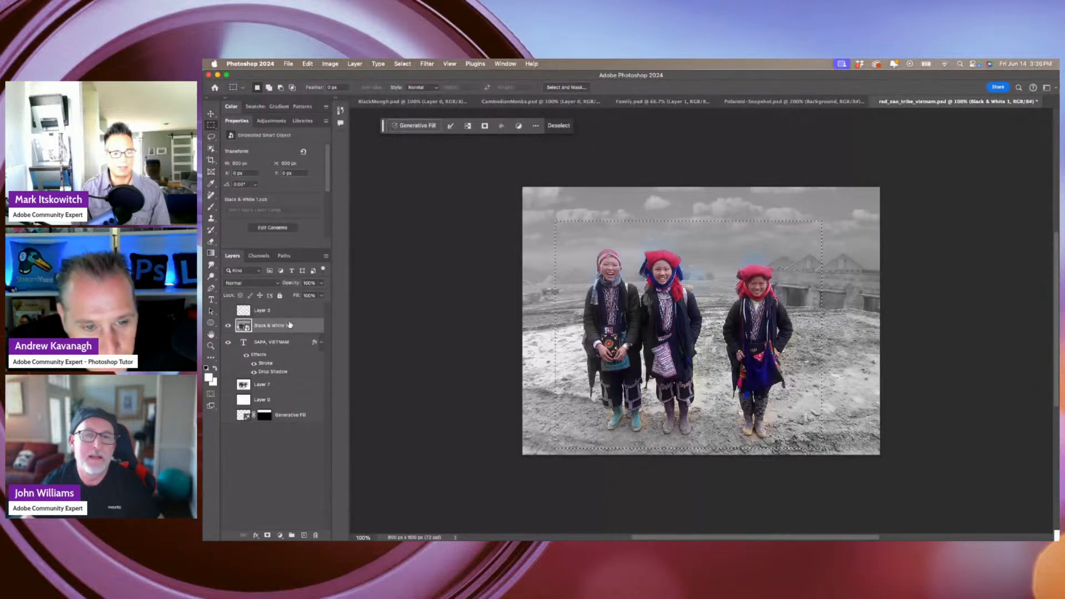
Copy the selected area of the Smart Object to a new layer and check the copy with the Smart Object hidden.
key(super+j)
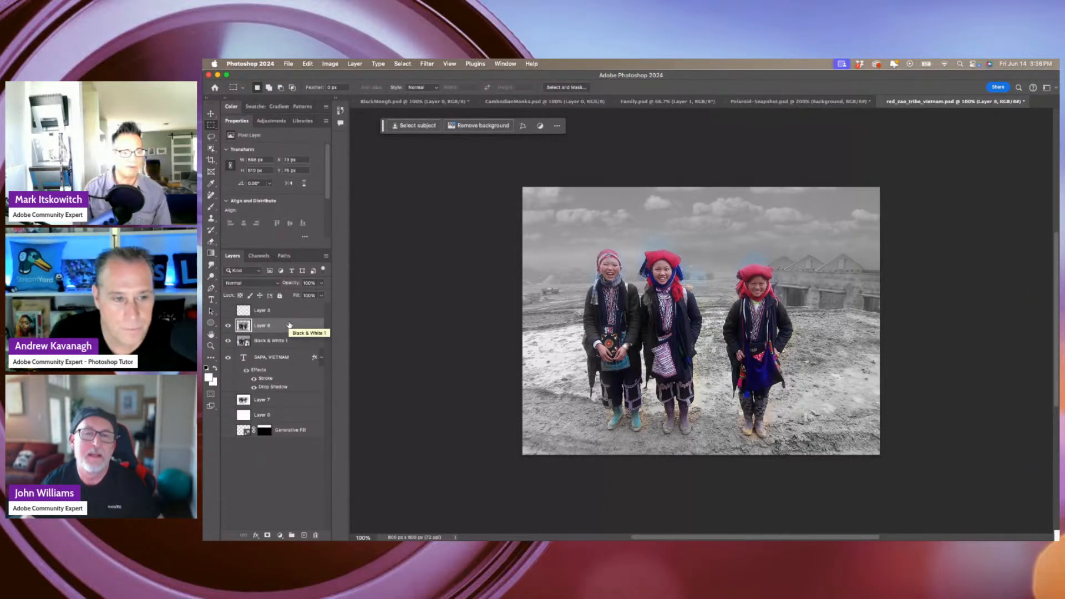
click(229, 342)
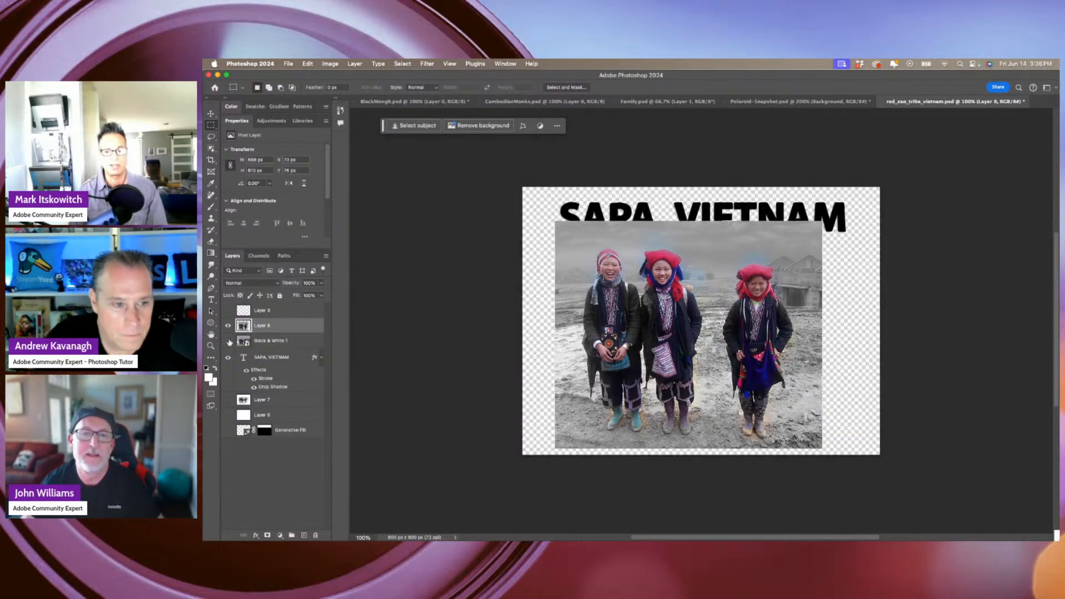
click(228, 341)
Try a white 9 px Stroke effect positioned inside on the copied rectangular layer.
double_click(297, 329)
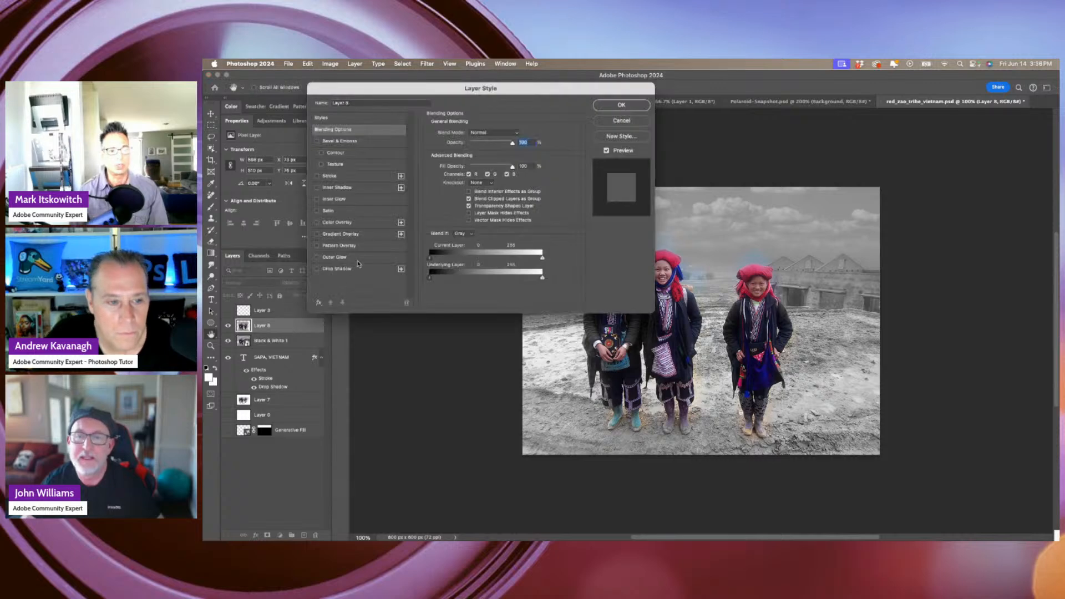
click(333, 176)
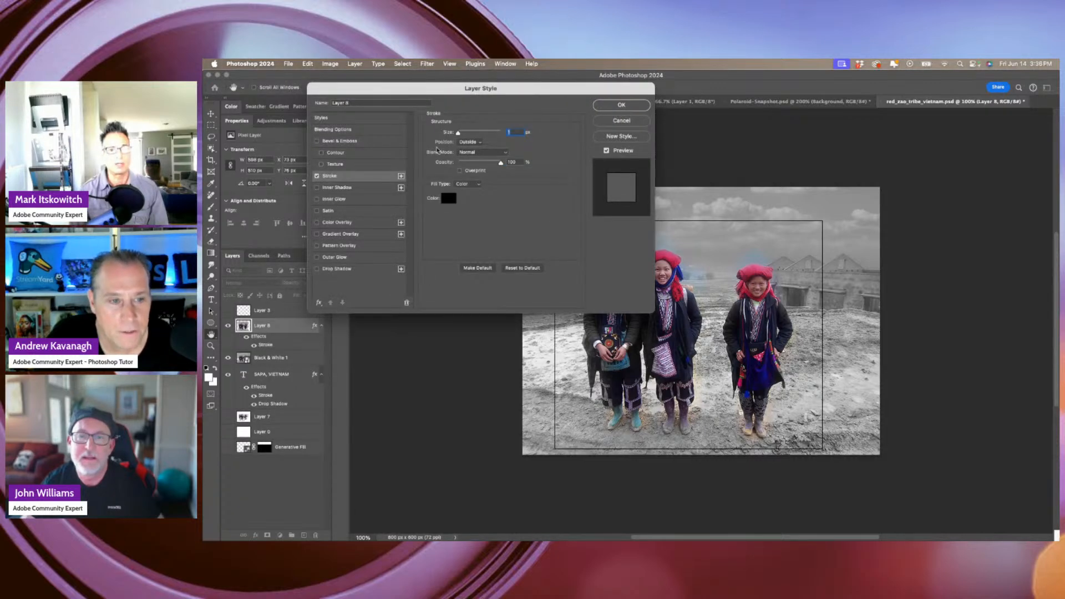
click(449, 198)
drag(343, 291, 292, 264)
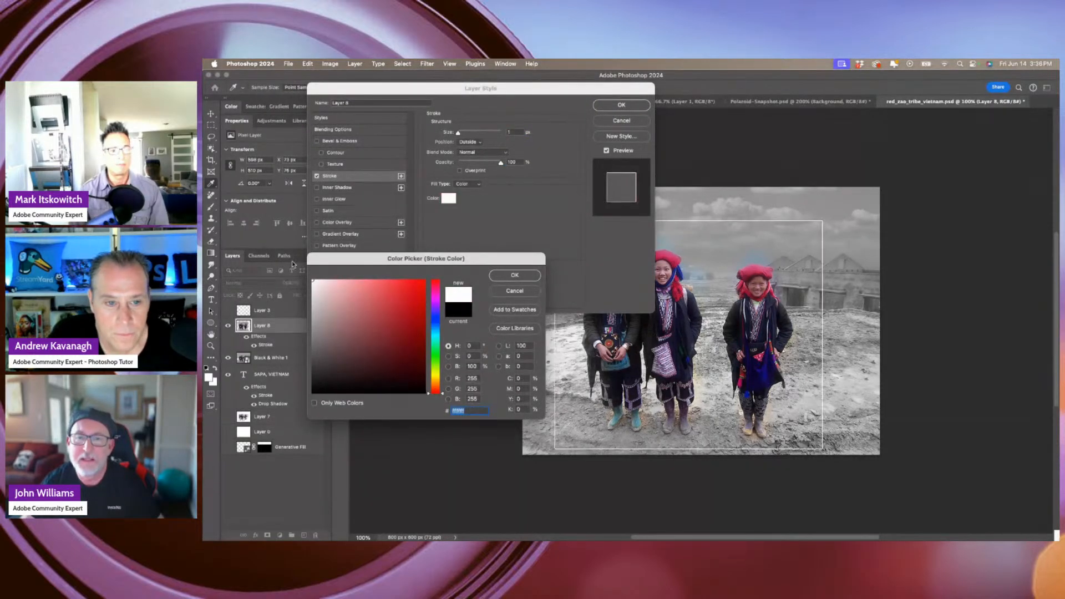
click(496, 276)
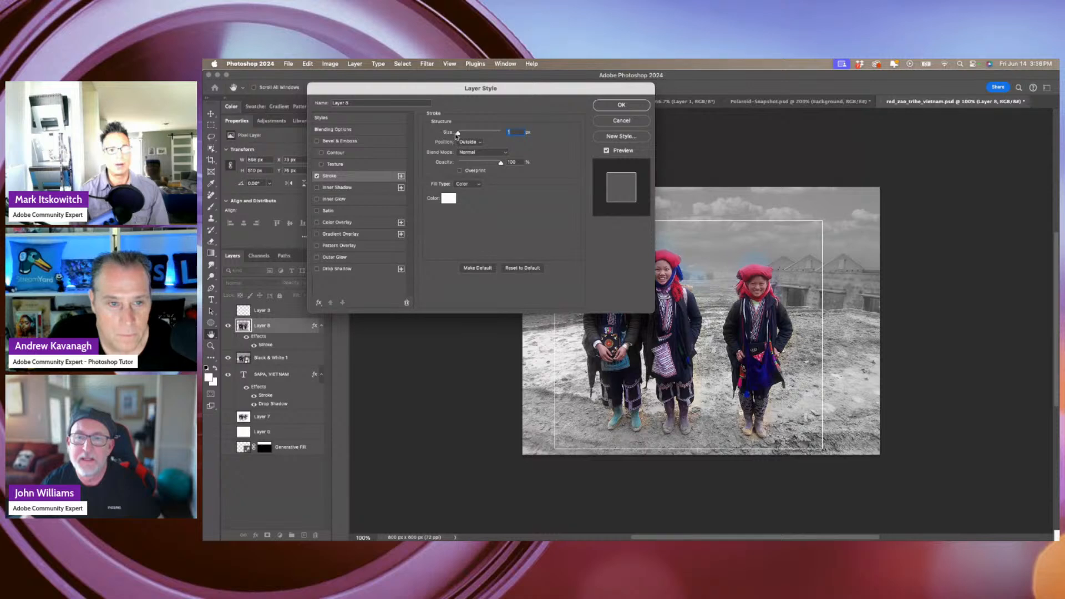
mouse_move(457, 133)
mouse_down()
mouse_move(471, 133)
mouse_move(461, 133)
mouse_up()
click(470, 143)
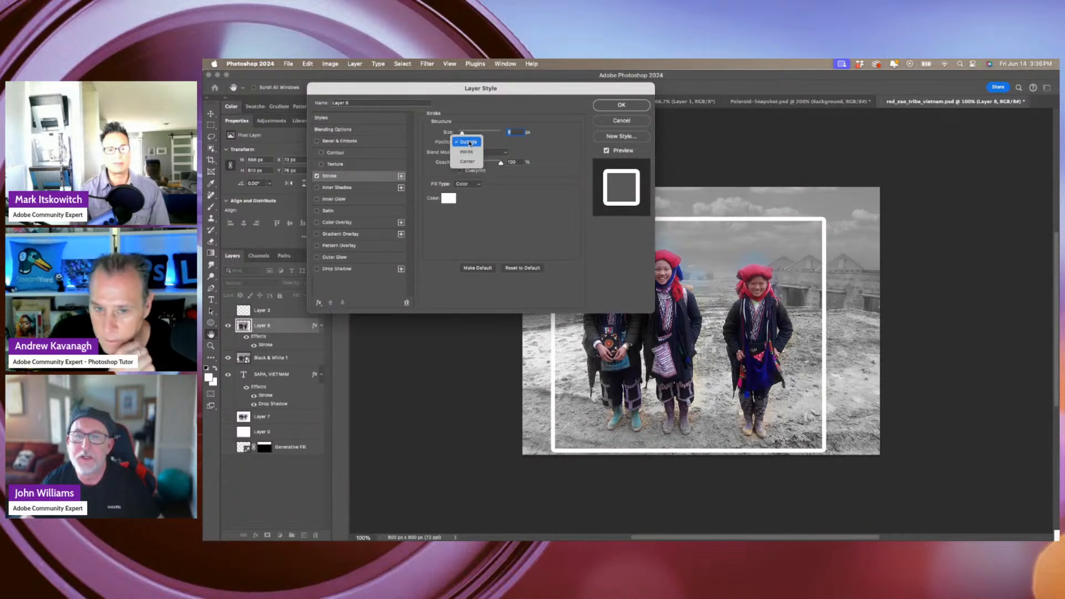
click(471, 152)
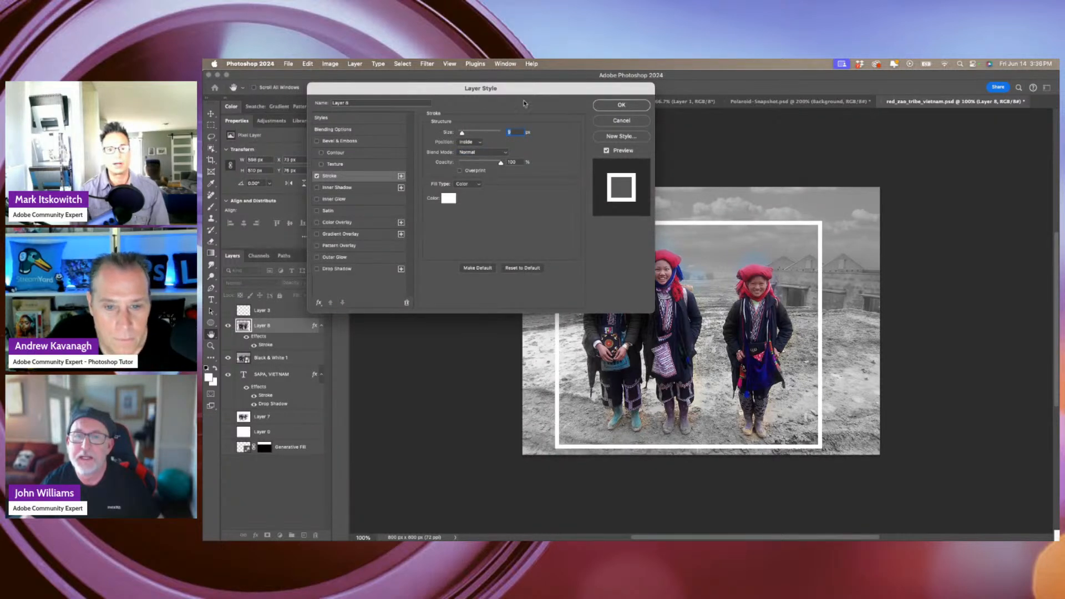
drag(532, 91, 494, 78)
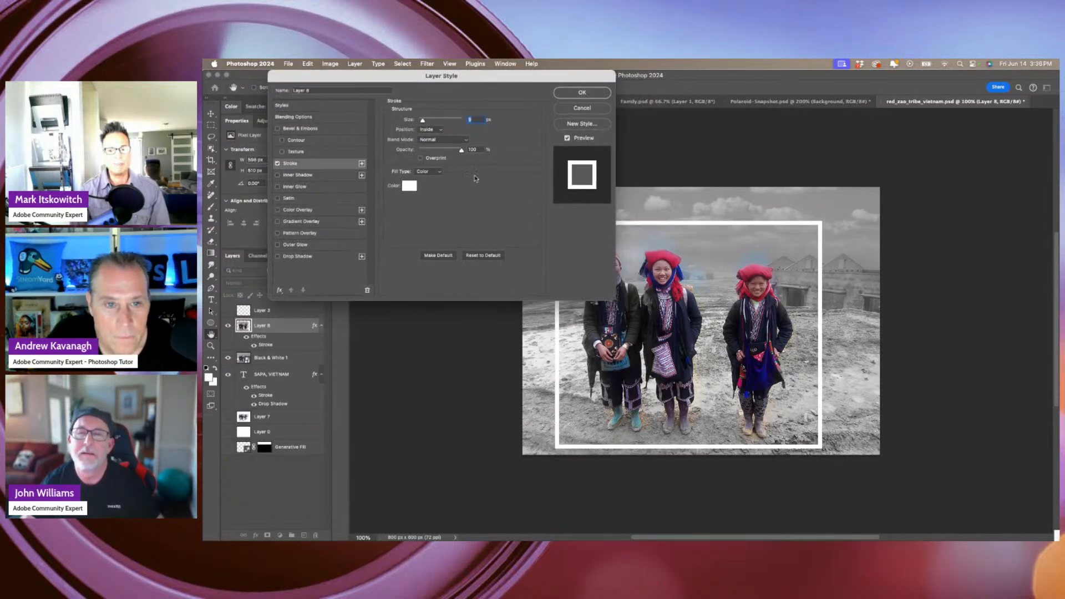
Try a Drop Shadow on the copied layer with 135° angle, 16 px distance and 18 px size, and discard the layer style.
click(313, 259)
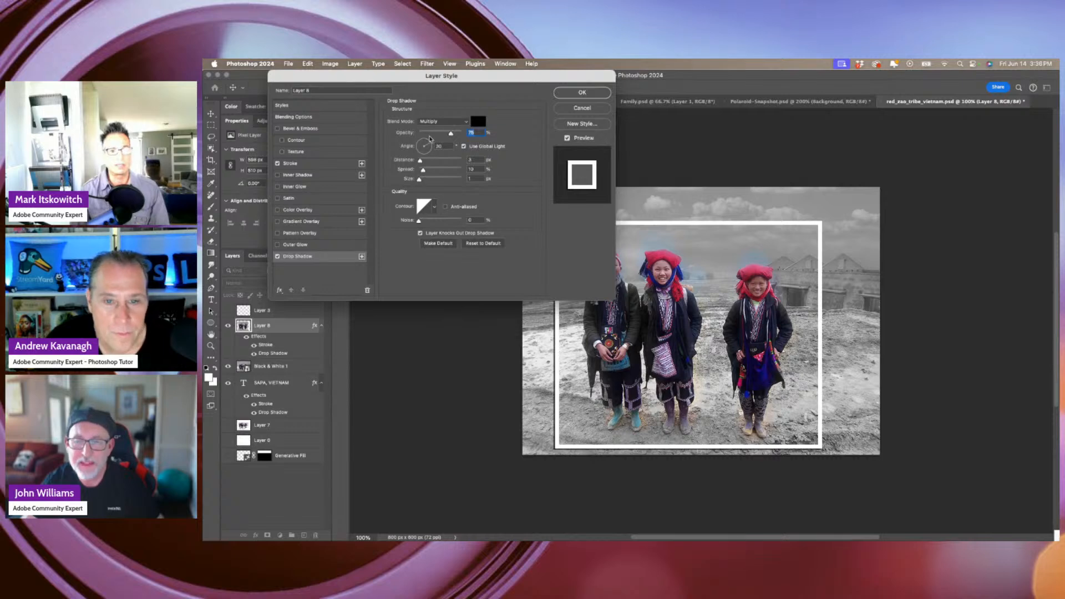
drag(431, 139, 425, 149)
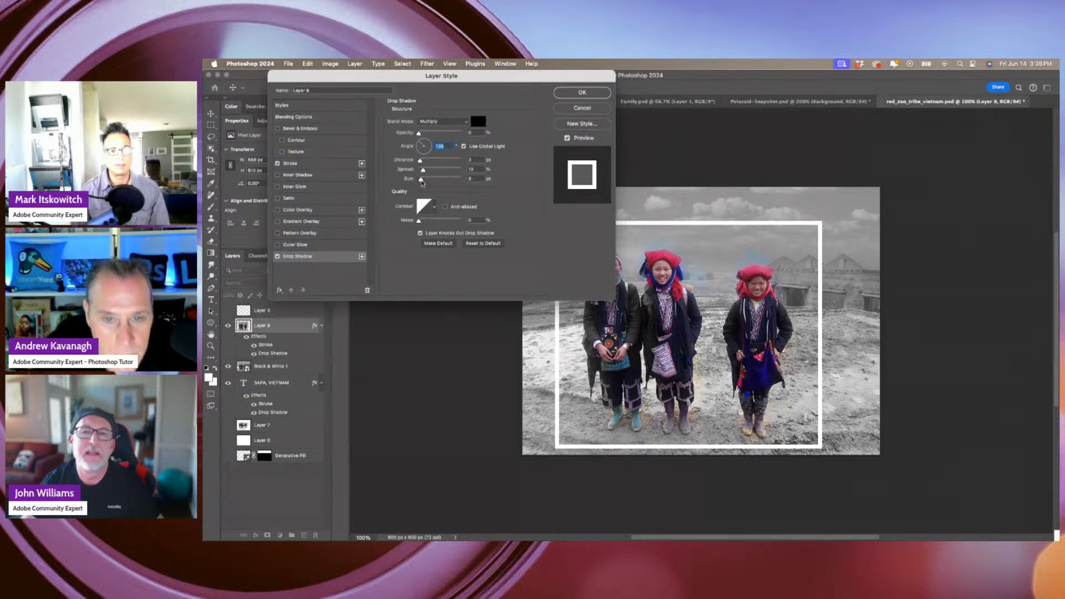
drag(422, 182, 424, 165)
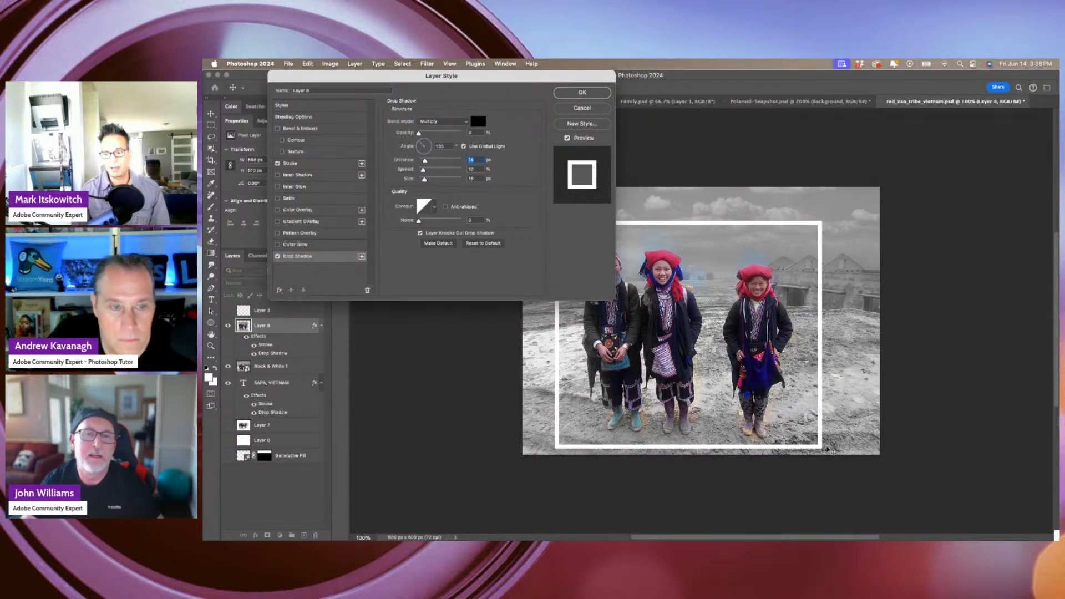
click(582, 109)
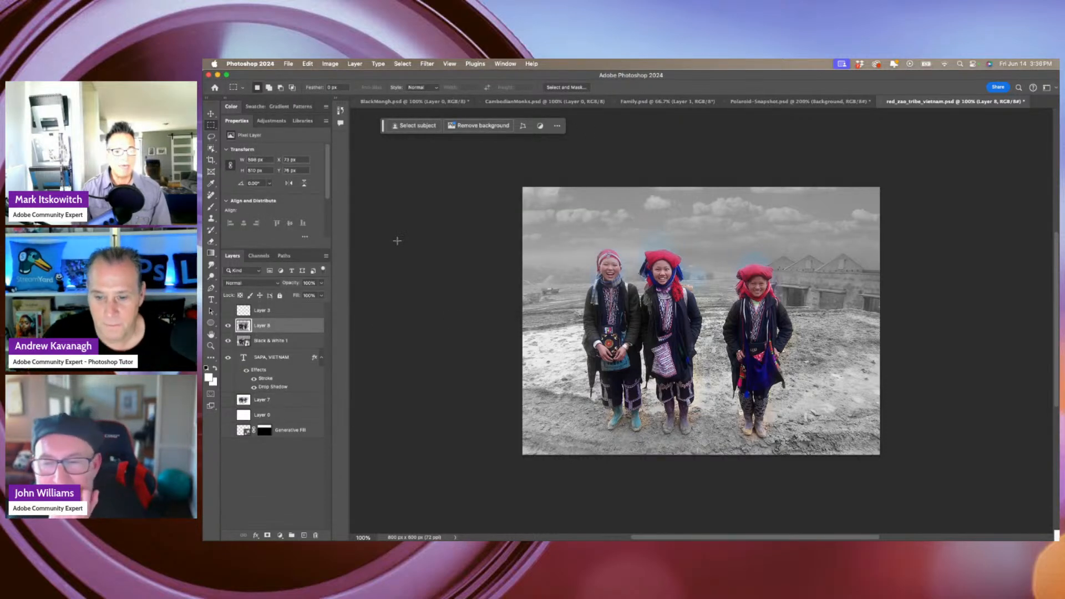
drag(554, 264, 557, 270)
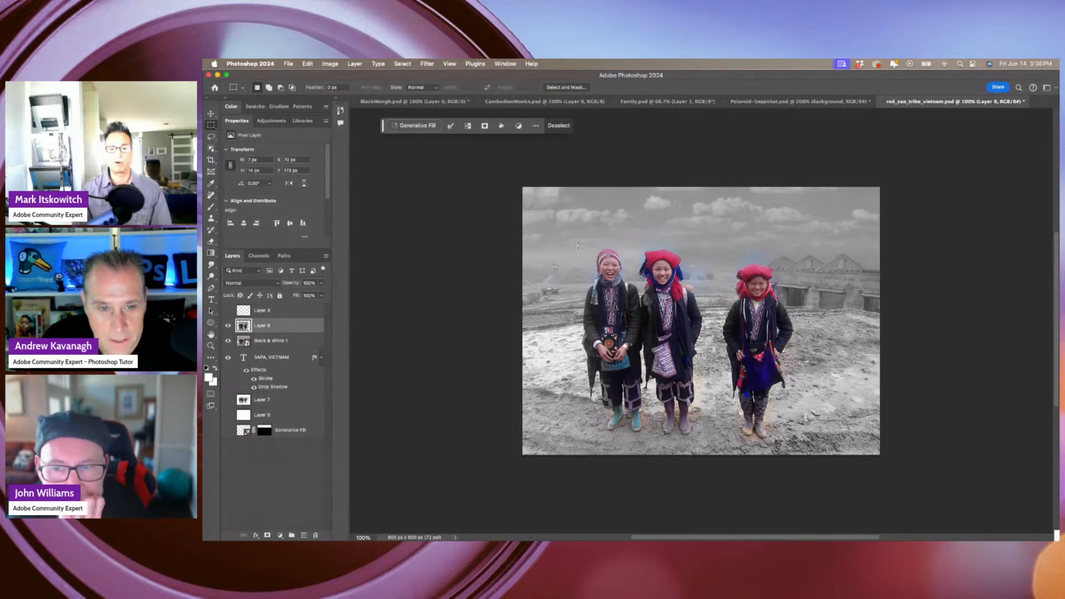
Replace the current selection with a combined selection of tall rectangular strips of varying widths and heights across the whole photo, covering the three women.
key(super+d)
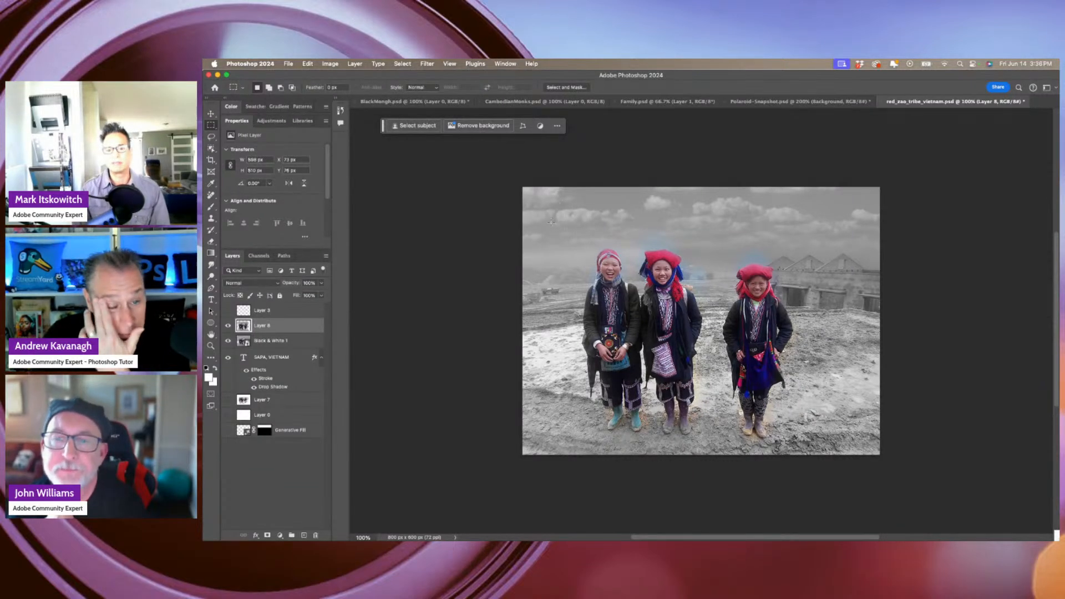
drag(547, 222, 556, 432)
drag(568, 201, 587, 444)
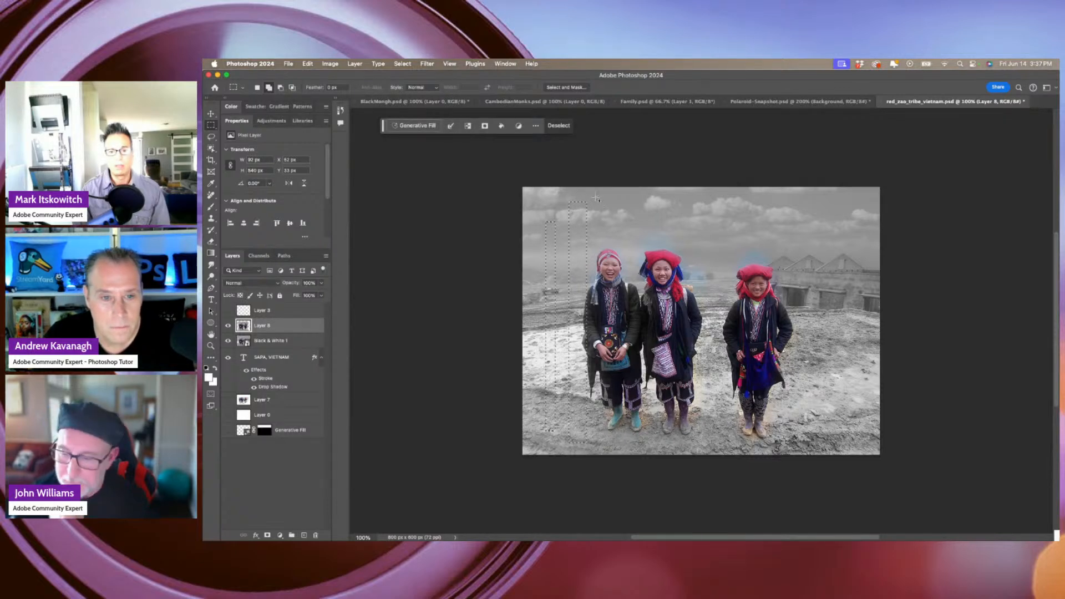
drag(595, 197, 635, 443)
drag(647, 209, 691, 433)
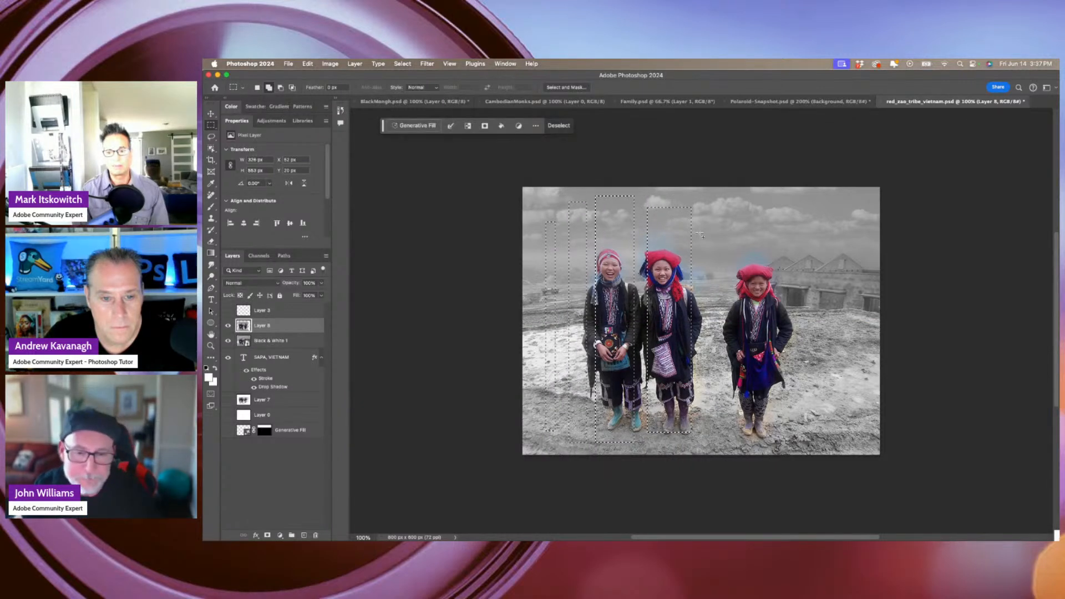
drag(700, 233, 706, 417)
mouse_move(720, 211)
mouse_down()
mouse_move(713, 339)
mouse_move(738, 434)
mouse_up()
drag(733, 205, 781, 441)
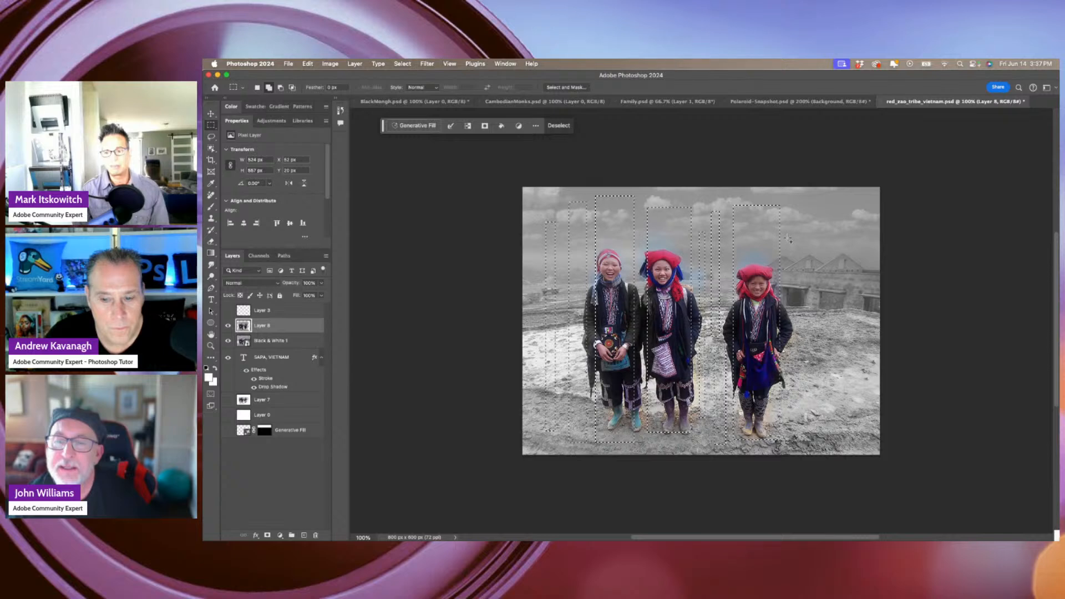
drag(788, 223, 802, 439)
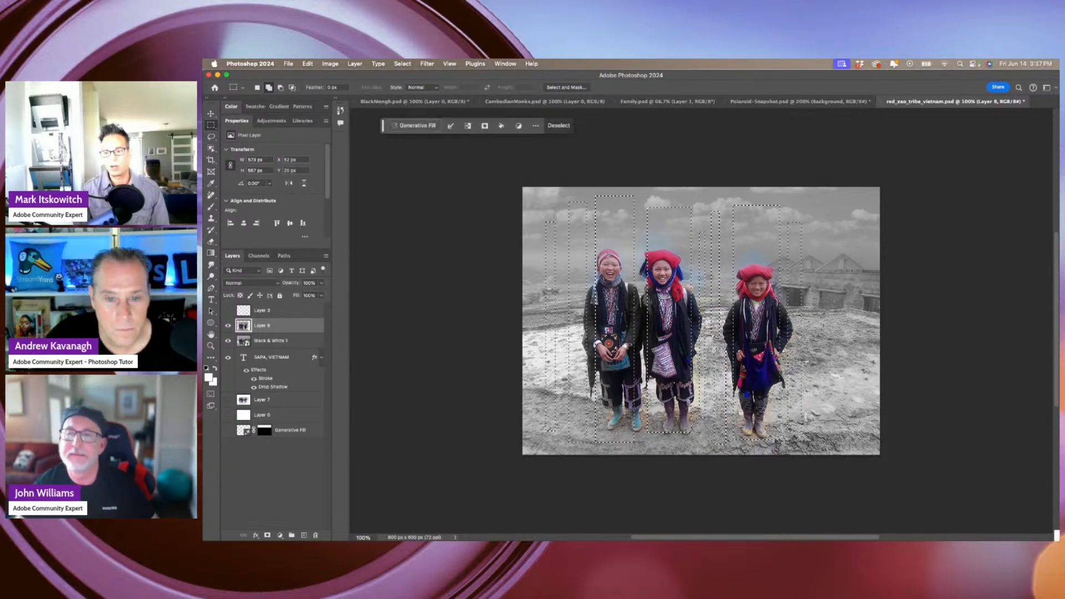
drag(835, 394, 835, 394)
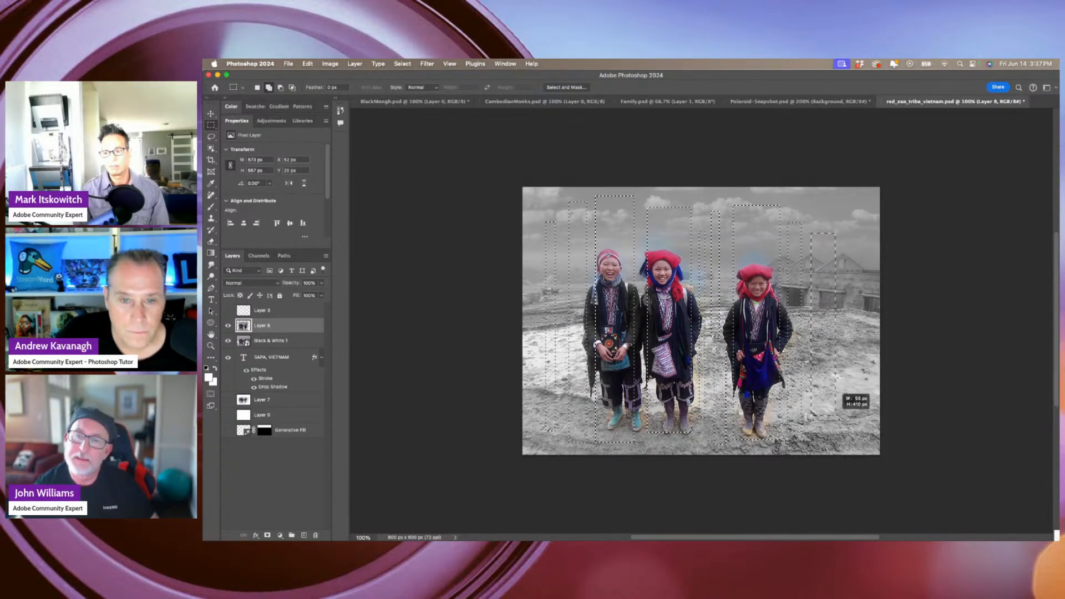
drag(849, 248, 869, 410)
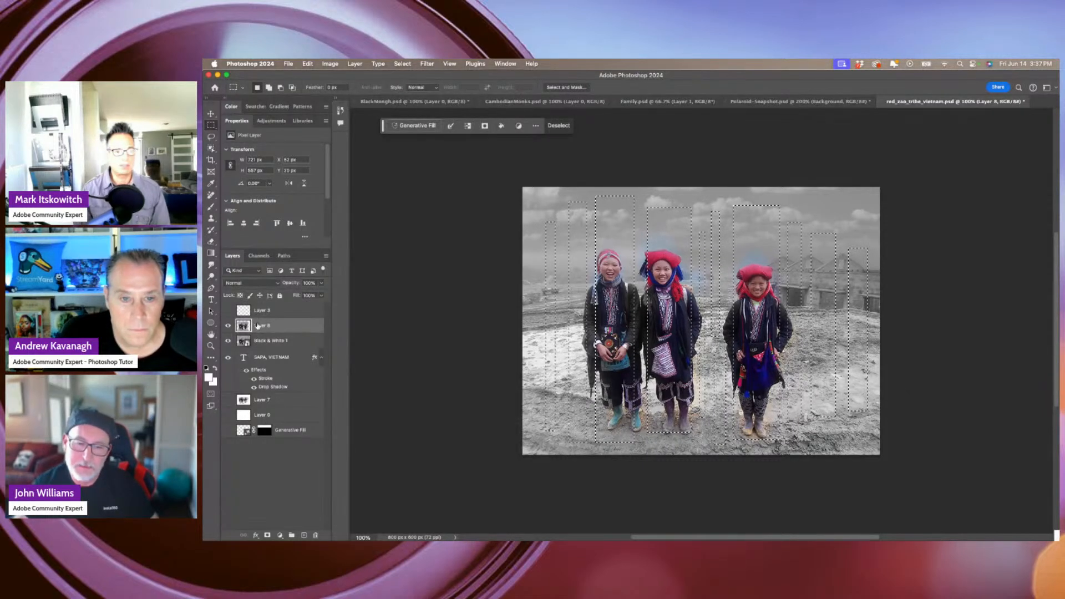
Copy the selected strips from the Black & White 1 Smart Object to a new layer, with the earlier rectangular copy hidden.
click(246, 340)
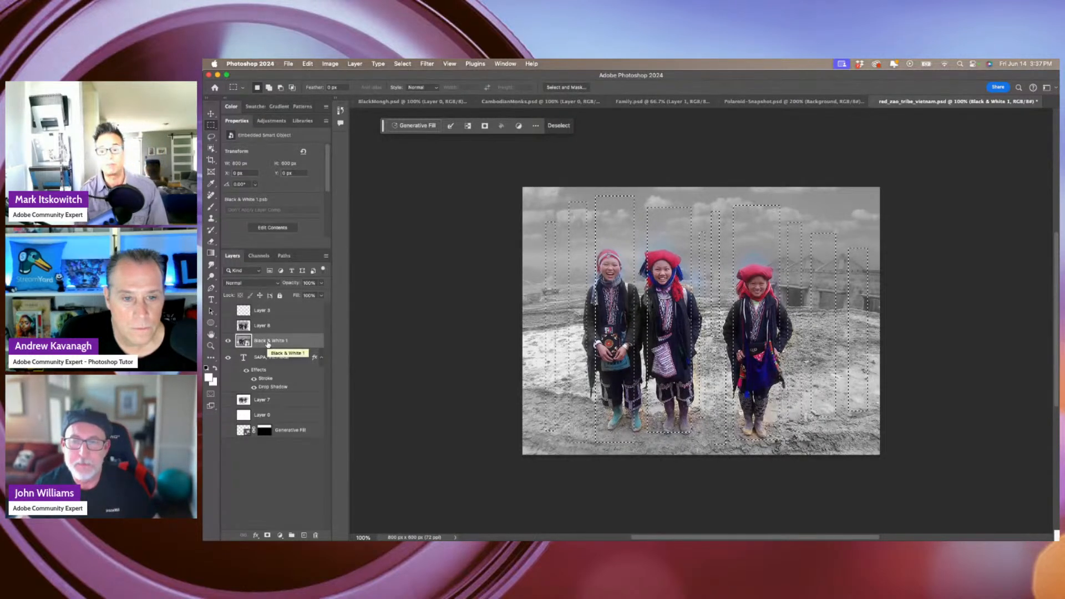
key(super+j)
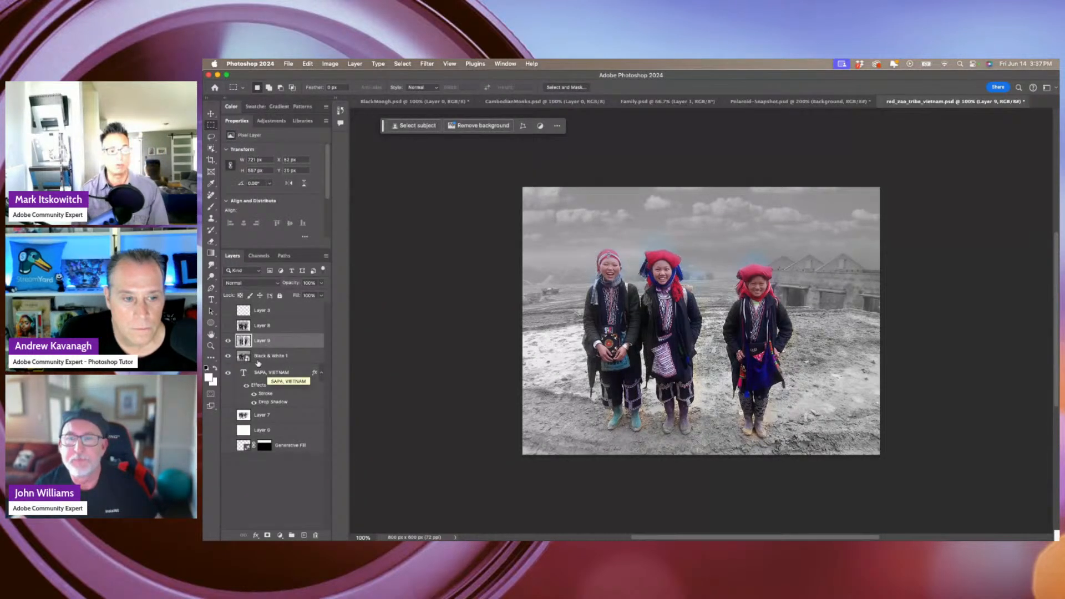
click(227, 357)
click(227, 357)
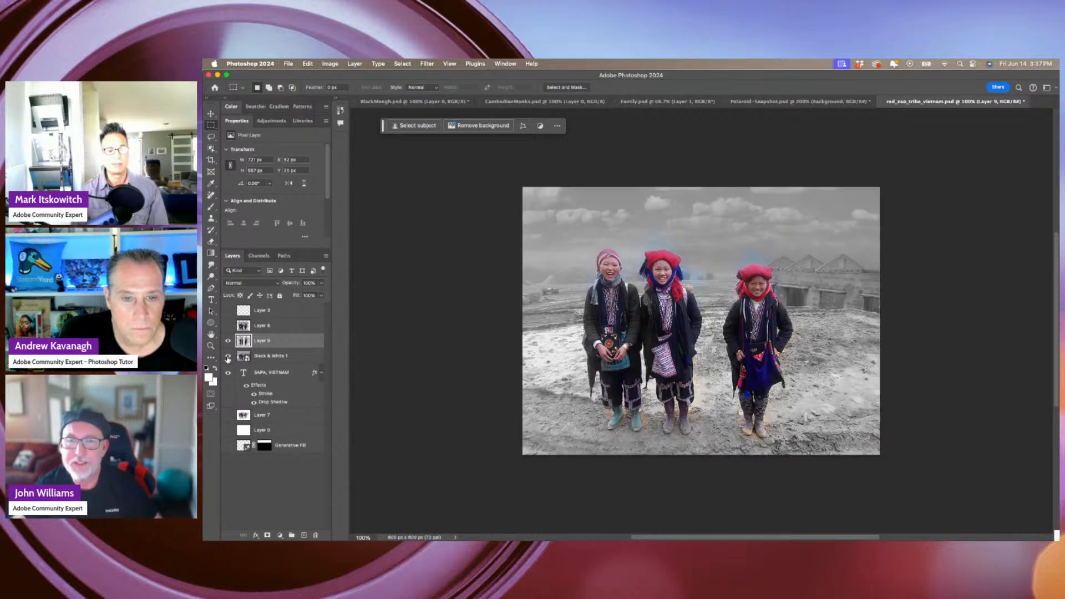
Add a new layer directly above the Black & White 1 Smart Object and fill it with white behind the strips.
click(267, 356)
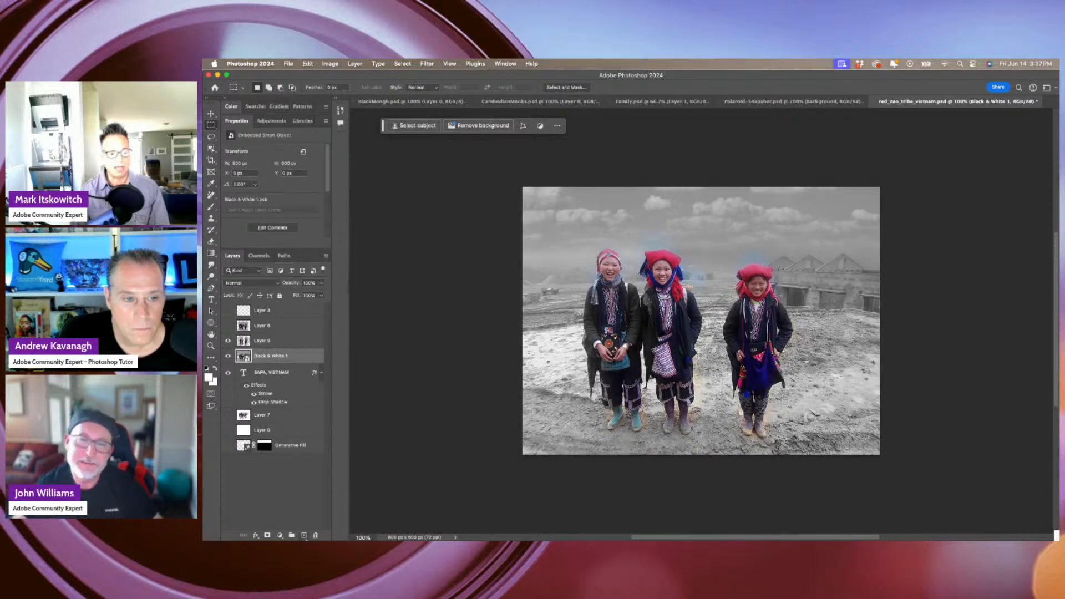
click(303, 536)
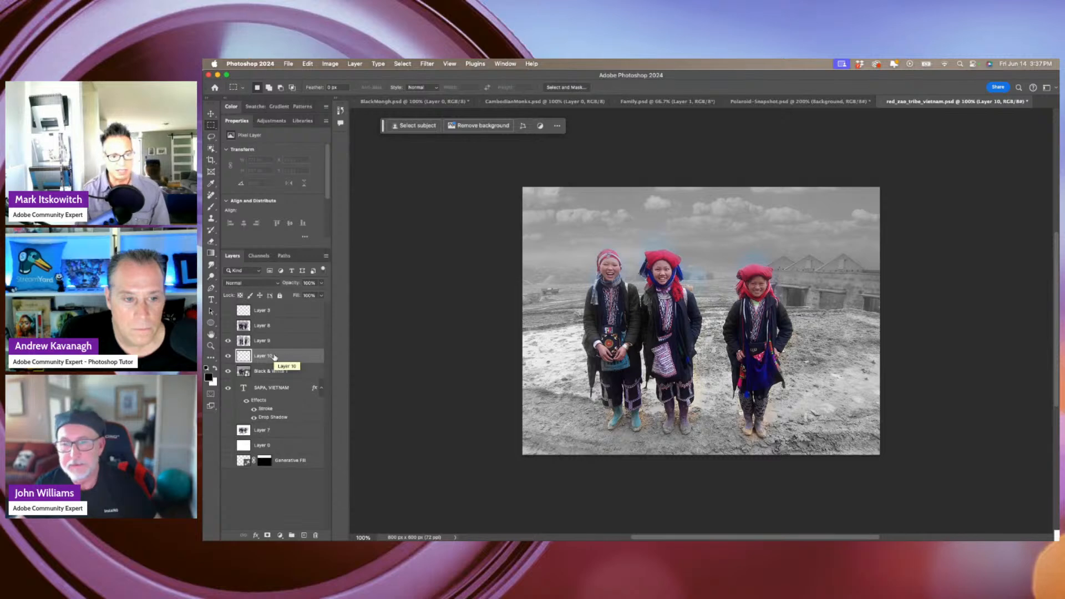
key(d)
key(super+BackSpace)
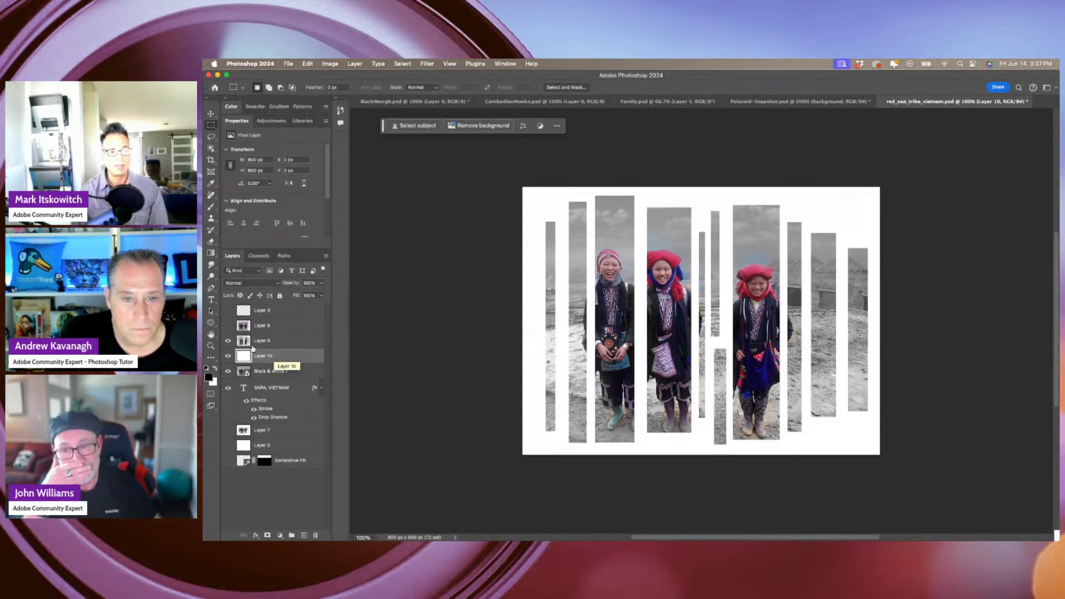
Add a Drop Shadow effect to the layer of photo strips.
click(293, 341)
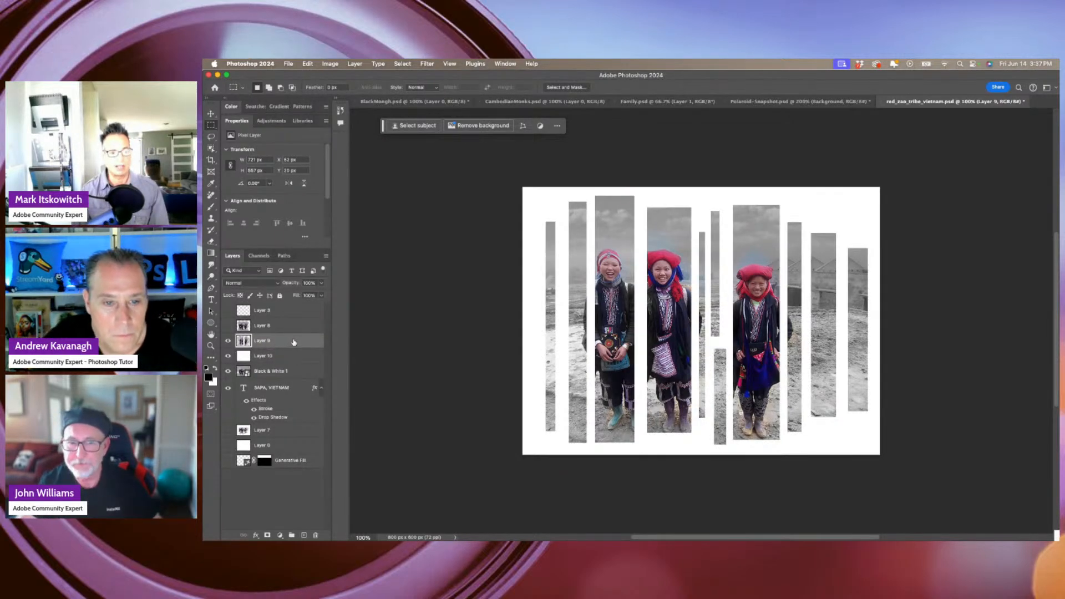
double_click(294, 341)
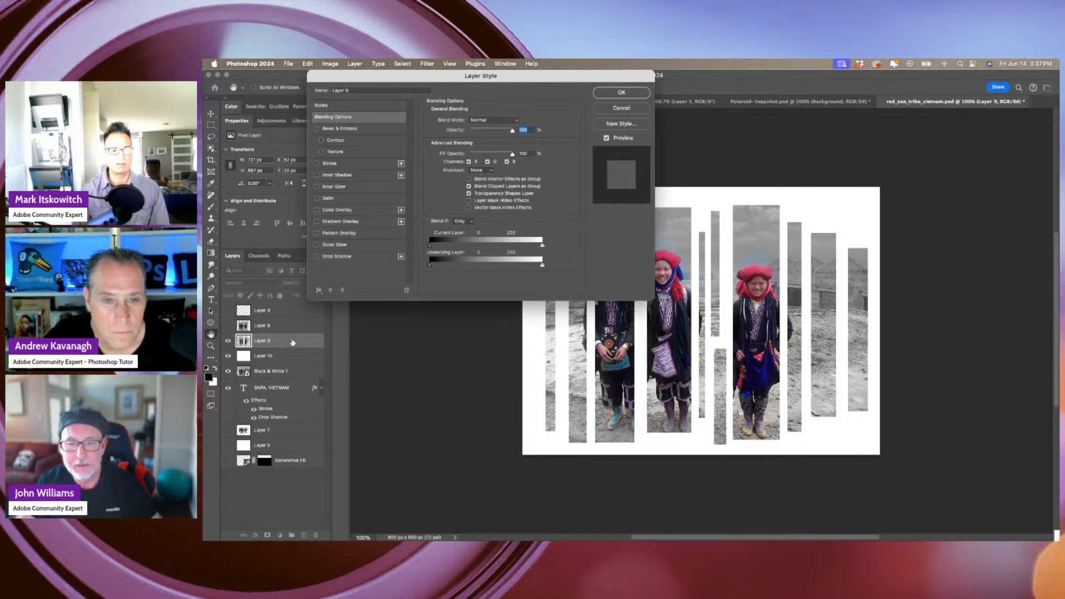
click(334, 257)
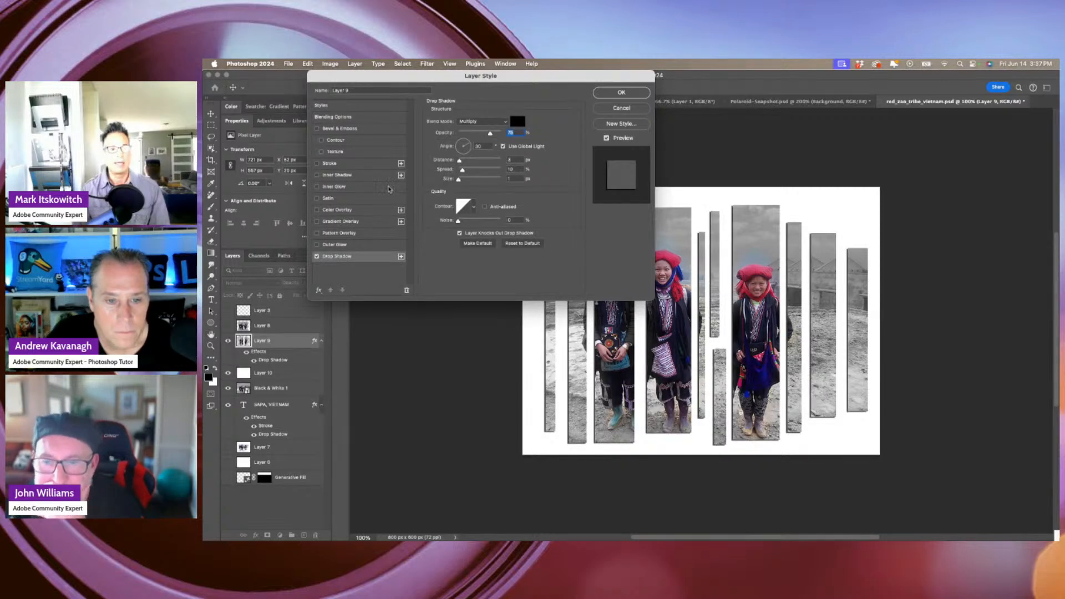
Add a black outside stroke to the photo strips on Layer 9 alongside the drop shadow.
click(362, 164)
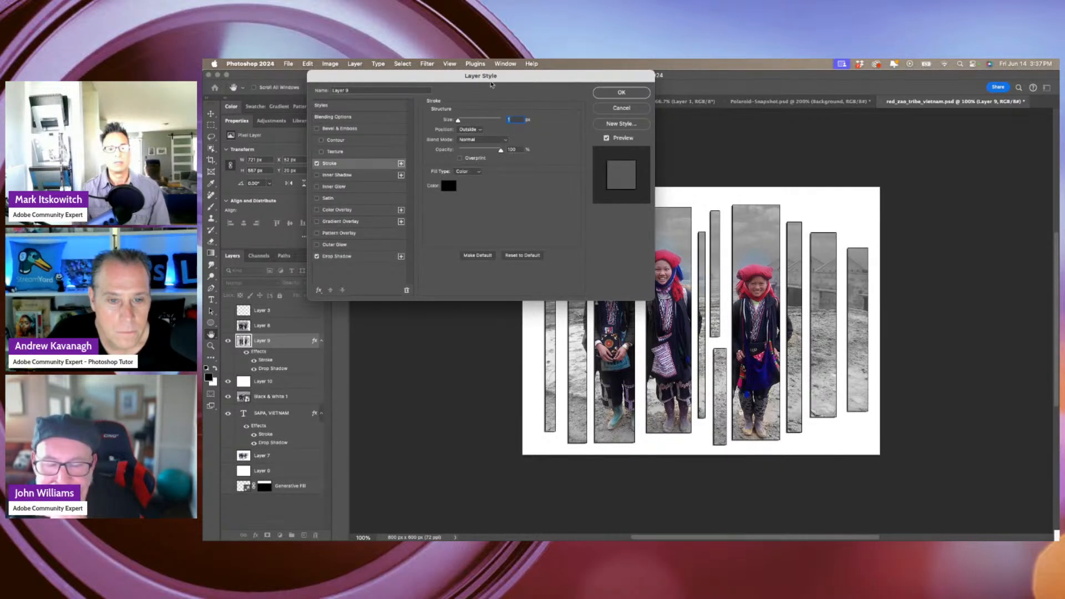
drag(491, 85, 315, 84)
click(437, 90)
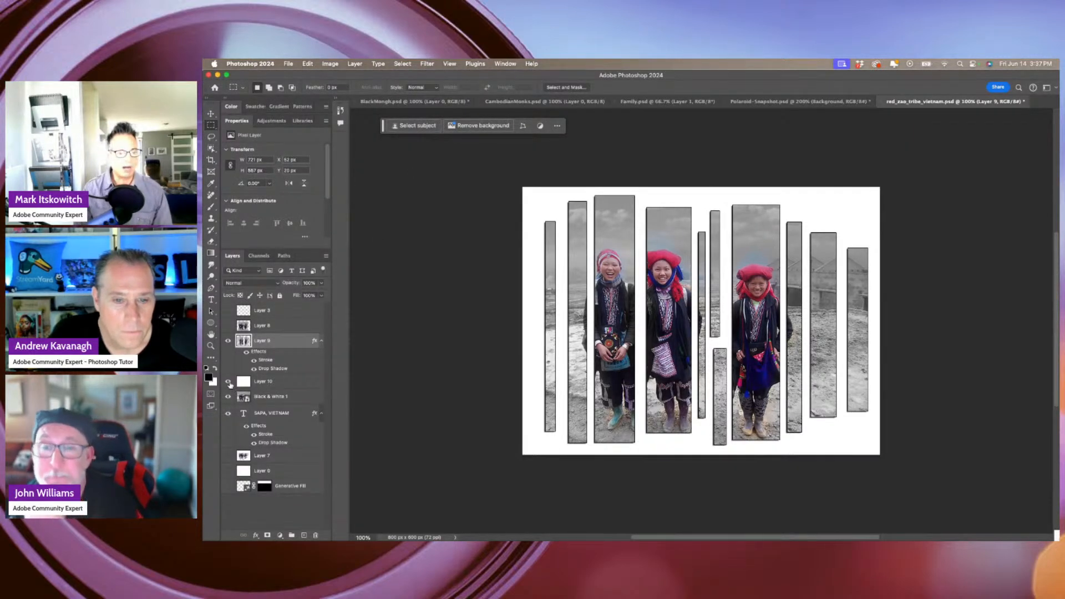
Lower the opacity of the white Layer 10 so the photo beneath shows through faintly.
click(258, 382)
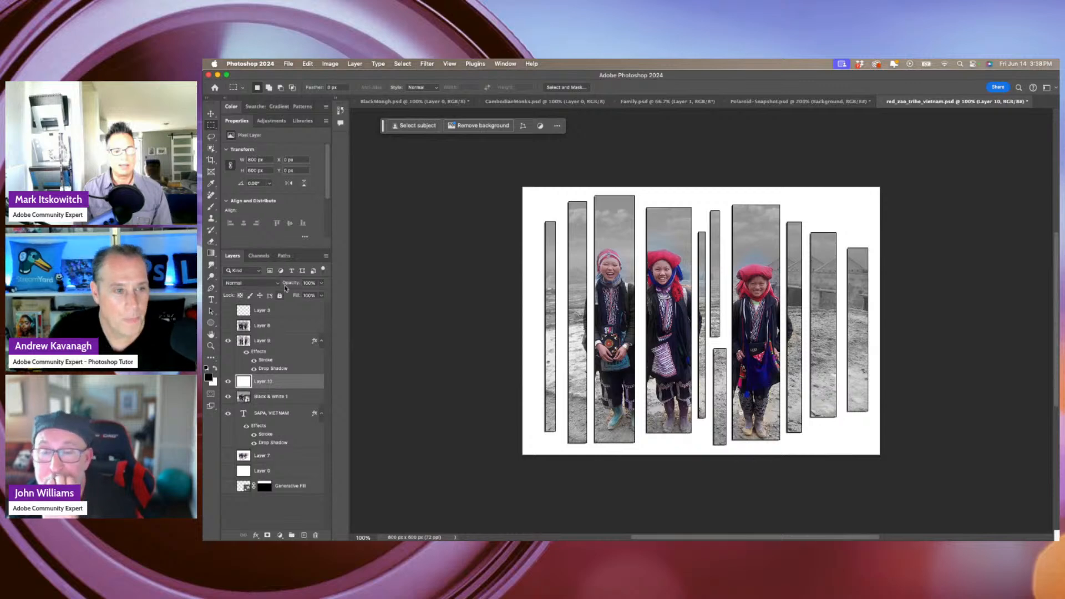
mouse_move(291, 283)
mouse_down()
mouse_move(277, 286)
mouse_move(289, 285)
mouse_up()
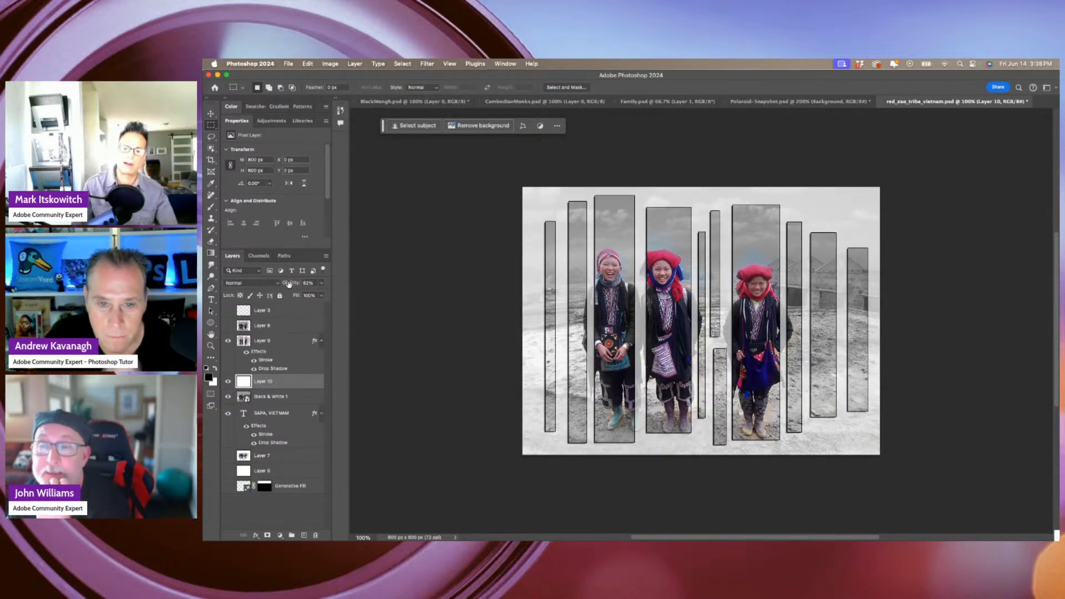
Add a Hue/Saturation adjustment above the Black & White 1 layer, colorized green with hue 110, and reduce its opacity.
click(298, 398)
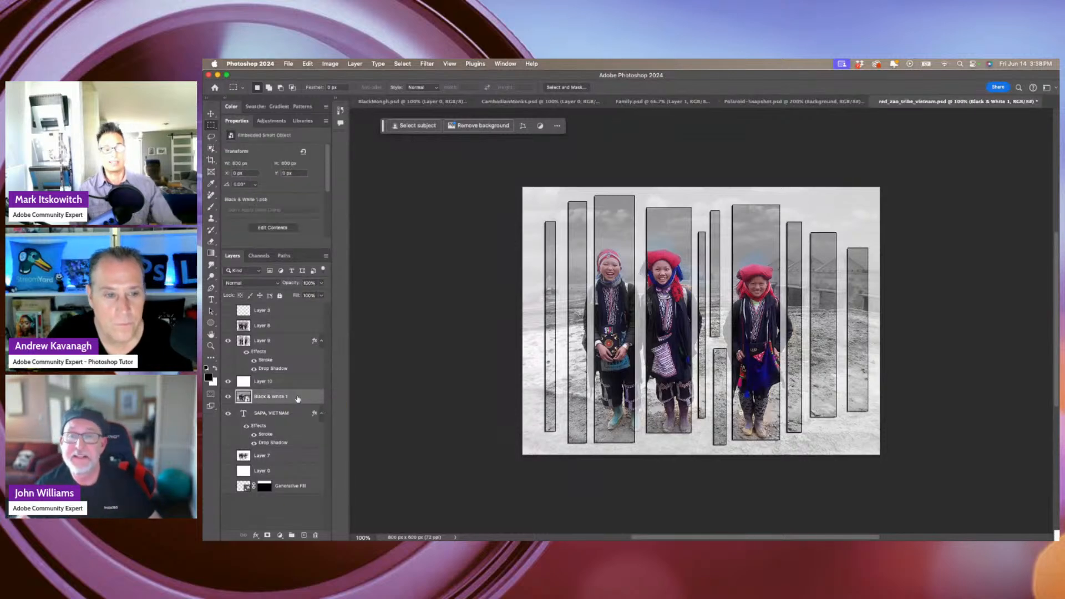
click(280, 535)
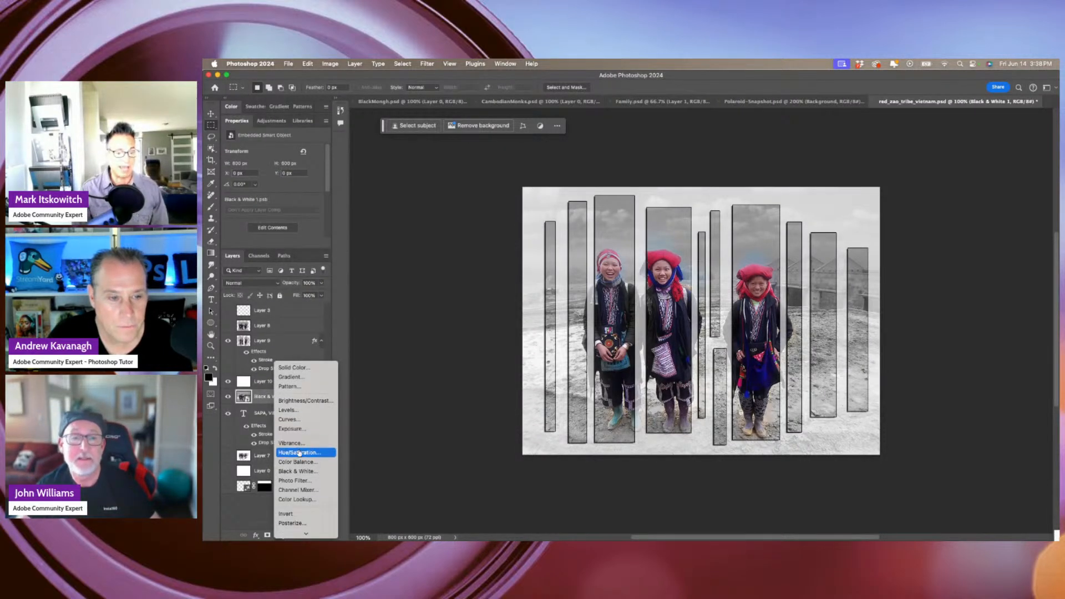
click(298, 452)
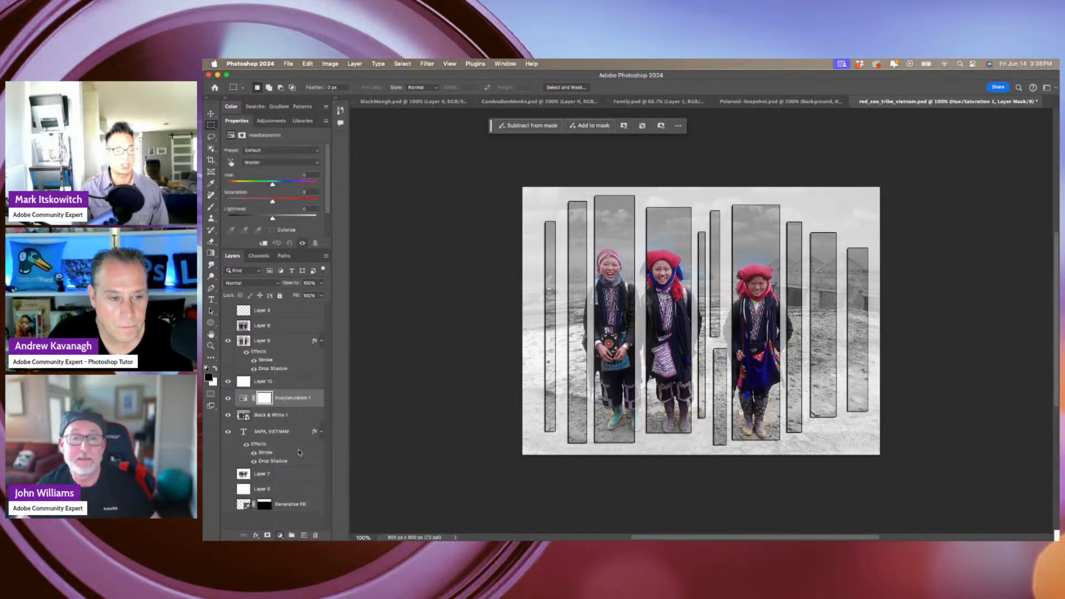
click(273, 230)
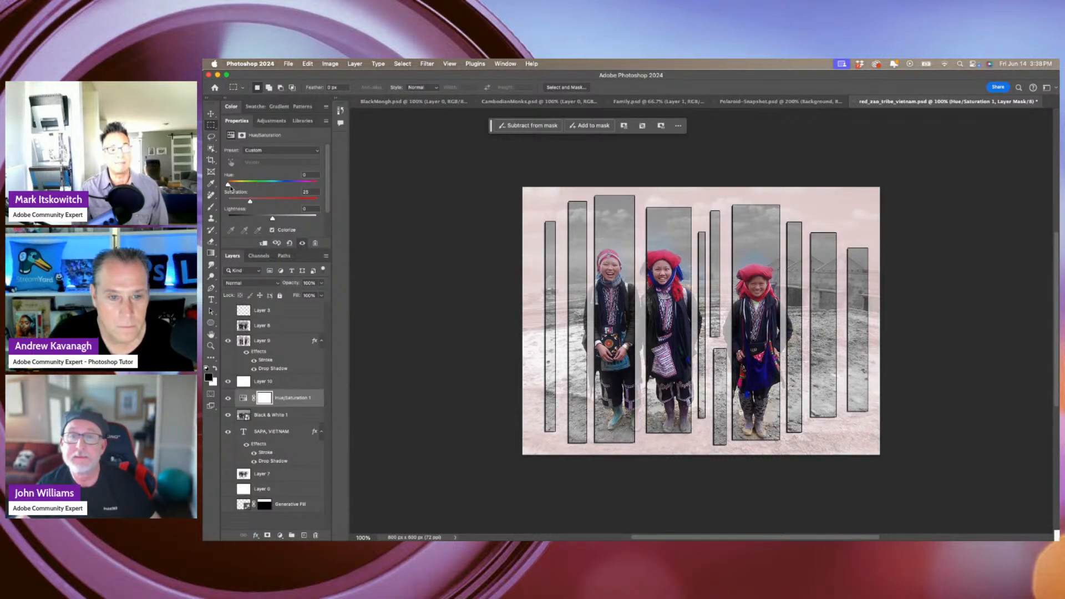
drag(228, 185, 284, 183)
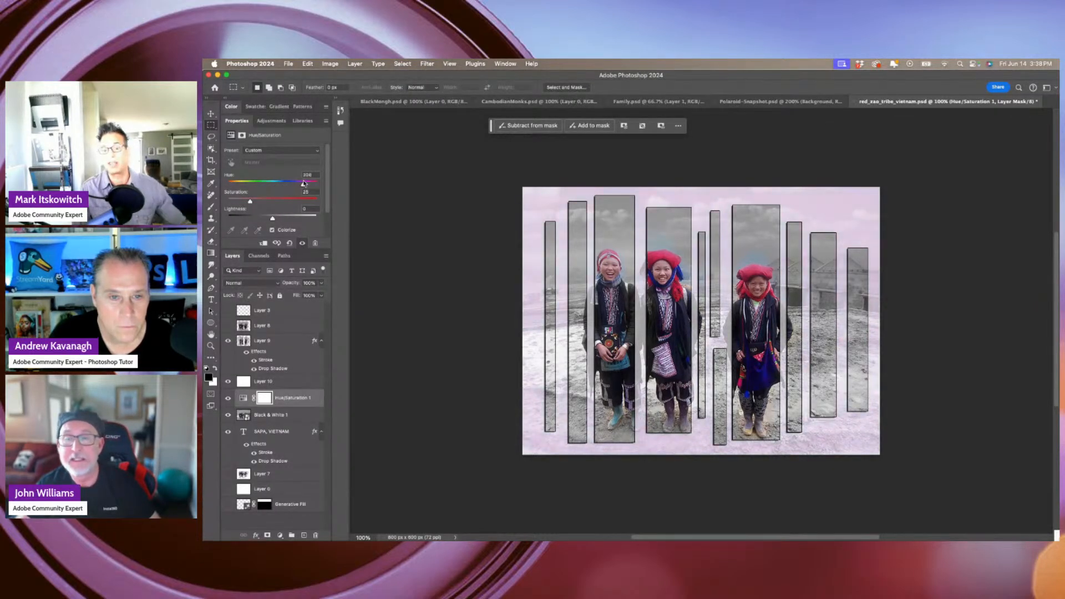
drag(288, 184, 263, 187)
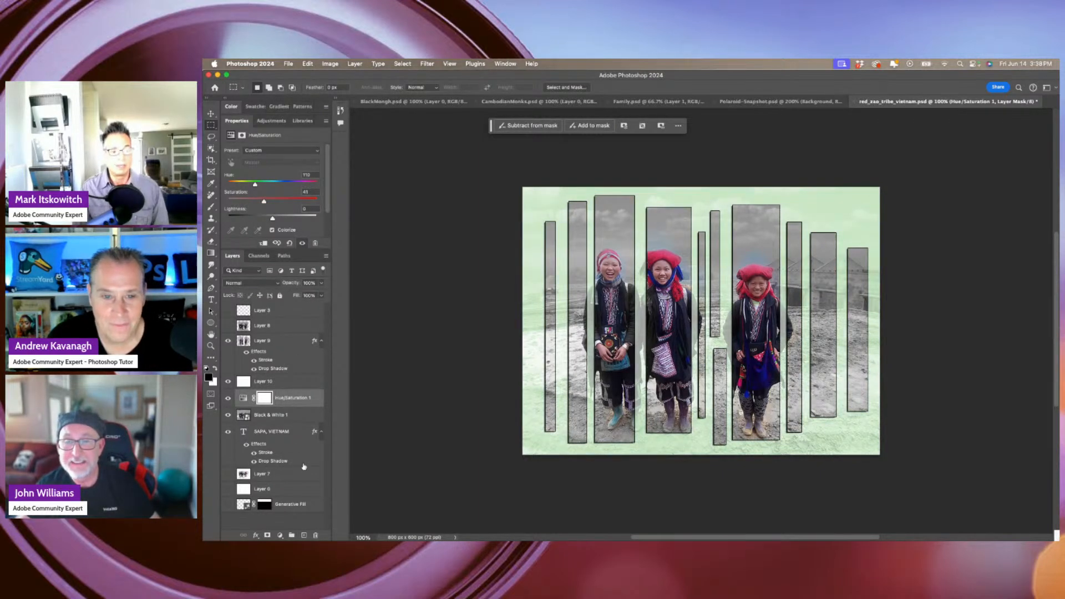
click(301, 401)
drag(295, 283, 286, 288)
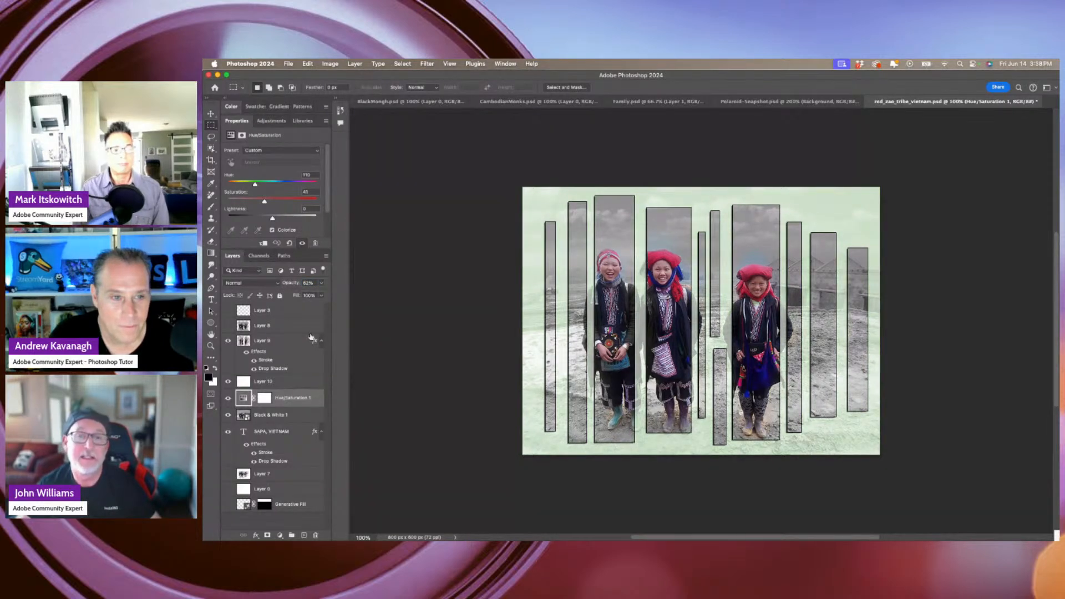
Apply a Motion Blur to the Black & White 1 layer with a 31° angle and a distance of about 19 pixels.
click(269, 416)
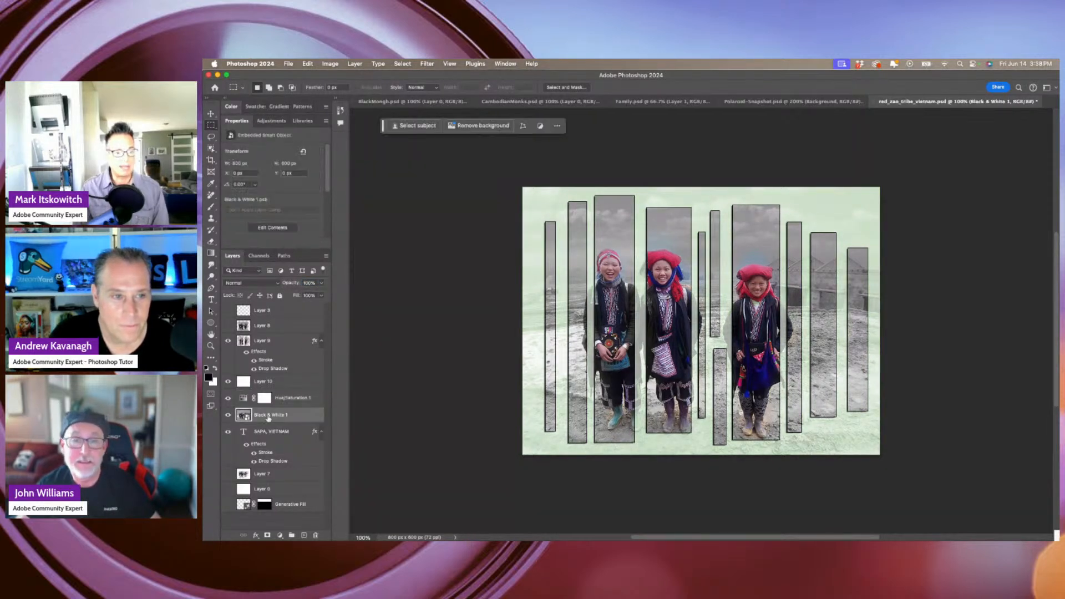
click(228, 415)
click(228, 416)
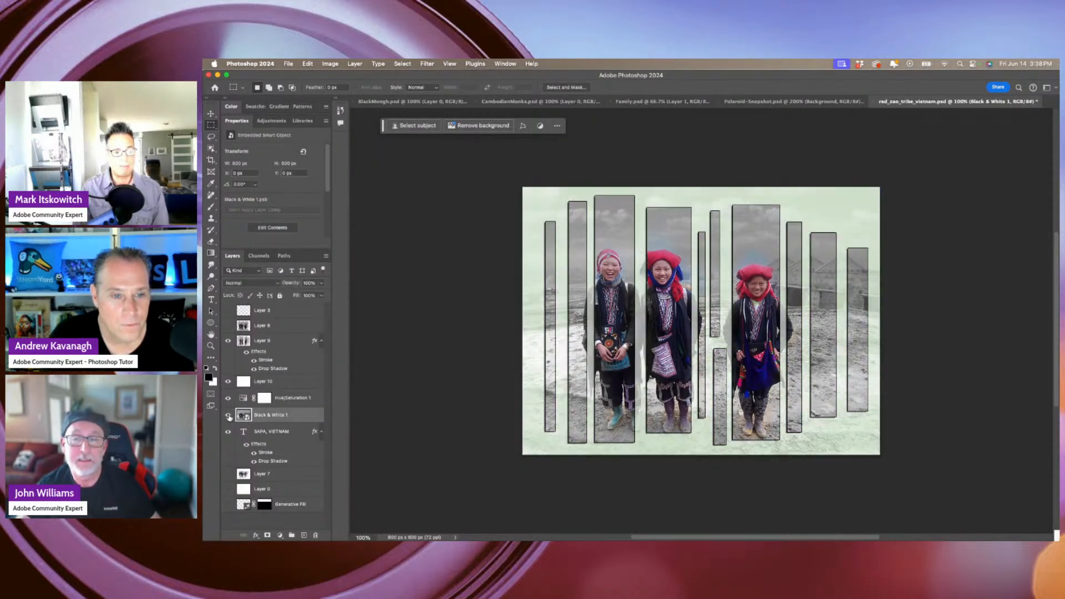
click(427, 65)
mouse_move(444, 176)
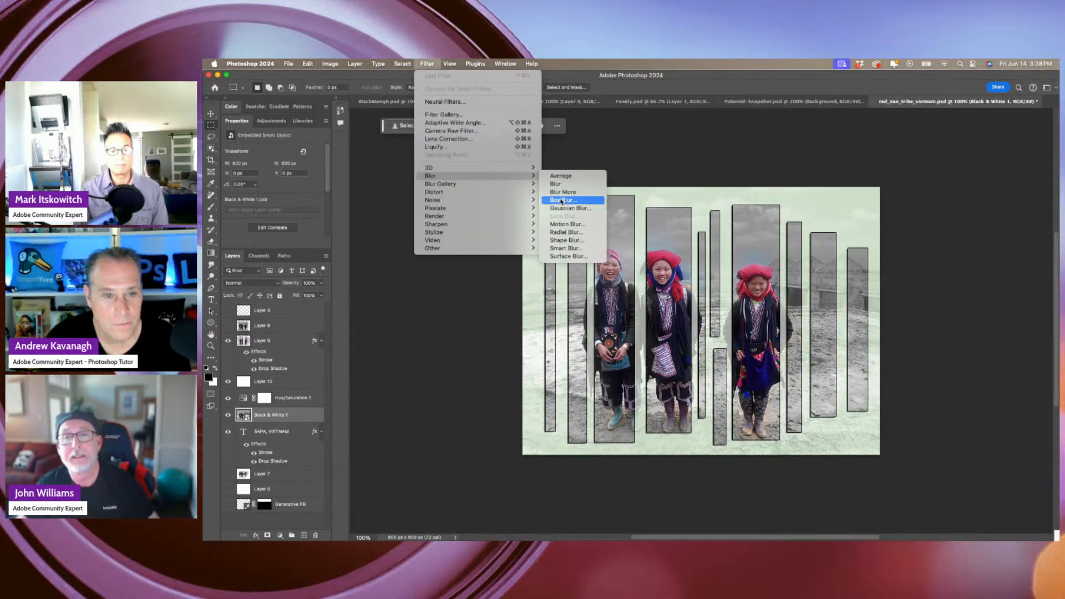
click(567, 224)
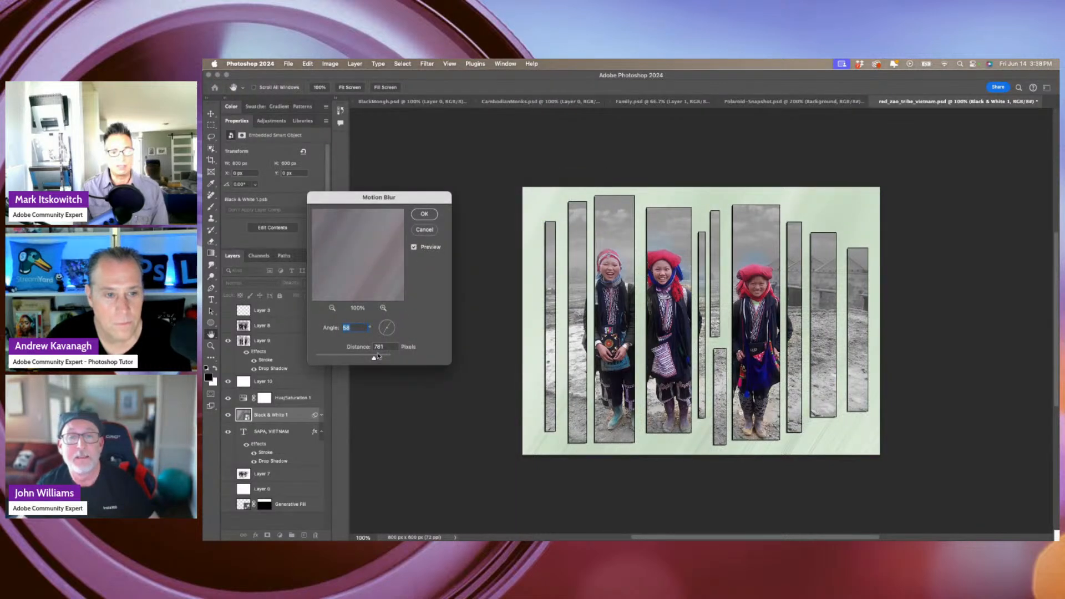
drag(377, 357, 330, 361)
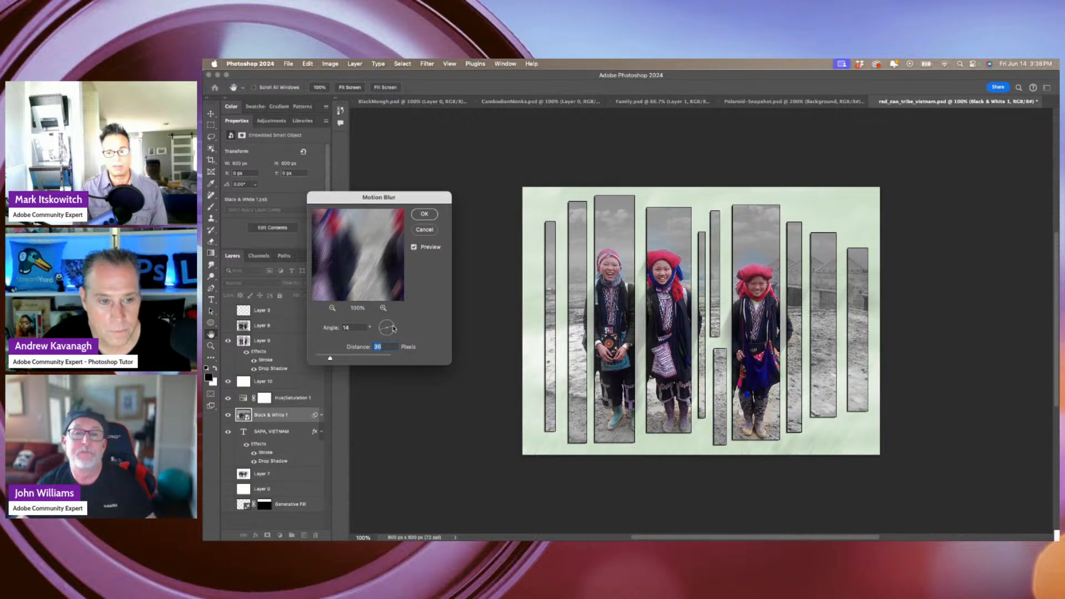
drag(393, 329, 394, 324)
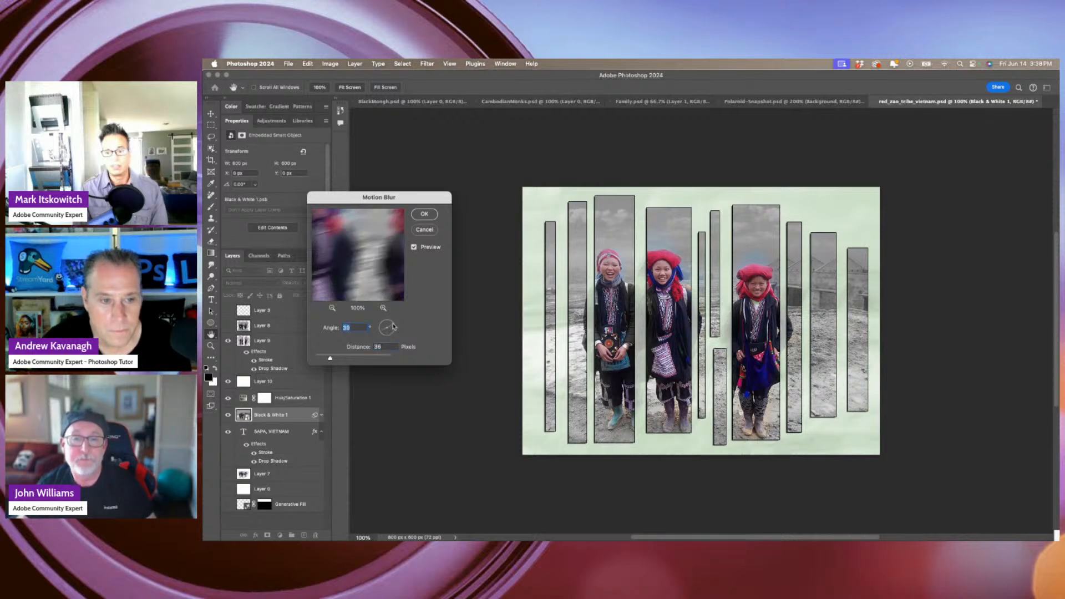
click(326, 360)
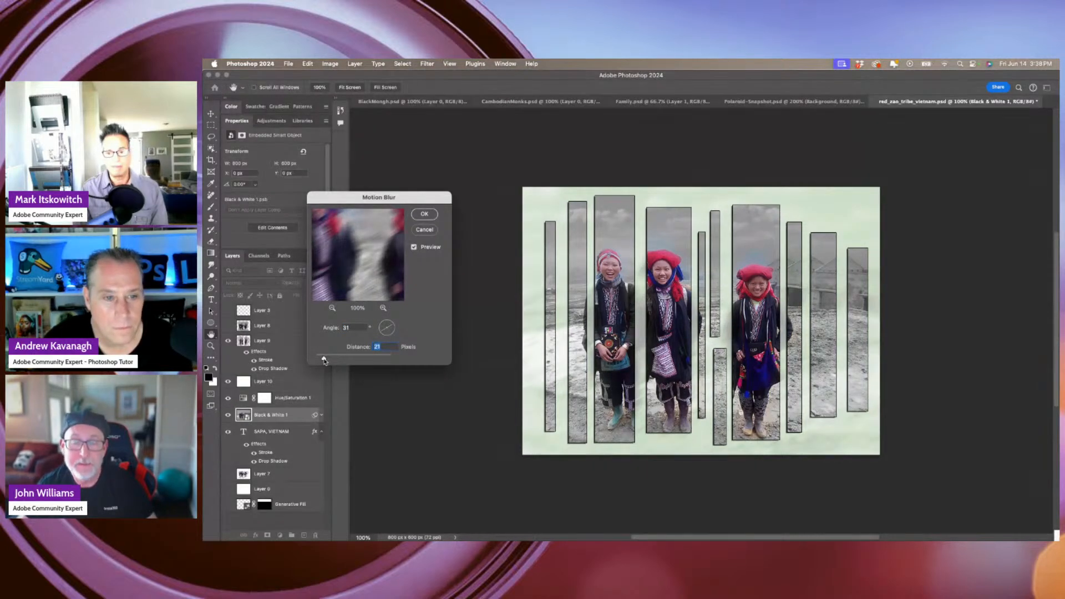
drag(327, 363, 324, 362)
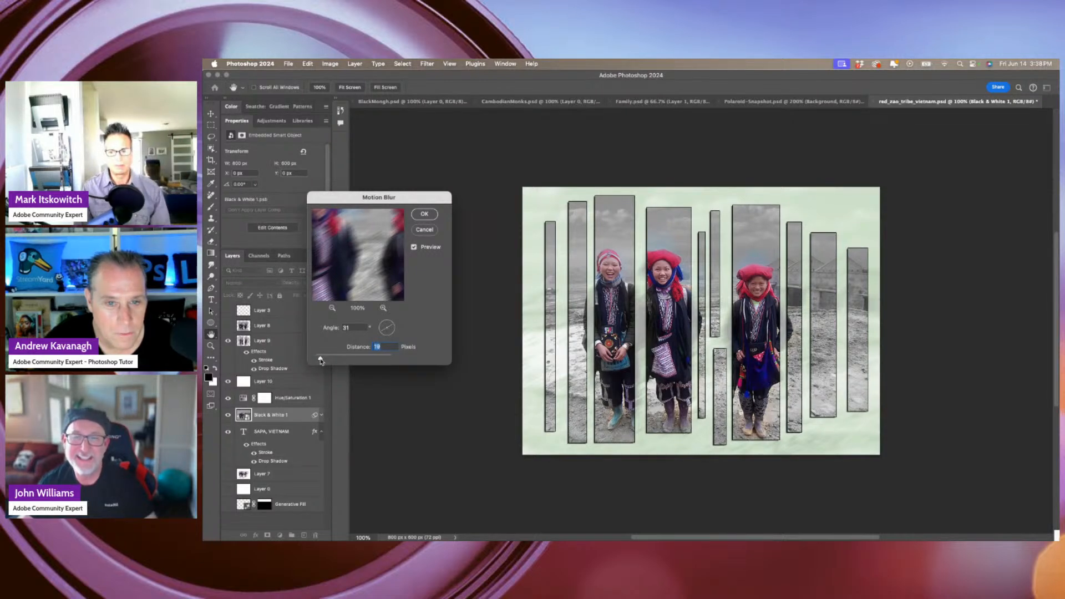
click(424, 214)
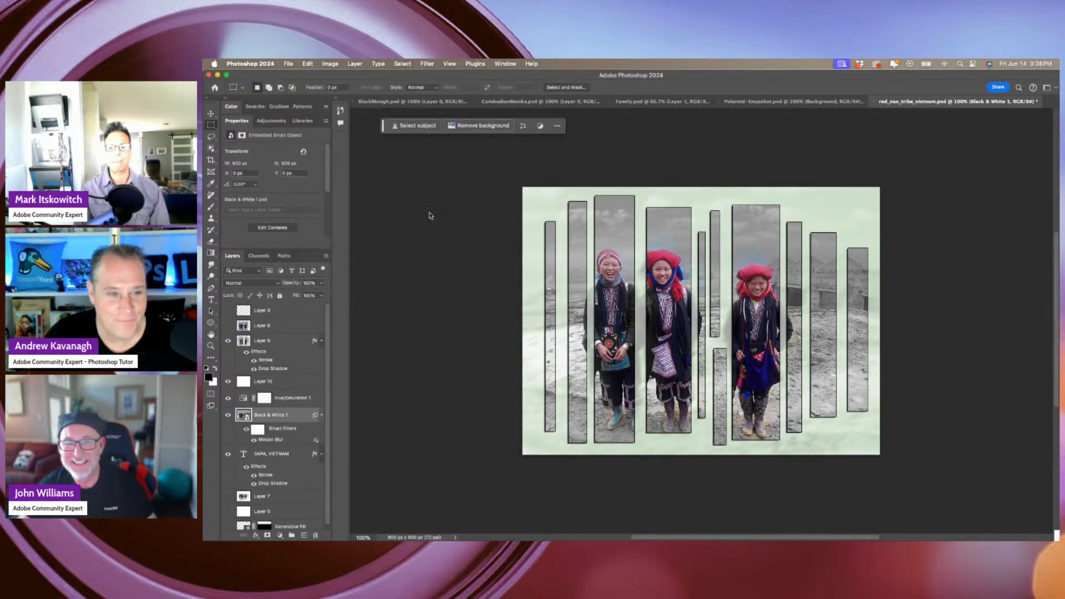
Close the red_zao_tribe_vietnam.psd document.
click(875, 105)
click(633, 259)
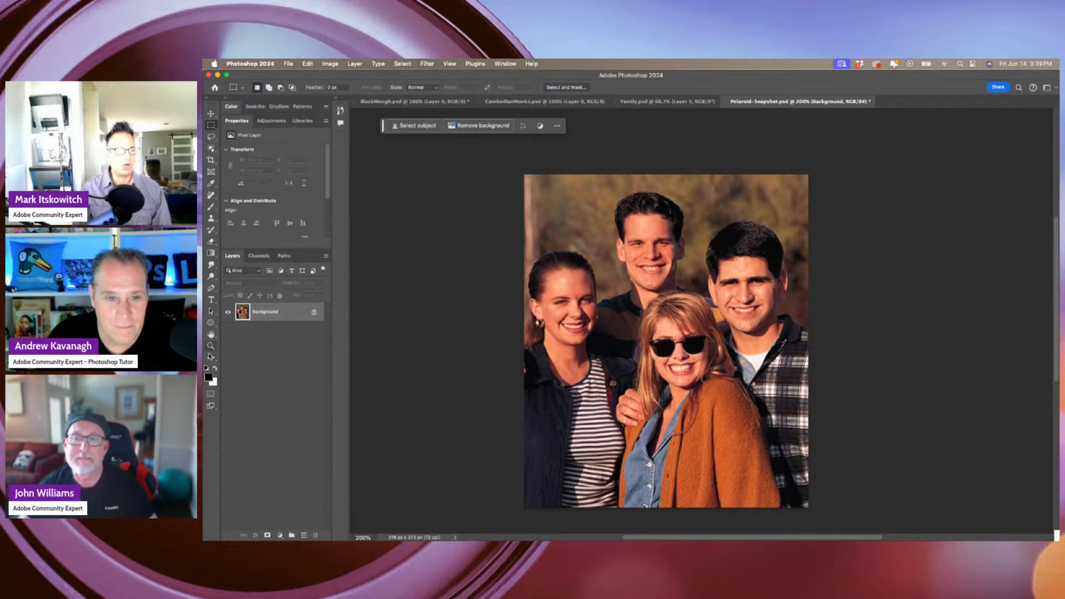
Unlock the Background layer of Polaroid-Snapshot.psd and duplicate it.
click(211, 346)
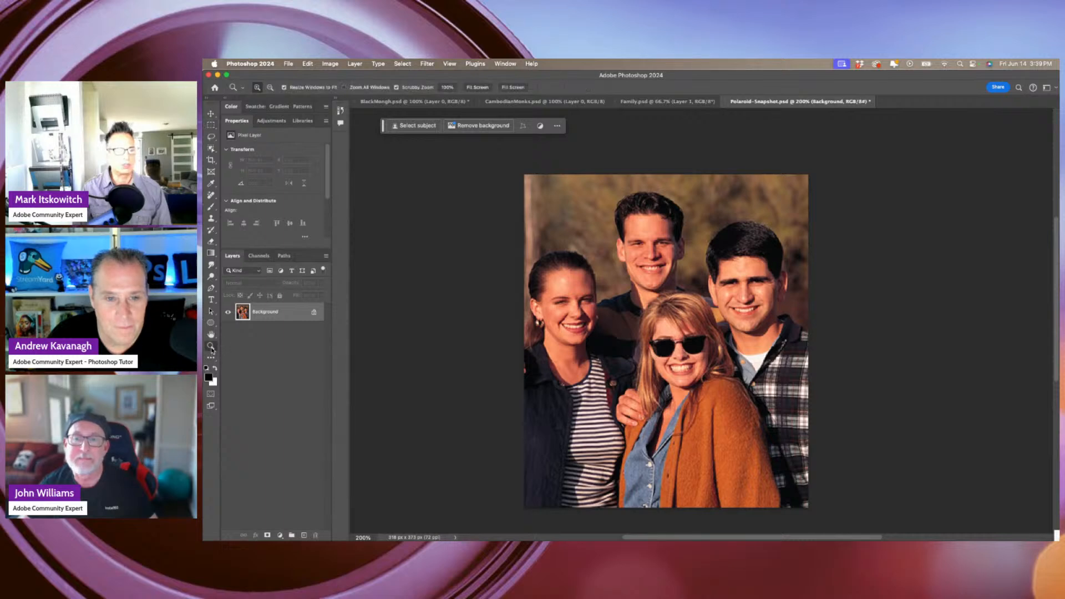
alt+click(481, 372)
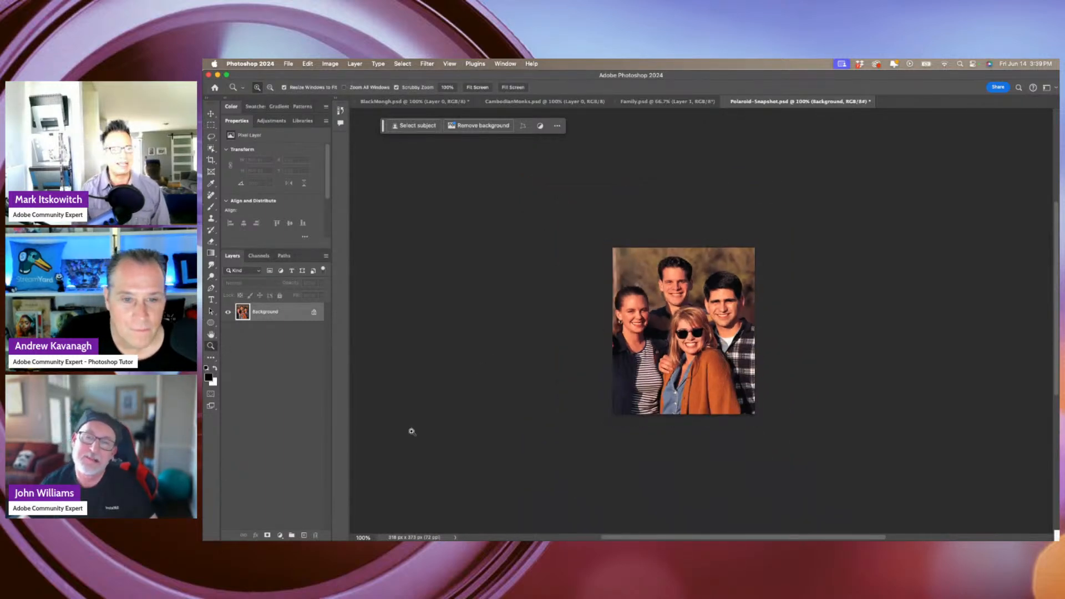
click(314, 313)
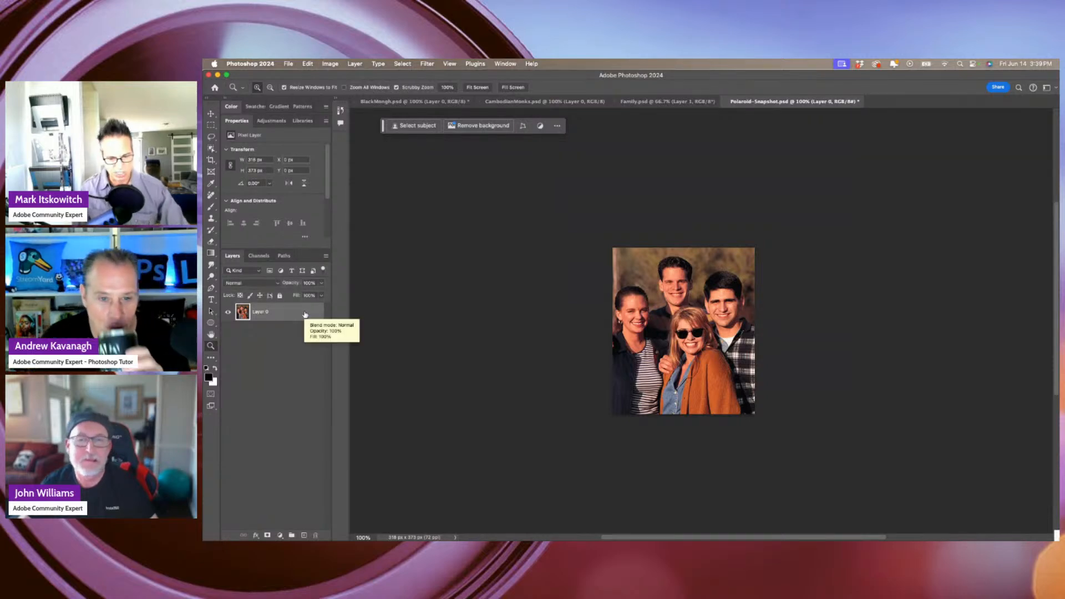
key(super+j)
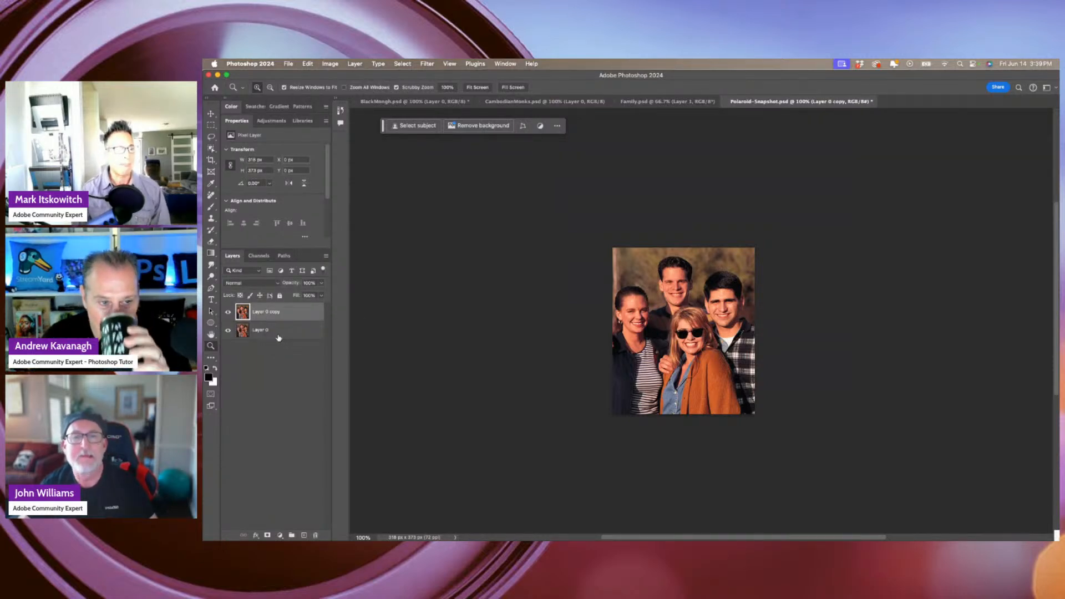
Expand the canvas around the group photo on all sides to about 804 × 591 px with the Crop tool.
click(281, 330)
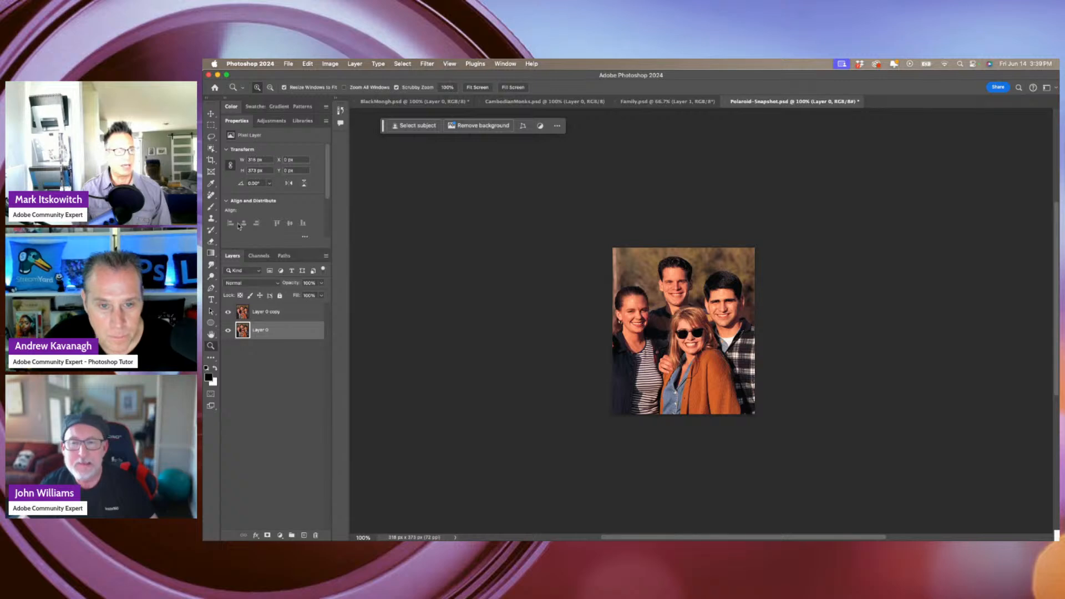
click(211, 161)
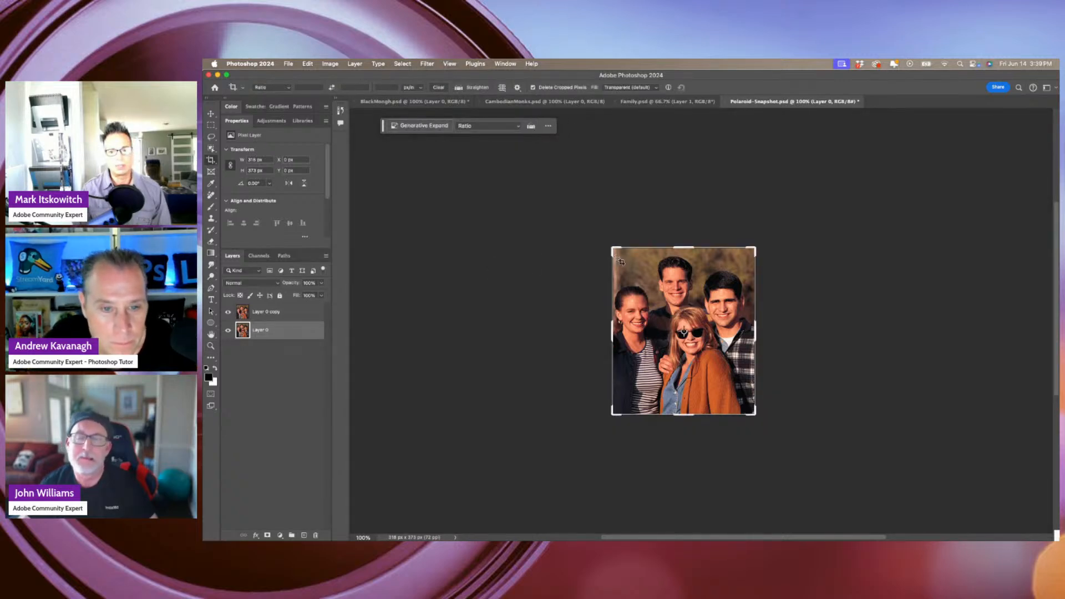
drag(613, 250, 576, 220)
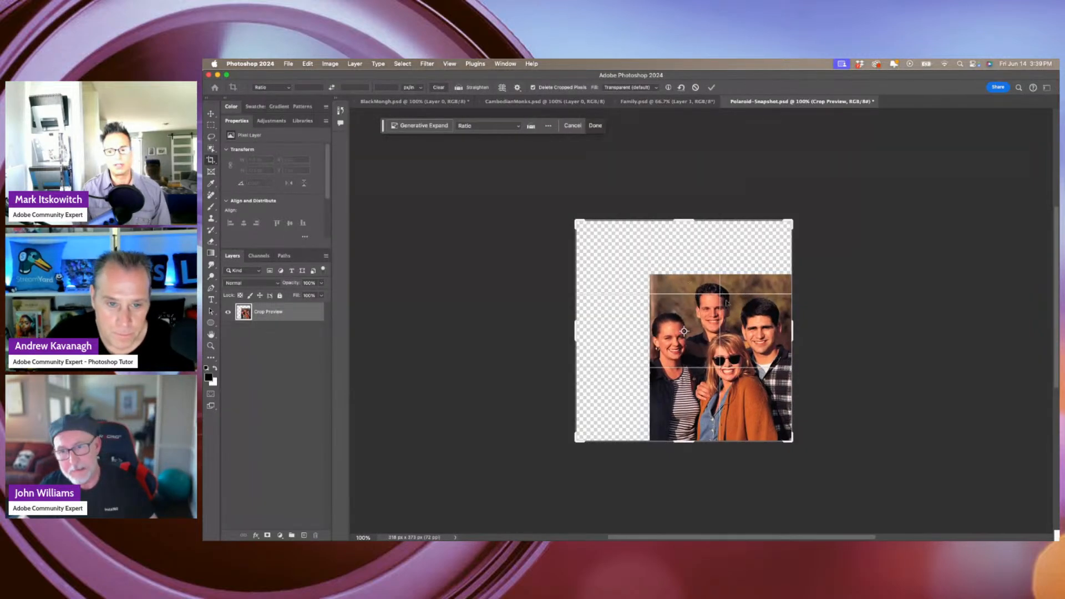
drag(789, 444, 865, 466)
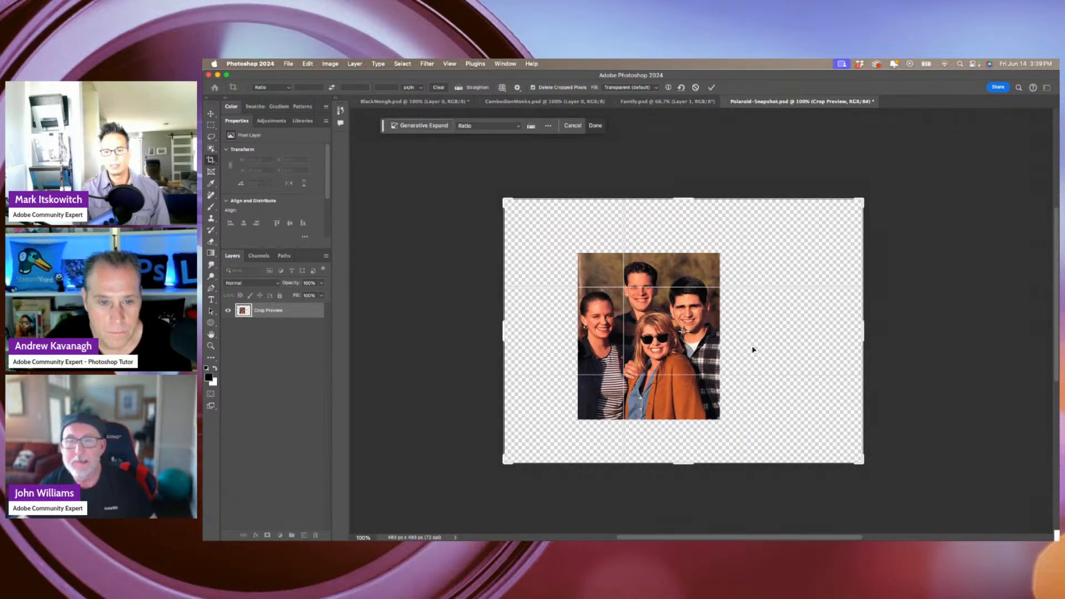
key(Return)
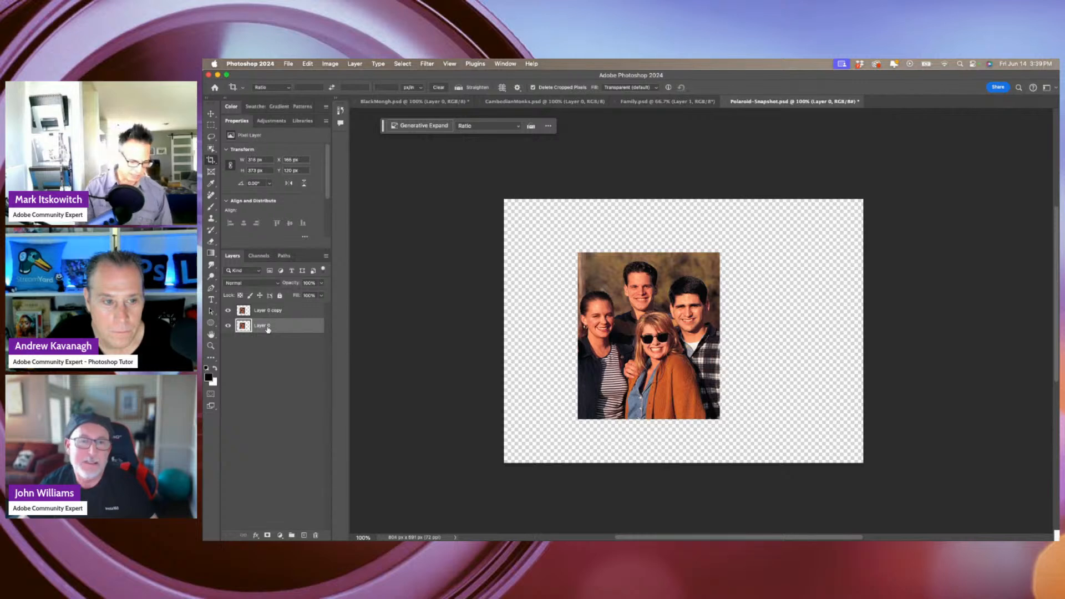
Fill Layer 0 with white and reposition the photo copy centered horizontally and slightly above the canvas middle.
key(super+BackSpace)
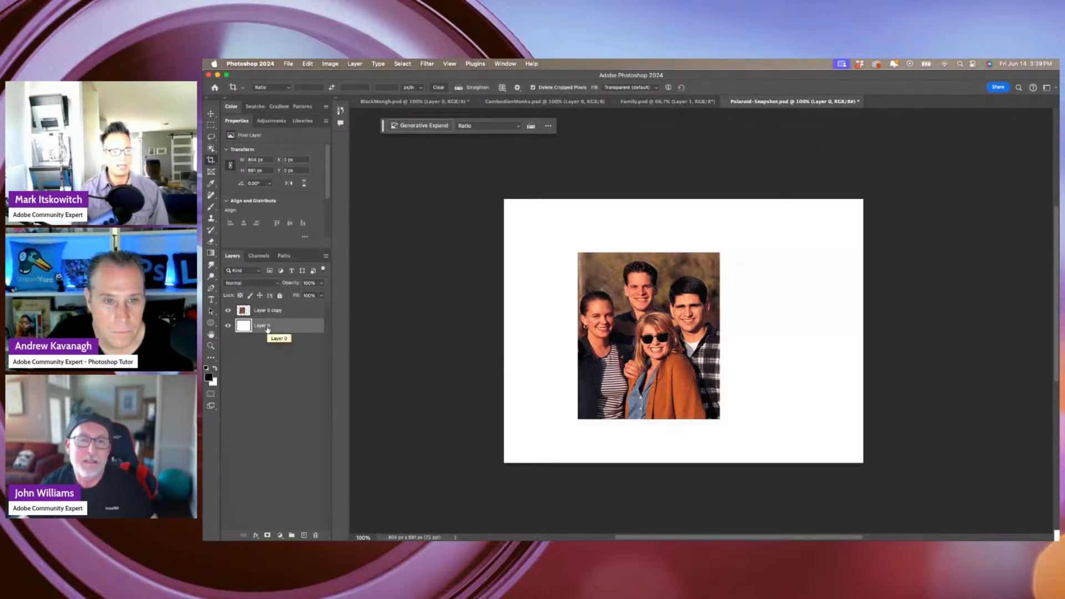
key(v)
drag(639, 340, 673, 322)
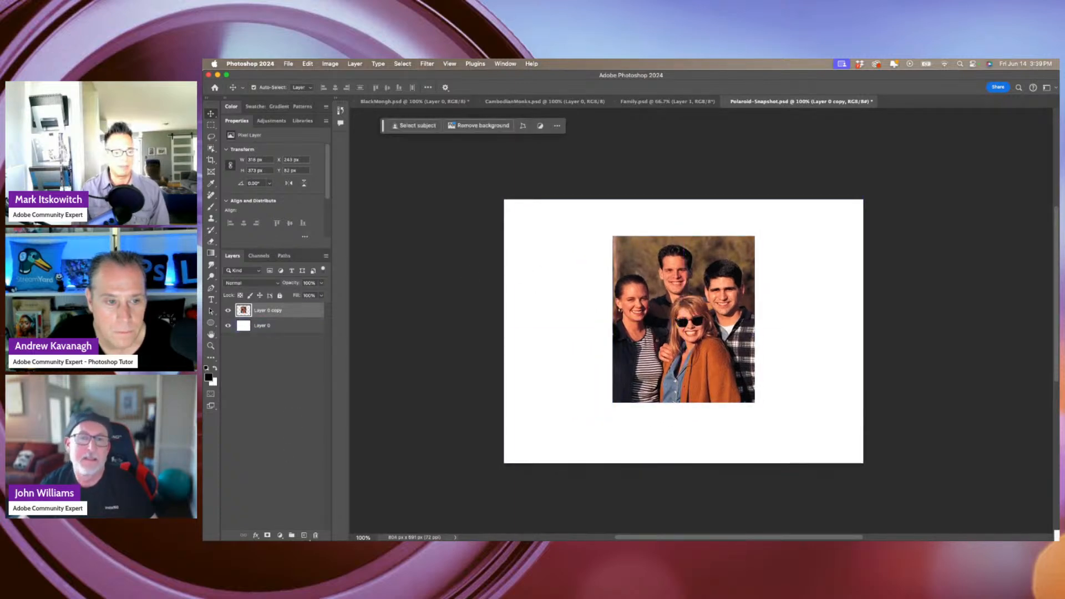
Add a new layer and select a rectangle of about 346 × 460 px around the photo, leaving a deeper margin below it.
click(304, 536)
click(211, 125)
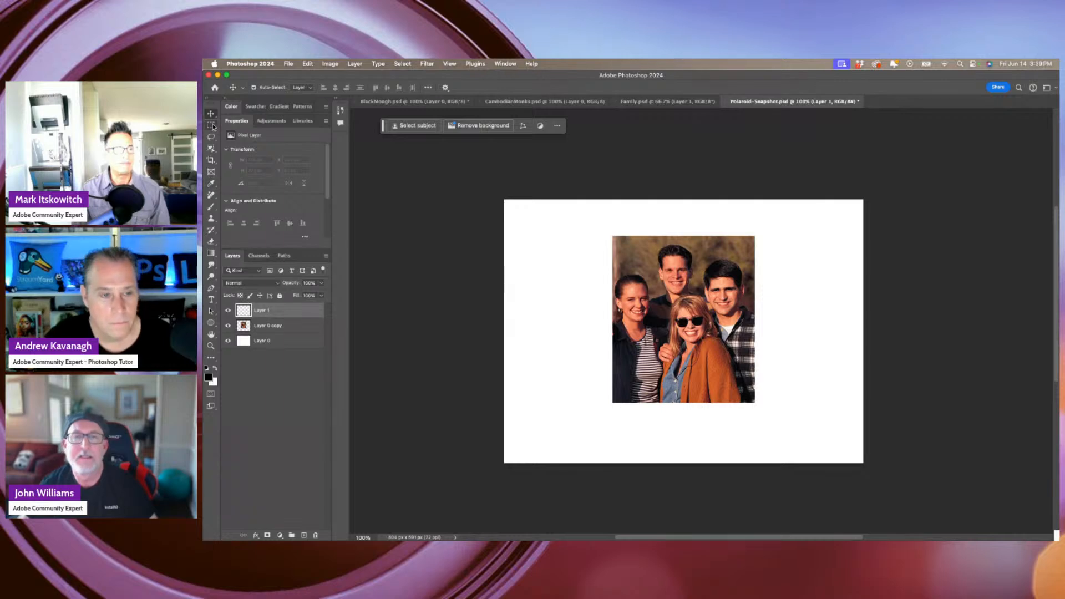
drag(606, 228, 761, 433)
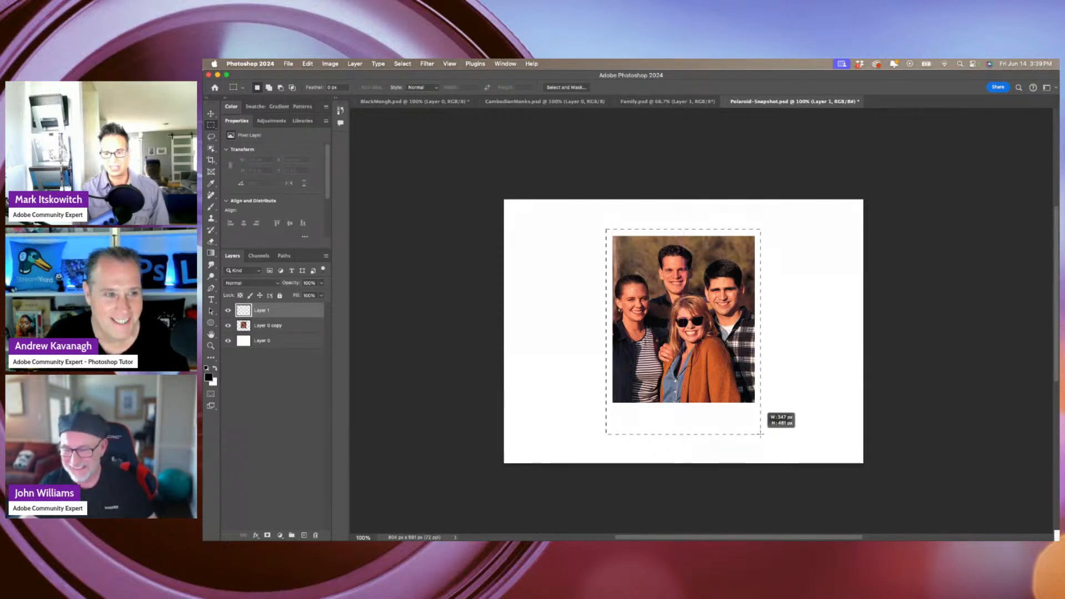
drag(761, 434, 761, 434)
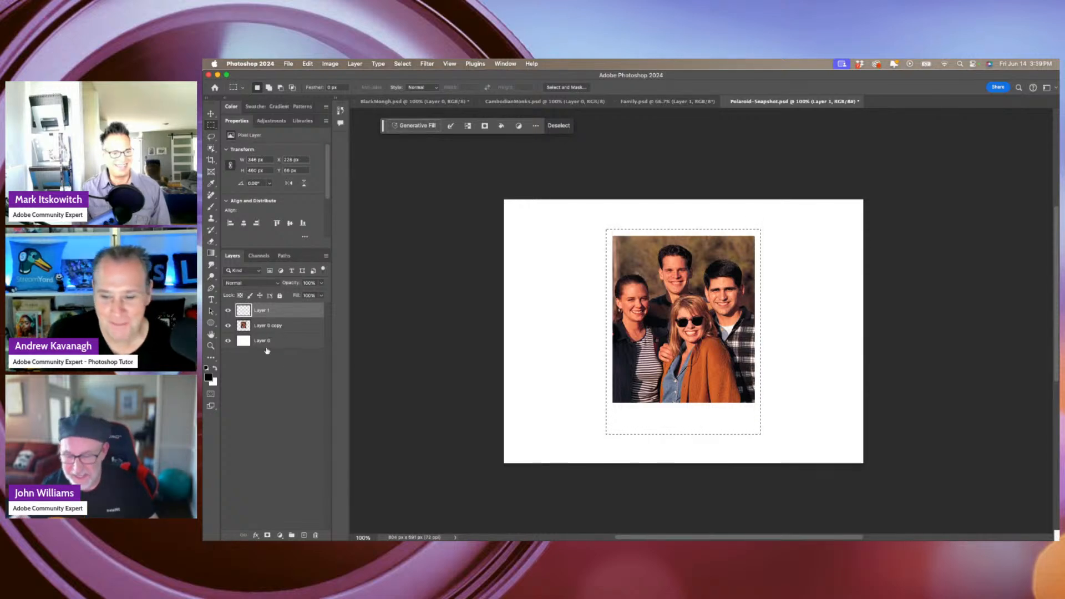
Set the foreground color to a light gray of C 0, M 0, Y 0, K 15.
click(216, 368)
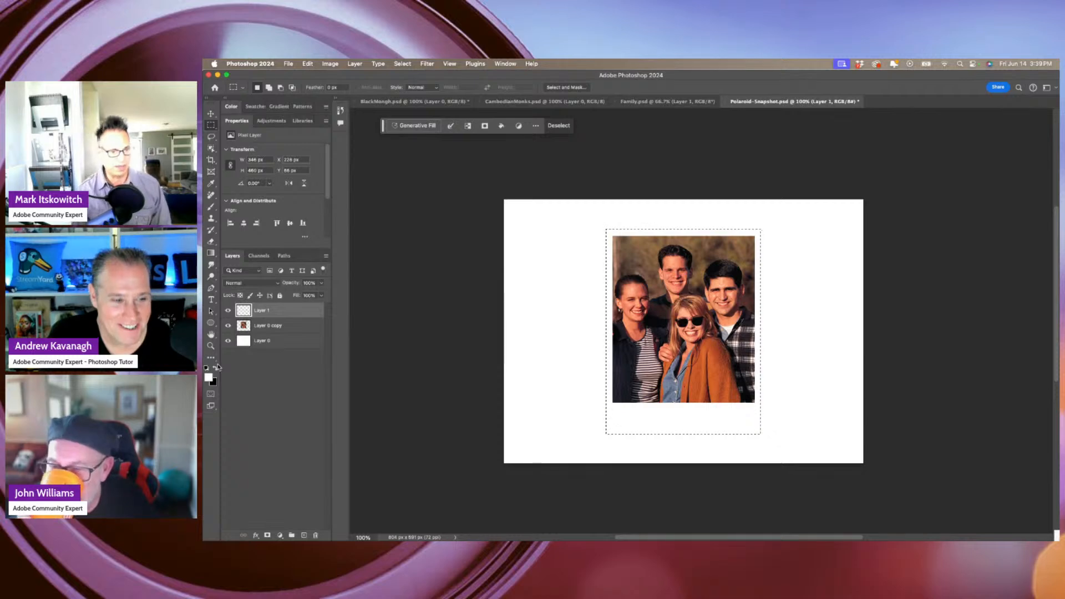
click(209, 379)
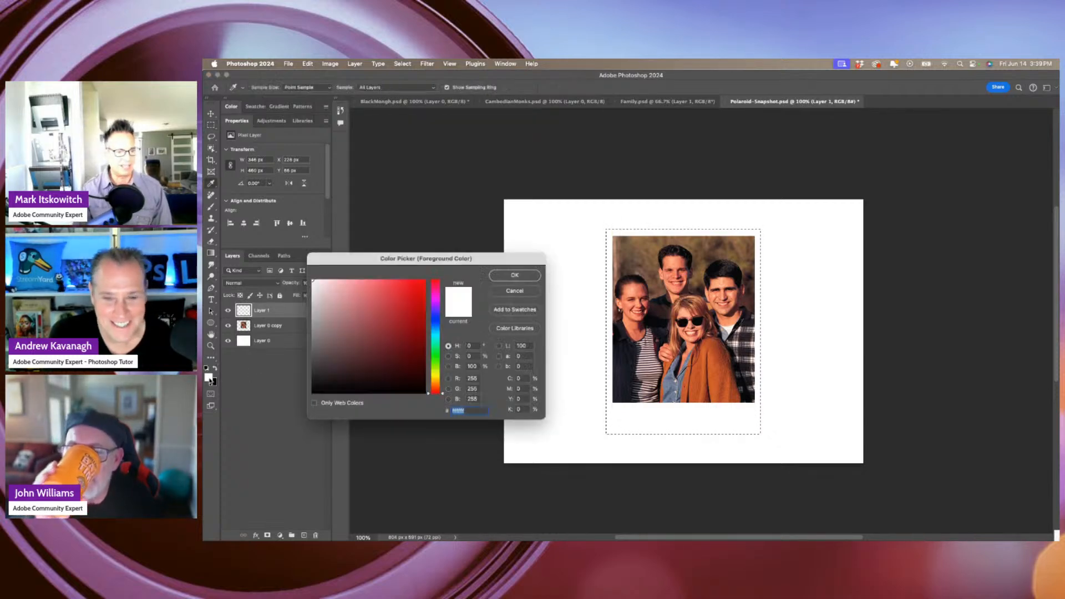
drag(406, 258, 382, 158)
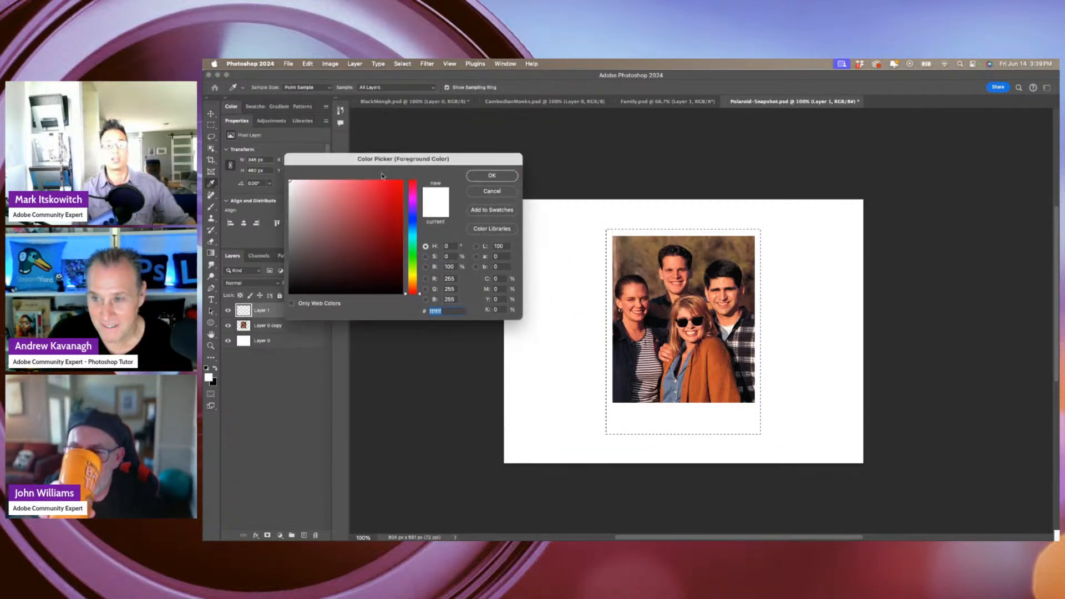
click(291, 199)
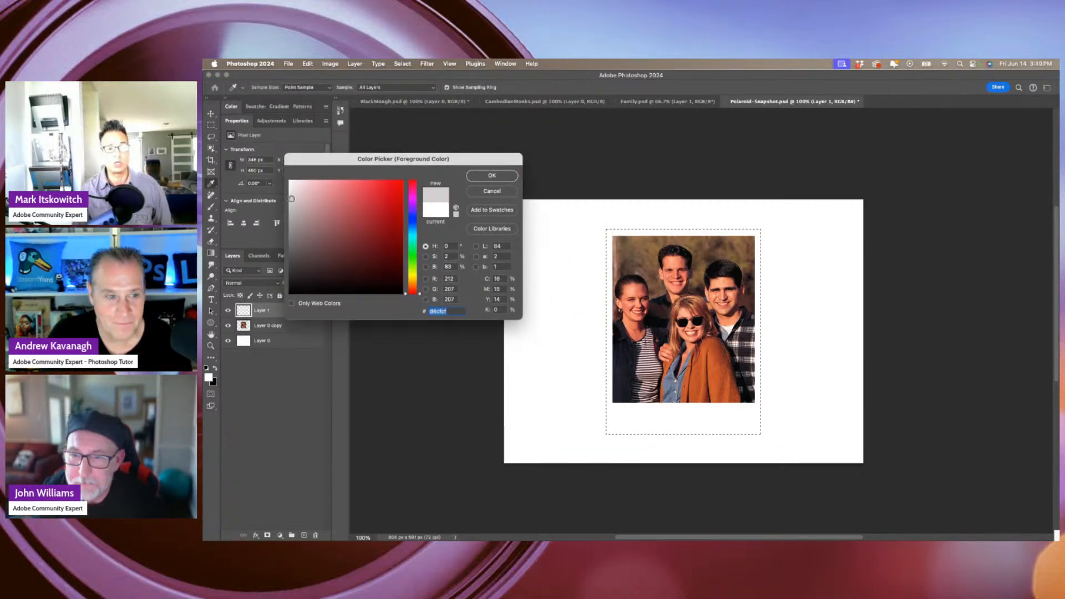
double_click(499, 279)
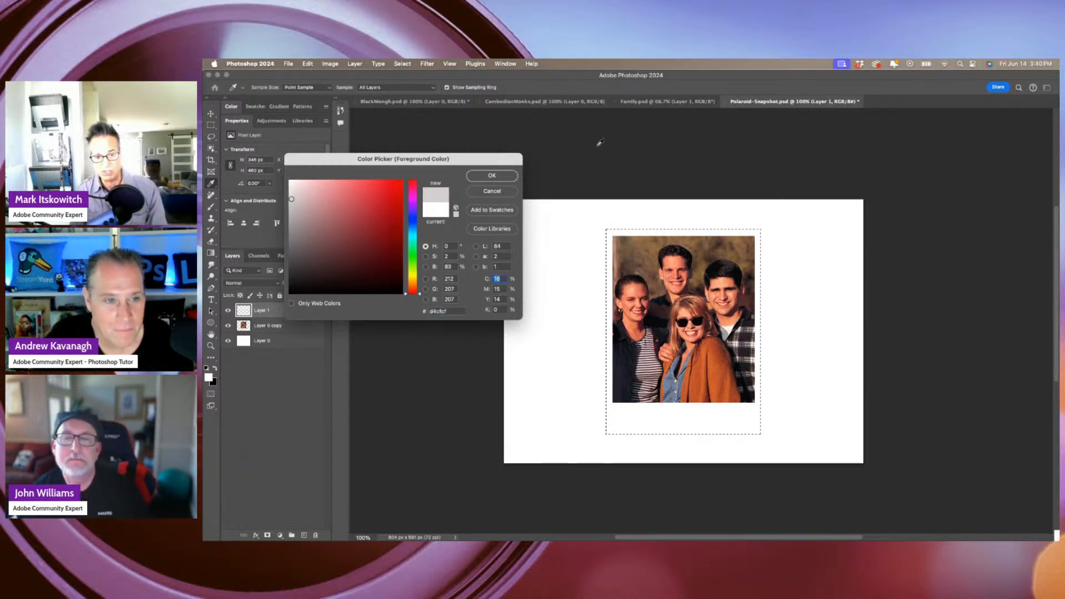
text(0)
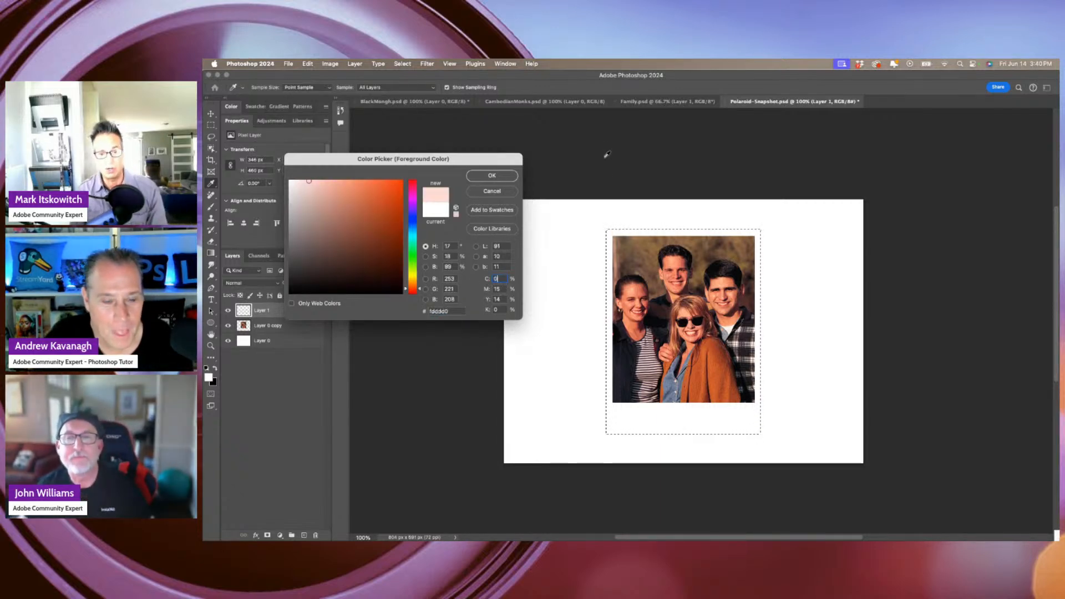
double_click(499, 289)
text(0)
key(Tab)
text(0)
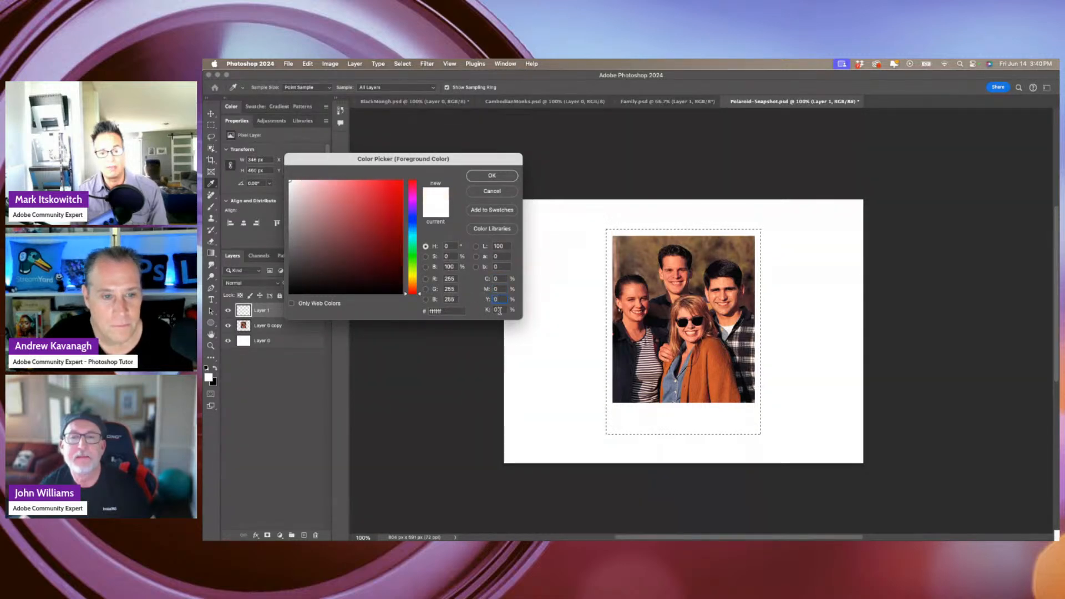
text(15)
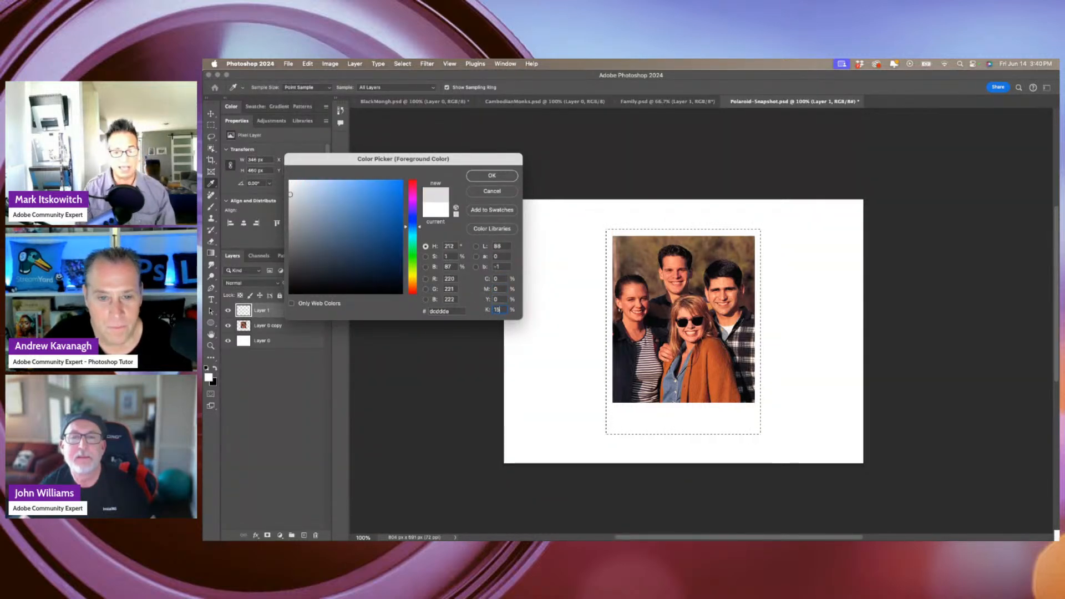
click(475, 175)
Fill the frame selection on Layer 1 with the light gray foreground color, place the layer below the photo and deselect.
key(alt)
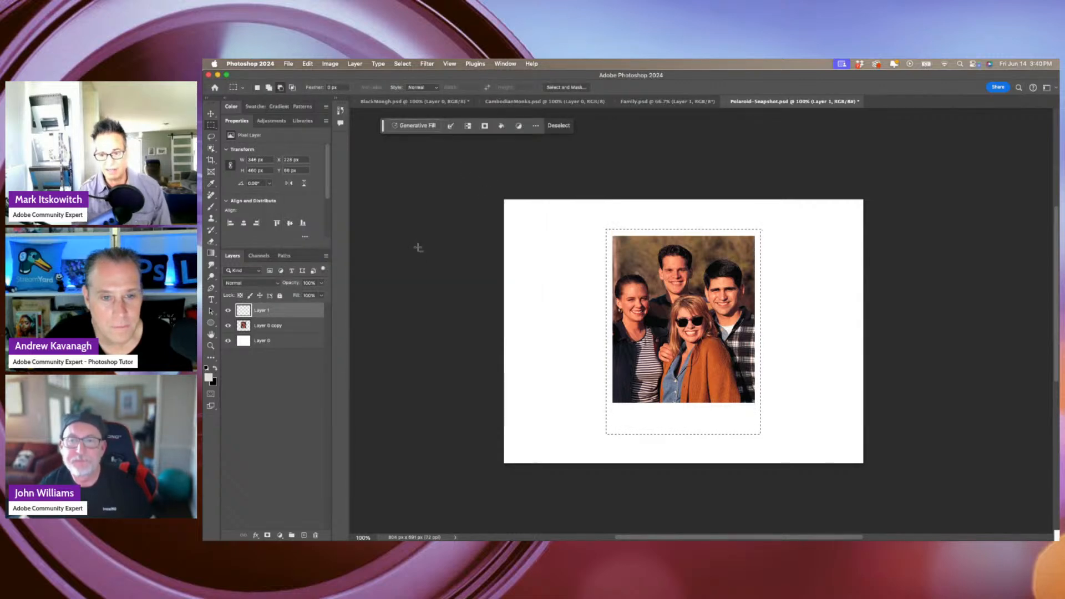
key(alt+BackSpace)
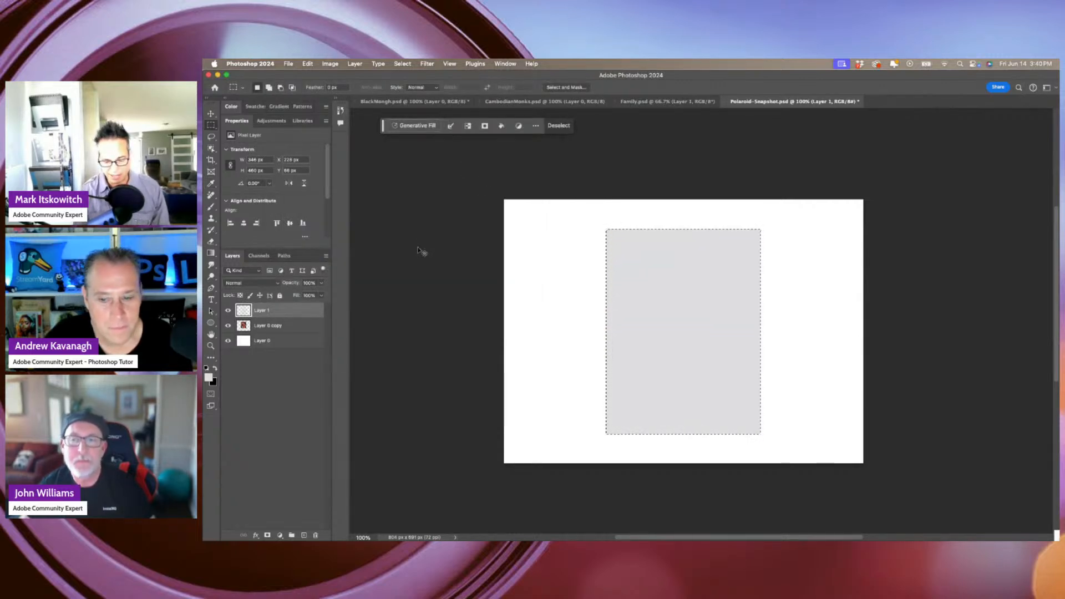
key(super+bracketleft)
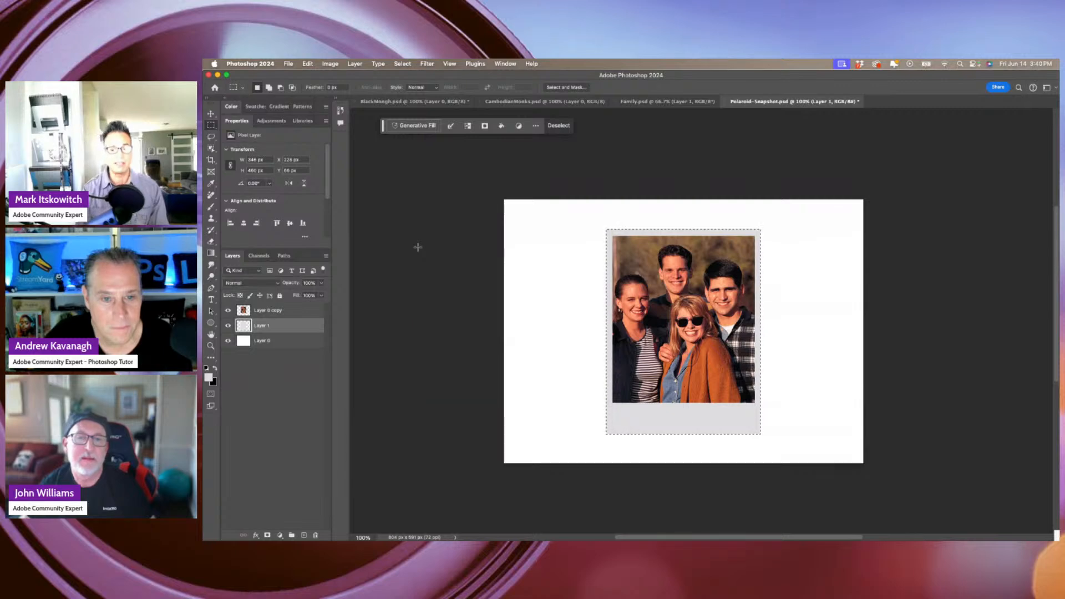
key(super+d)
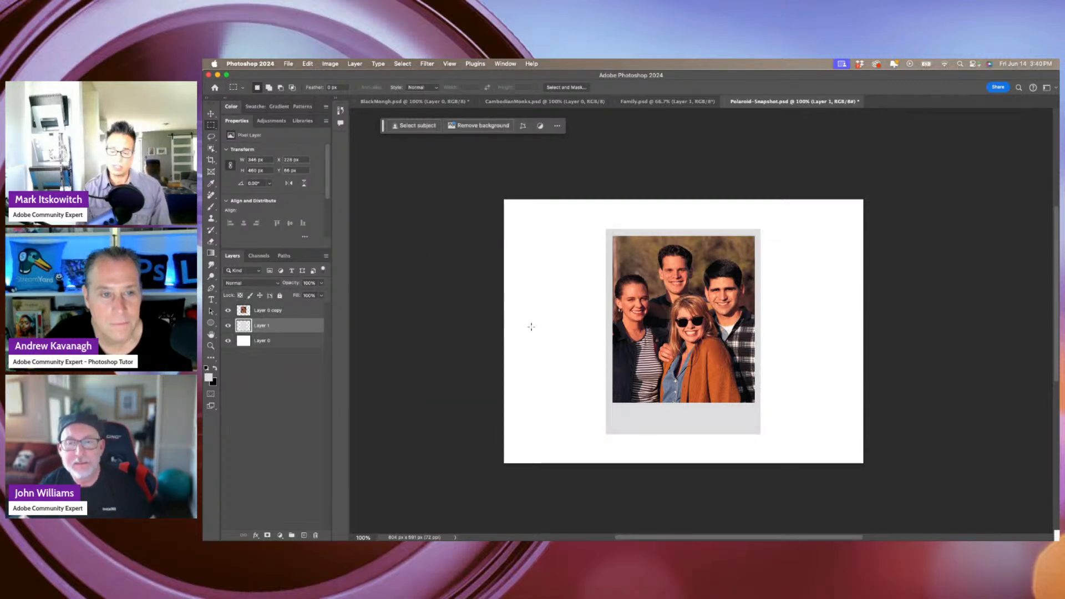
Add an Inner Shadow to the photo layer, reducing its distance, choke and size to a thin dark edge.
double_click(303, 314)
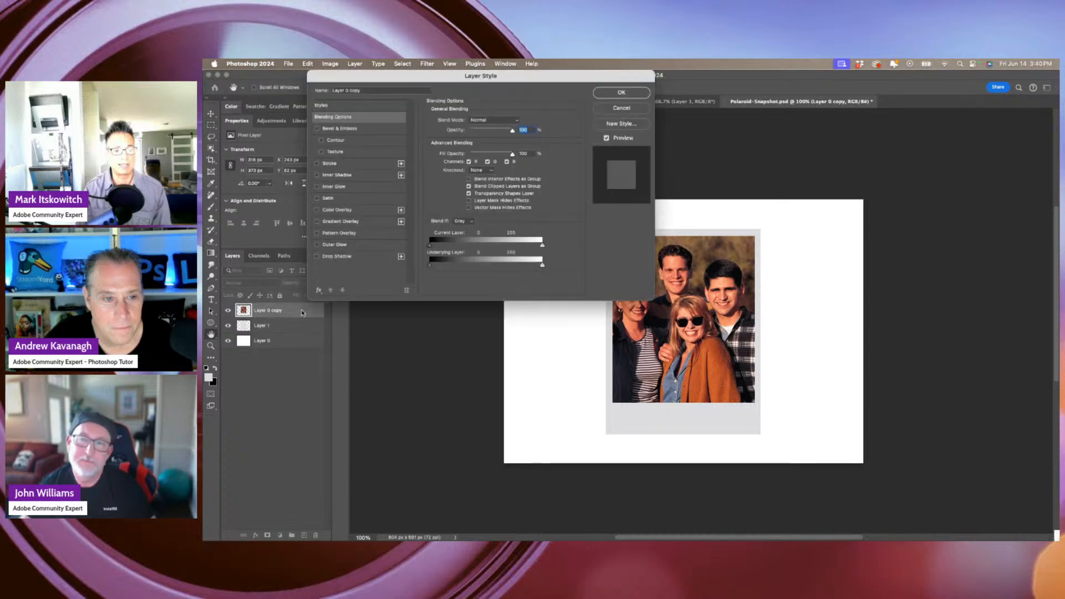
click(342, 176)
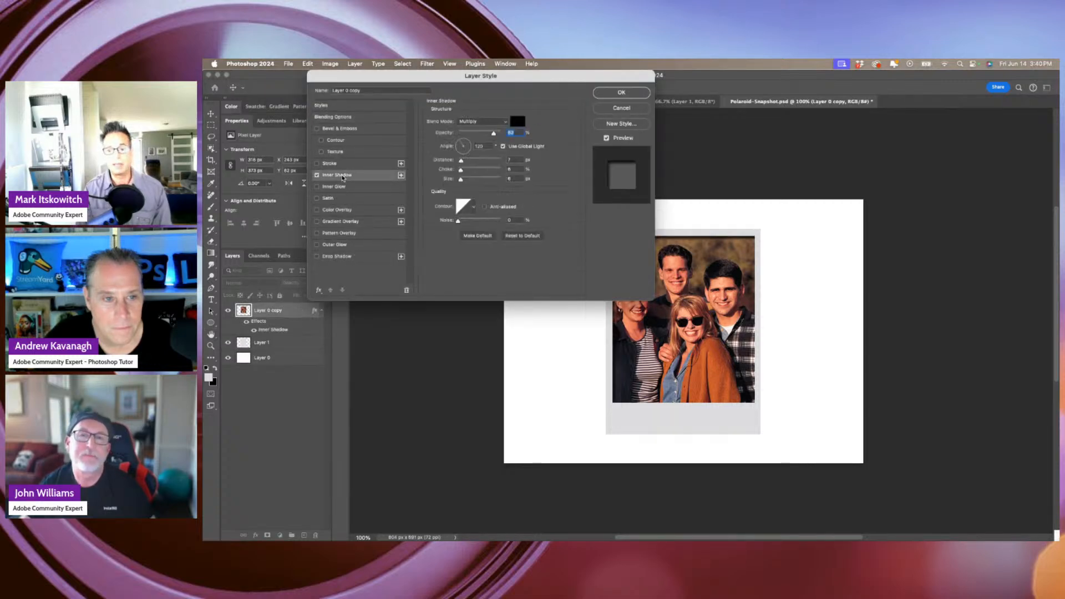
drag(583, 76, 454, 78)
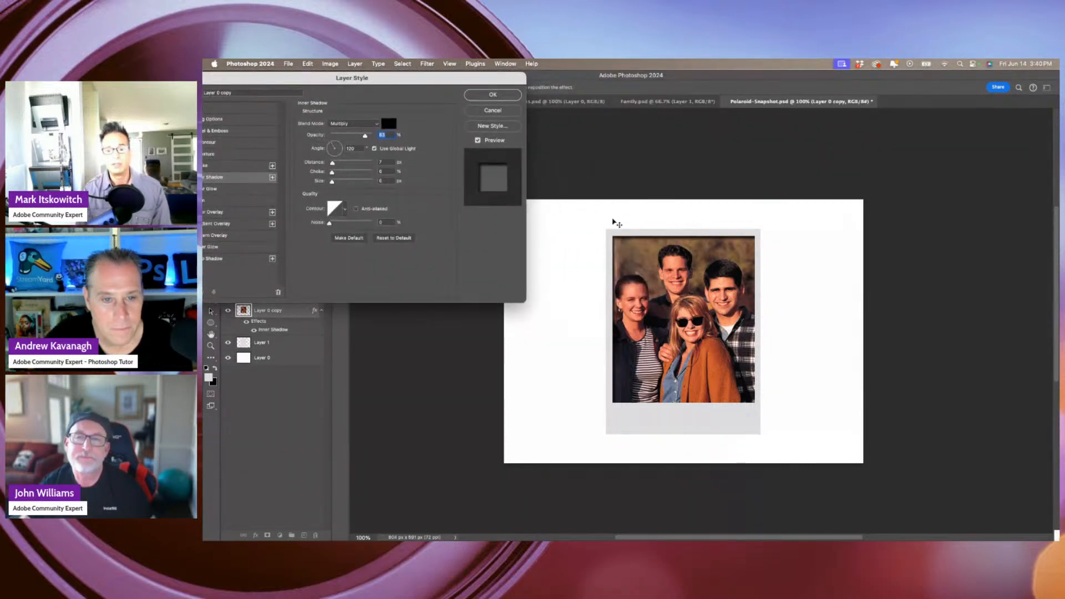
drag(333, 163, 330, 184)
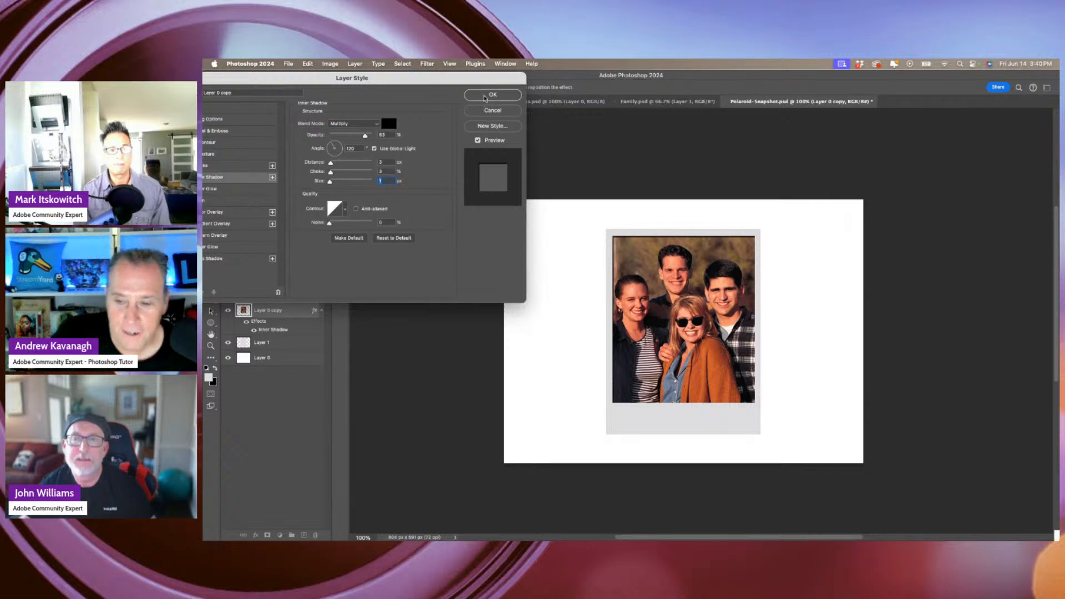
drag(435, 79, 516, 105)
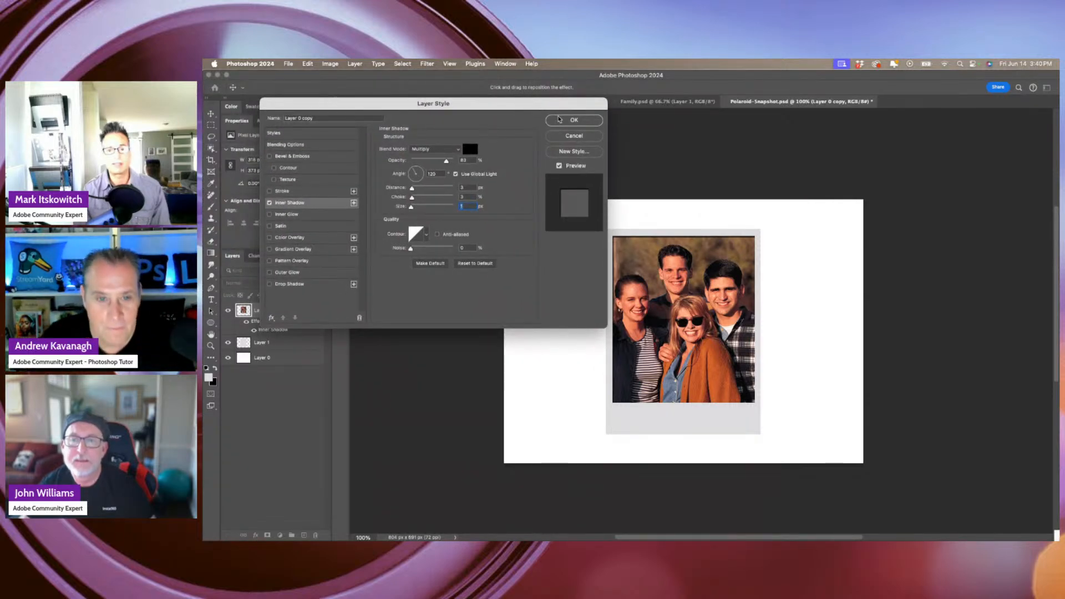
click(561, 122)
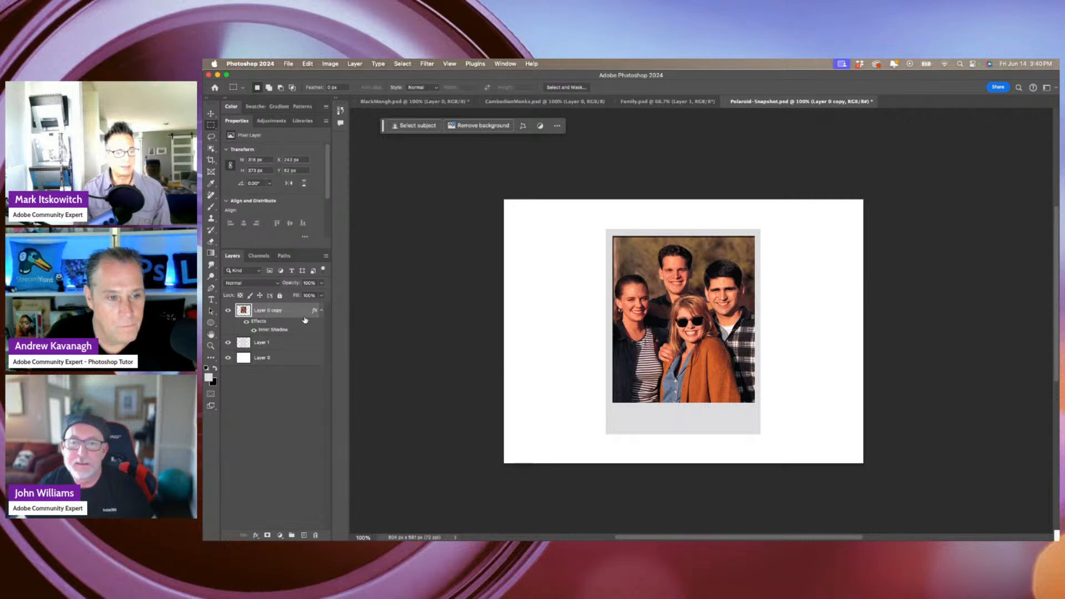
Convert the photo and gray frame layers together into one smart object and duplicate it.
click(320, 311)
click(273, 327)
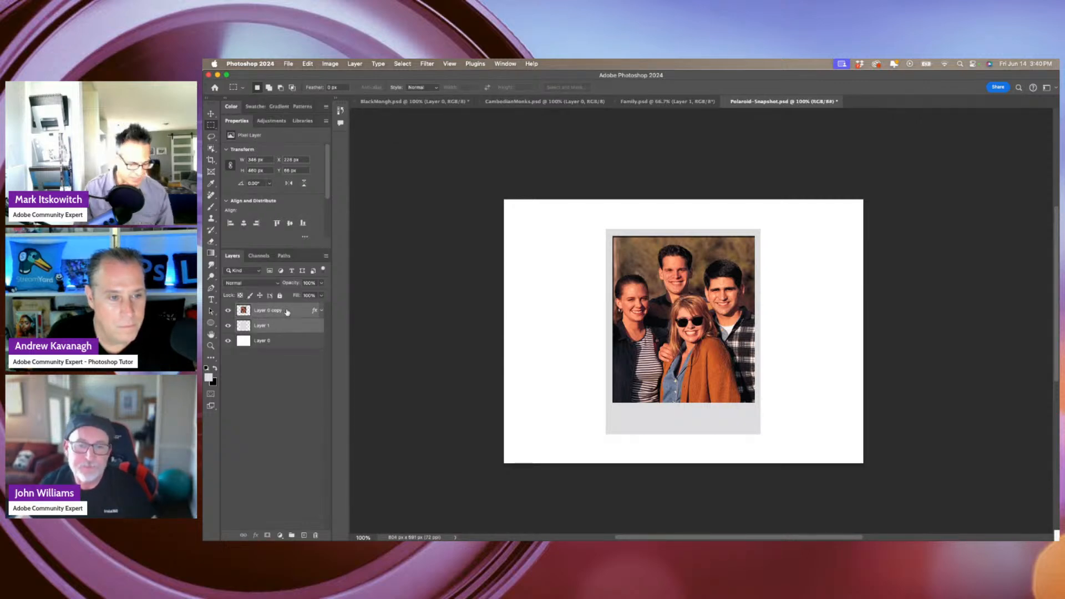
right_click(287, 312)
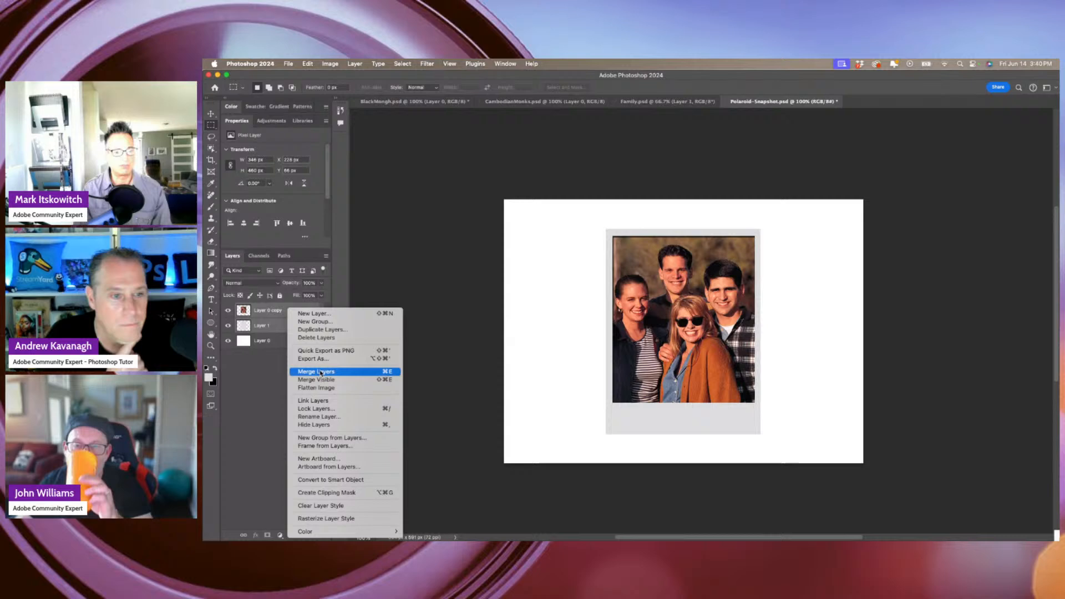
click(320, 480)
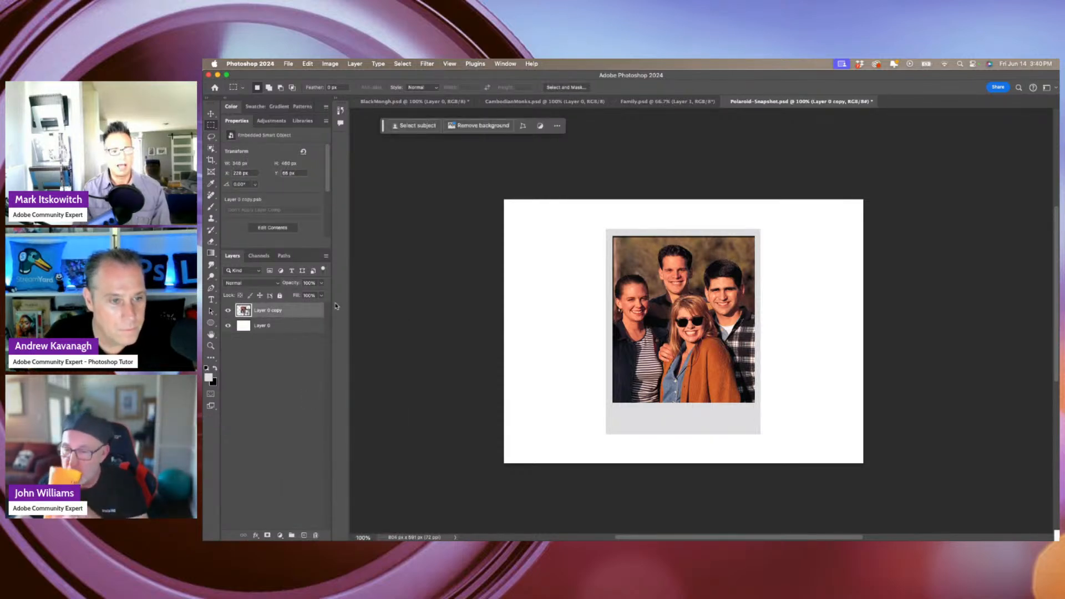
key(super+j)
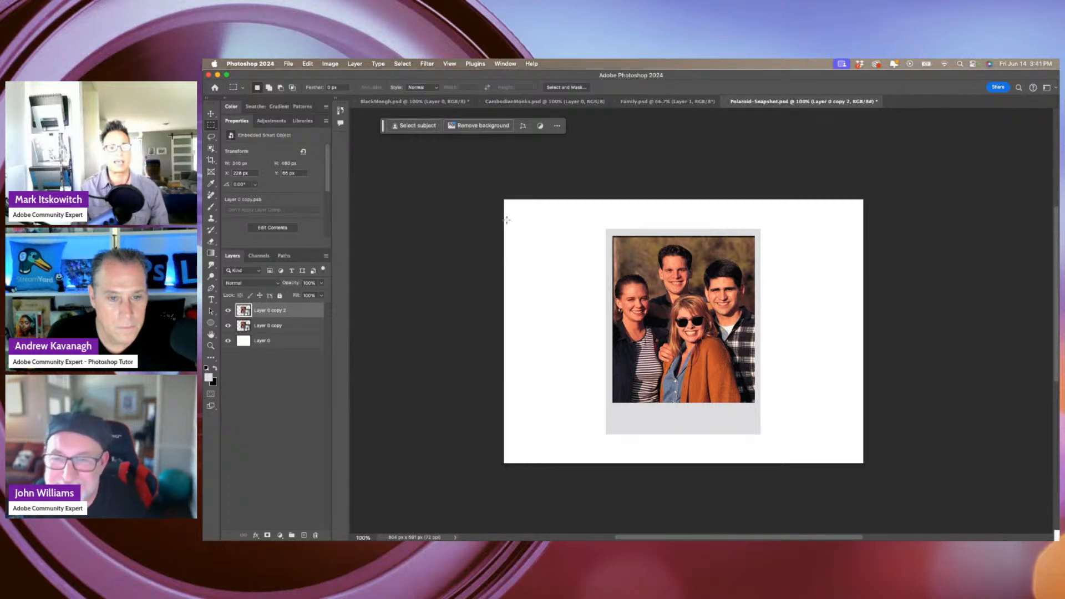
Apply the Shear filter to Layer 0 copy 2, bowing its middle slightly leftward, and compare it with and without the layer beneath.
click(427, 64)
mouse_move(433, 193)
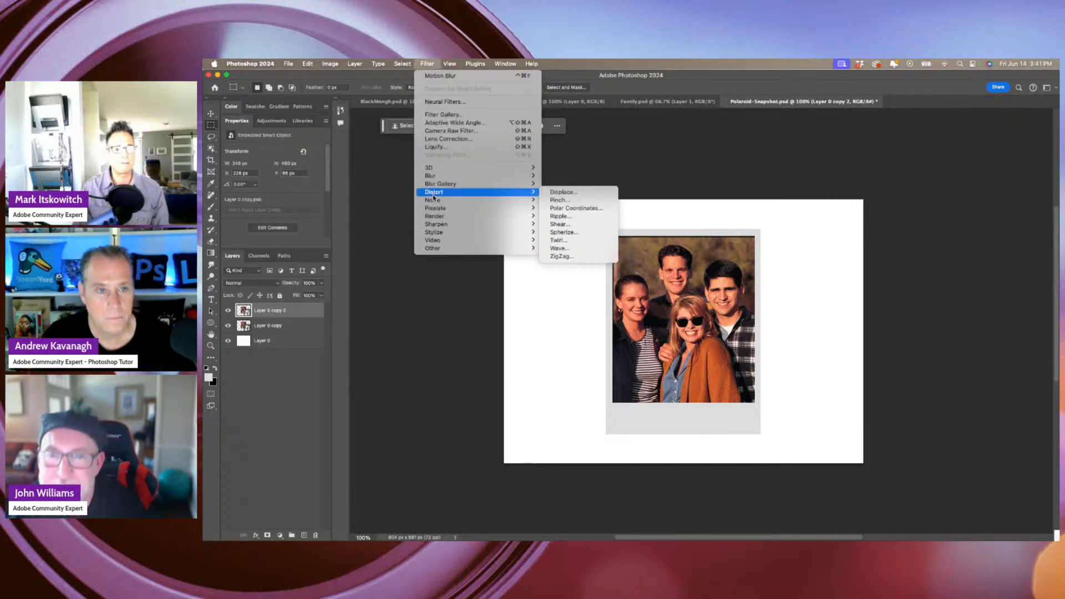
click(583, 226)
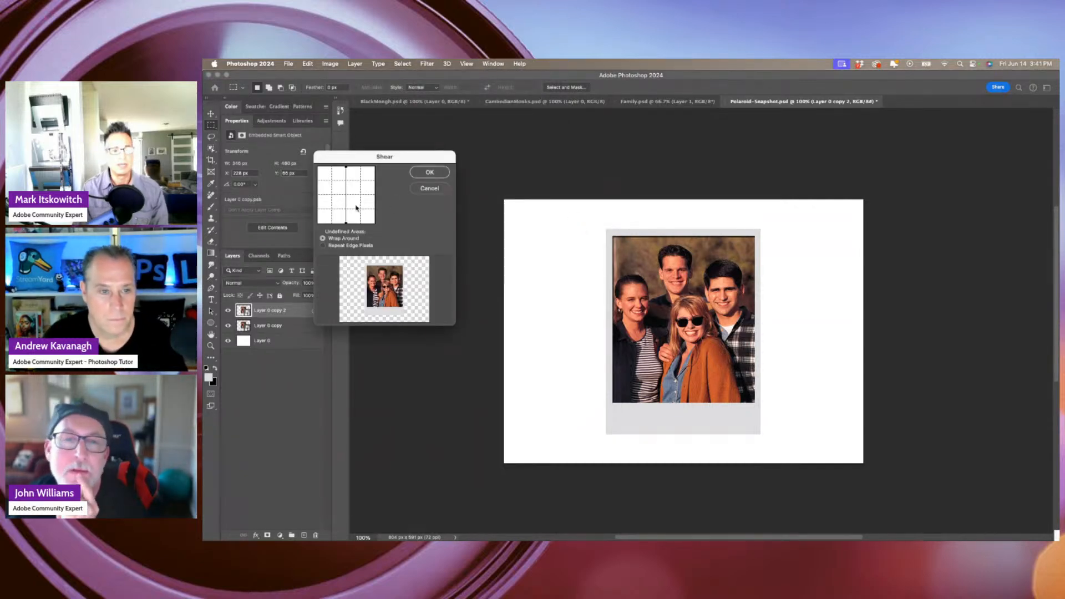
drag(345, 195, 341, 197)
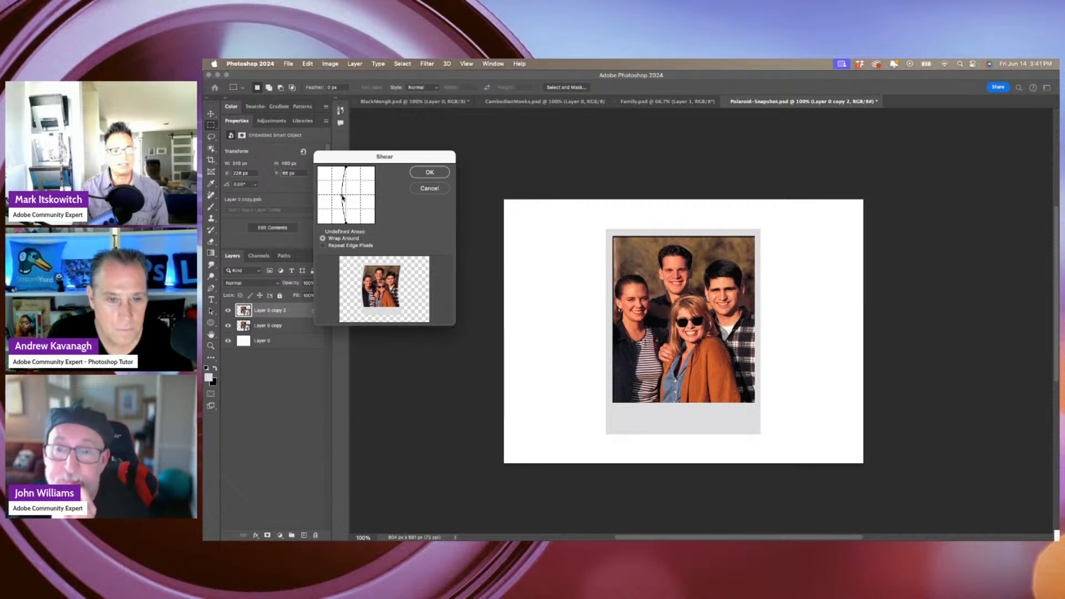
click(429, 173)
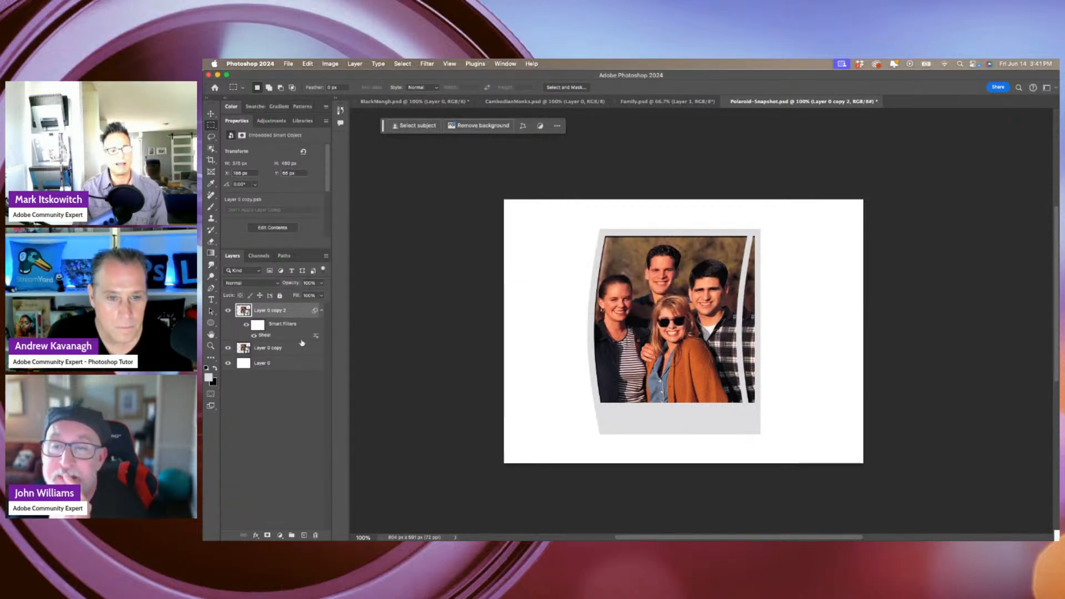
click(228, 348)
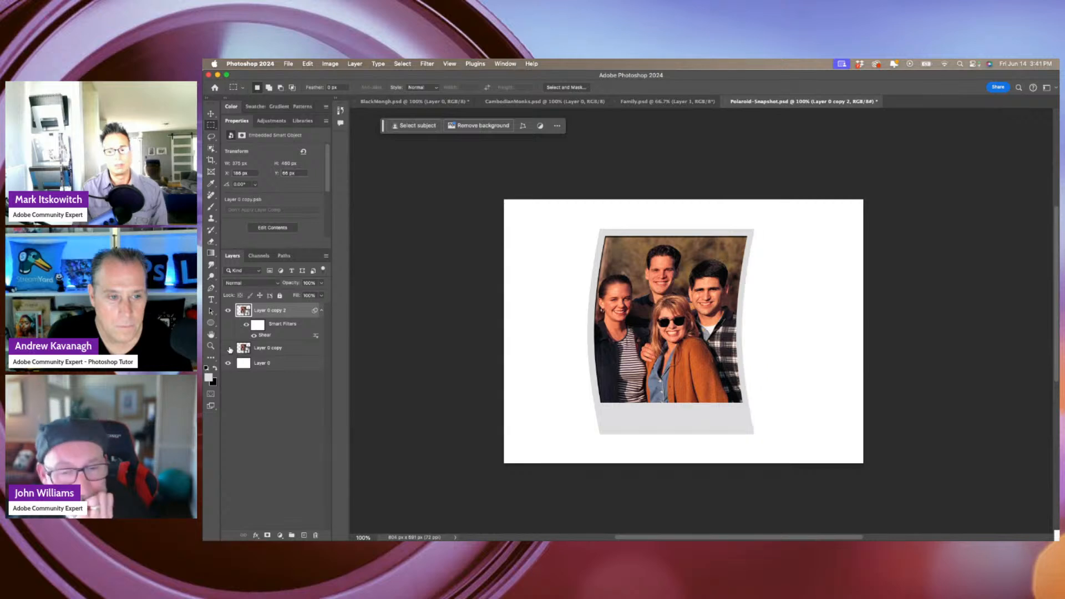
click(228, 348)
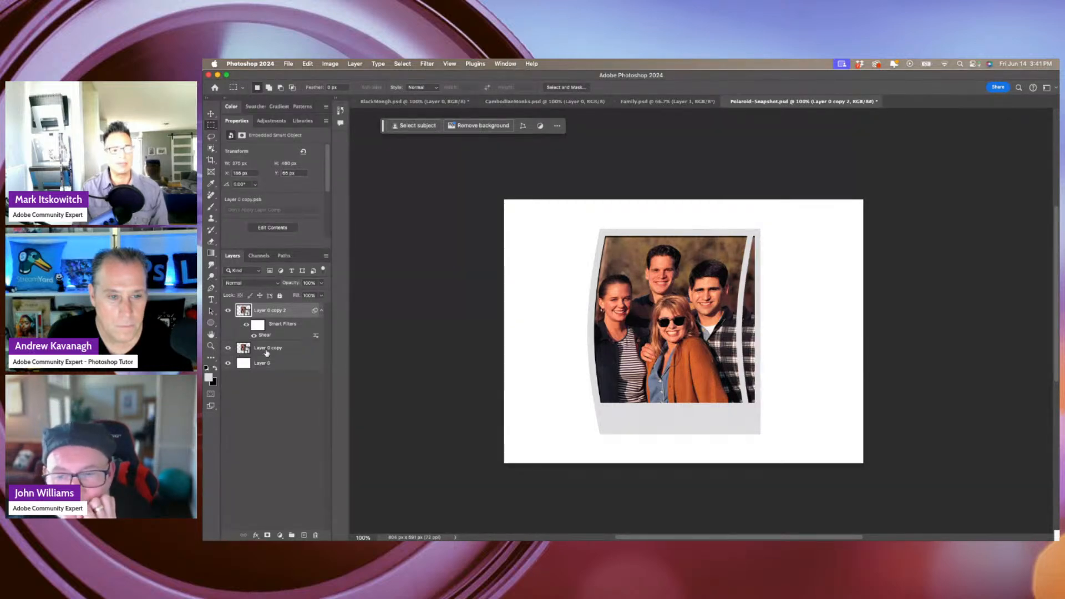
Load the outline of Layer 0 copy, fill it with black on a new layer directly above, and hide Layer 0 copy.
click(250, 354)
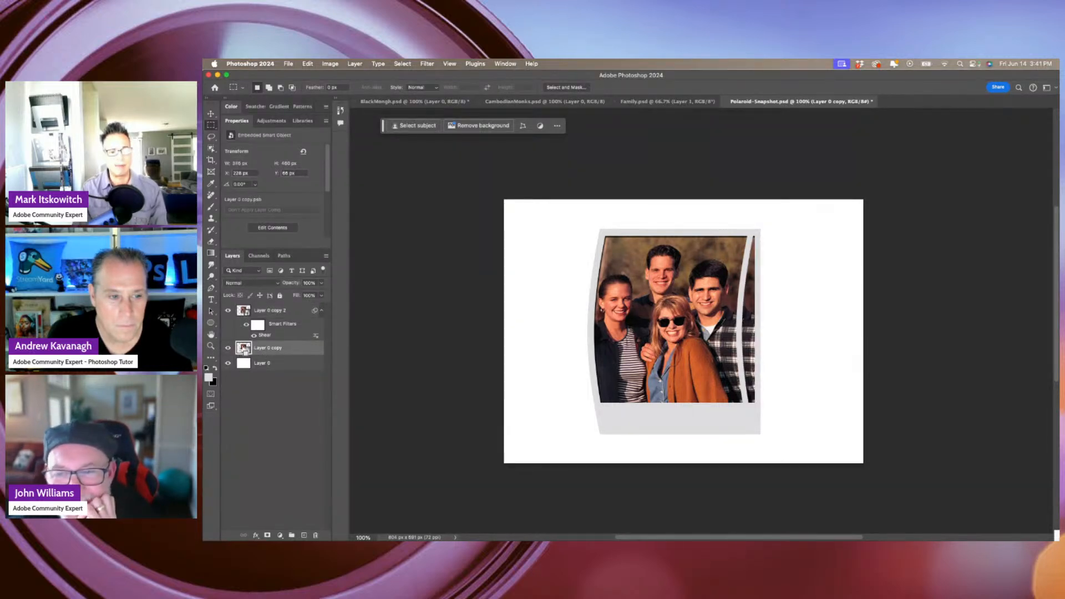
super+click(244, 350)
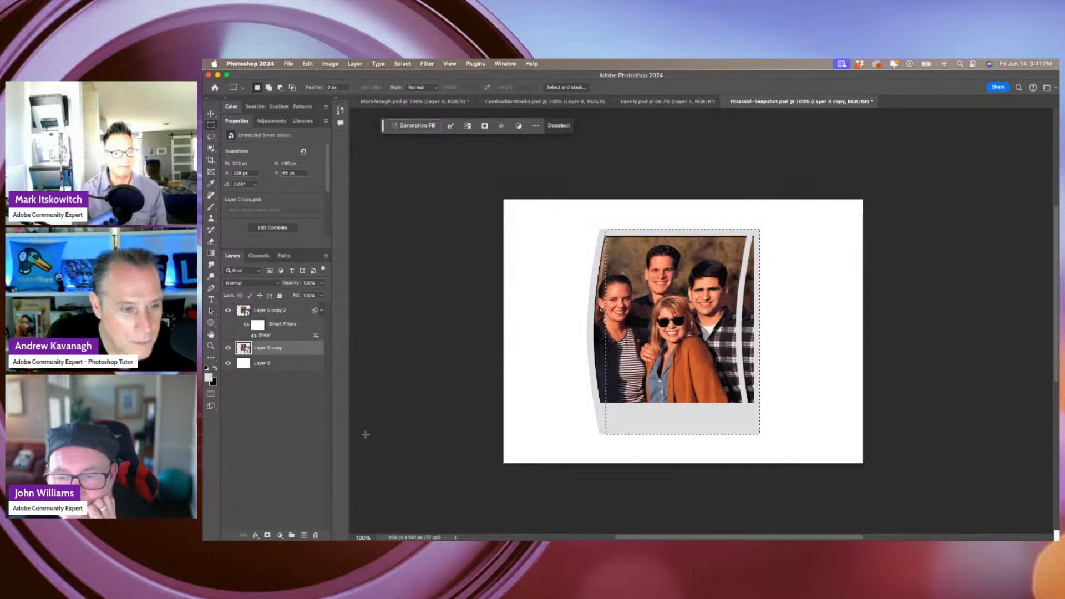
click(304, 536)
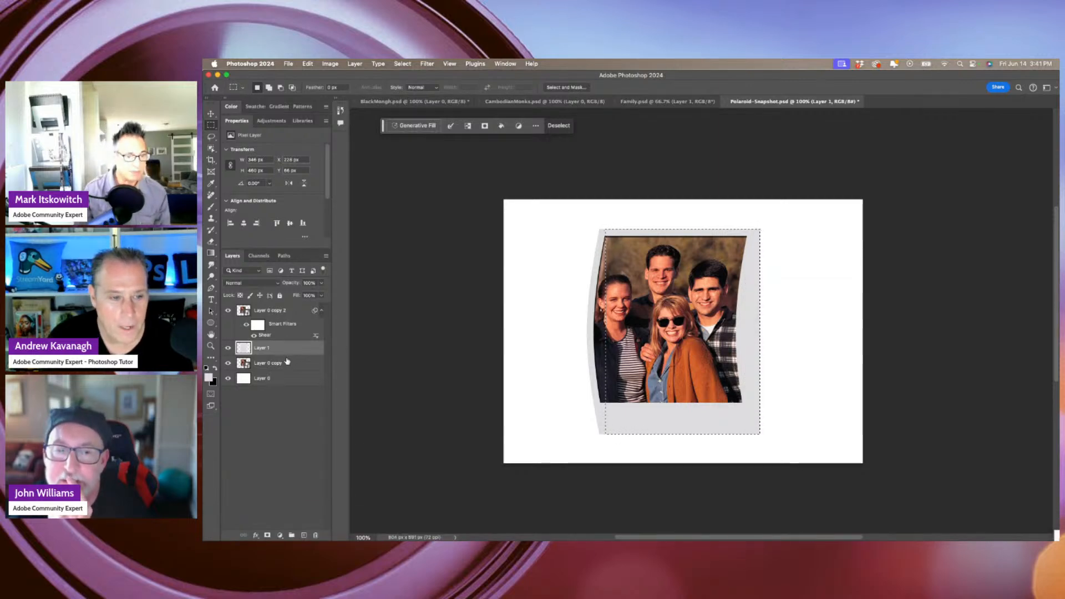
drag(293, 358, 315, 536)
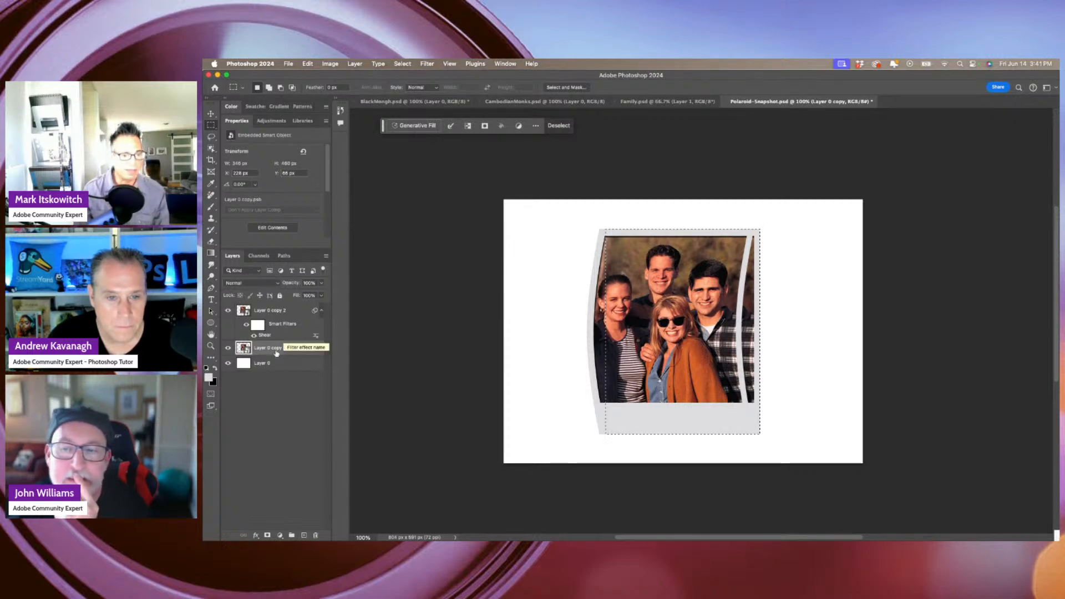
click(304, 534)
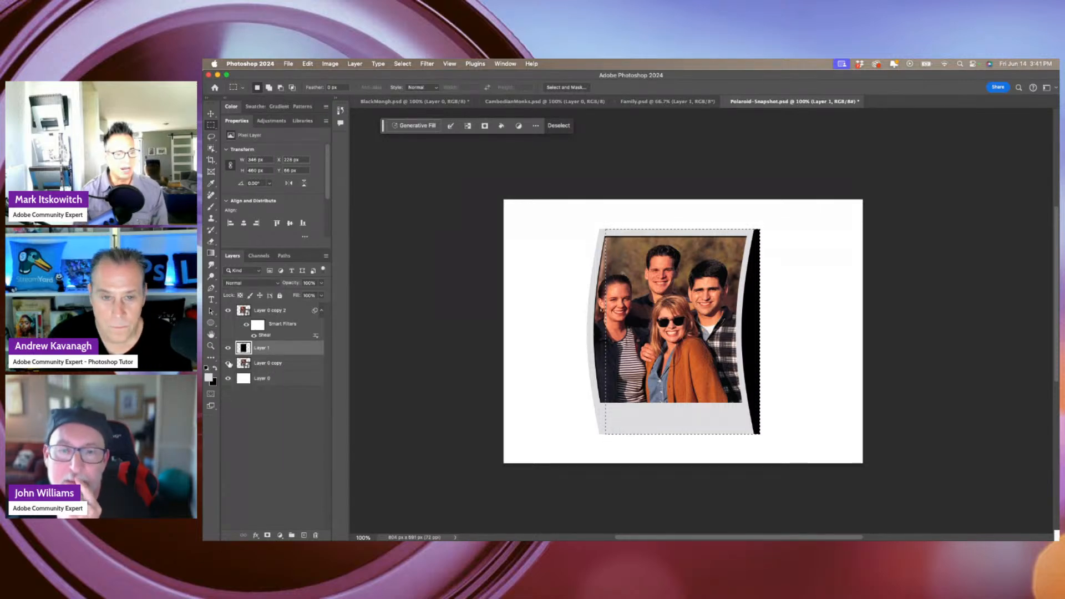
click(228, 363)
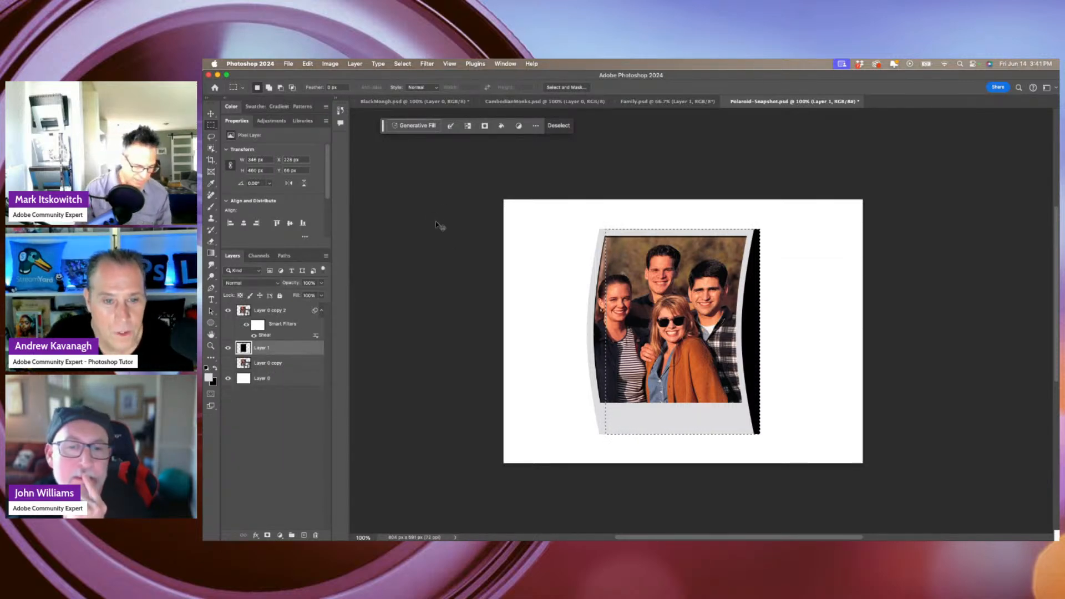
Deselect the outline and apply the Shear filter to the black Layer 1, bowing its middle slightly to the right.
key(super+d)
click(427, 63)
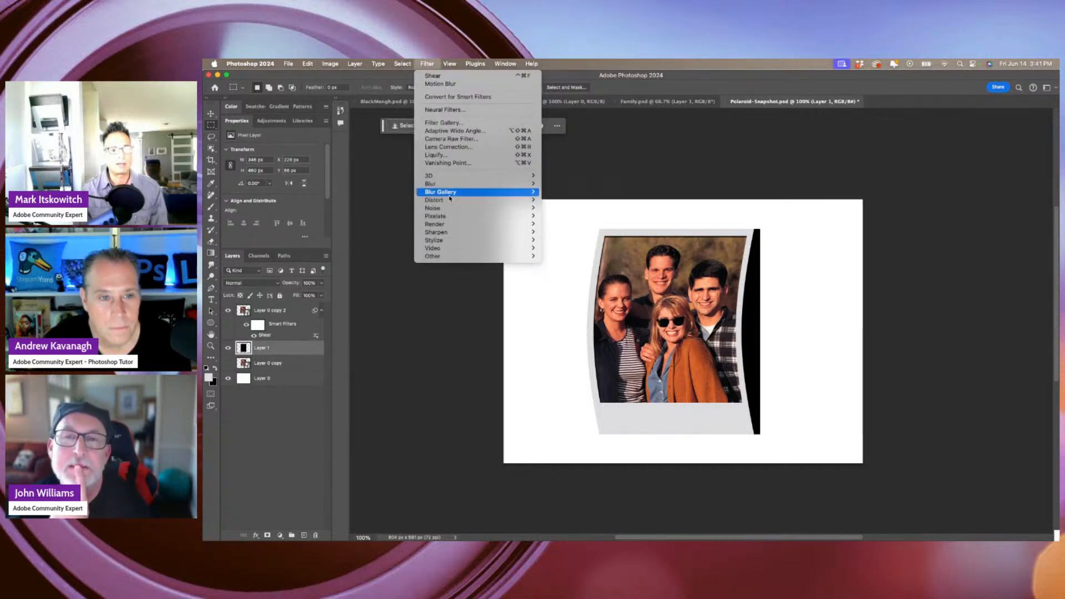
mouse_move(452, 200)
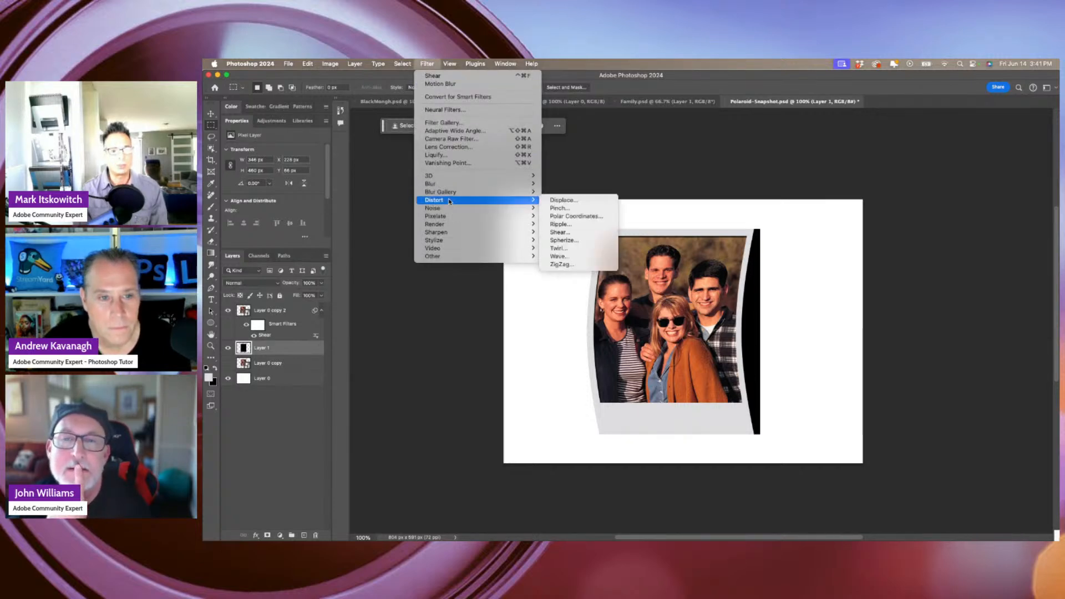
click(565, 233)
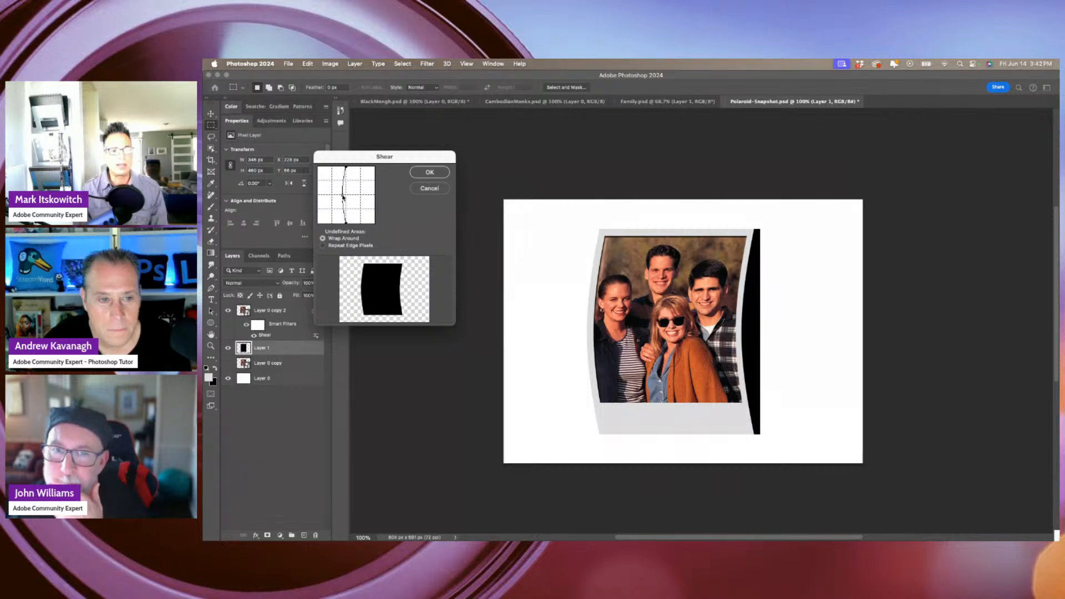
drag(342, 196, 349, 197)
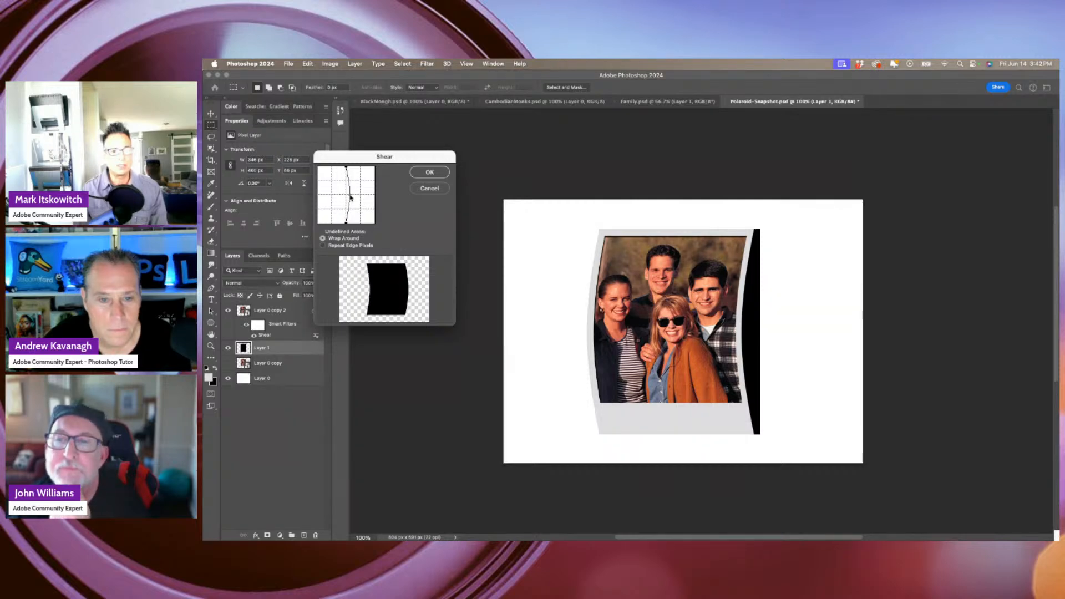
click(429, 173)
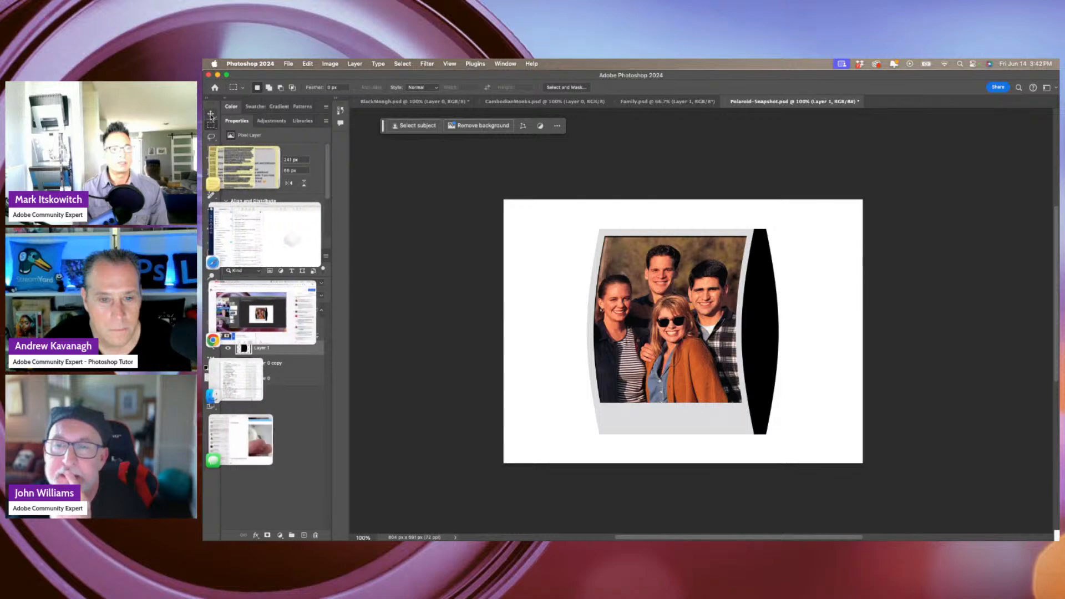
Move the black shadow shape about 84 px left and slightly down so it peeks out beneath the framed photo.
click(211, 113)
drag(770, 341, 732, 345)
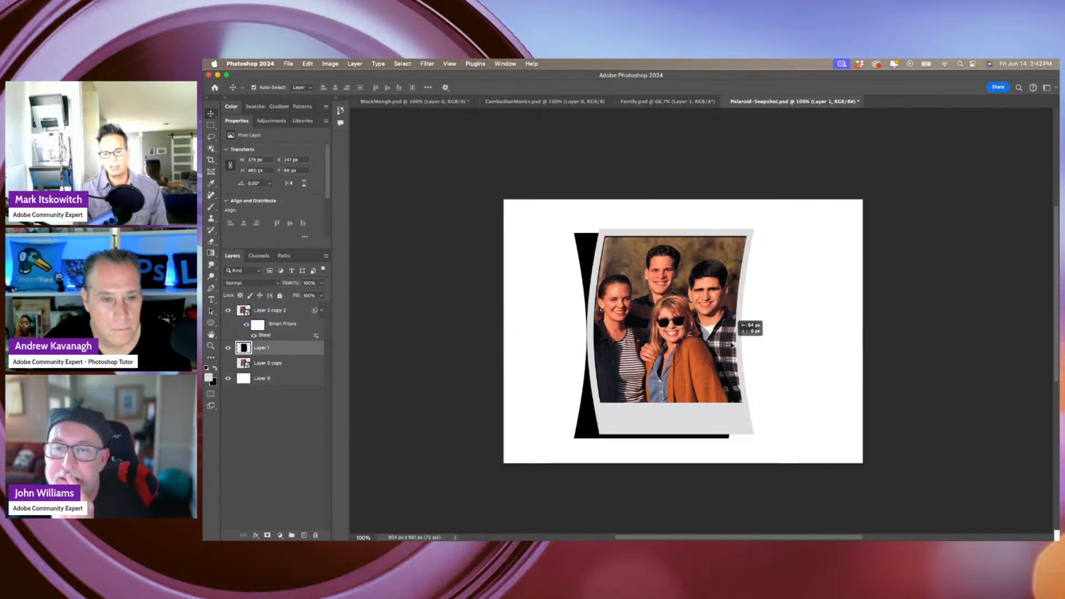
drag(732, 344, 732, 345)
click(716, 327)
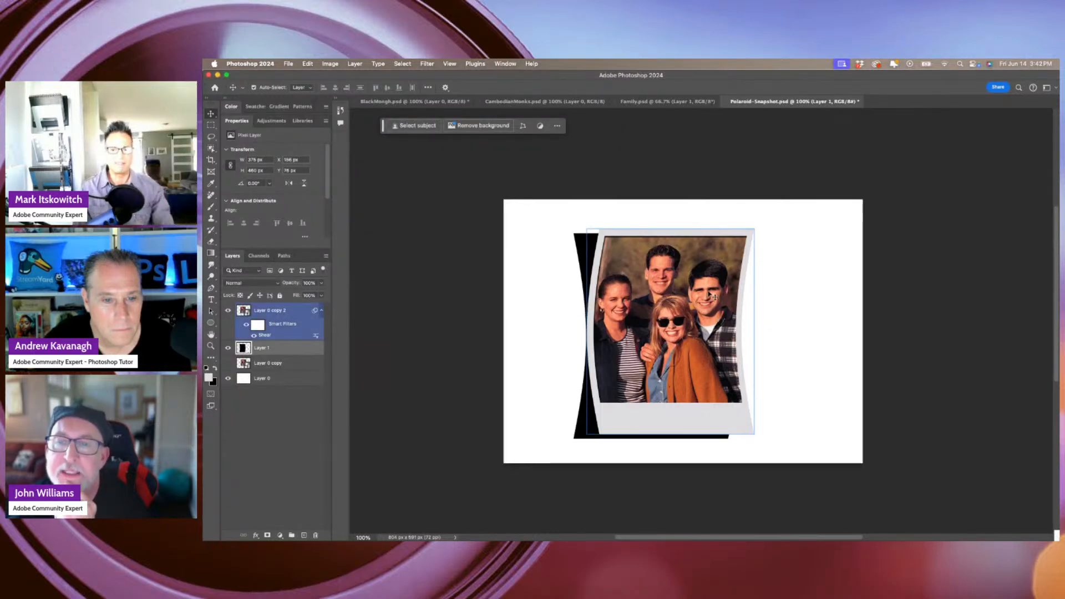
click(580, 304)
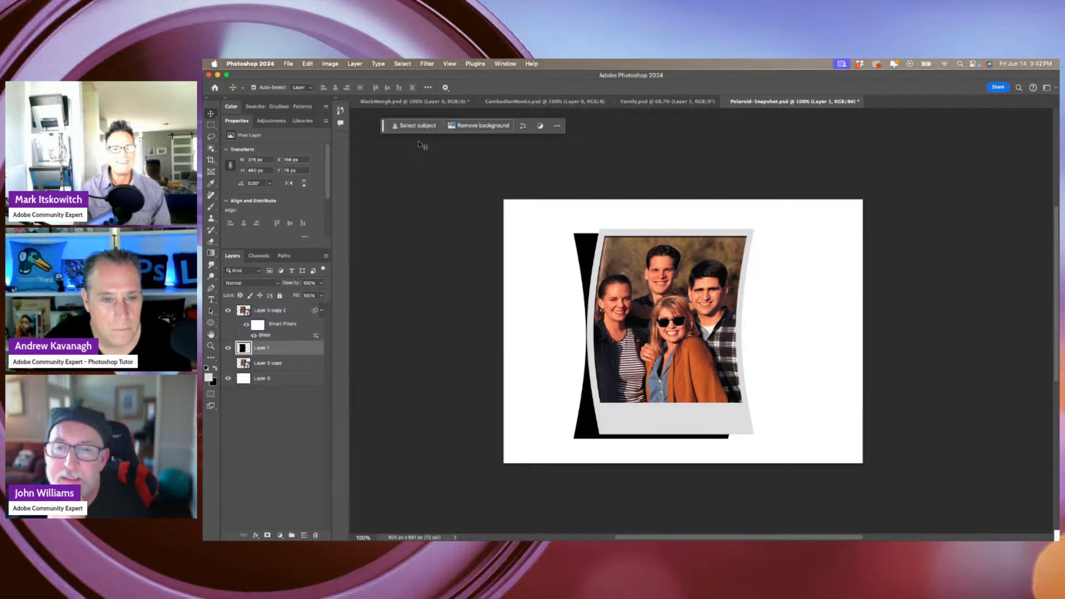
click(541, 236)
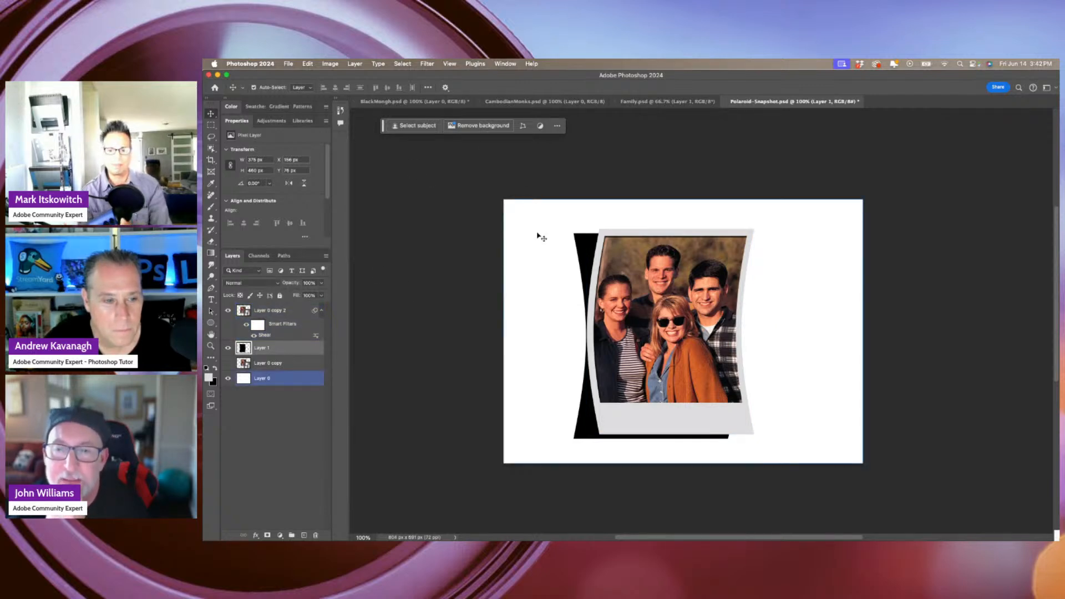
scroll(537, 237, down, 1)
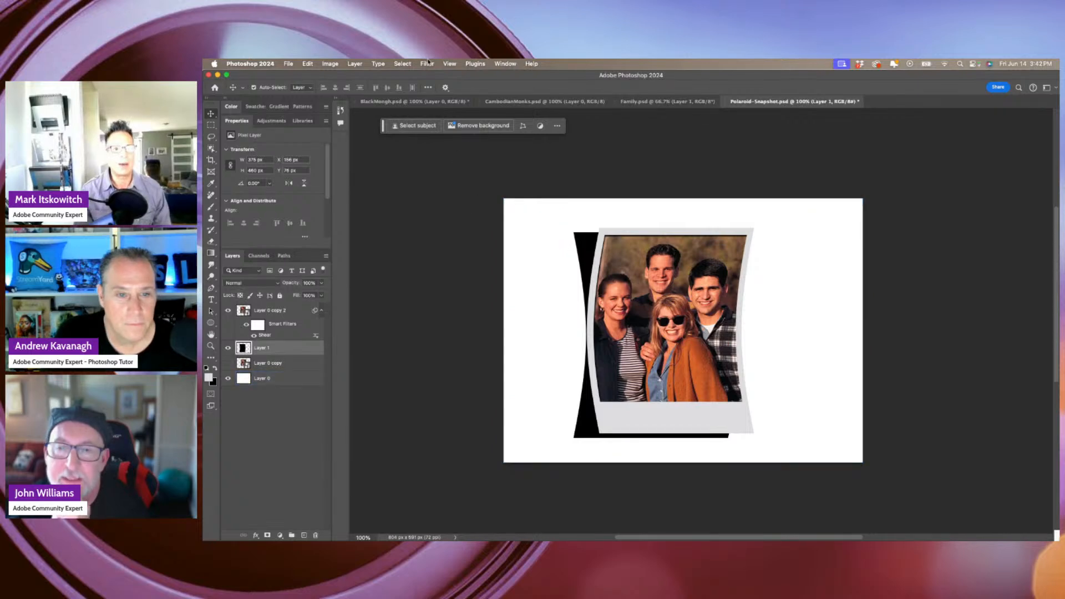
Soften the shadow on Layer 1 with a Gaussian Blur of 4.1 pixels radius and lower its opacity to about 58%.
click(427, 64)
mouse_move(443, 185)
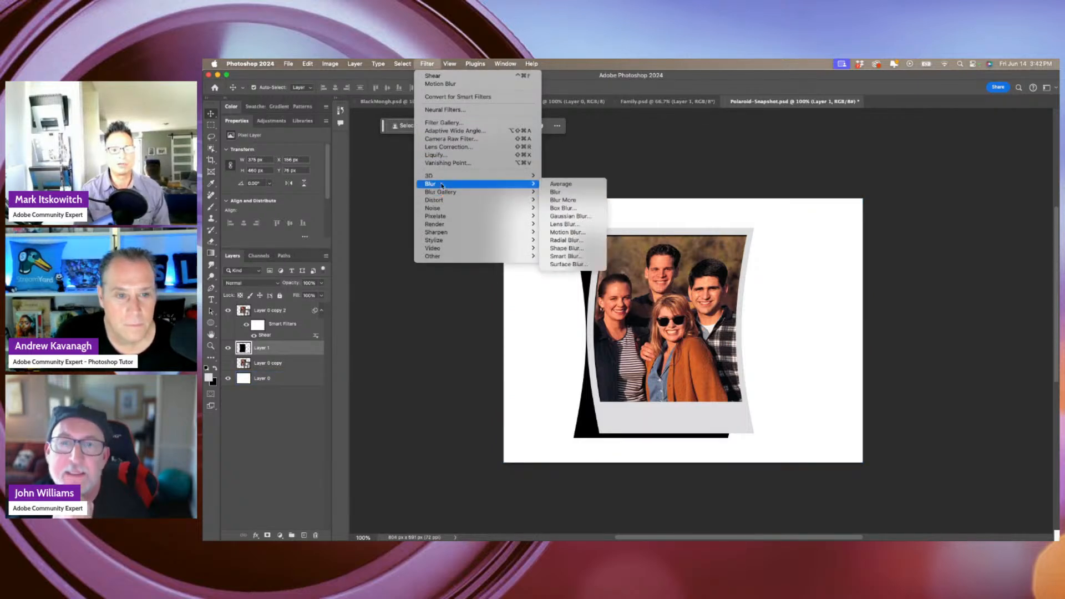
click(569, 215)
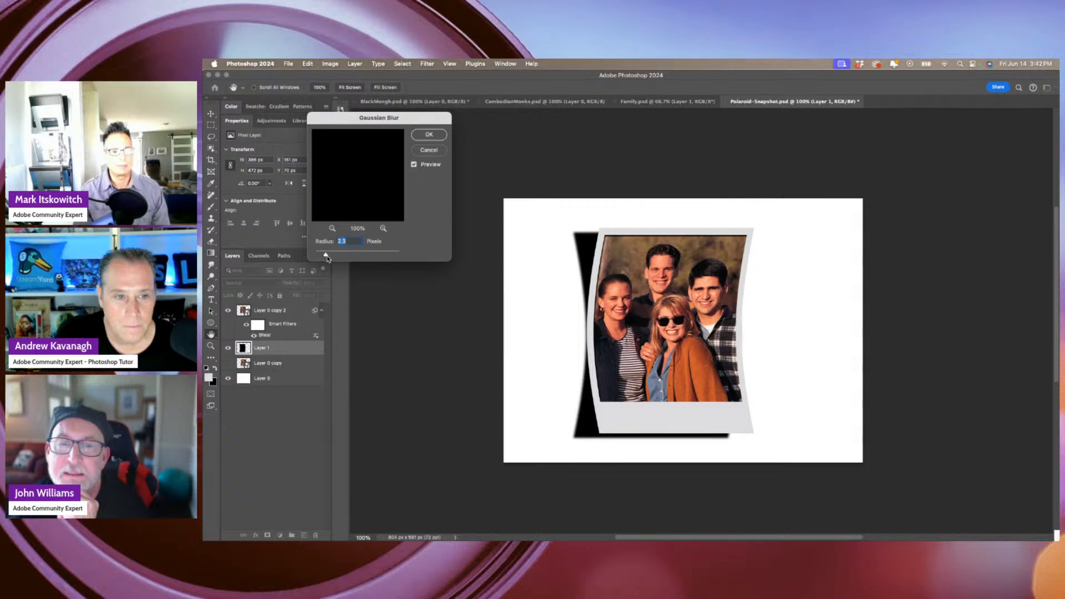
drag(335, 259, 335, 259)
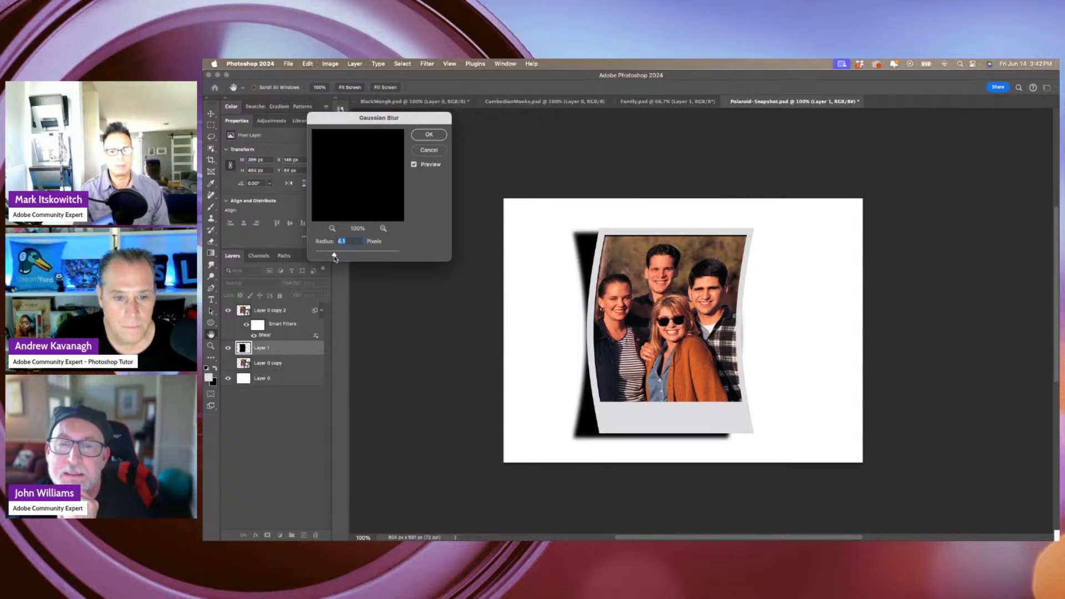
click(425, 135)
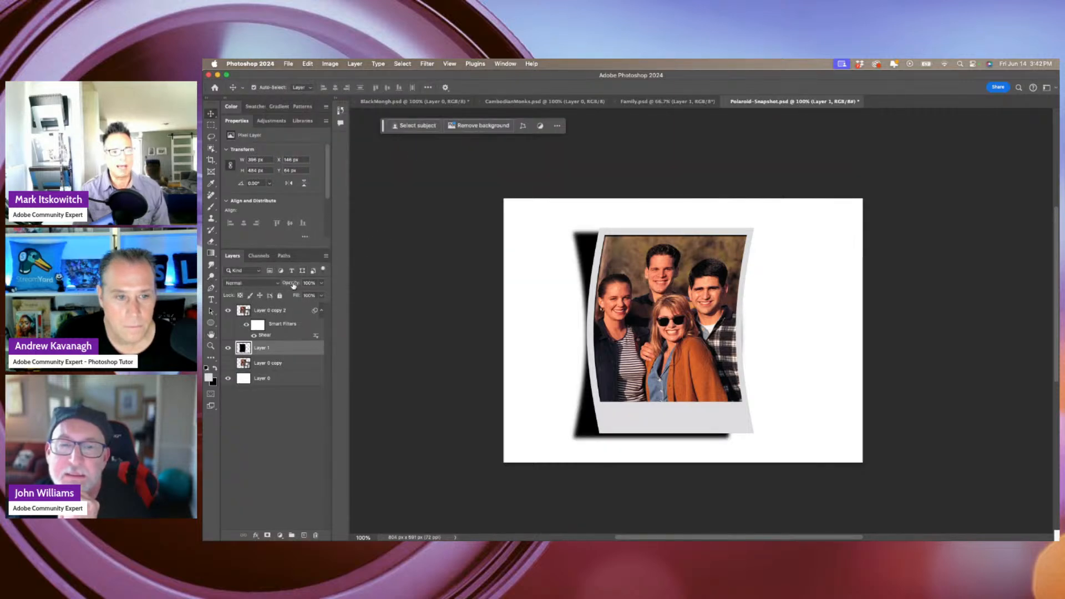
drag(273, 288, 273, 287)
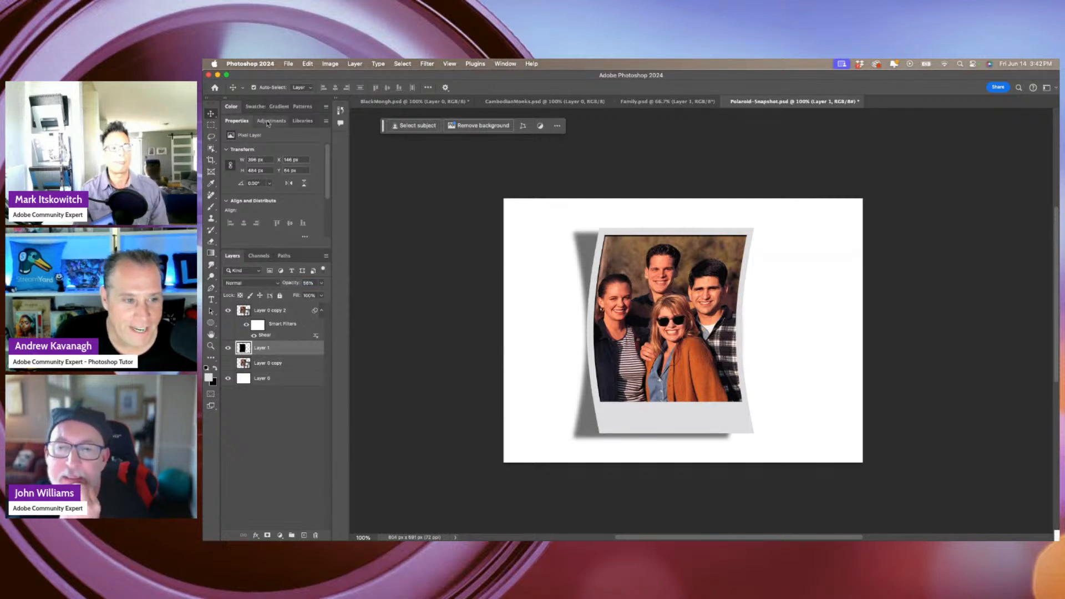
Select Layer 0 copy 2 together with the shadow layer and rotate both about 15 degrees counterclockwise.
super+click(290, 312)
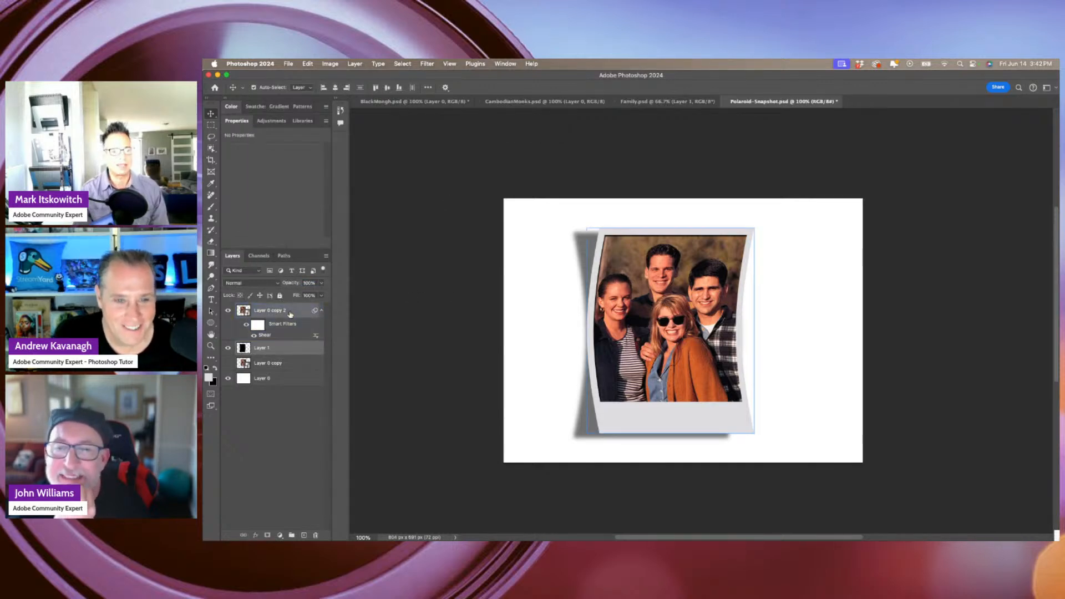
key(super+t)
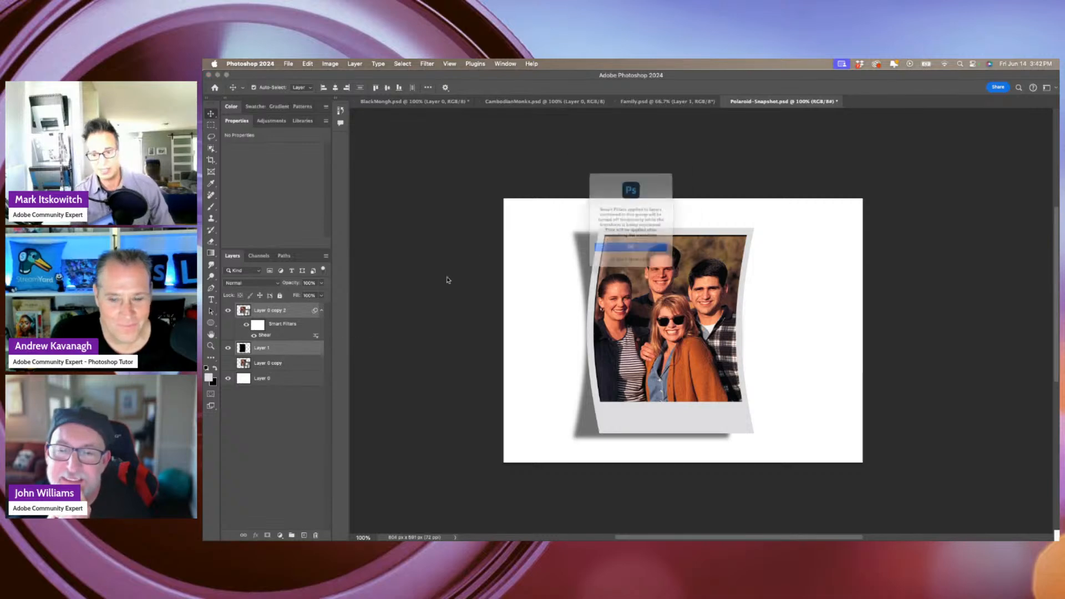
click(657, 262)
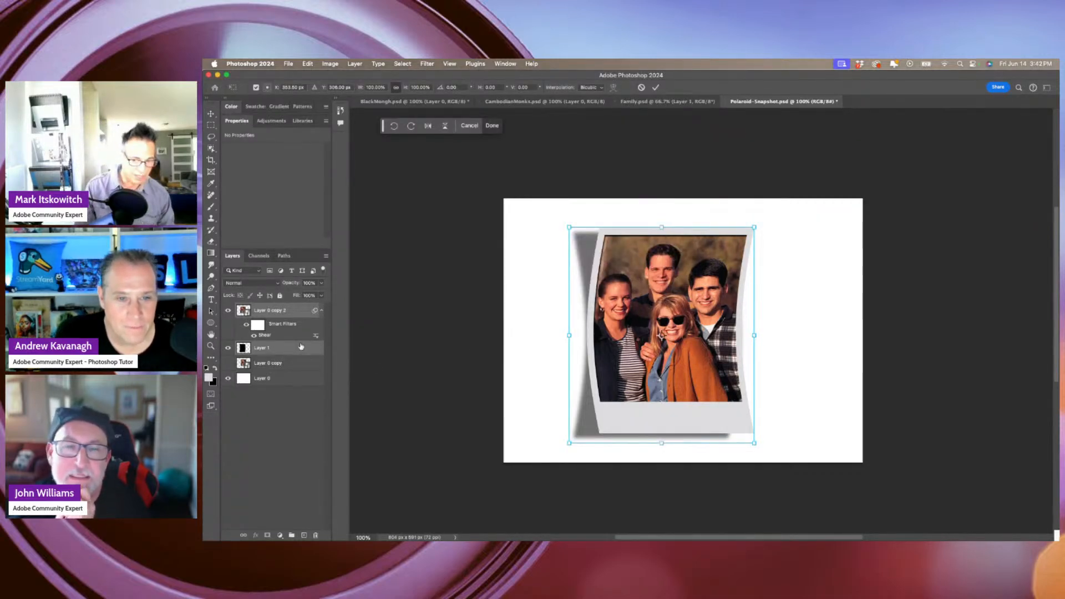
drag(776, 230, 736, 211)
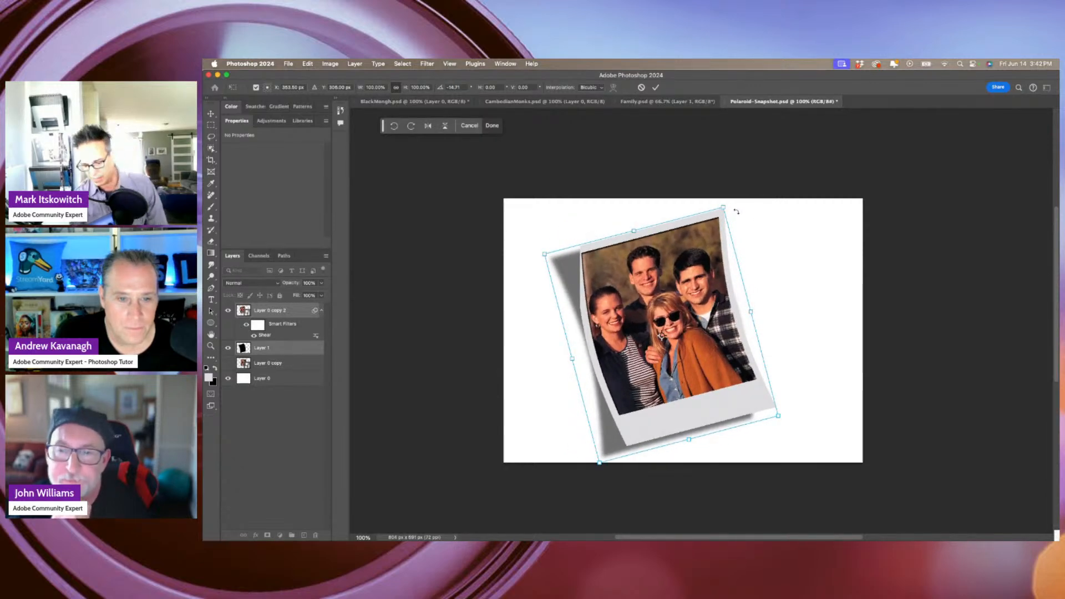
key(Return)
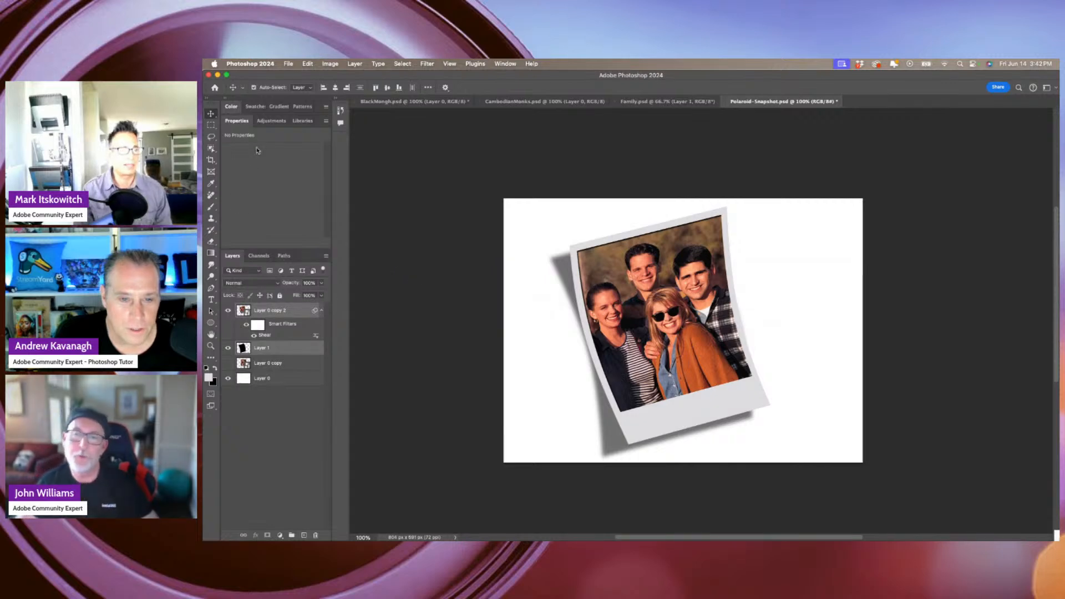
Open the Thumbtack graphic from the library, copy the entire image and paste it as the uppermost layer of Polaroid-Snapshot.psd.
click(306, 122)
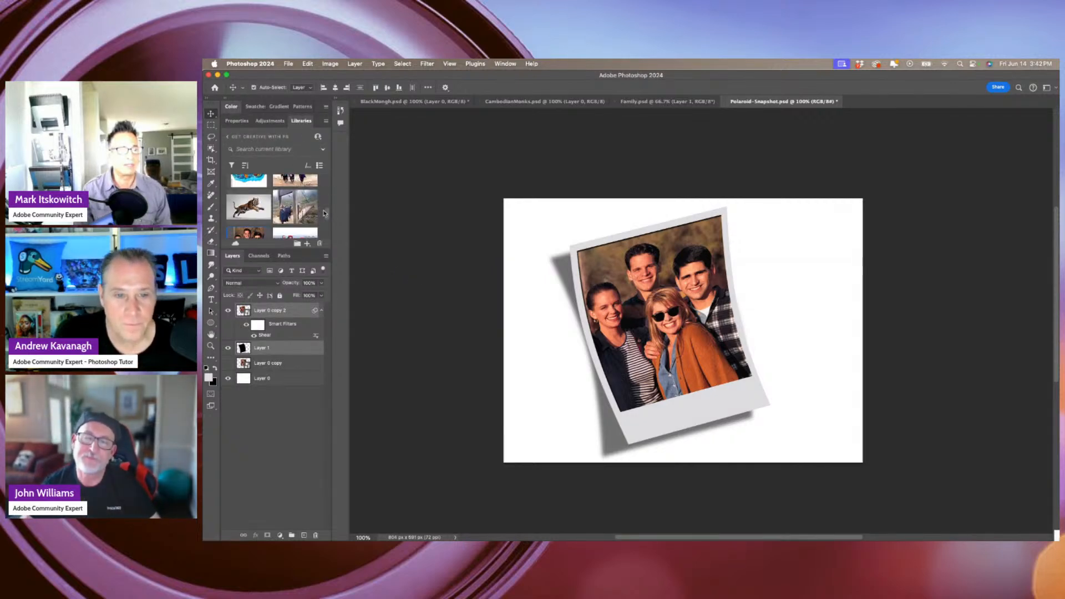
drag(324, 193, 327, 226)
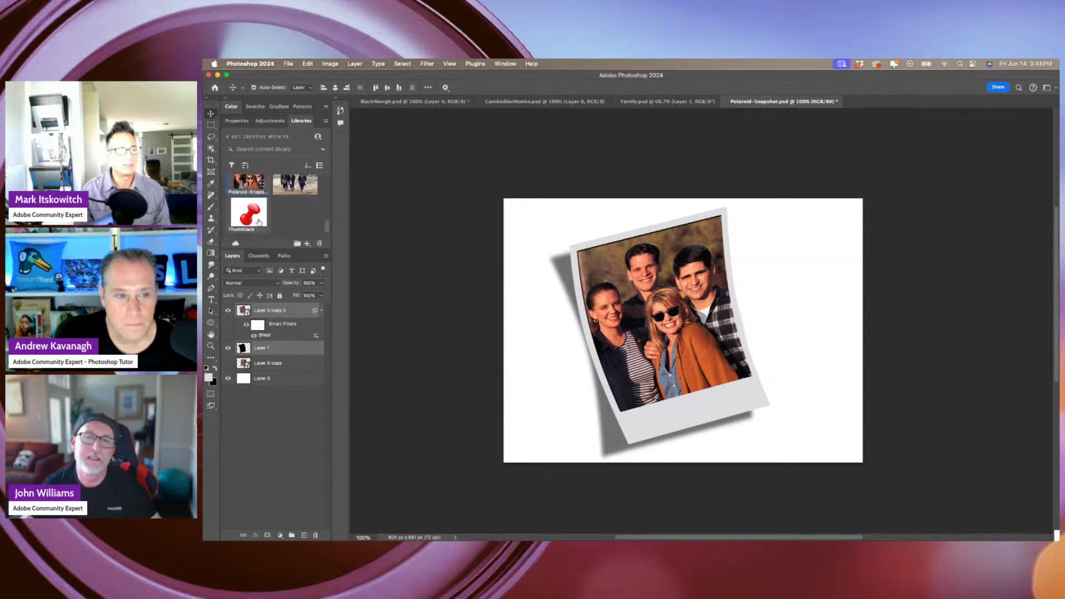
double_click(258, 221)
key(super+a)
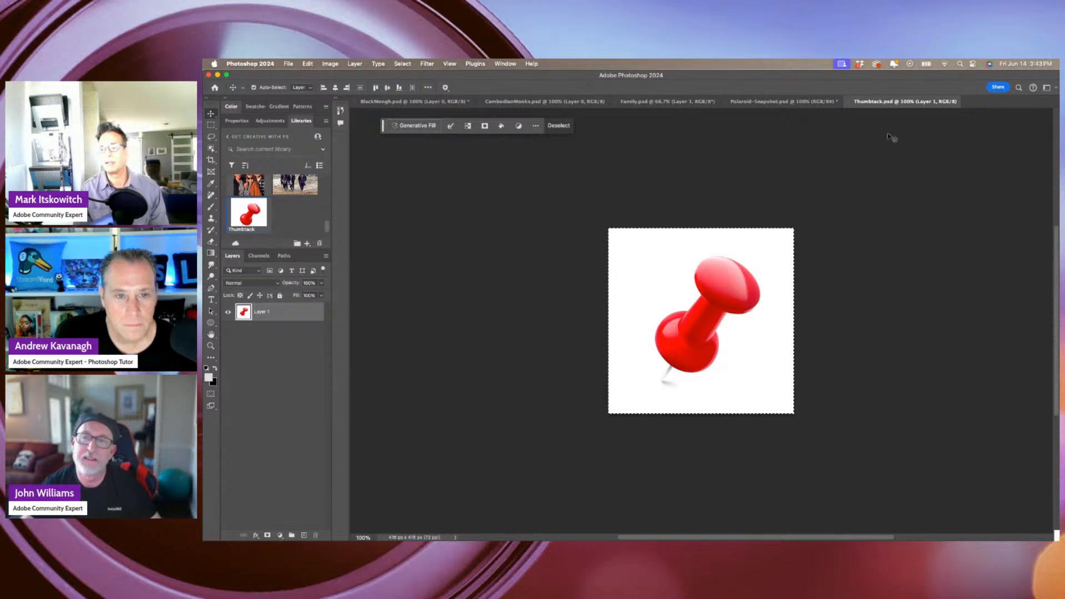
click(847, 102)
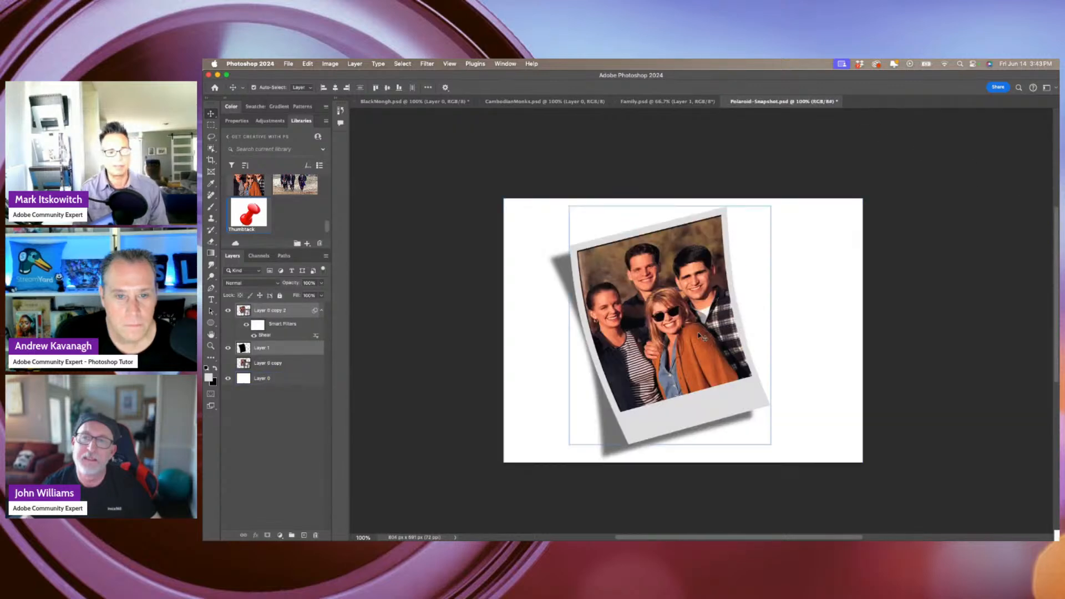
click(288, 412)
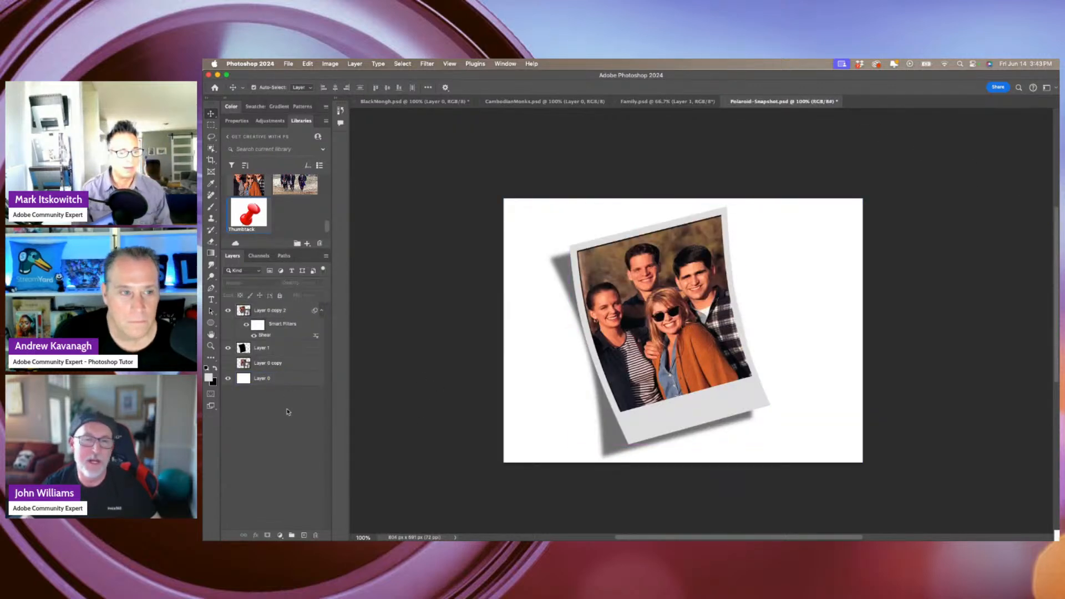
key(super+v)
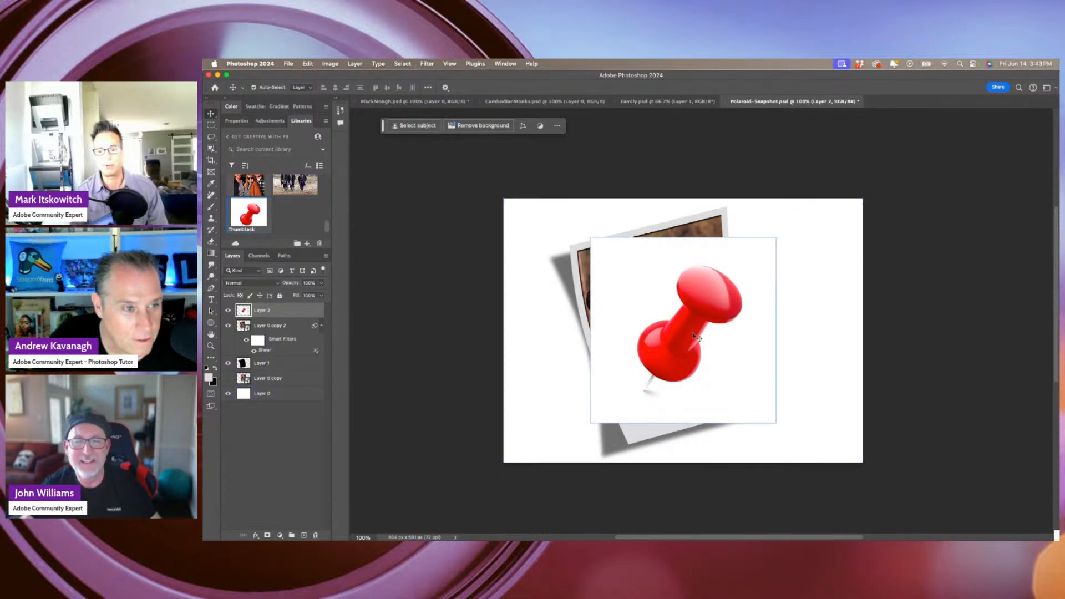
Move the thumbtack rightward, delete its white background with the Magic Wand, and lasso the leftover pixels below the pin for removal.
drag(689, 334, 739, 326)
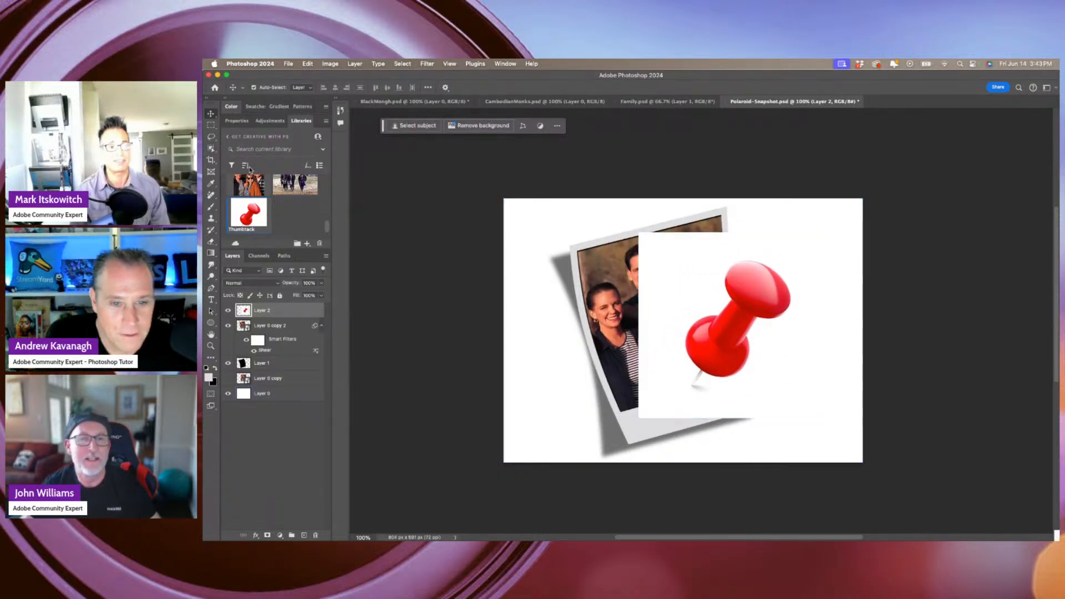
click(210, 149)
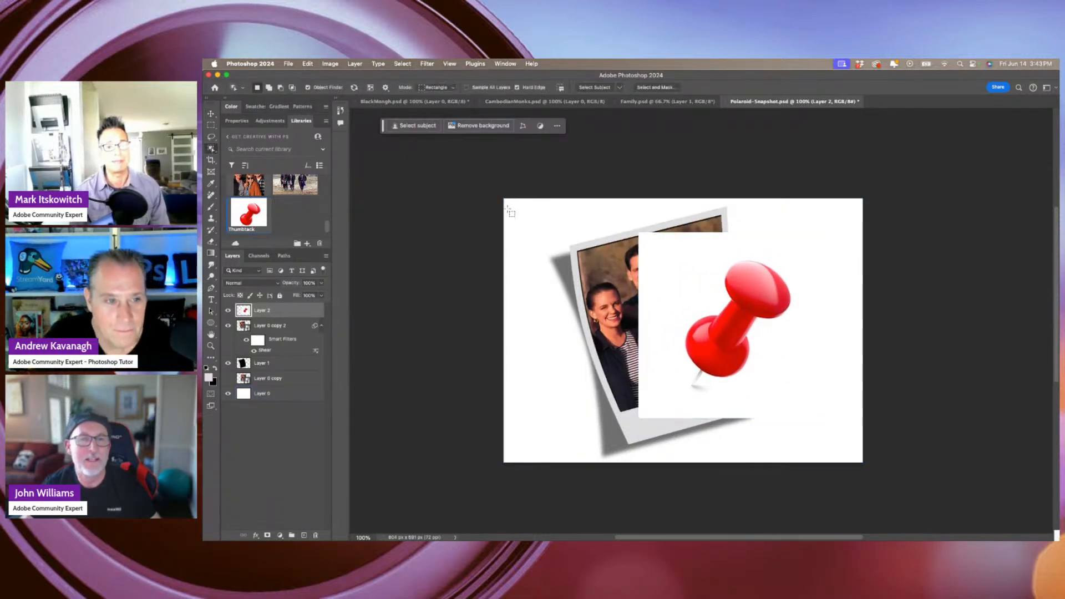
click(213, 150)
click(250, 165)
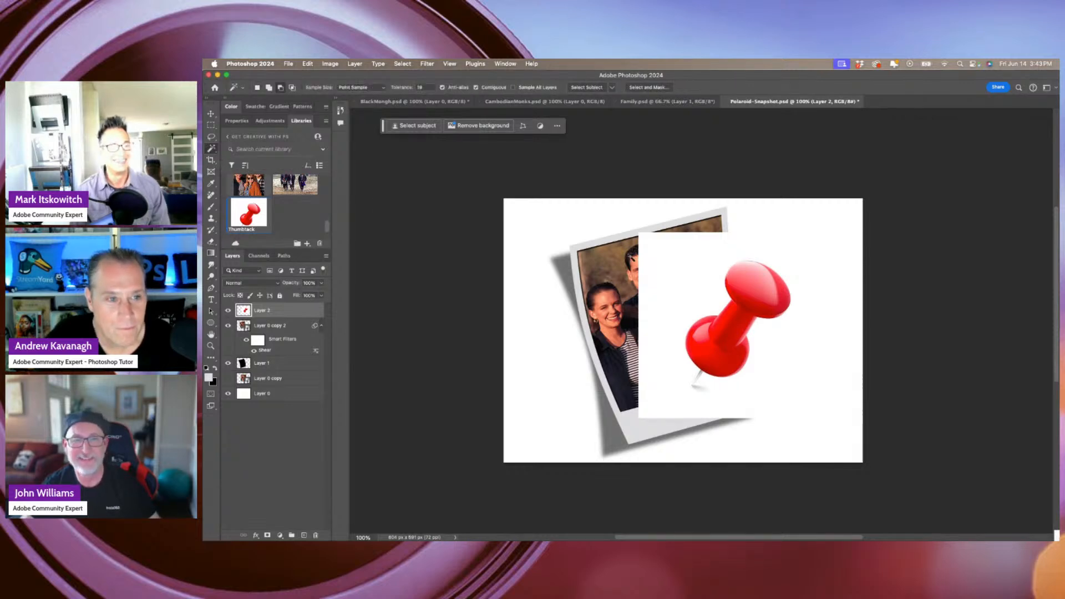
click(694, 279)
key(Delete)
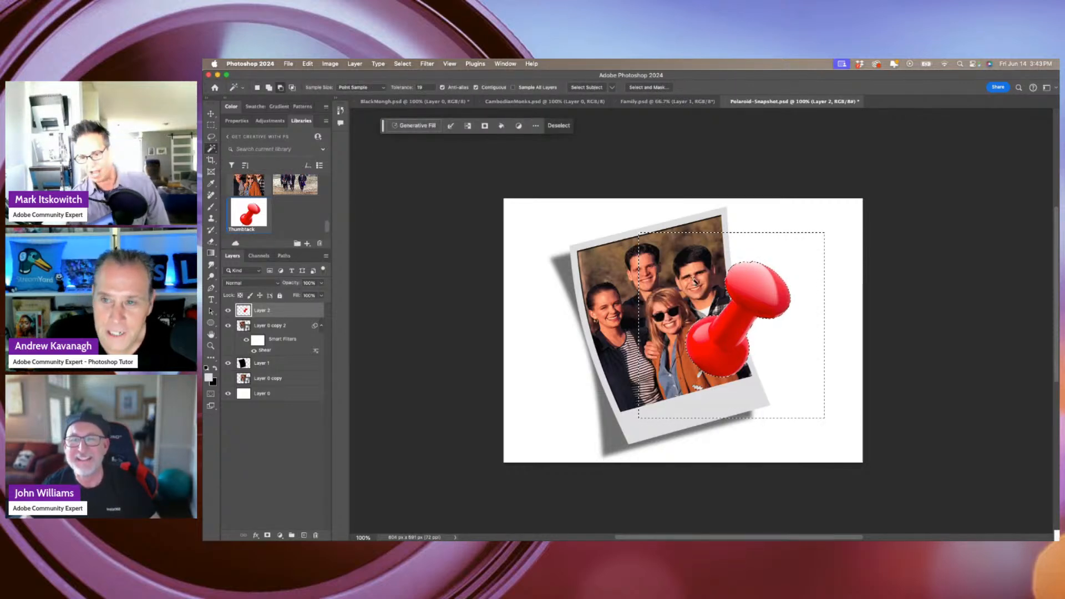
key(super+d)
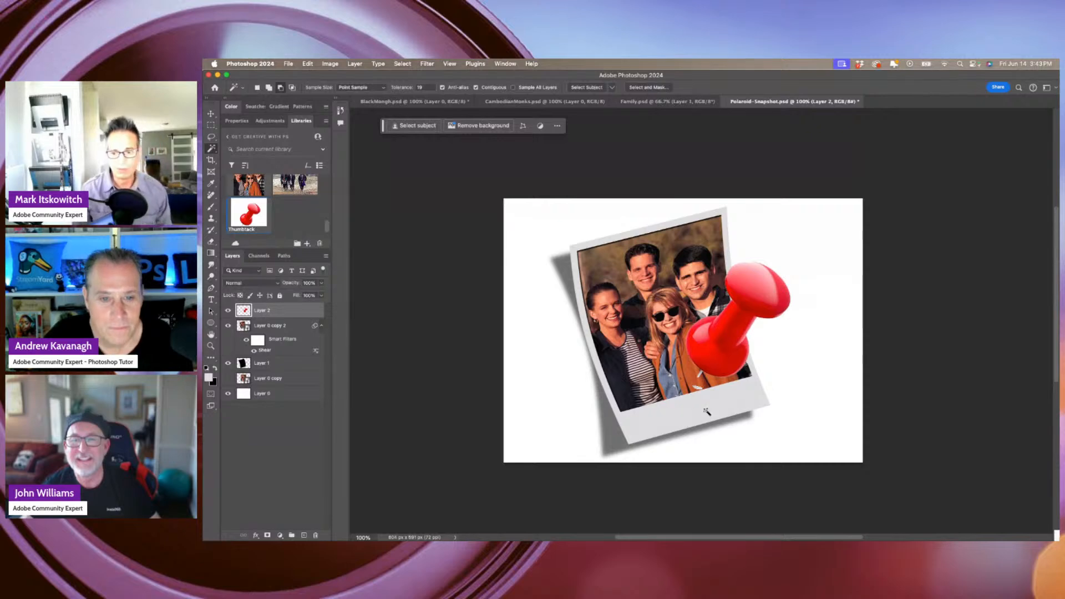
key(l)
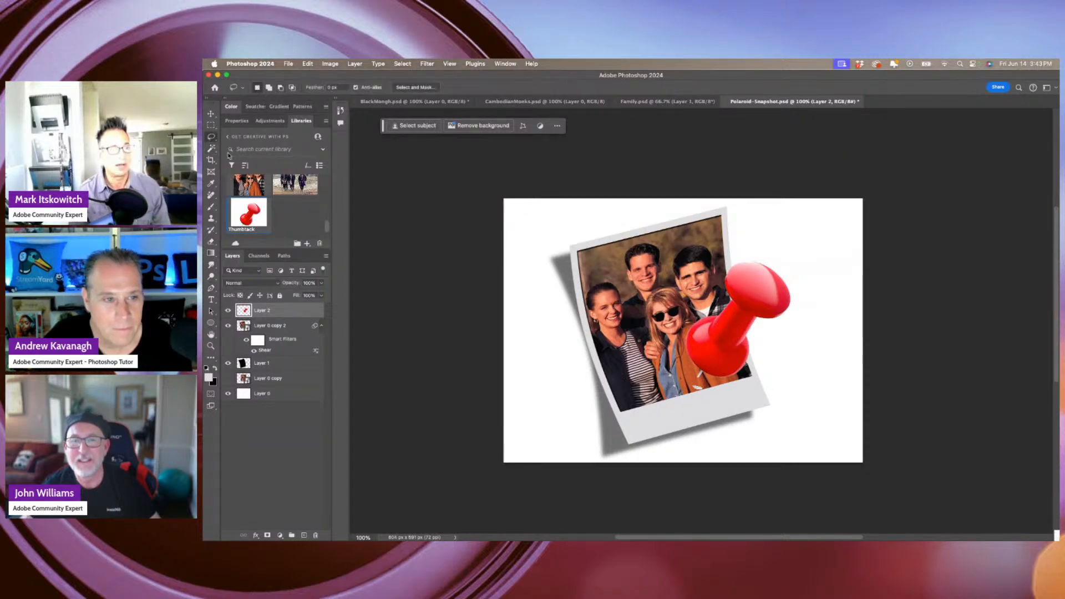
mouse_move(700, 384)
mouse_down()
mouse_move(715, 404)
mouse_move(702, 385)
mouse_up()
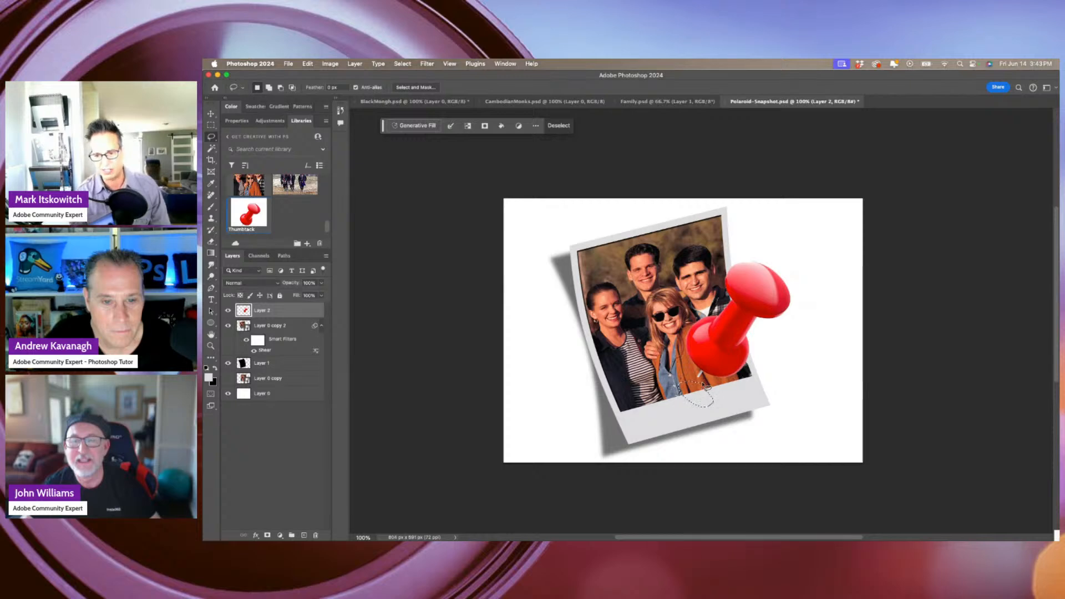
Scale the thumbtack down to a small pin beside the photo frame's right edge.
key(super+t)
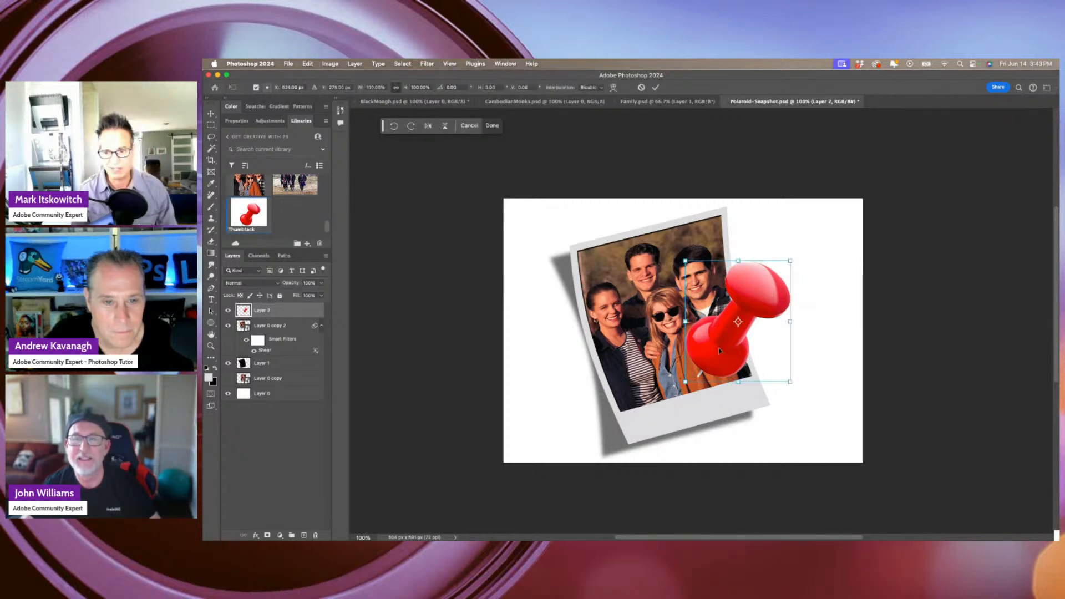
drag(790, 260, 738, 288)
key(Return)
key(l)
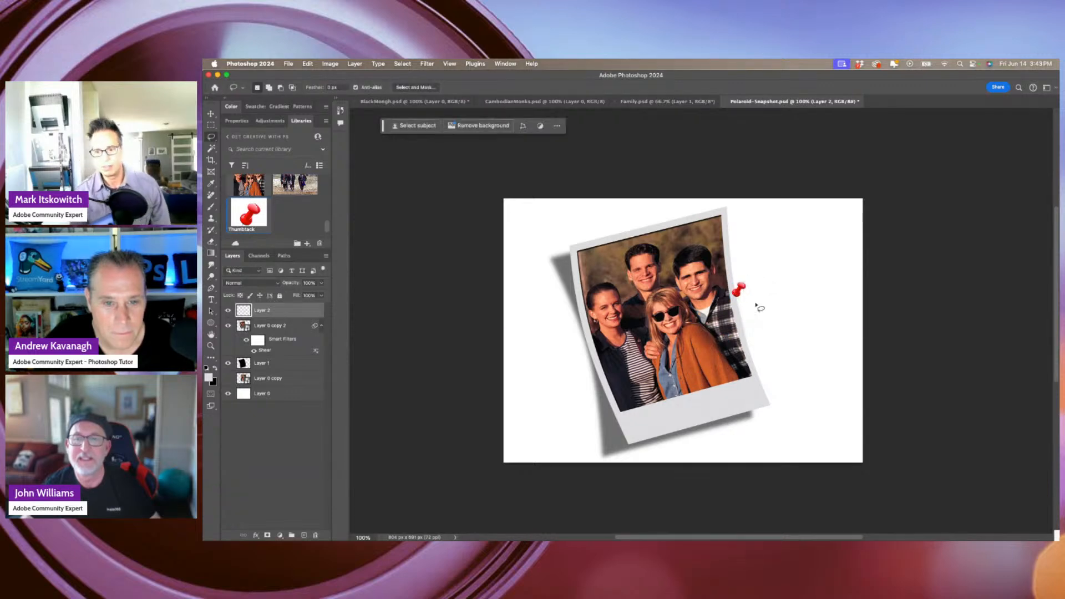
Move the thumbtack slightly down along the photo frame's edge.
key(super+plus)
key(super+plus)
drag(765, 295, 734, 325)
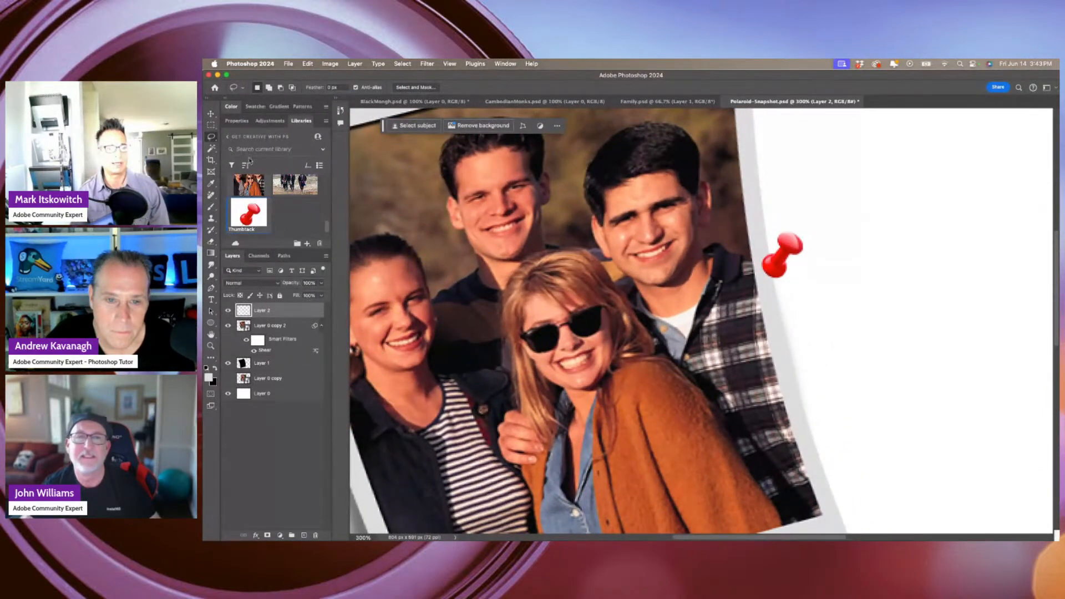
key(v)
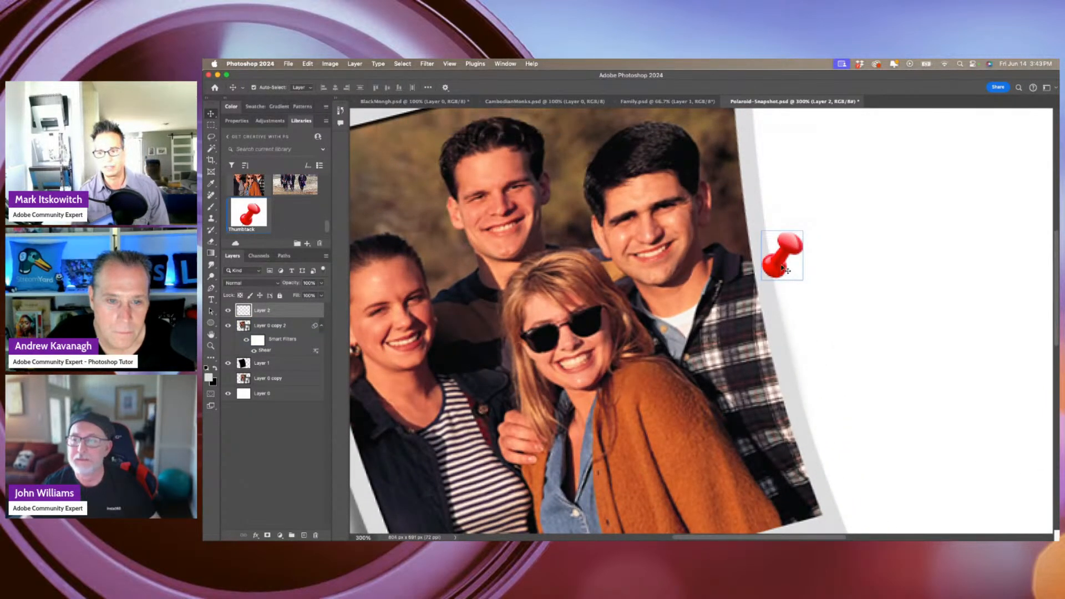
drag(783, 269, 792, 327)
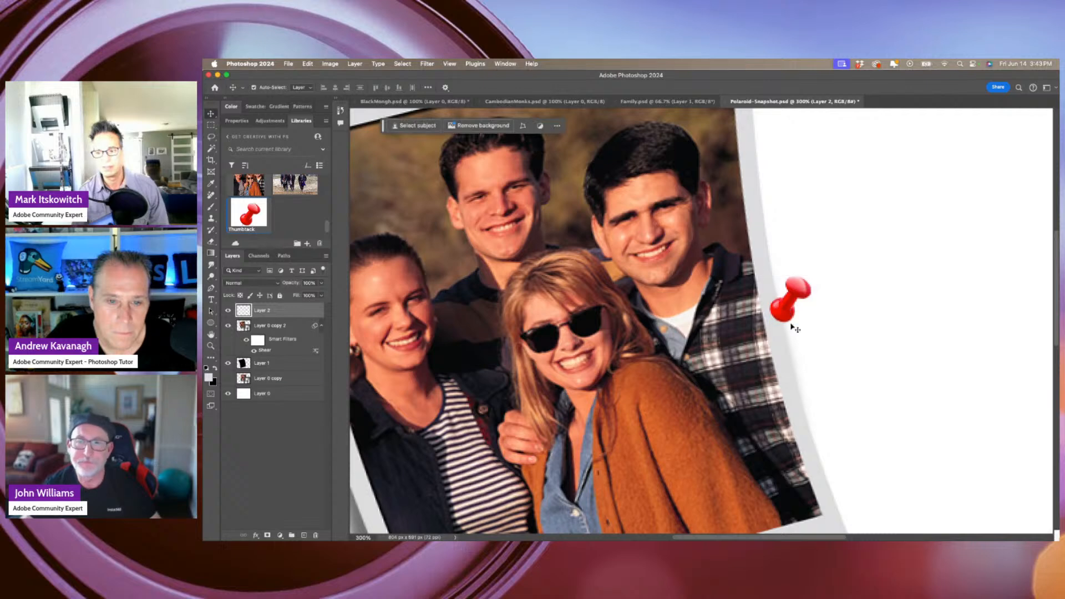
key(super)
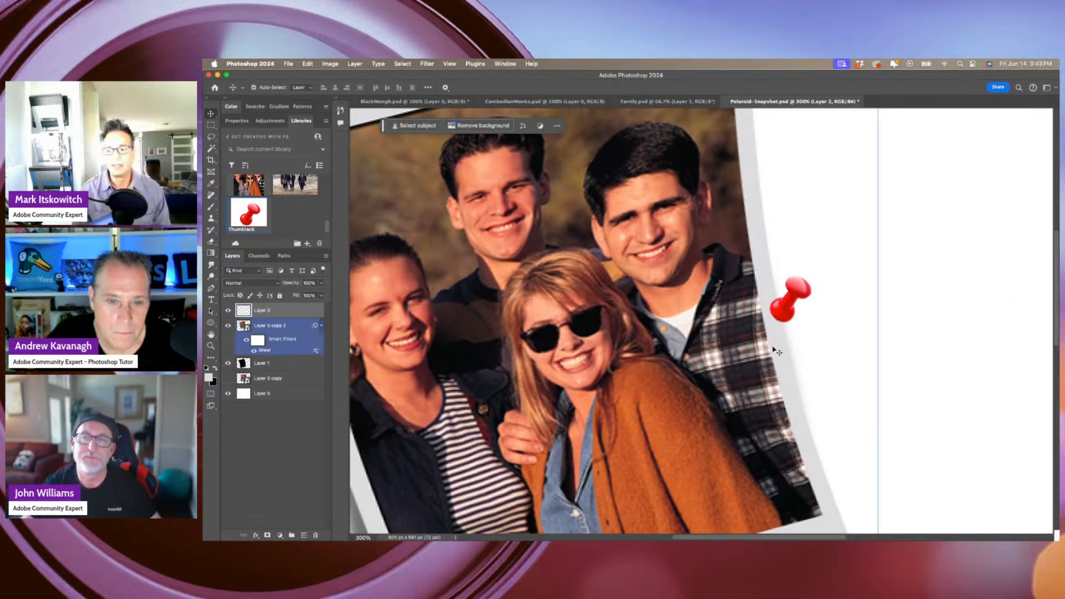
Add a new layer beneath the thumbtack layer and place a tiny black-filled circle just below the pin as its hole, clearing the selection.
click(211, 125)
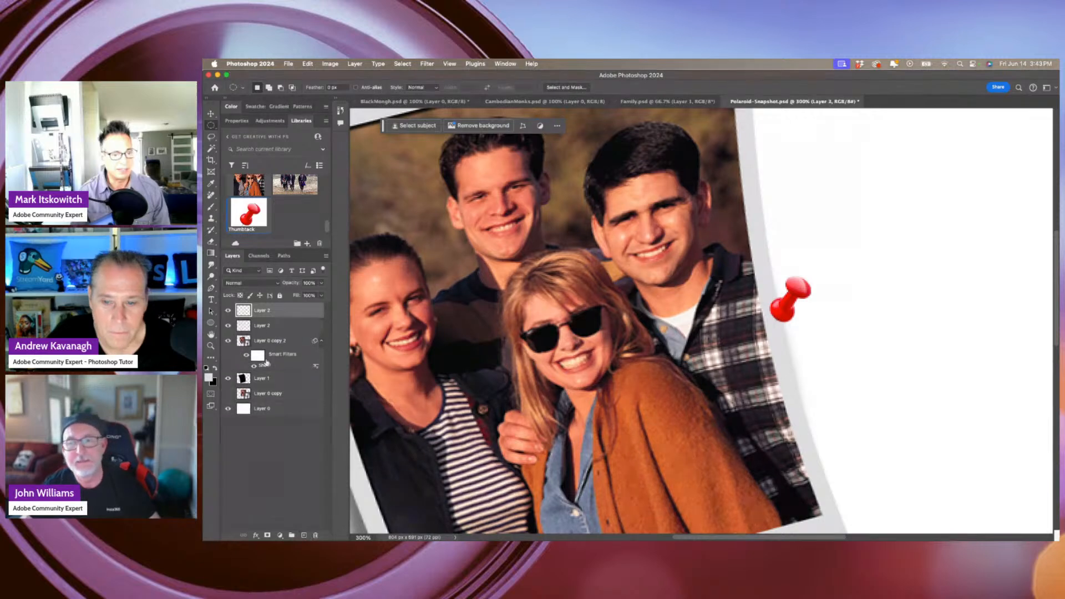
click(305, 535)
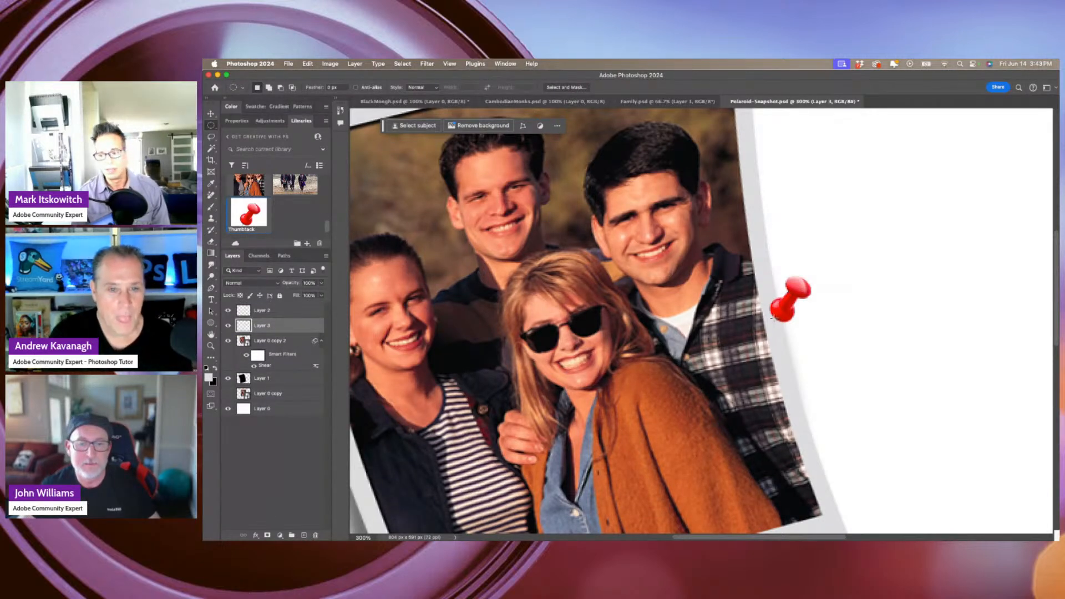
drag(766, 320, 774, 328)
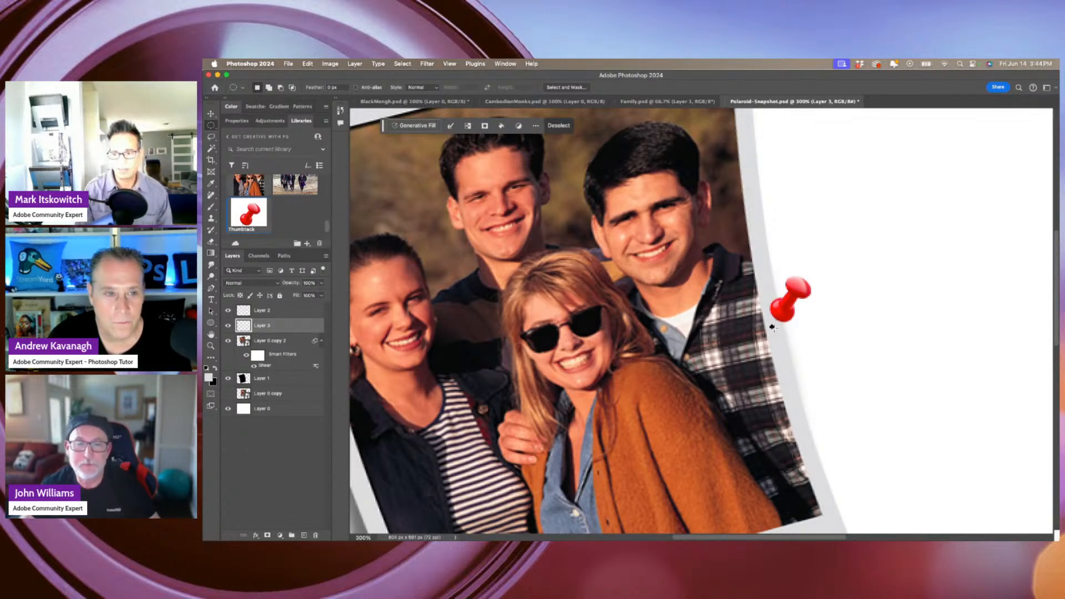
key(super+d)
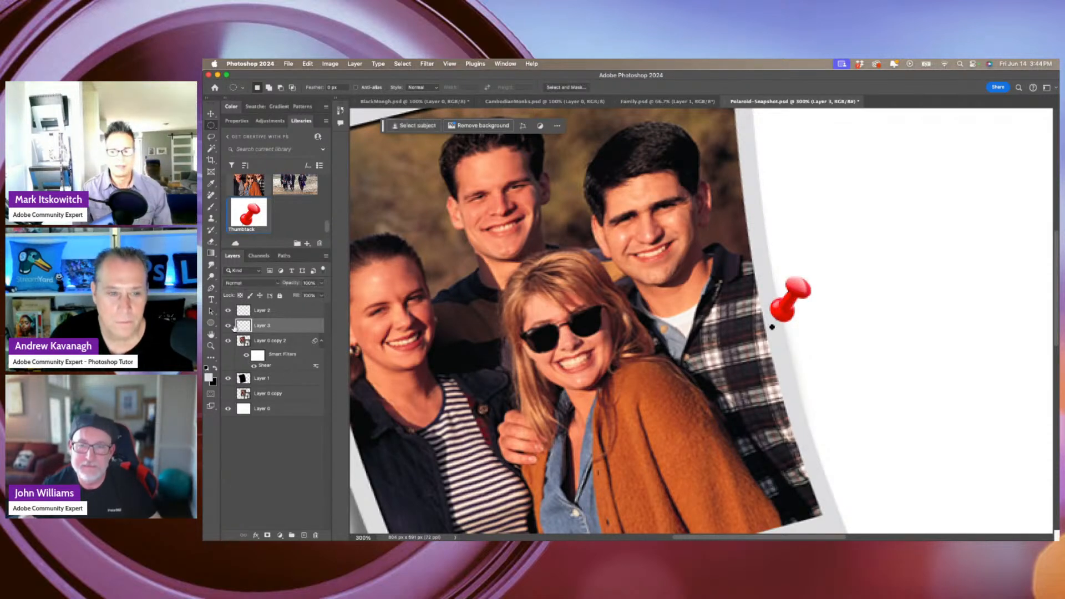
Load the thumbtack's outline as a selection, fill it with black on a new layer above it, and deselect.
click(266, 310)
super+click(244, 310)
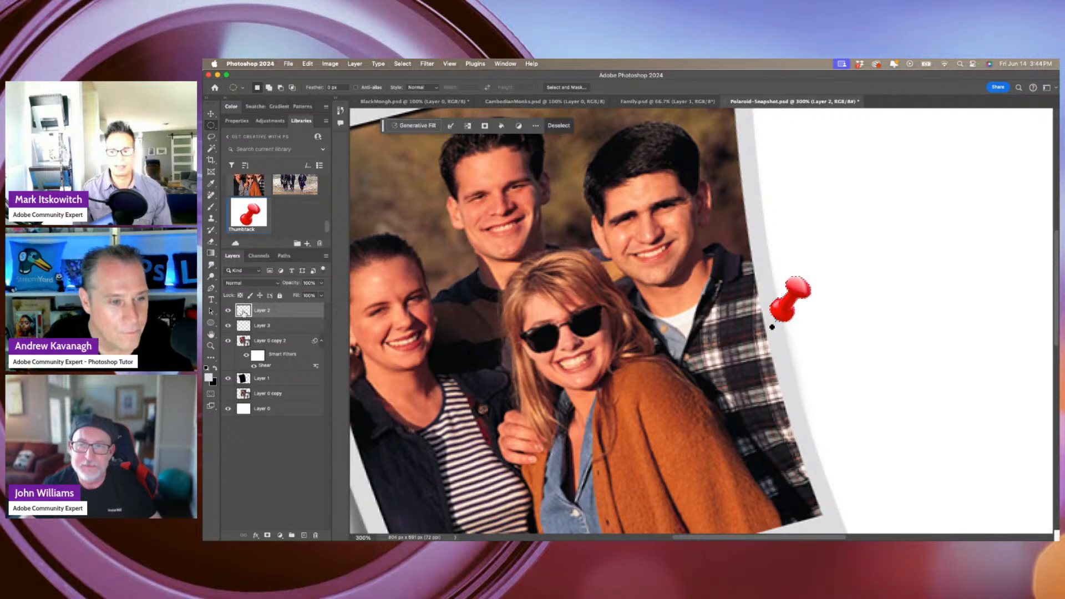
click(304, 534)
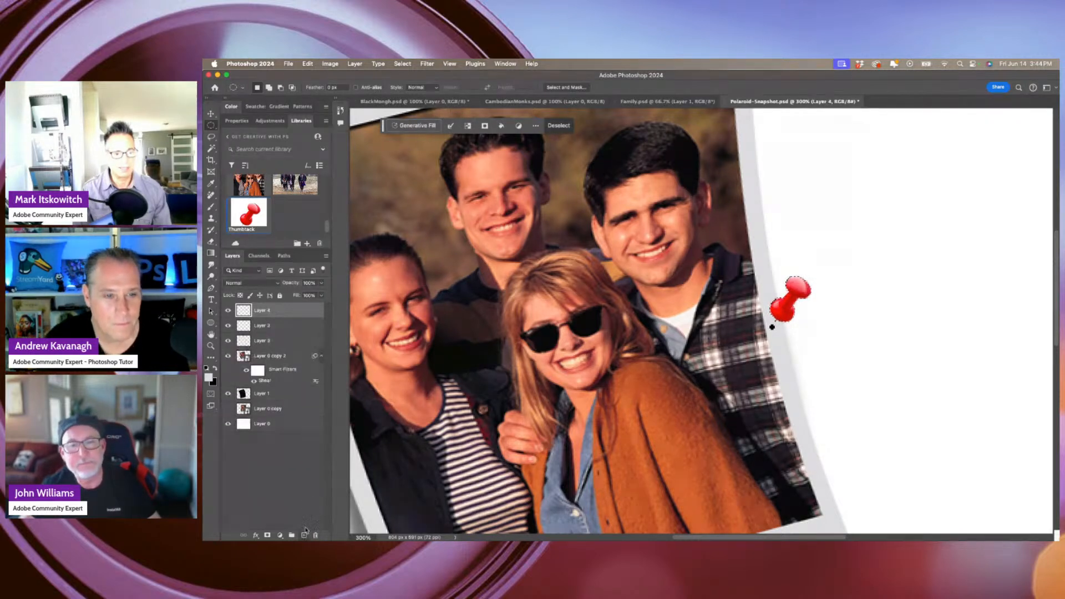
key(super+BackSpace)
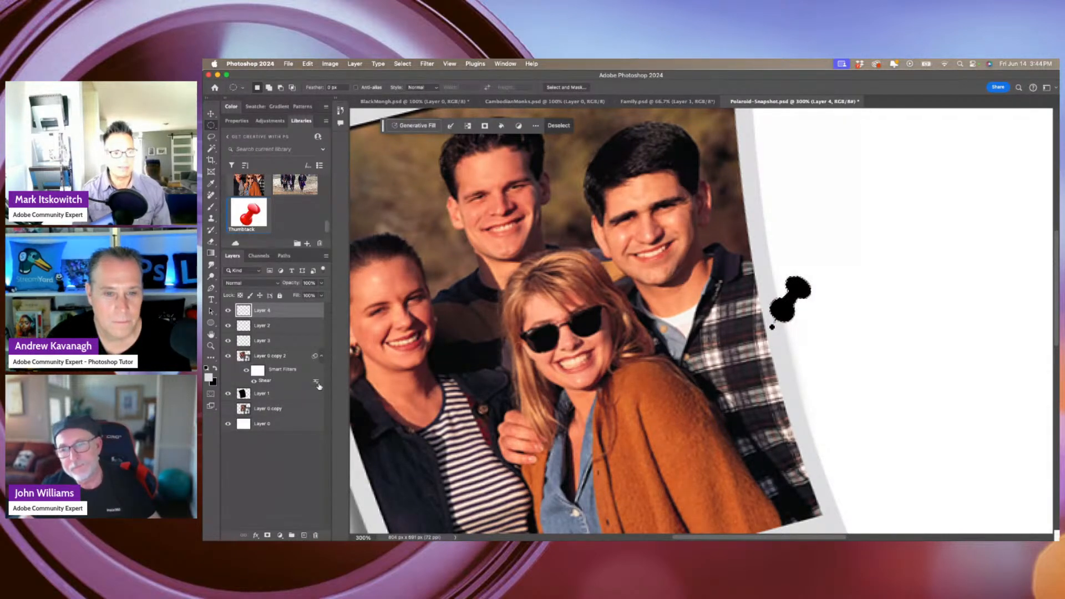
key(super+d)
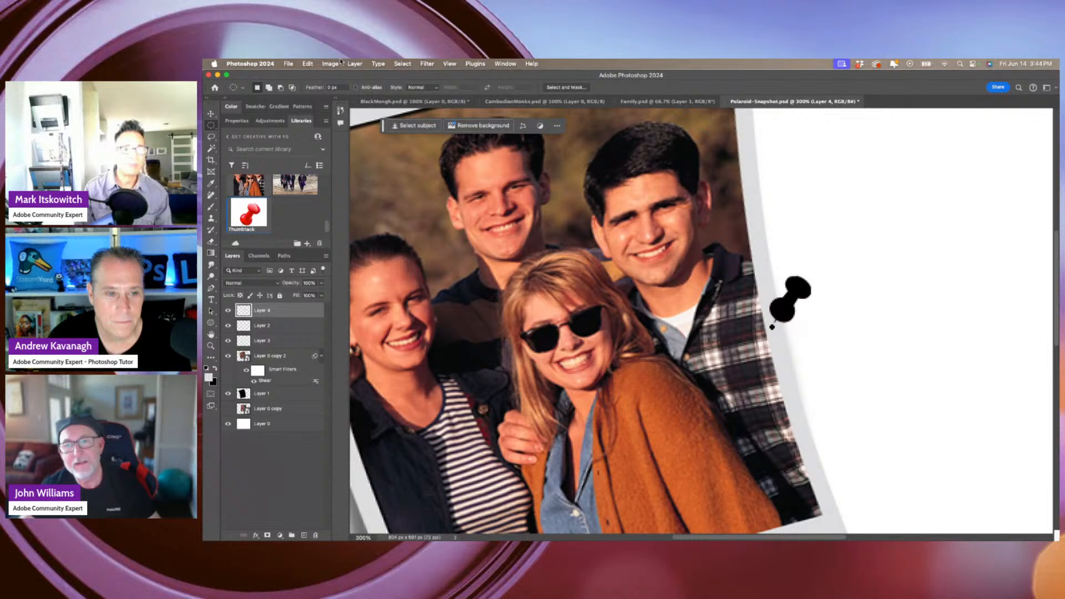
click(426, 64)
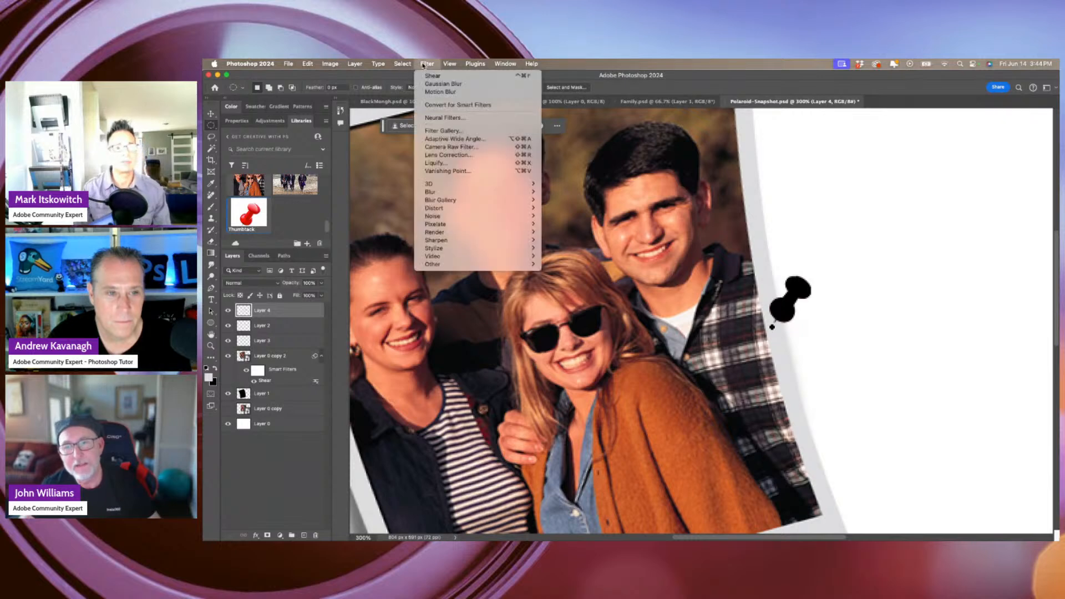
click(447, 84)
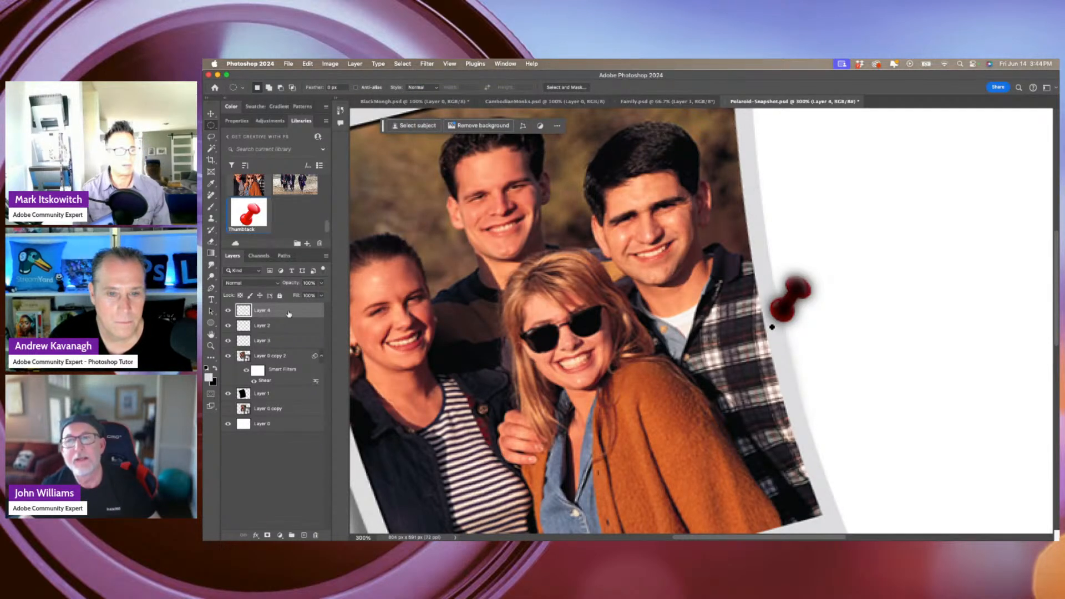
key(super+z)
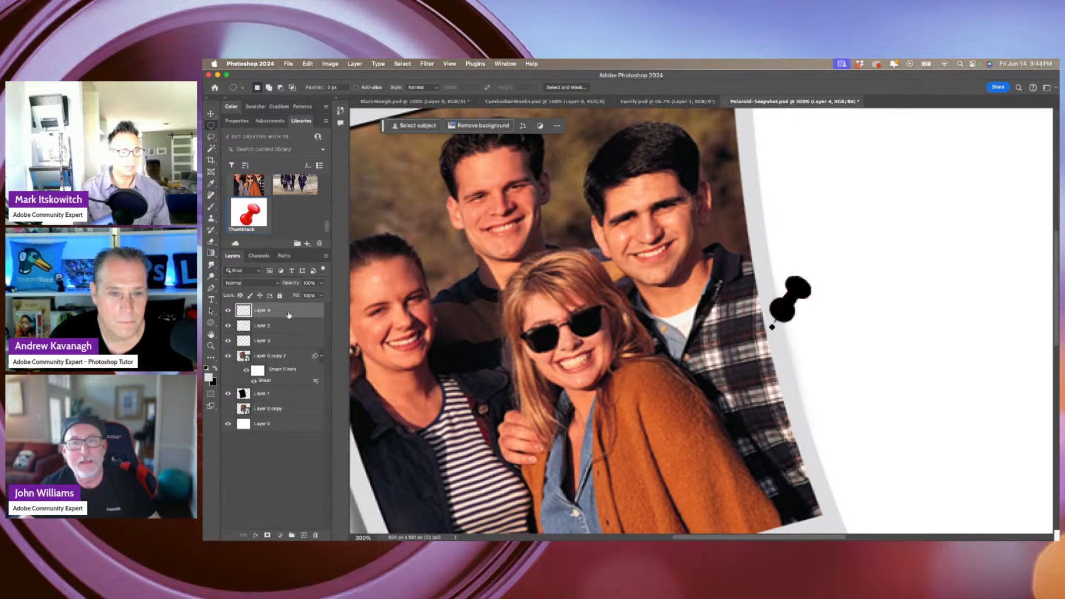
Place the black silhouette layer beneath the thumbtack and distort it into a flat cast shadow stretching rightward from the pin's base.
drag(288, 314, 288, 333)
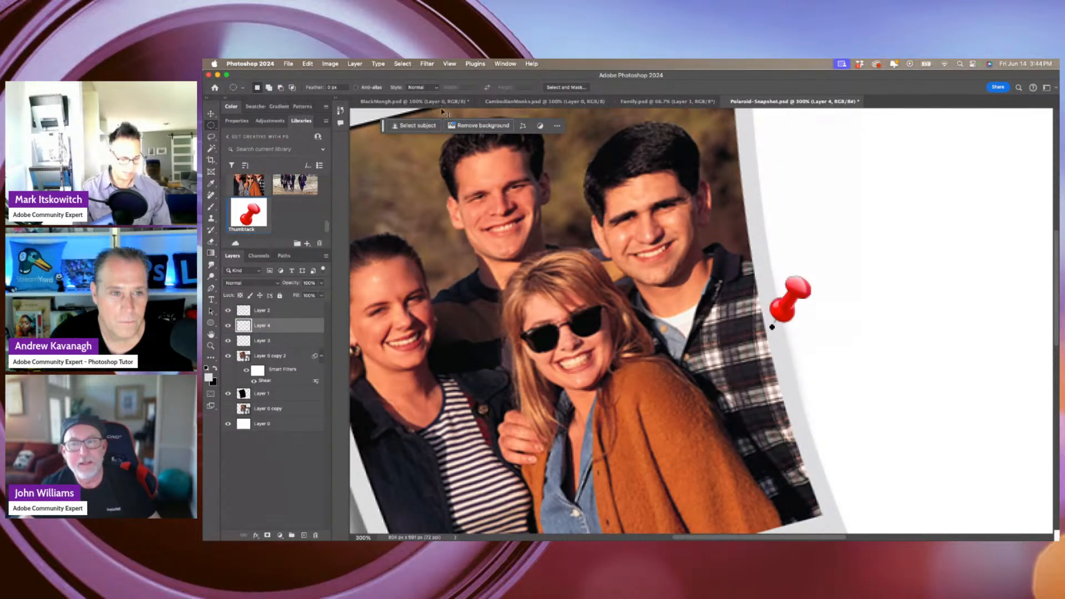
key(super+t)
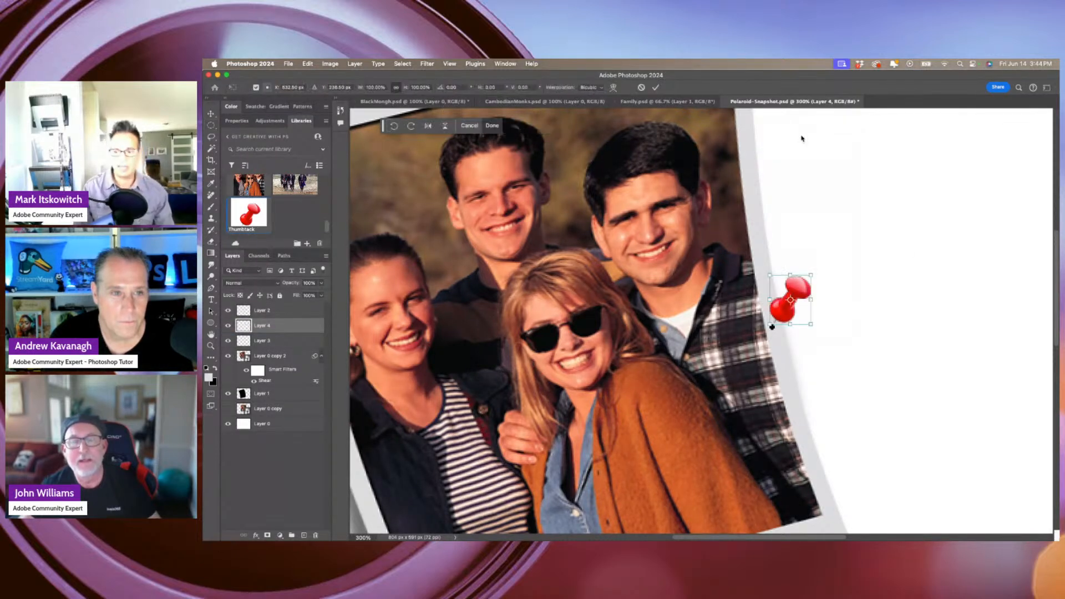
right_click(801, 301)
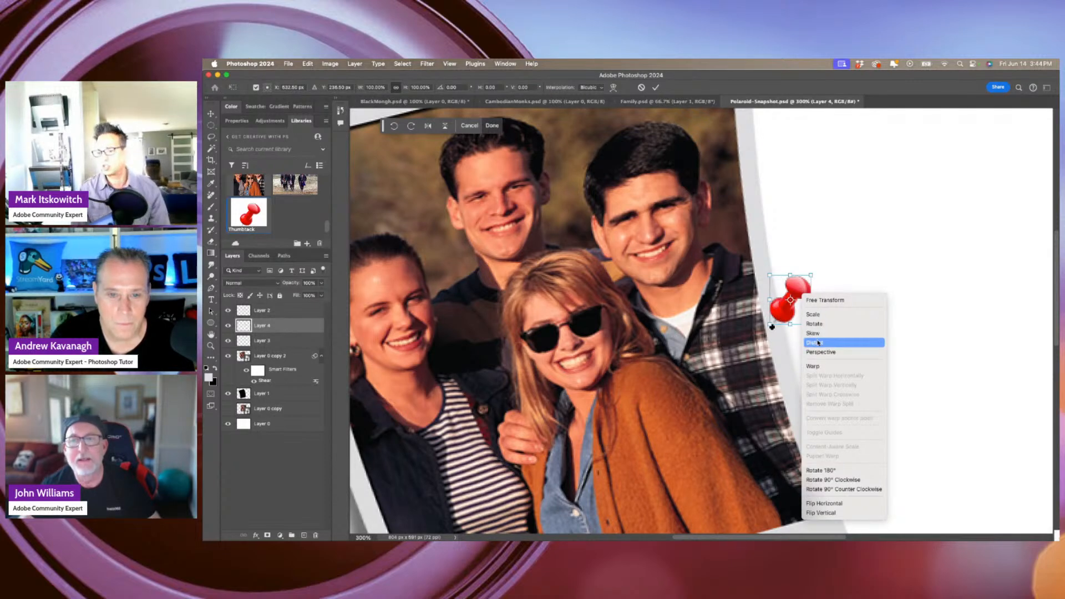
click(836, 257)
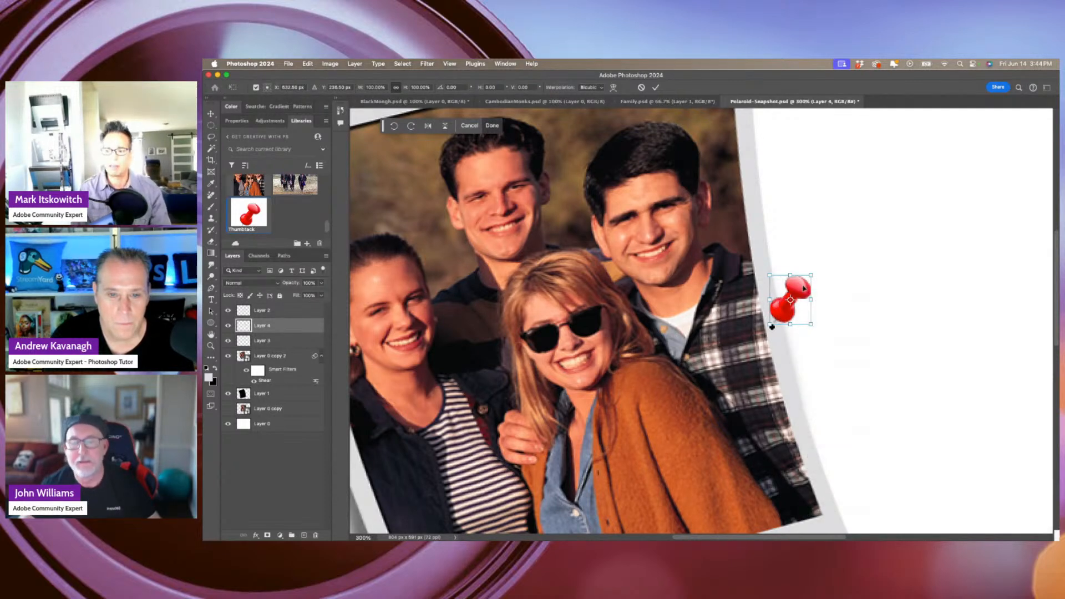
drag(812, 276, 806, 336)
mouse_move(834, 301)
mouse_down()
mouse_move(849, 319)
mouse_move(793, 283)
mouse_move(849, 320)
mouse_move(827, 303)
mouse_up()
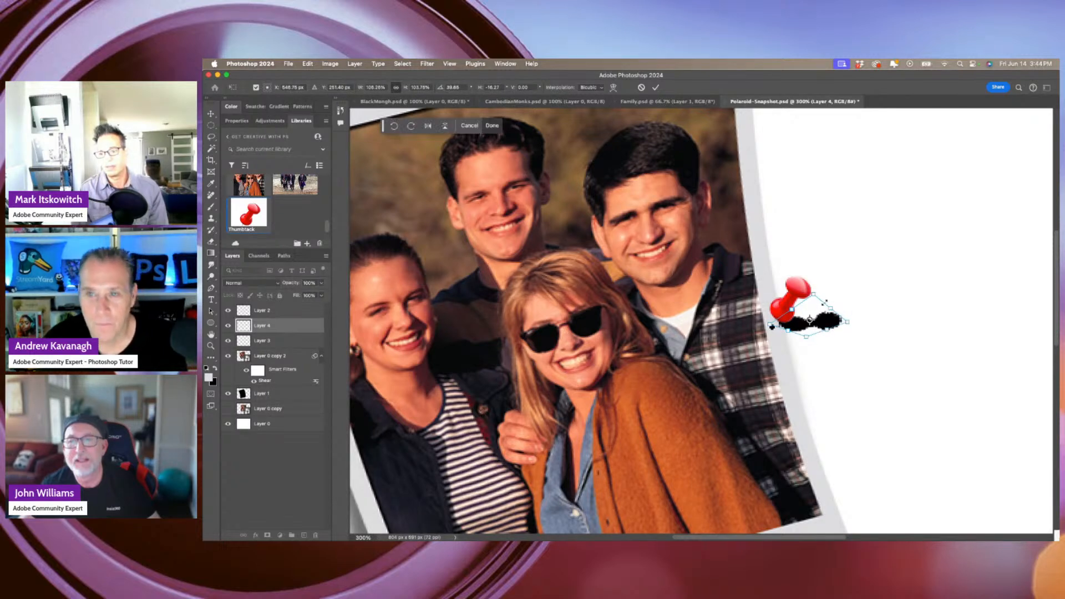
key(Return)
key(m)
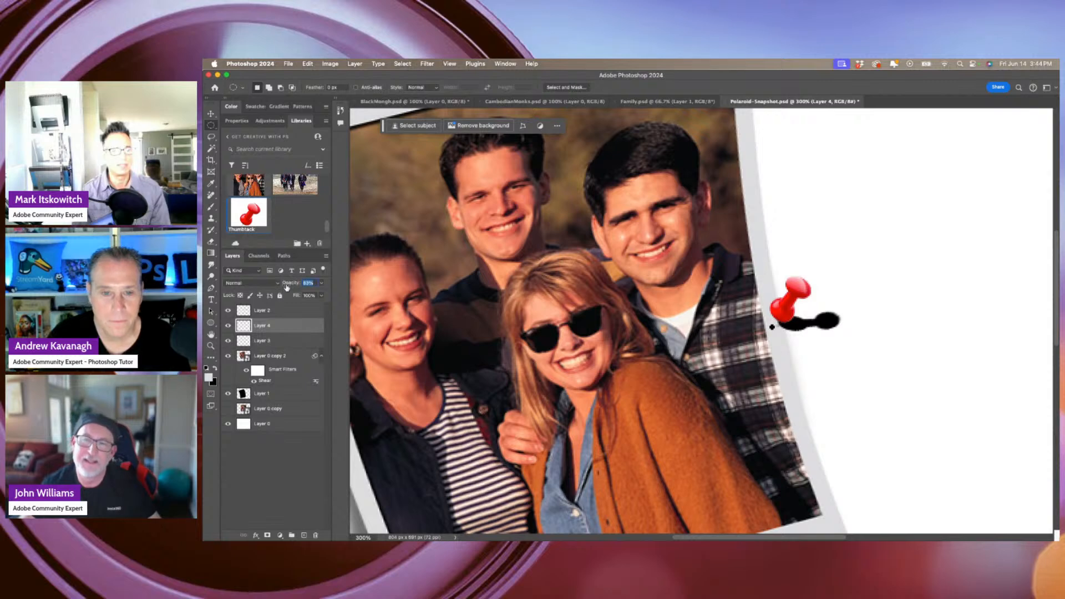
Lower the thumbtack shadow's opacity to 73% and soften it with a 3.5 pixel Gaussian Blur.
drag(287, 285, 288, 286)
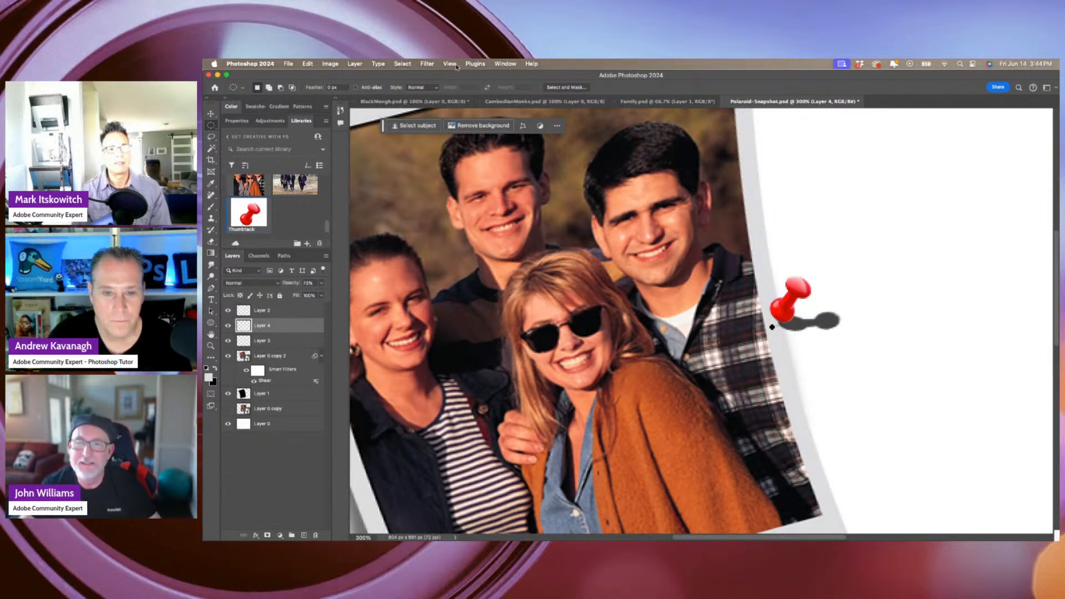
click(428, 65)
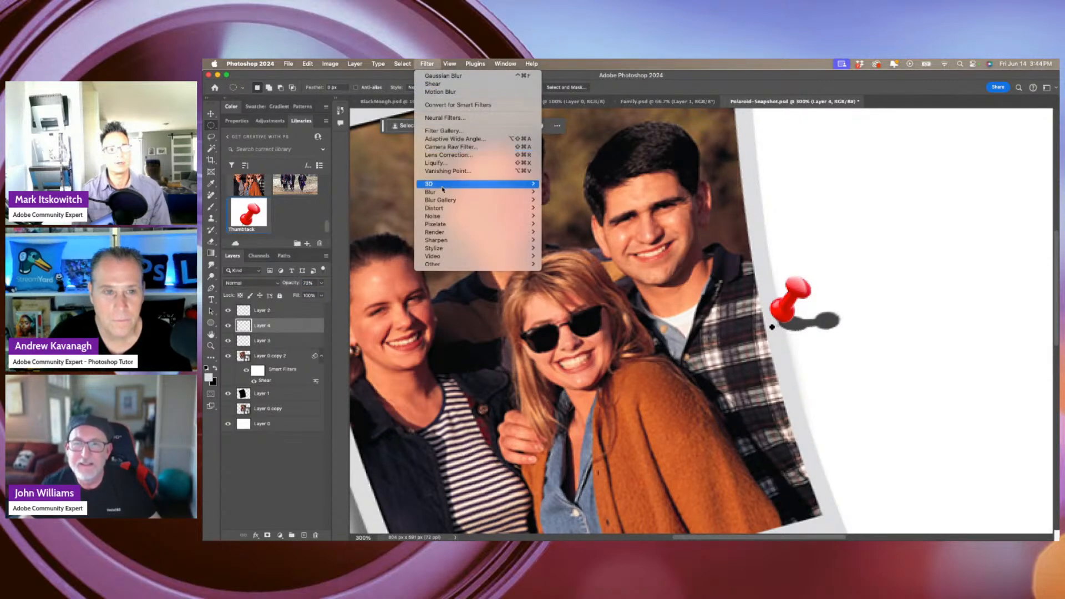
mouse_move(489, 192)
click(581, 224)
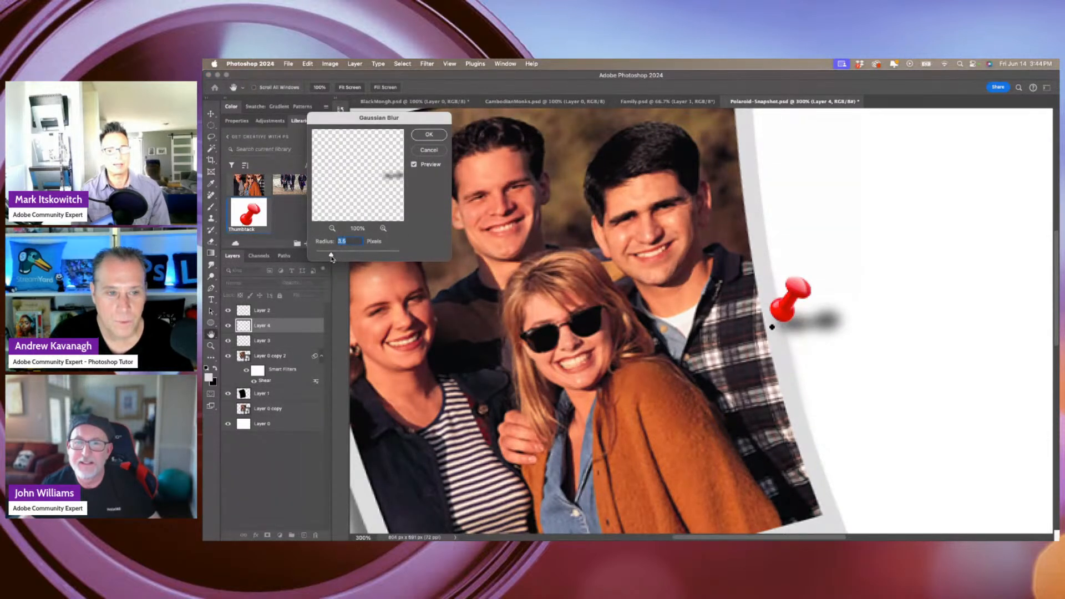
click(429, 135)
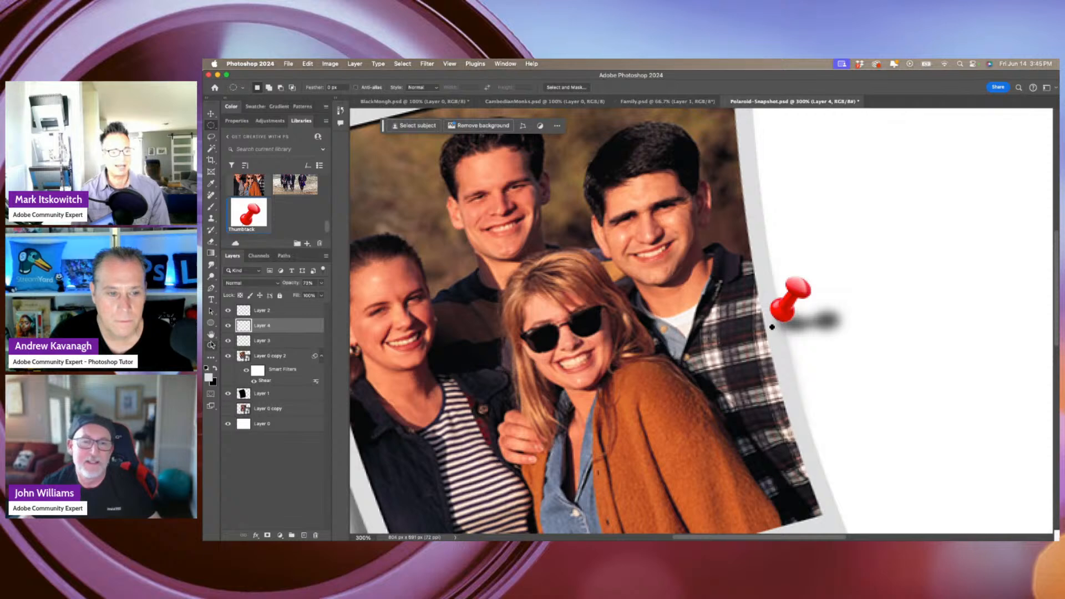
Add a new blank layer directly above the white background Layer 0.
double_click(212, 345)
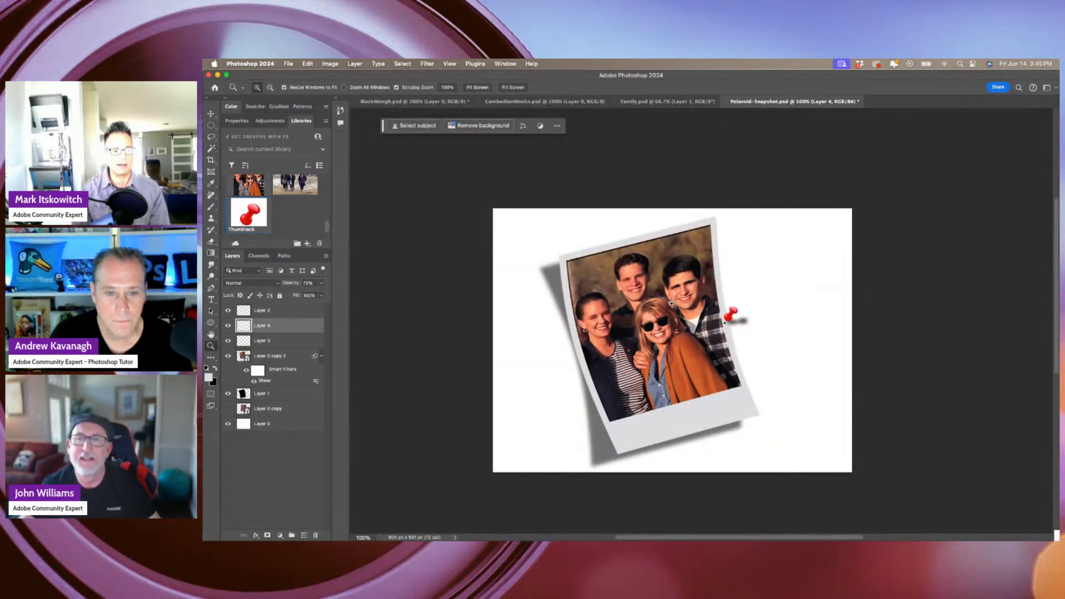
click(273, 425)
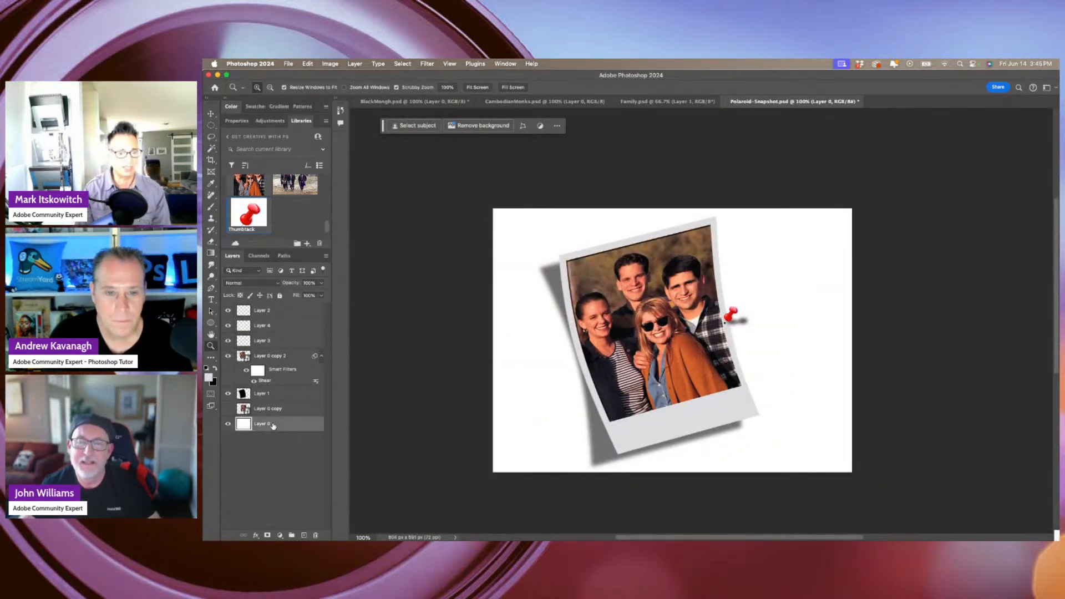
click(304, 534)
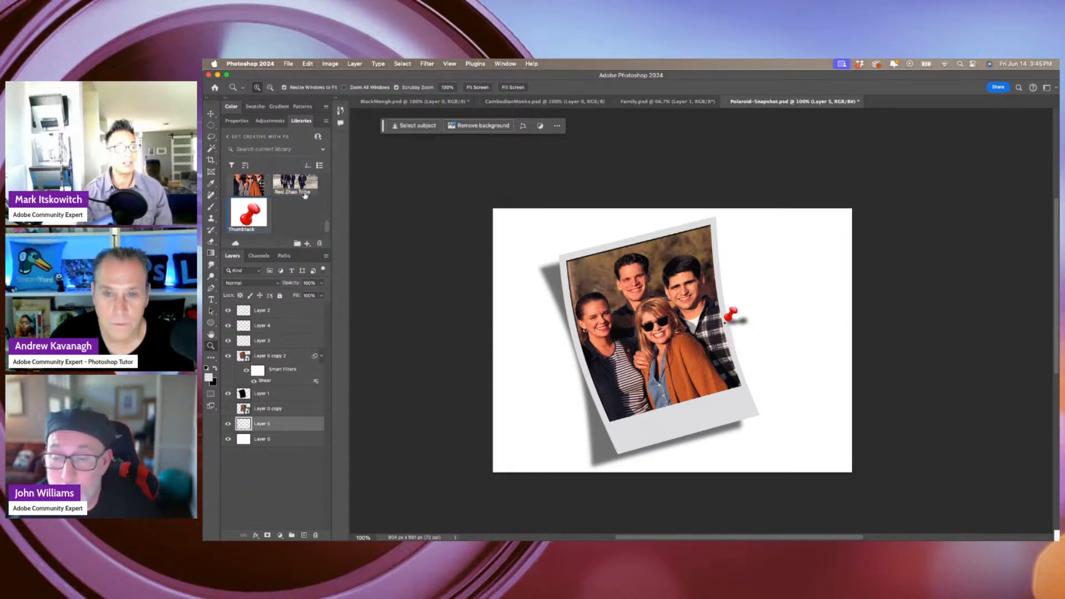
Select the entire canvas and create a background with Generative Fill using the prompt "cork board".
click(212, 125)
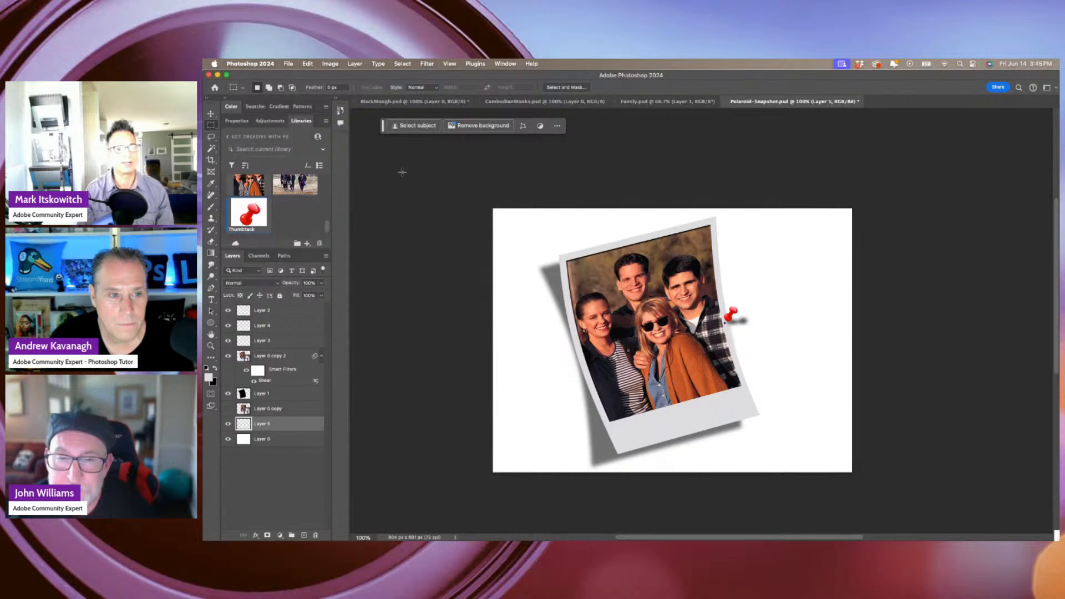
drag(485, 195, 681, 476)
key(super+a)
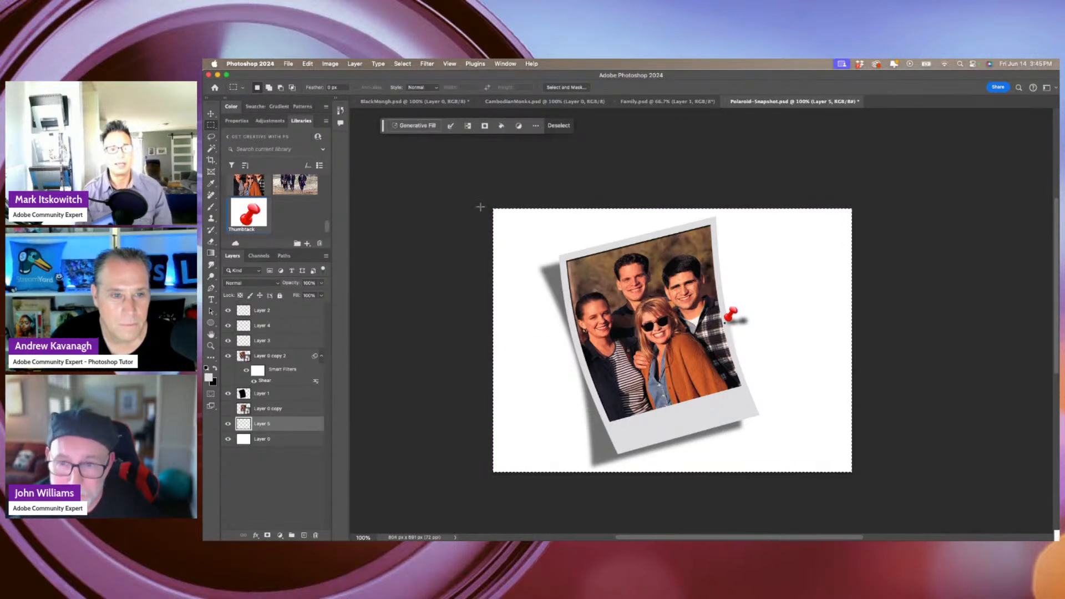
click(411, 126)
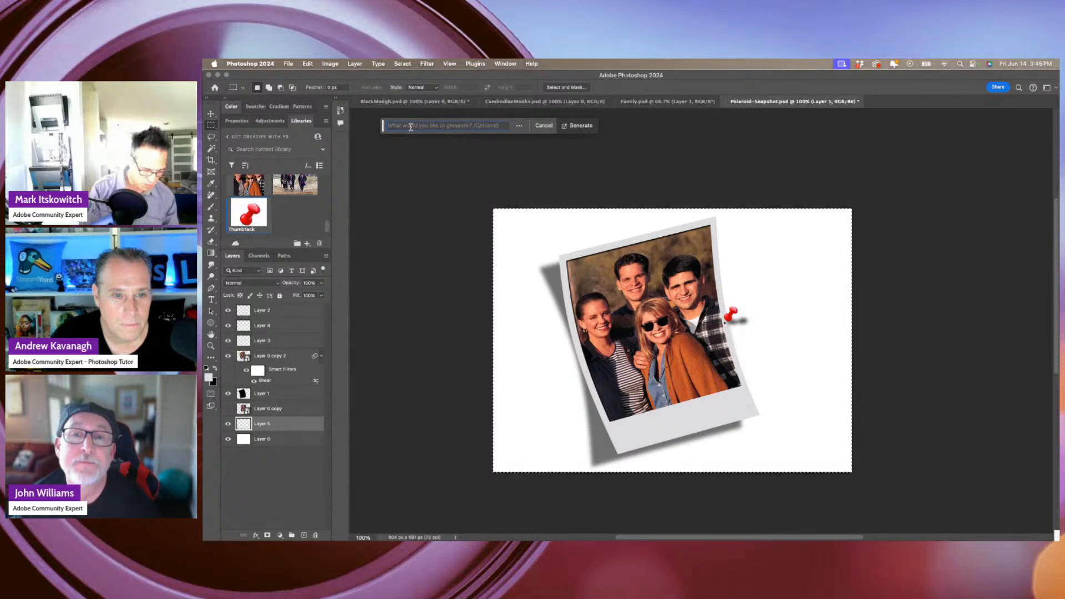
text(cork board)
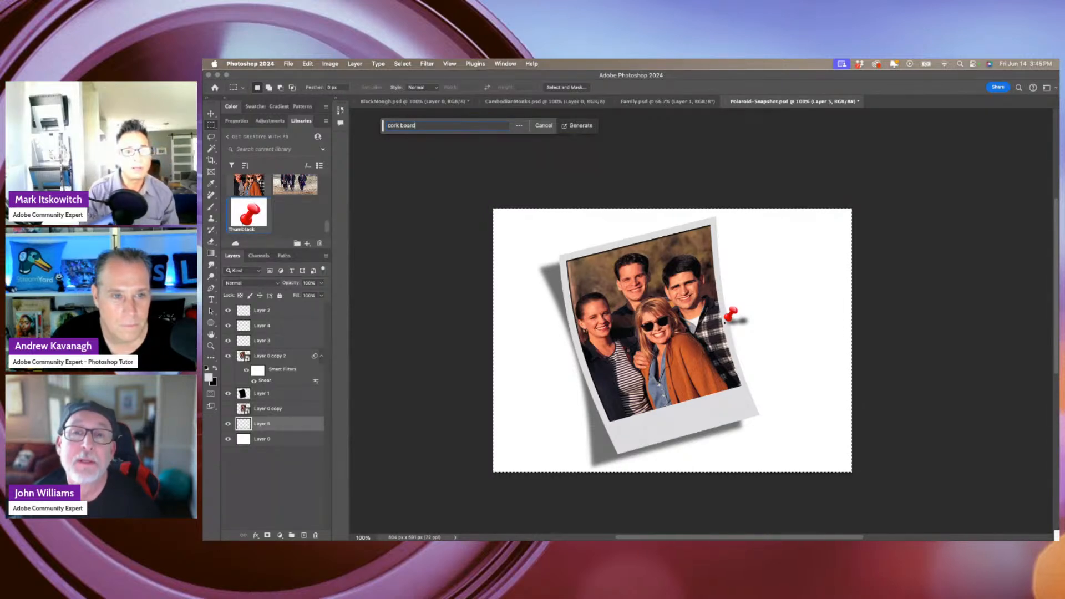
key(Return)
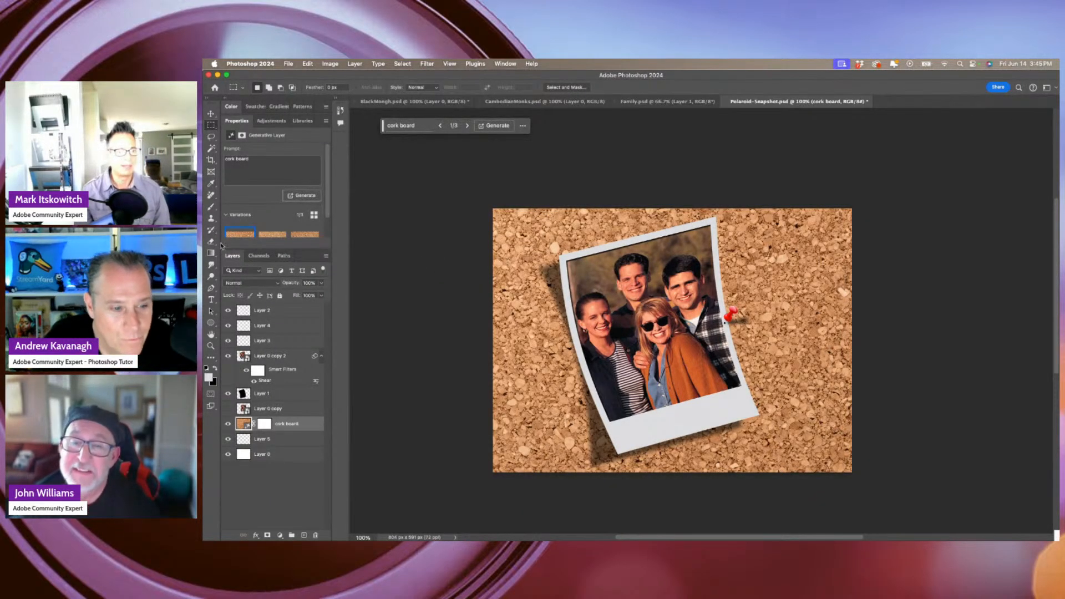
Select the Brush tool with black as the foreground colour and enlarge the brush for shading the cork board.
click(209, 208)
click(216, 369)
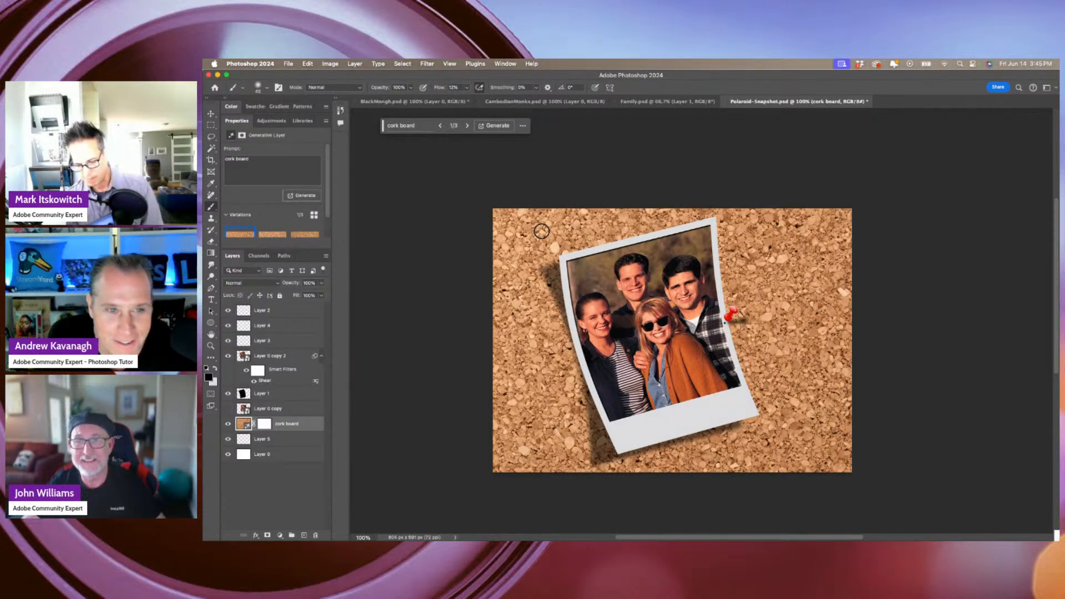
key(bracketright)
key(bracketright)
key(bracketright)
key(bracketright)
key(bracketright)
key(bracketright)
key(bracketright)
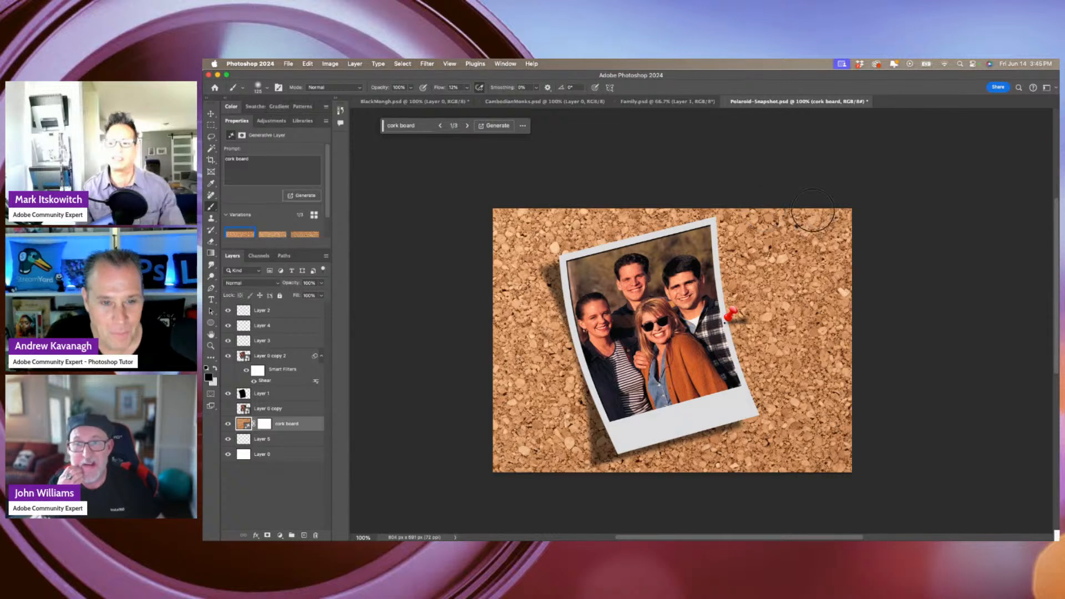
Try darkening the cork board's upper-right corner with a black brush at 12% flow on a new layer, and undo it.
key(super+alt+shift+n)
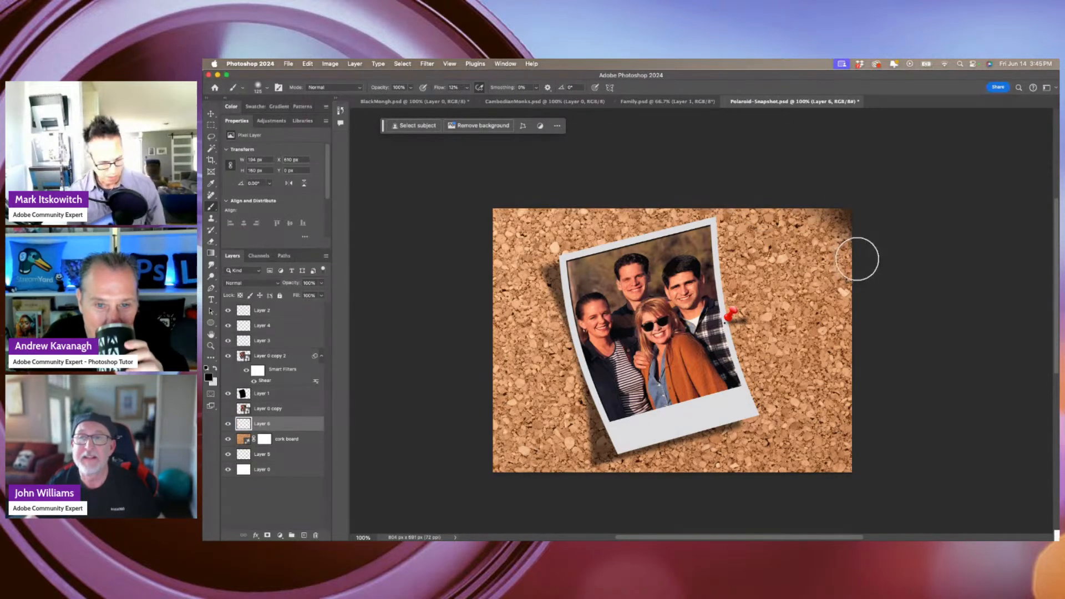
key(super+z)
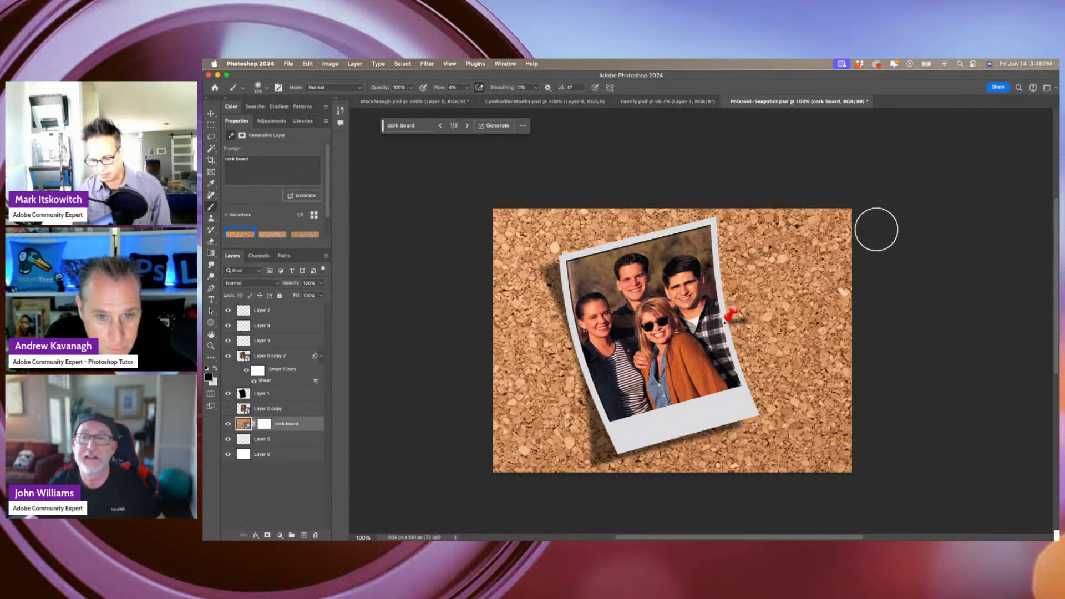
On a new layer above the cork board, paint a dark vignette around the canvas edges with a larger black brush at 4% flow.
key(bracketright)
key(bracketright)
key(bracketright)
key(bracketright)
key(bracketright)
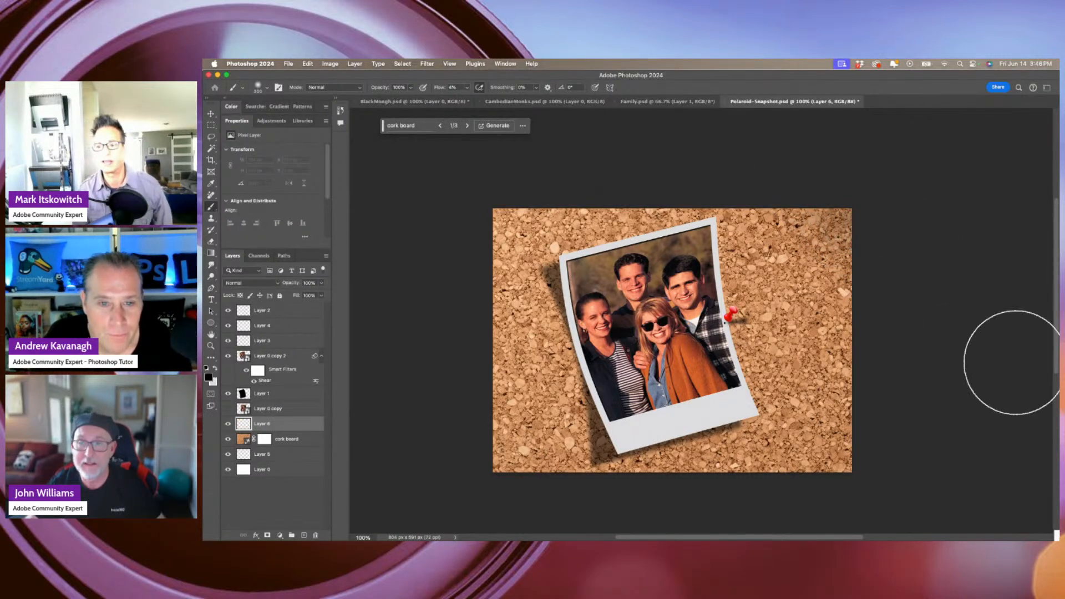
key(super+alt+shift+n)
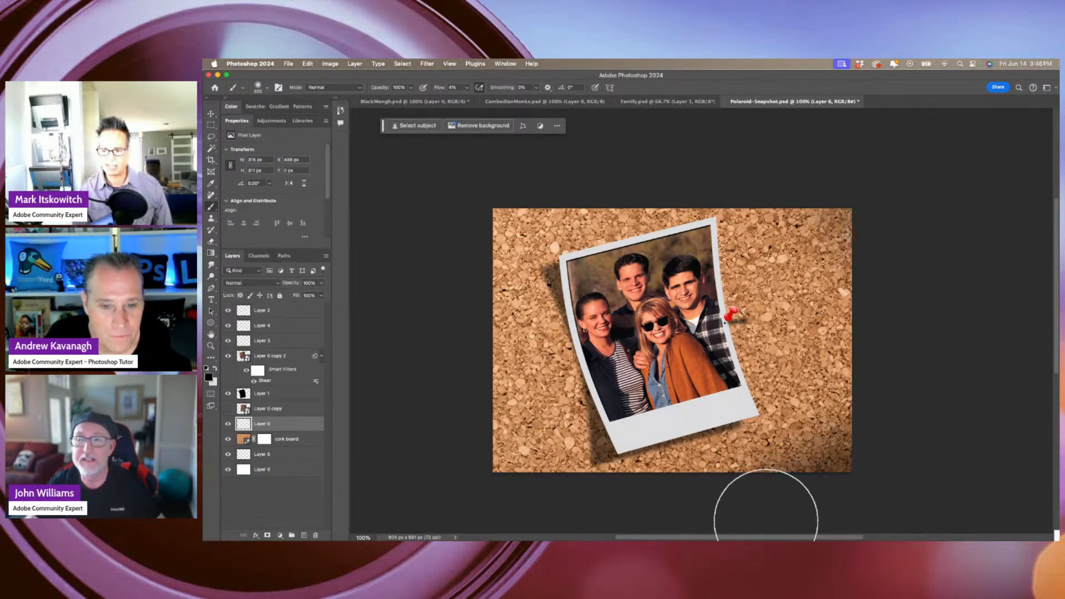
mouse_move(854, 483)
mouse_down()
mouse_move(789, 486)
mouse_move(694, 511)
mouse_up()
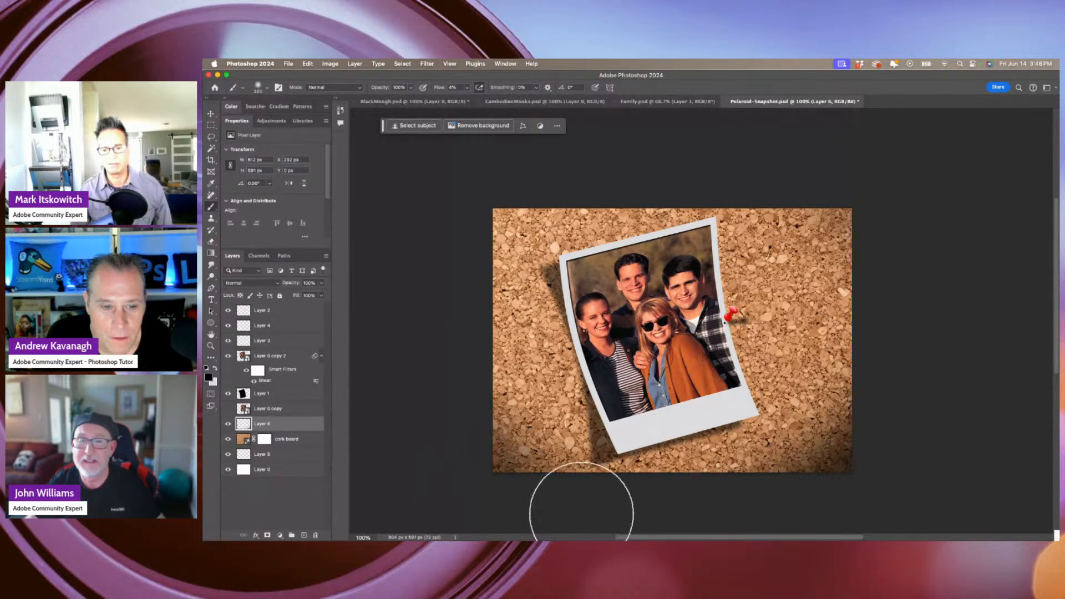
mouse_move(439, 356)
mouse_down()
mouse_move(431, 330)
mouse_move(484, 183)
mouse_move(448, 251)
mouse_move(476, 304)
mouse_move(496, 225)
mouse_move(464, 285)
mouse_move(471, 279)
mouse_move(490, 340)
mouse_move(502, 313)
mouse_move(490, 363)
mouse_move(439, 271)
mouse_move(499, 203)
mouse_move(456, 258)
mouse_move(500, 215)
mouse_move(517, 227)
mouse_move(540, 206)
mouse_up()
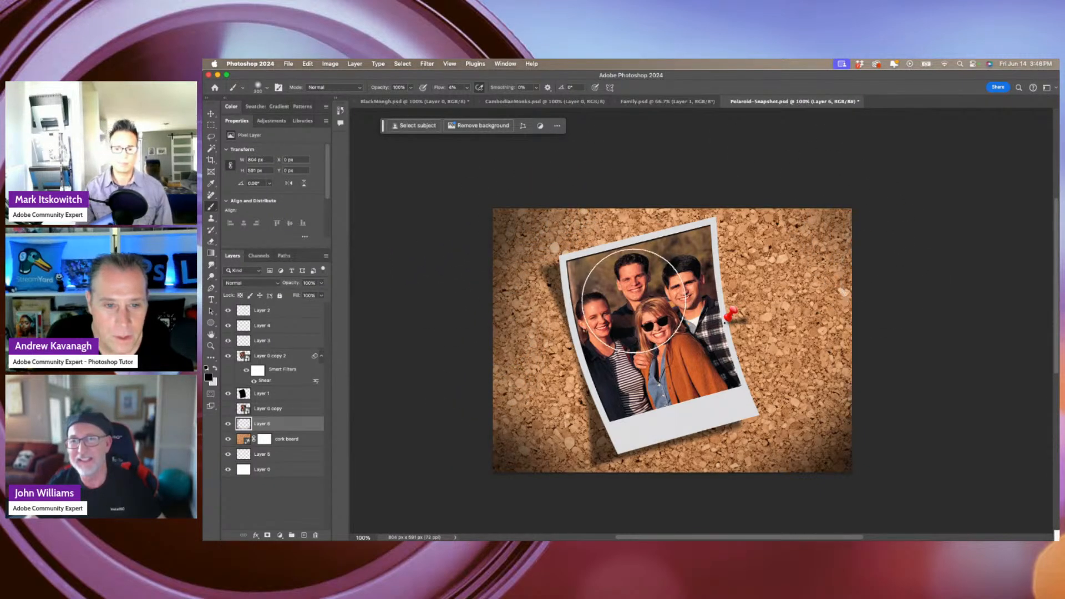
Add the text "6/14/24 PS POP" in black 50 pt Myriad Pro Bold, starting on the Polaroid's lower white border.
click(212, 300)
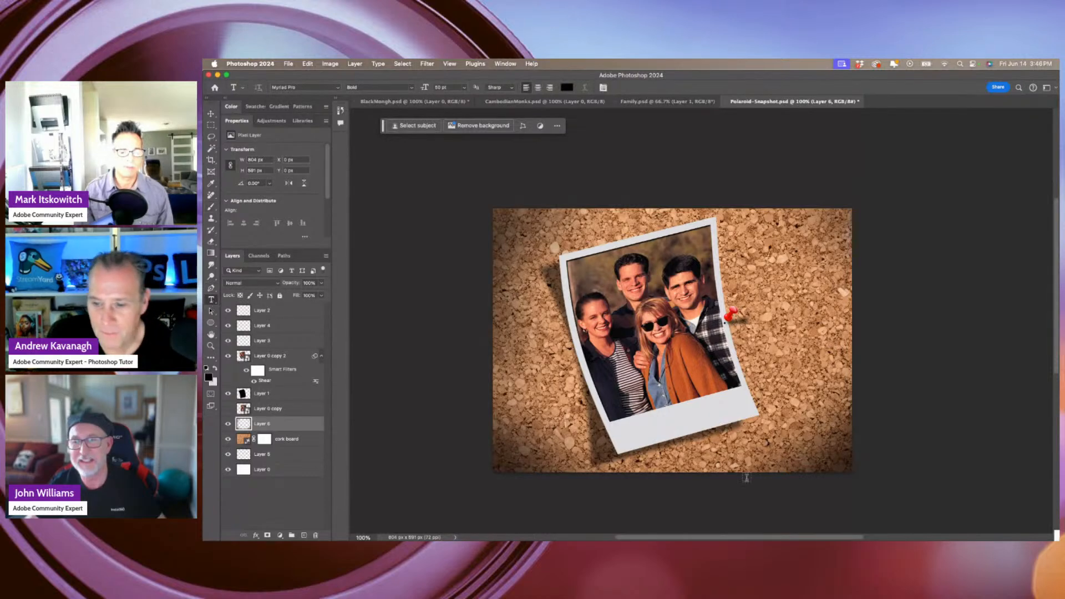
click(644, 432)
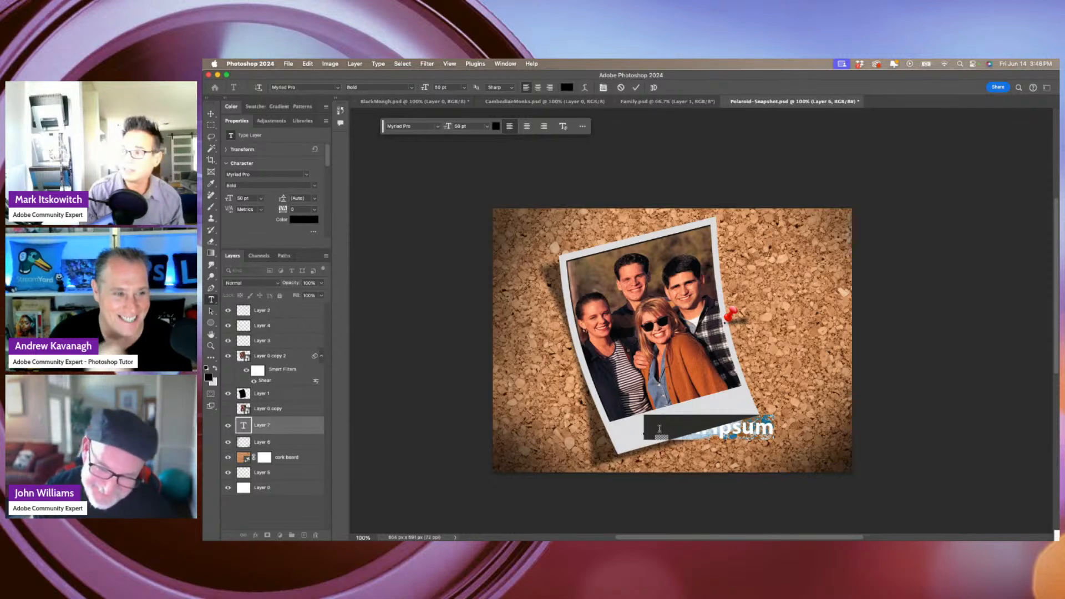
key(BackSpace)
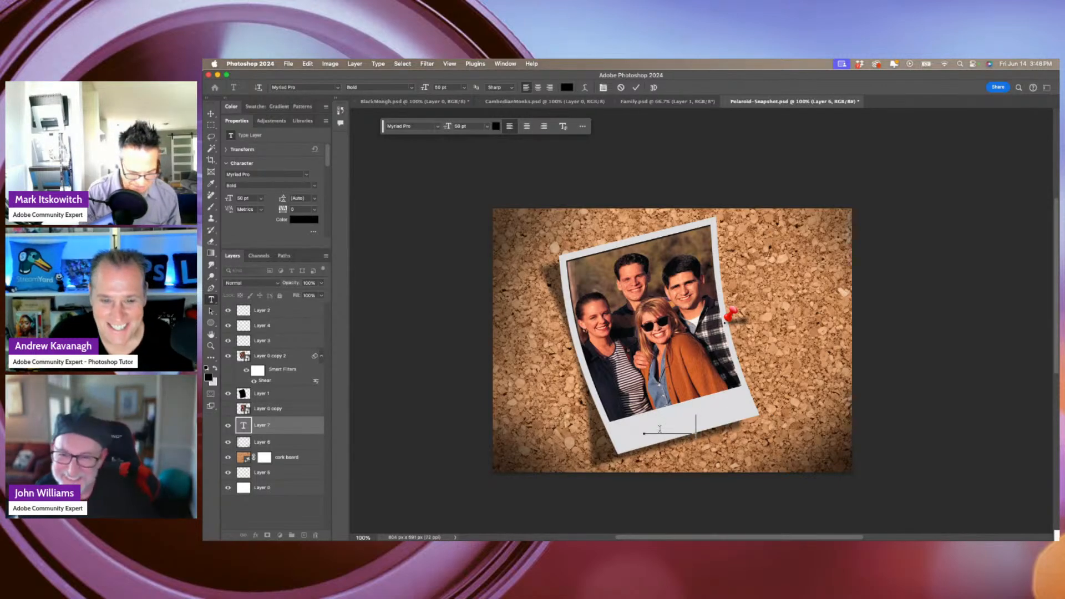
text(ds)
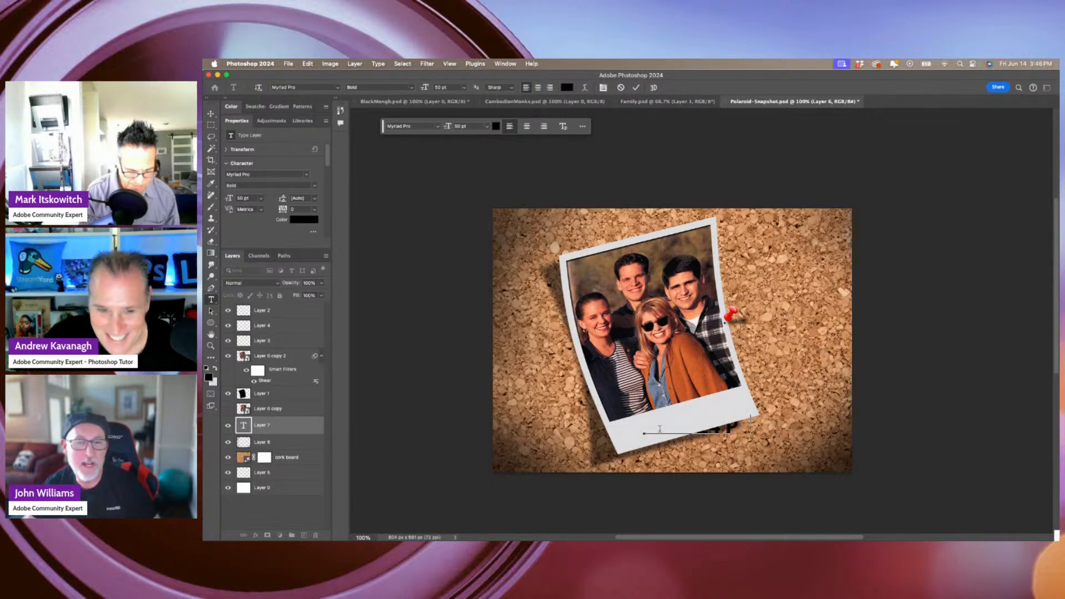
text(S POP)
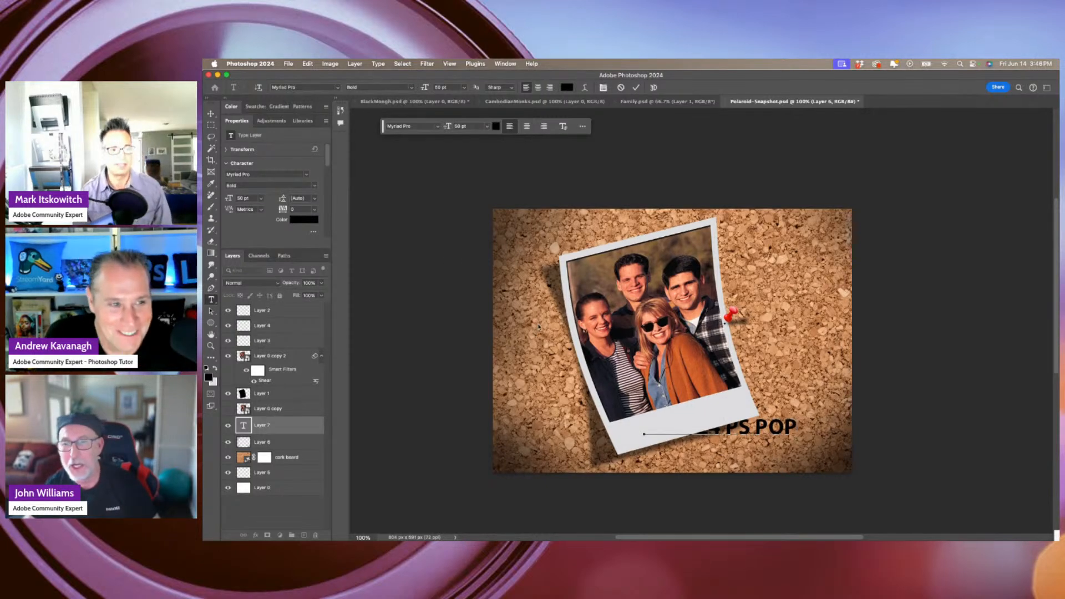
click(211, 113)
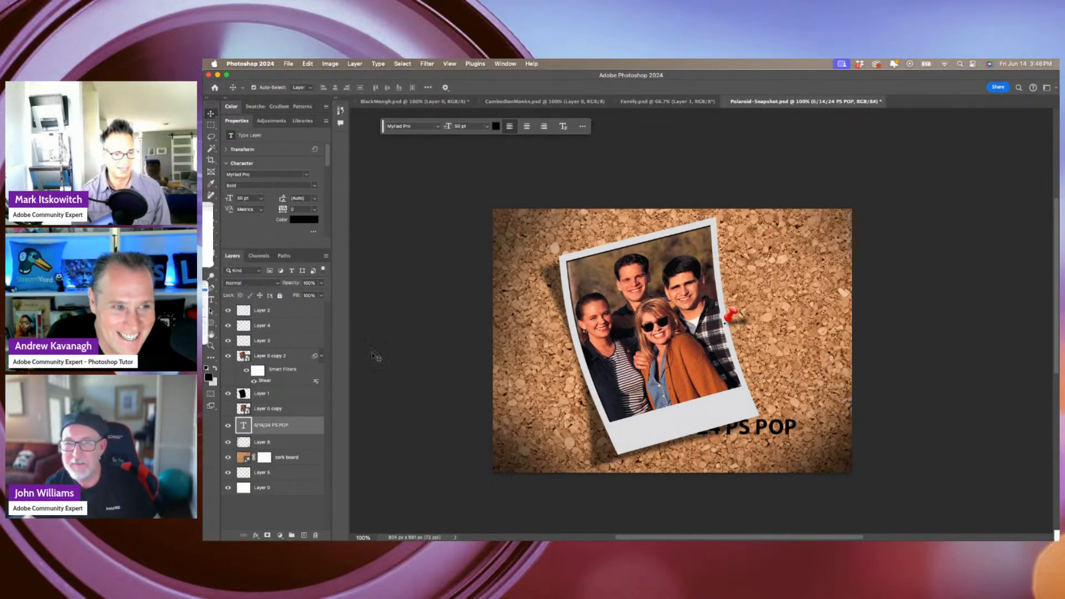
Bring the text layer to the top of the stack, then scale it to about 67% and rotate it to fit the Polaroid's lower border.
drag(266, 340, 283, 305)
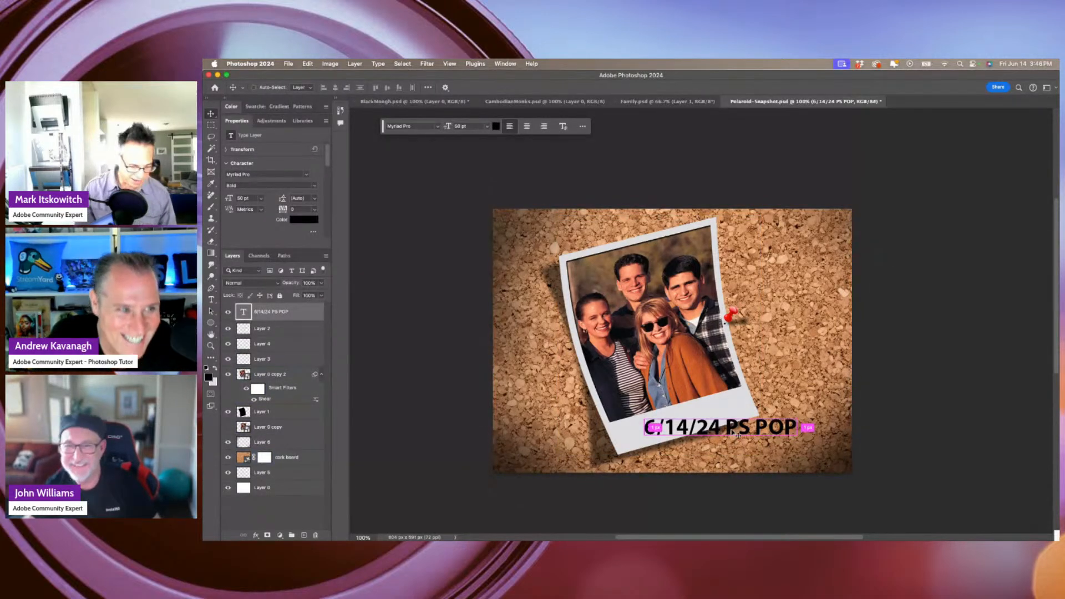
key(super+t)
drag(810, 412, 710, 414)
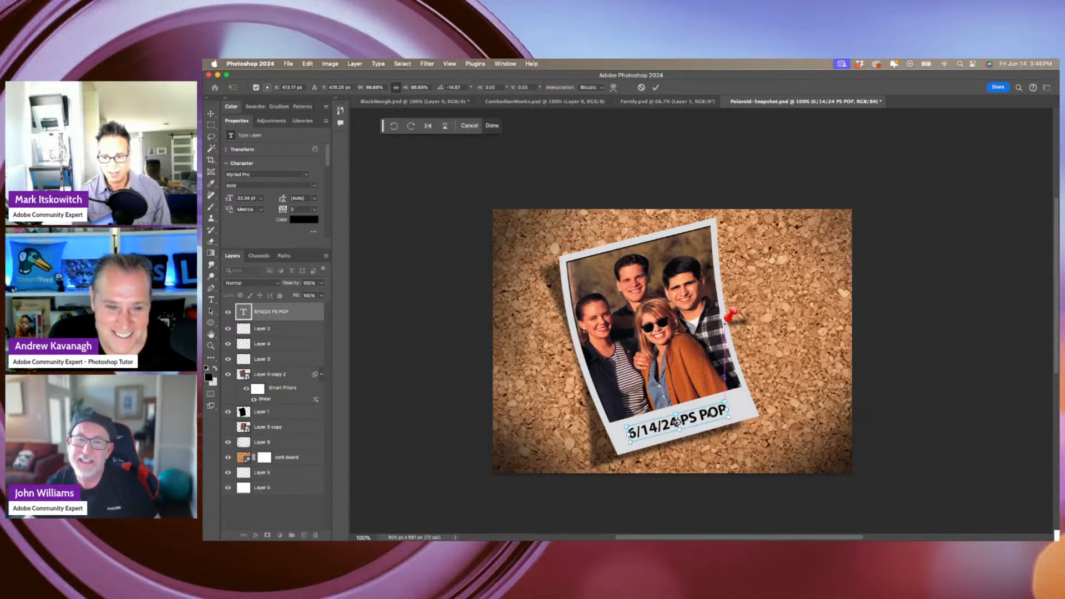
key(Return)
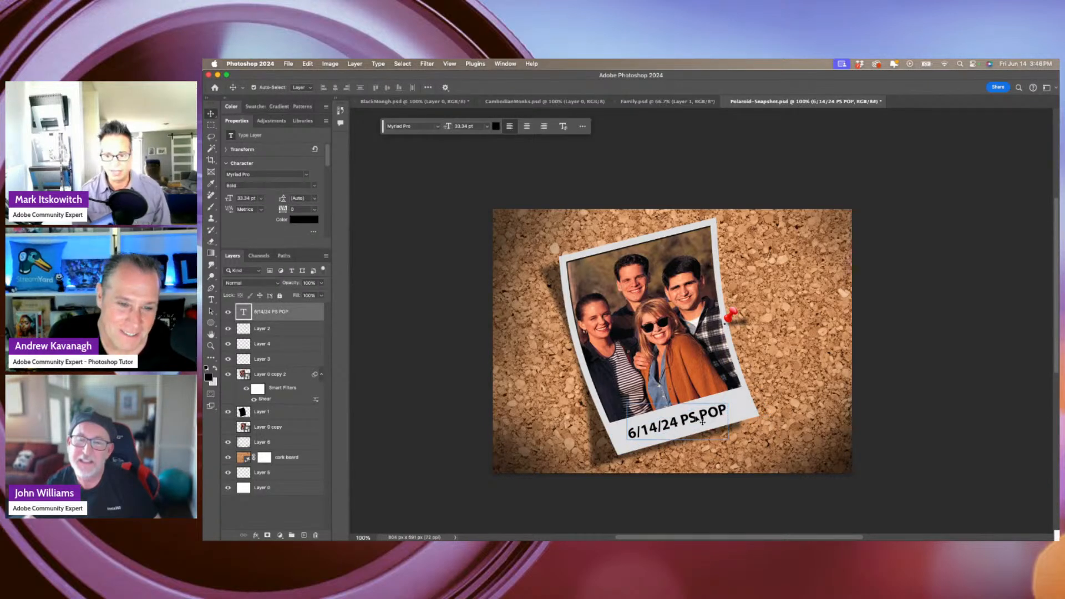
Change the Polaroid caption's font to Marker Felt and lower its layer opacity to 82%.
double_click(702, 422)
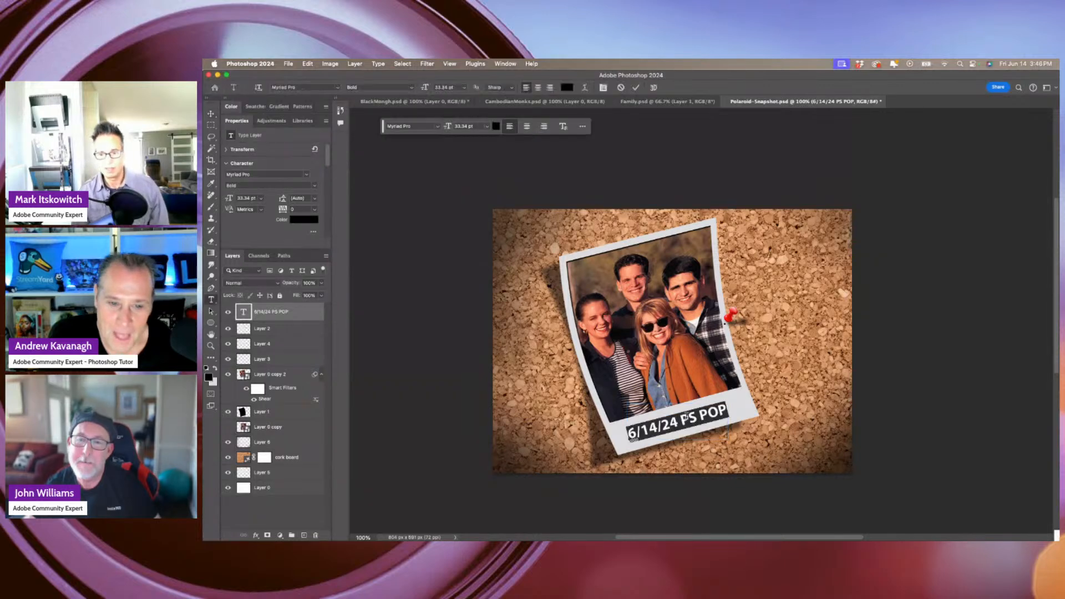
click(431, 126)
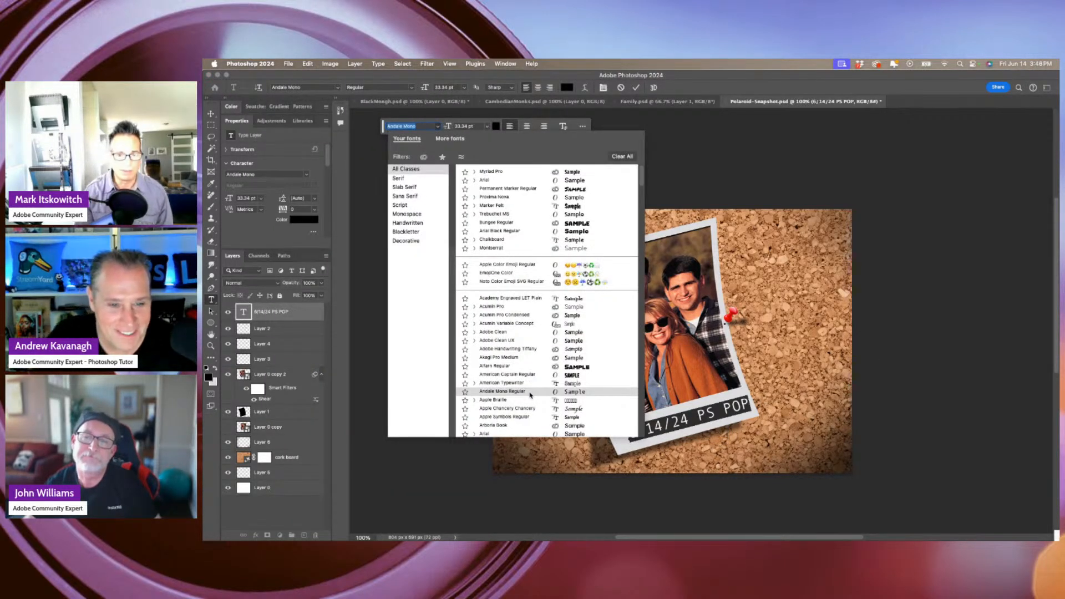
scroll(530, 395, down, 1)
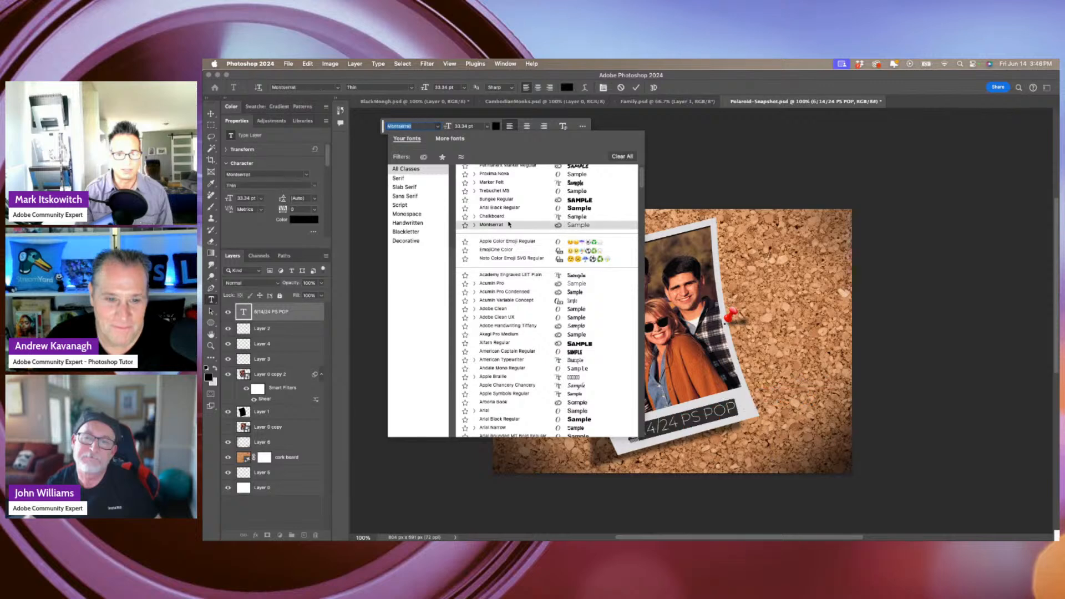
scroll(508, 233, down, 15)
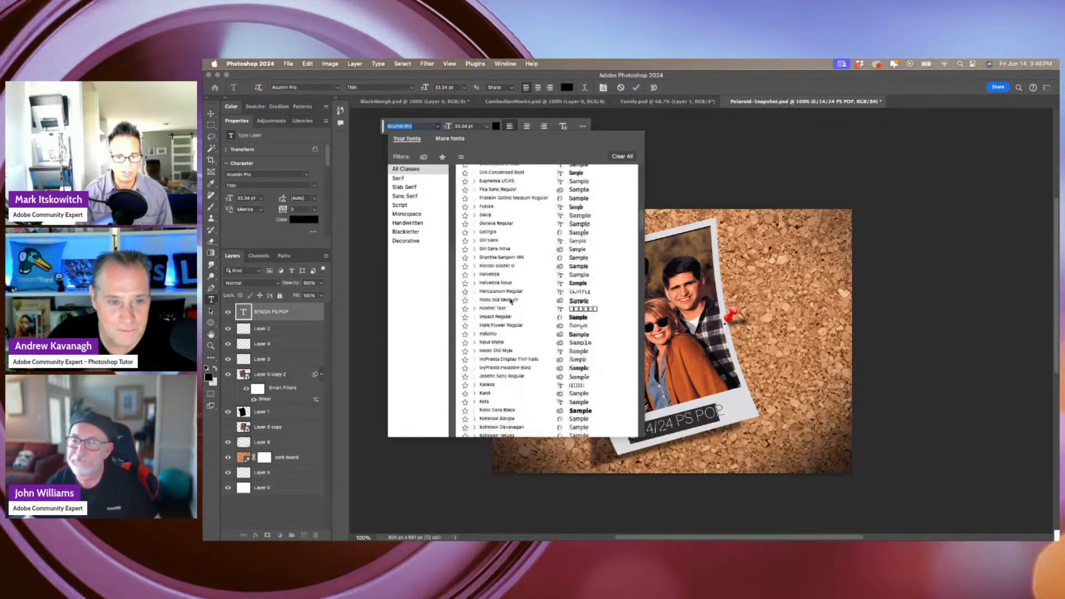
scroll(506, 328, down, 11)
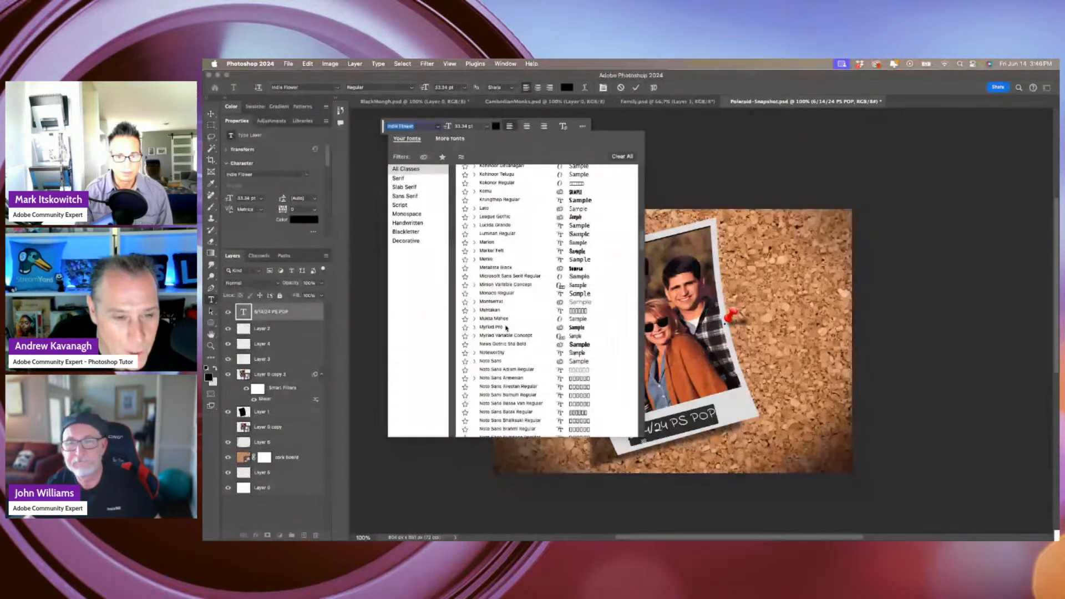
click(495, 253)
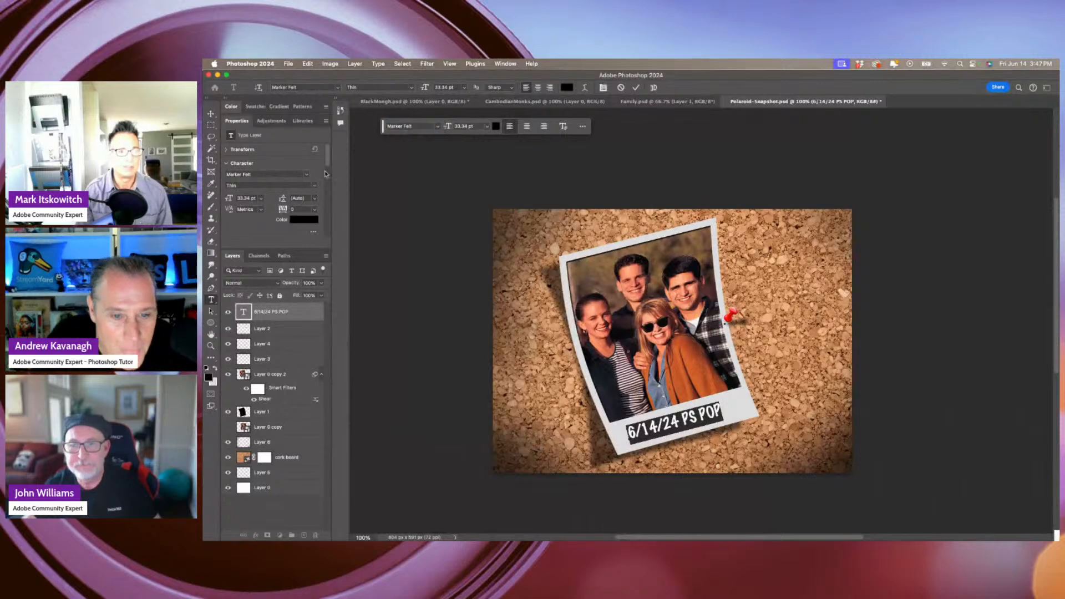
click(210, 114)
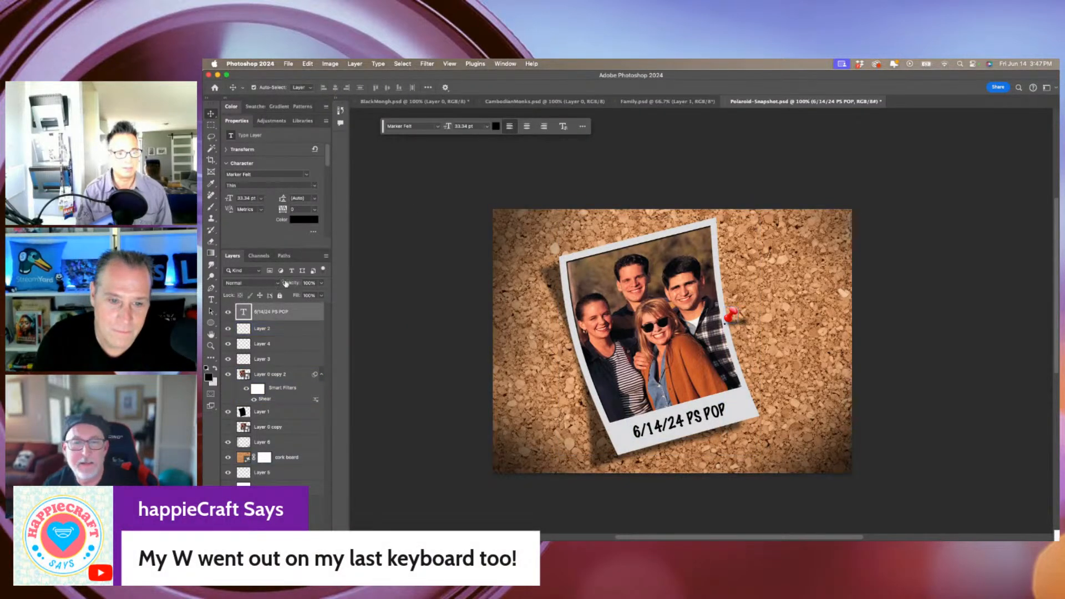
drag(286, 284, 284, 284)
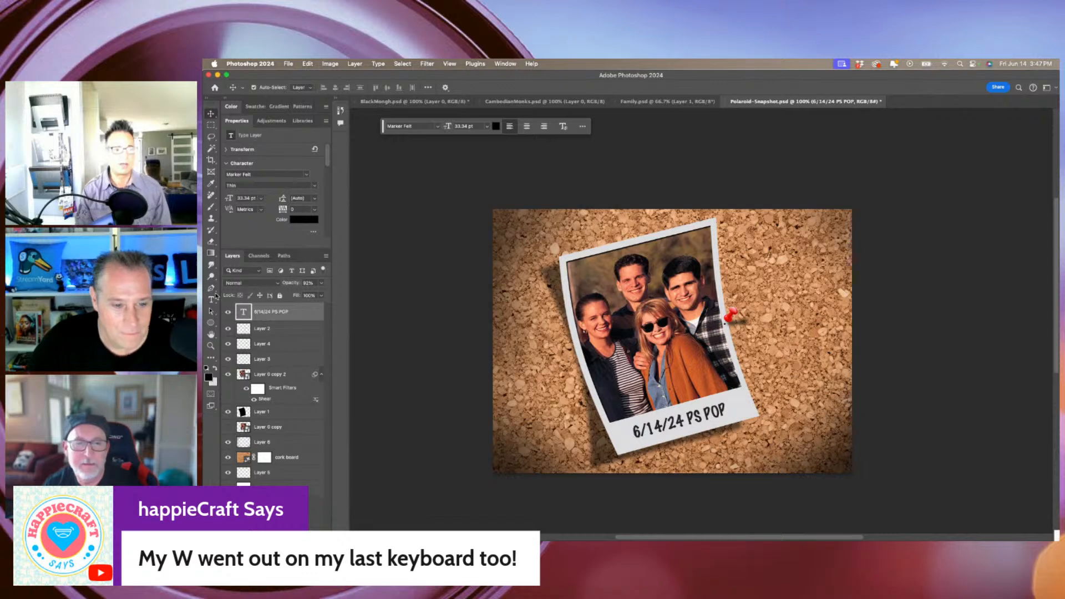
Choose the Burn tool and reduce its brush size for retouching the snapshot.
click(211, 265)
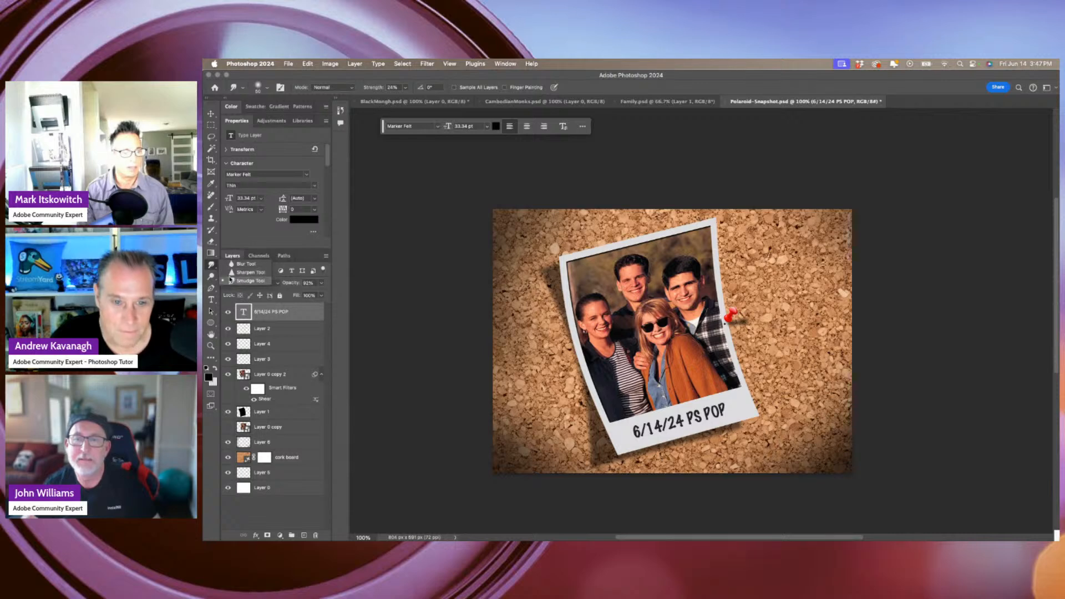
click(240, 280)
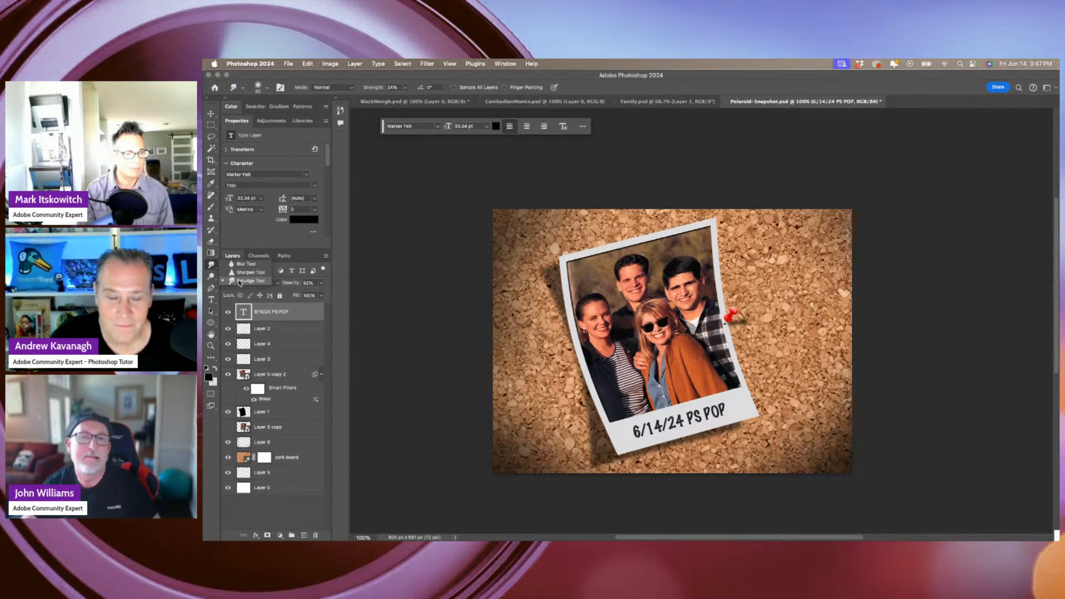
click(211, 278)
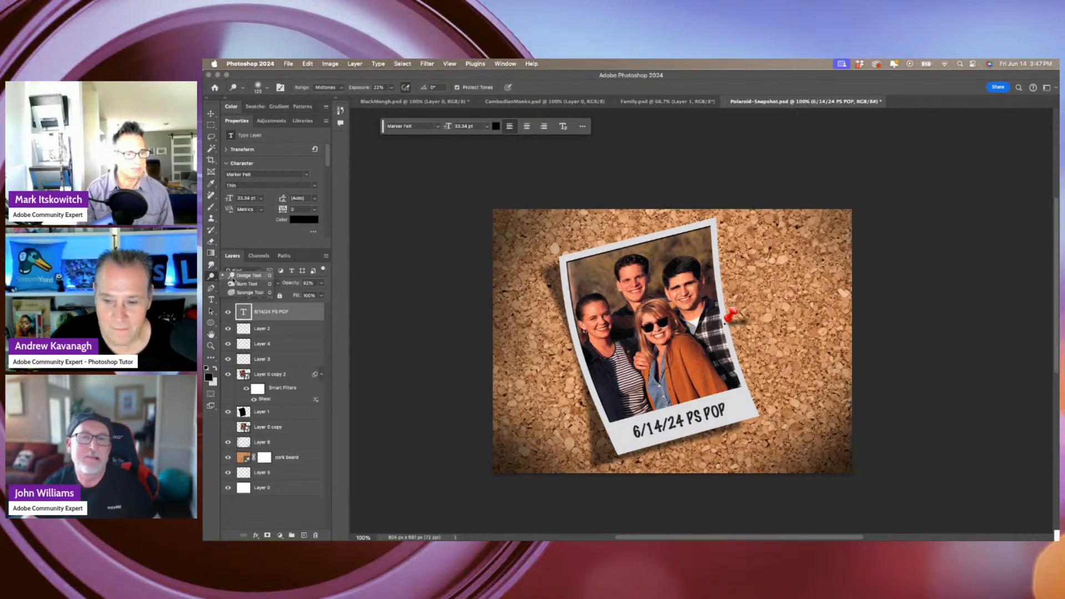
click(244, 280)
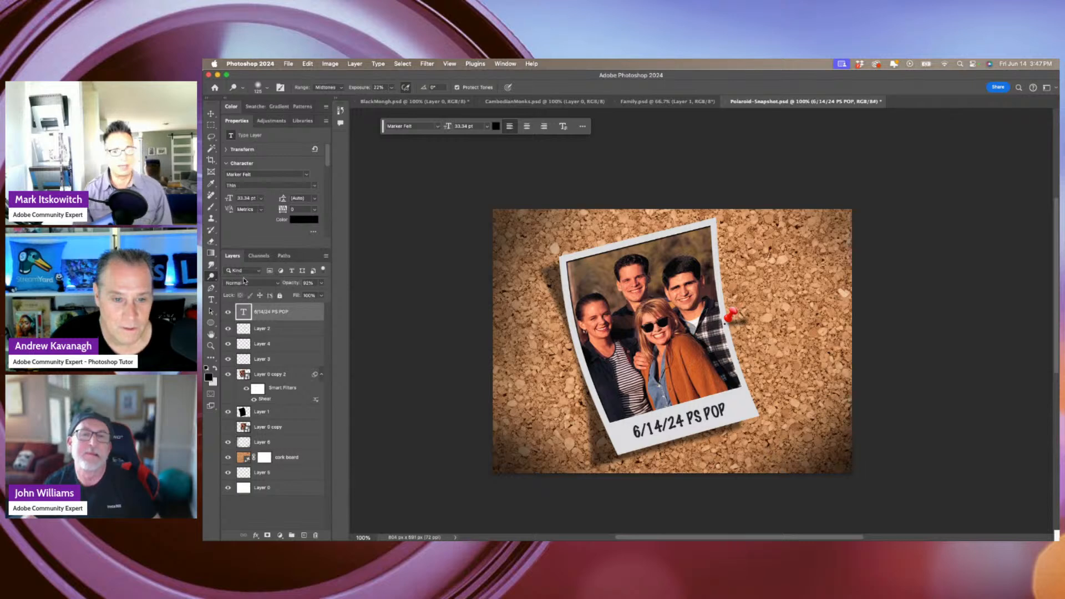
click(210, 278)
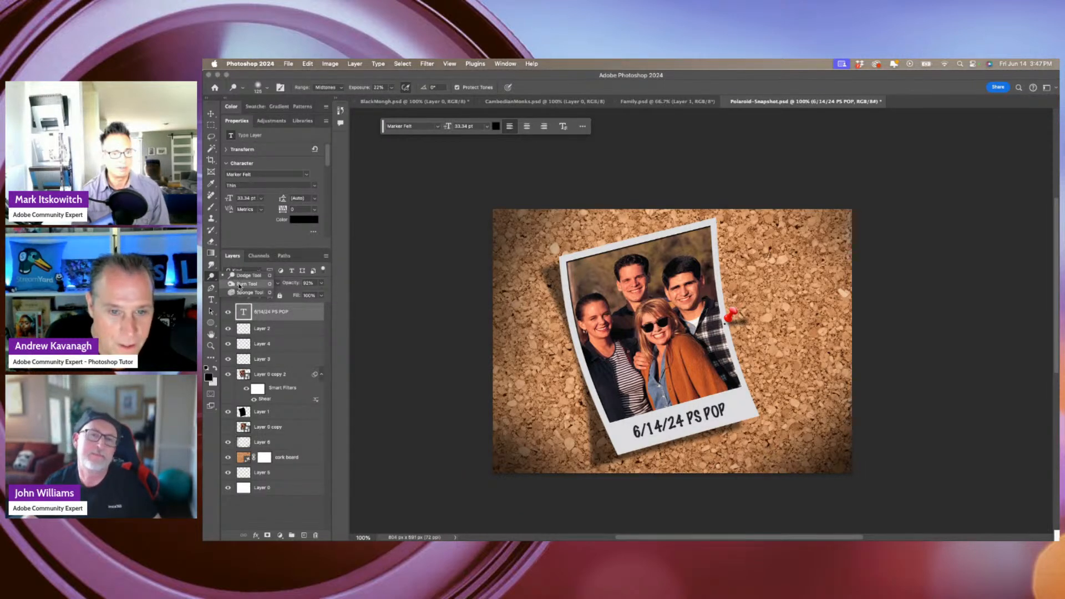
click(244, 284)
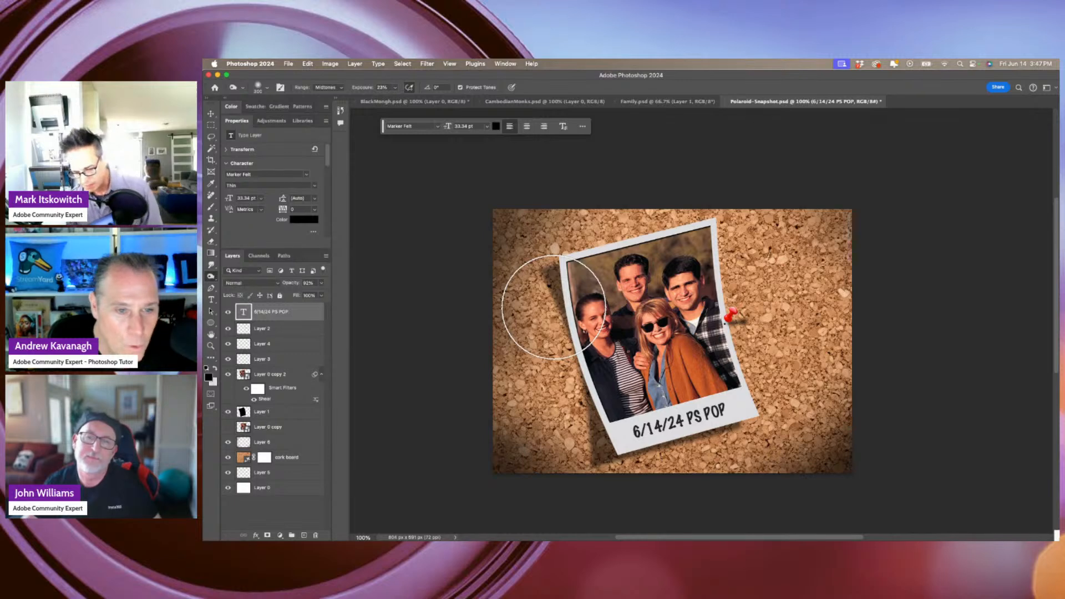
key(bracketleft)
key(bracketleft)
key(bracketleft)
key(bracketleft)
key(bracketleft)
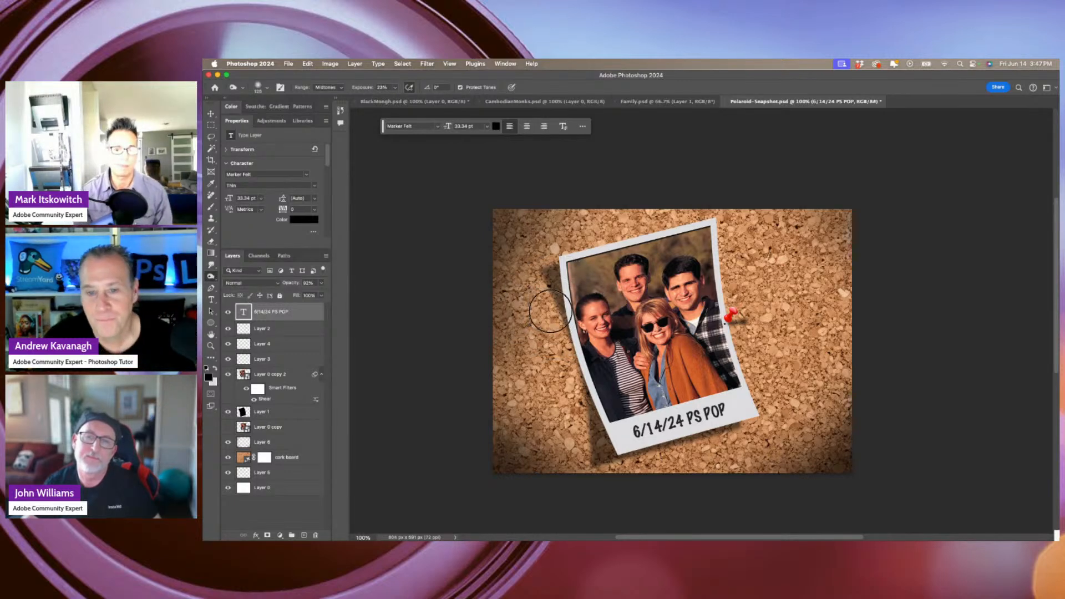
key(bracketleft)
key(bracketleft)
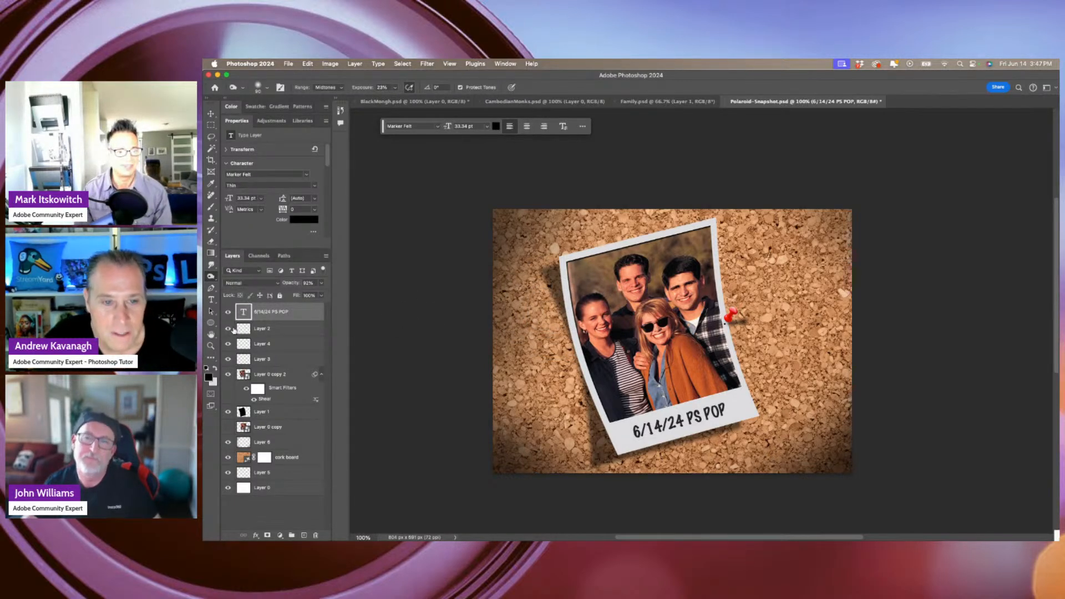
Toggle the thumbtack layer's visibility to identify it, and add a new blank layer above the caption text.
click(230, 329)
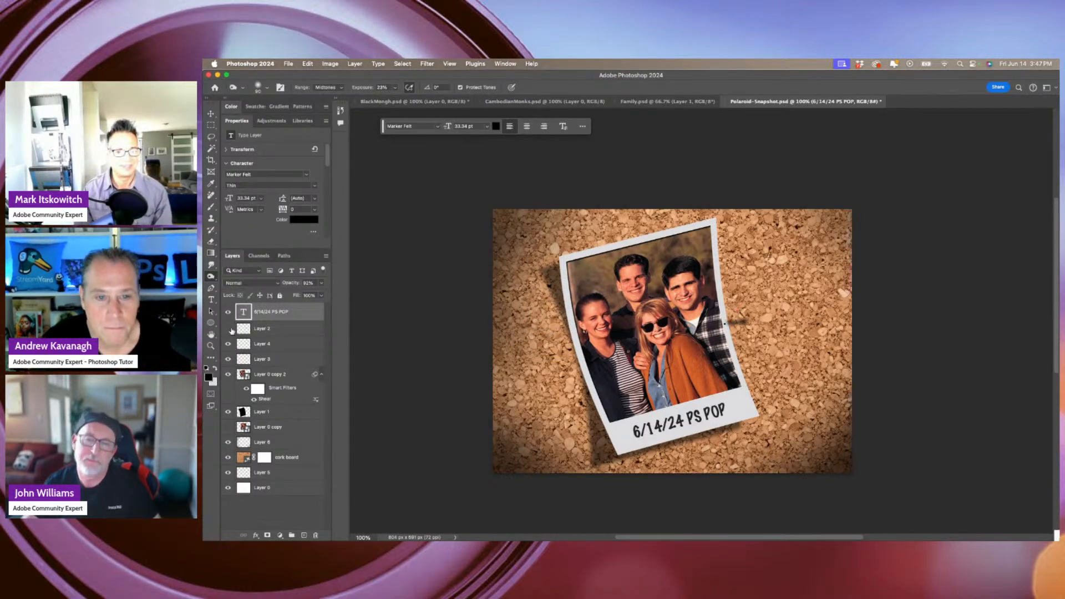
click(305, 536)
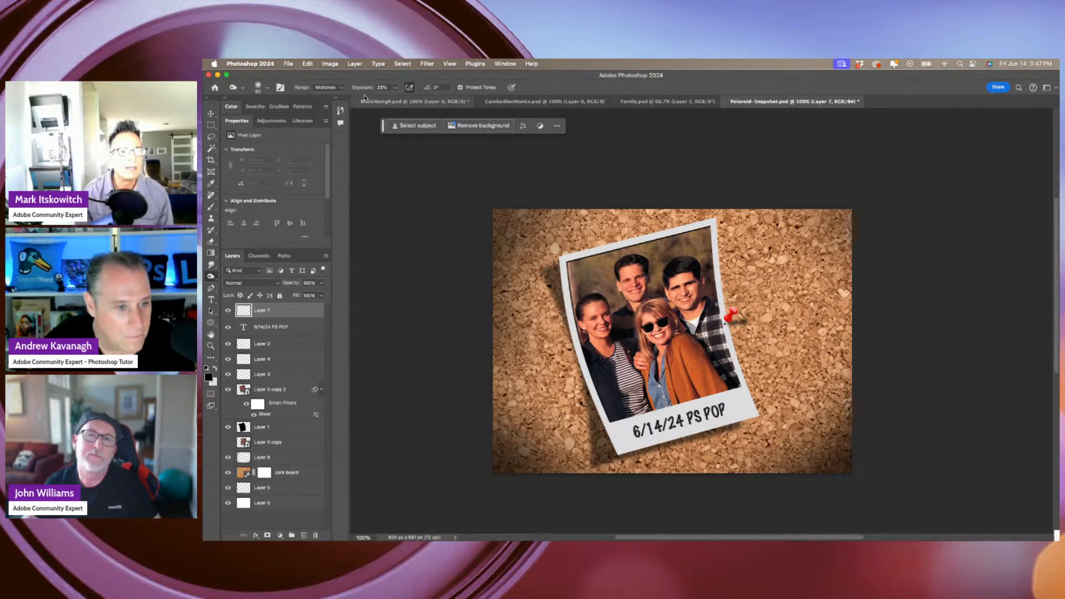
Raise the Burn tool's exposure and delete the empty layer above the caption text.
drag(364, 89, 382, 88)
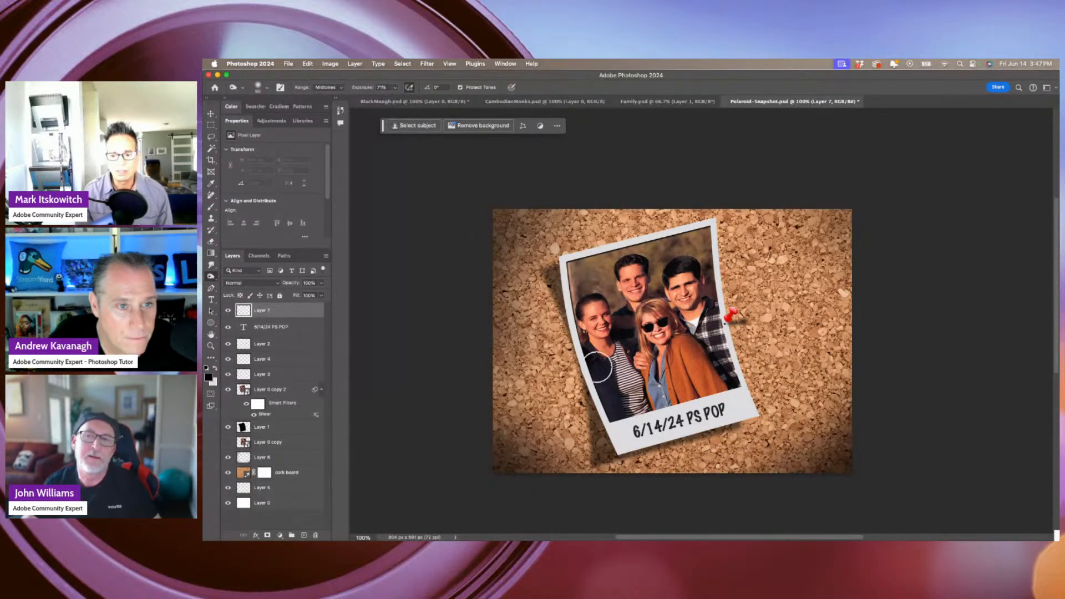
drag(301, 311, 315, 535)
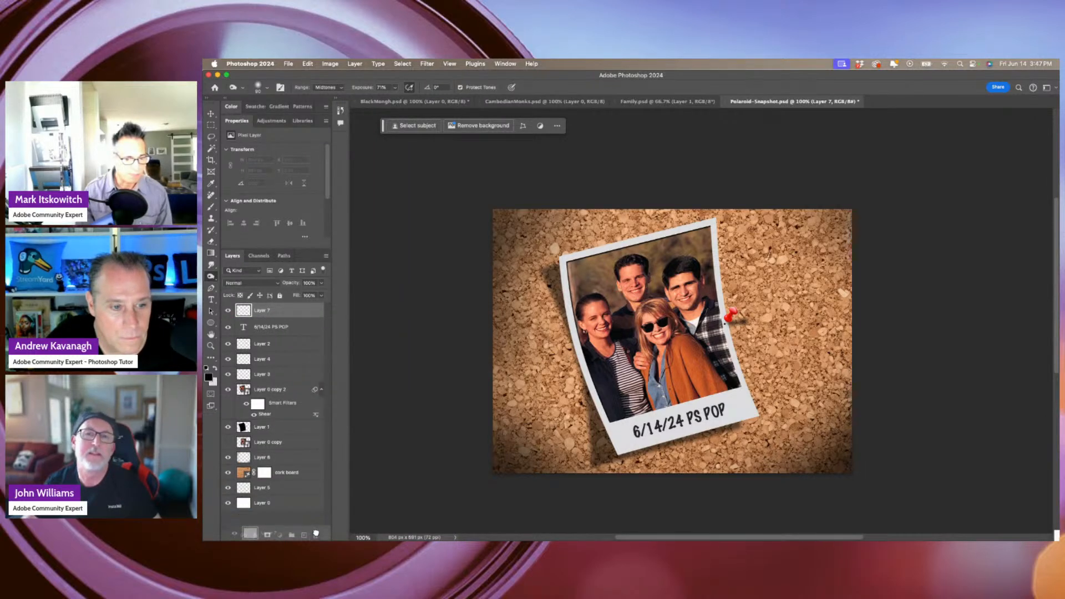
Toggle the bent Polaroid layer's visibility to identify it, then select and rasterize it so it can be burned.
click(227, 375)
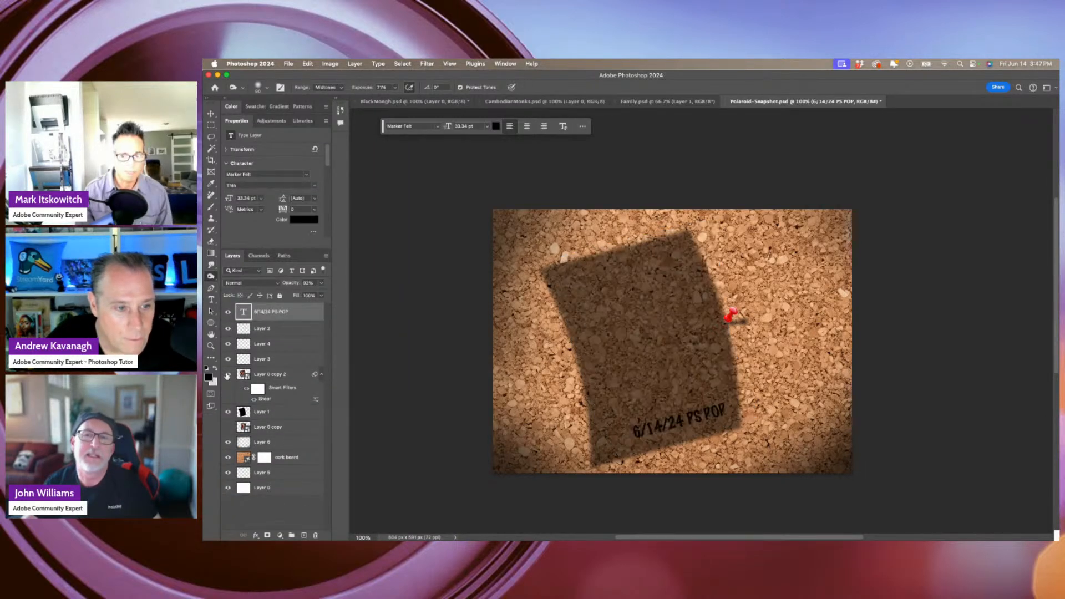
click(228, 374)
click(252, 376)
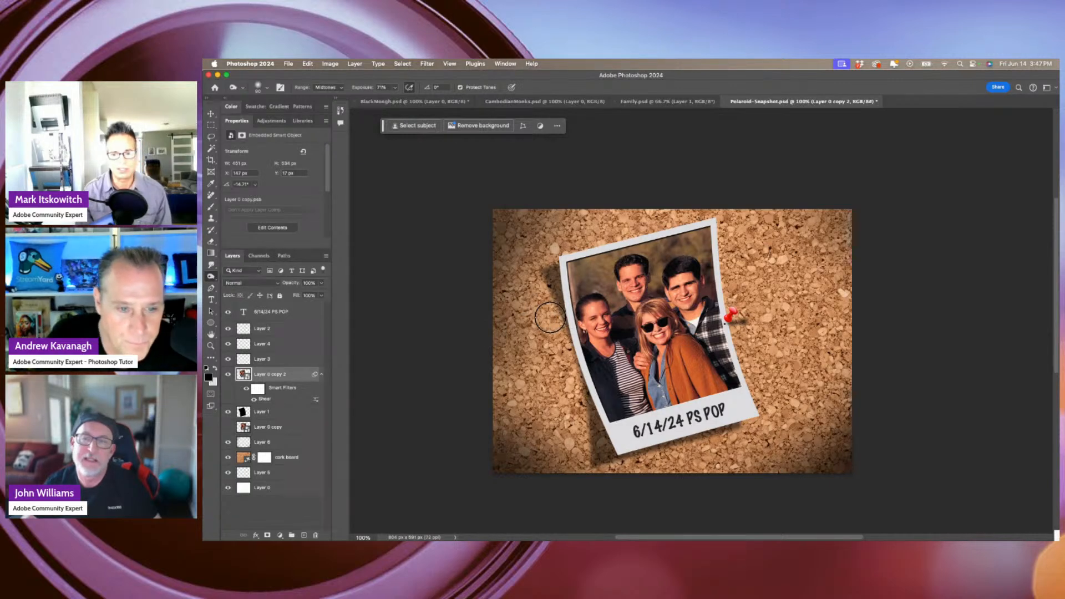
click(550, 318)
click(639, 247)
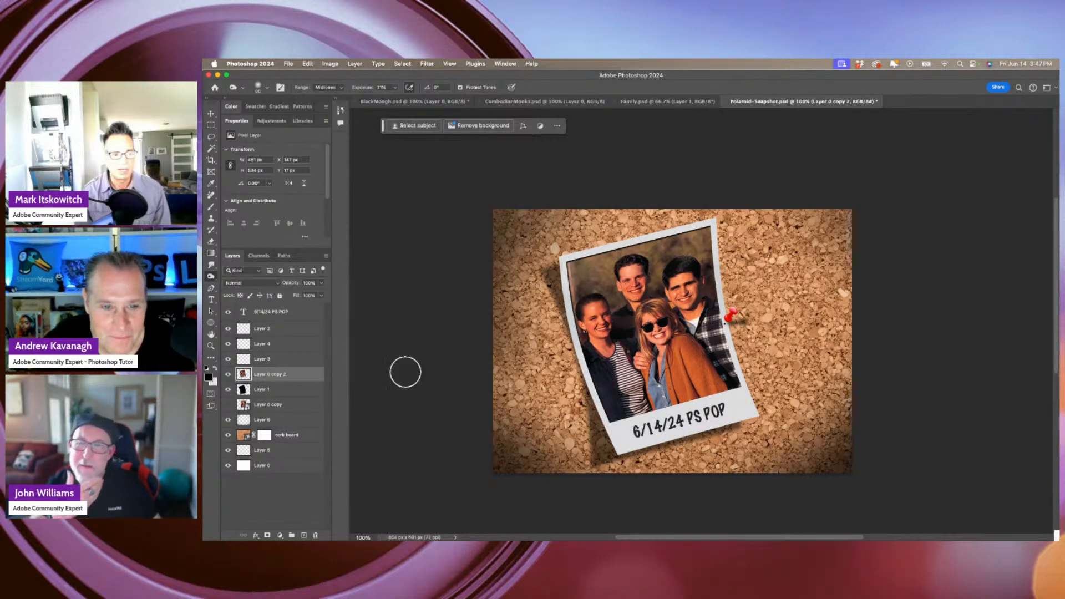
Switch to the Dodge tool and reduce its brush to a small size for lightening the Polaroid.
right_click(211, 280)
click(233, 283)
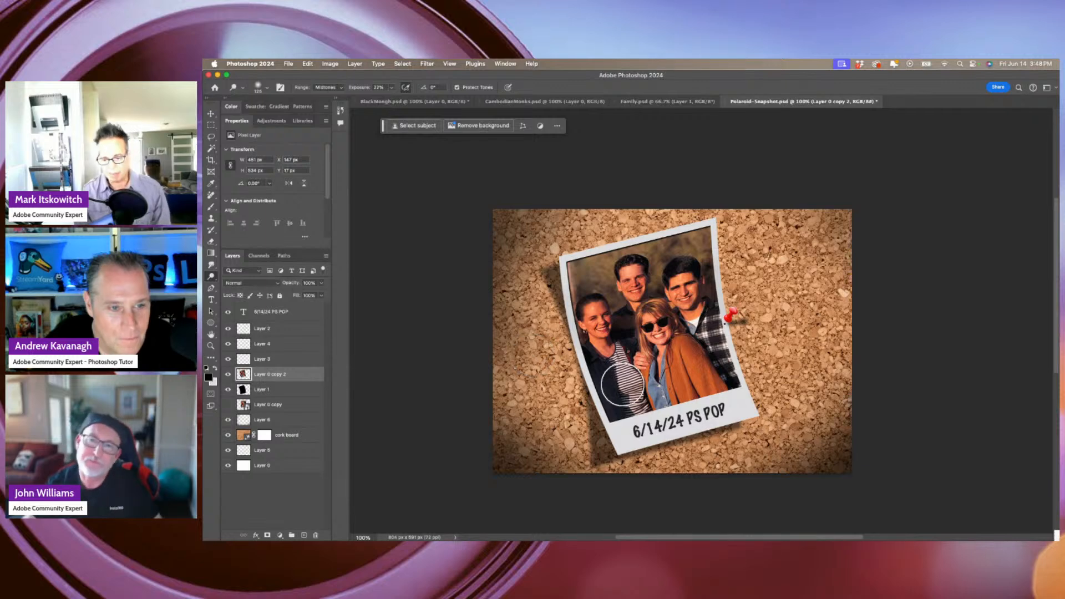
key(bracketleft)
key(bracketleft)
key(bracketleft)
key(bracketleft)
key(bracketleft)
key(bracketleft)
key(bracketleft)
key(bracketleft)
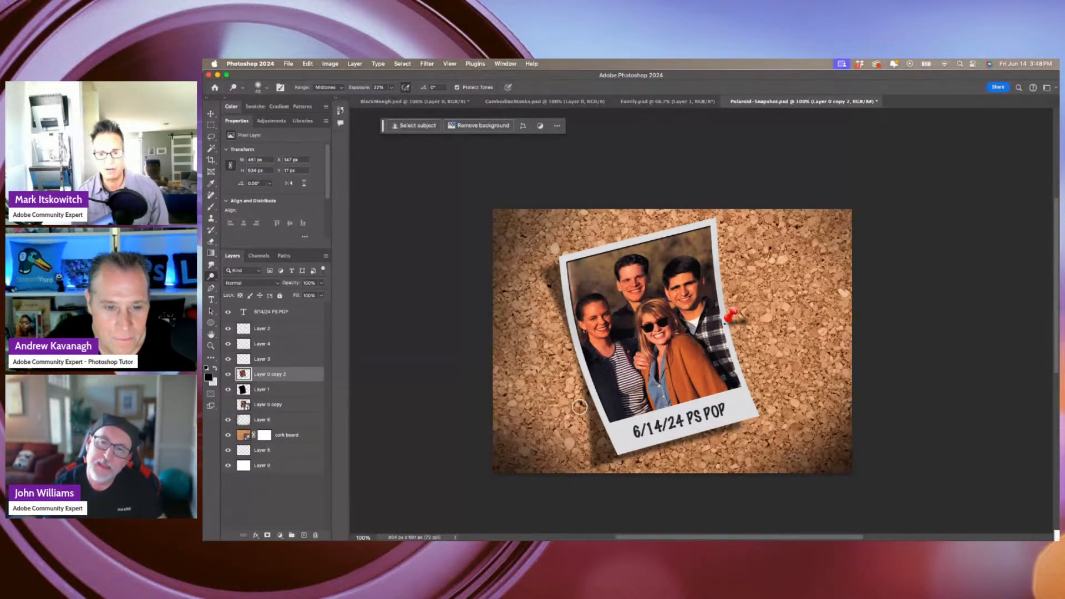
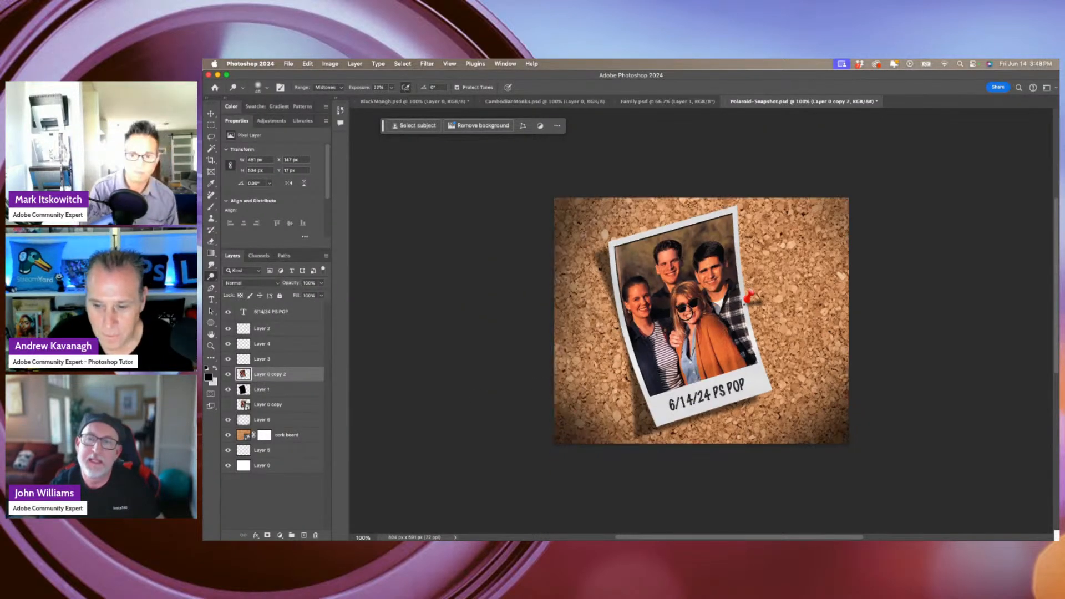
Review the finished Polaroid composite full screen on a black background, then return to the standard workspace.
key(f)
key(f)
key(f)
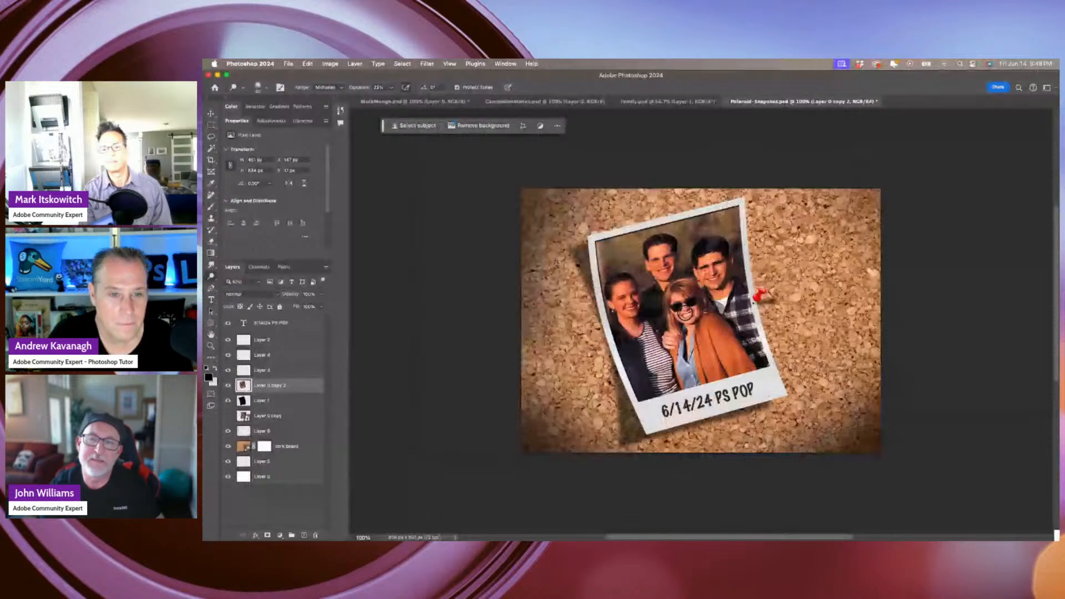
key(f)
key(f)
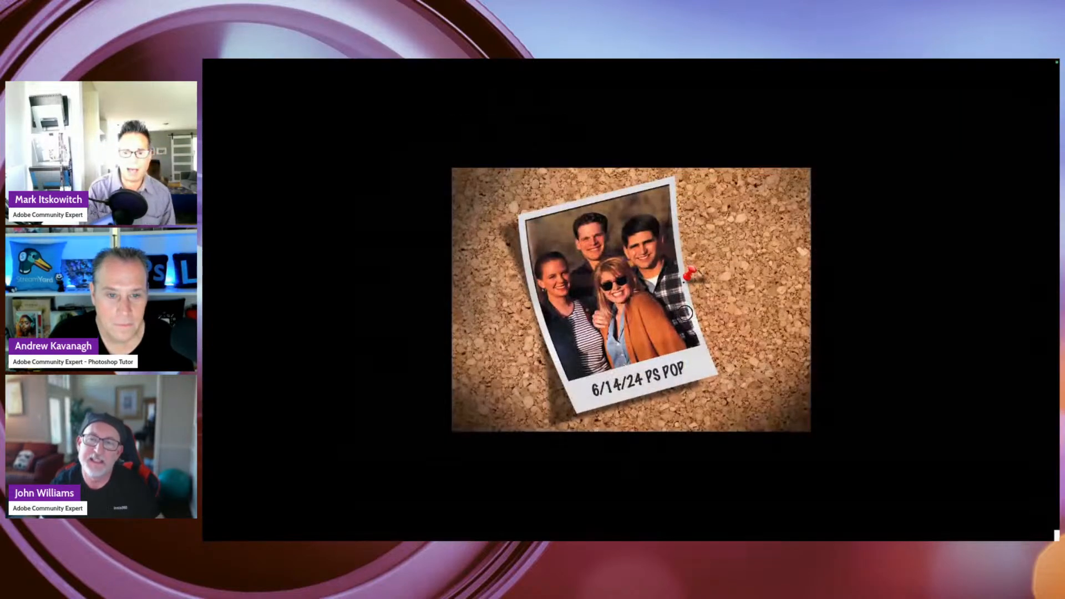
key(f)
key(f)
key(f)
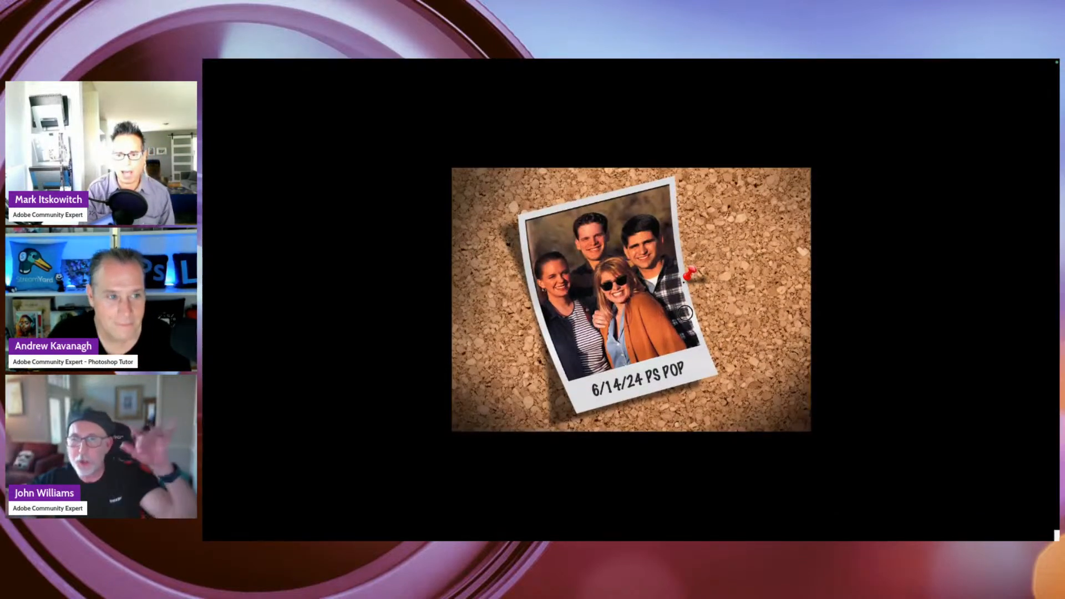
key(f)
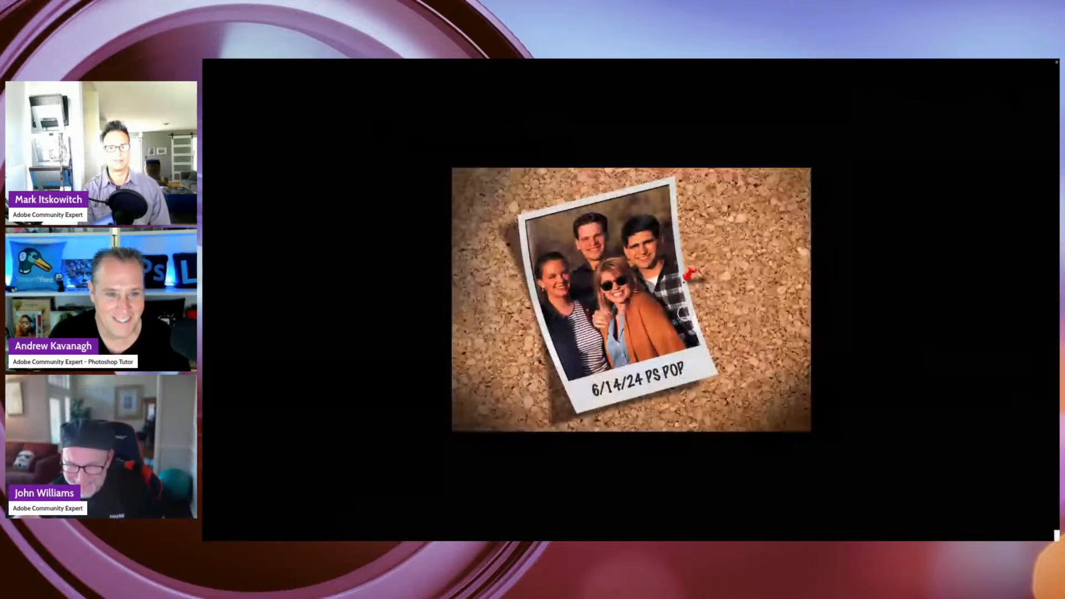
key(f)
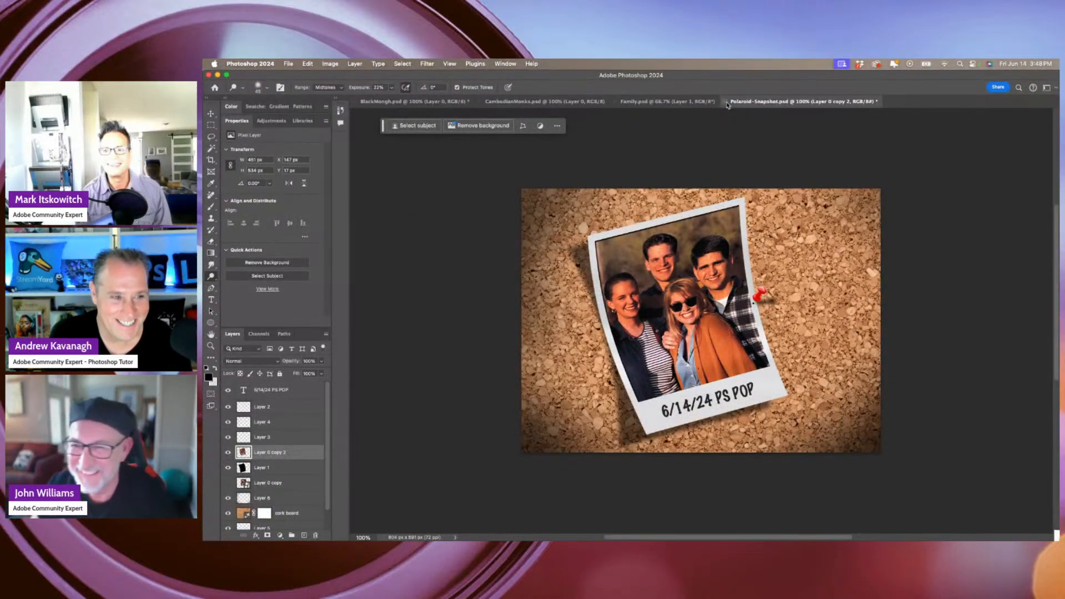
Close Polaroid-Snapshot.psd and Family.psd to bring up CambodianMonks.psd.
key(super+w)
click(642, 253)
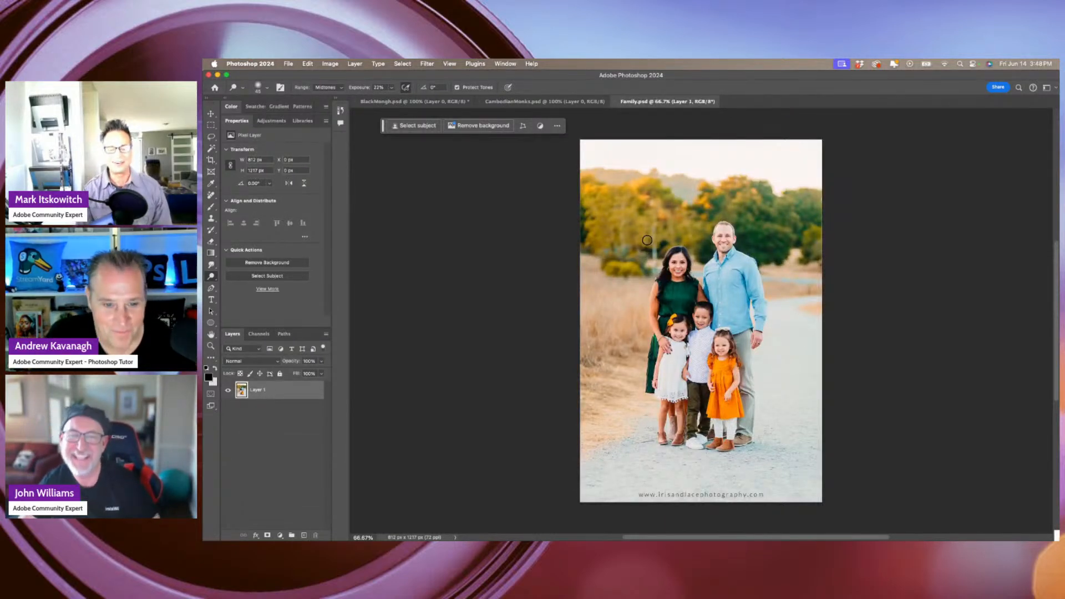
click(614, 103)
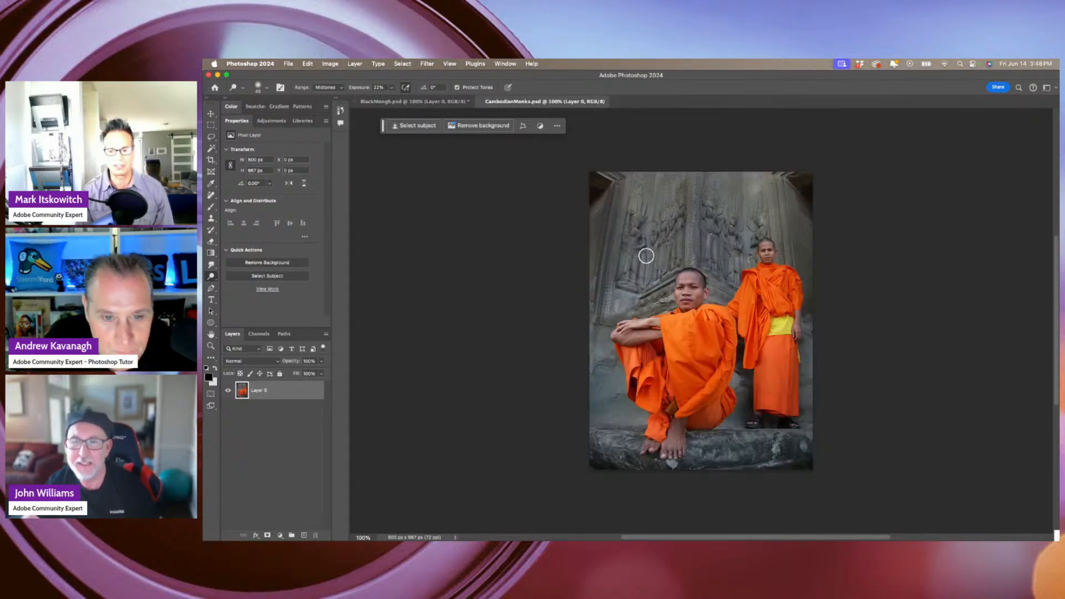
Marquee-select about 324 by 476 px around the seated monk, then transform the selection to about 90% and rotate it about -14°.
click(211, 126)
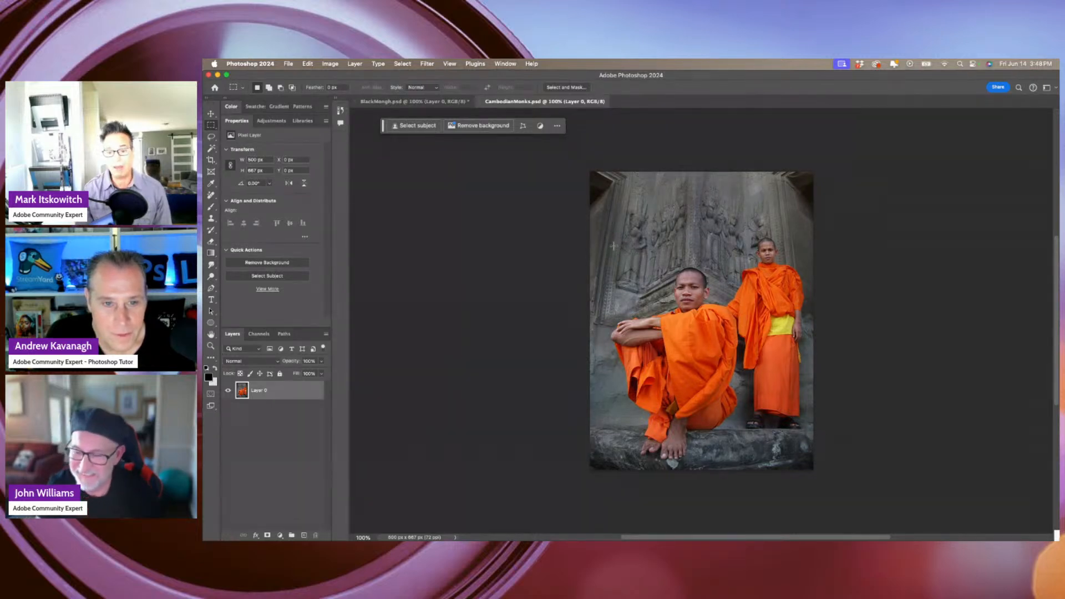
drag(608, 246, 752, 458)
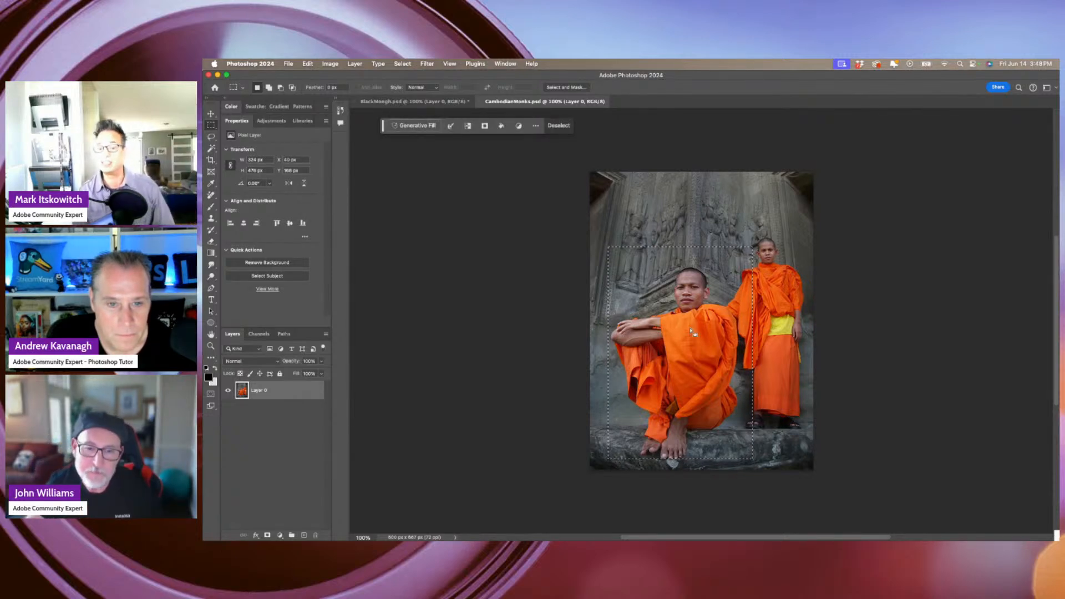
right_click(665, 287)
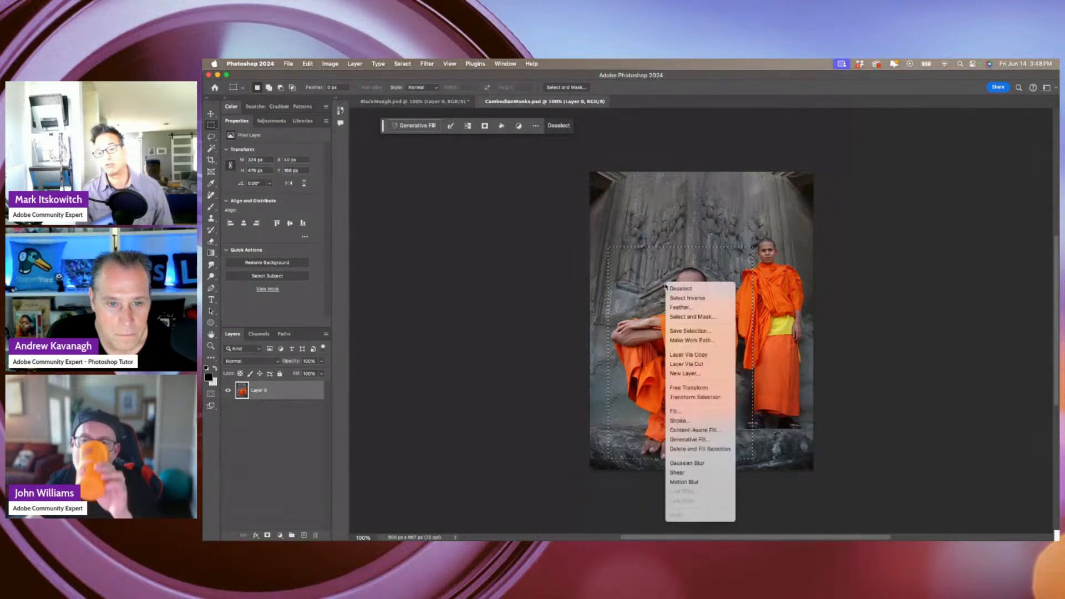
click(702, 397)
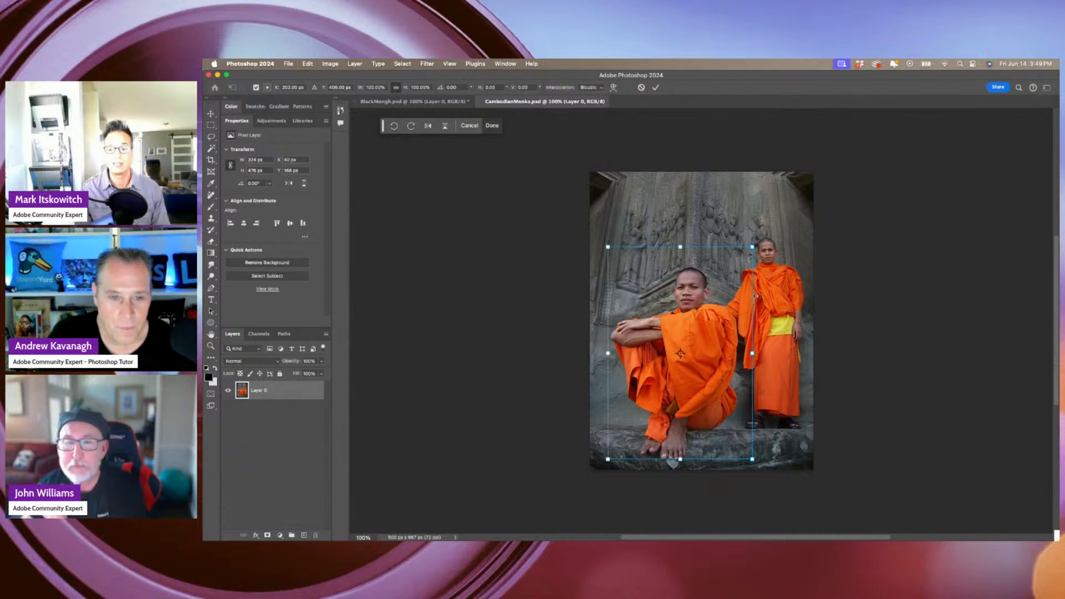
drag(761, 242, 732, 226)
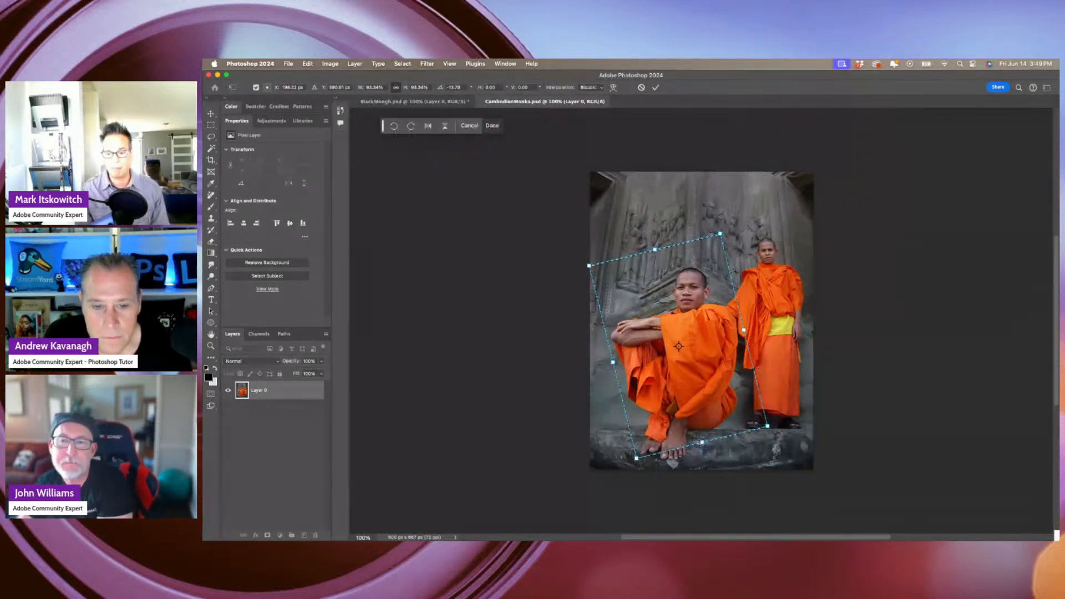
drag(584, 267, 602, 276)
mouse_move(676, 320)
mouse_down()
mouse_move(692, 298)
mouse_move(675, 318)
mouse_up()
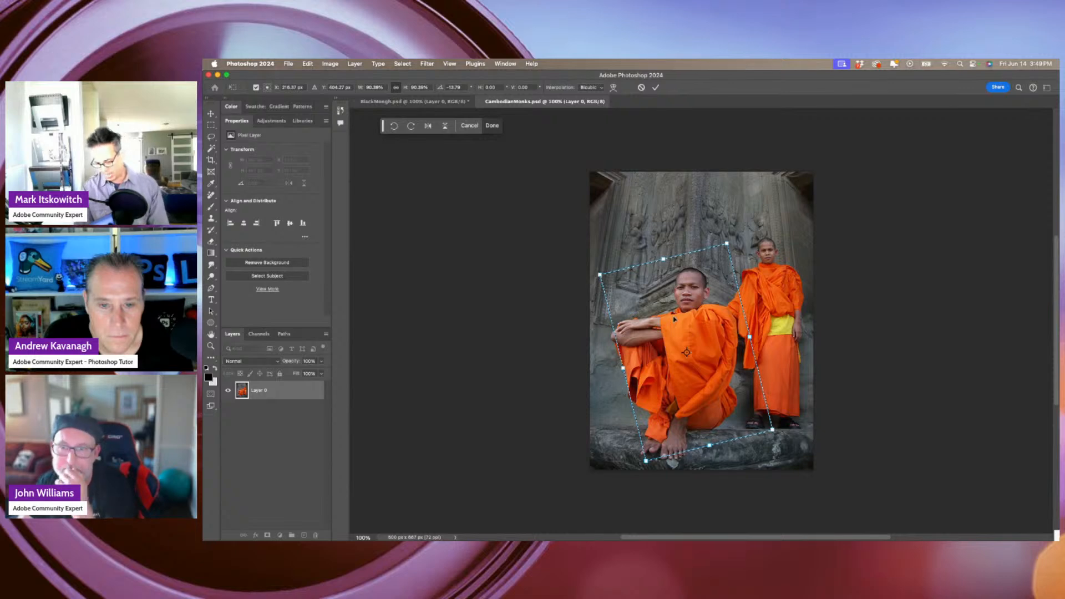
key(Return)
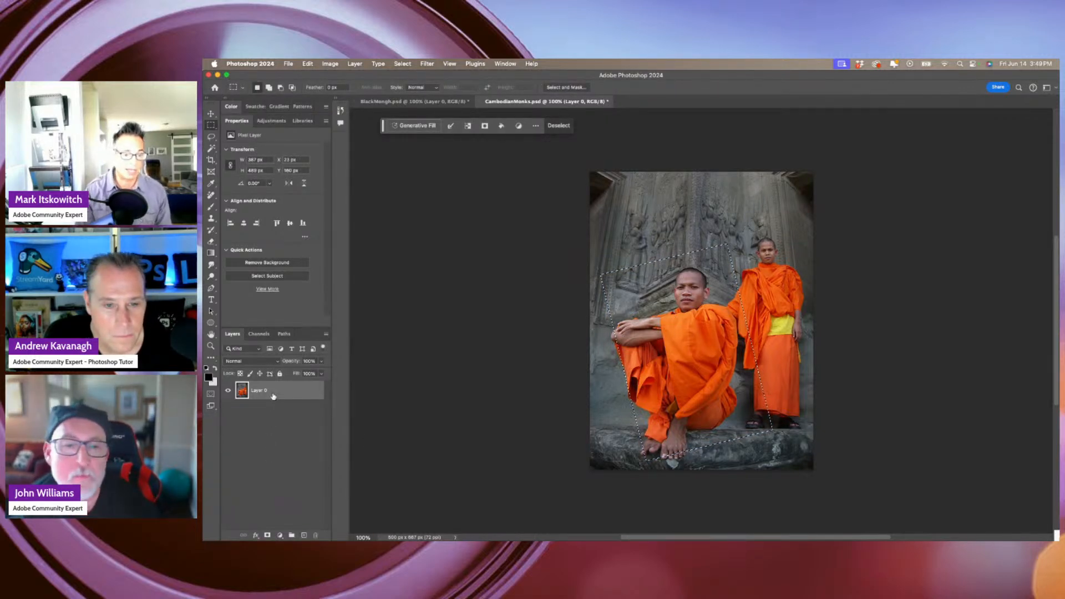
Copy the tilted selection to a new layer and check it by toggling the original photo's visibility.
key(super+j)
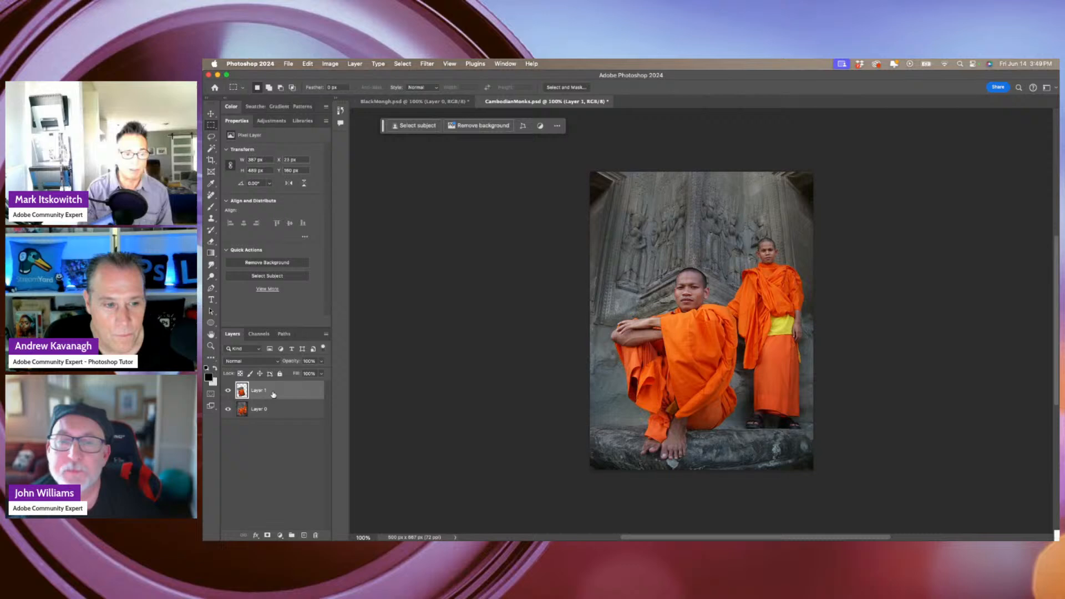
click(227, 410)
click(228, 410)
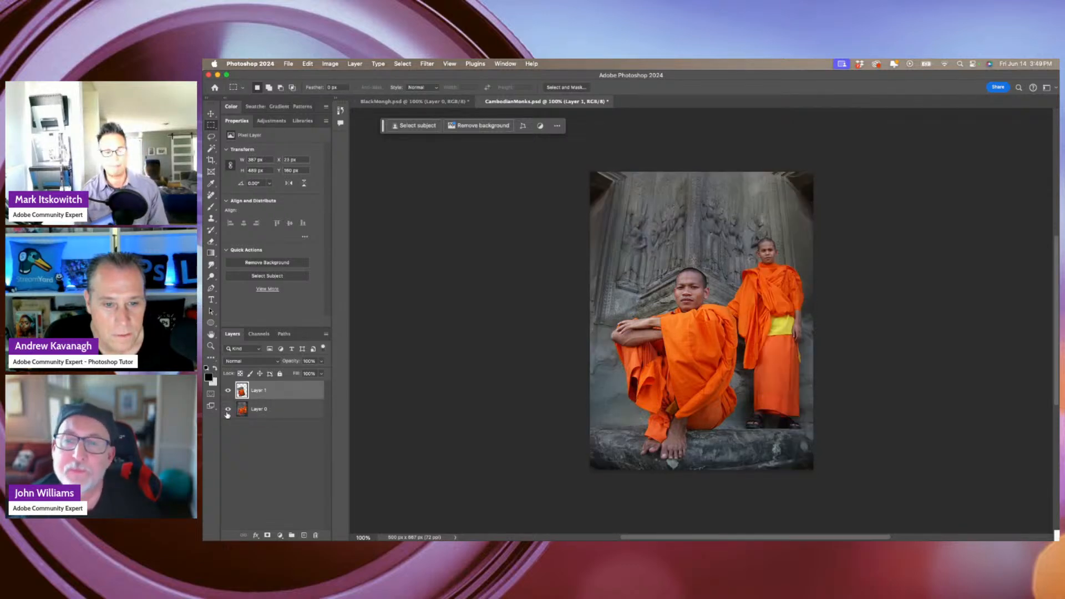
Give the copied layer a white (ffffff) stroke positioned inside, about 10 px wide.
double_click(279, 390)
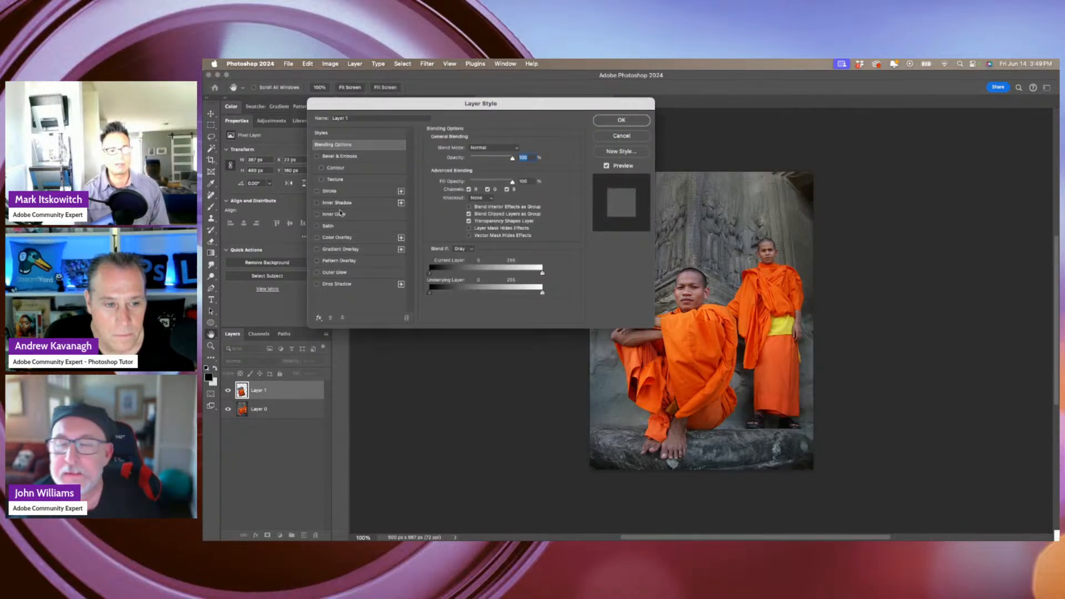
click(335, 192)
click(465, 157)
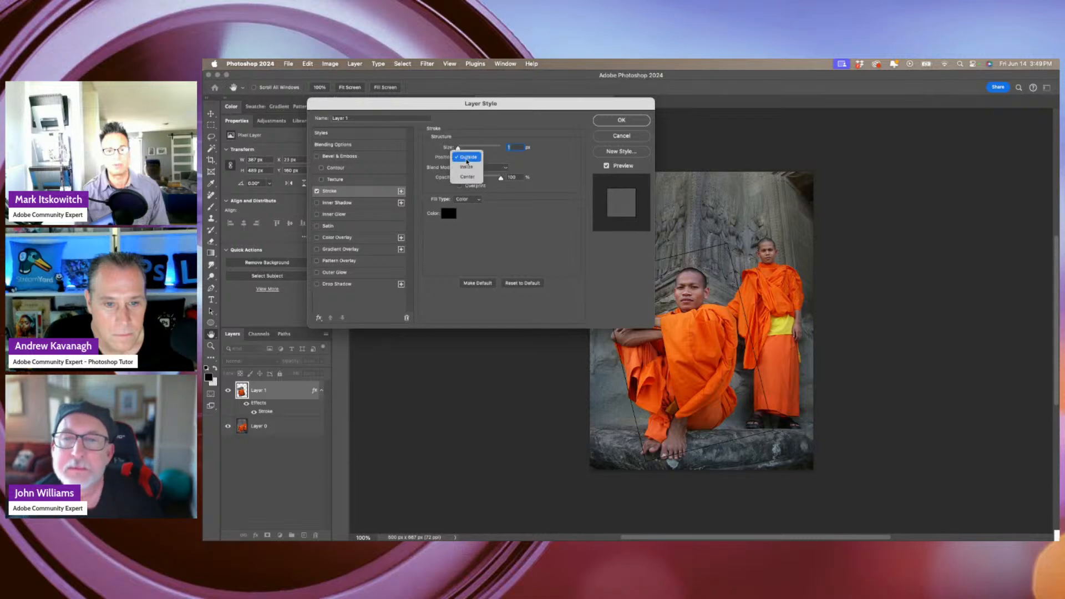
click(466, 167)
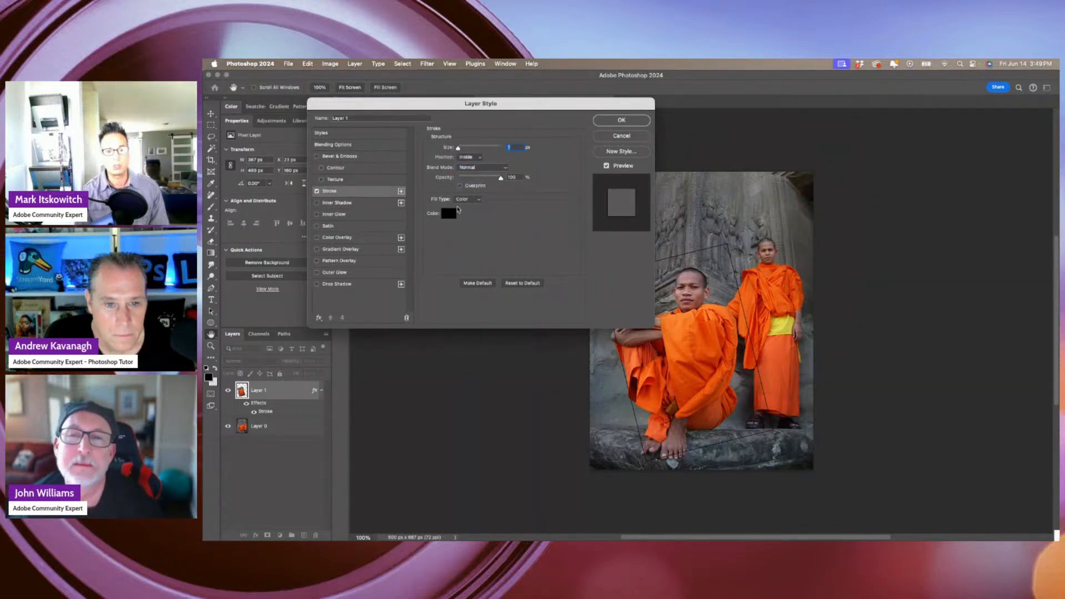
click(453, 213)
text(ffffff)
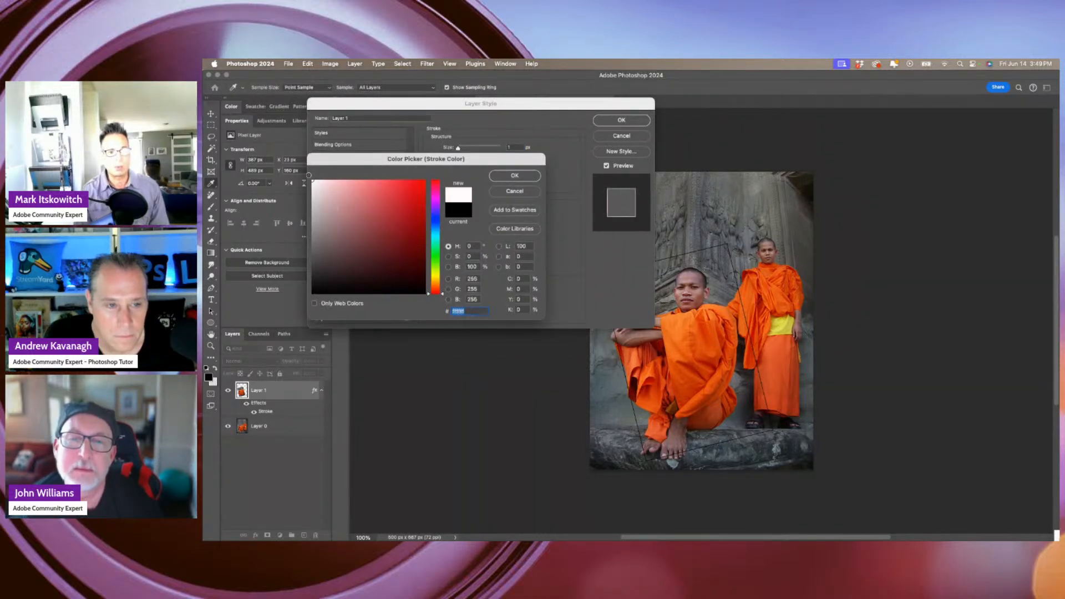
click(507, 174)
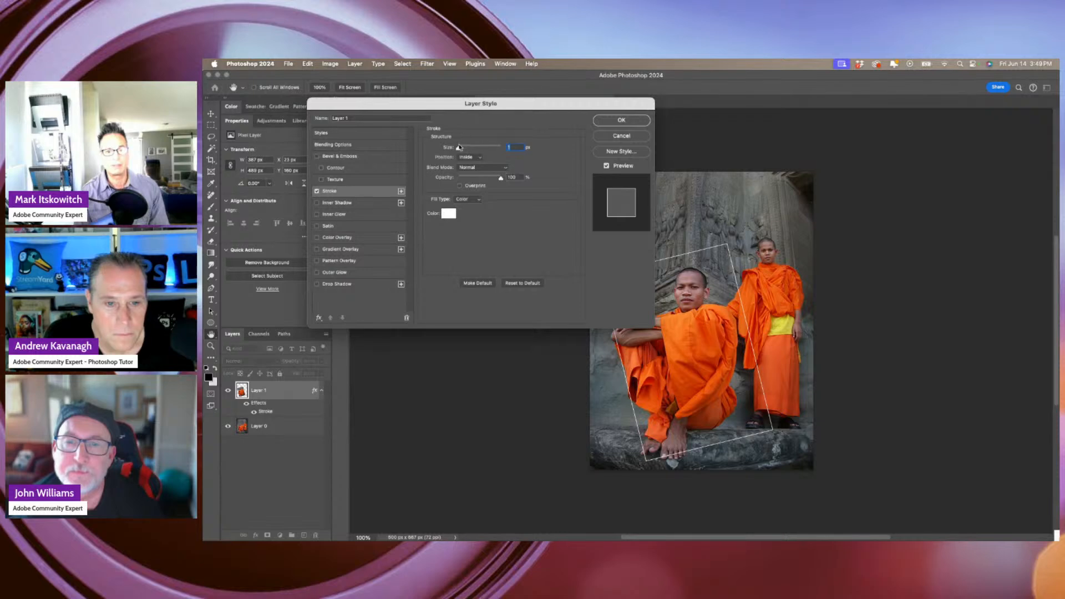
drag(460, 147, 463, 150)
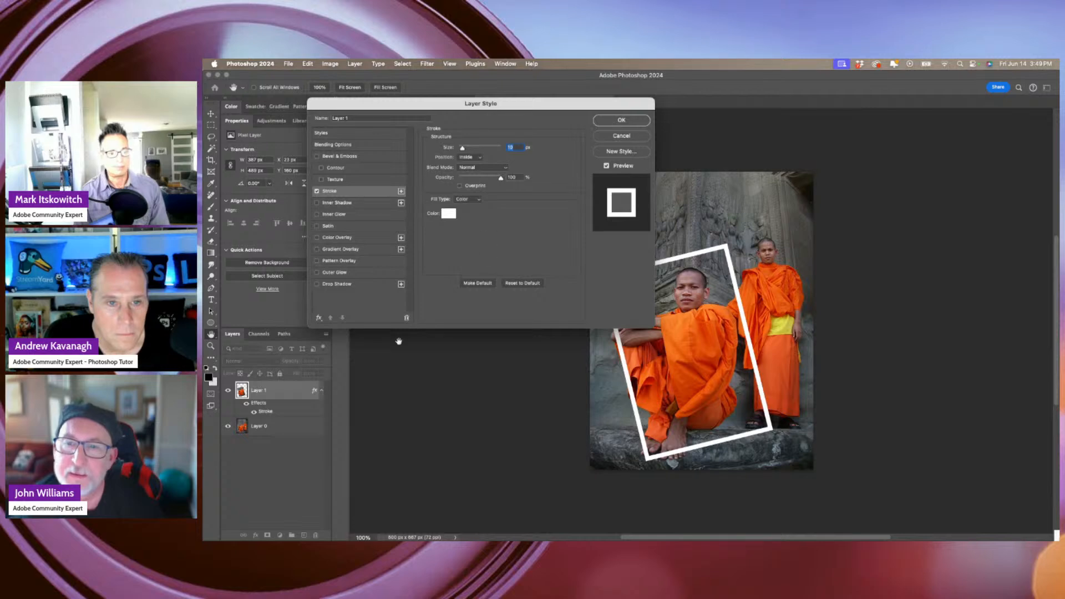
Add a tight drop shadow with Multiply blending and 75% opacity to the framed layer, and apply the layer style.
click(355, 287)
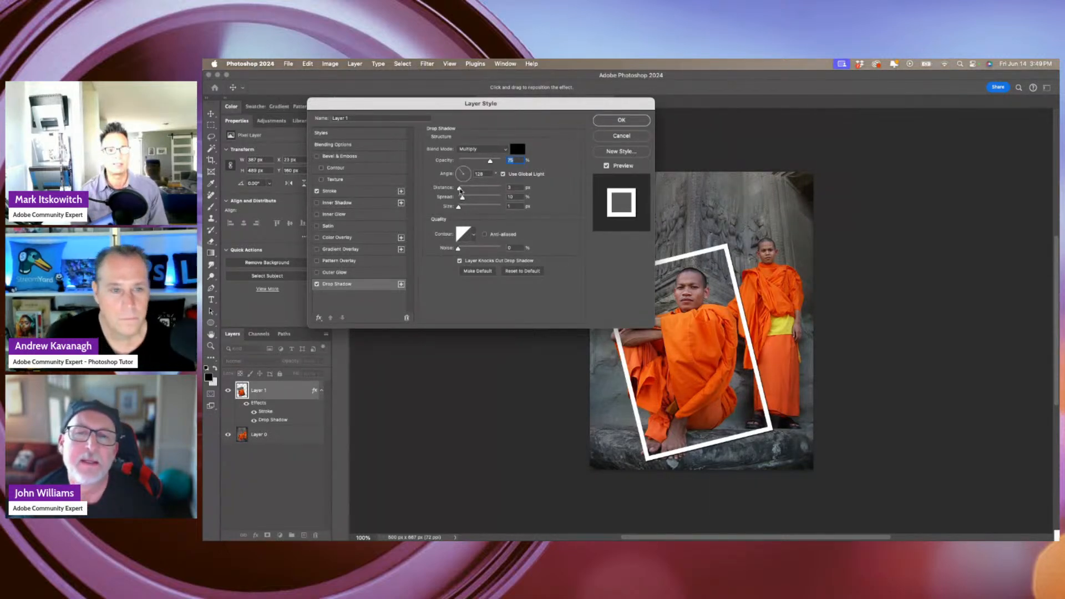
drag(460, 188, 473, 189)
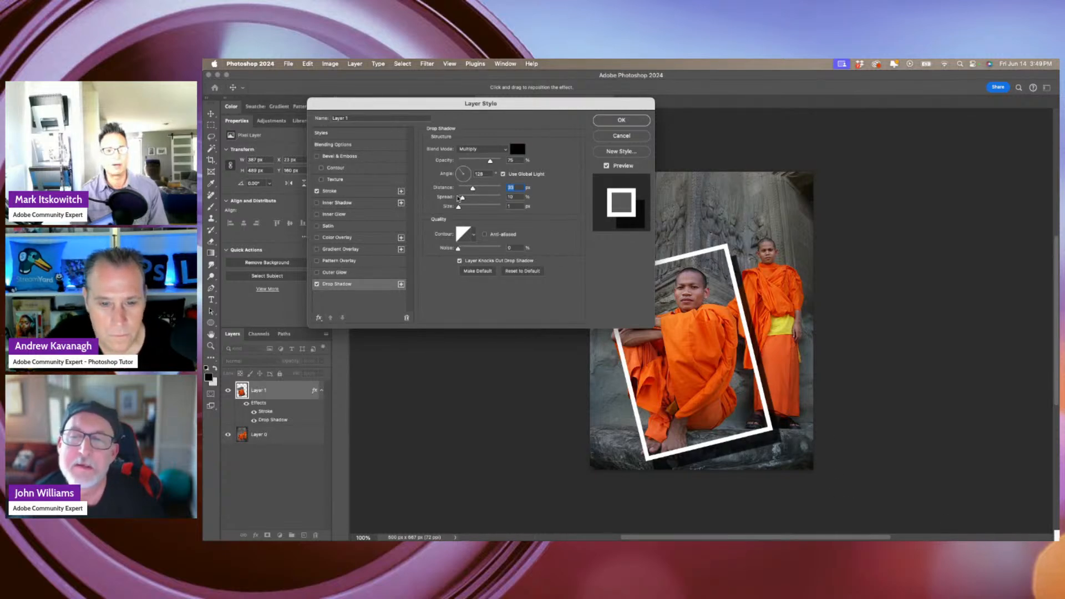
mouse_move(471, 190)
mouse_down()
mouse_move(462, 210)
mouse_move(461, 189)
mouse_up()
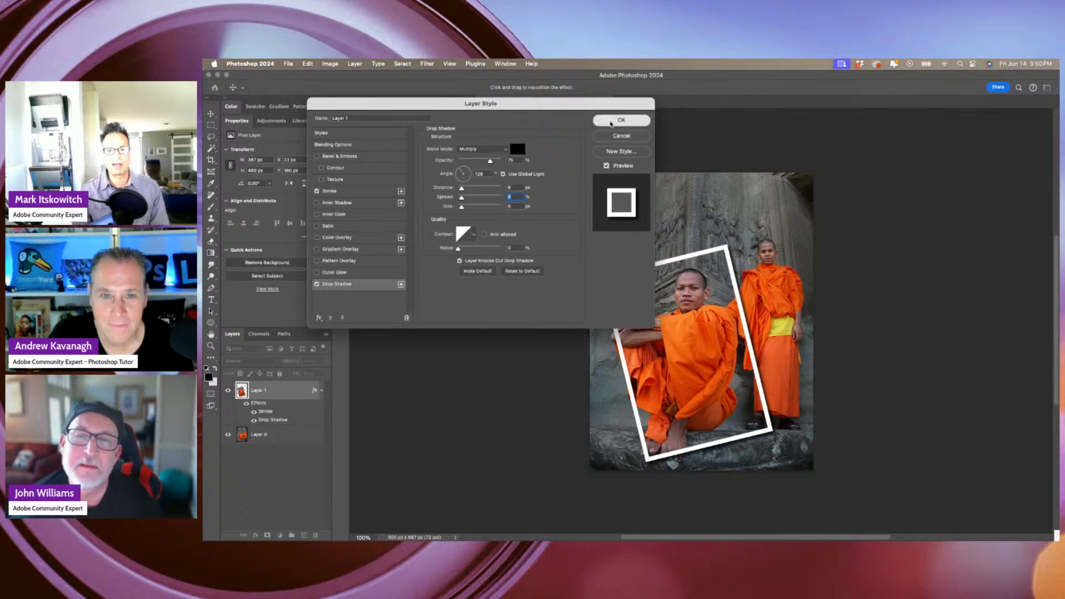
click(621, 120)
click(291, 437)
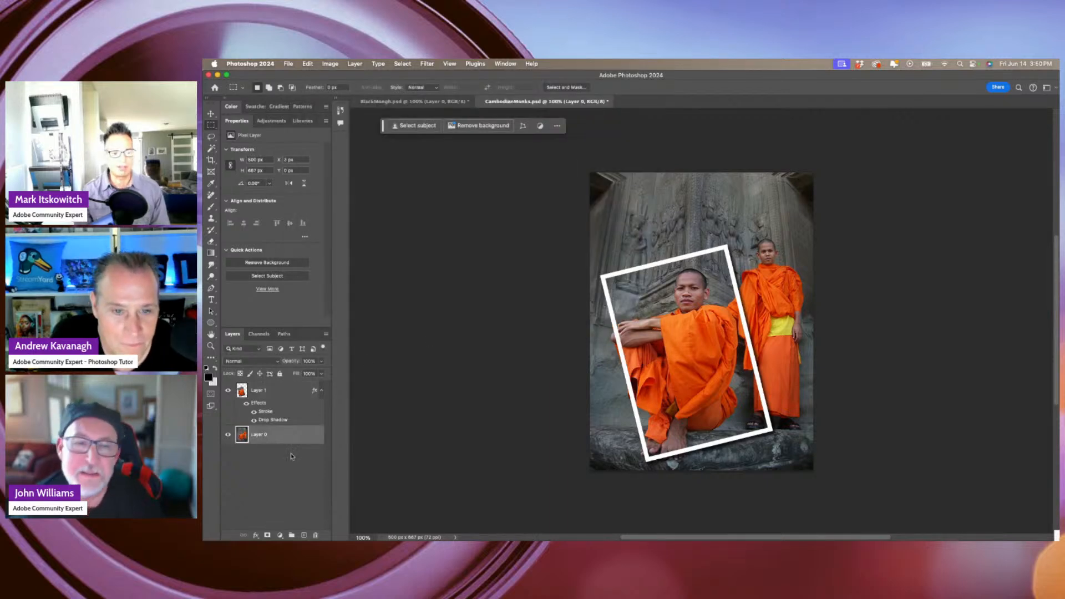
click(281, 536)
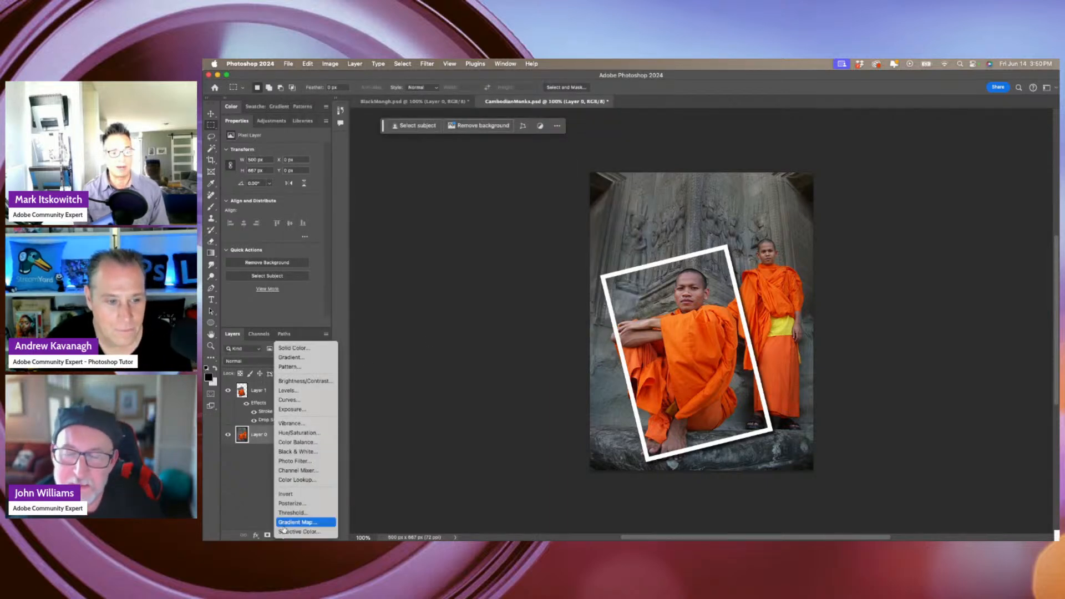
click(286, 383)
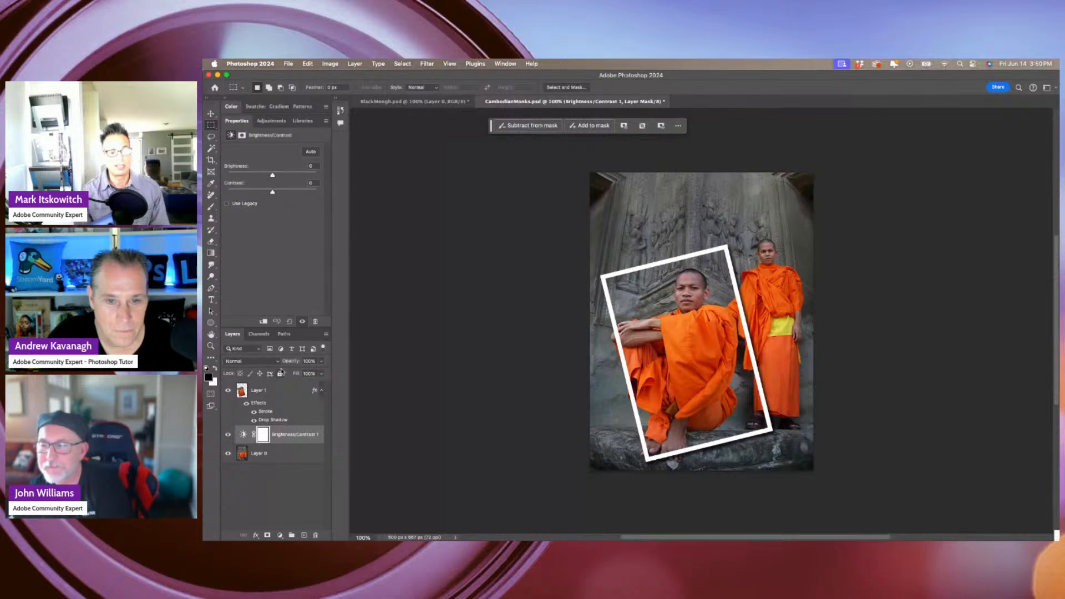
mouse_move(274, 175)
mouse_down()
mouse_move(260, 180)
mouse_move(304, 184)
mouse_move(275, 186)
mouse_up()
drag(301, 446, 315, 535)
Add a Hue/Saturation adjustment layer above the original photo with Colorize on, hue 0, saturation 47 and lightness +70.
click(279, 533)
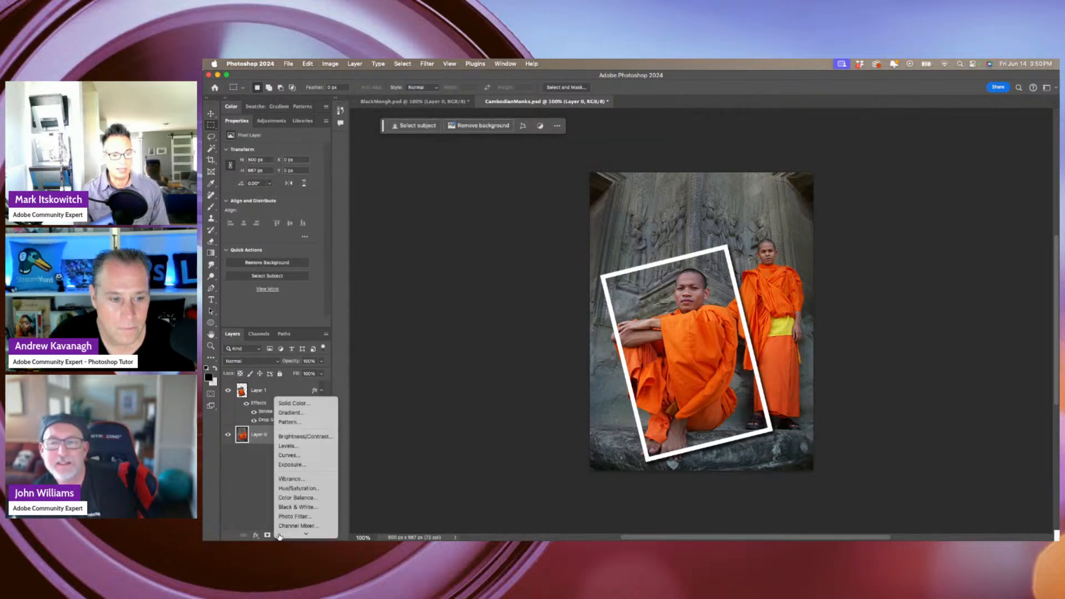
click(296, 480)
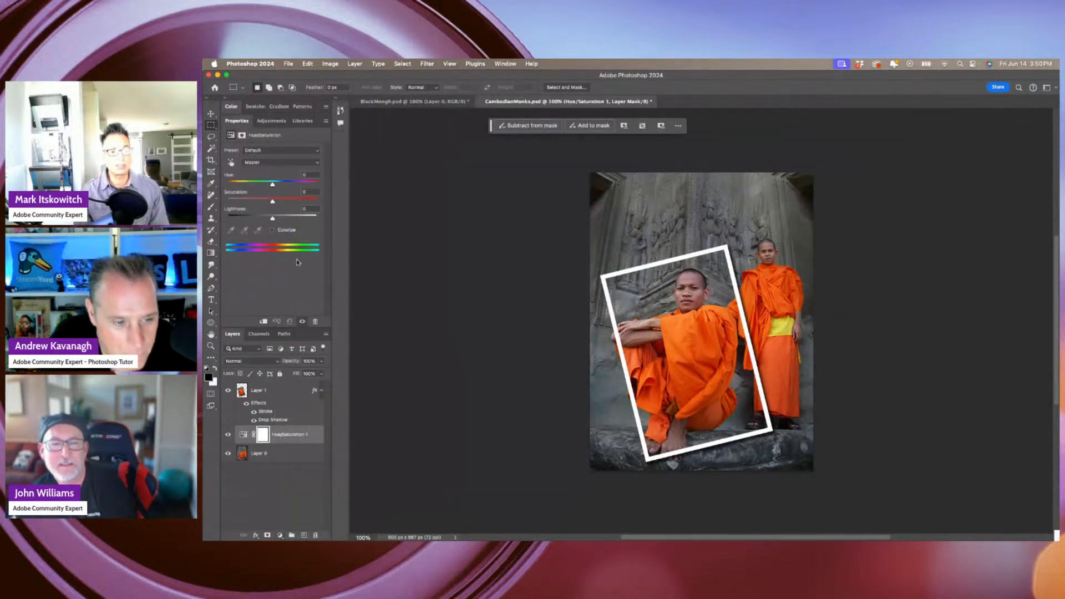
click(272, 230)
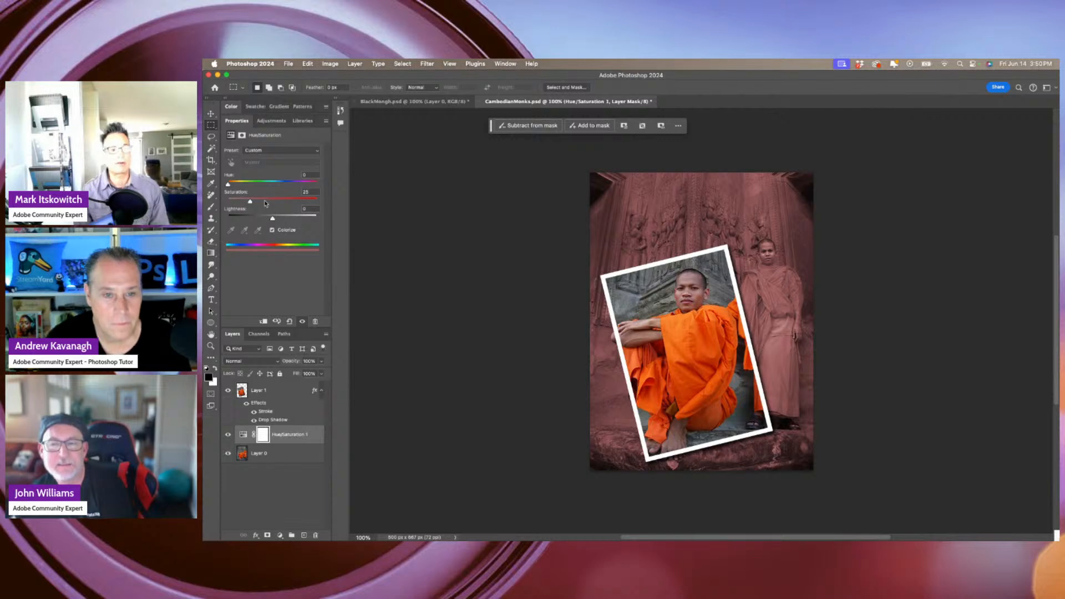
drag(251, 203, 299, 189)
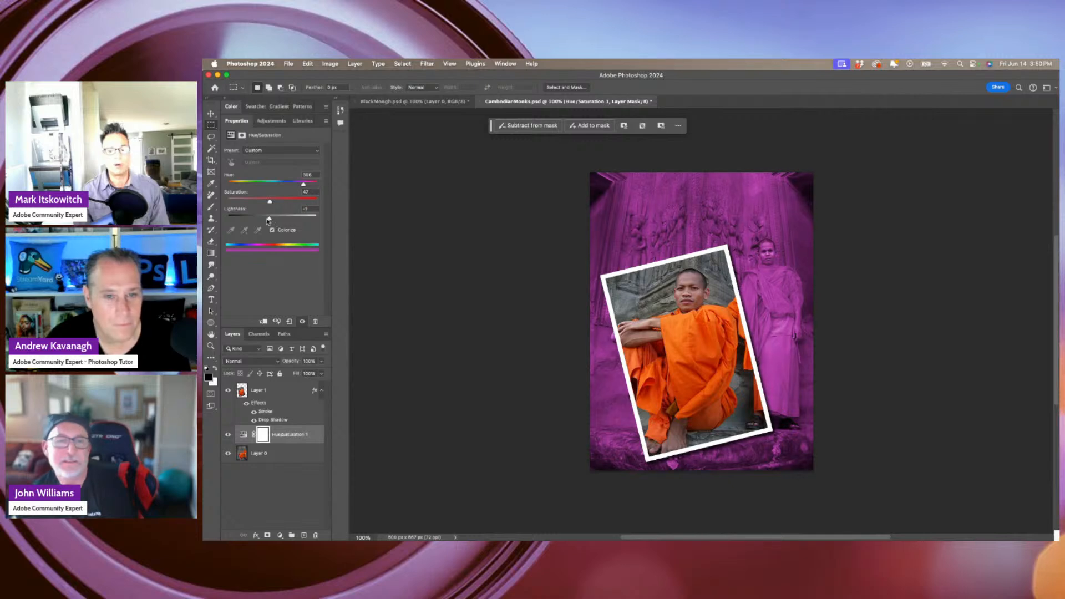
drag(274, 222, 306, 223)
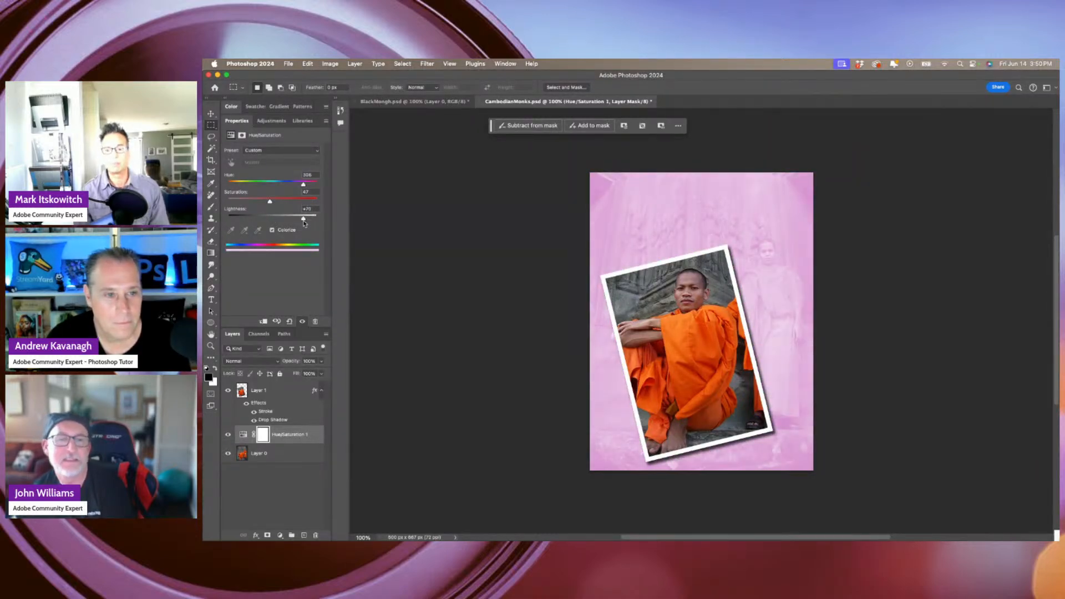
drag(303, 185, 229, 184)
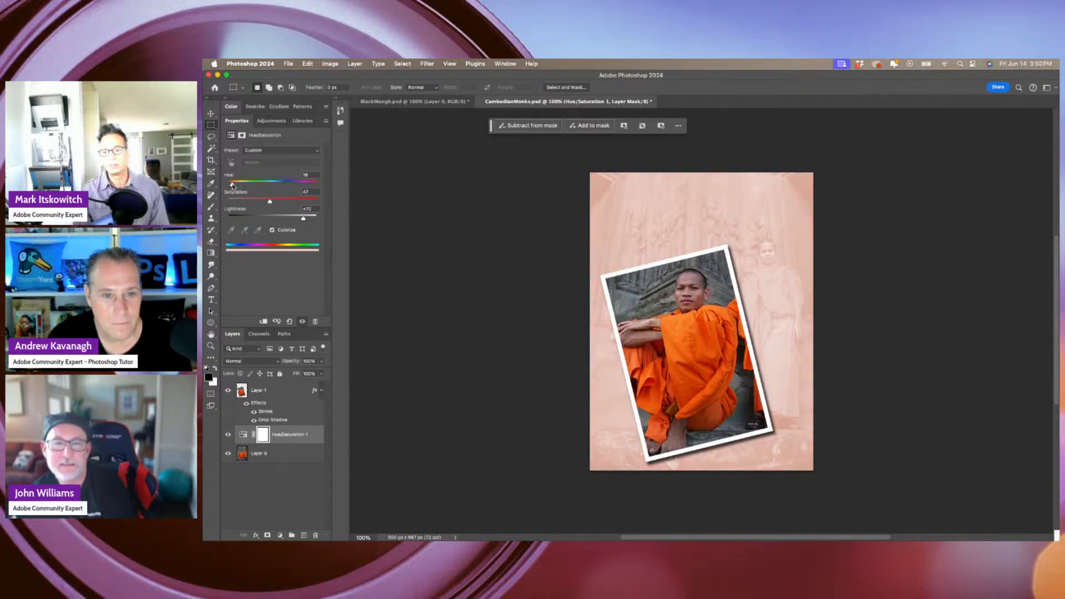
drag(228, 185, 227, 185)
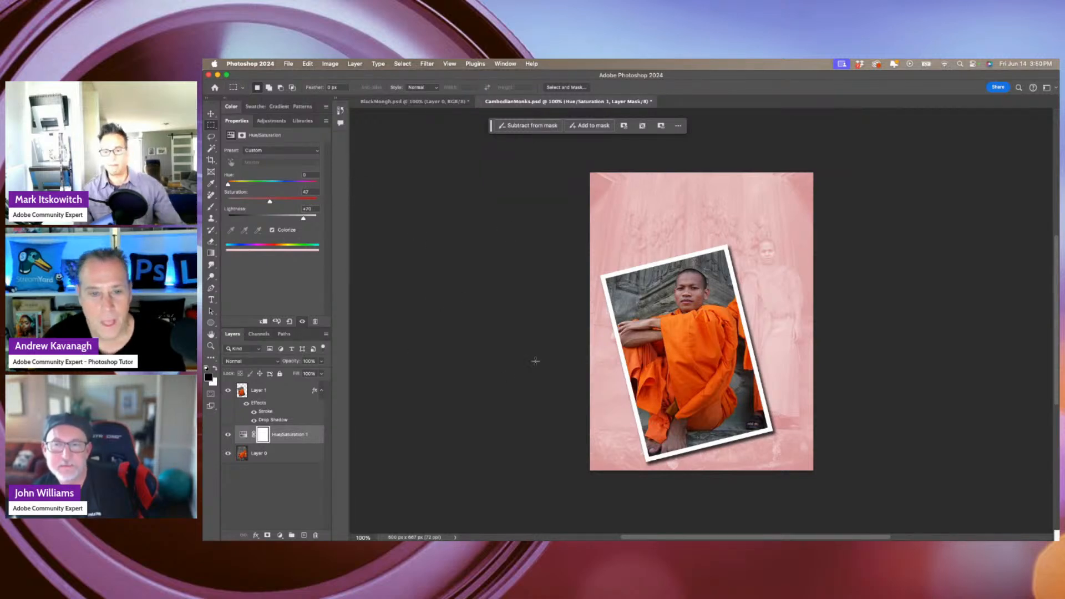
Cycle through the screen modes to view the composite and return to the standard view.
key(f)
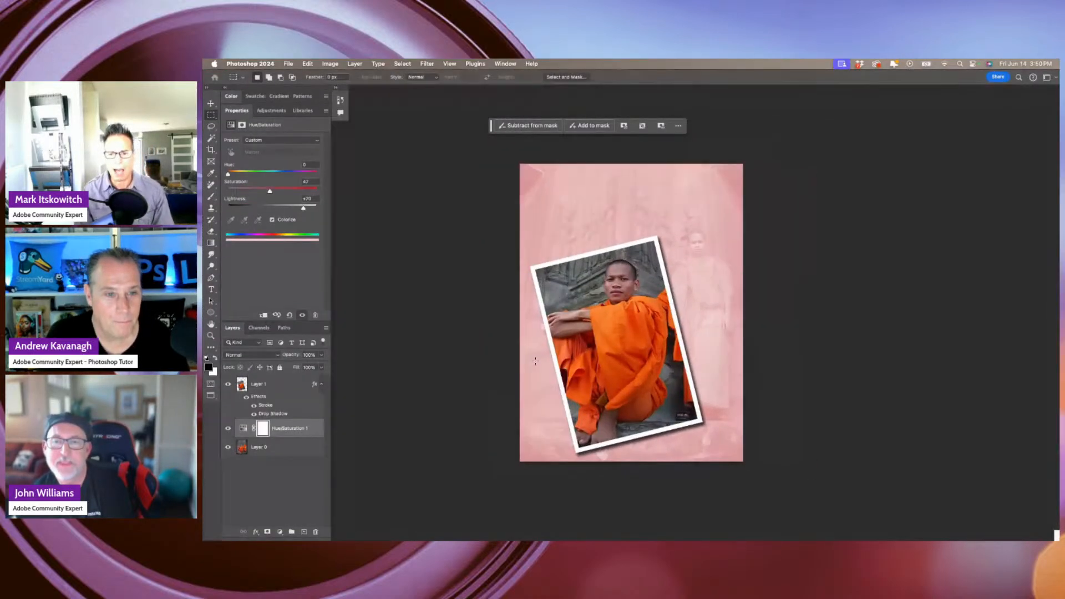
key(f)
key(f)
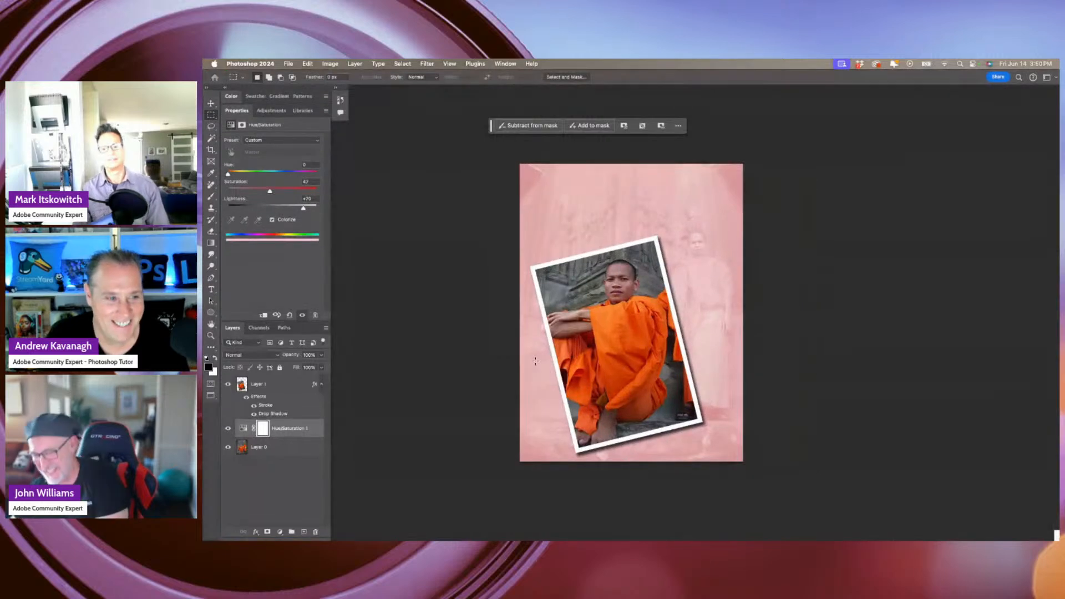
key(f)
key(f)
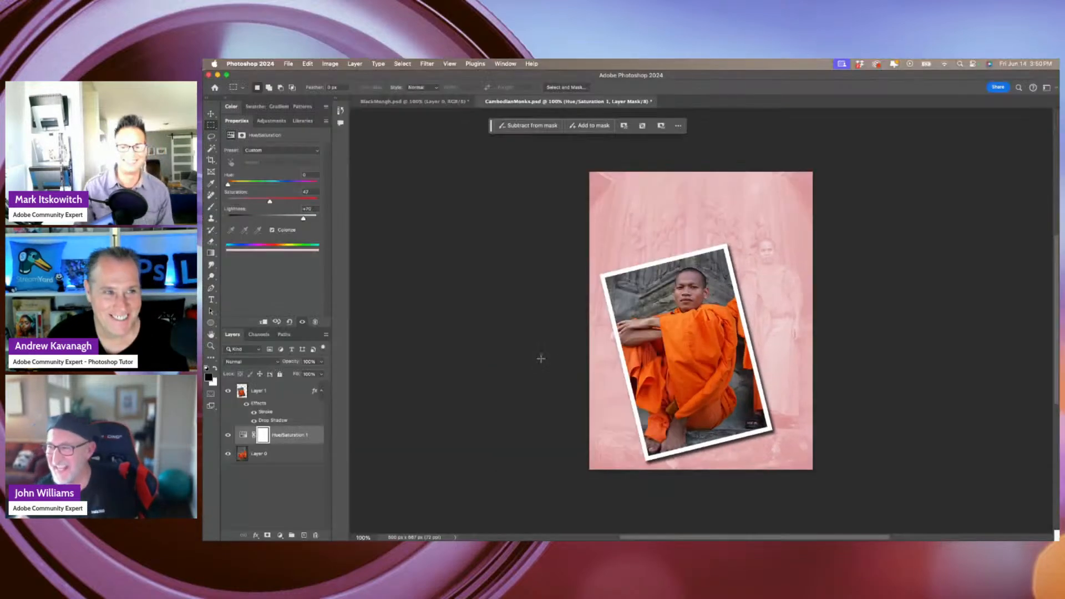
Apply a Motion Blur to the original photo layer at an angle of 31° and a distance of about 17 pixels.
click(279, 458)
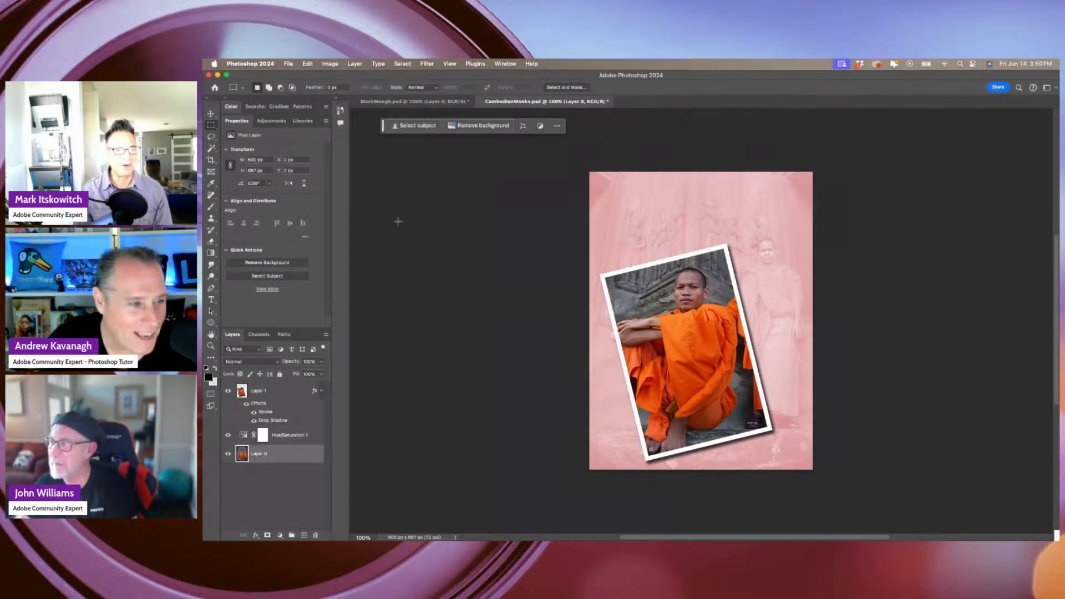
click(427, 64)
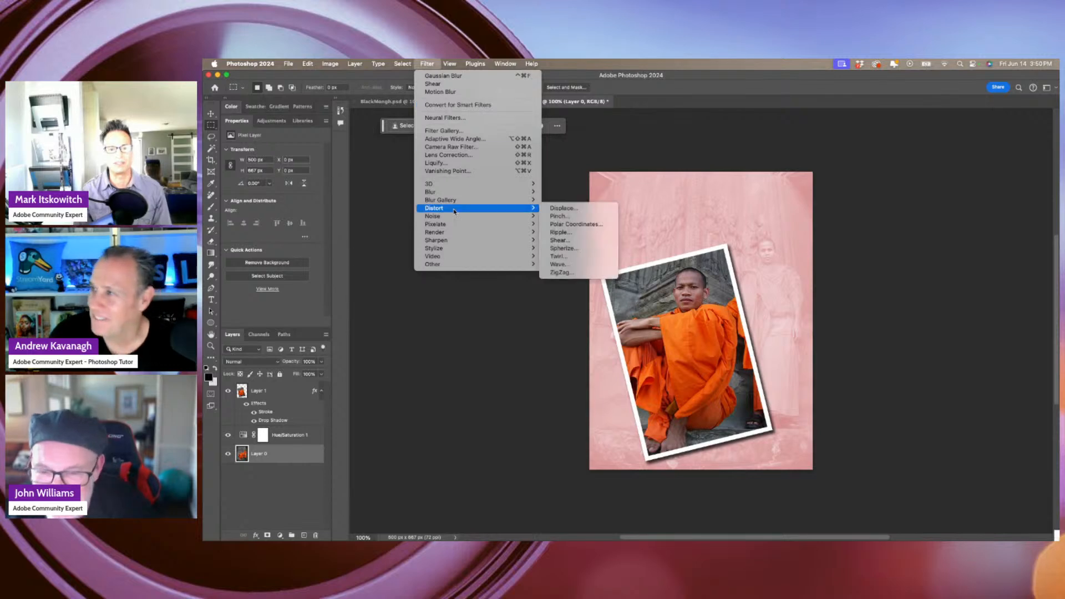
mouse_move(454, 194)
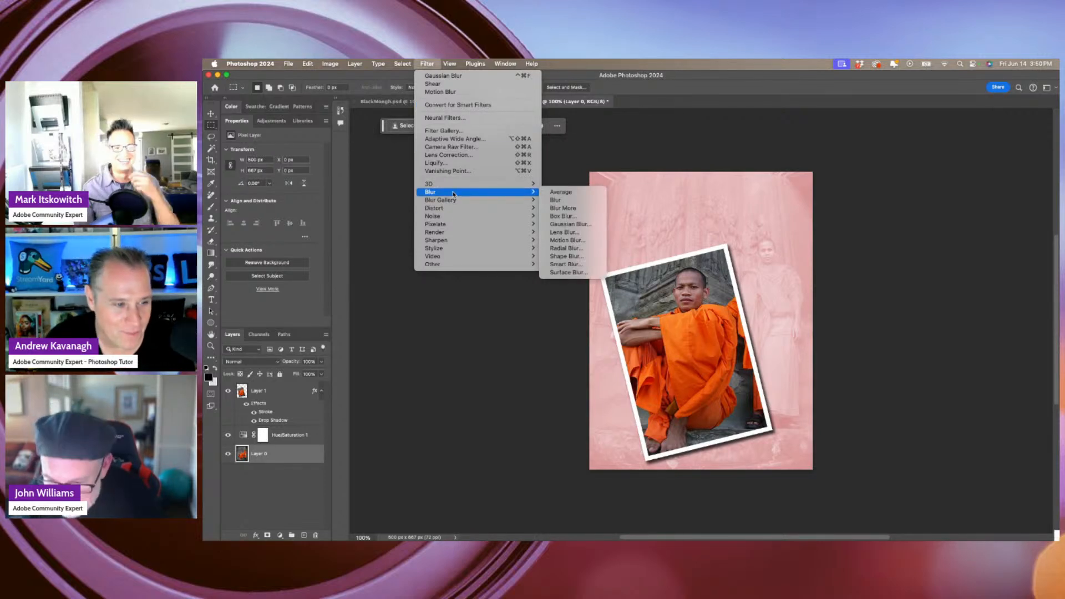
mouse_move(466, 245)
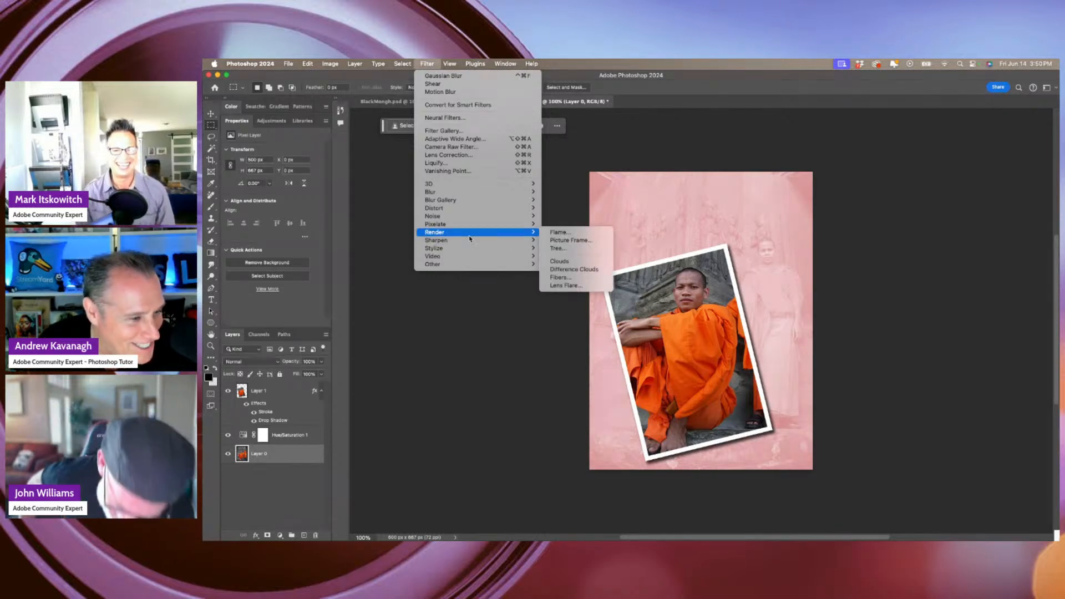
mouse_move(474, 212)
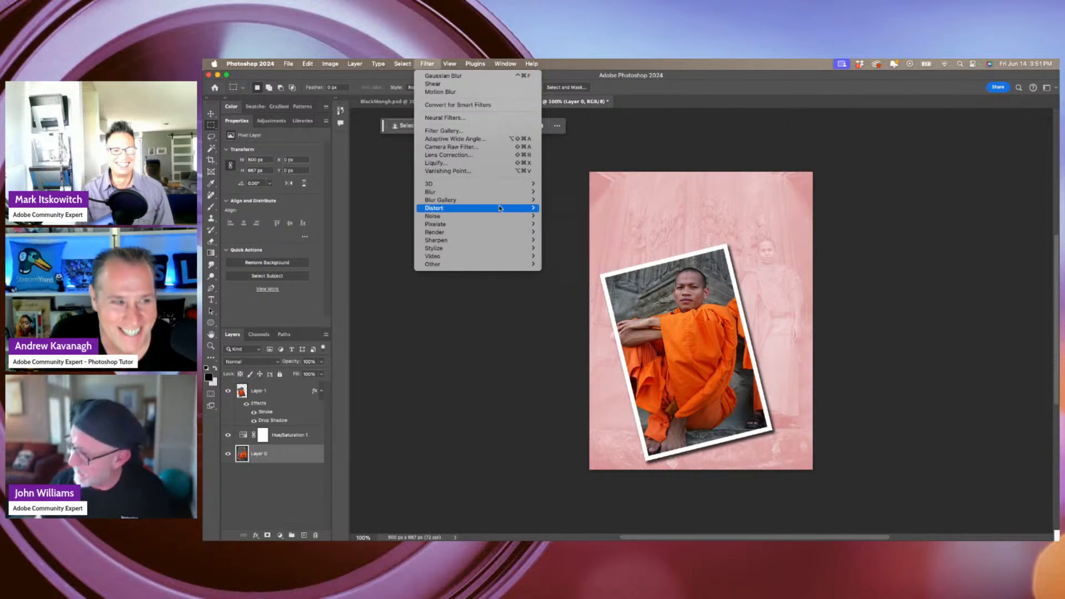
mouse_move(499, 192)
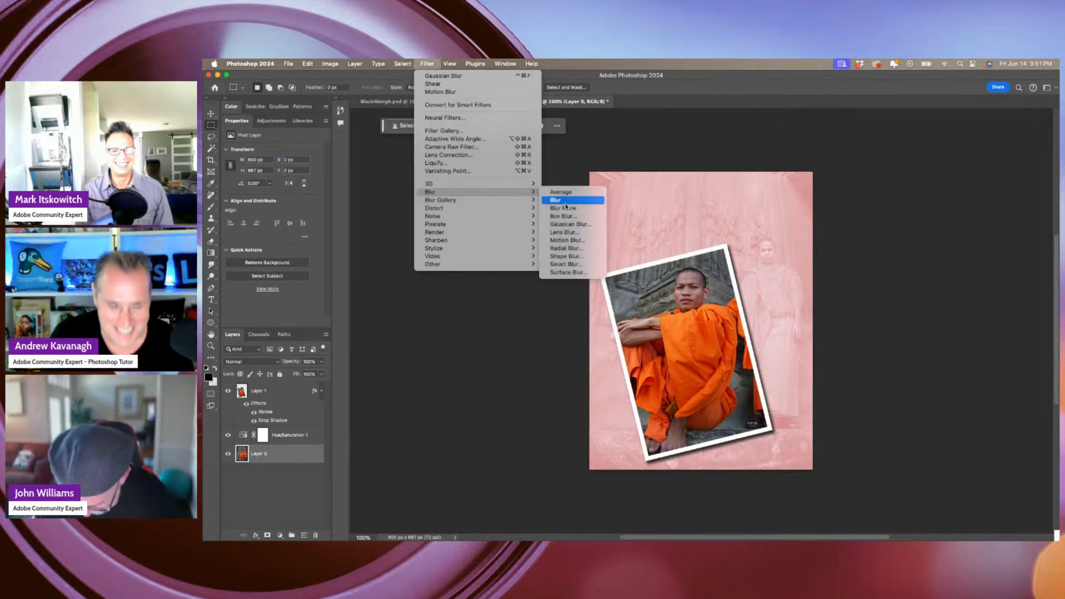
click(577, 240)
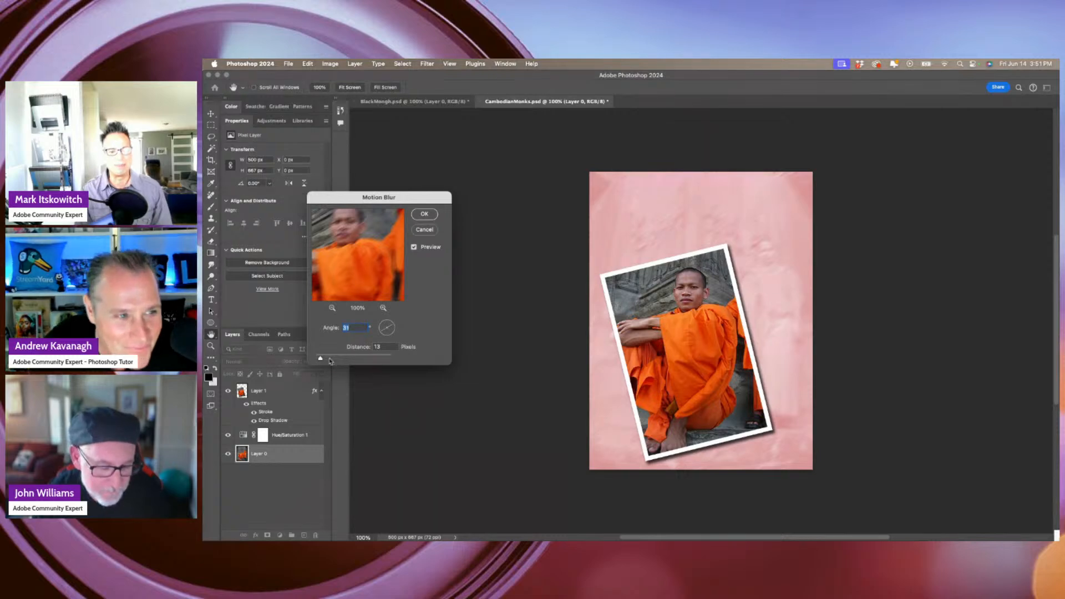
drag(320, 360, 327, 360)
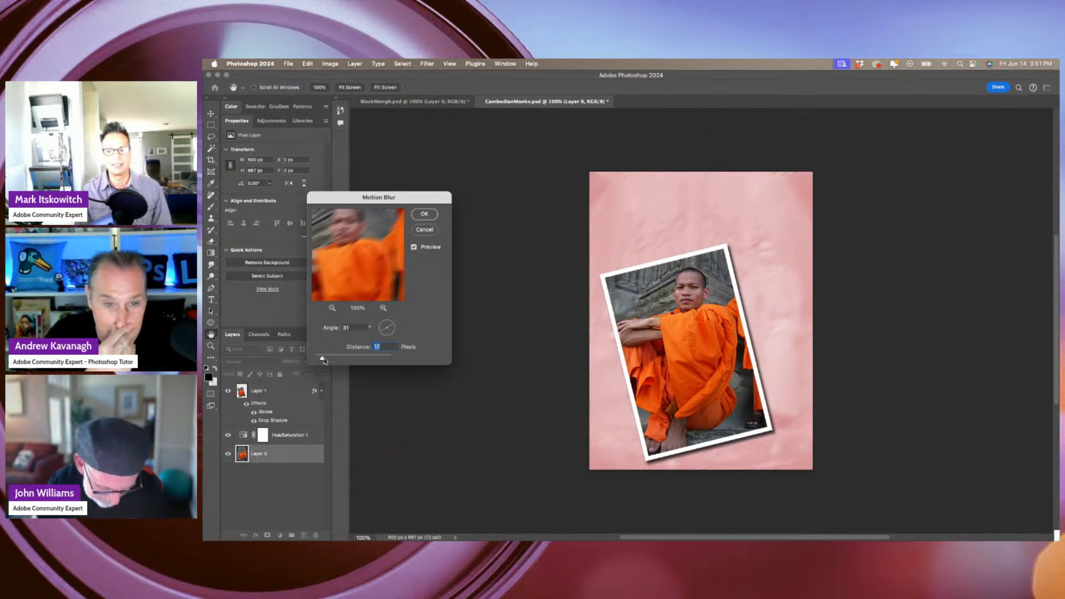
drag(324, 359, 379, 358)
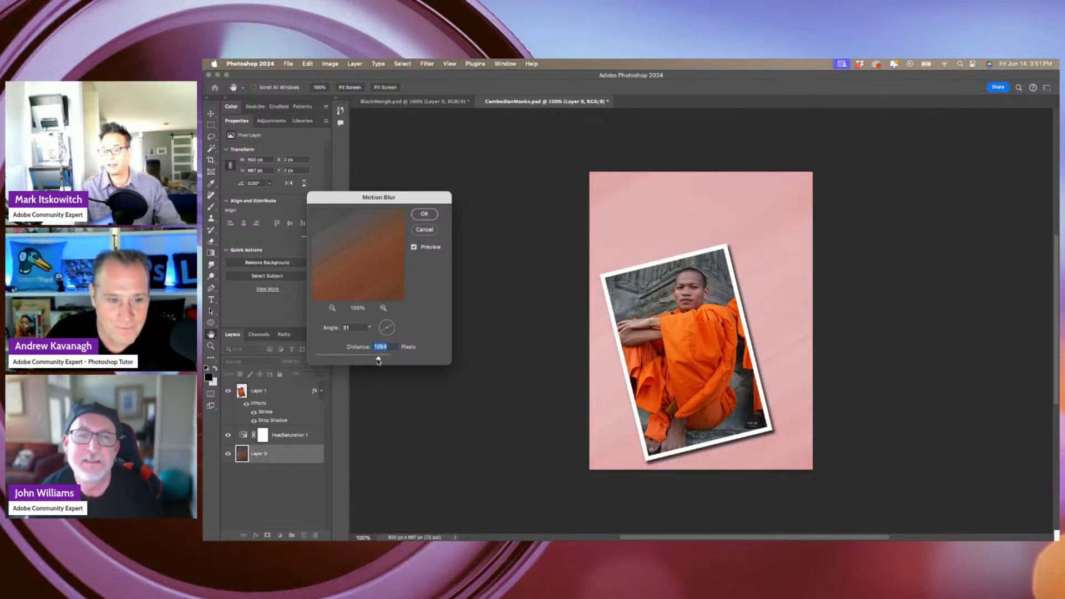
drag(378, 360, 323, 360)
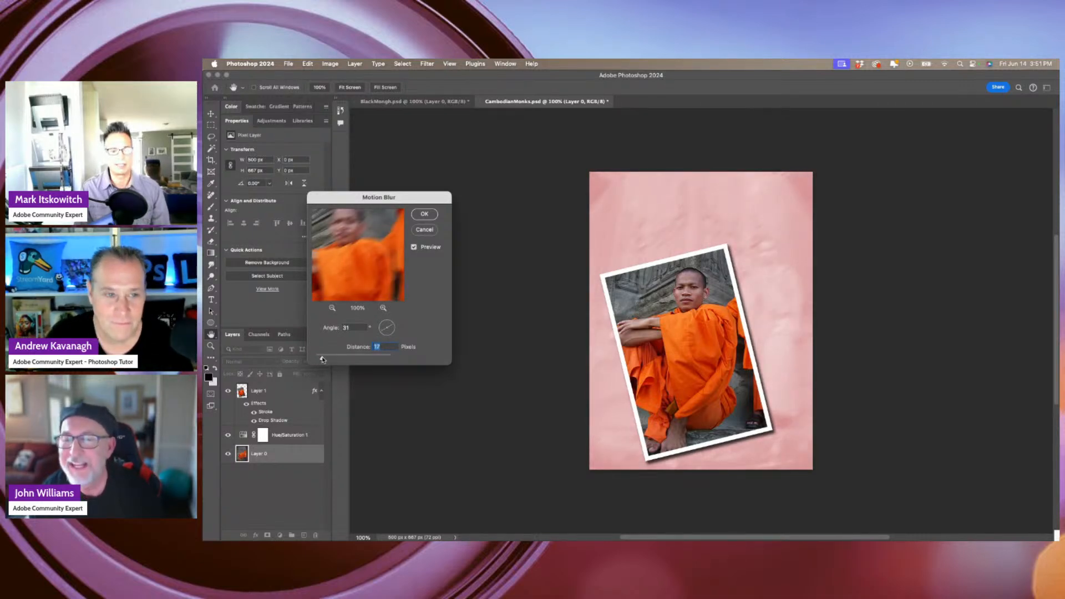
click(427, 214)
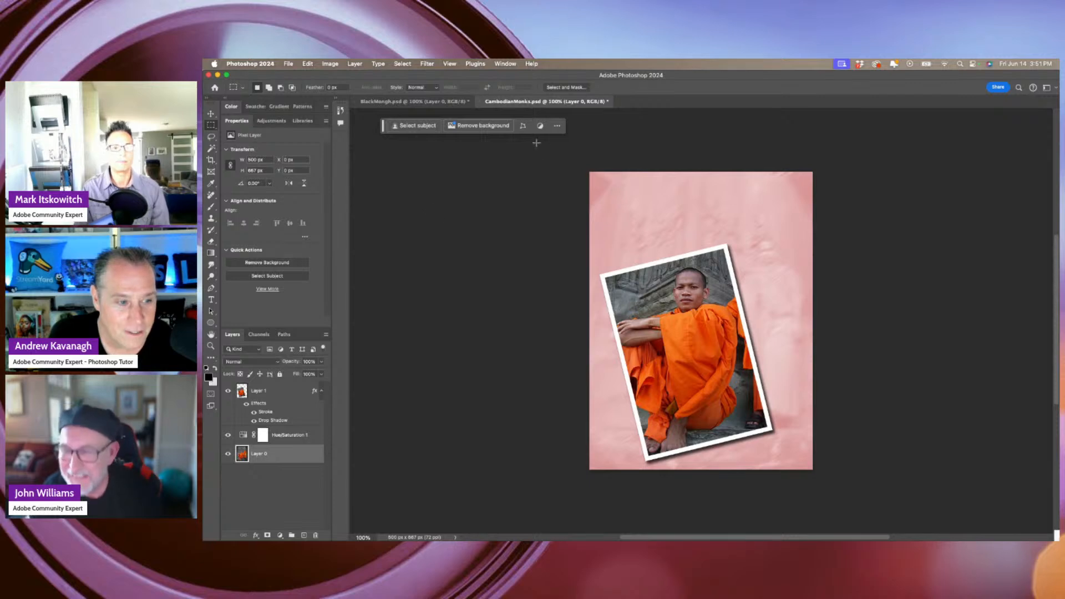
Close CambodianMonks.psd without saving its changes, and display an enlarged history list for the remaining photo.
click(481, 102)
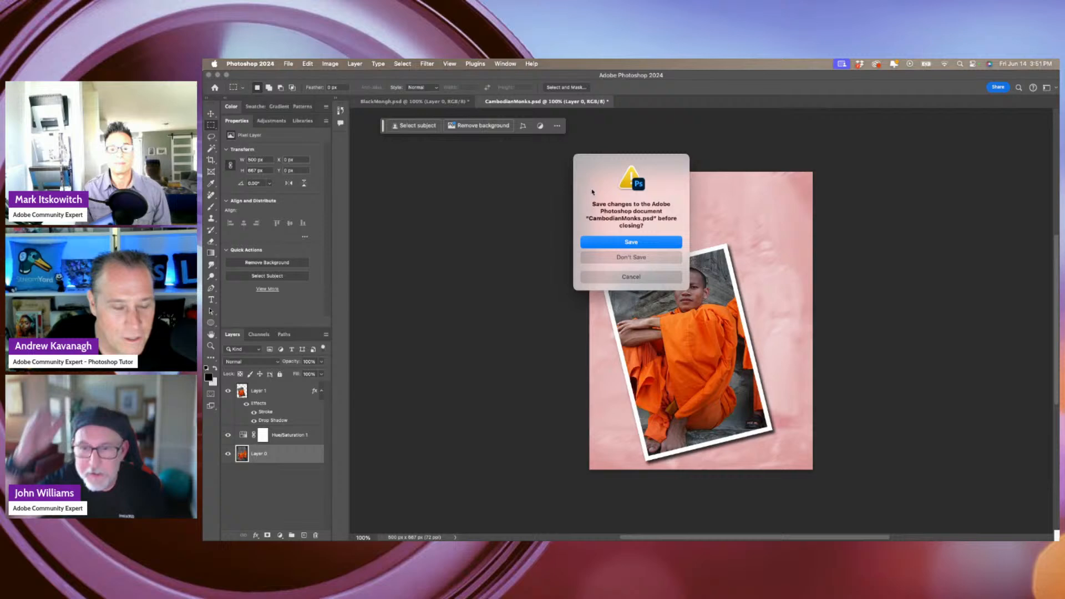
click(631, 257)
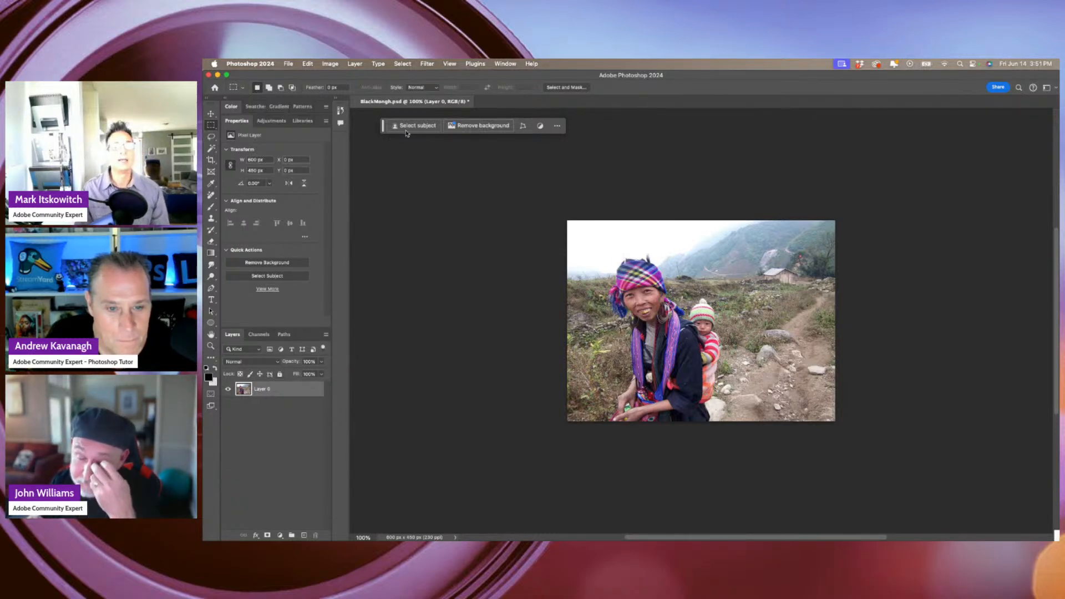
click(340, 110)
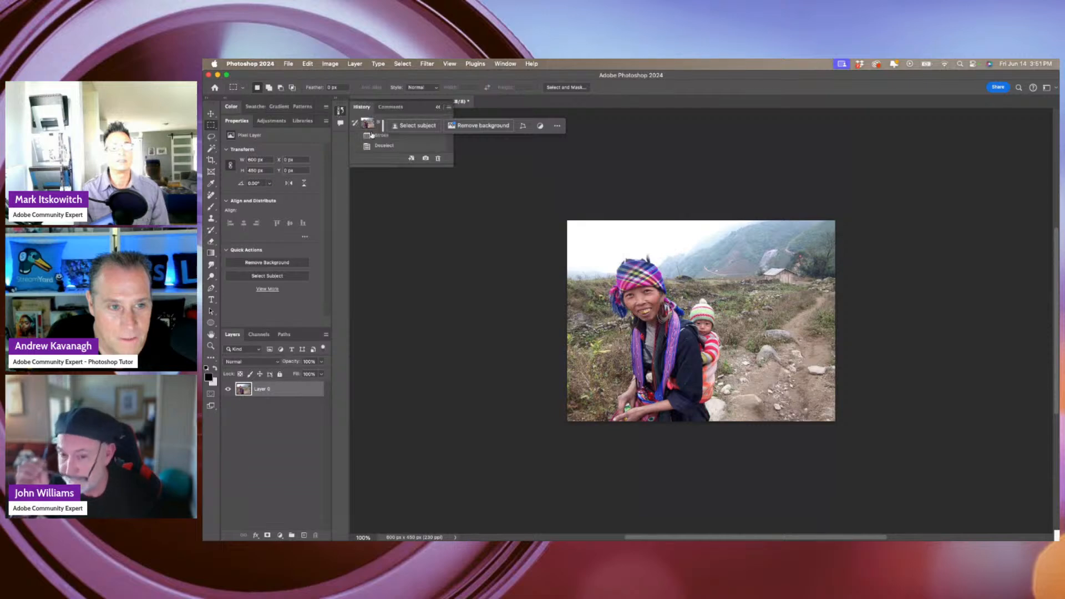
drag(431, 205, 438, 321)
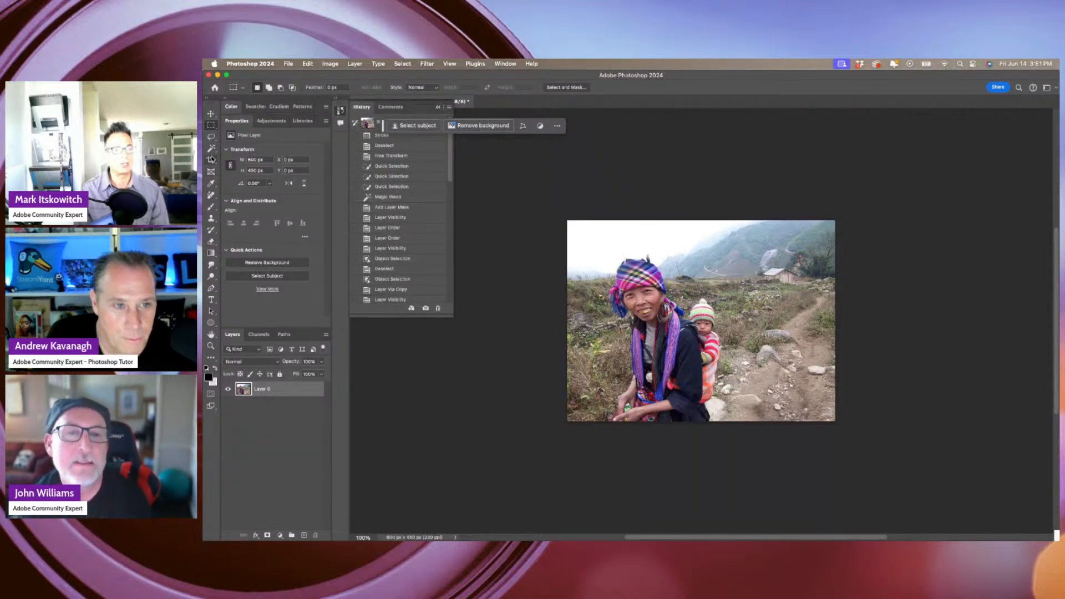
Deselect the layer, activate the Brush with a much smaller tip, then try a soft dab on the sky and undo it.
click(269, 464)
click(211, 207)
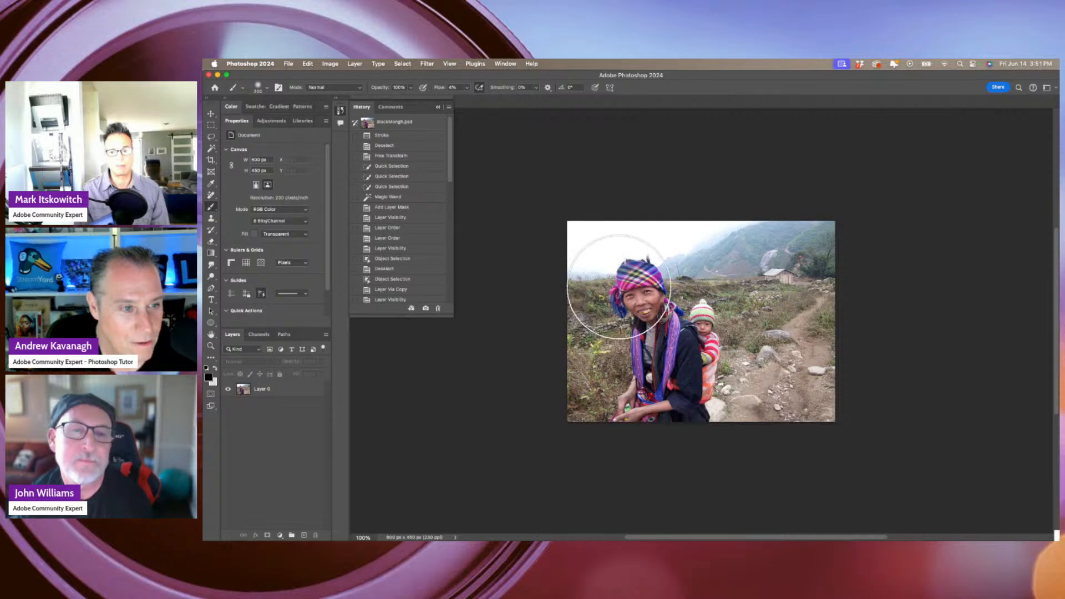
key(bracketleft)
key(bracketleft)
key(bracketleft)
key(bracketleft)
key(bracketleft)
key(bracketleft)
key(bracketleft)
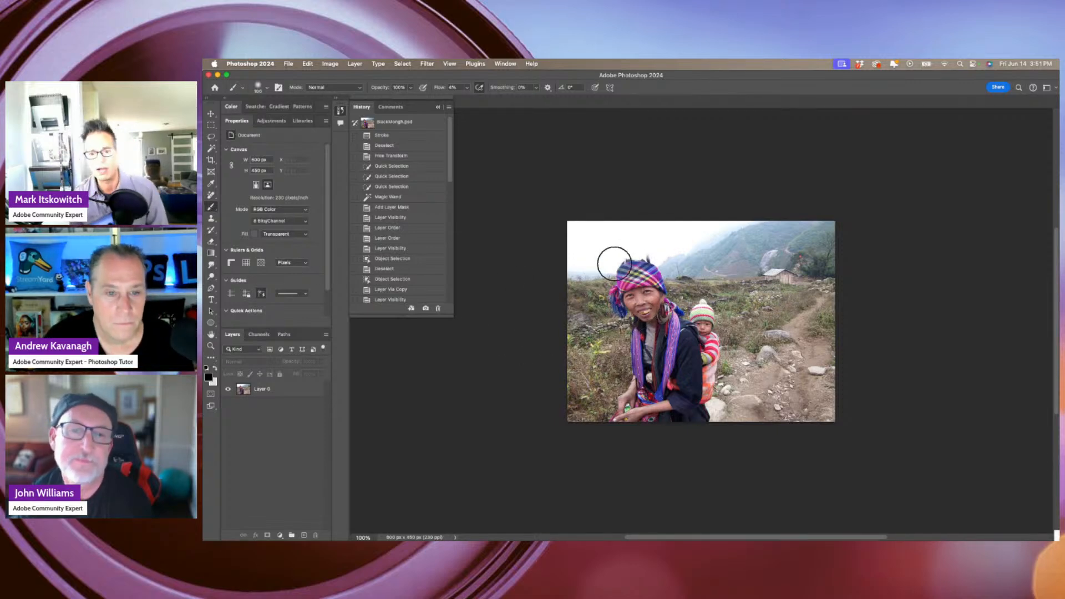
click(609, 254)
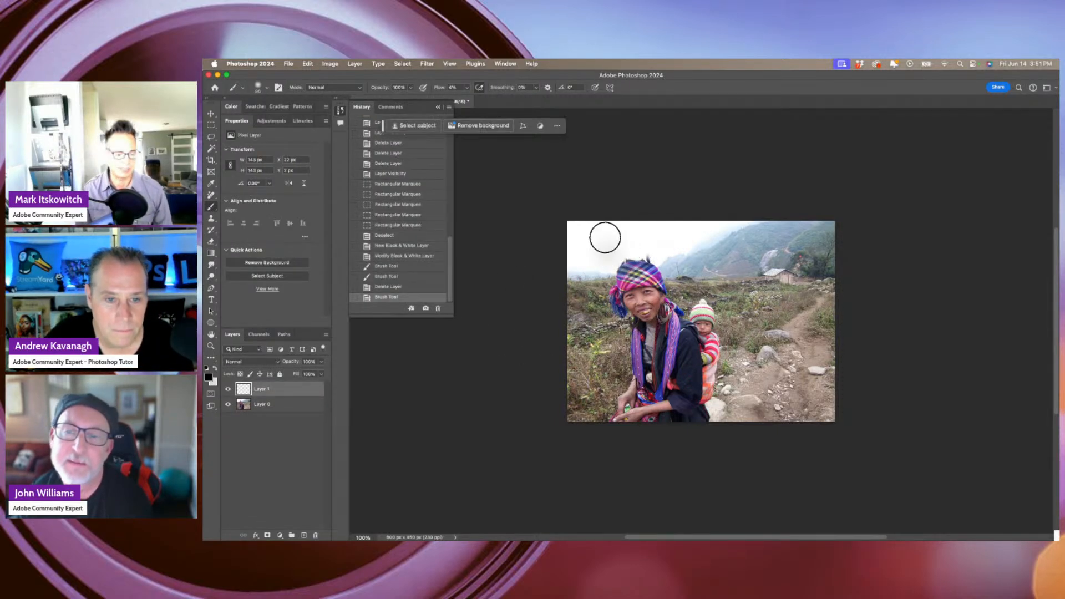
key(super+z)
Set the brush flow to 100% and choose the Hard Round brush tip.
drag(440, 89, 498, 94)
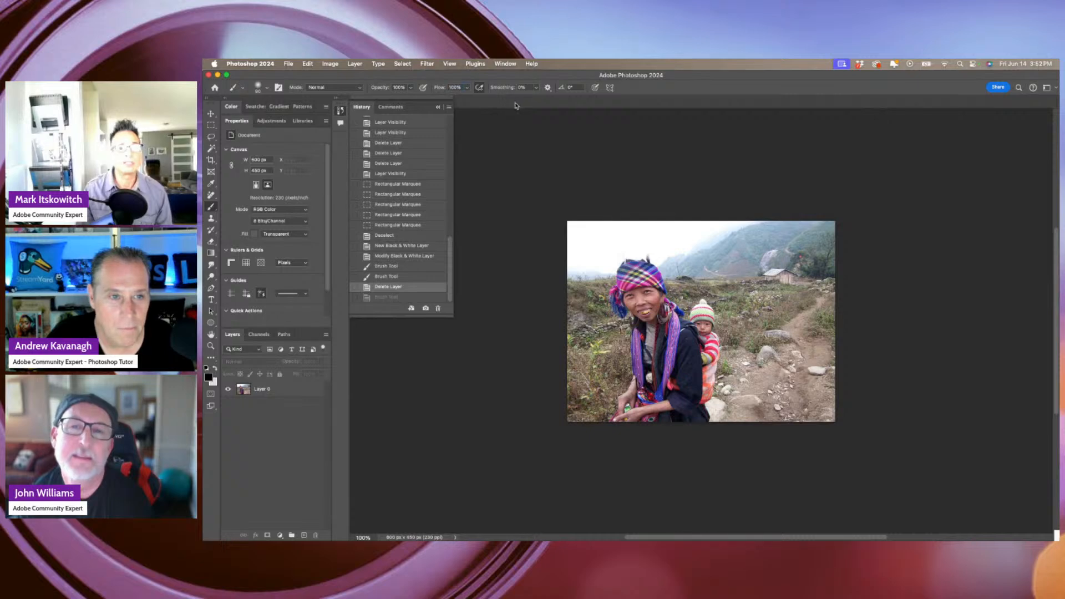
click(259, 87)
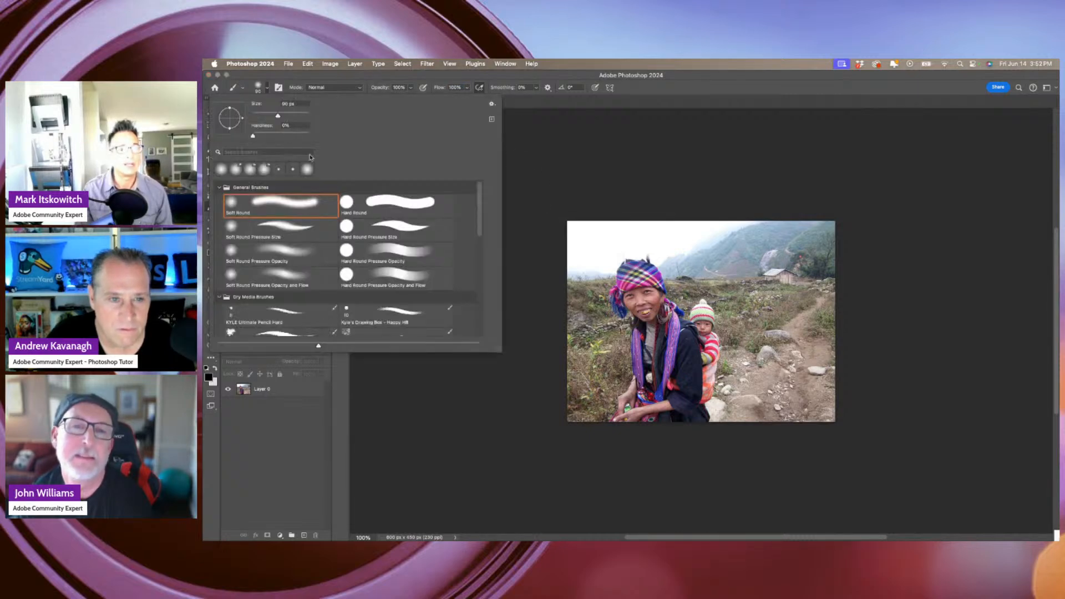
click(352, 206)
Paint seven separate black dots across the woman-and-baby photo with the hard round brush.
click(613, 268)
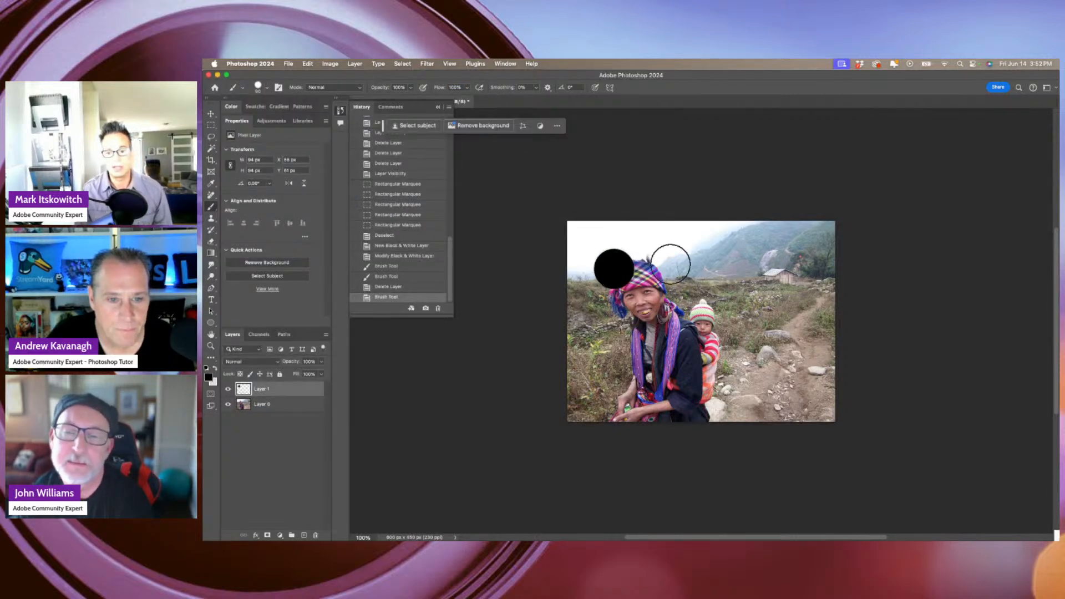
click(683, 259)
click(764, 257)
click(787, 343)
click(690, 348)
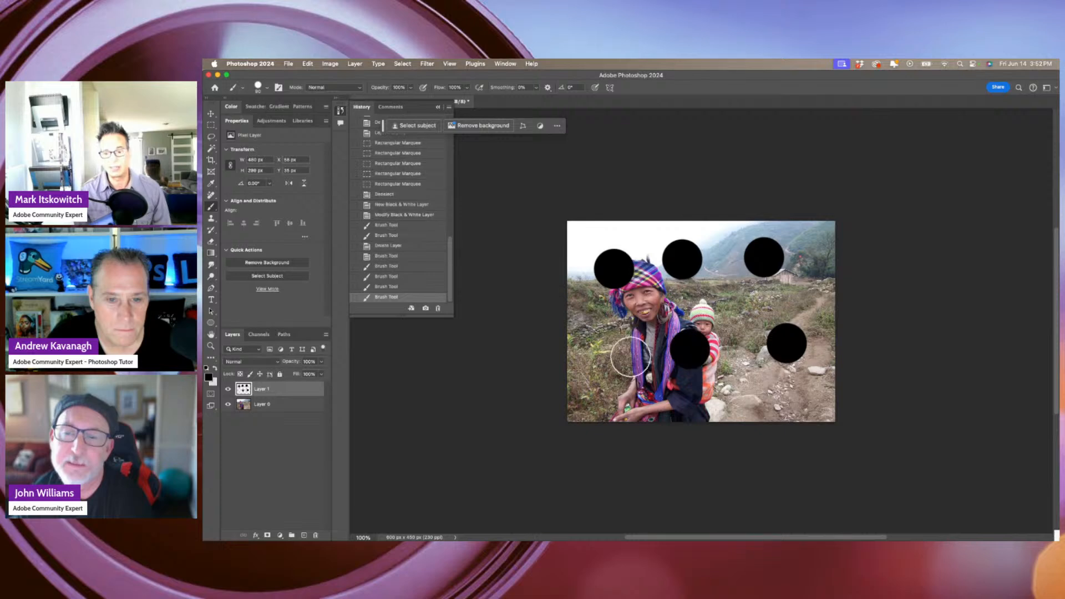
click(611, 360)
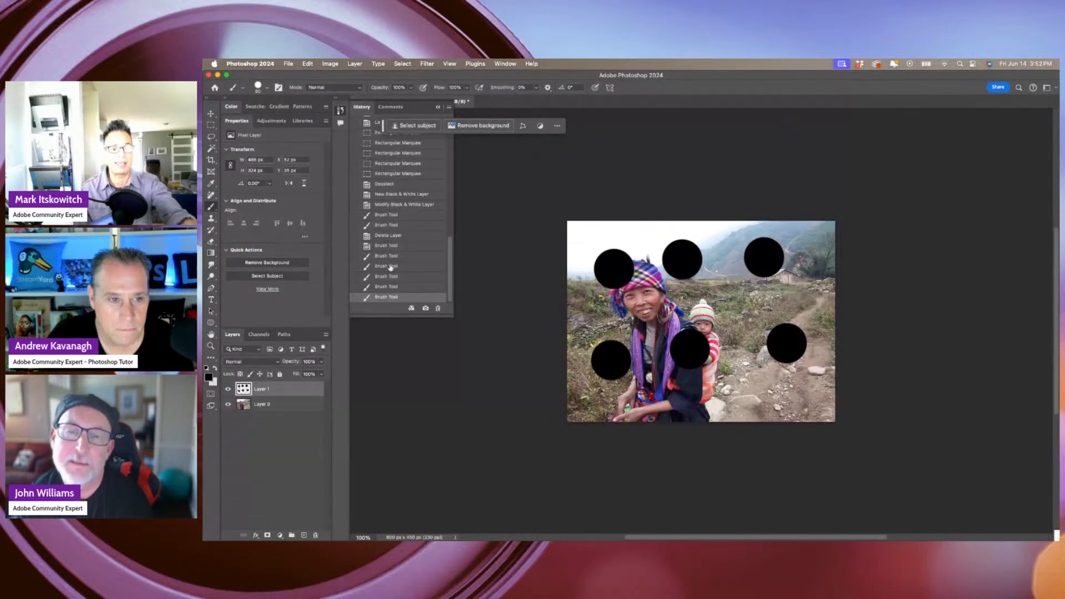
click(746, 398)
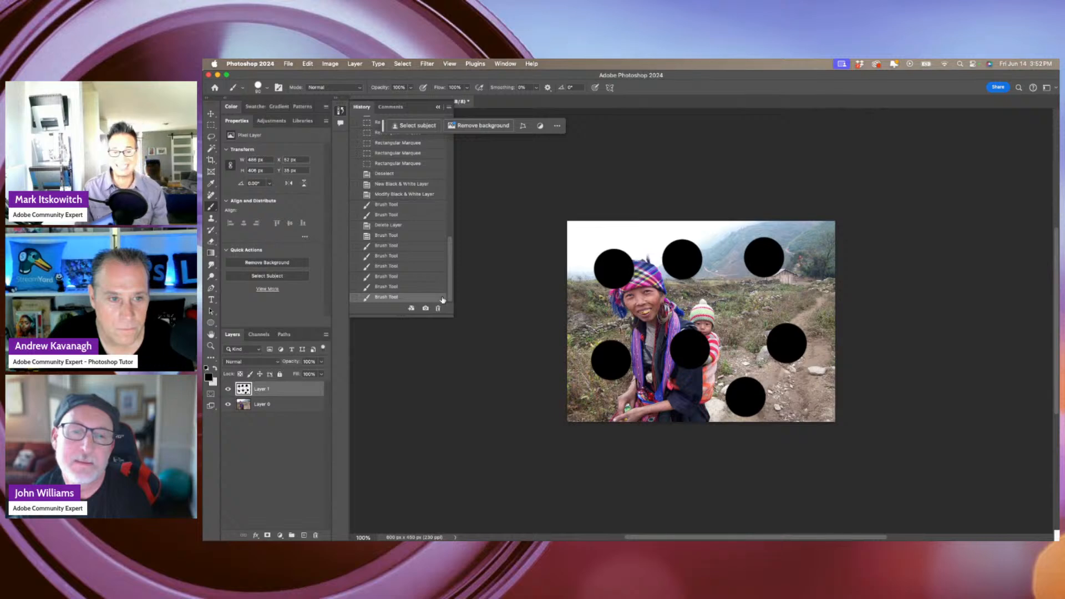
Undo the last six brush dots, keeping only the first one beside the woman's headscarf.
key(super+z)
key(super+z)
key(super+z)
key(super+z)
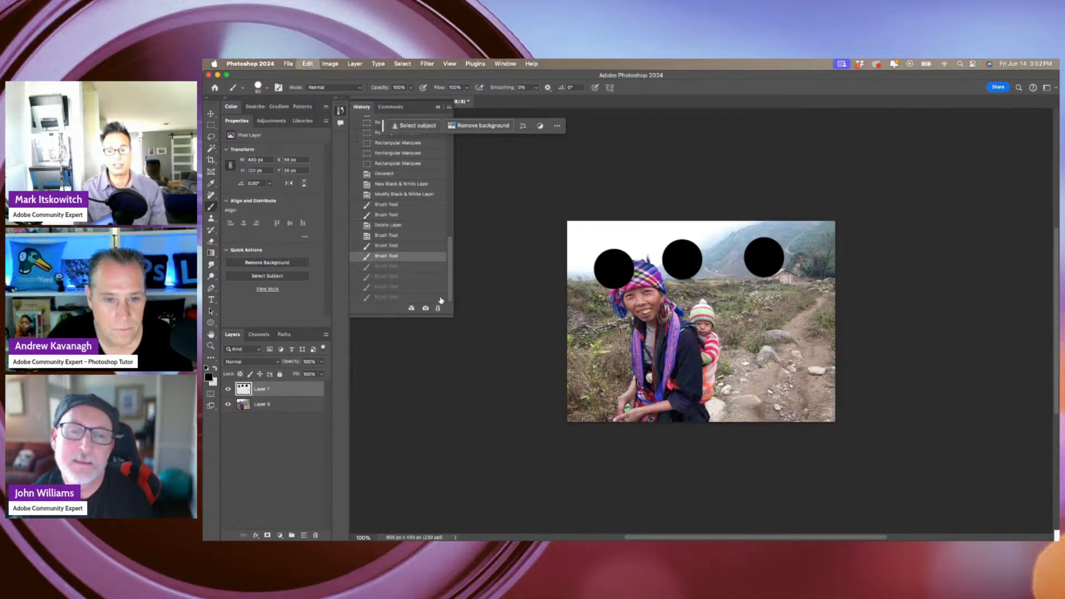
key(super+z)
key(super+z)
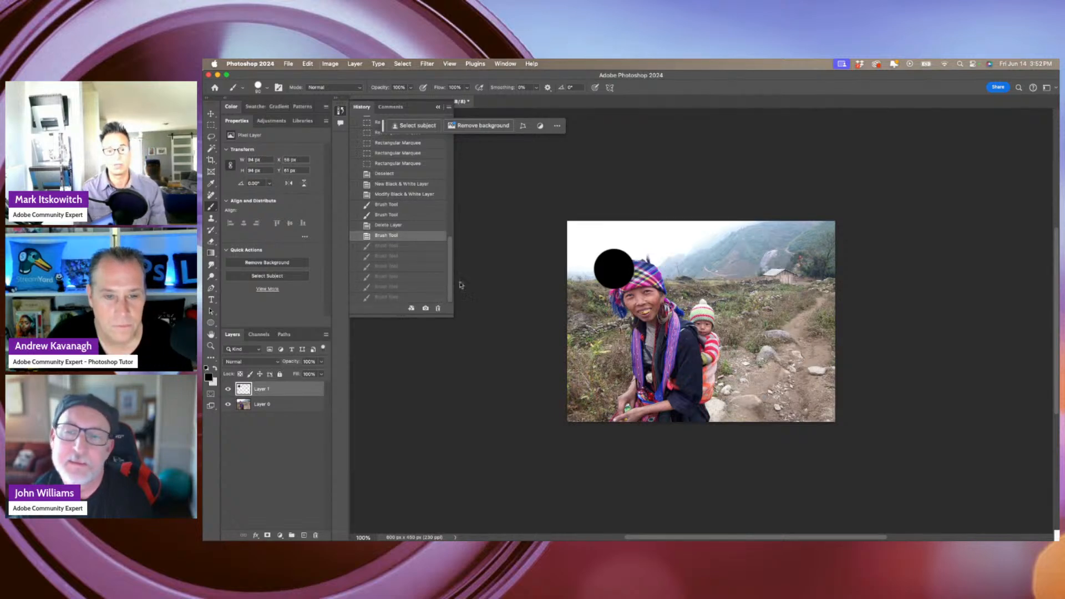
Cover much of the photo with many overlapping black dots and strokes to fill the history list.
click(689, 266)
click(782, 281)
click(794, 381)
click(702, 369)
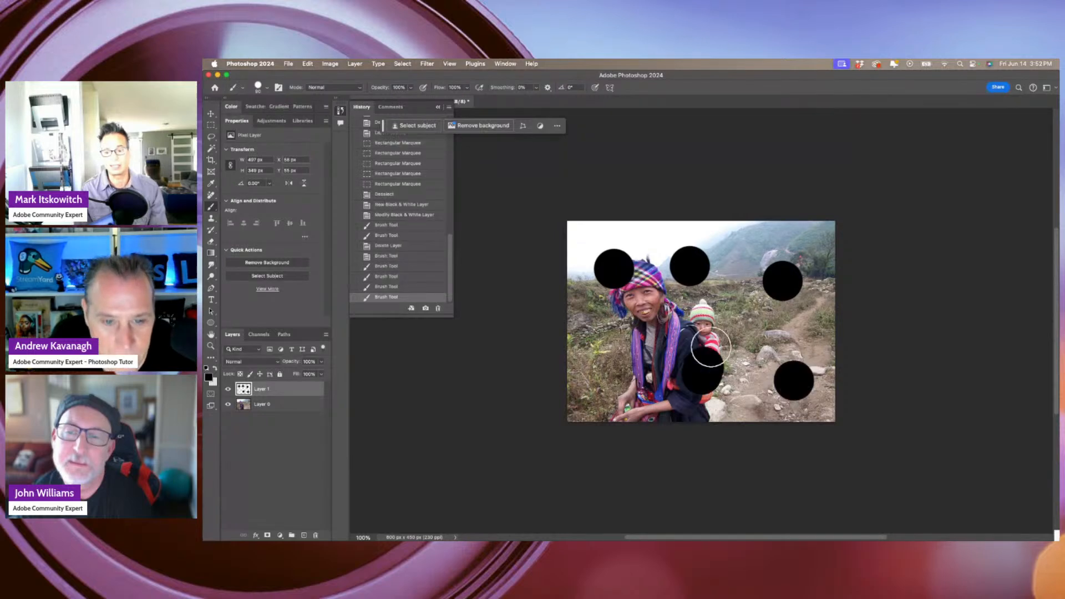
click(728, 319)
click(646, 337)
click(684, 285)
click(704, 286)
click(736, 294)
click(758, 309)
click(780, 323)
click(780, 349)
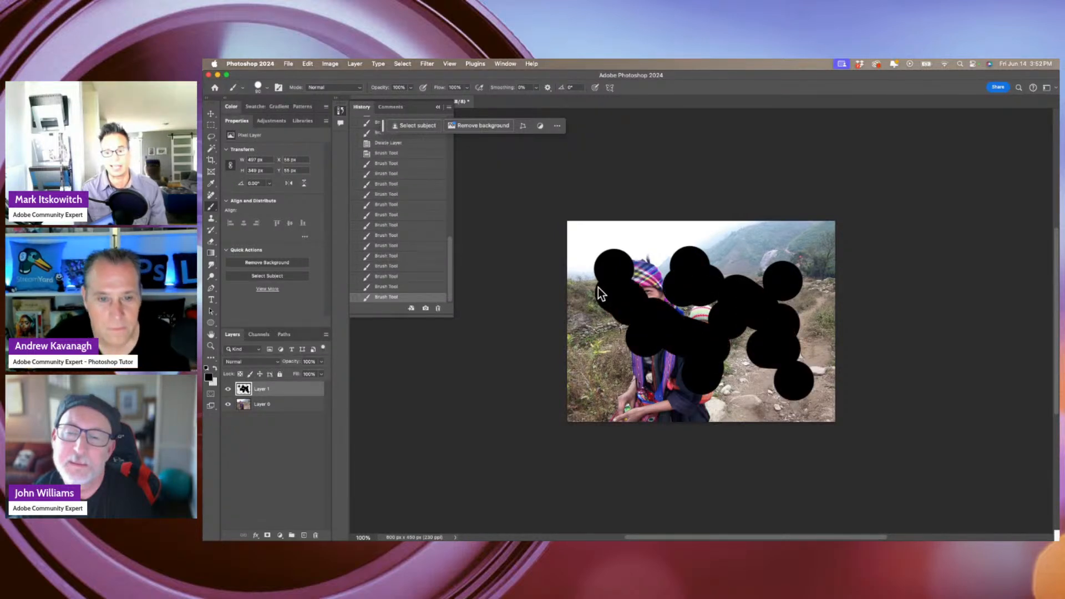
drag(594, 286, 573, 344)
click(656, 418)
click(665, 395)
click(663, 375)
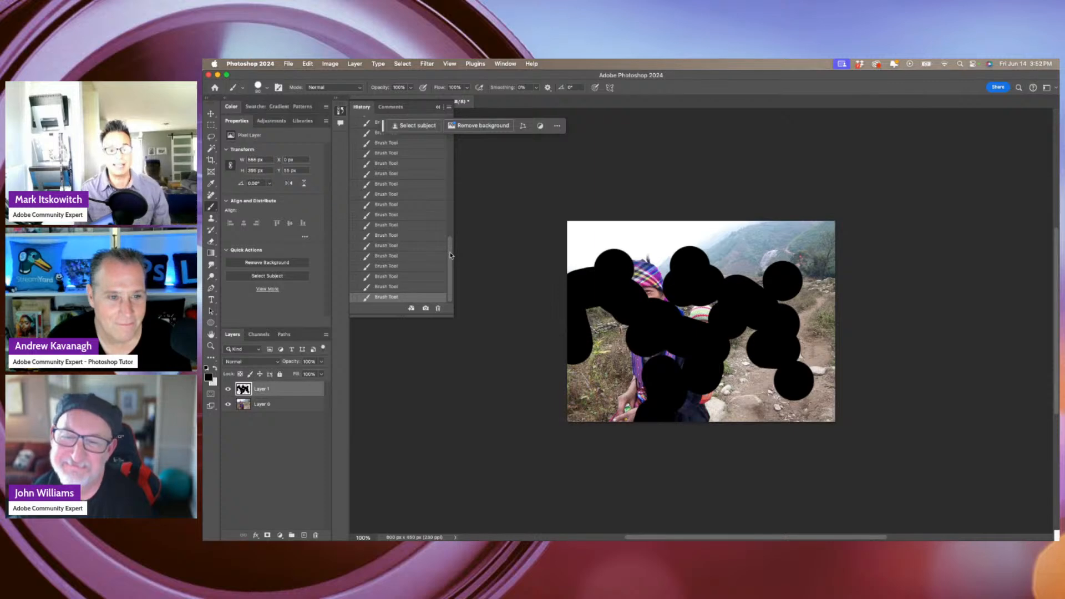
Revert past the brush dots to the earliest Layer Visibility history state, moving the contextual task bar off the history list.
drag(451, 255, 451, 197)
click(390, 229)
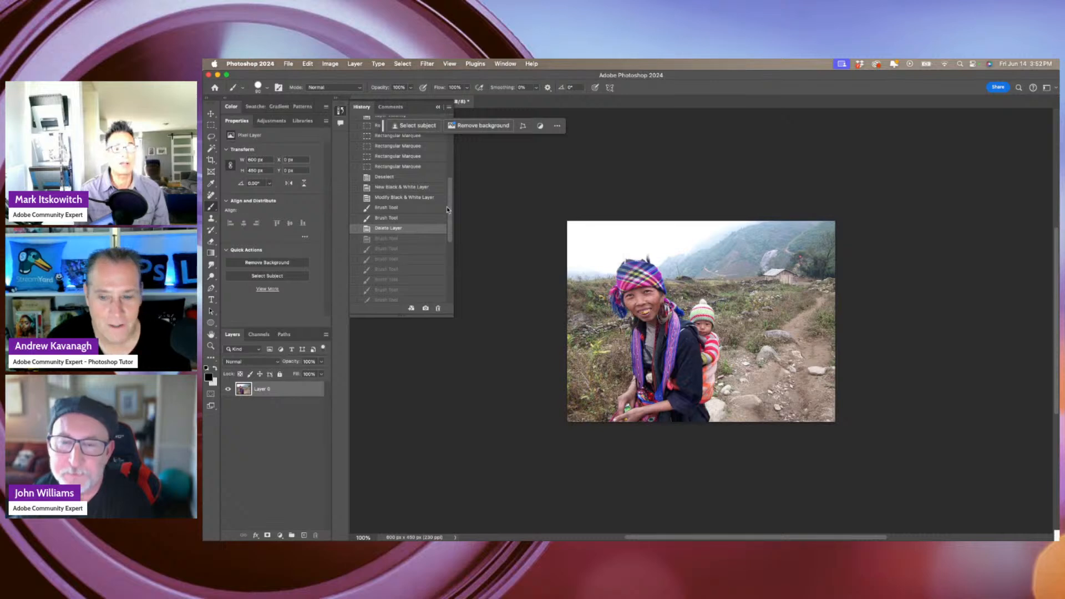
drag(448, 210, 440, 145)
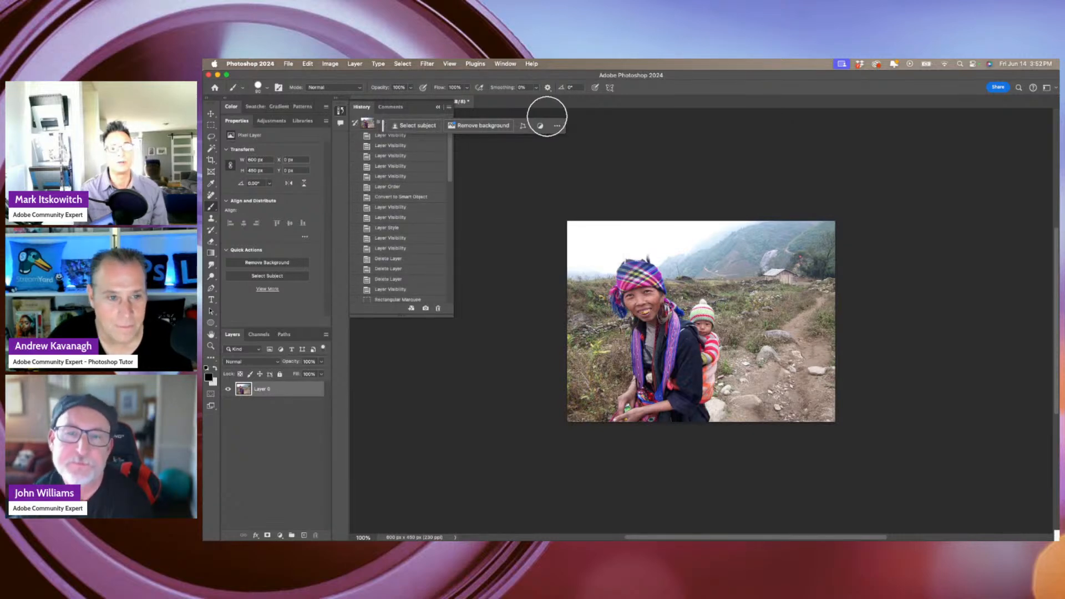
drag(384, 129, 546, 133)
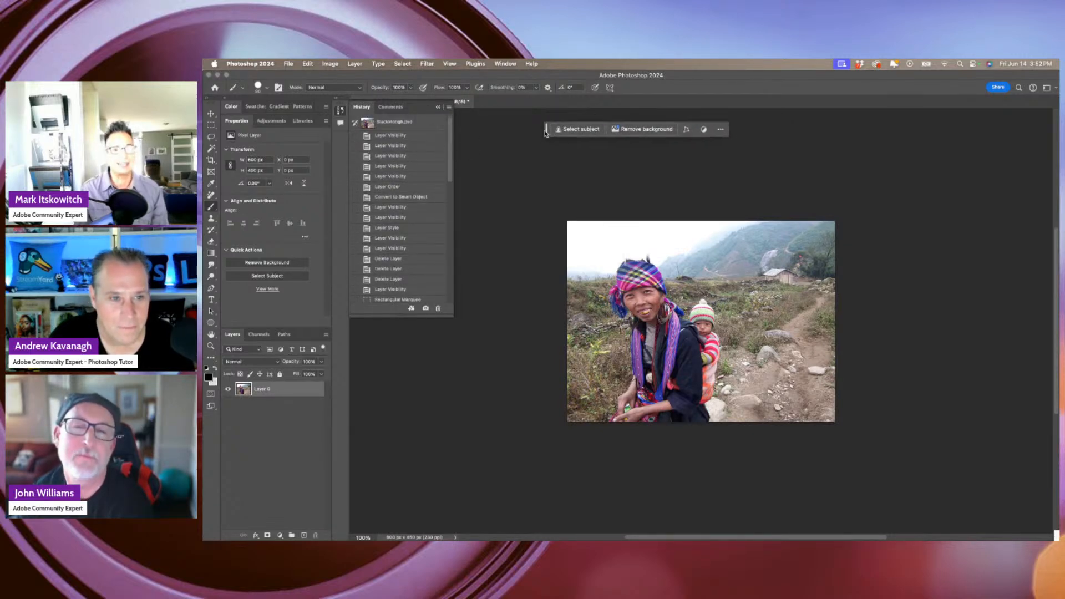
click(356, 137)
click(381, 137)
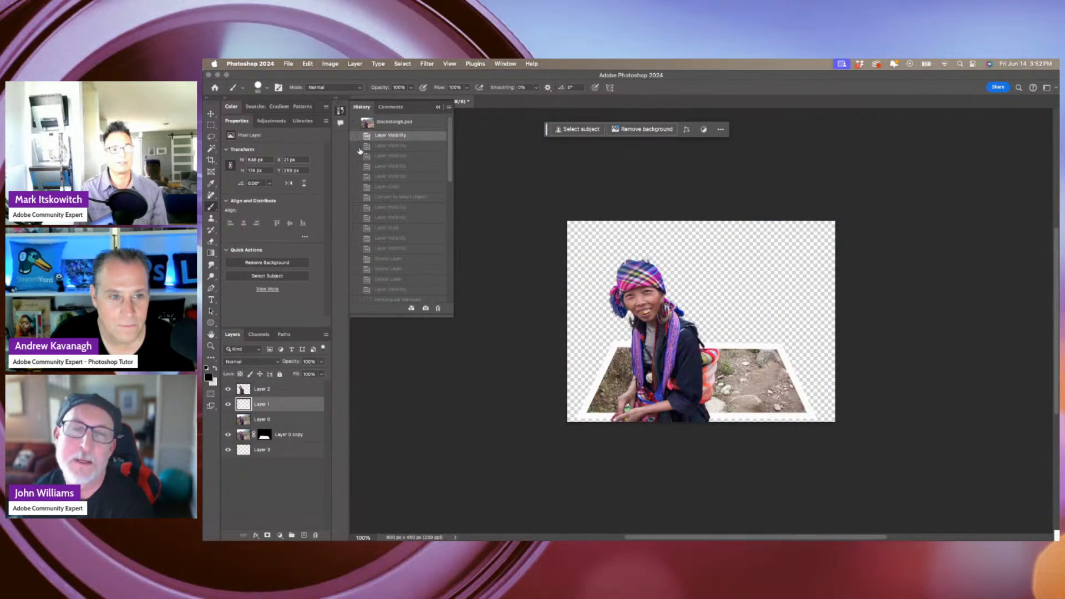
Hide Layer 2, Layer 0 copy and Layer 1, and show and select the full photo on Layer 0.
click(228, 389)
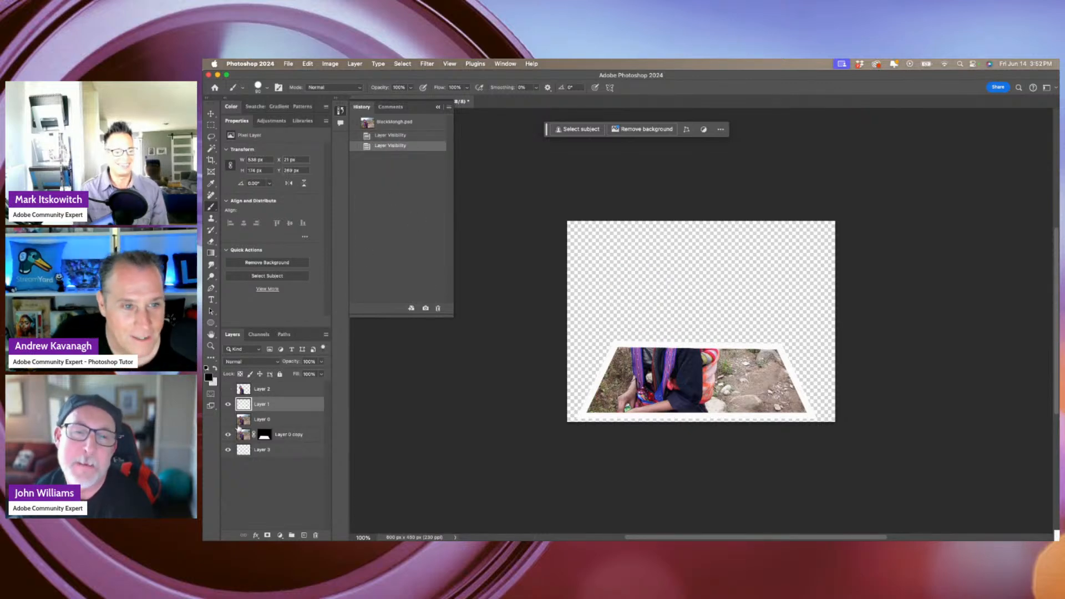
click(228, 434)
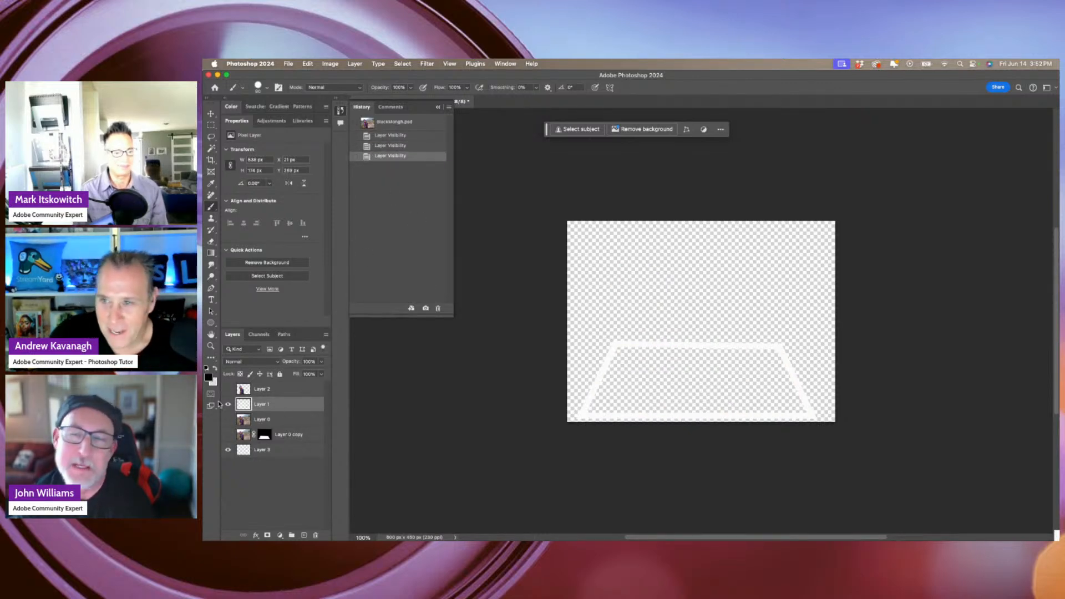
click(227, 404)
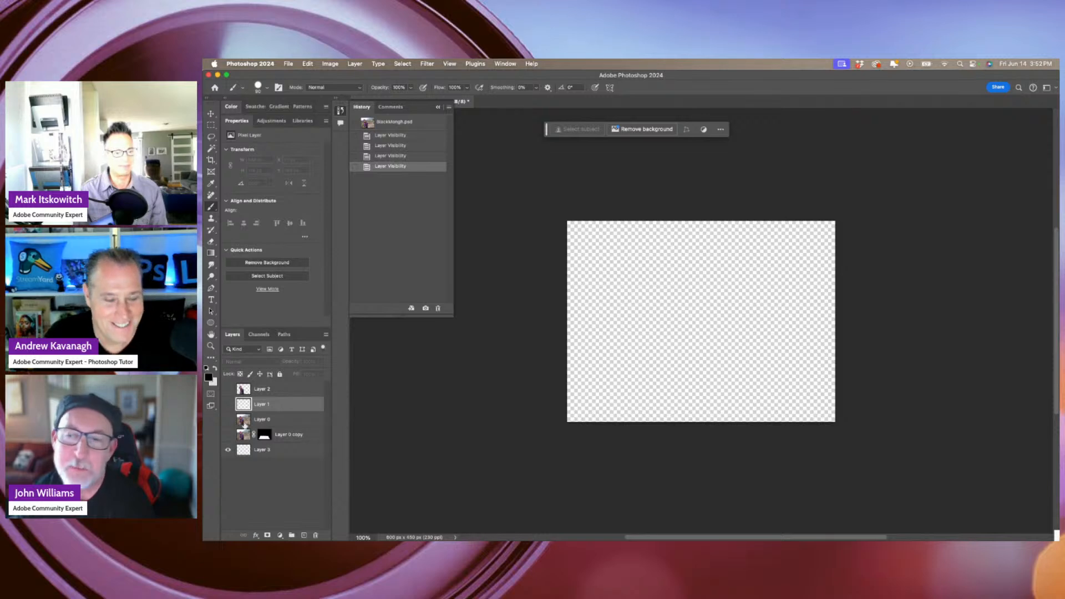
click(228, 419)
click(264, 420)
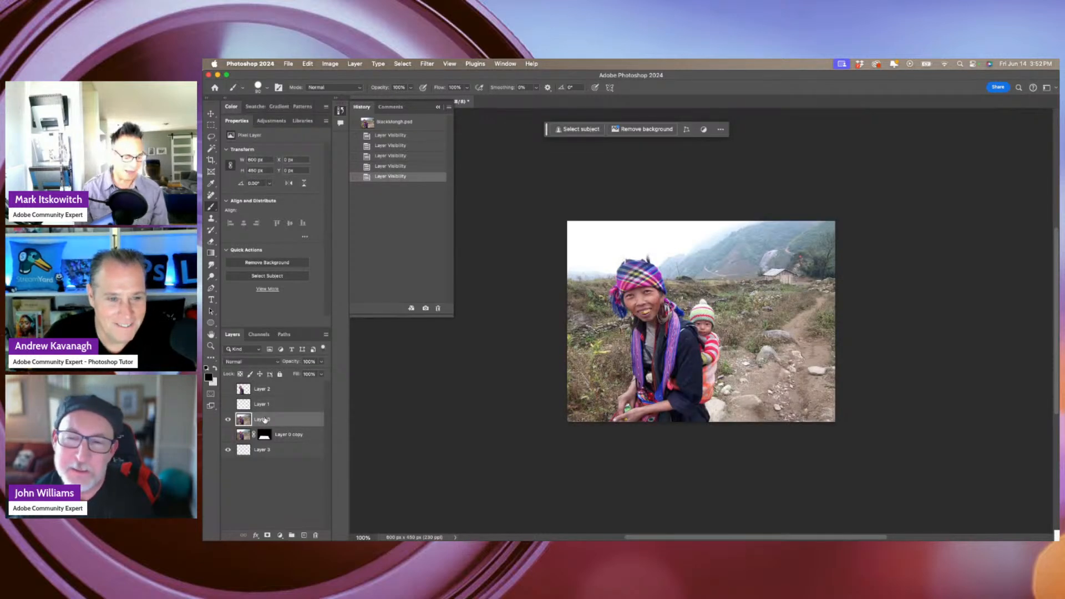
Copy the entire photo and paste it into a new 600 x 450 pixel document based on the Clipboard preset.
key(super+a)
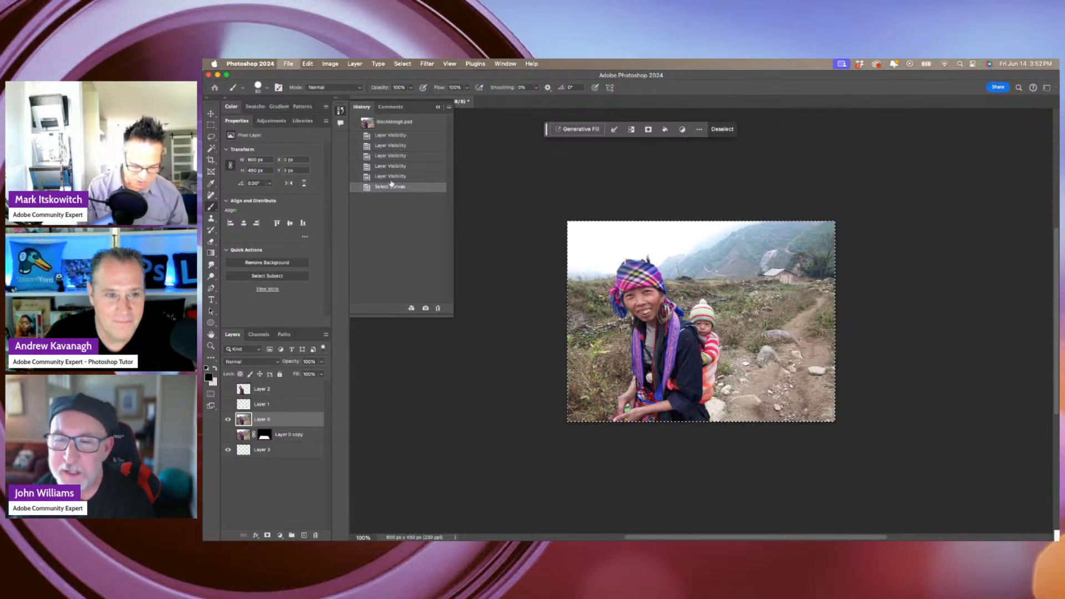
key(super+n)
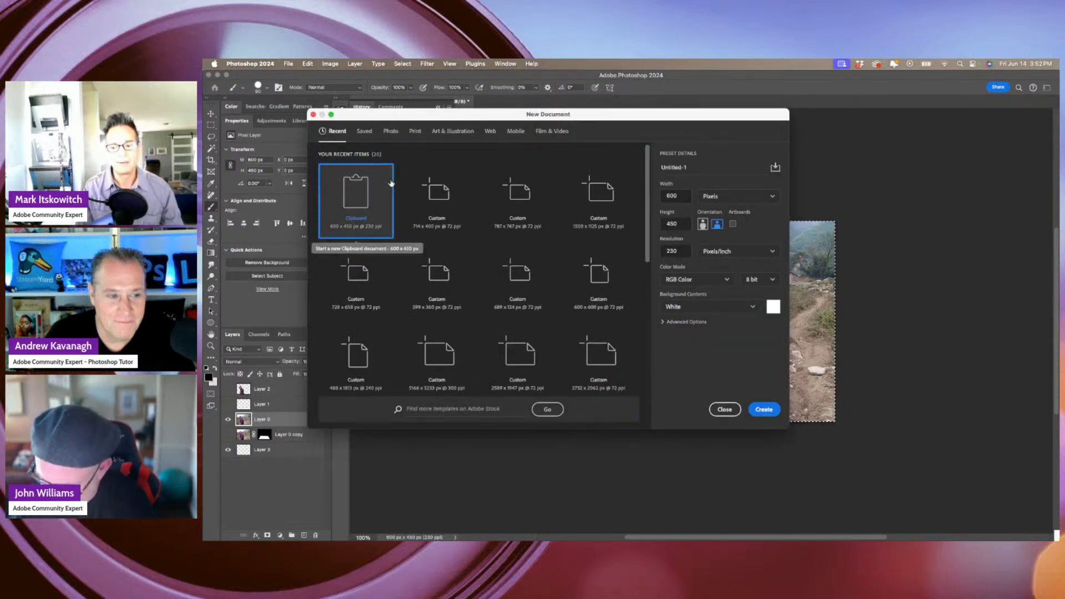
key(Return)
key(super+v)
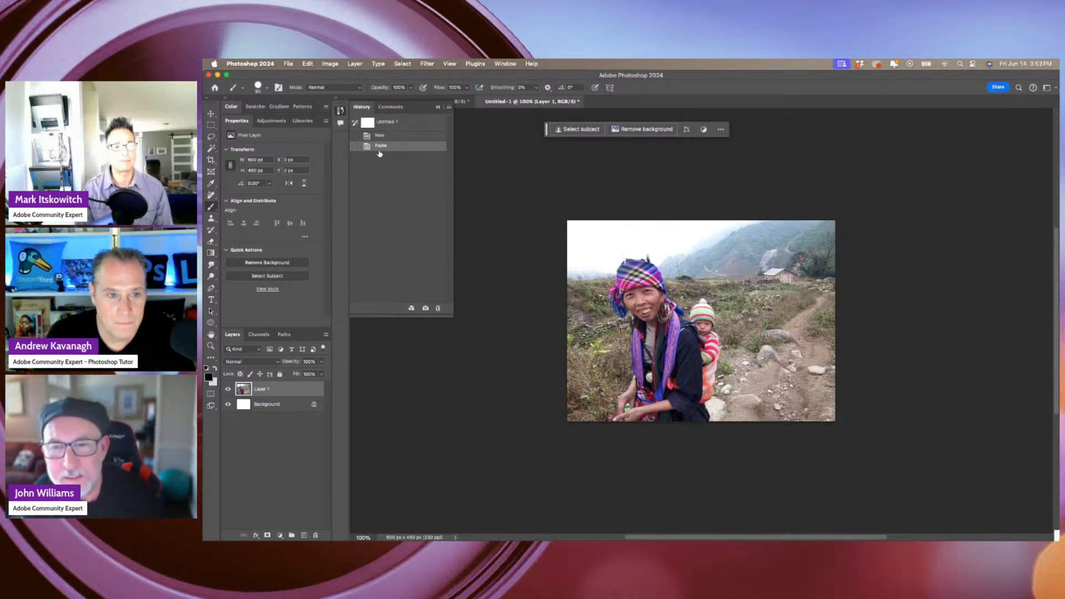
Select the whole canvas, clear the pasted photo from Layer 1, and deselect.
key(super+a)
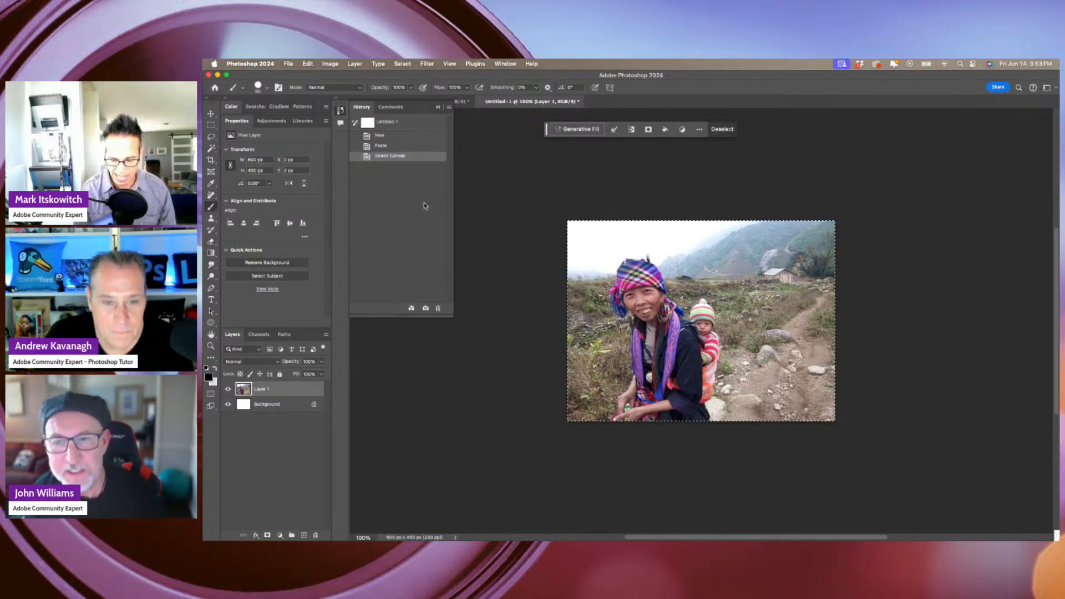
key(Delete)
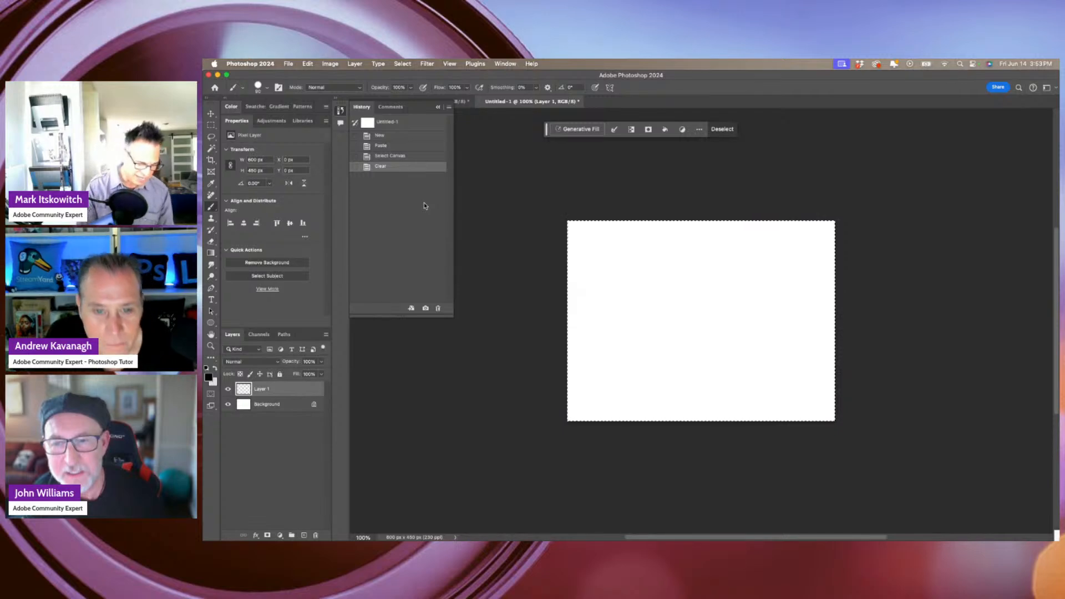
key(super+d)
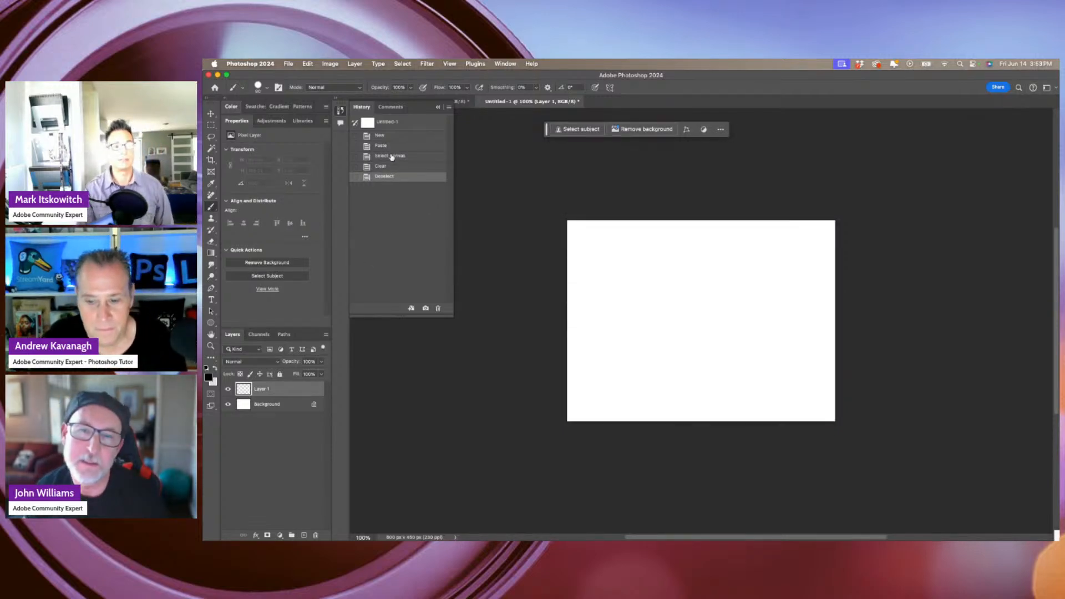
Compare the New and Paste history states, set Paste as the History Brush source, and return to the Deselect state.
click(378, 135)
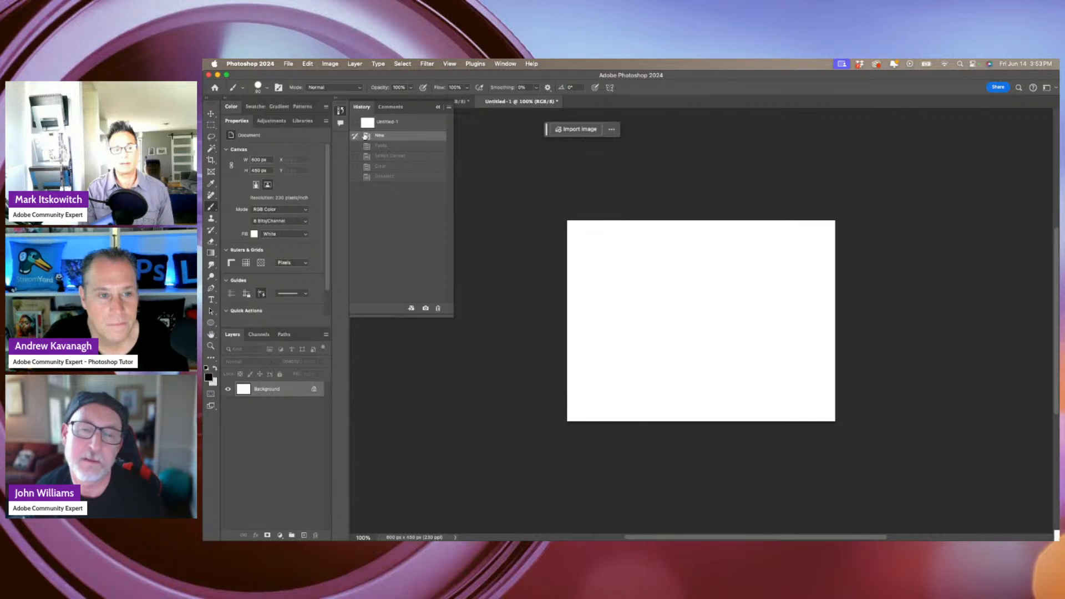
click(378, 146)
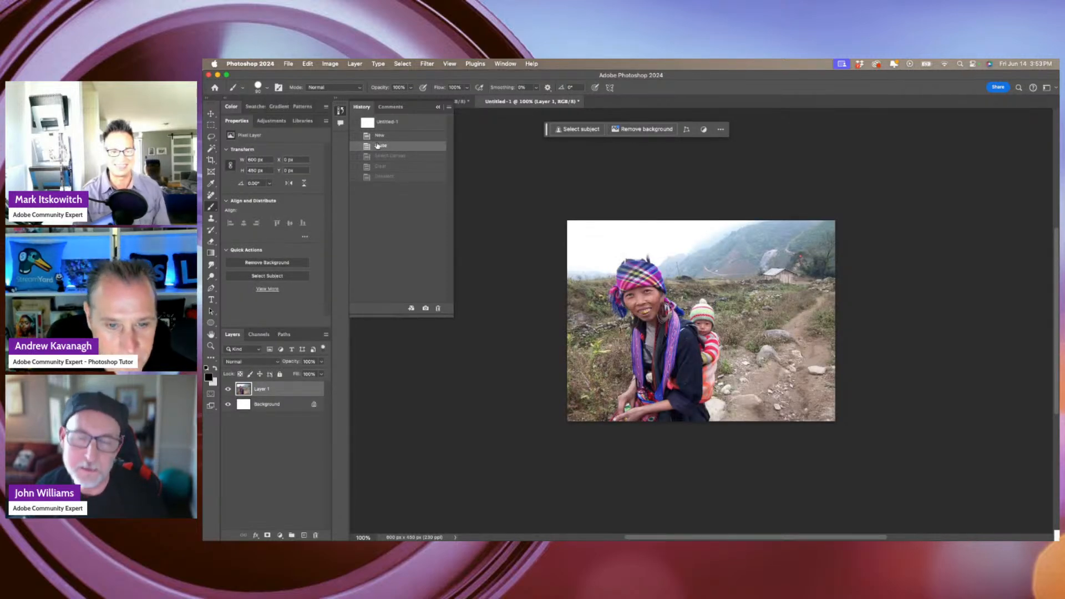
click(387, 177)
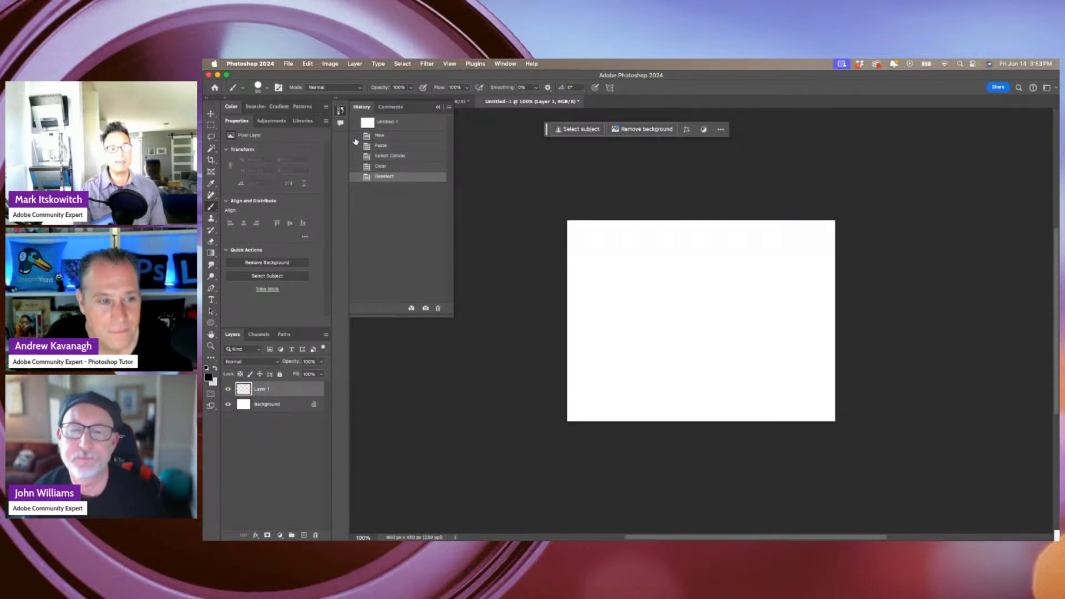
click(383, 146)
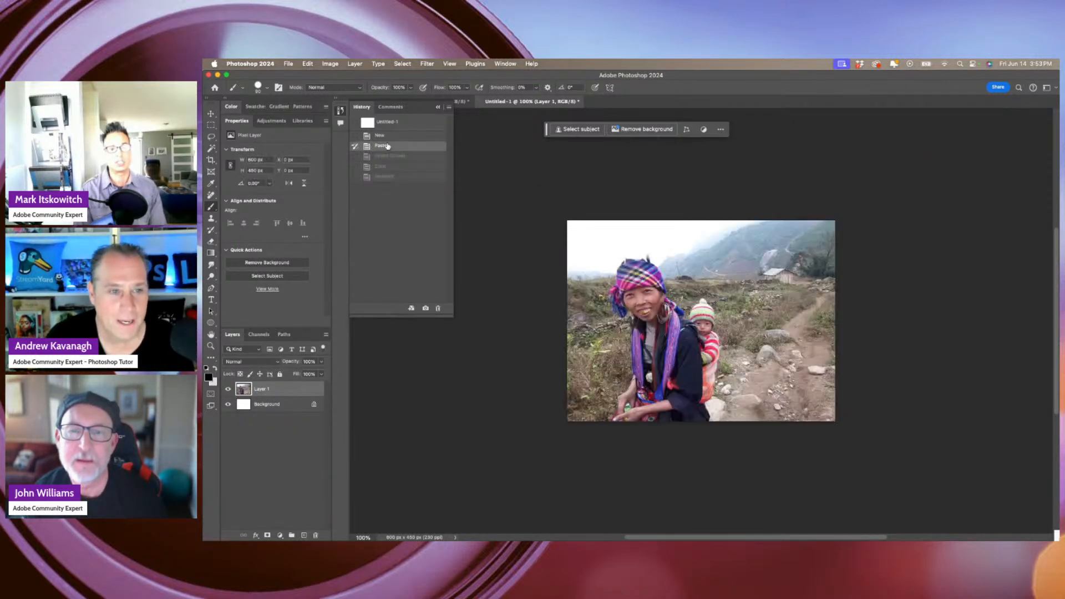
click(388, 177)
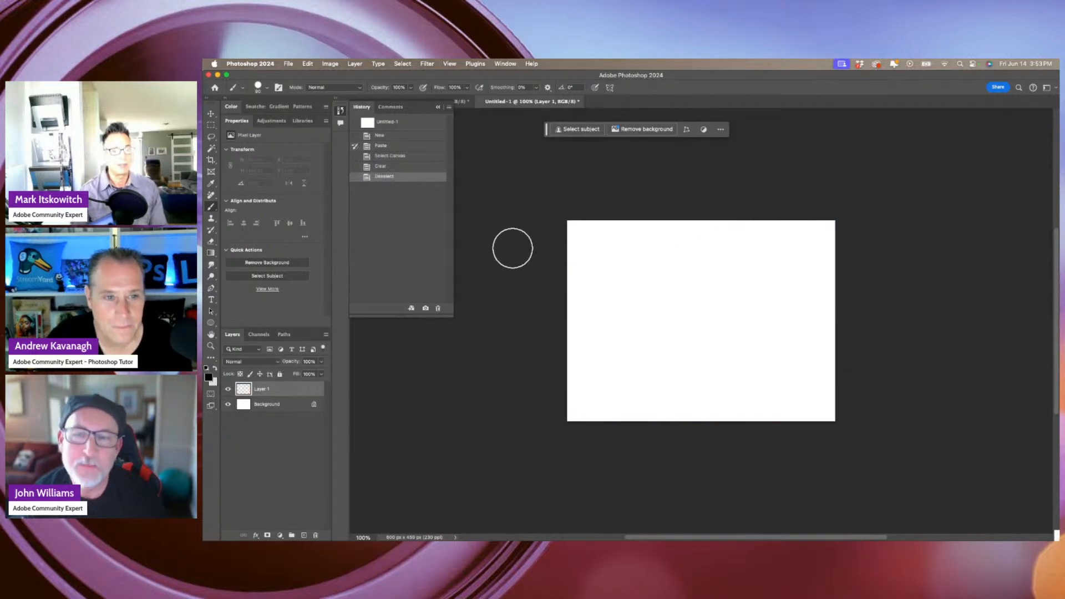
Try a freehand black brush stroke on the blank layer and undo it.
mouse_move(638, 264)
mouse_down()
mouse_move(649, 330)
mouse_move(700, 325)
mouse_up()
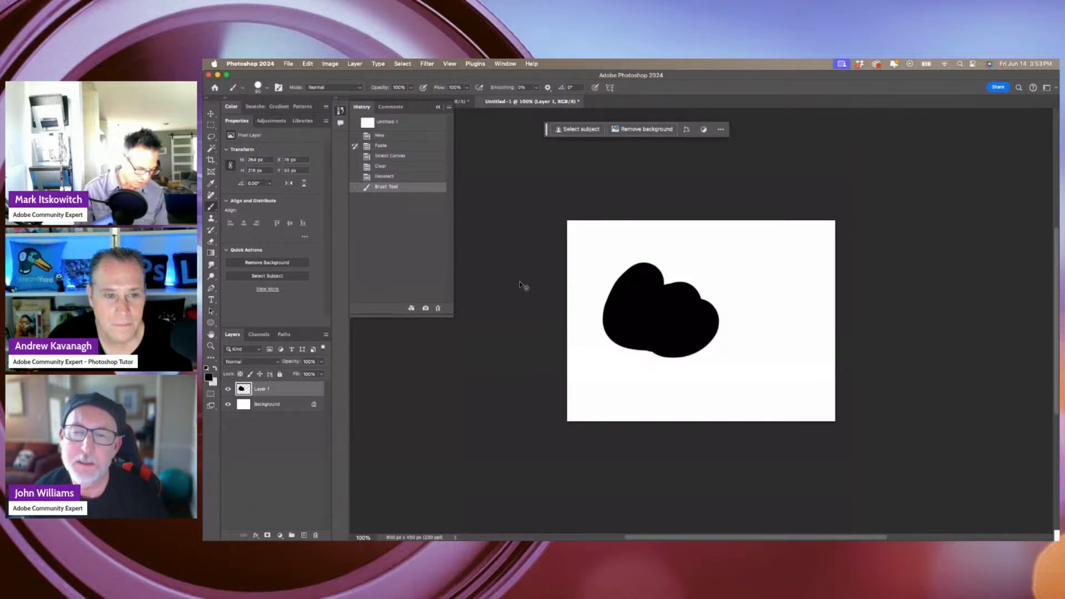
key(super+z)
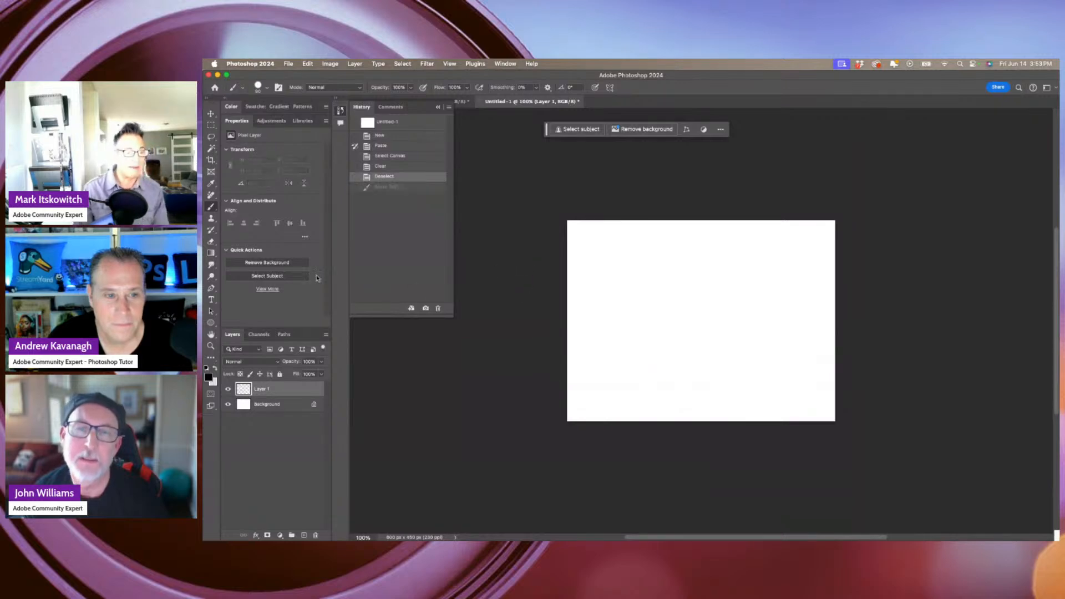
Paint the woman-and-baby photo back onto the blank layer using the History Brush with its textured 100 px tip.
click(212, 232)
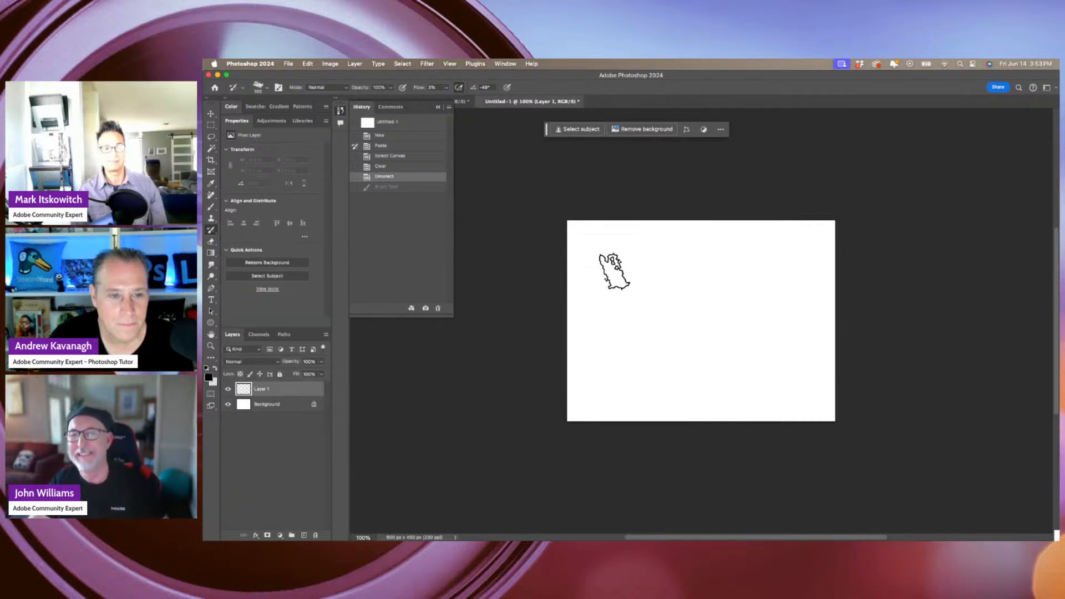
click(258, 87)
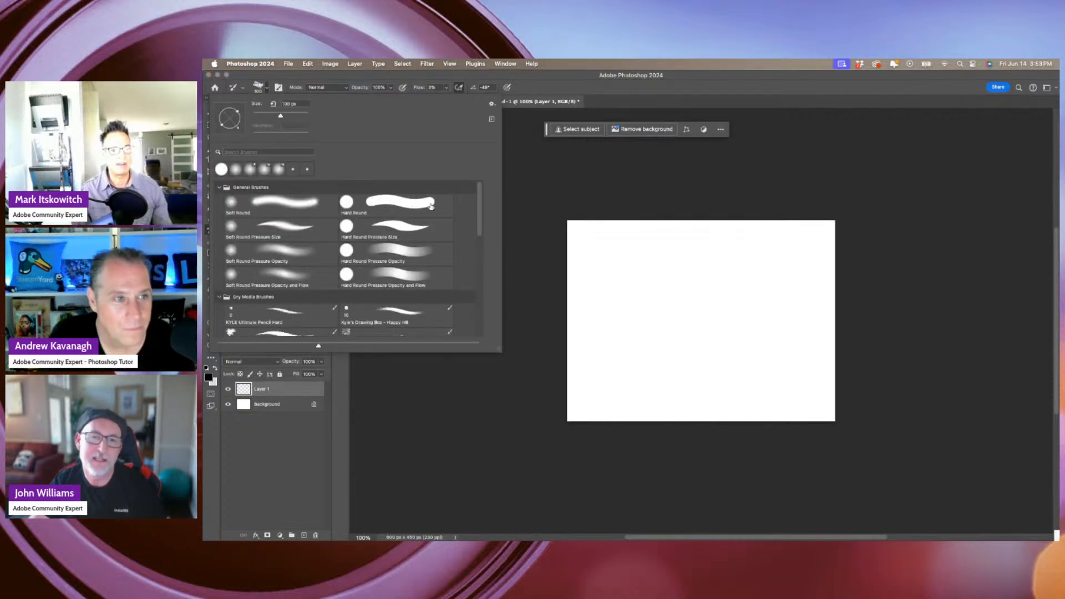
scroll(431, 207, down, 10)
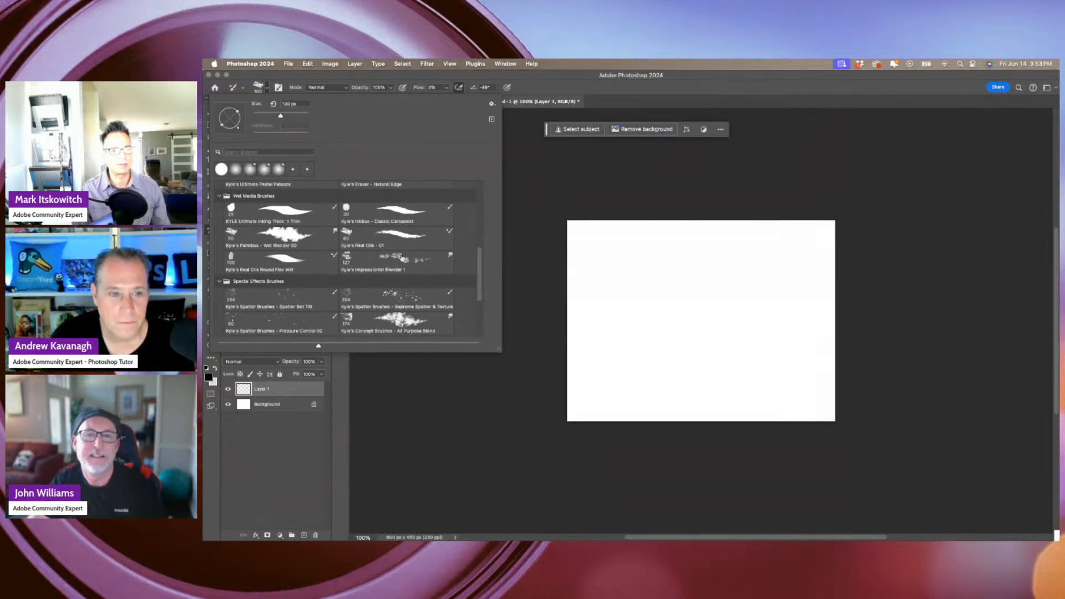
drag(479, 288, 479, 320)
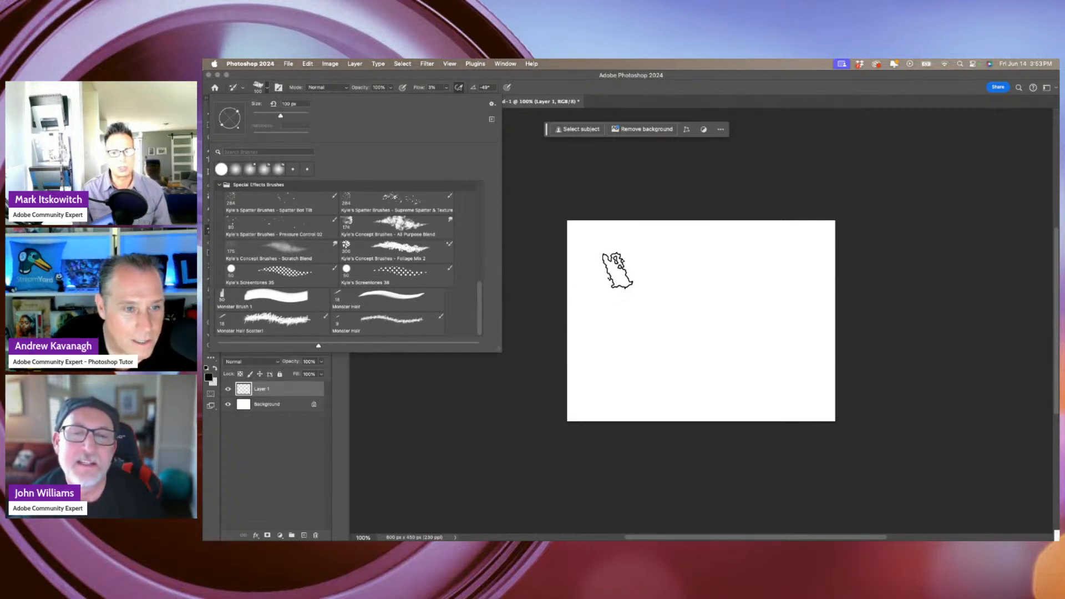
click(618, 271)
mouse_move(614, 278)
mouse_down()
mouse_move(712, 249)
mouse_move(614, 299)
mouse_move(702, 262)
mouse_move(780, 259)
mouse_up()
mouse_move(706, 307)
mouse_down()
mouse_move(744, 305)
mouse_move(705, 340)
mouse_move(700, 370)
mouse_move(715, 384)
mouse_move(843, 407)
mouse_move(614, 322)
mouse_move(647, 287)
mouse_move(617, 292)
mouse_move(606, 274)
mouse_move(634, 272)
mouse_move(617, 308)
mouse_move(595, 313)
mouse_move(624, 339)
mouse_move(695, 355)
mouse_move(658, 366)
mouse_move(714, 384)
mouse_move(623, 396)
mouse_move(730, 396)
mouse_up()
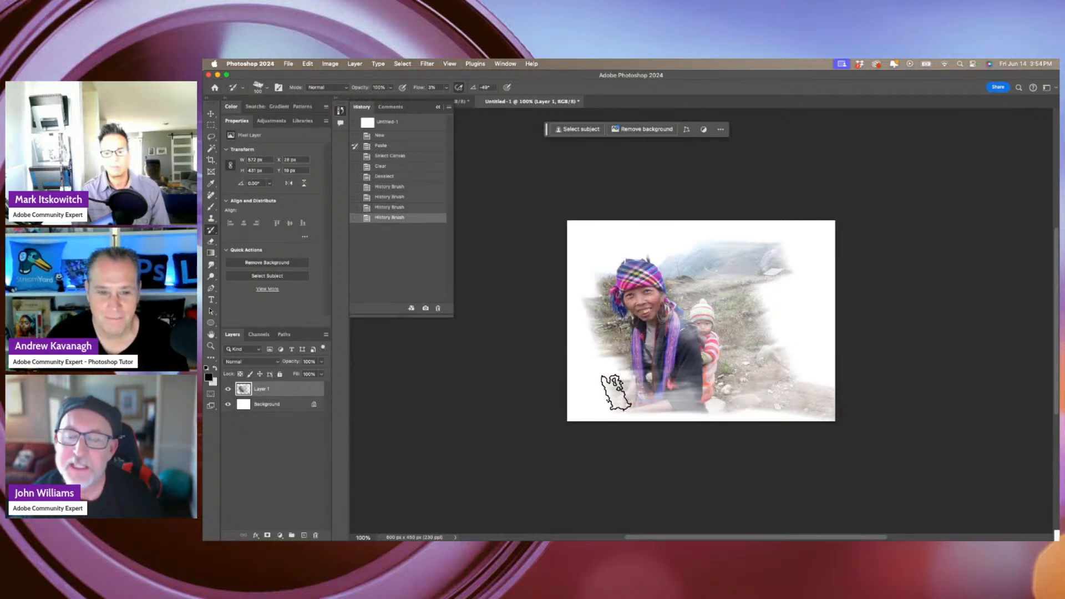
Paint in more of the woman-and-baby photo with additional History Brush strokes across the figures and hillside, and collapse the History panel.
drag(650, 391, 783, 355)
drag(711, 354, 800, 316)
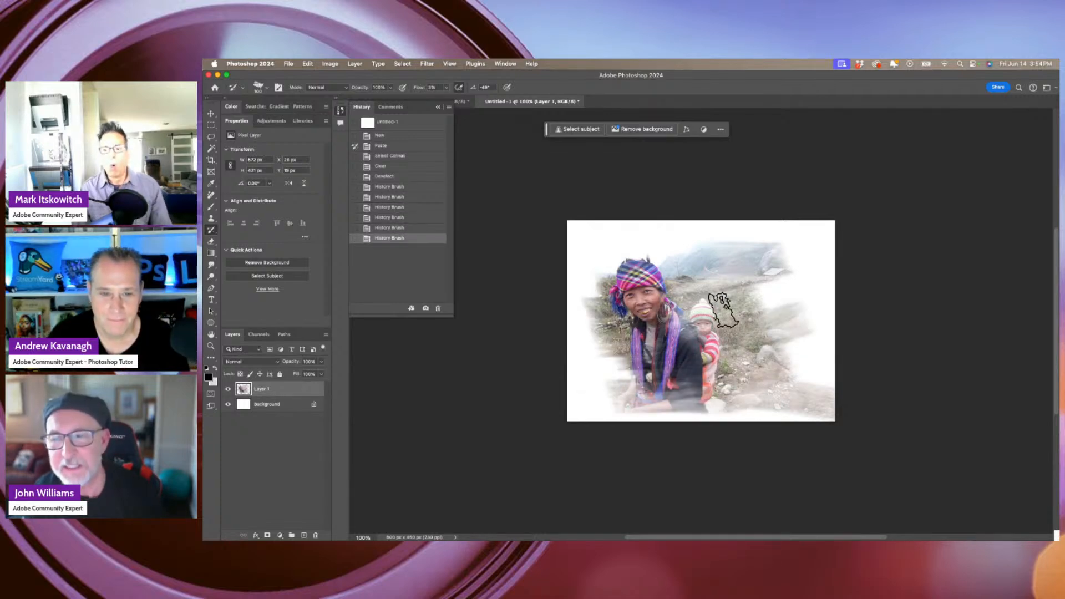
drag(729, 313, 751, 322)
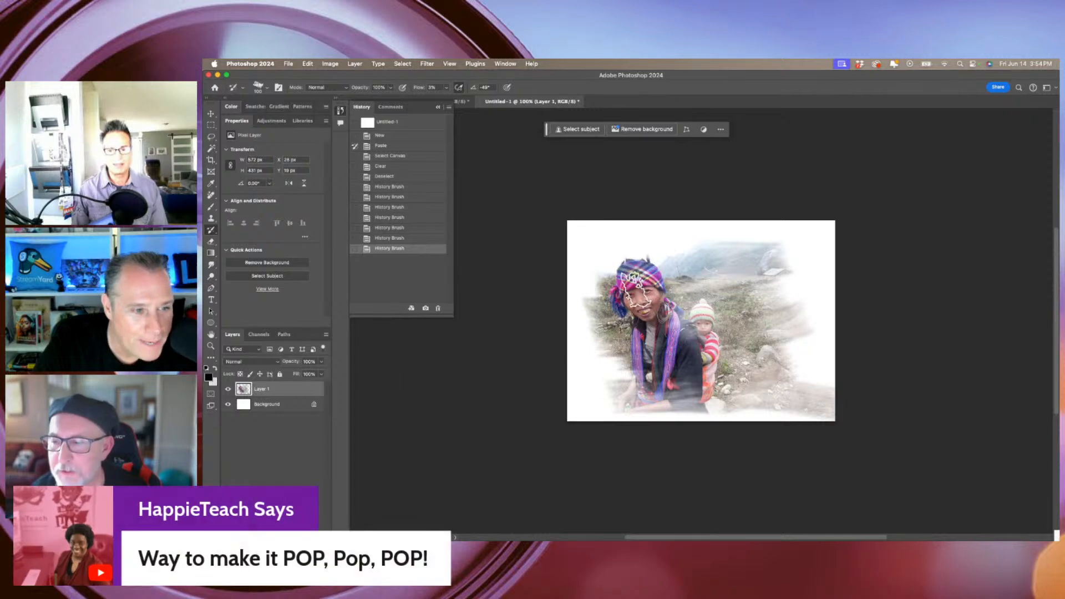
mouse_move(624, 291)
mouse_down()
mouse_move(641, 325)
mouse_move(689, 363)
mouse_up()
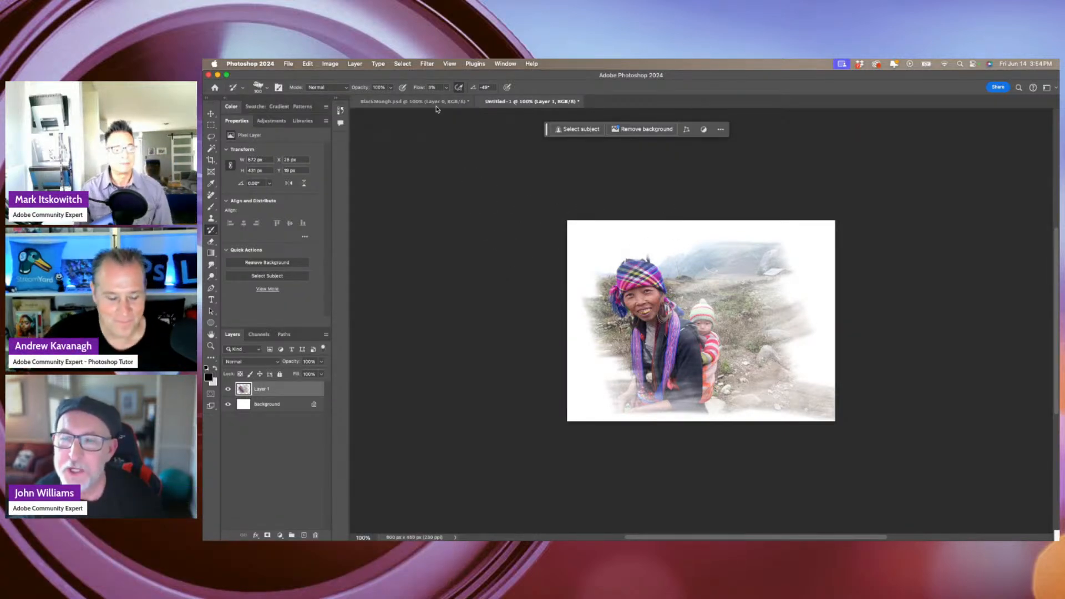
click(438, 106)
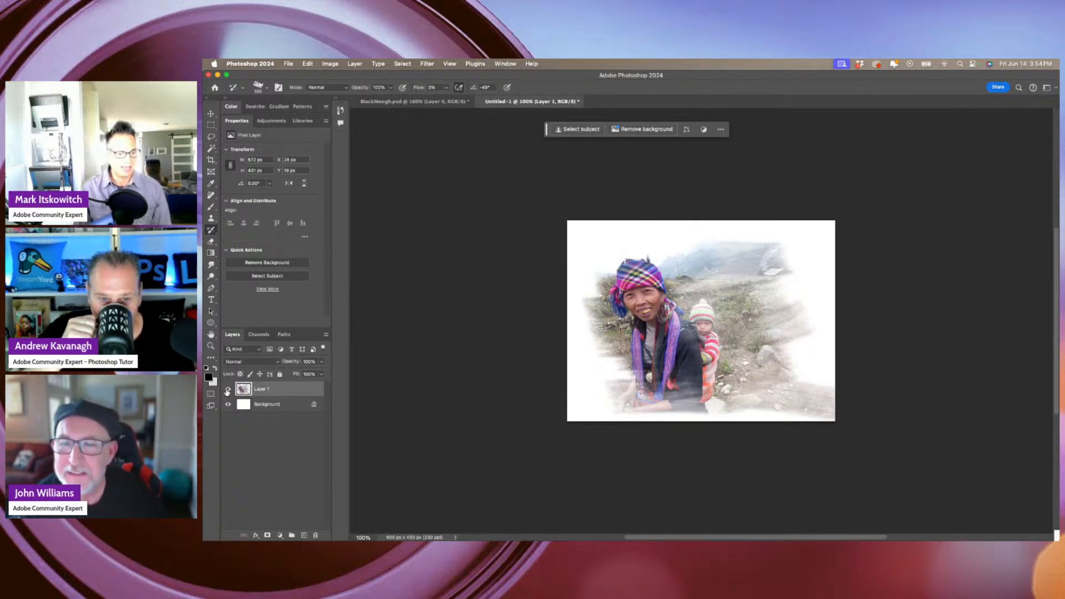
Undo the History Brush strokes and the clearing of Layer 1 to restore the full photo, and deselect the canvas.
key(super+z)
key(super+z)
key(super+z)
key(super+z)
key(super+z)
key(super+z)
key(super+z)
key(super+z)
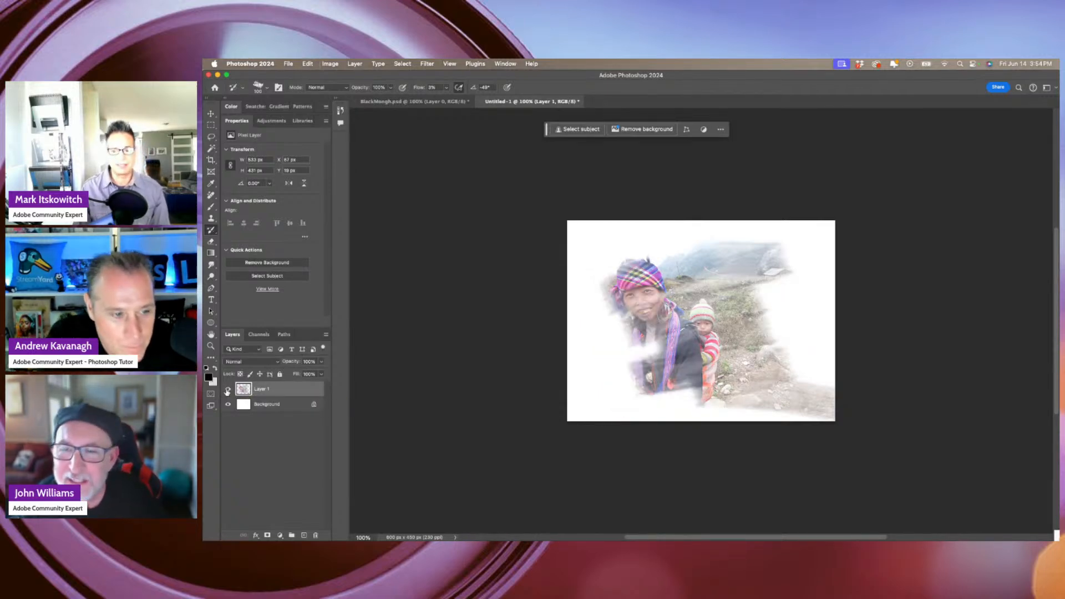
key(super+z)
key(super+z)
key(super+z)
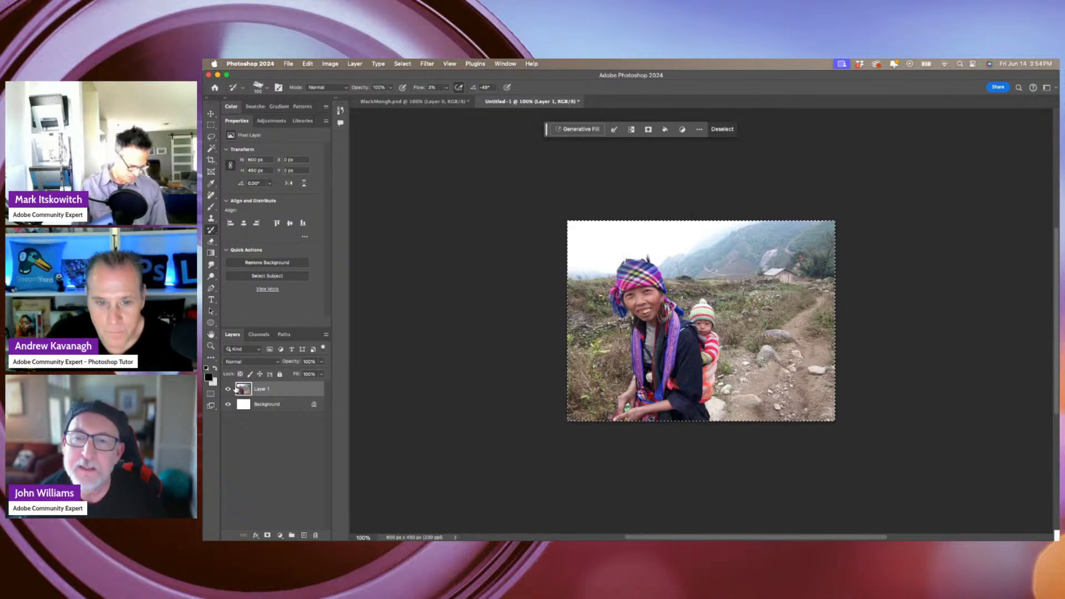
key(super+d)
Select the woman's yellow teeth with the Magic Wand, adding the missed areas to the selection.
click(211, 346)
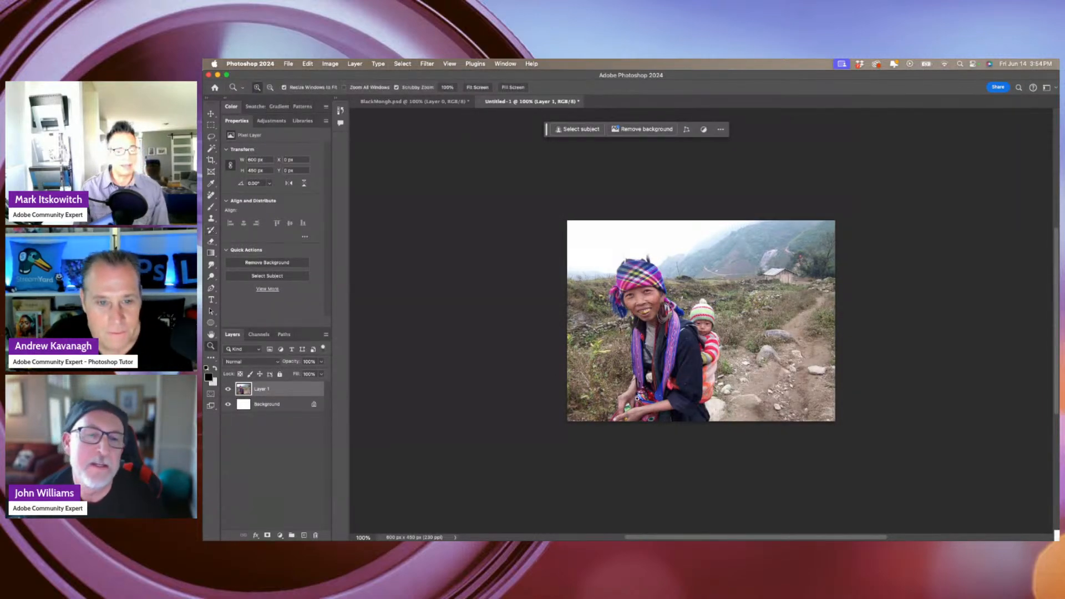
drag(642, 316, 687, 342)
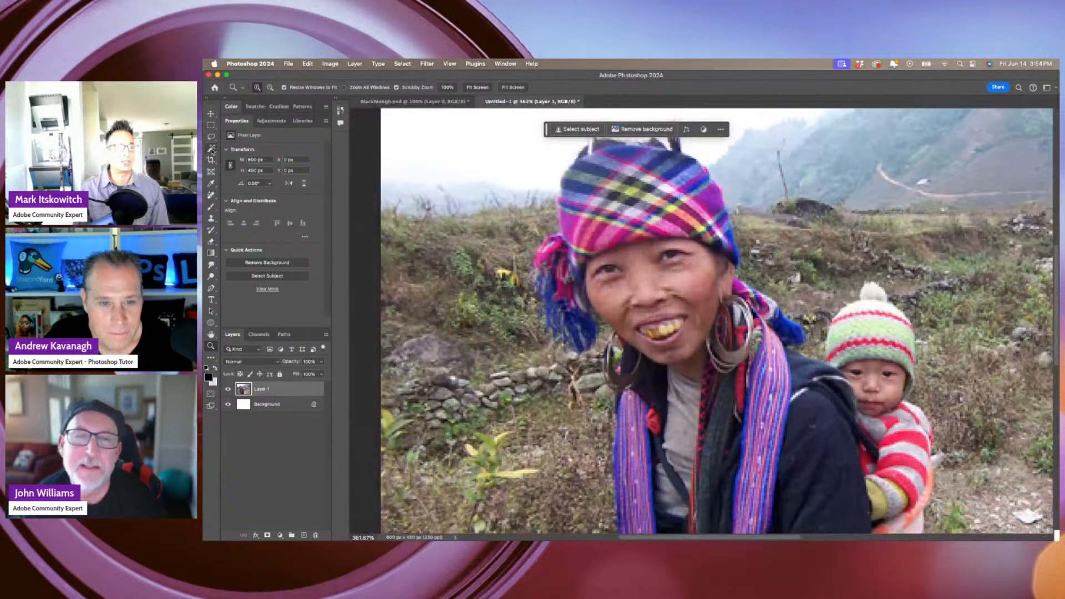
click(211, 150)
click(677, 329)
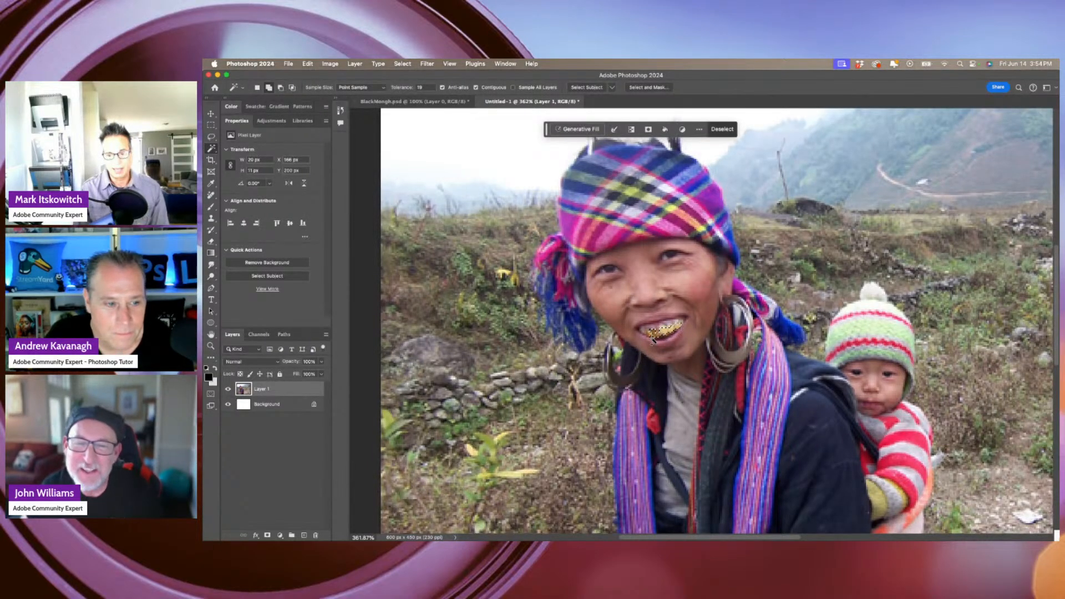
scroll(654, 340, up, 3)
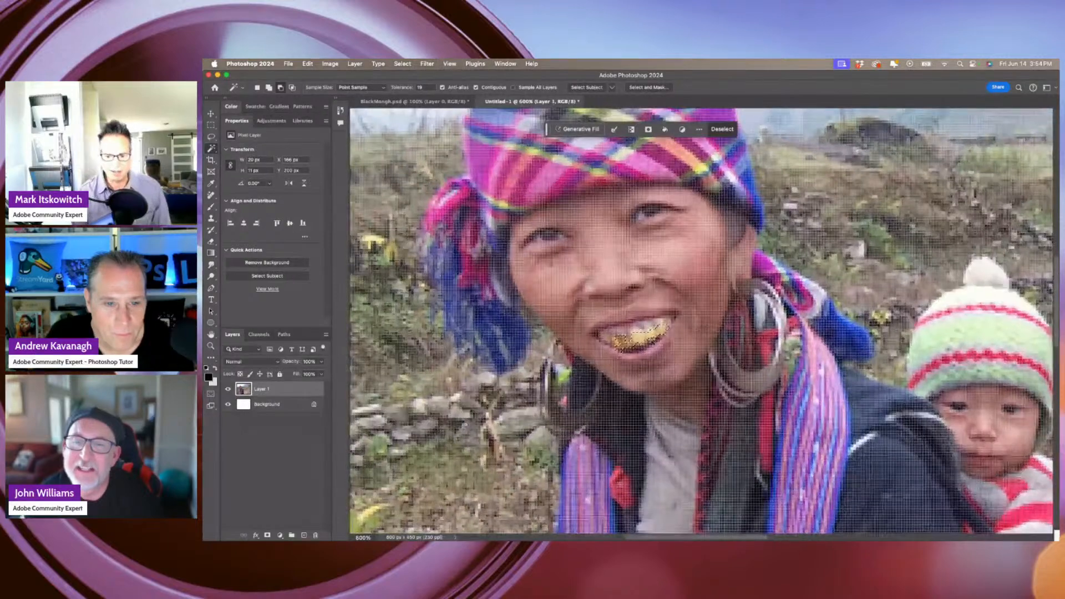
shift+click(630, 341)
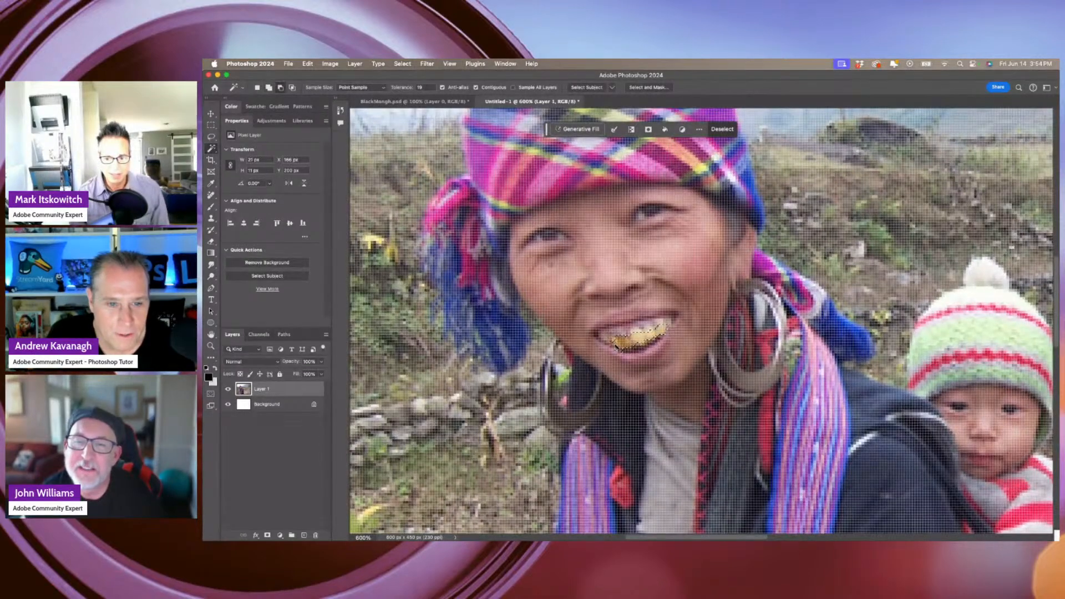
shift+click(611, 344)
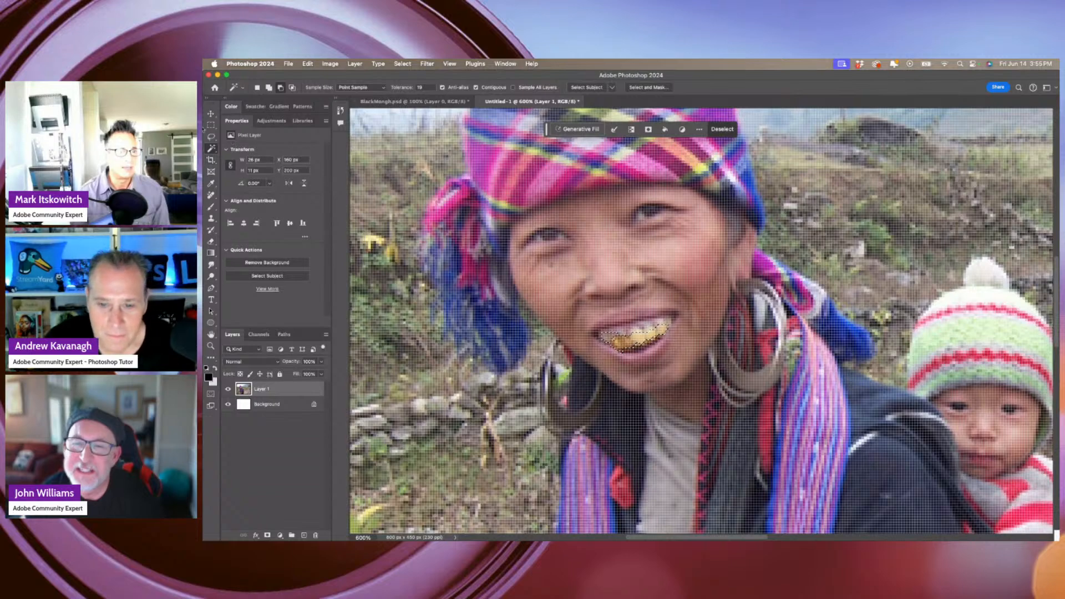
Refine the teeth selection with the Lasso by subtracting stray areas and adding the unselected gaps between the teeth.
click(211, 137)
mouse_move(624, 337)
mouse_down()
mouse_move(614, 333)
mouse_move(631, 356)
mouse_up()
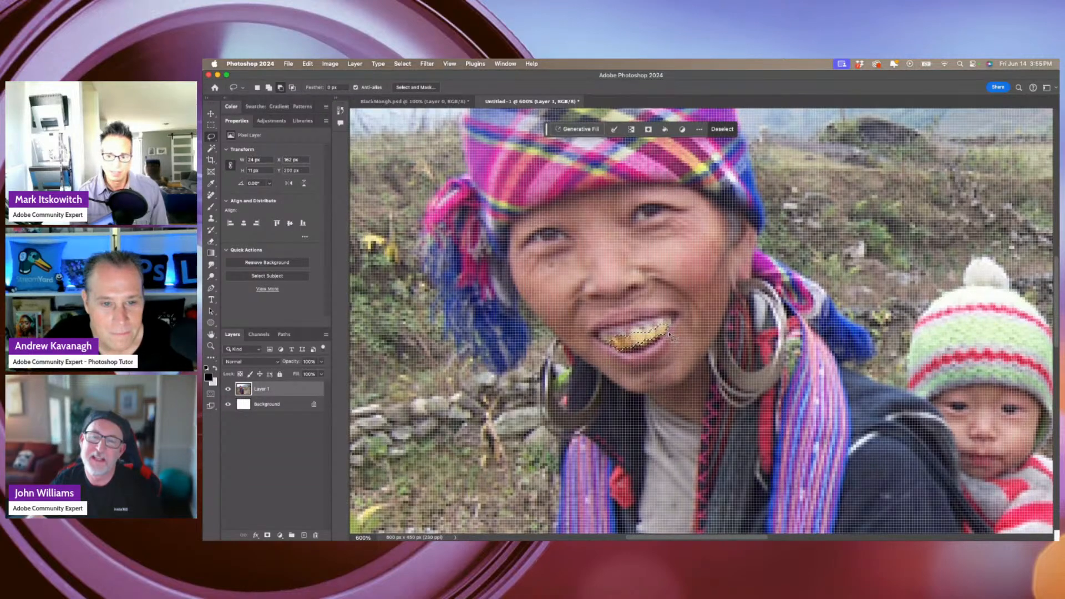
key(shift)
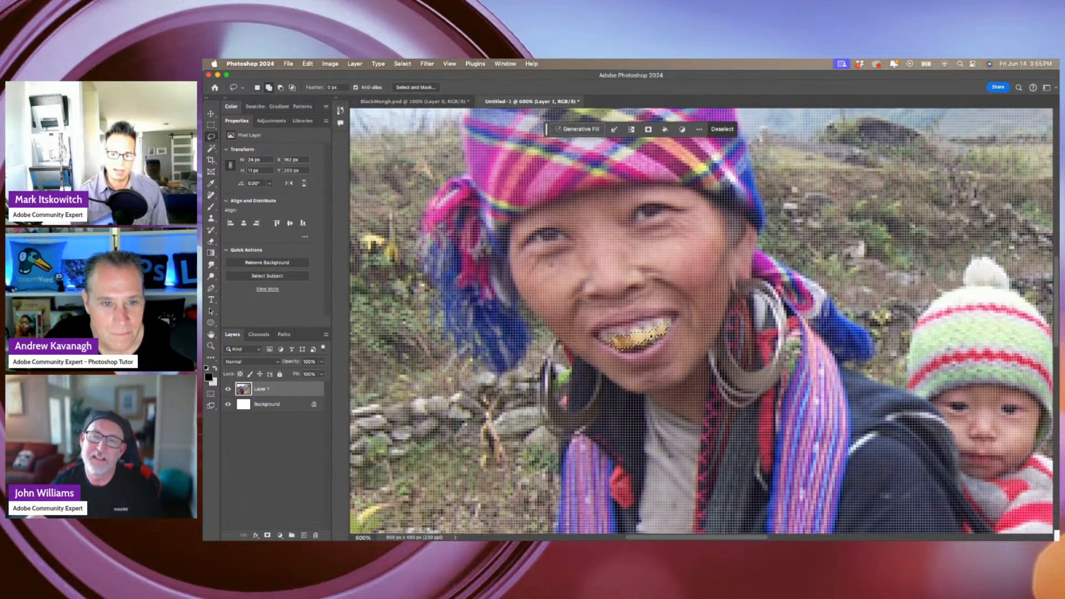
drag(661, 332, 639, 337)
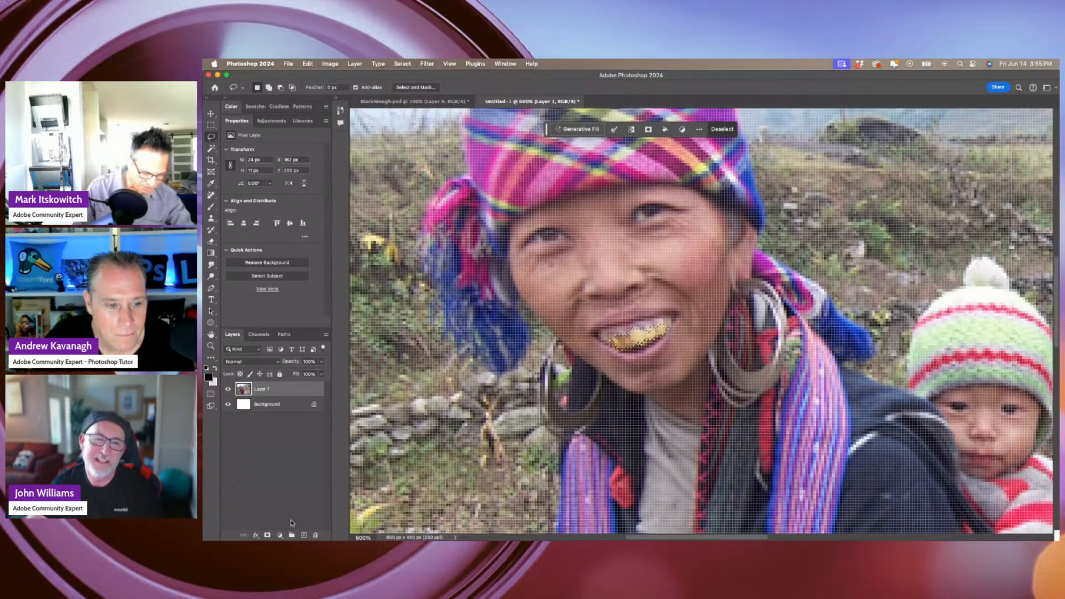
Copy the selected teeth to a new layer and add a Hue/Saturation adjustment layer above it.
key(ctrl+j)
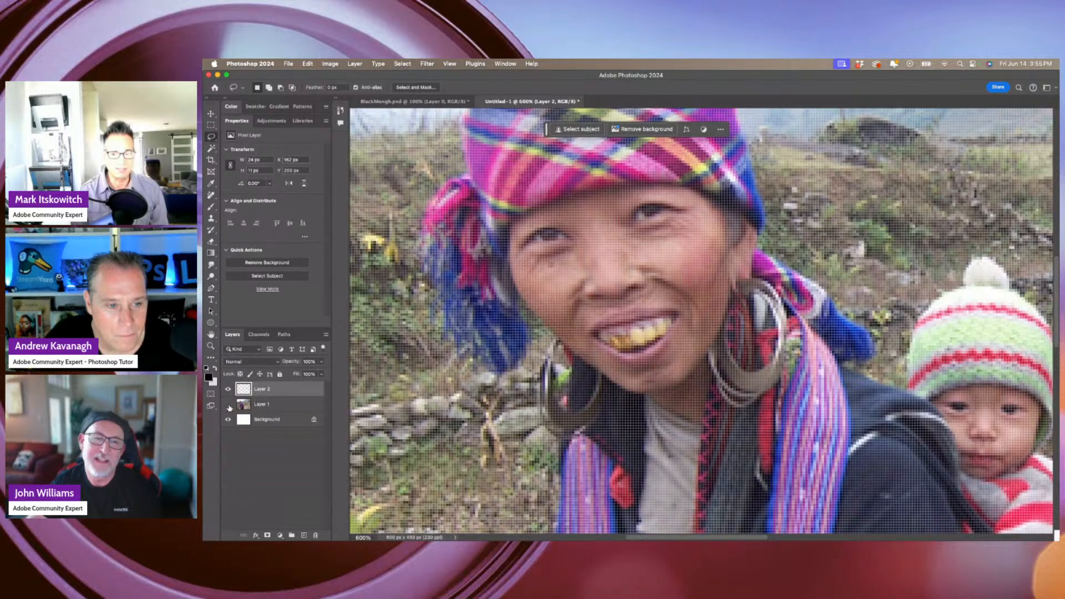
click(228, 405)
click(228, 405)
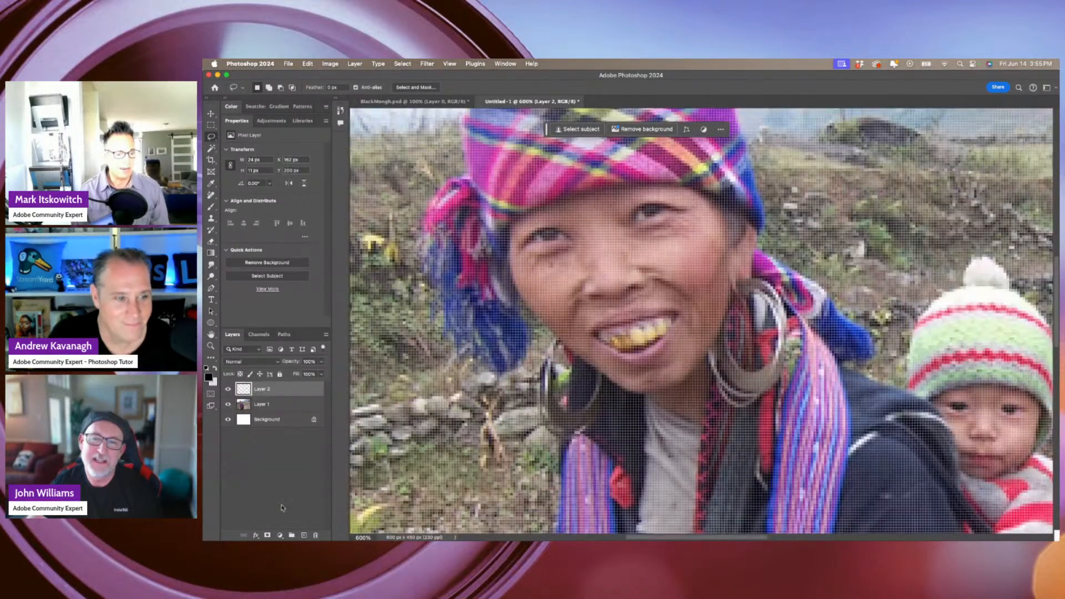
click(280, 535)
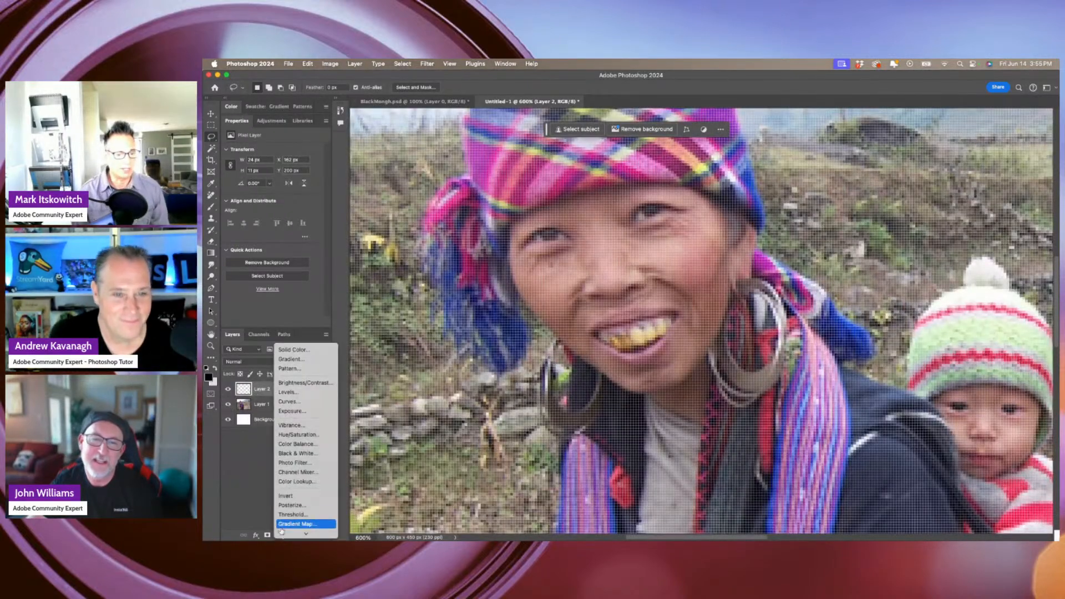
click(310, 440)
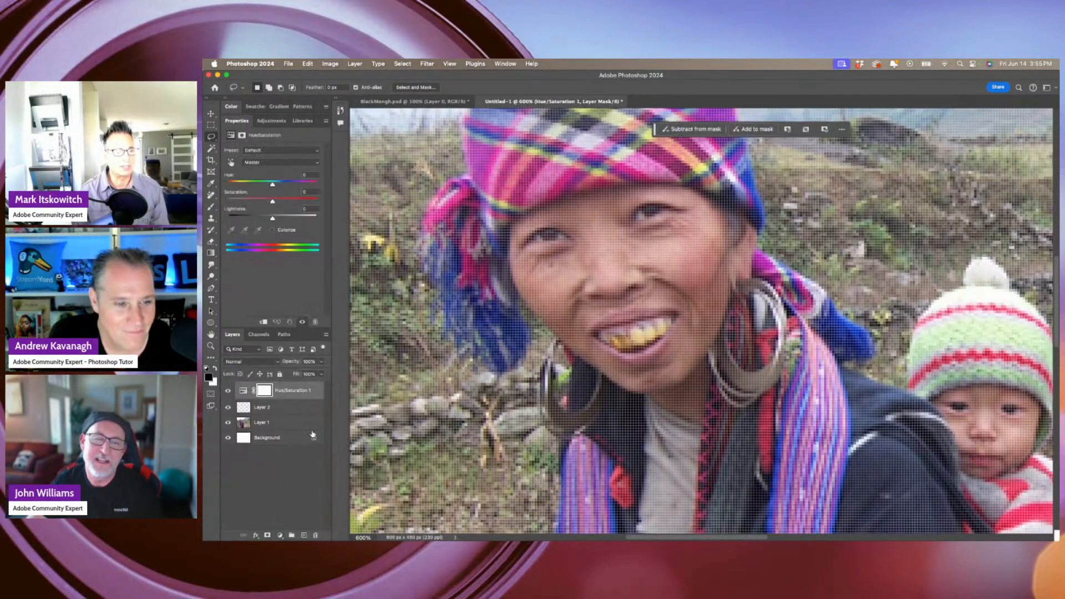
Try a negative Master hue shift with the unclipped Hue/Saturation layer and undo it.
click(273, 163)
click(272, 181)
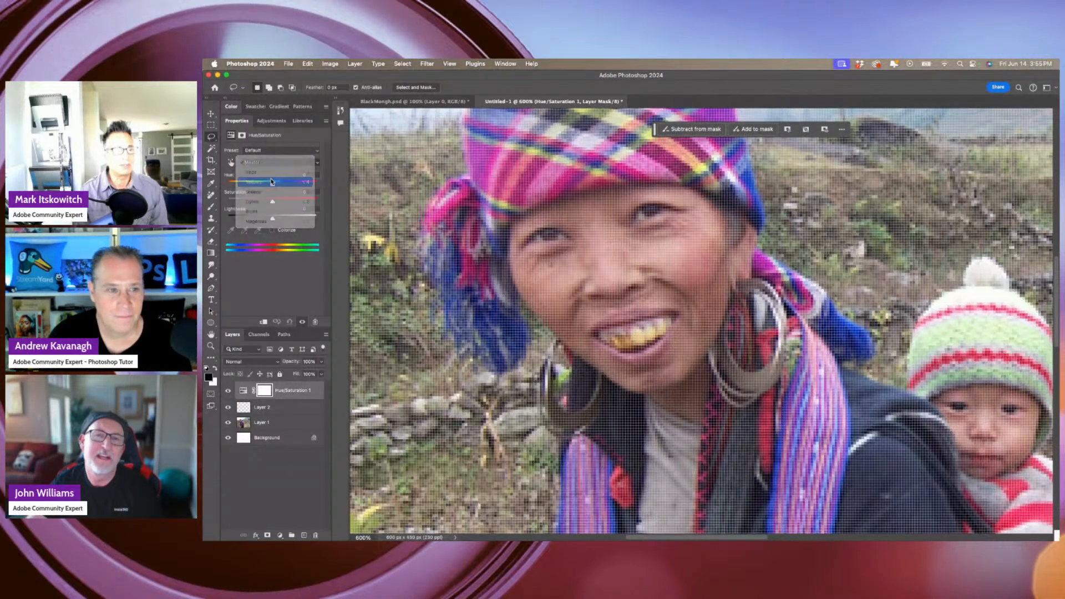
click(273, 162)
click(271, 144)
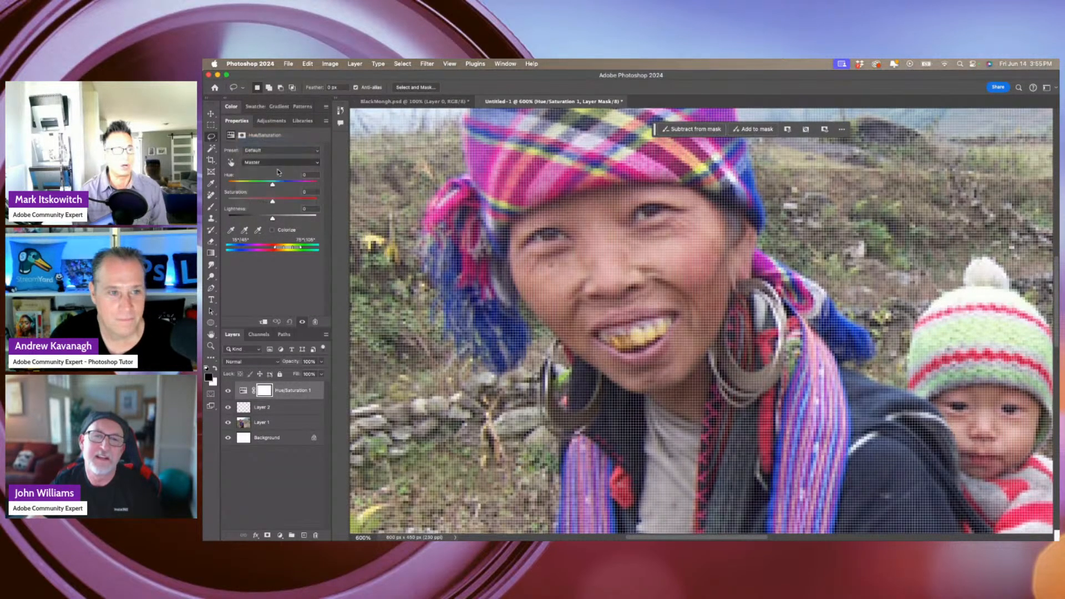
drag(272, 184, 258, 175)
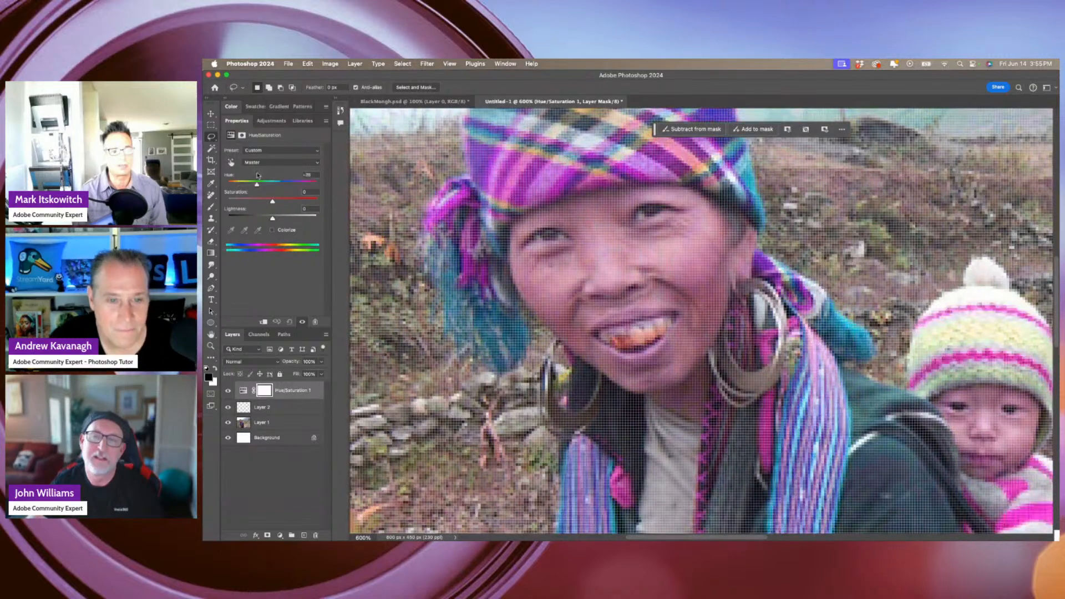
key(super+z)
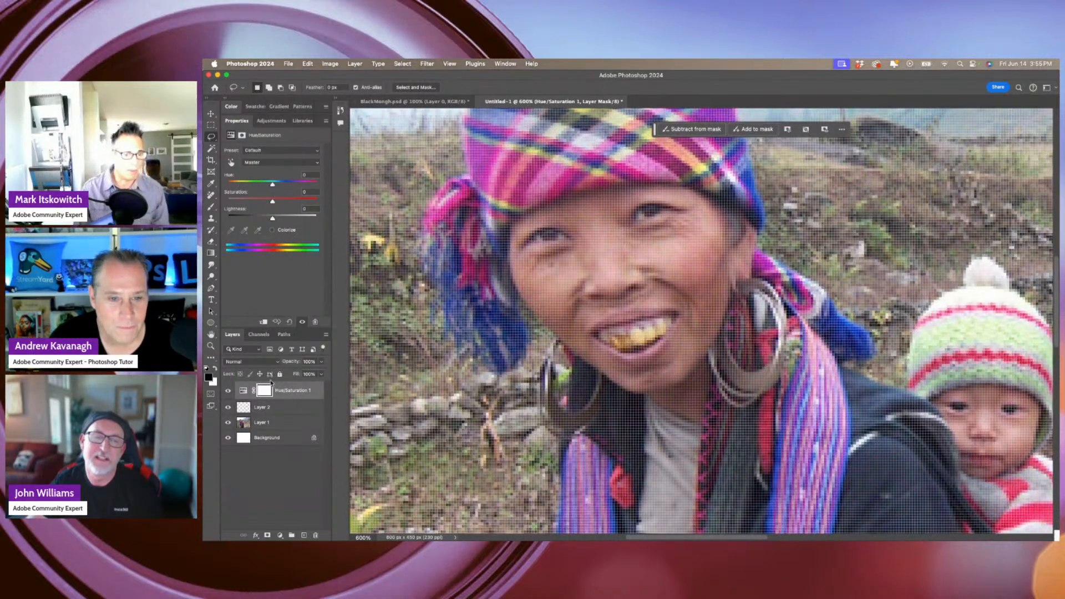
Clip the Hue/Saturation adjustment to the teeth layer and set the Yellows range to saturation -100 and lightness +57.
click(264, 323)
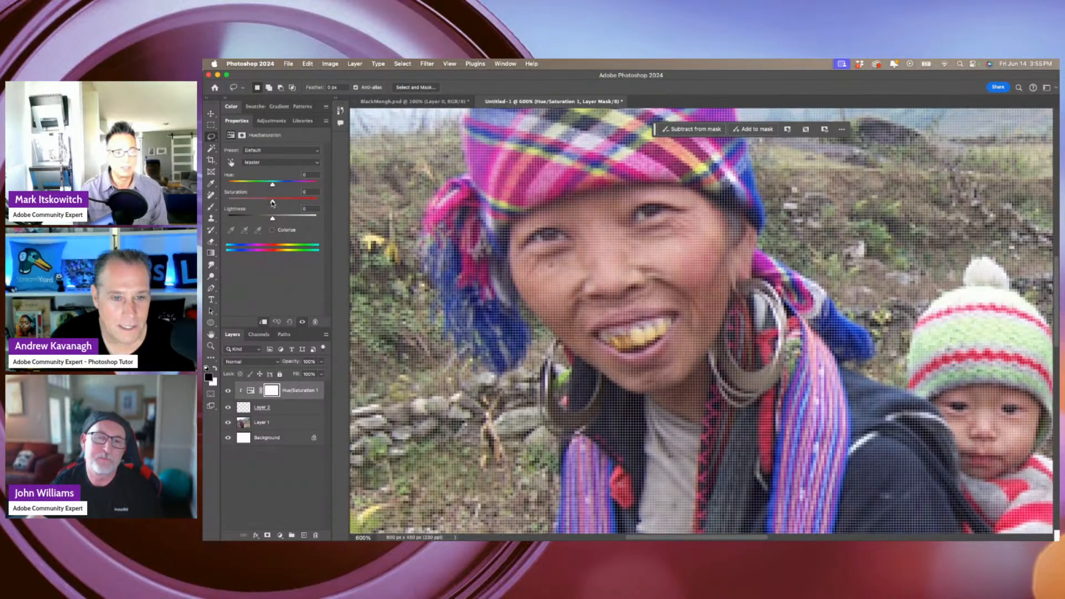
mouse_move(272, 201)
mouse_down()
mouse_move(309, 209)
mouse_move(258, 201)
mouse_move(267, 198)
mouse_up()
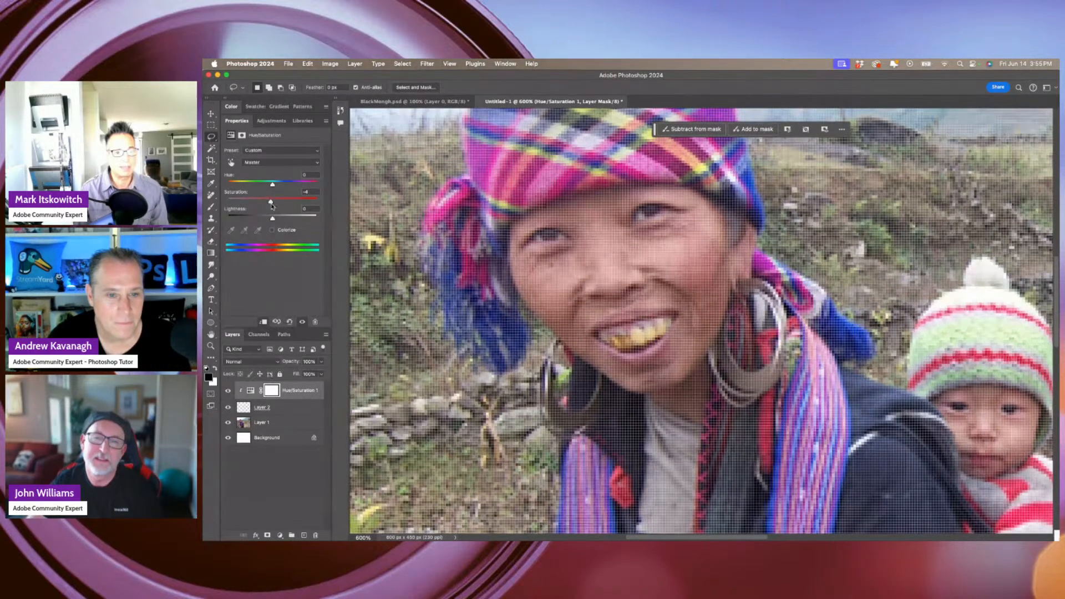
click(282, 162)
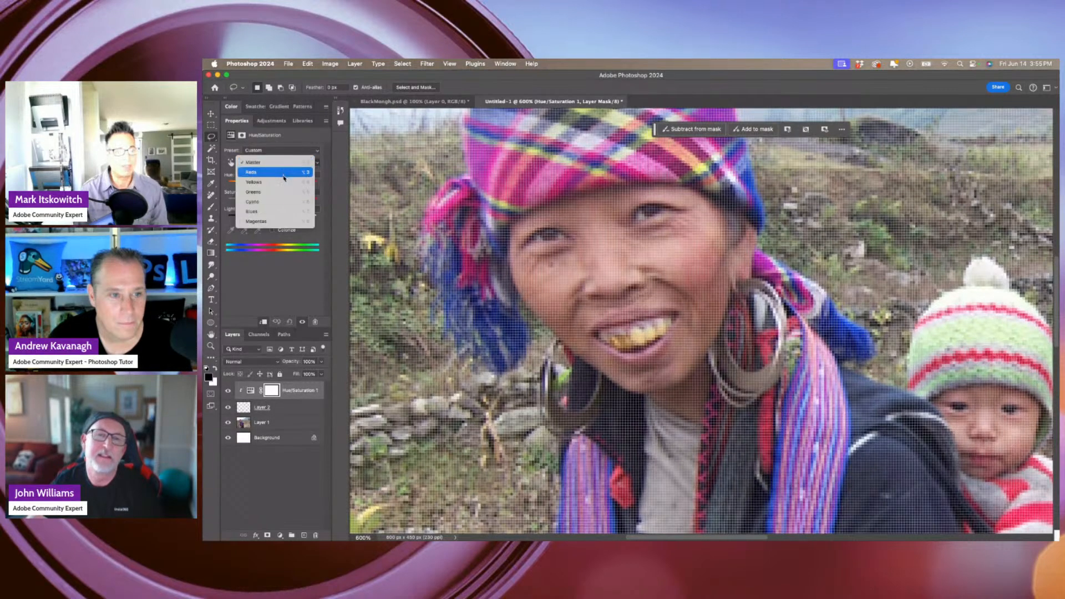
click(283, 184)
drag(274, 204, 227, 202)
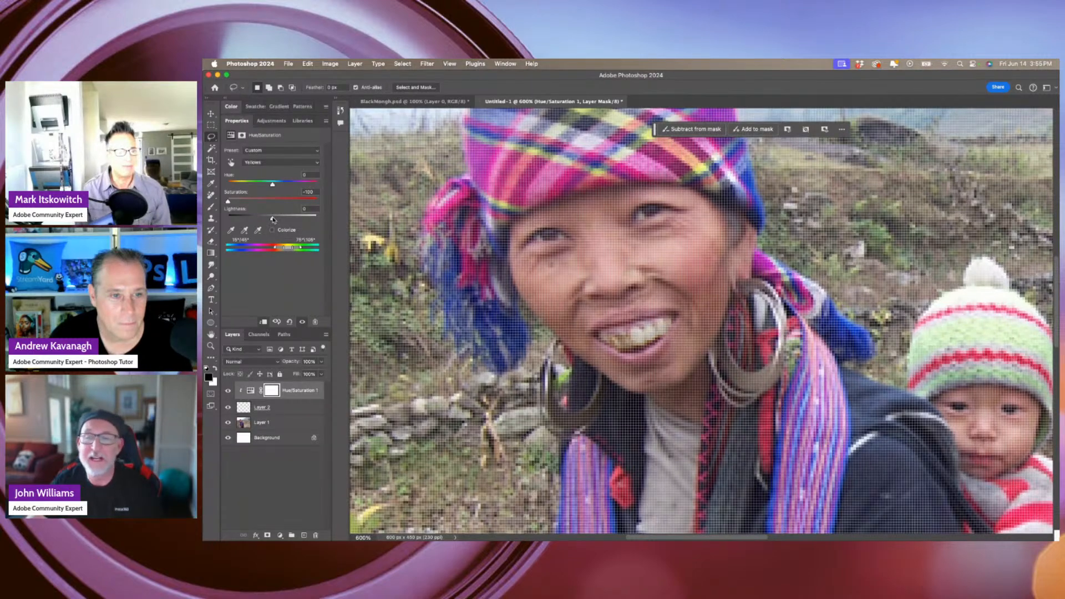
drag(272, 218, 296, 218)
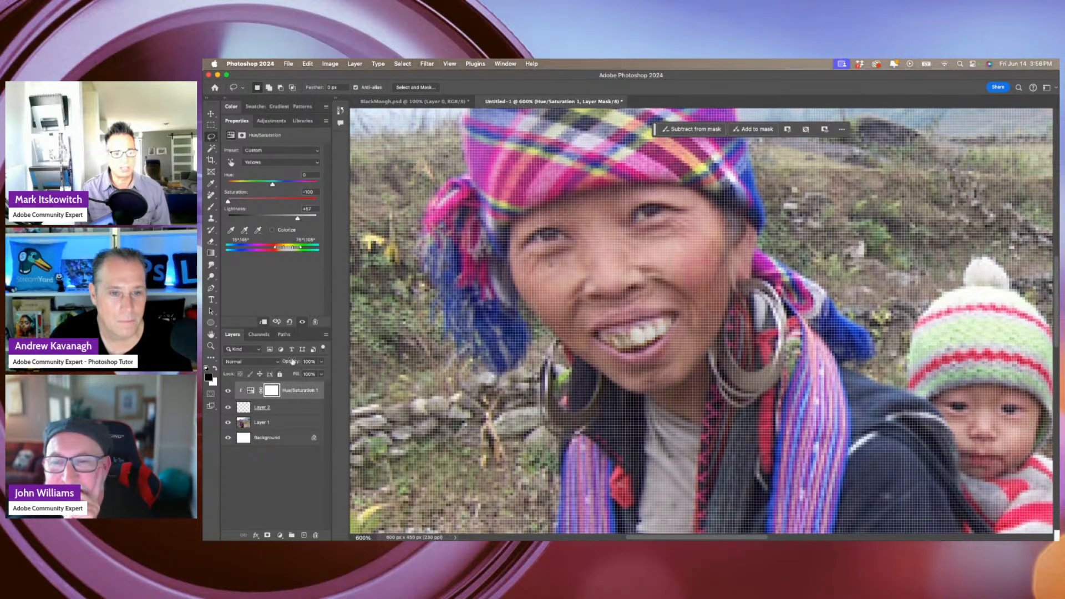
drag(296, 364, 289, 362)
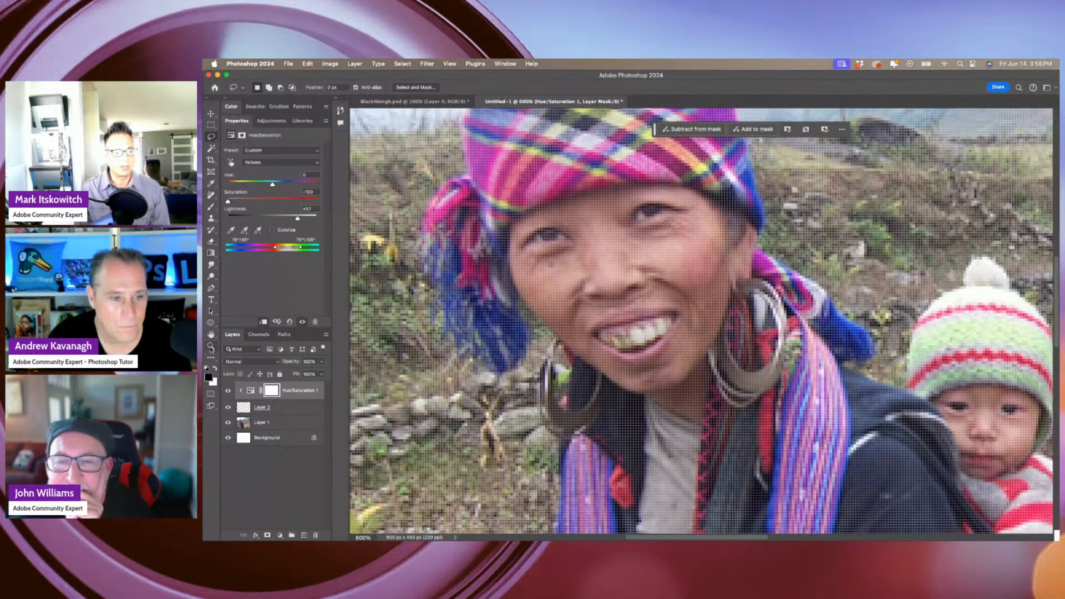
Examine the whitened teeth in the whole photo at 100% and closer up.
double_click(211, 346)
double_click(294, 407)
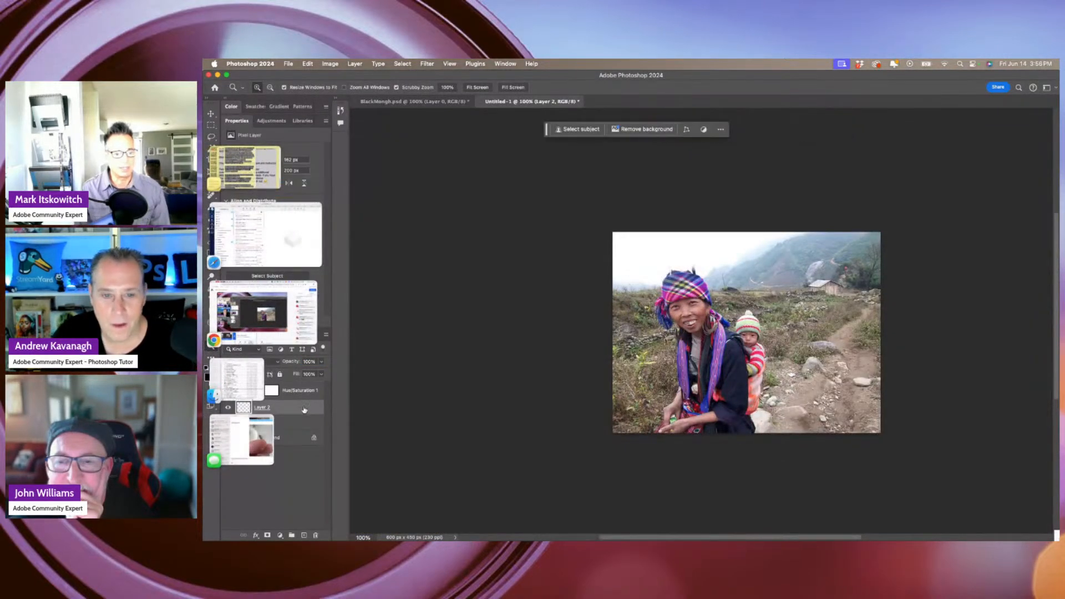
click(622, 135)
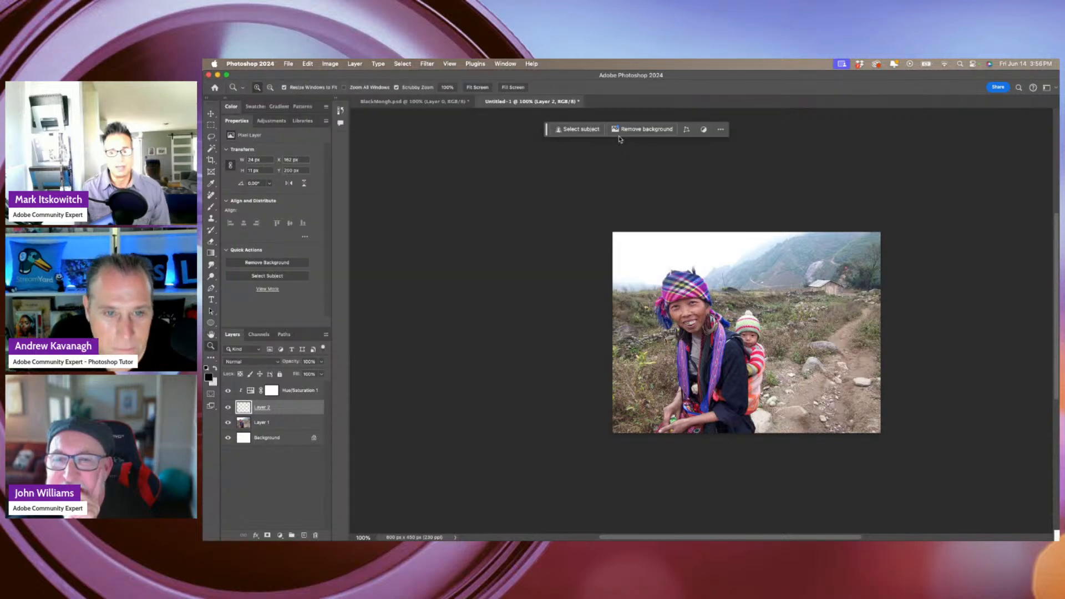
drag(689, 323, 733, 349)
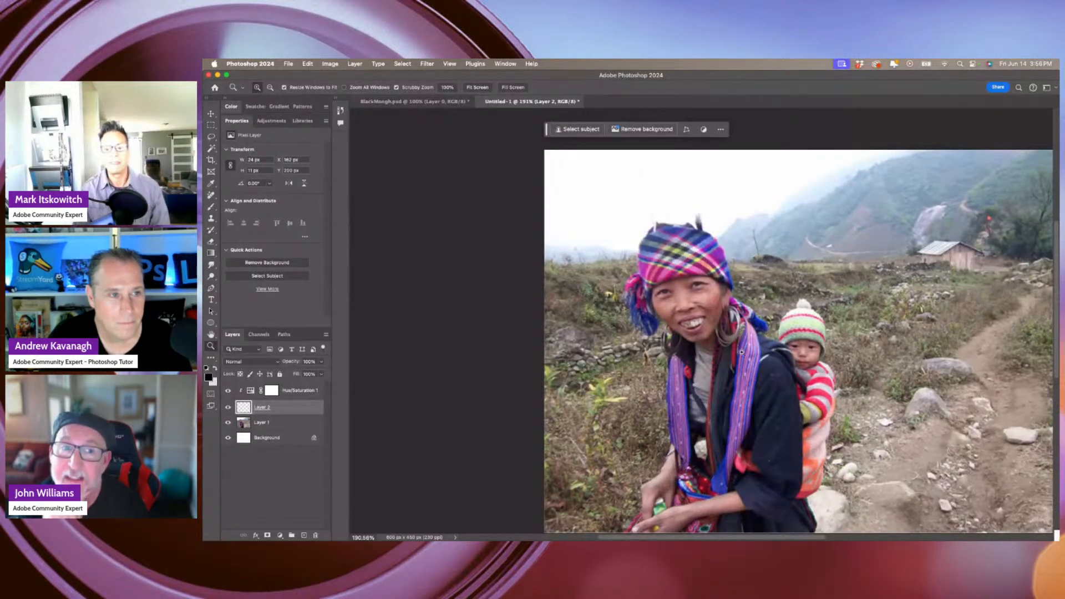
drag(721, 338, 633, 304)
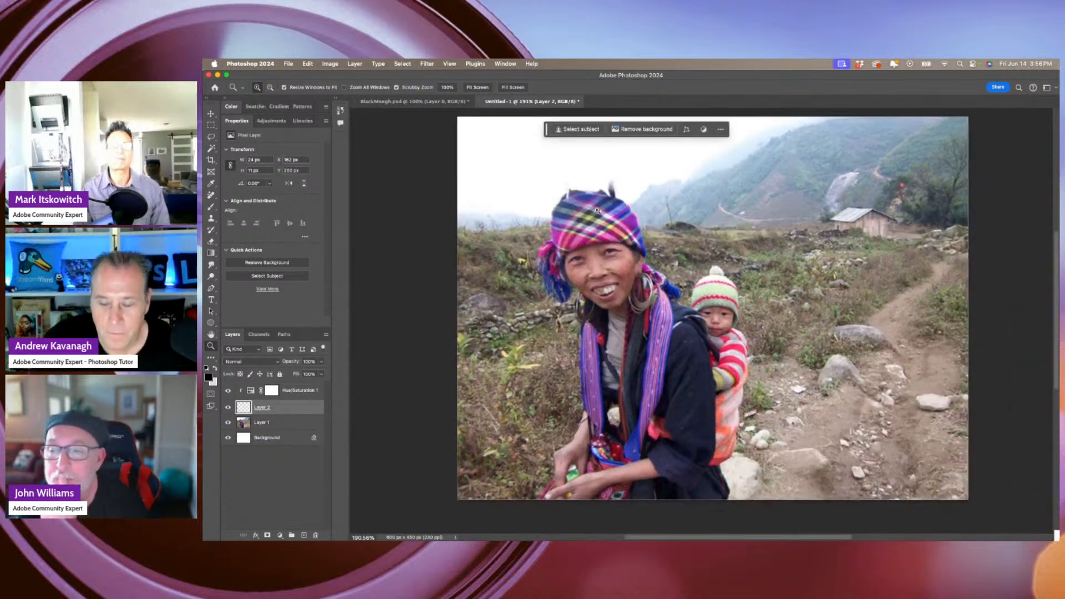
Close the untitled practice document and show the images in the Get Creative with PS library.
click(480, 104)
click(630, 252)
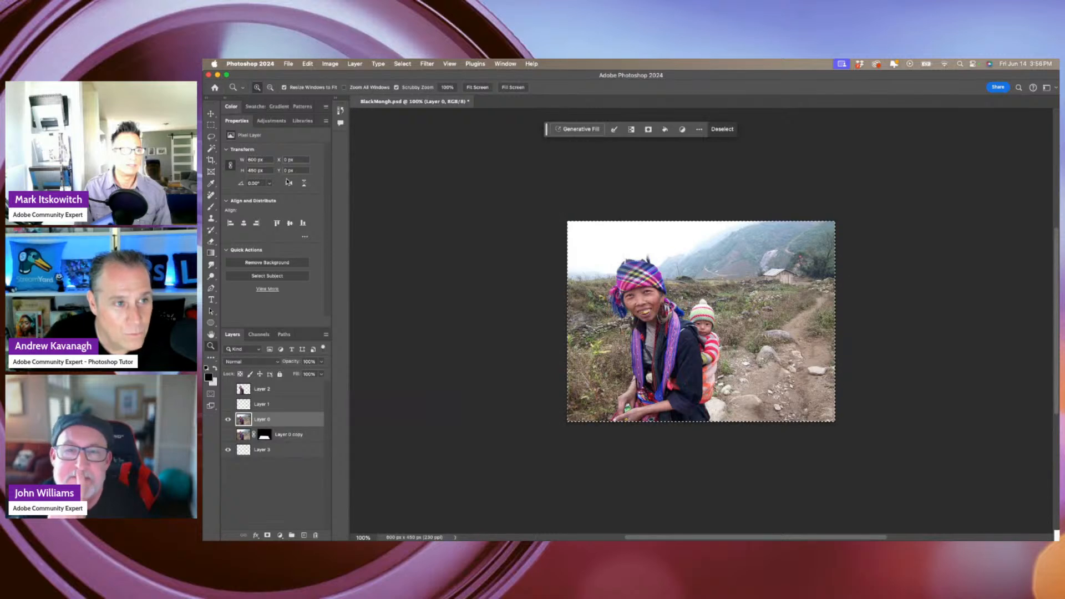
click(302, 120)
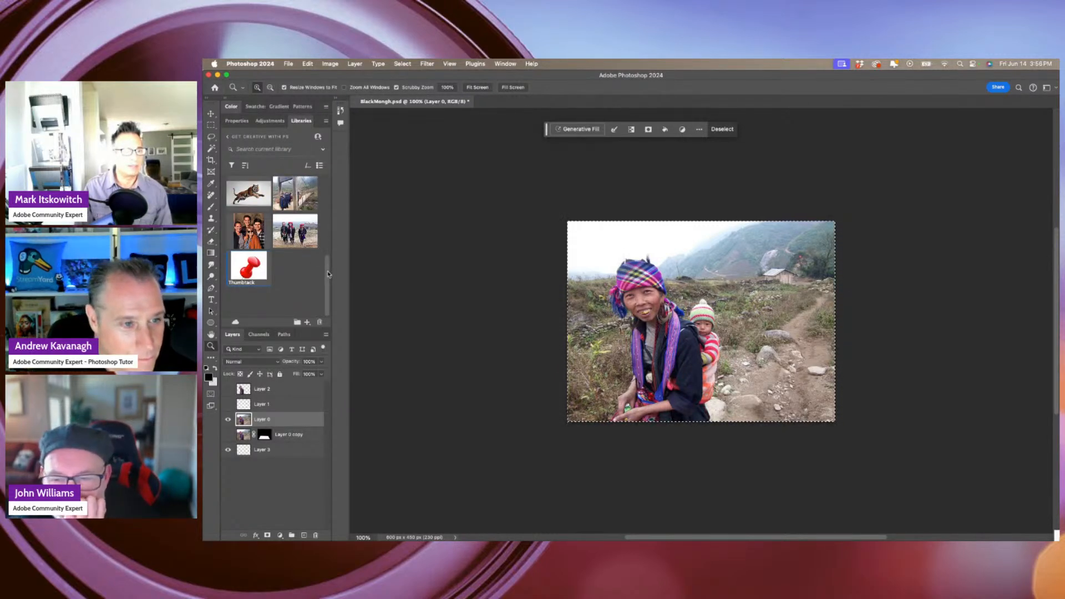
Find the leaping tiger image in the current library and open it as its own document.
drag(327, 272, 319, 156)
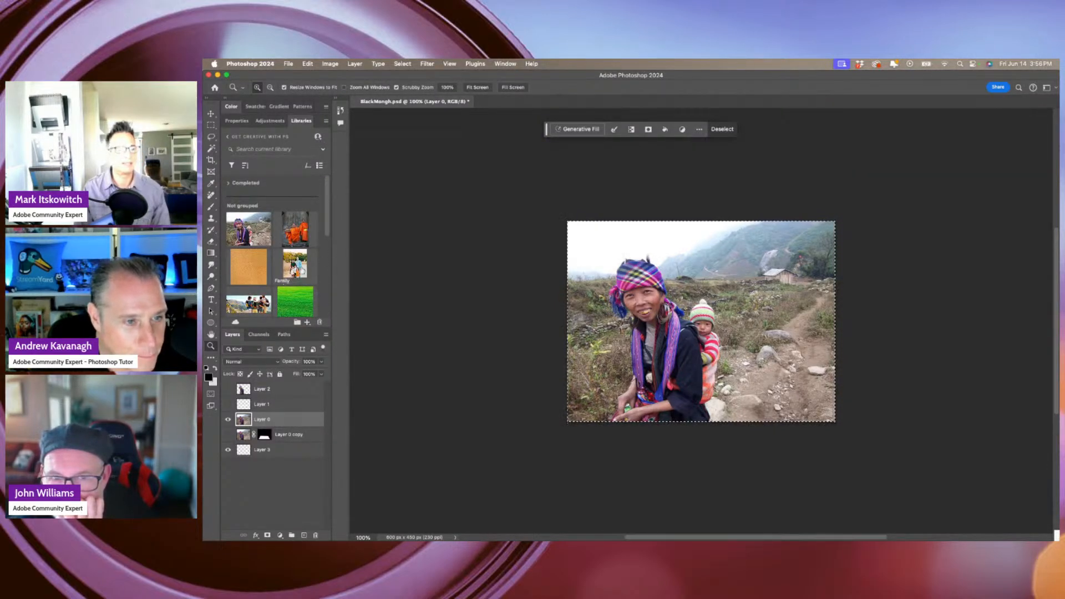
scroll(256, 259, down, 5)
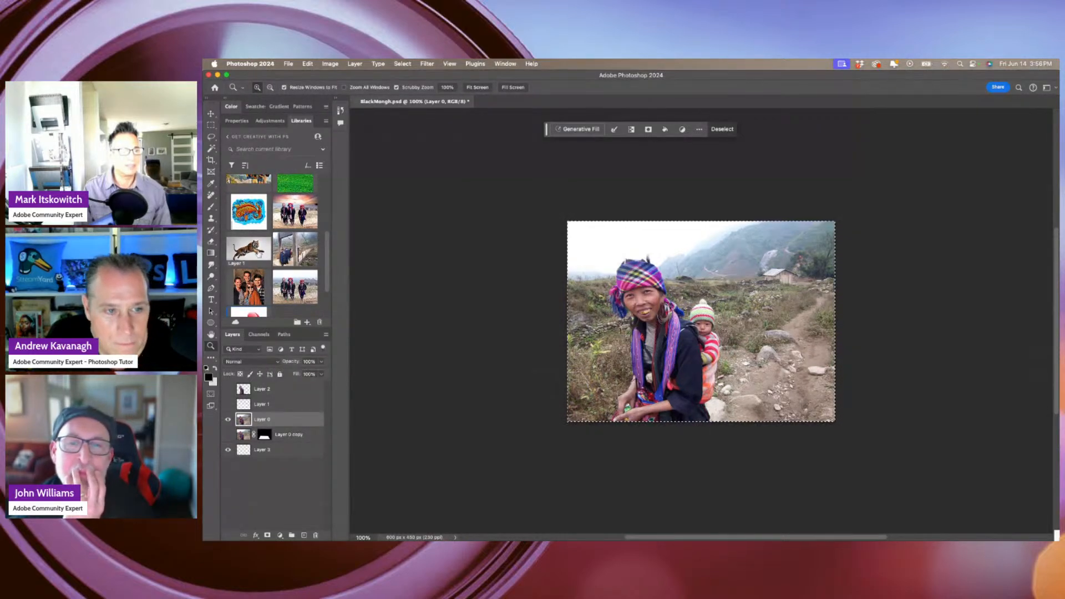
double_click(260, 254)
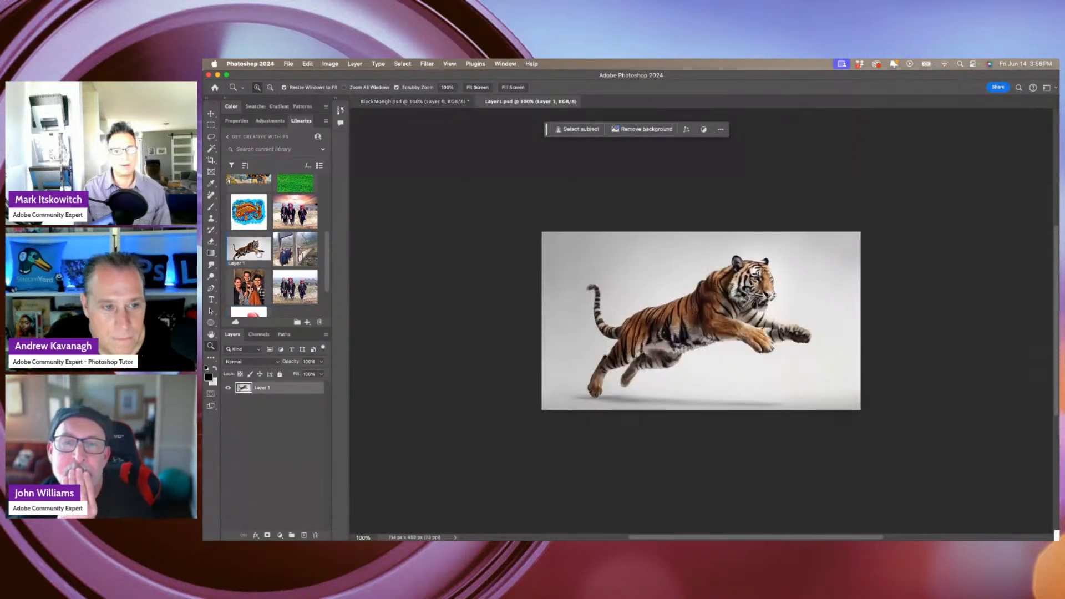
Select the tiger with the Object Selection tool and copy it to a new layer.
click(211, 148)
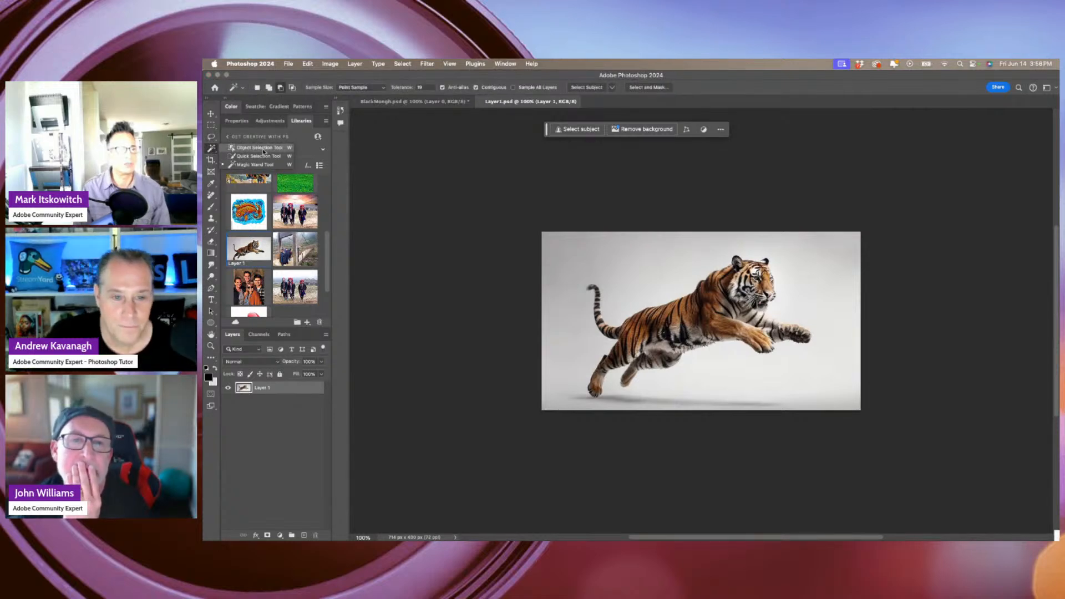
click(260, 148)
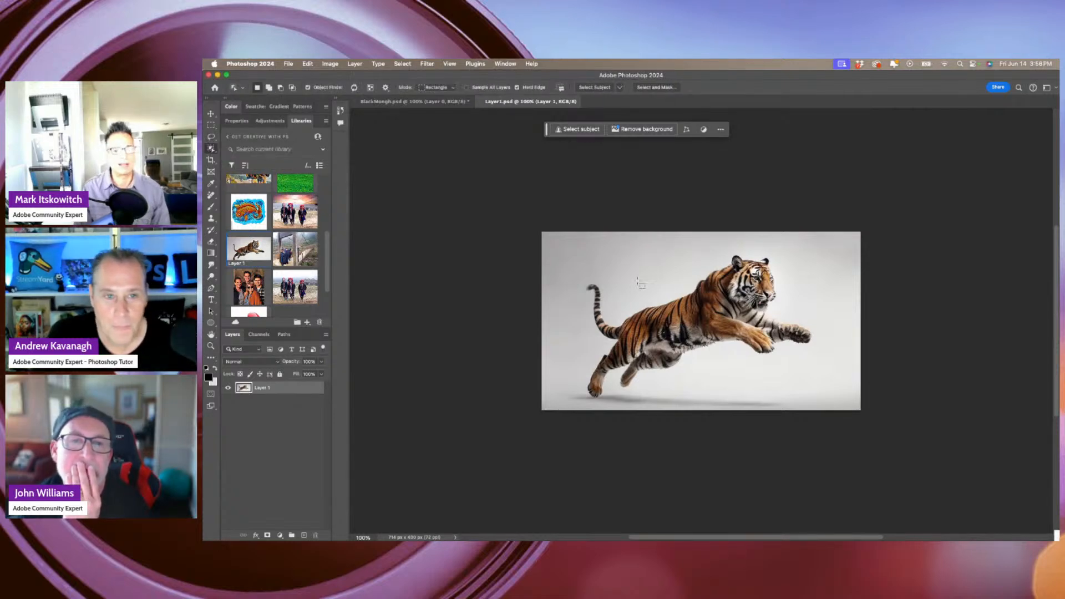
click(696, 320)
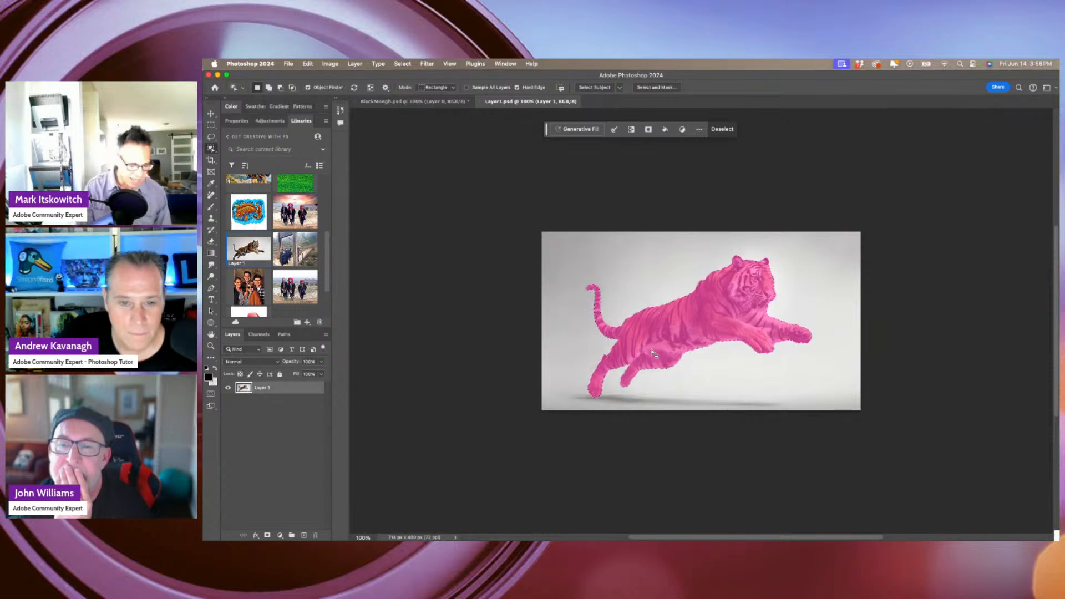
key(super+j)
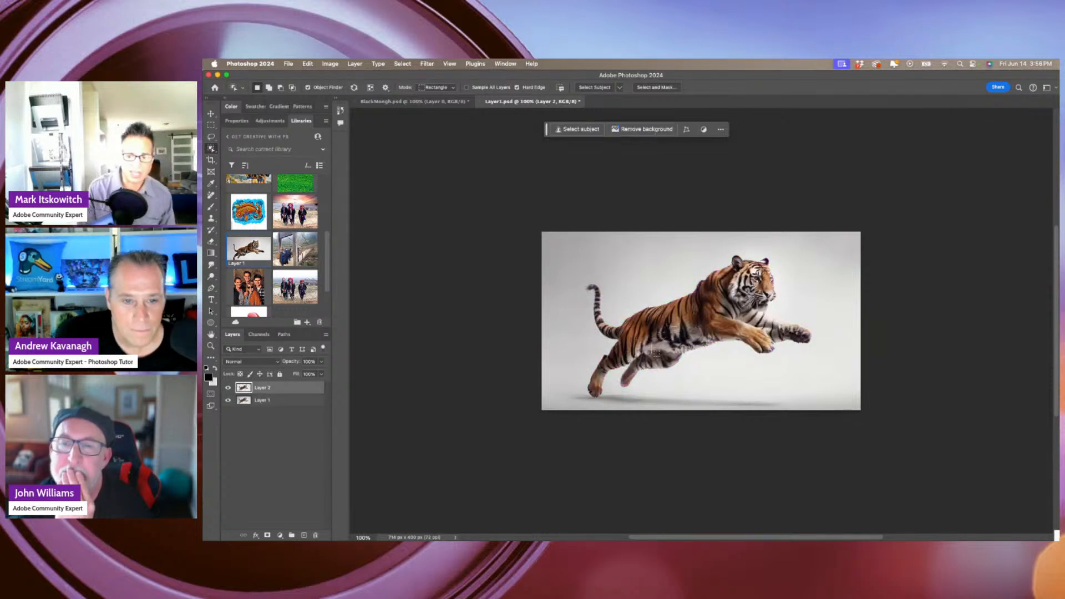
Select the whole of Layer 1 and replace it using Generative Fill with the prompt "Forest and jungle scene".
click(272, 402)
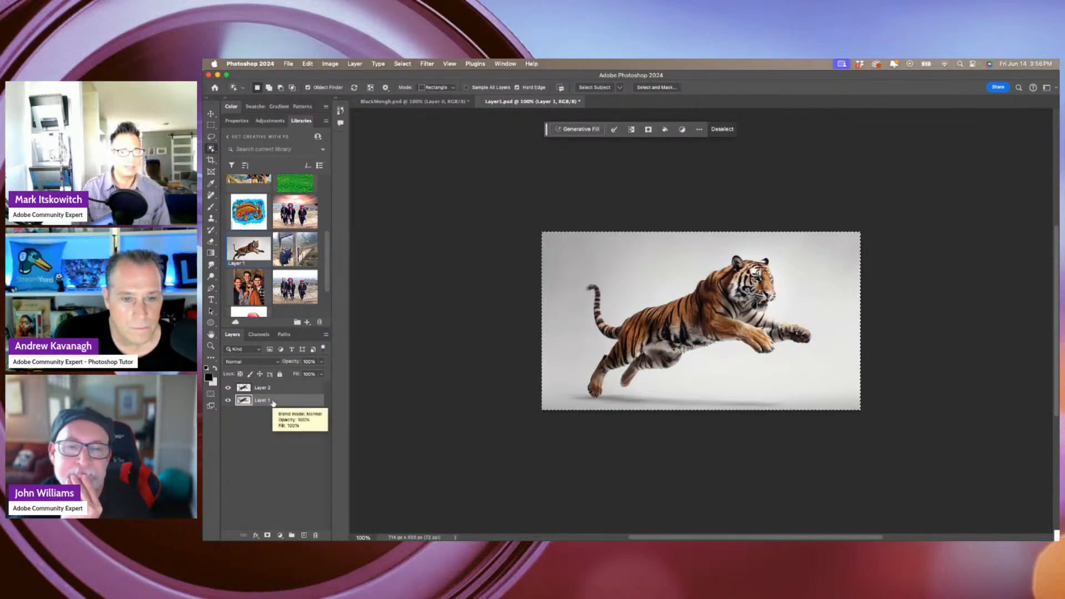
click(577, 130)
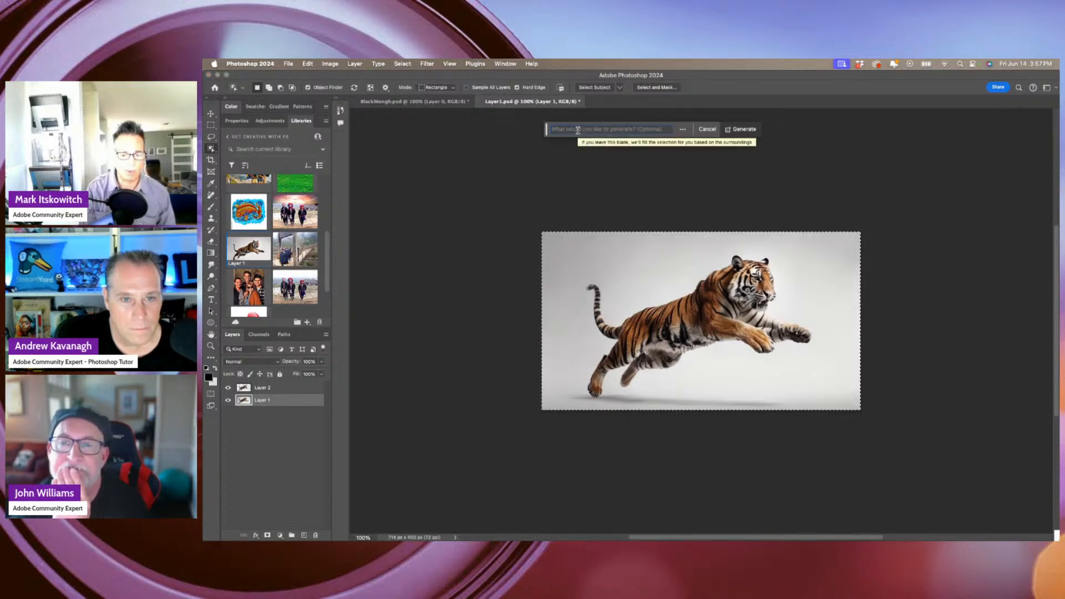
text(N)
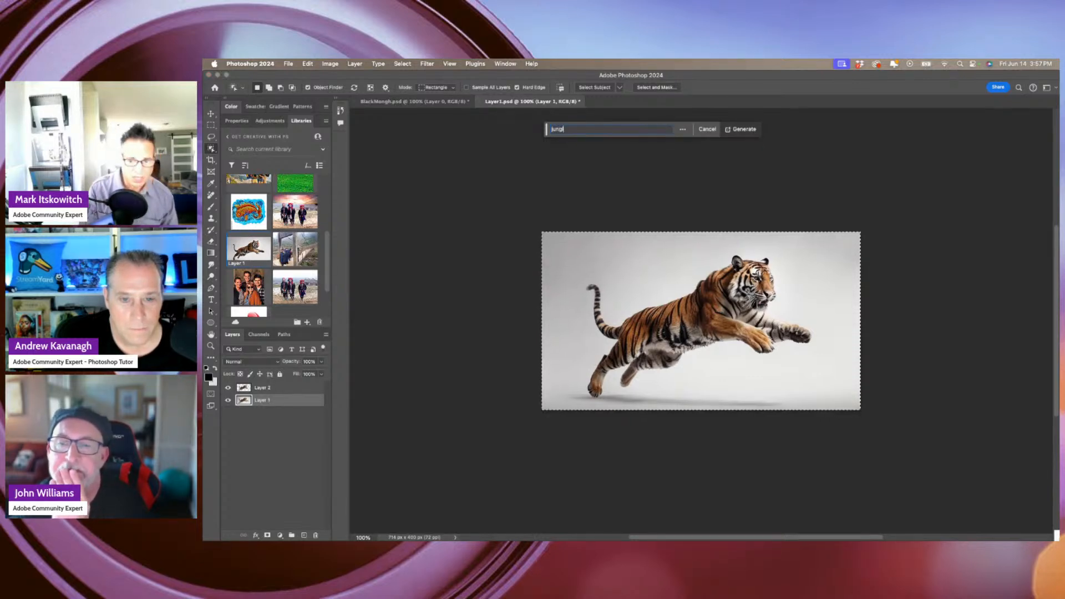
key(BackSpace)
key(BackSpace)
key(BackSpace)
key(BackSpace)
key(BackSpace)
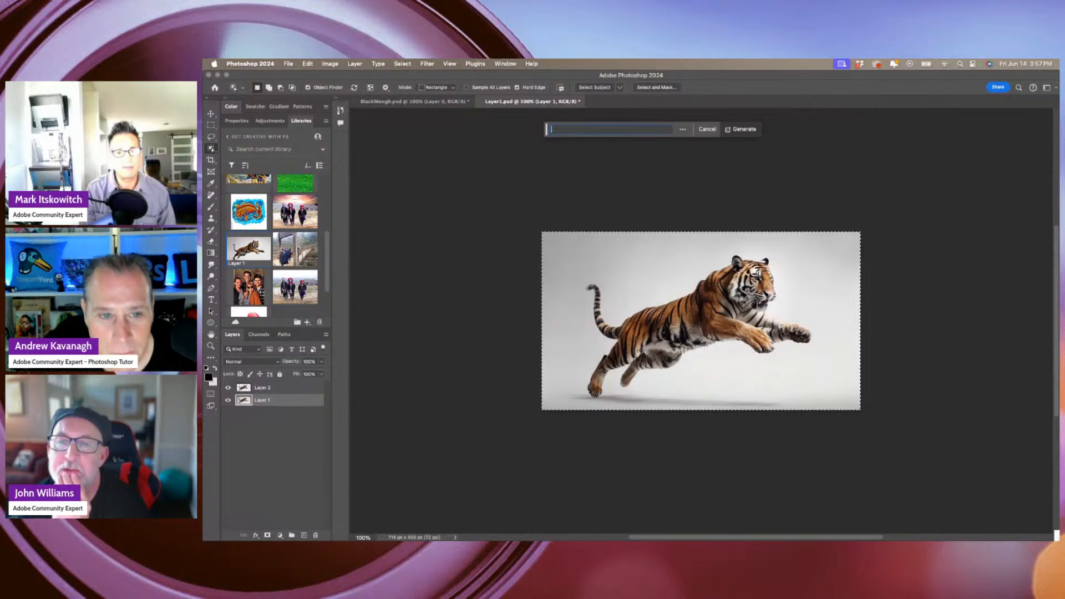
key(BackSpace)
key(BackSpace)
key(BackSpace)
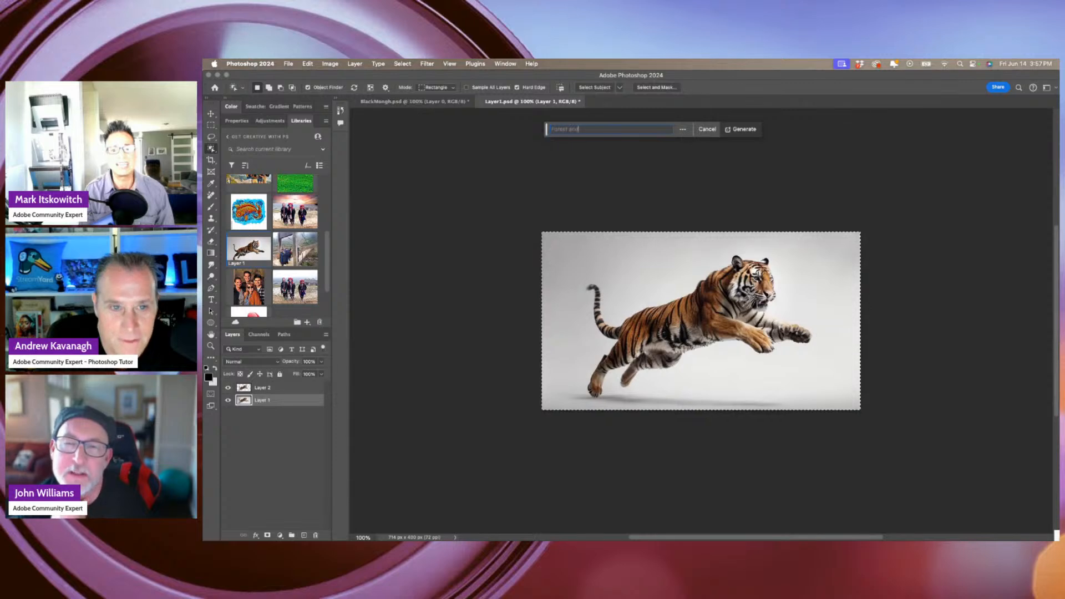
click(742, 130)
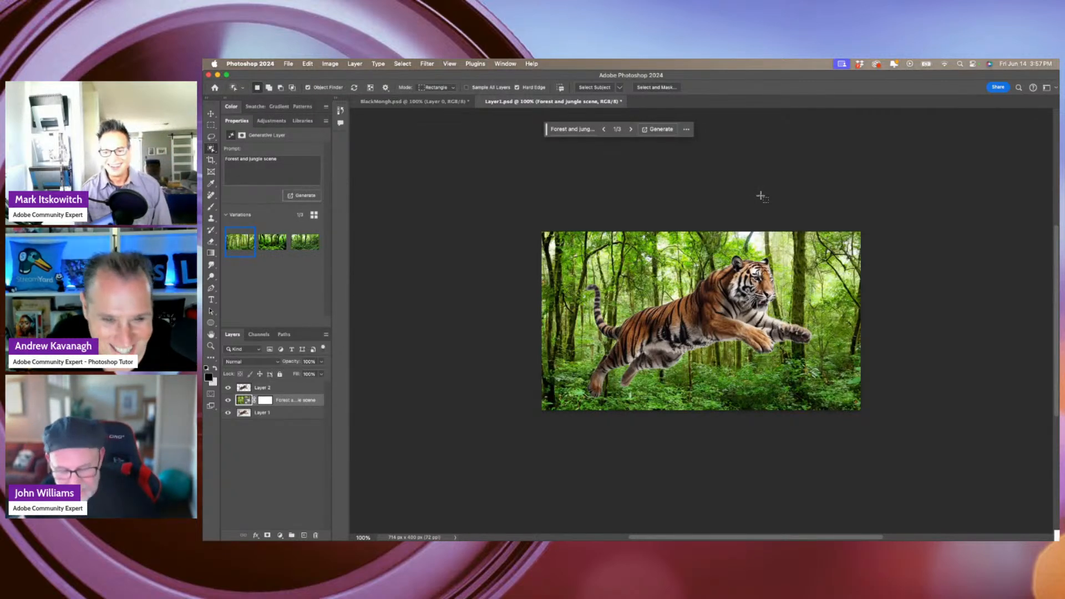
Compare the generated forest variations and keep the first one as the tiger's background.
click(244, 388)
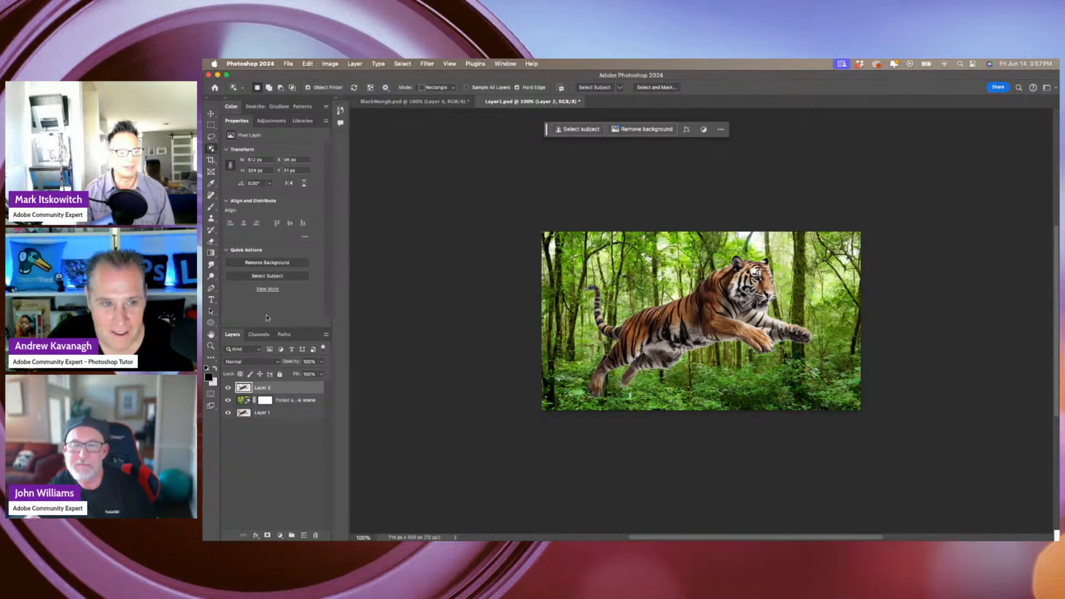
click(243, 400)
click(295, 249)
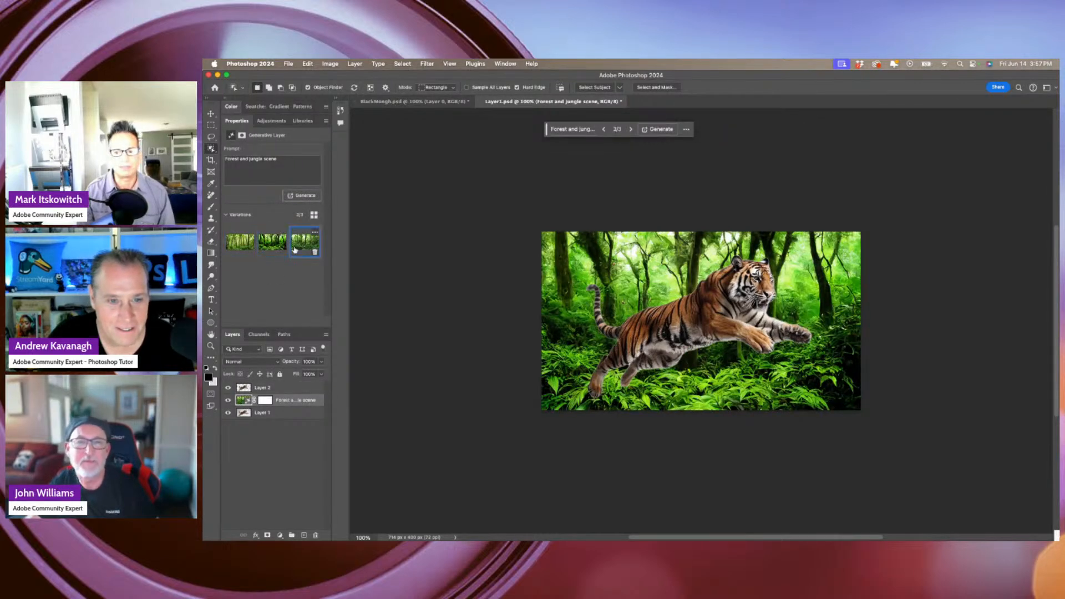
click(240, 242)
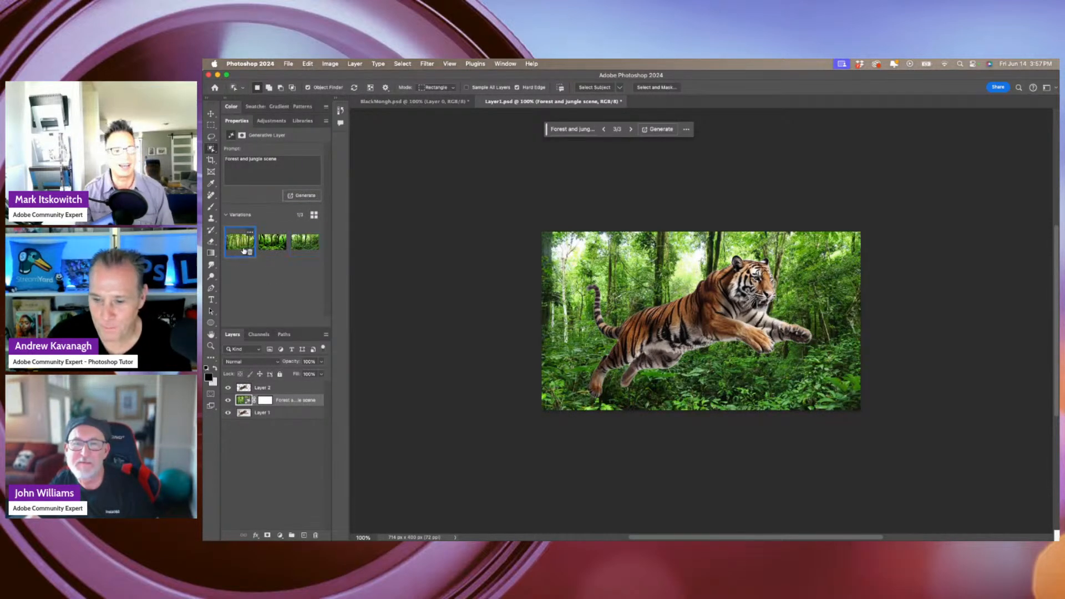
Delete the original Layer 1 and merge the remaining visible tiger and forest layers.
click(280, 388)
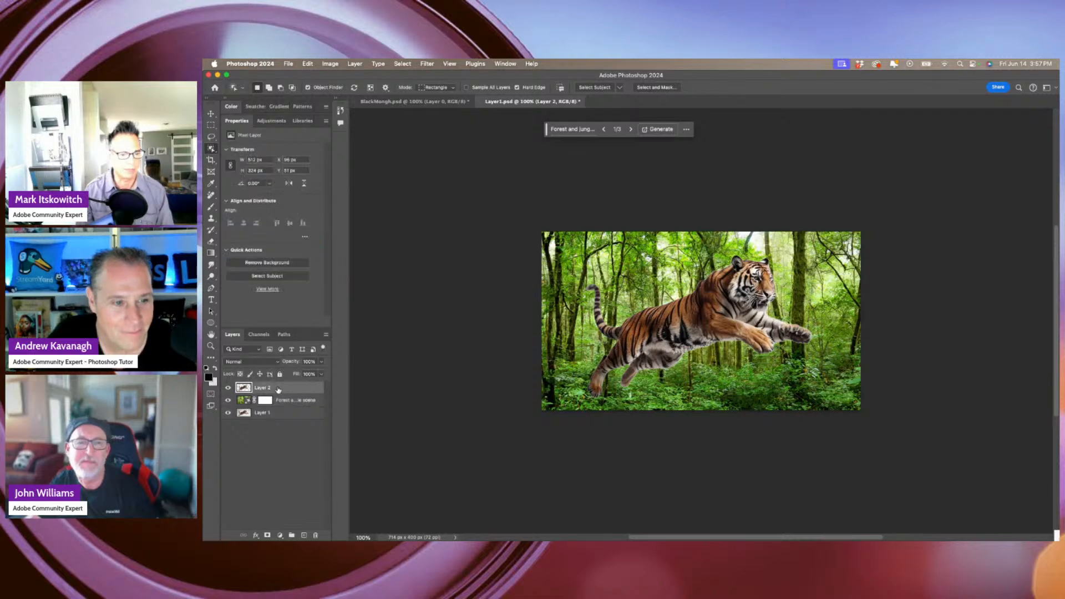
shift+click(282, 400)
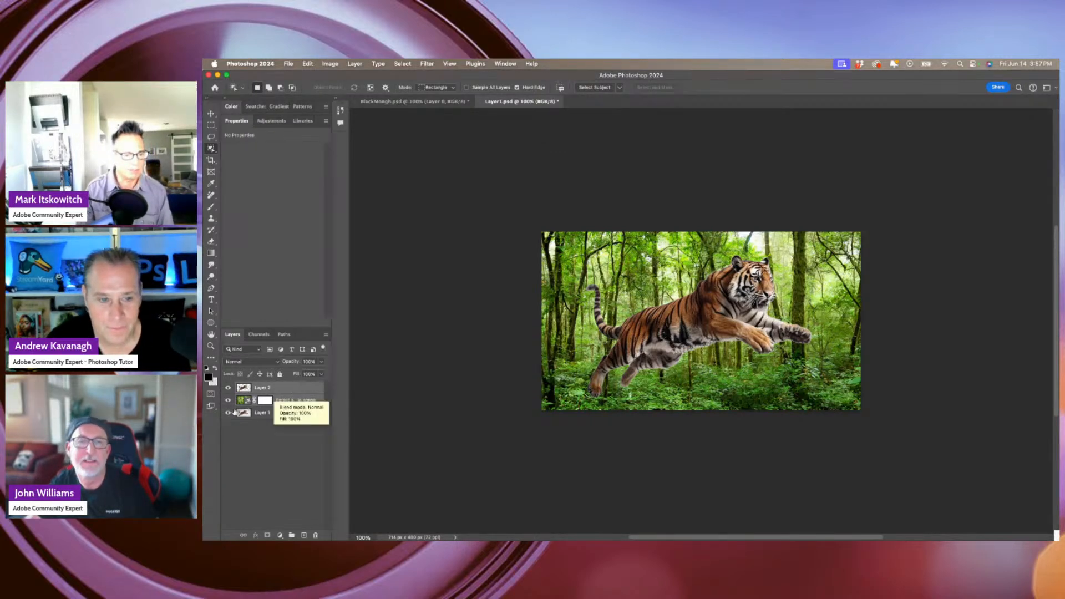
click(230, 413)
click(272, 403)
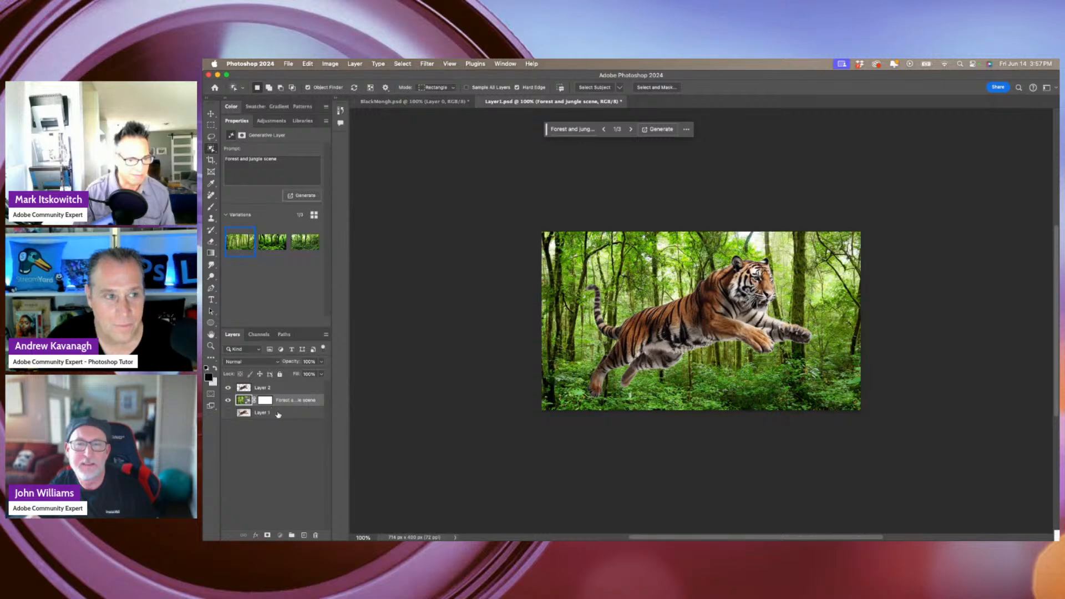
click(279, 414)
key(Delete)
click(326, 334)
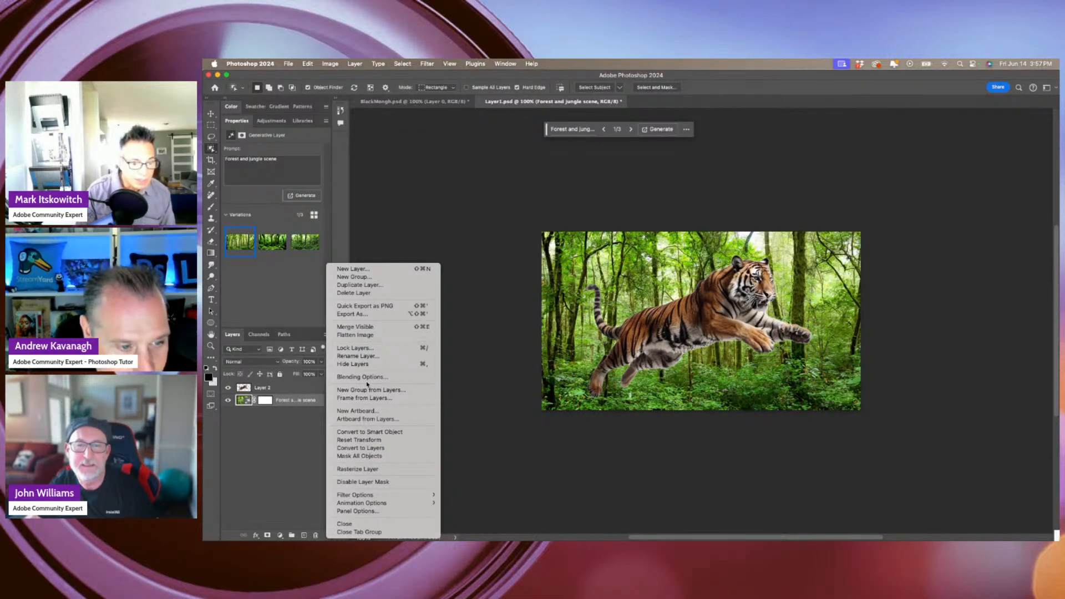
click(358, 328)
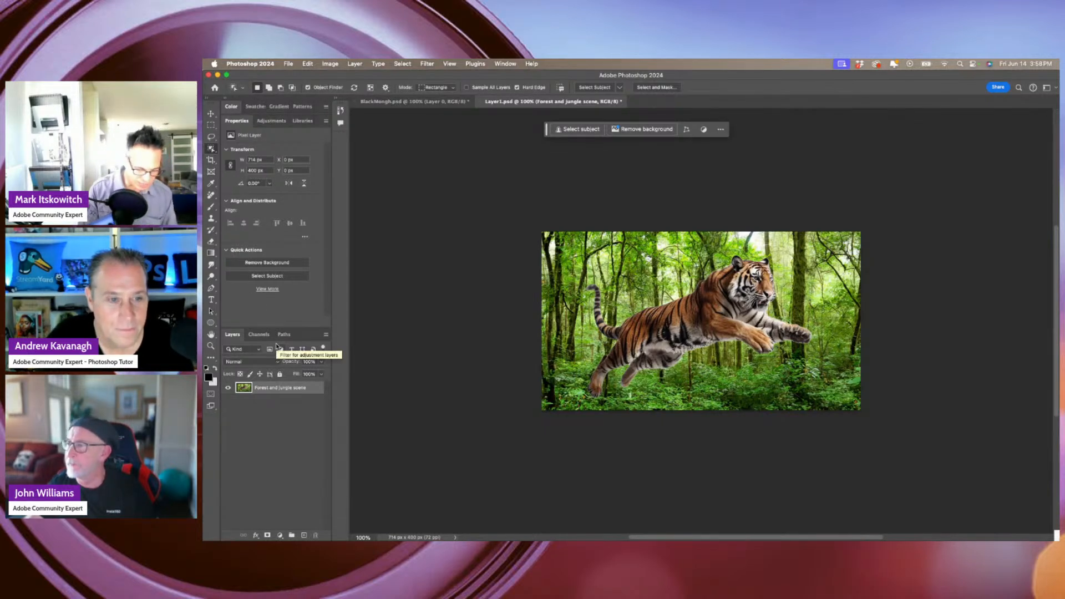
Duplicate the merged jungle layer twice and fill the bottommost layer with the black foreground color.
key(super+j)
key(super+j)
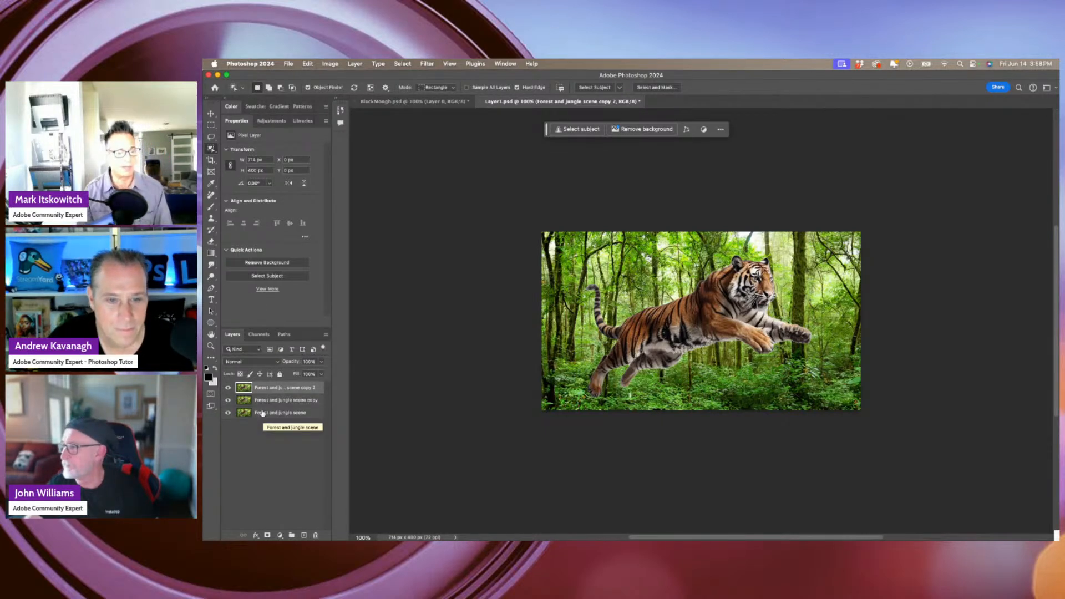
click(263, 413)
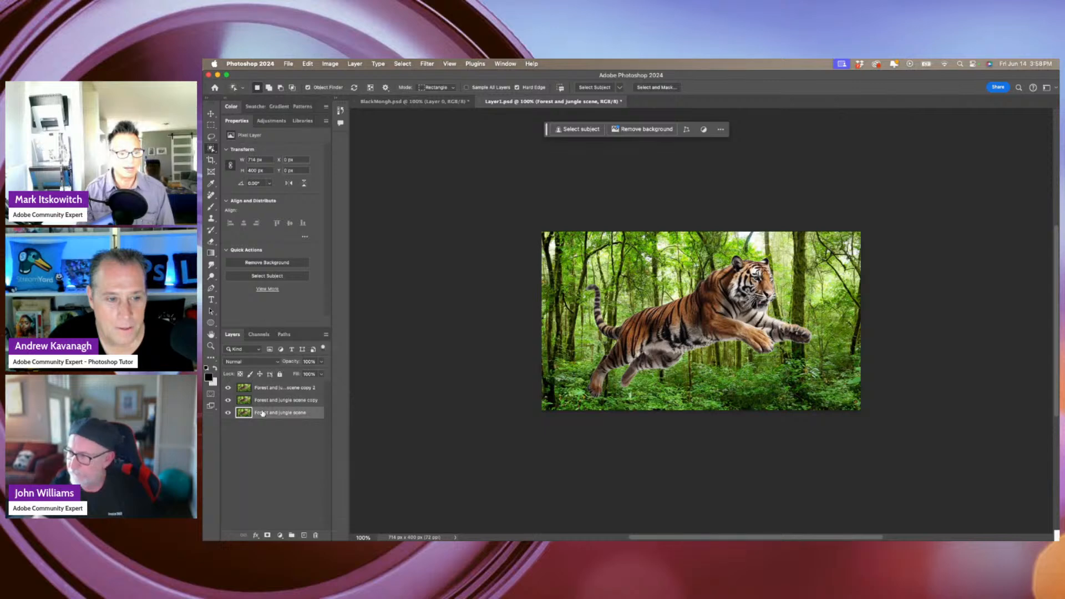
key(alt+BackSpace)
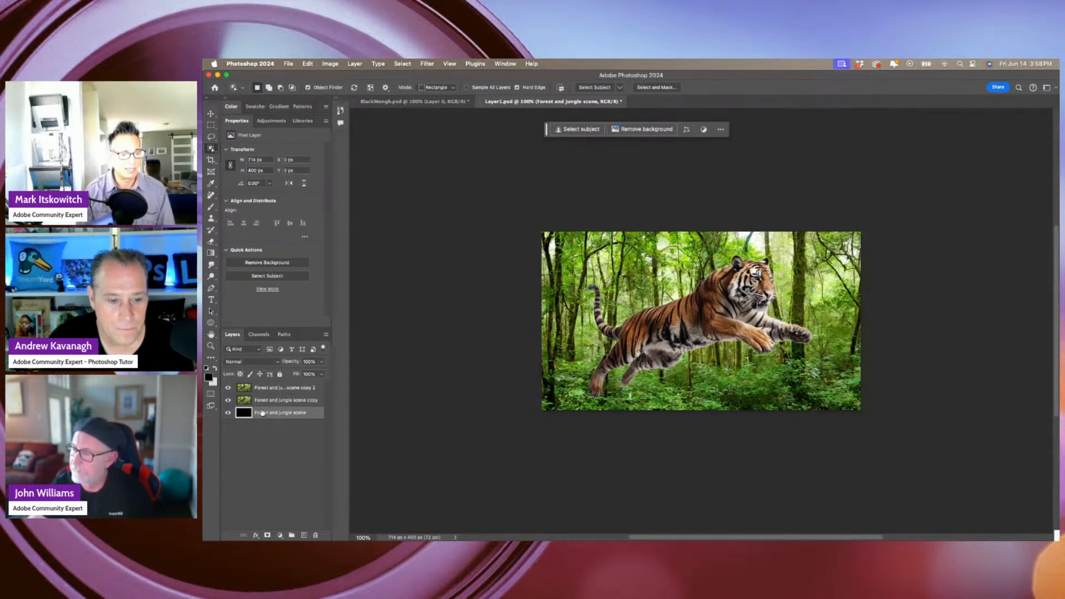
On the middle jungle copy, draw a rectangular marquee of about 500 by 330 px around the tiger.
click(259, 401)
click(212, 127)
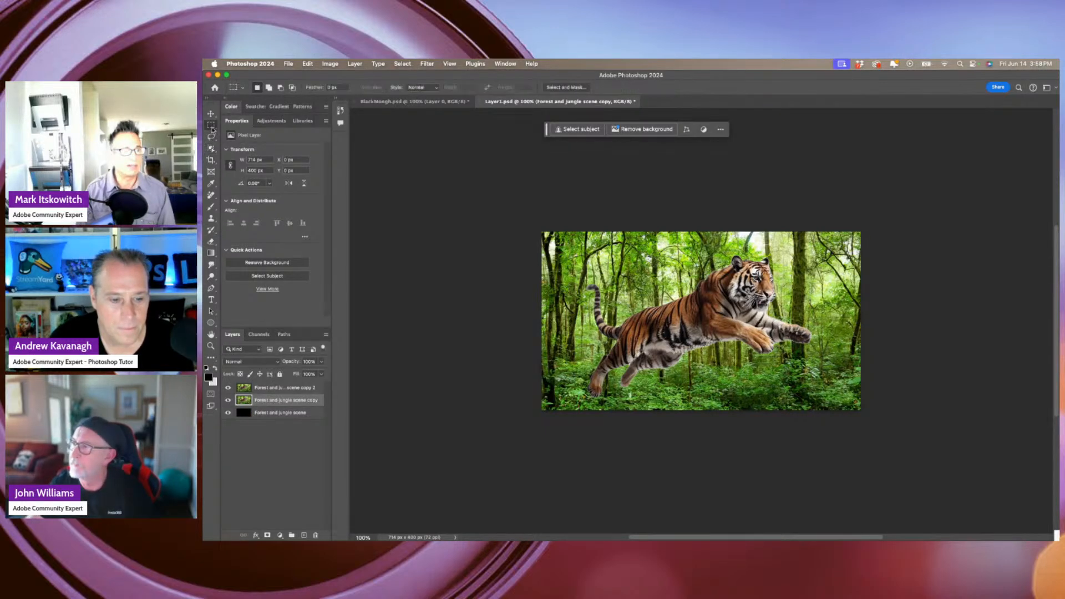
drag(587, 249, 810, 397)
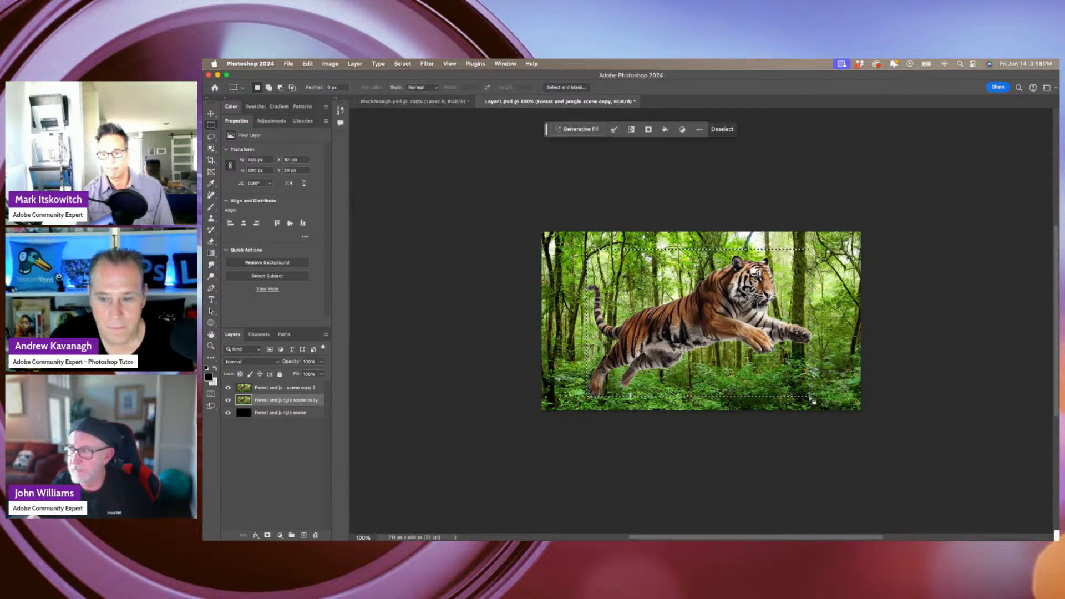
Transform the marquee selection in Perspective mode, narrowing its upper edge symmetrically into a trapezoid.
right_click(761, 372)
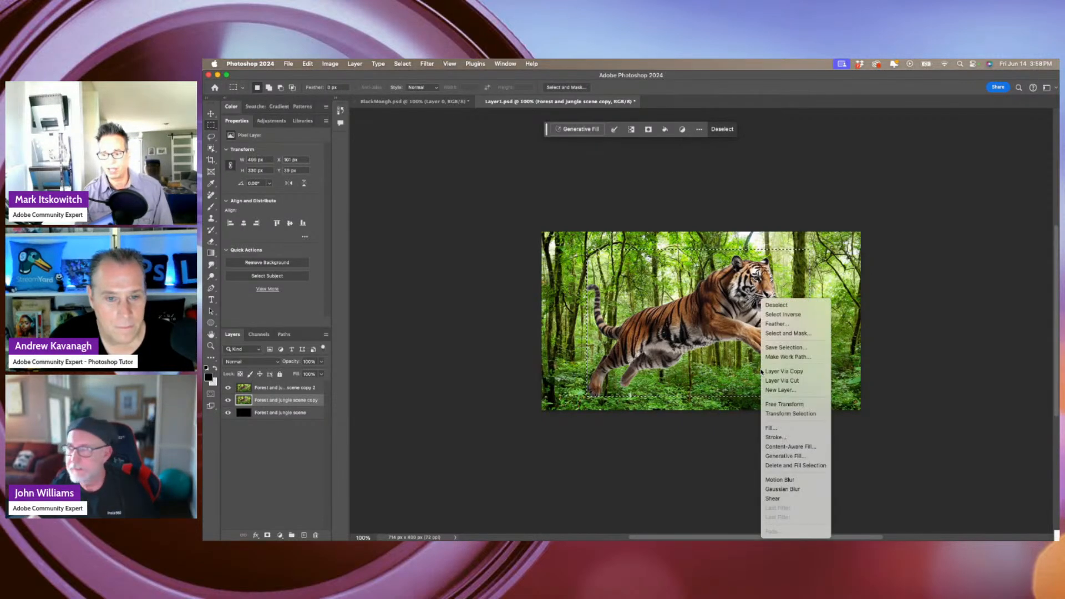
click(785, 406)
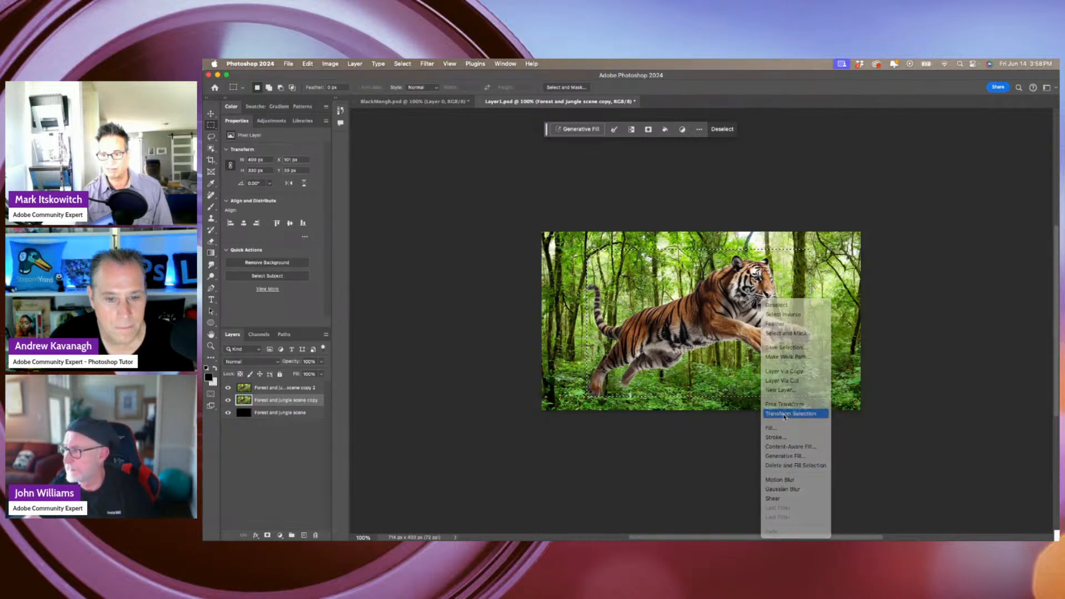
right_click(777, 265)
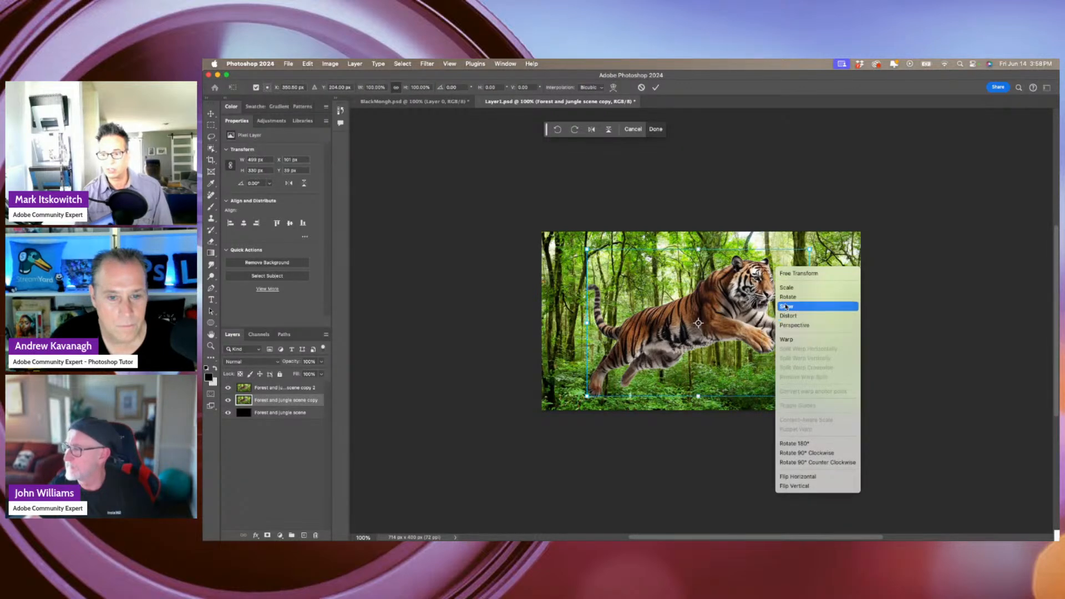
click(788, 325)
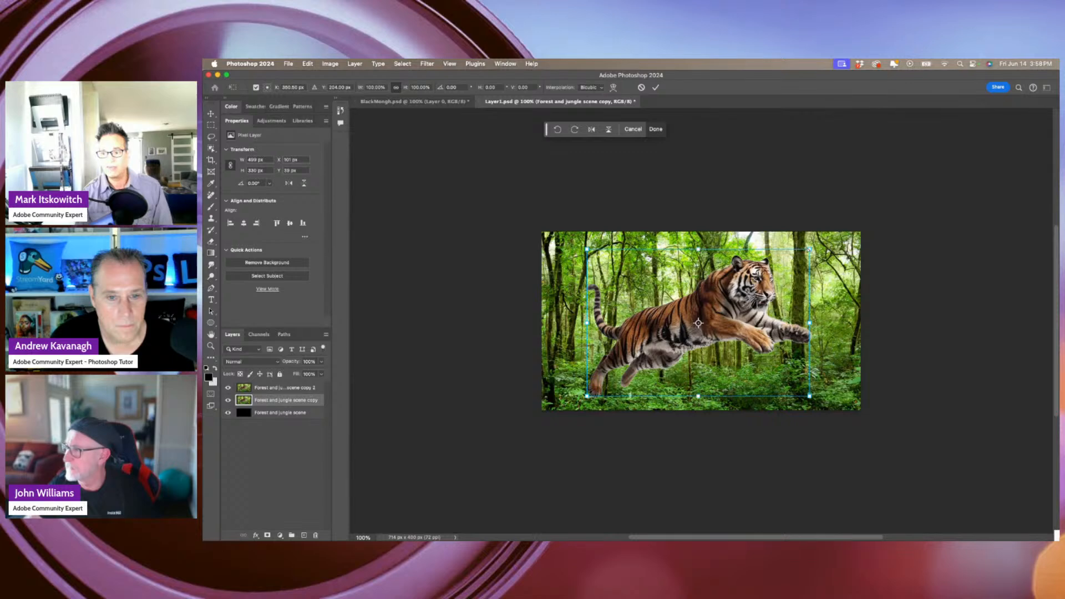
drag(810, 249, 768, 249)
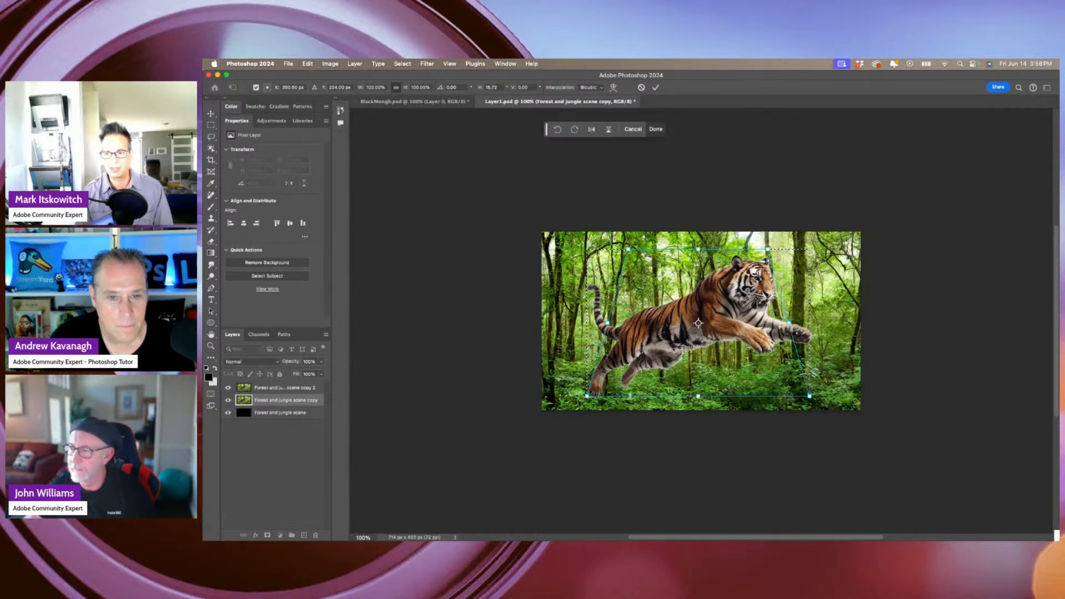
drag(698, 251, 700, 249)
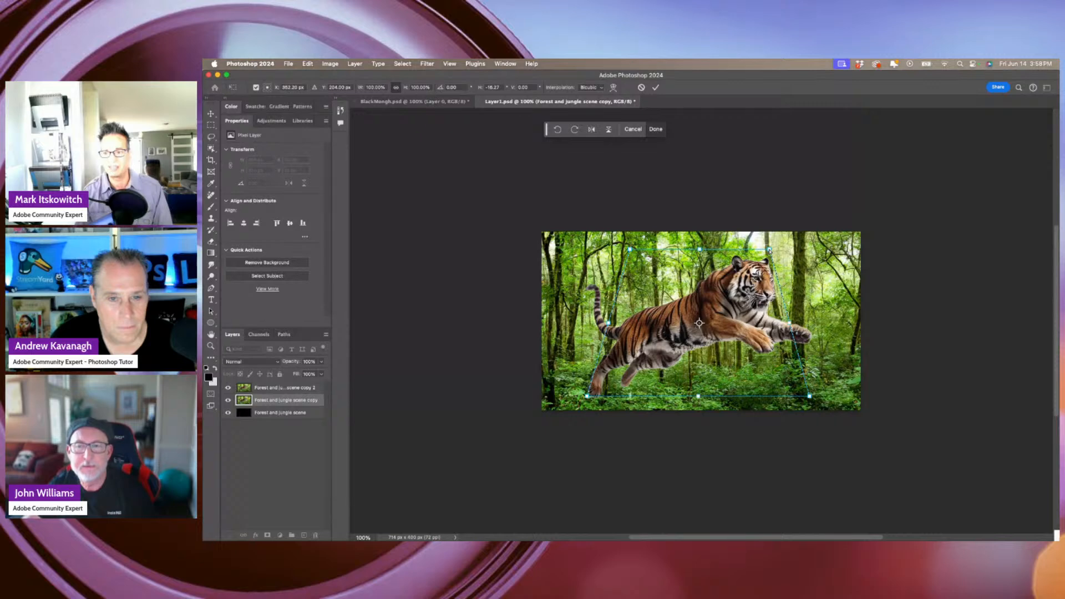
Skew the marquee selection, lowering both upper corners to form a flatter trapezoid about 190 px high, and apply the transform.
right_click(753, 265)
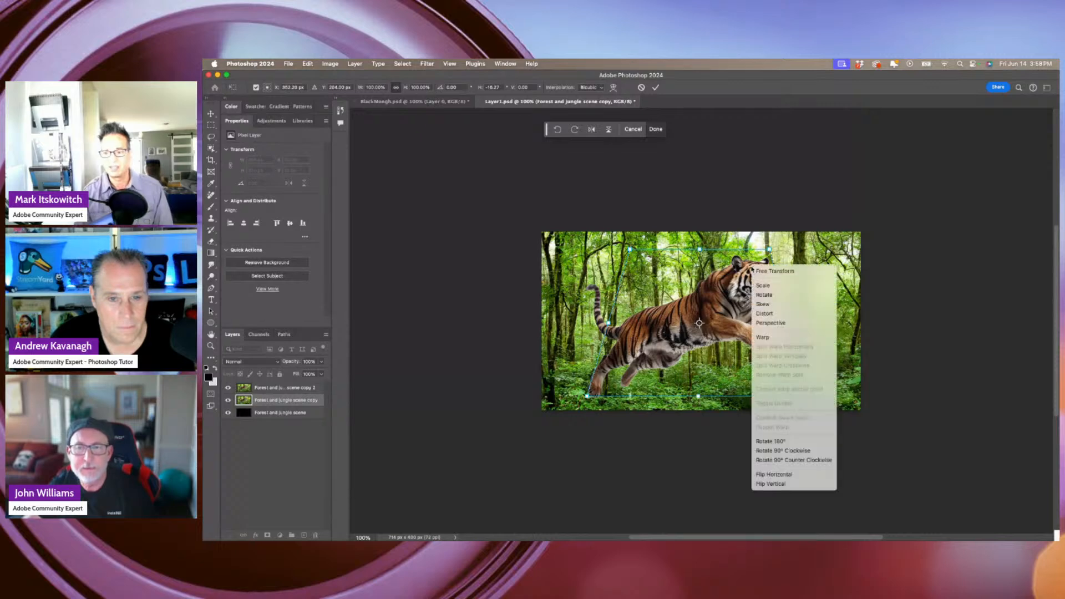
click(768, 305)
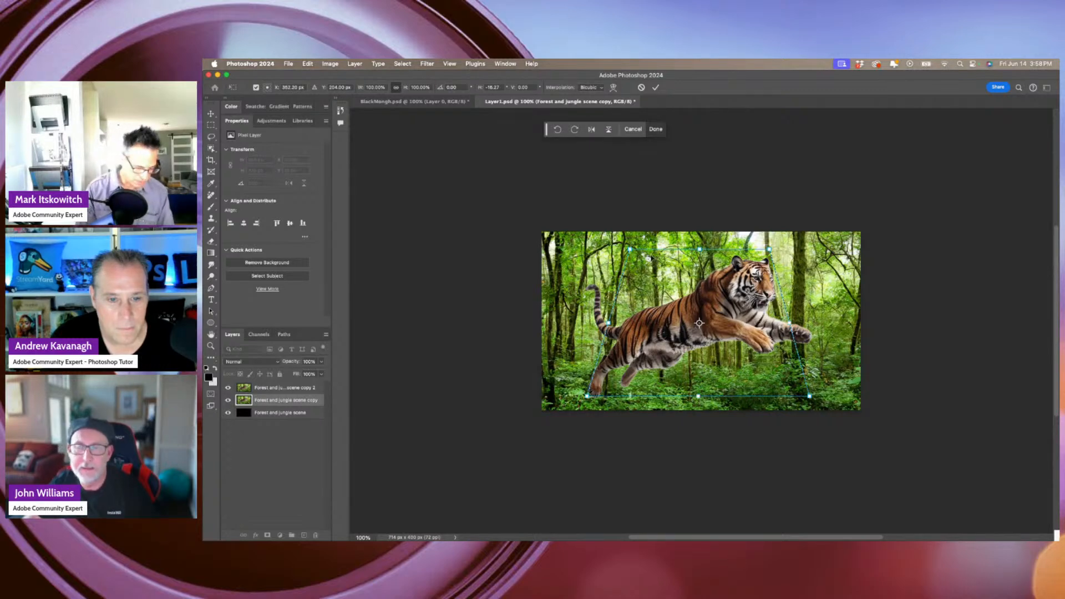
drag(770, 250, 780, 320)
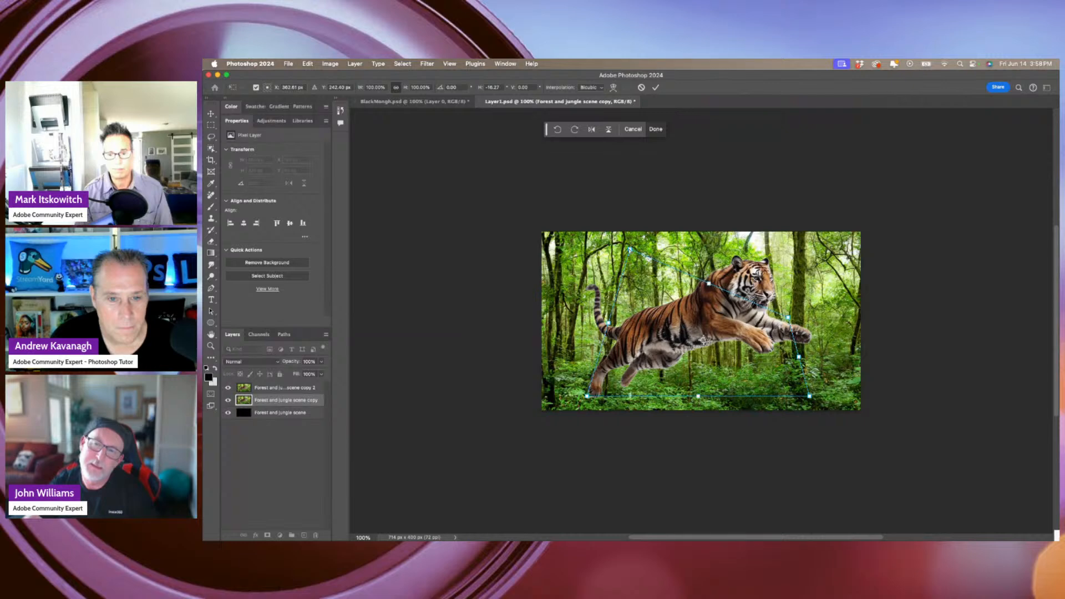
drag(631, 251, 610, 312)
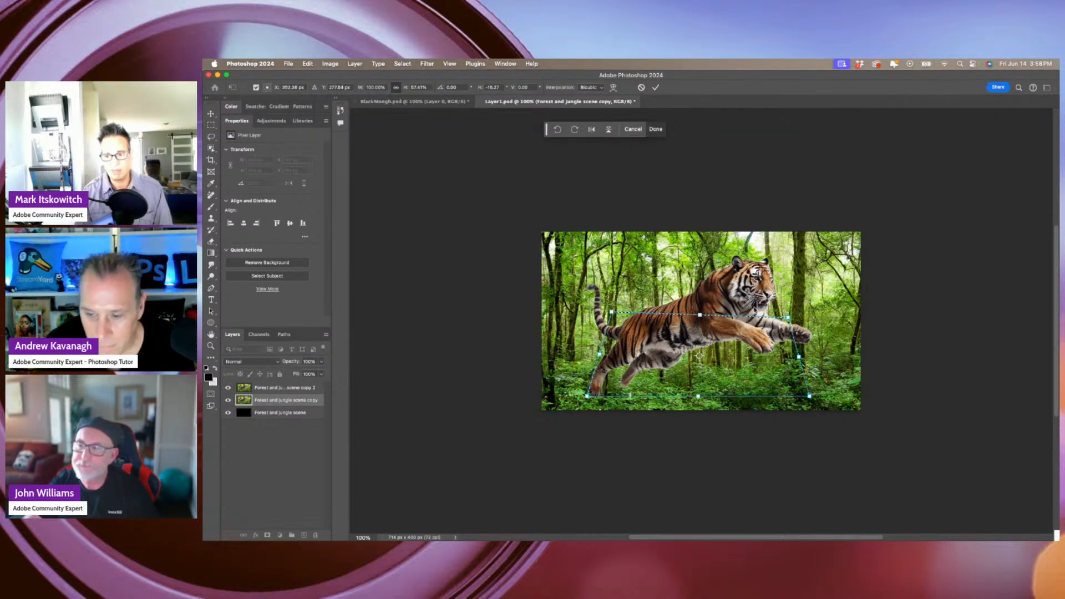
drag(789, 317, 787, 312)
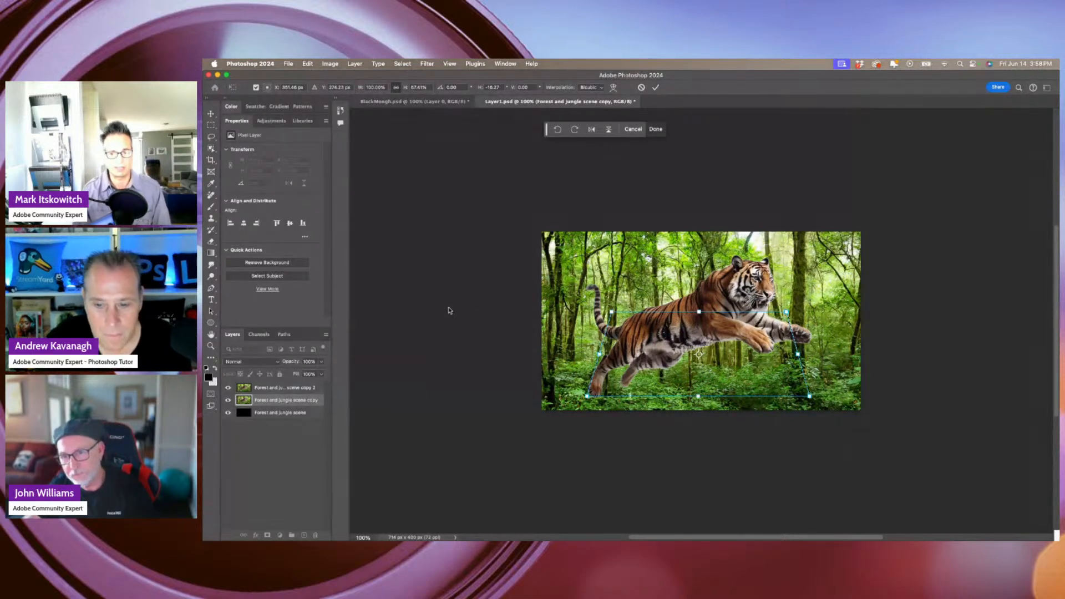
key(Return)
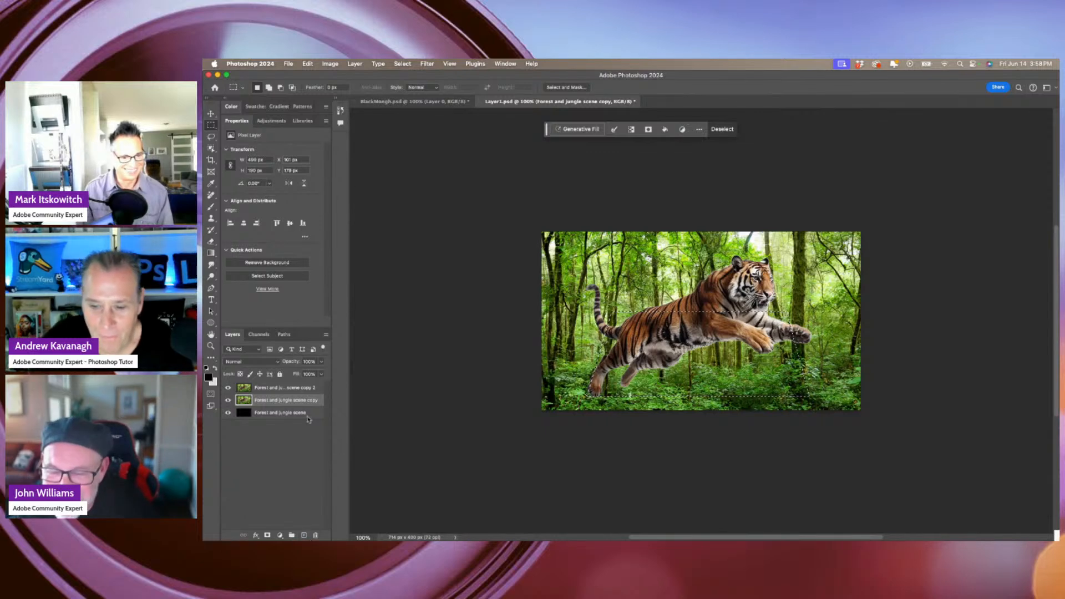
Create a new layer above the middle jungle copy and stroke the trapezoid selection in white, 12 px wide, located inside.
click(307, 64)
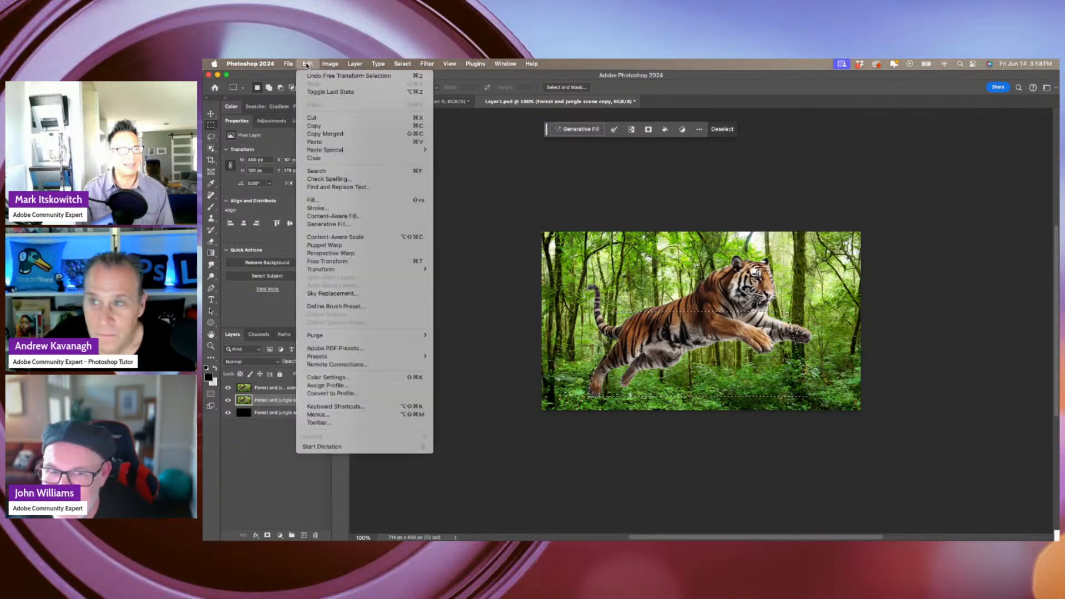
click(269, 475)
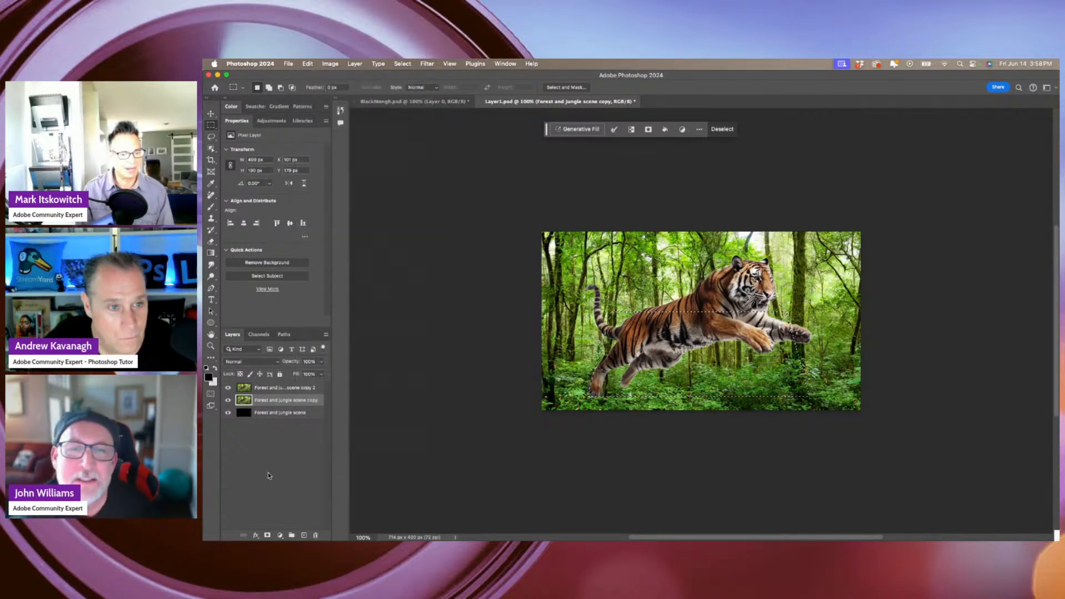
click(304, 537)
click(307, 63)
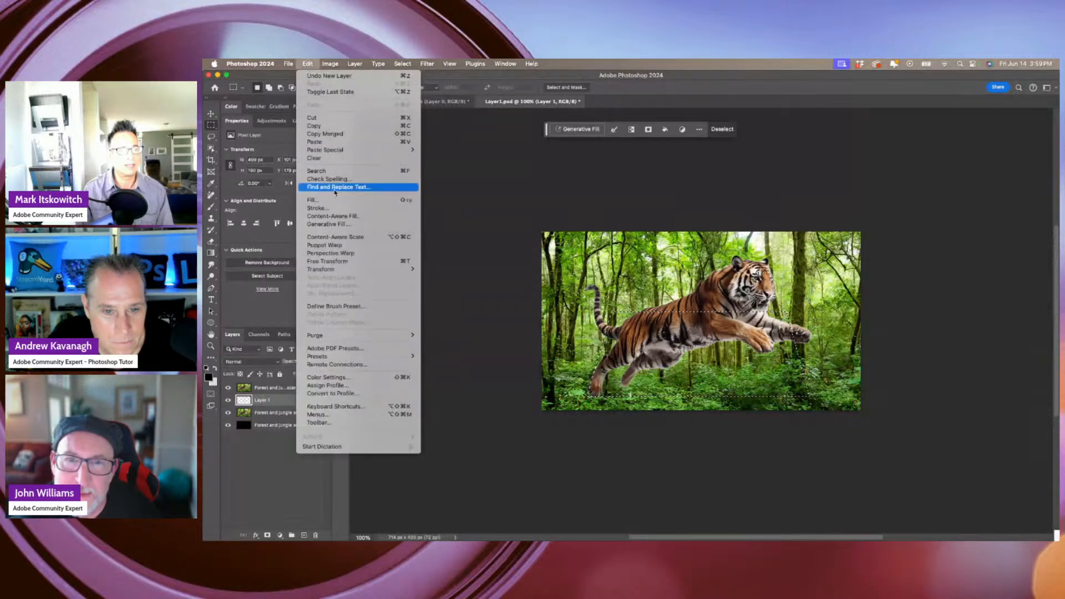
click(335, 209)
click(506, 246)
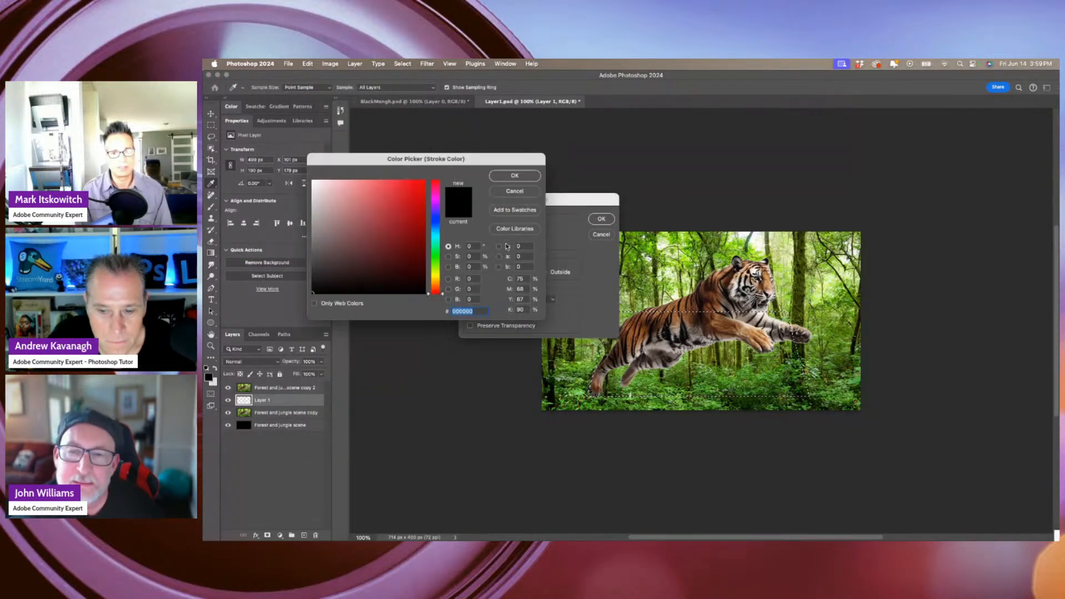
drag(352, 212, 298, 169)
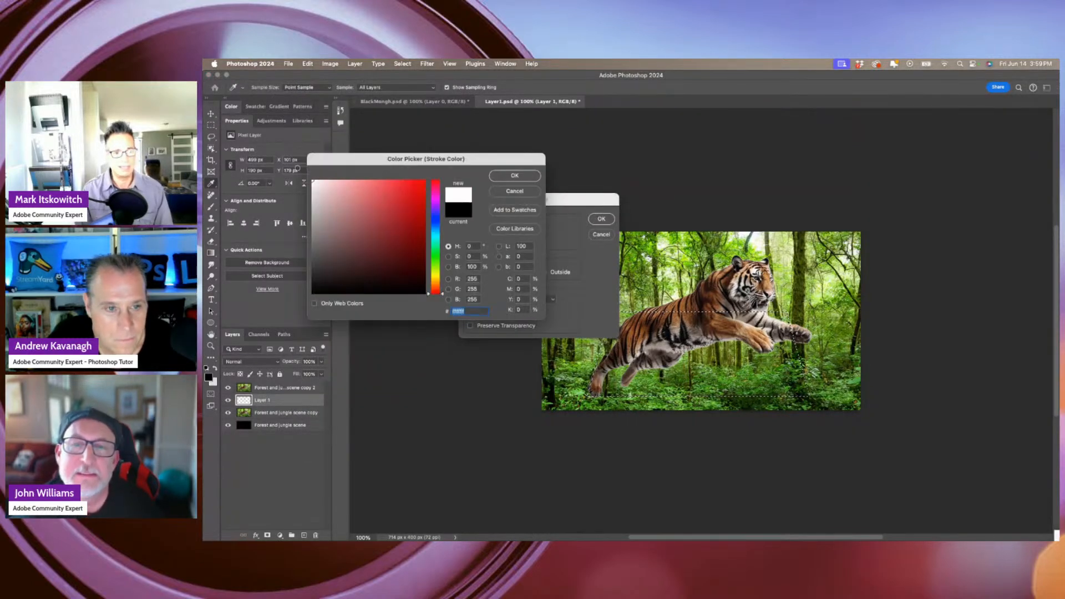
click(514, 175)
drag(531, 203, 447, 162)
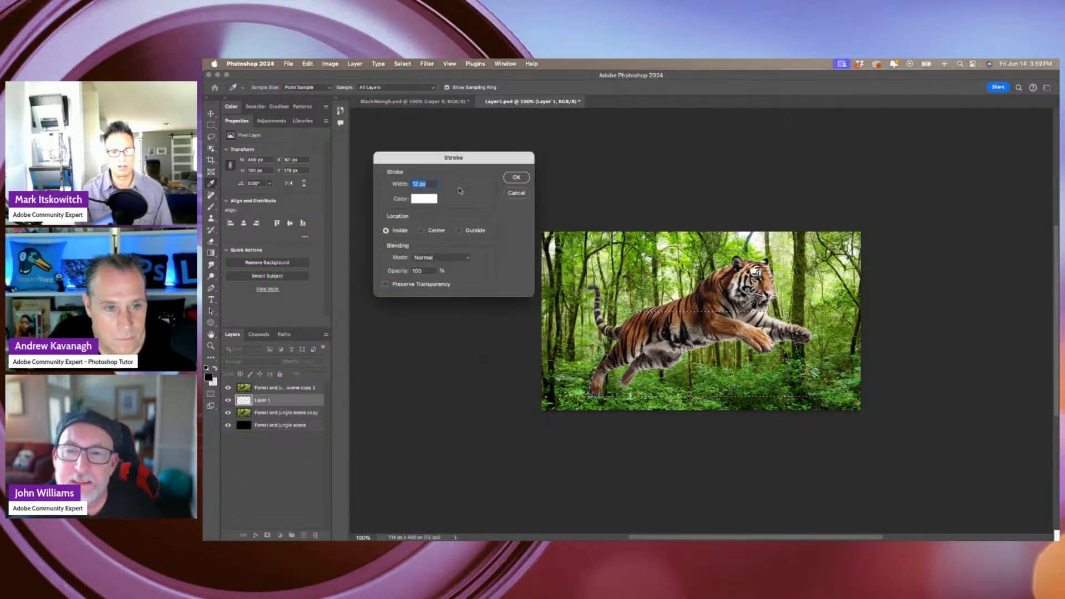
click(516, 177)
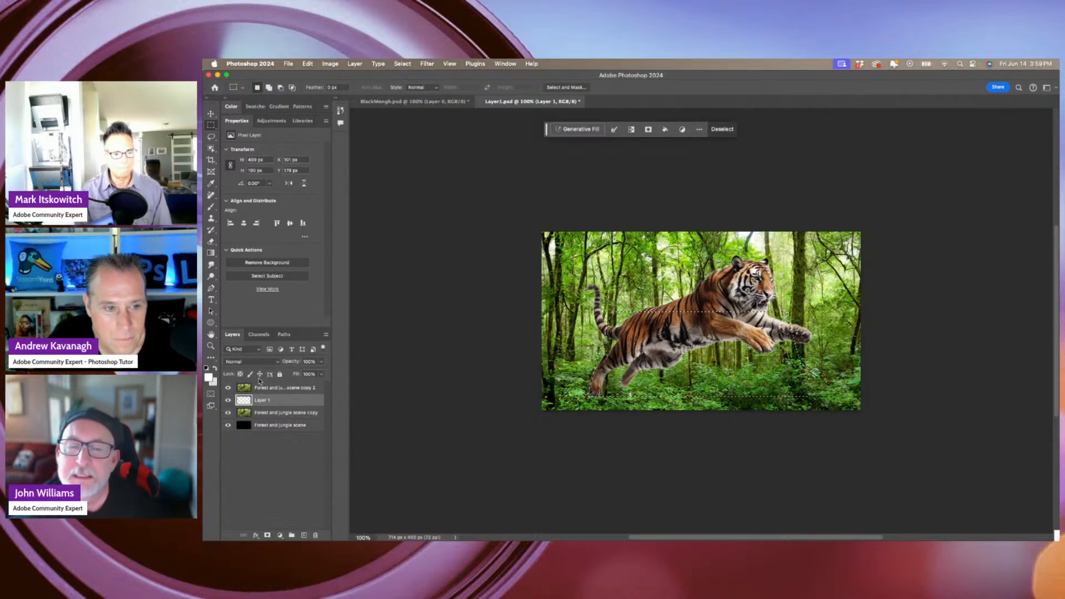
Move the topmost jungle copy beneath the white frame layer.
click(228, 388)
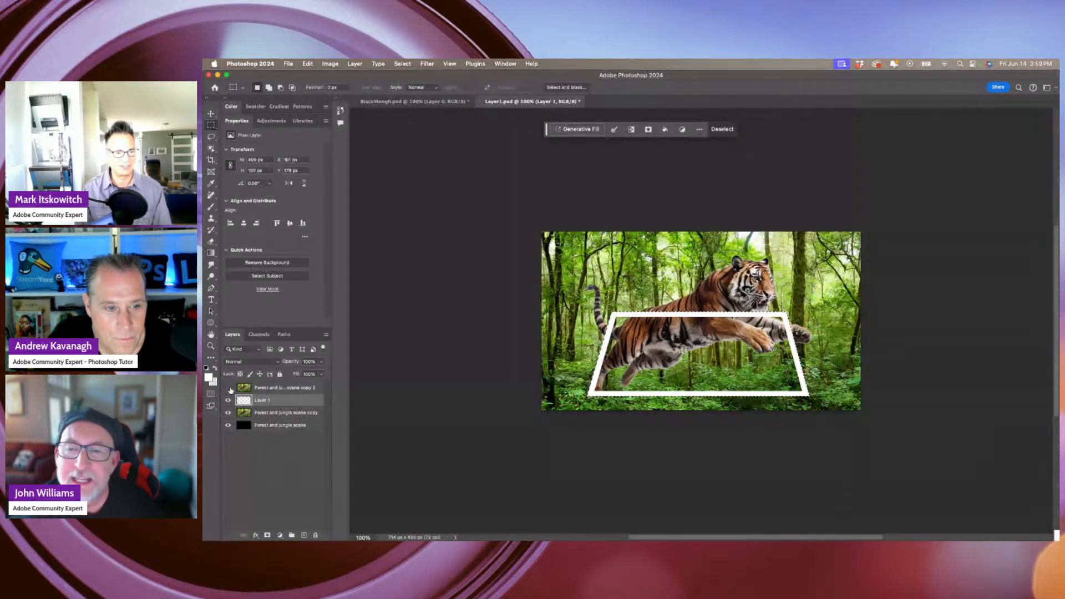
drag(277, 391, 251, 398)
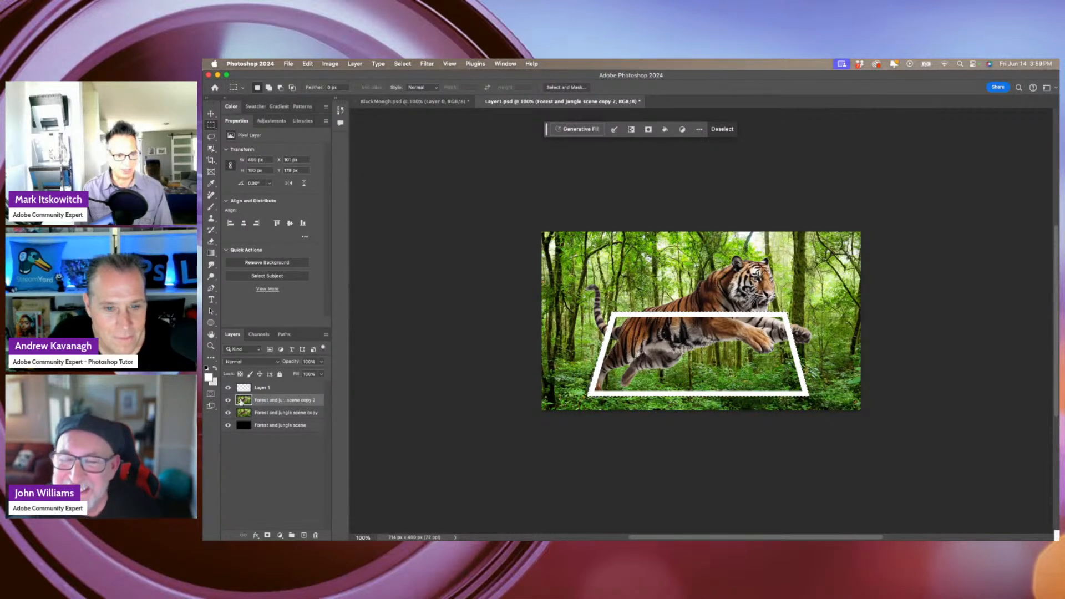
click(244, 387)
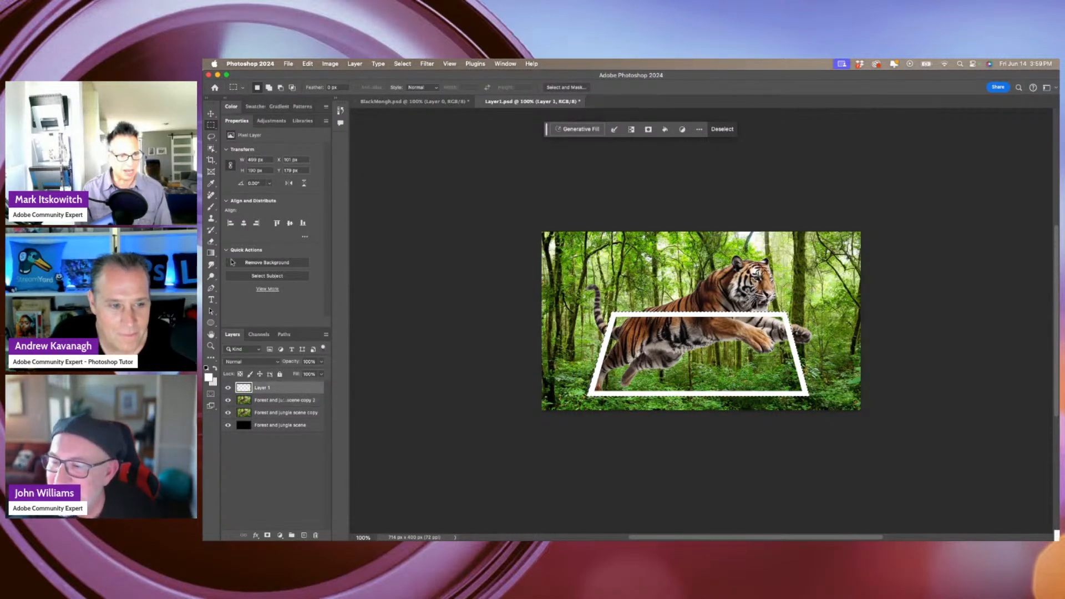
click(211, 149)
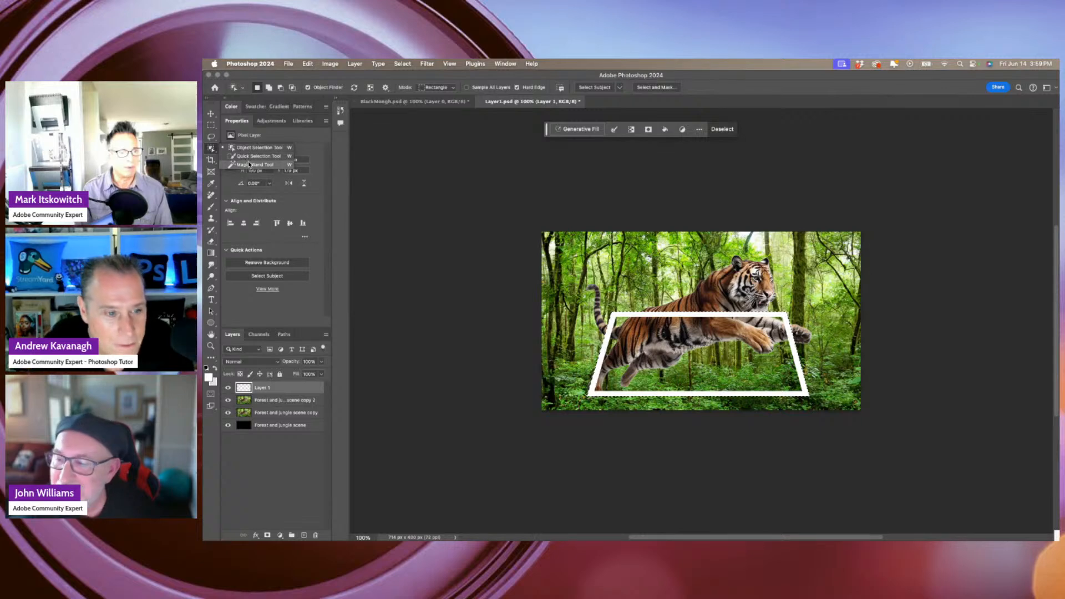
click(252, 165)
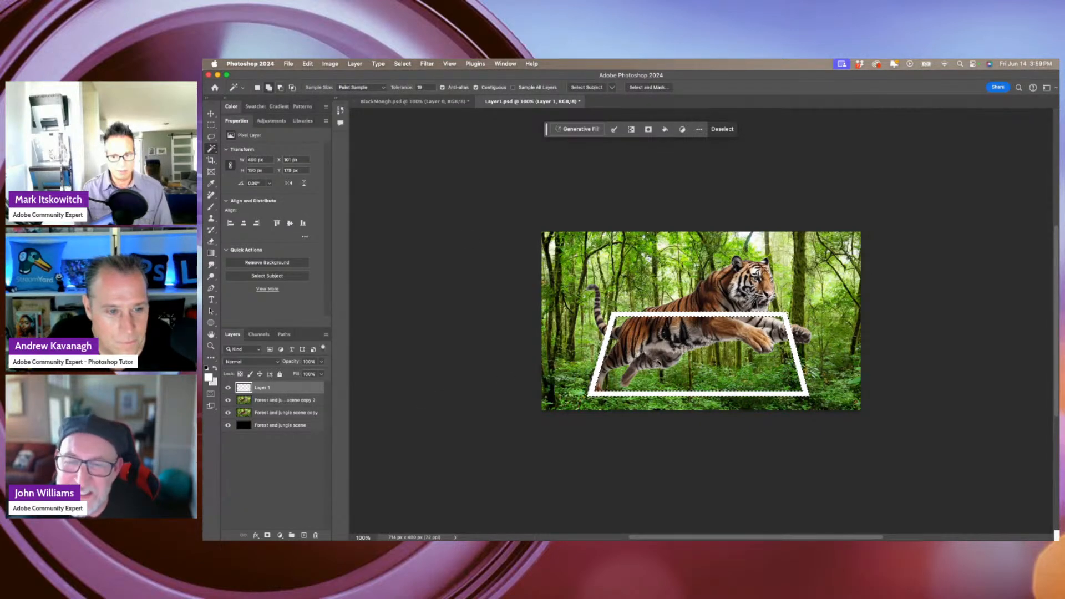
Mask the lower jungle copy with the trapezoid selection and show the jungle copy above it.
click(260, 413)
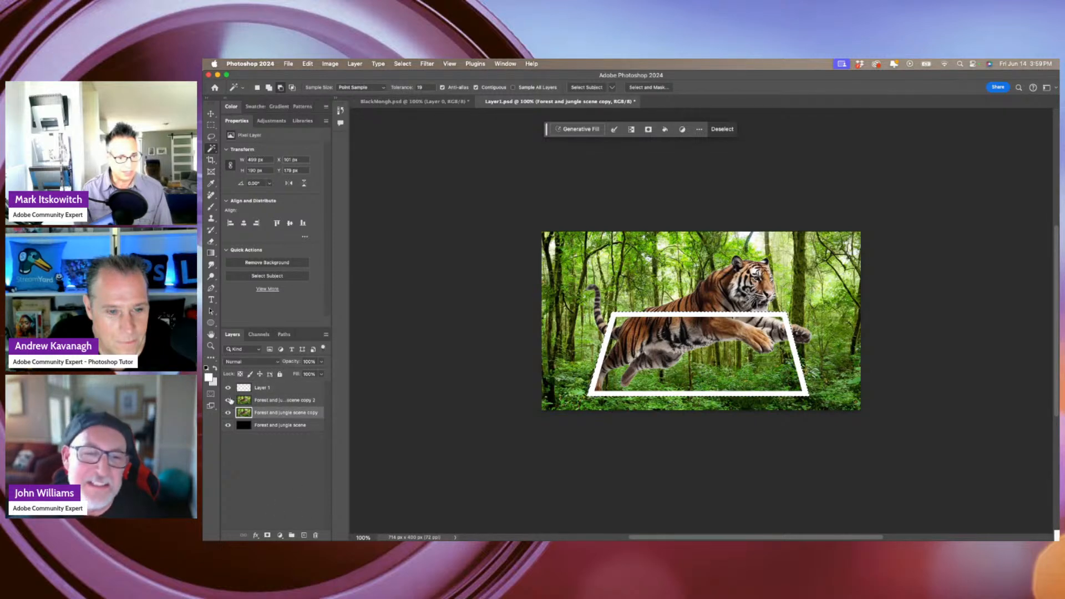
click(267, 534)
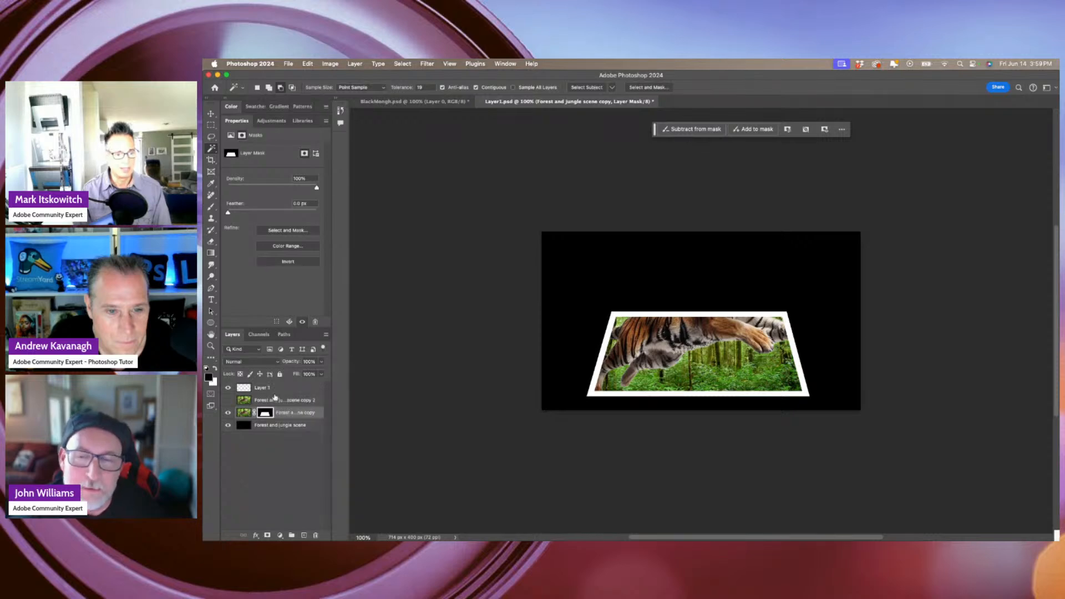
click(228, 400)
On the upper jungle copy, select the tiger with the Object Selection tool and copy it to its own layer.
click(261, 400)
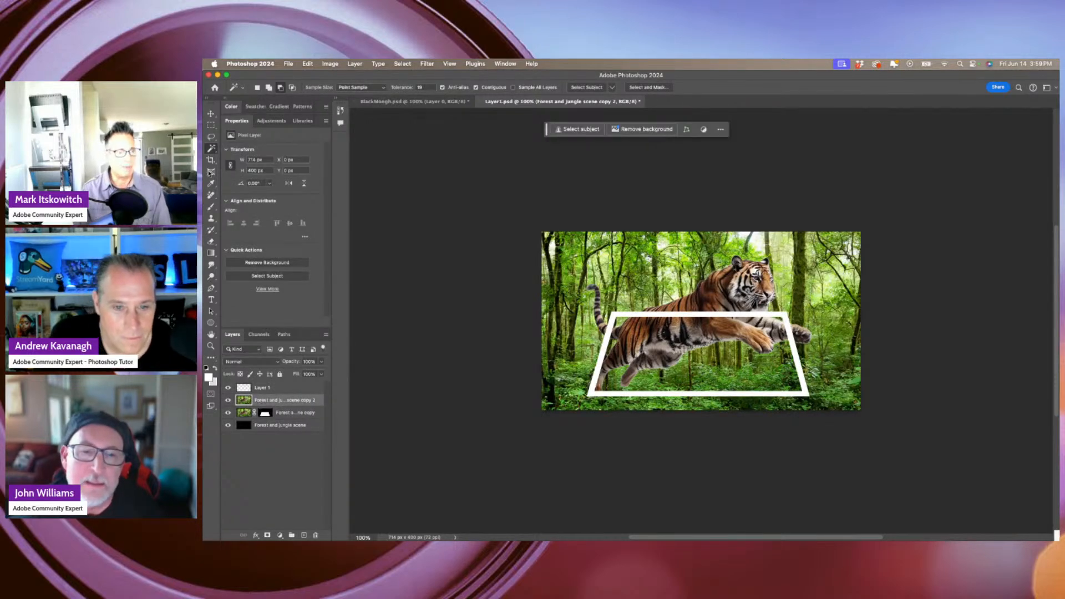
click(211, 149)
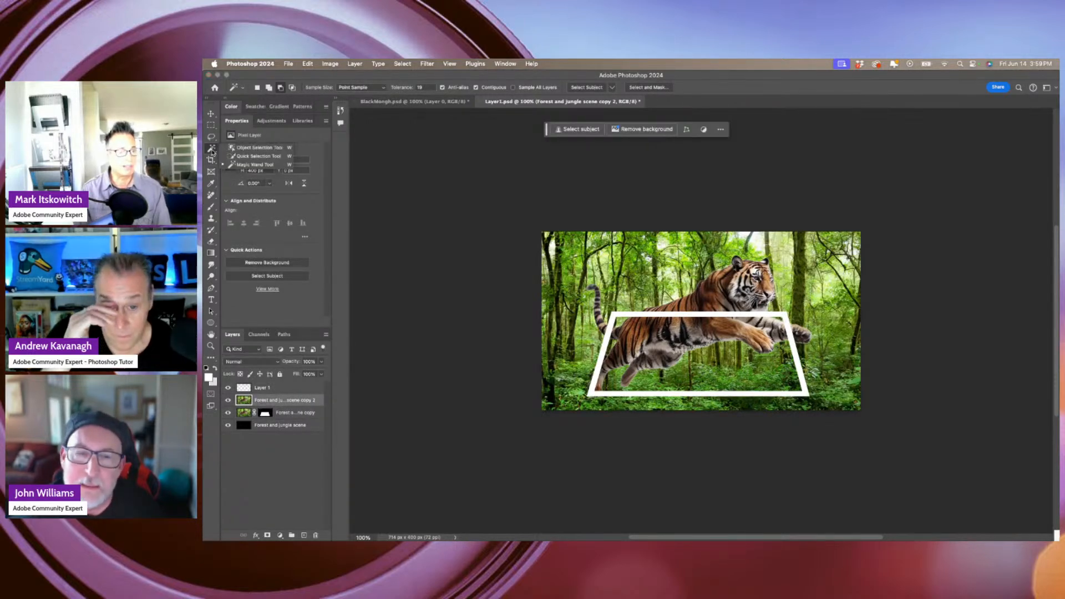
click(251, 148)
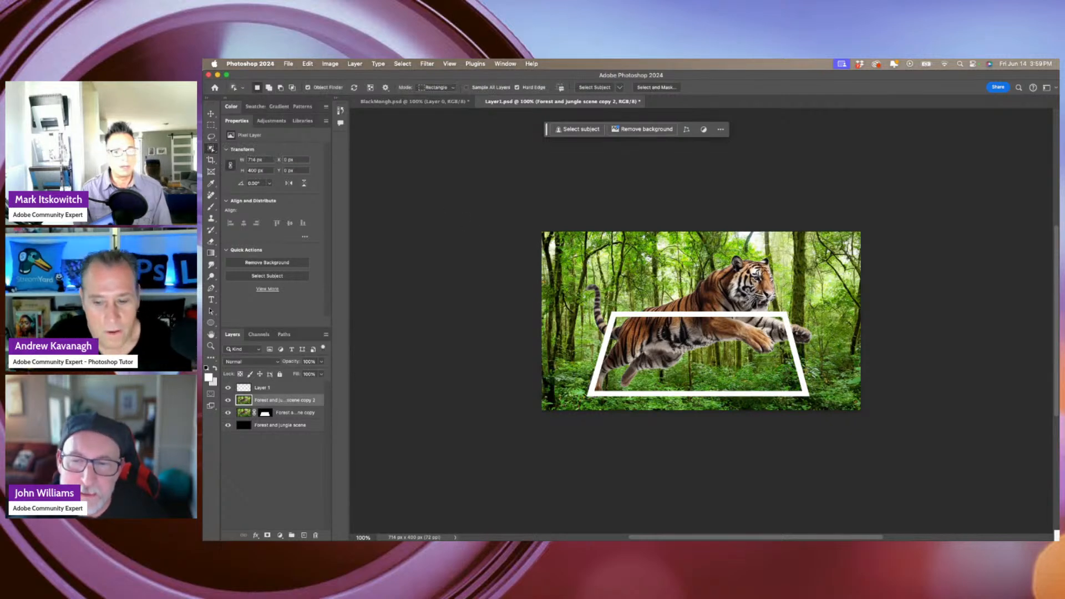
click(729, 300)
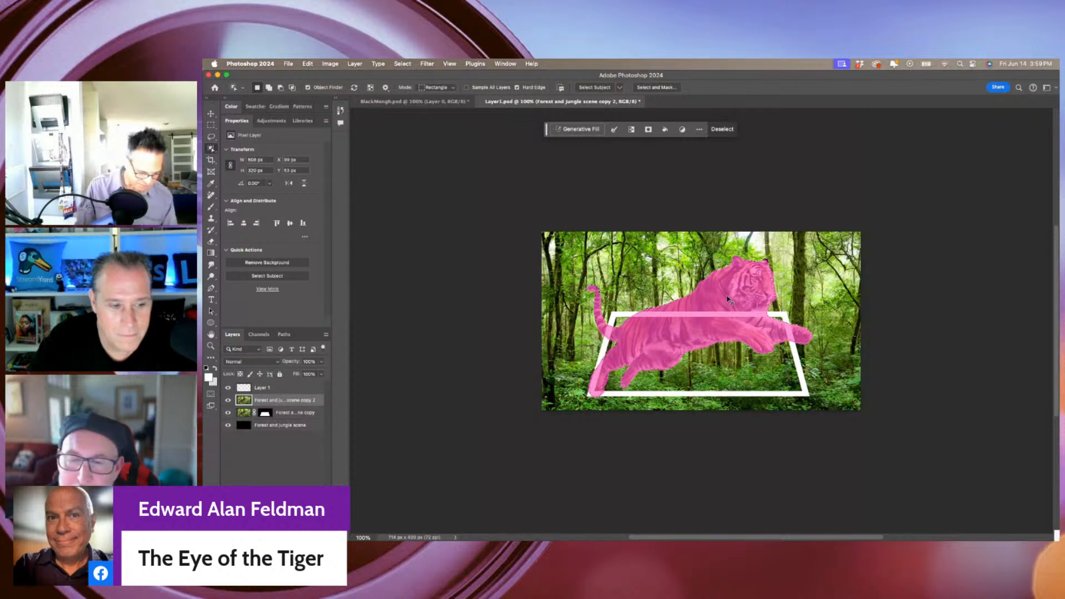
key(super+j)
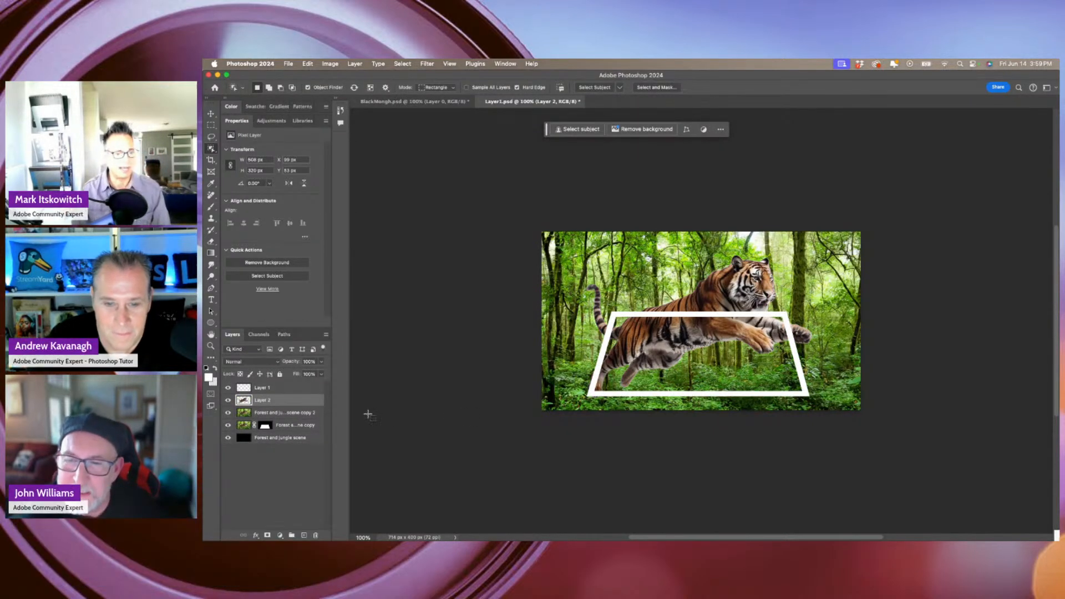
Hide the unmasked jungle copy and place the white frame layer beneath the cut-out tiger layer.
click(229, 413)
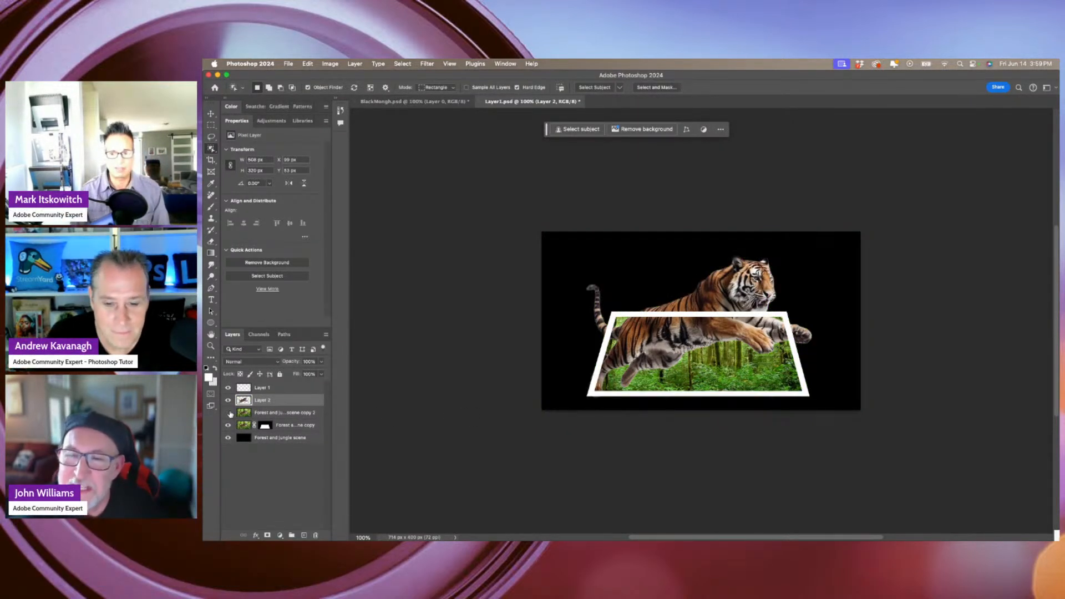
drag(263, 391, 260, 410)
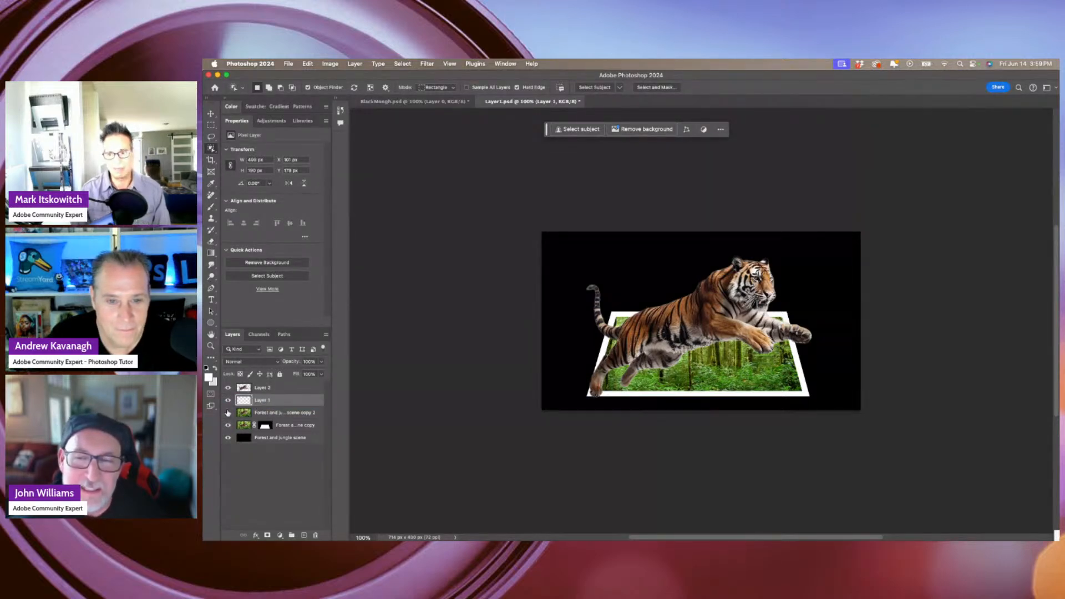
Apply a radial blue-and-black Gradient Overlay at 100% opacity to the bottommost black layer.
click(275, 438)
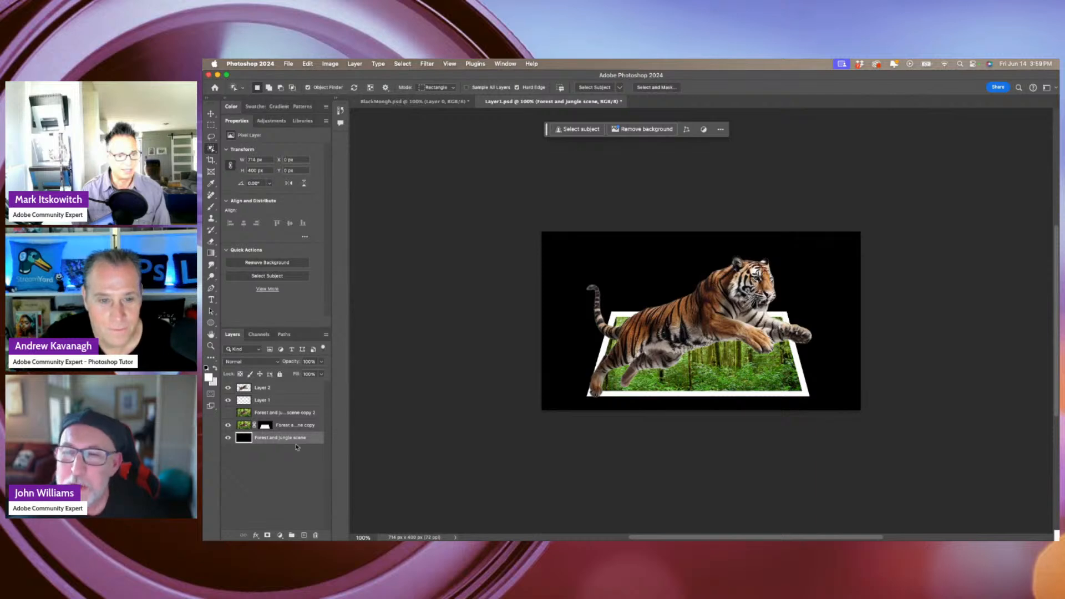
double_click(311, 439)
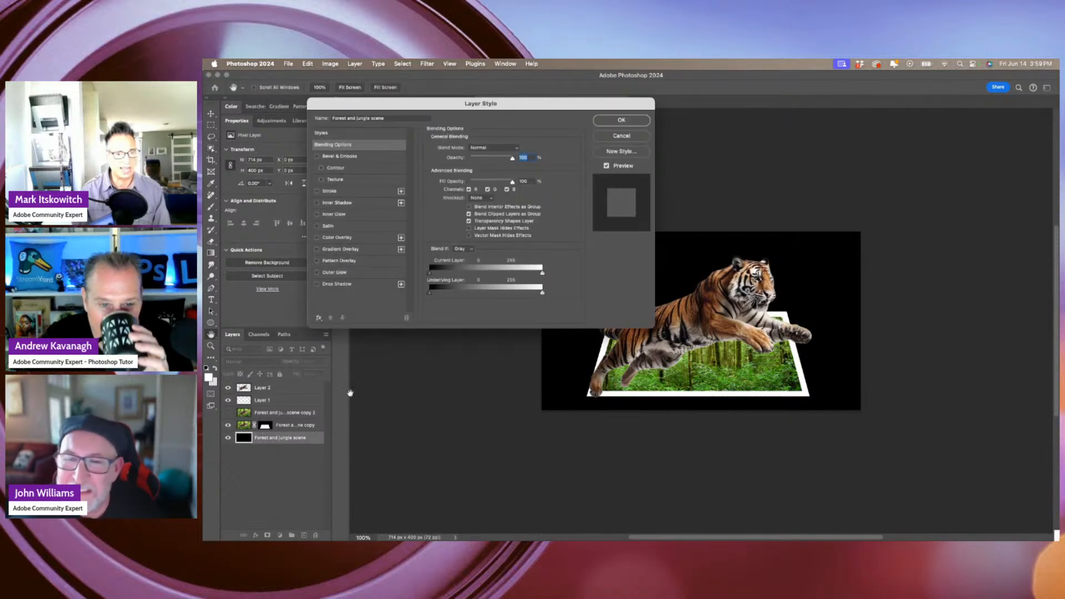
click(339, 238)
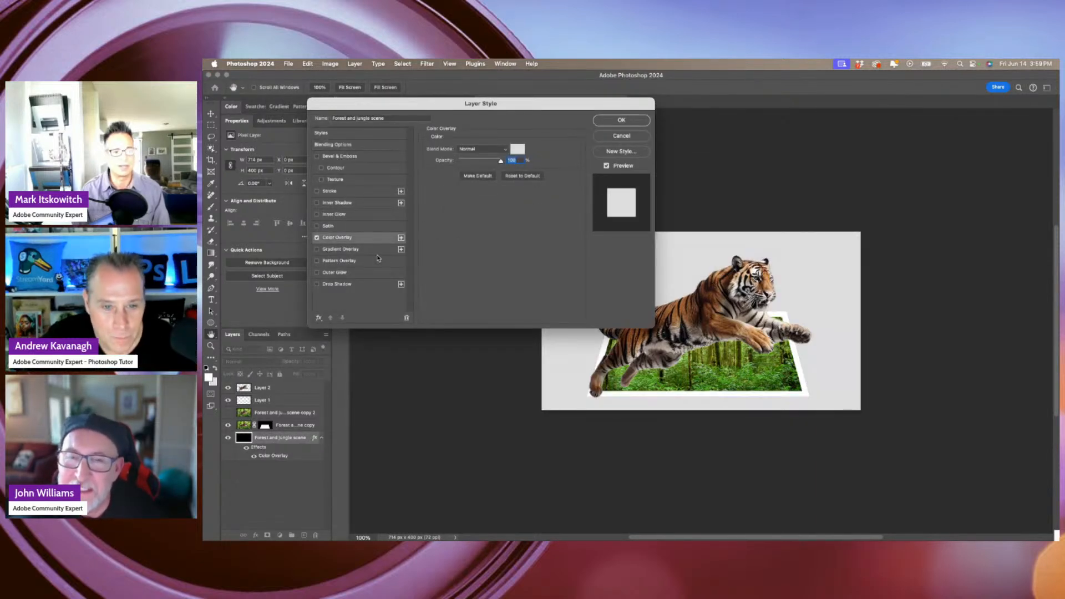
click(334, 249)
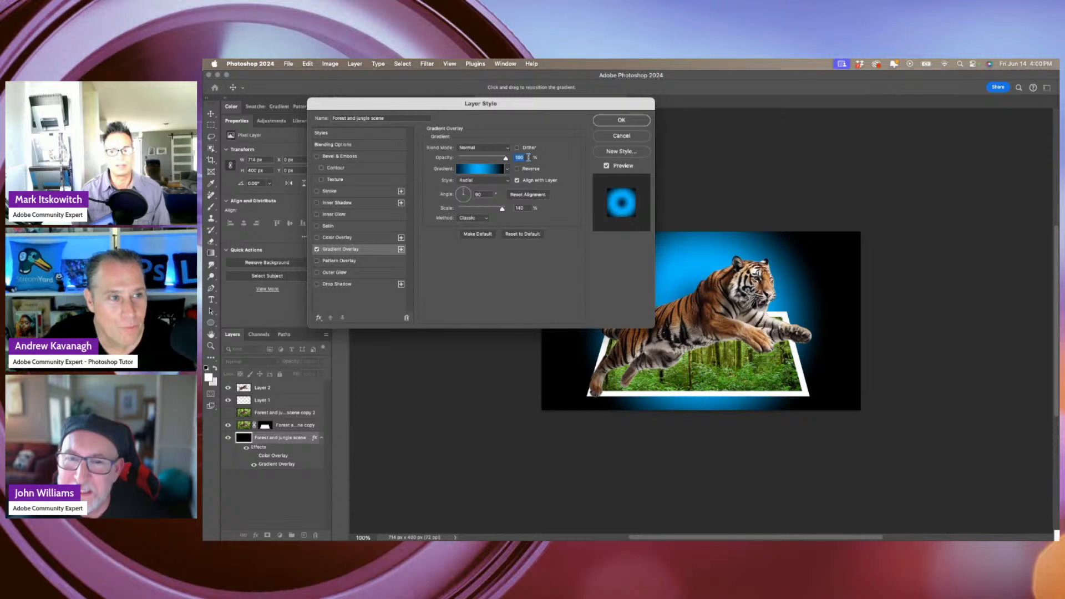
click(608, 121)
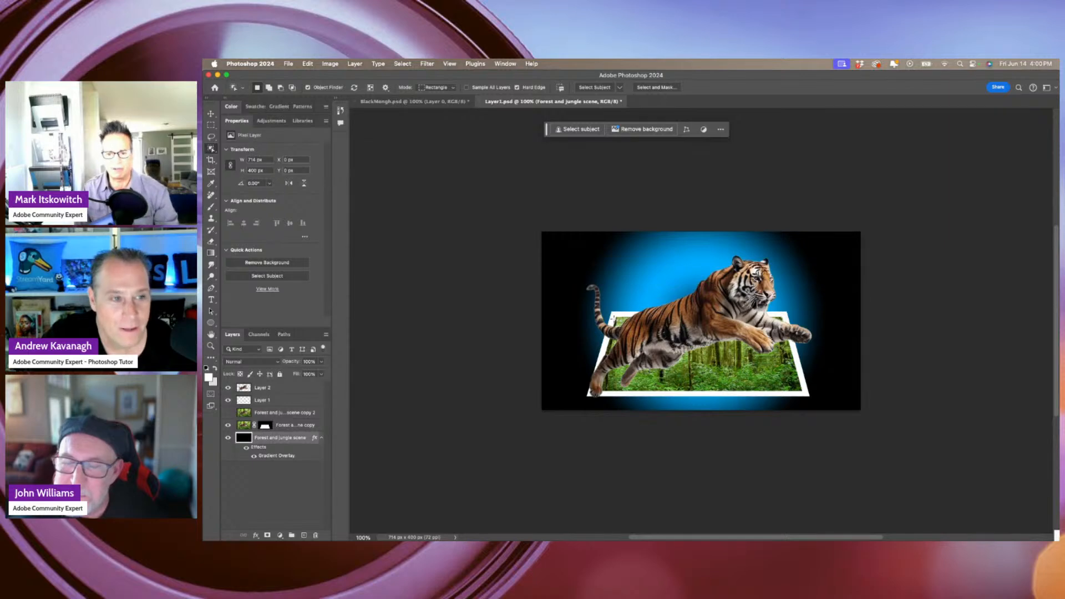
Distort the white frame layer by lowering its two upper corners, flattening the trapezoid to about 117 px tall.
click(257, 401)
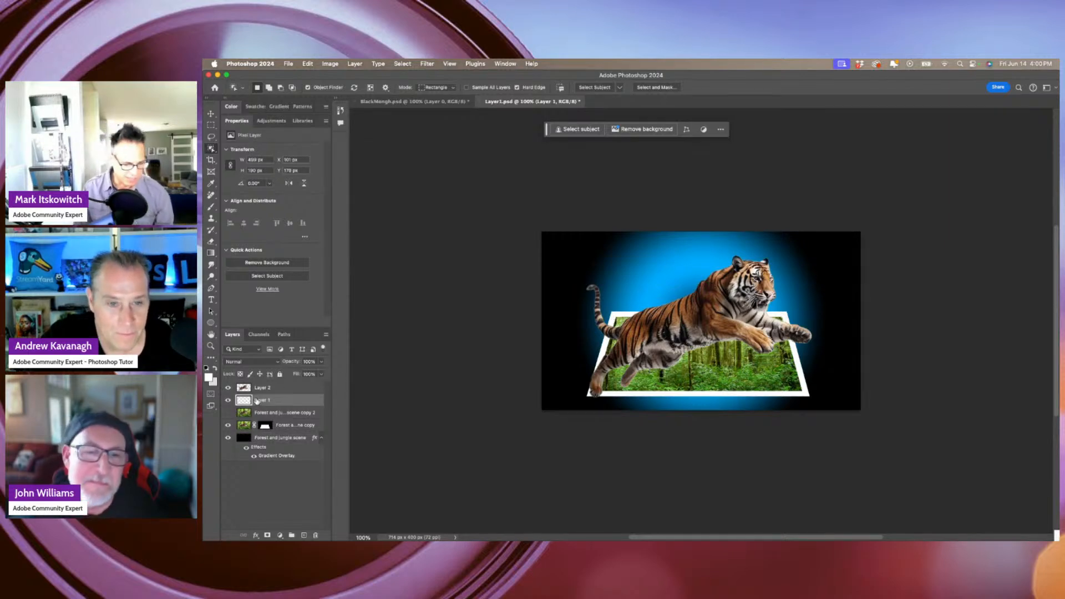
key(super+t)
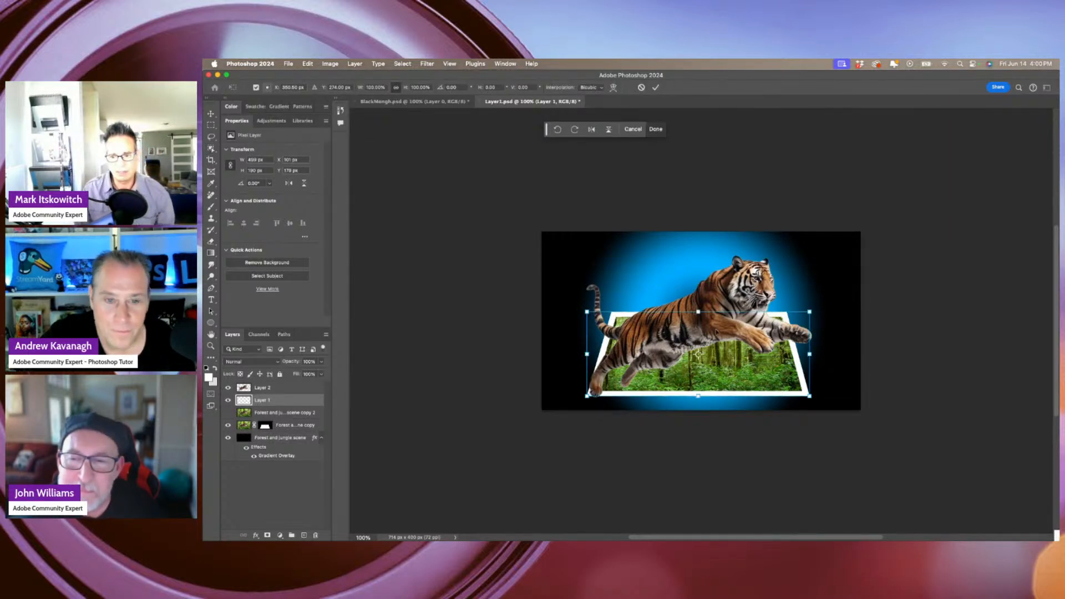
mouse_move(699, 312)
mouse_down()
mouse_move(699, 331)
mouse_move(700, 323)
mouse_up()
key(super+z)
drag(585, 312, 603, 332)
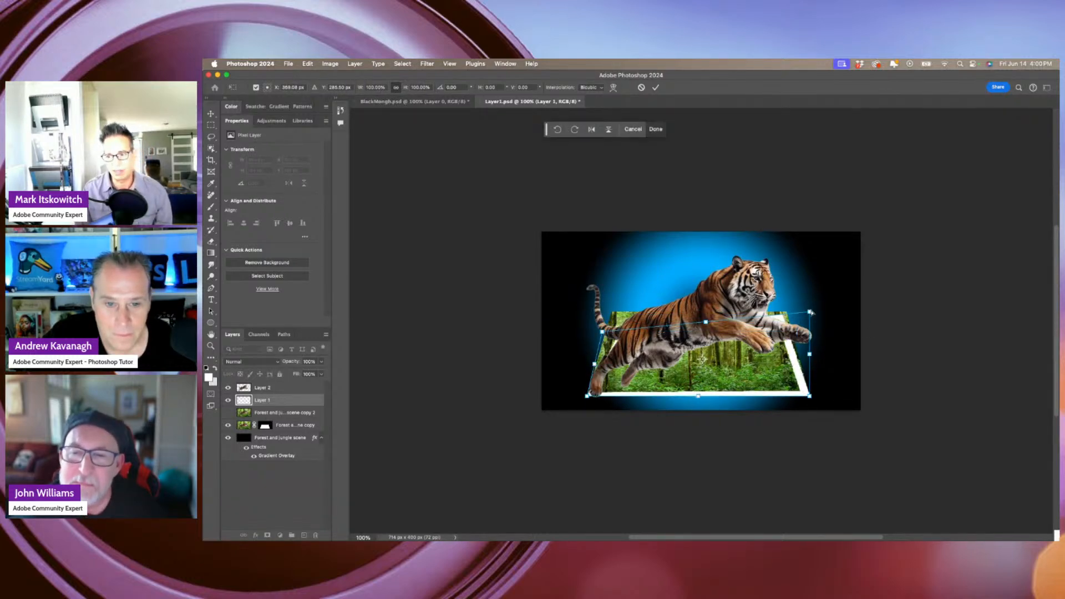
drag(810, 313, 796, 332)
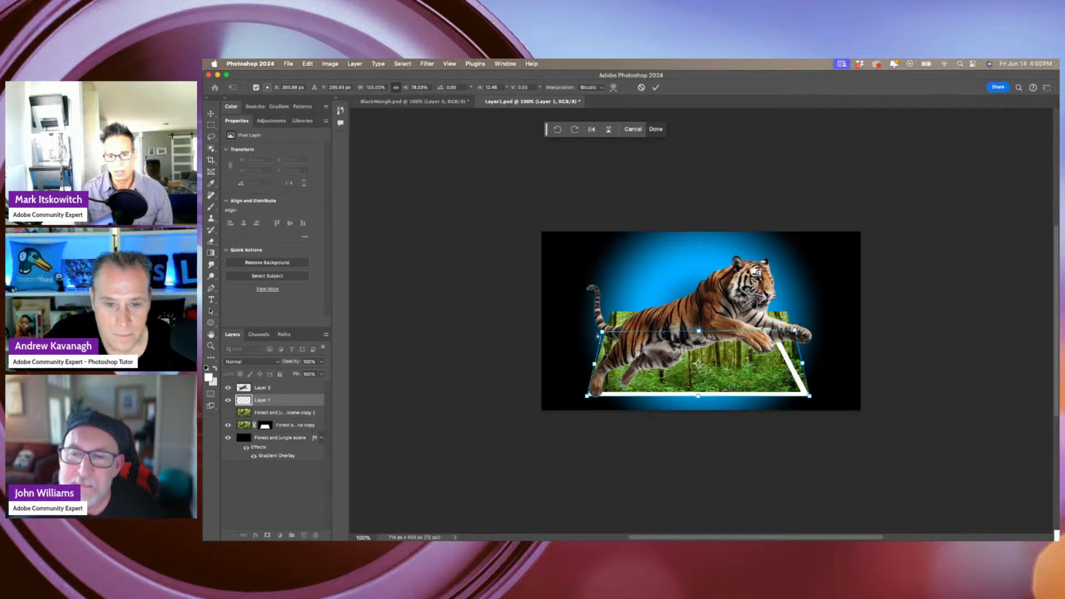
drag(603, 331, 590, 339)
mouse_move(796, 332)
mouse_down()
mouse_move(817, 330)
mouse_move(794, 344)
mouse_up()
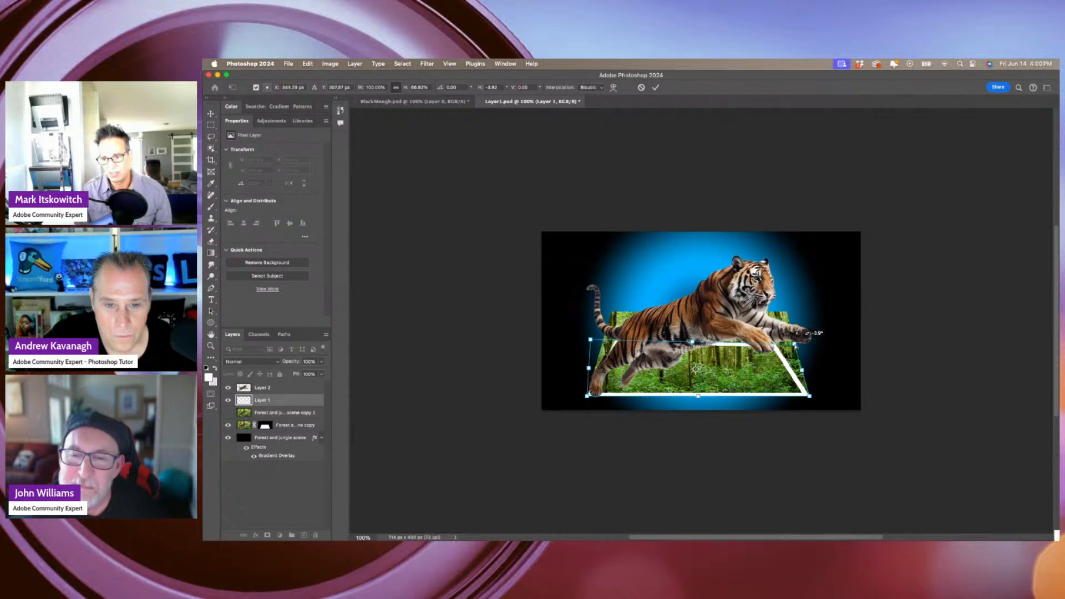
drag(592, 340, 588, 344)
key(Return)
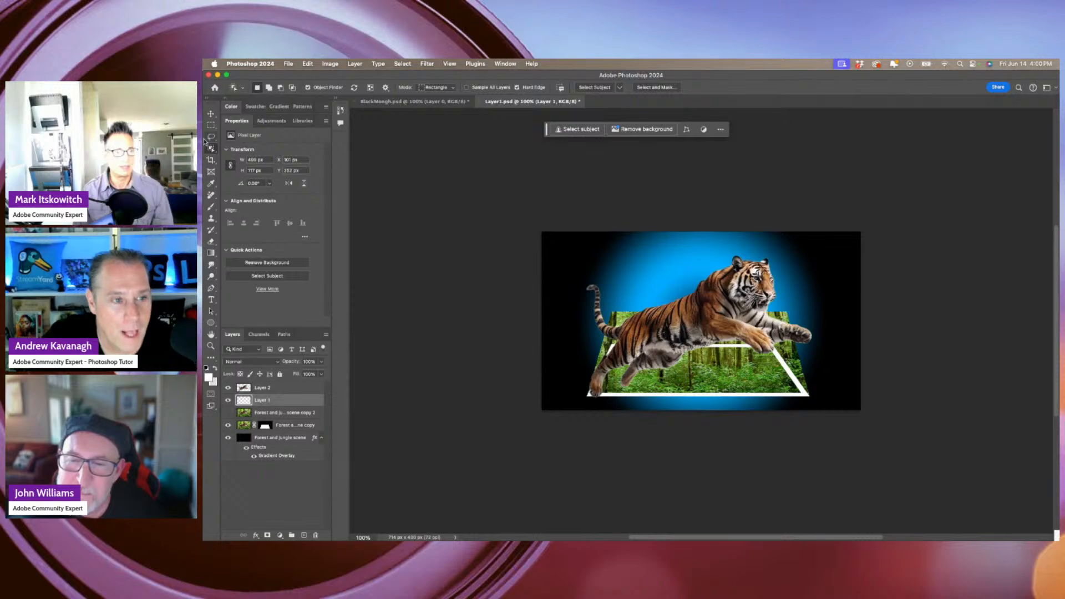
With the Magic Wand, select the area outside the white frame on the frame layer, fill it with black and deselect.
mouse_move(204, 133)
click(226, 152)
click(219, 152)
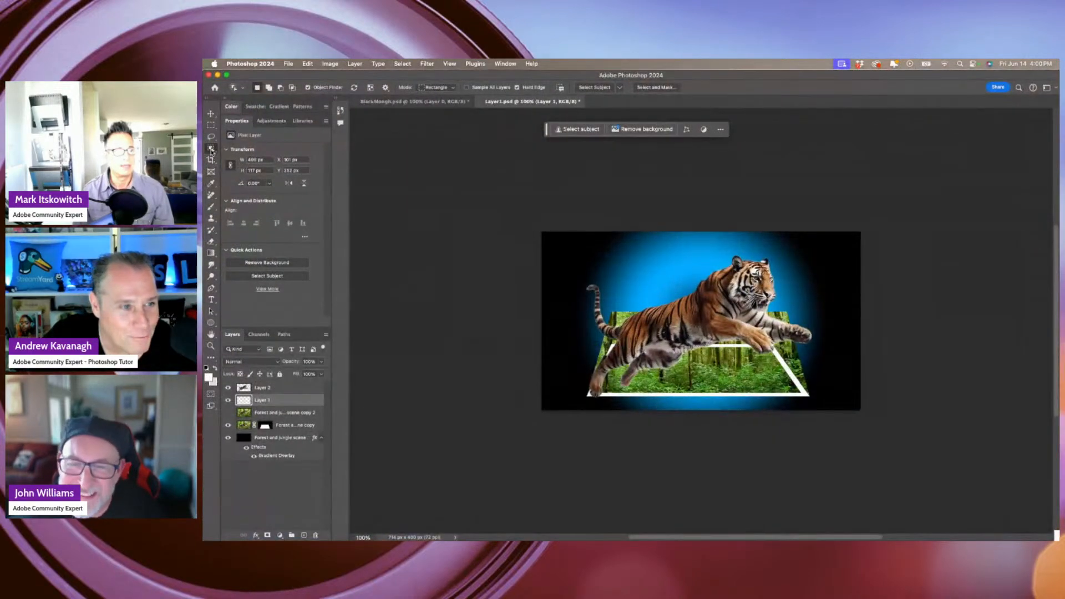
click(211, 149)
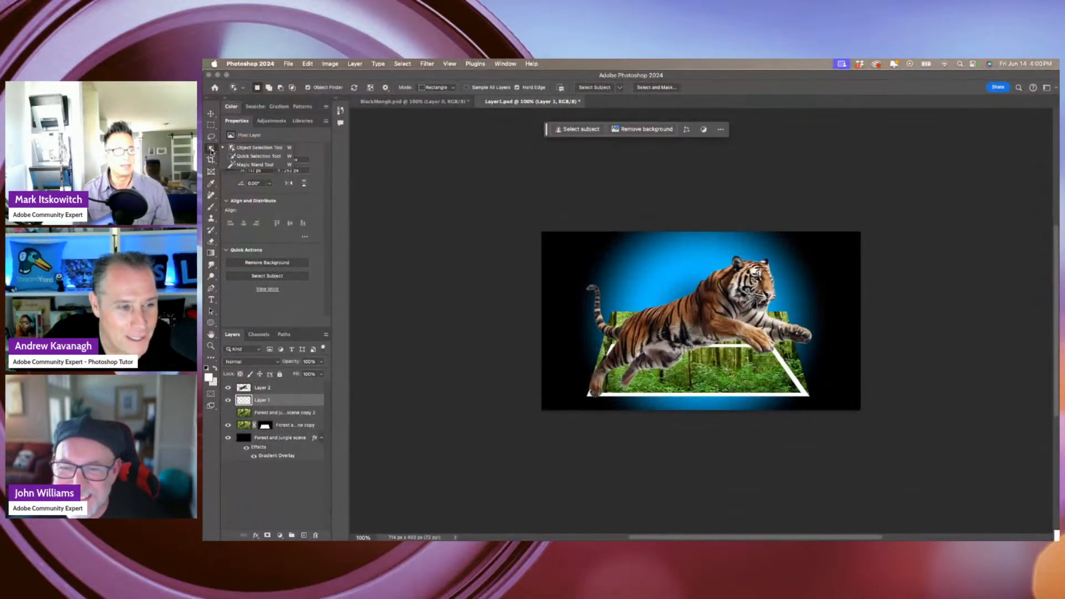
click(244, 165)
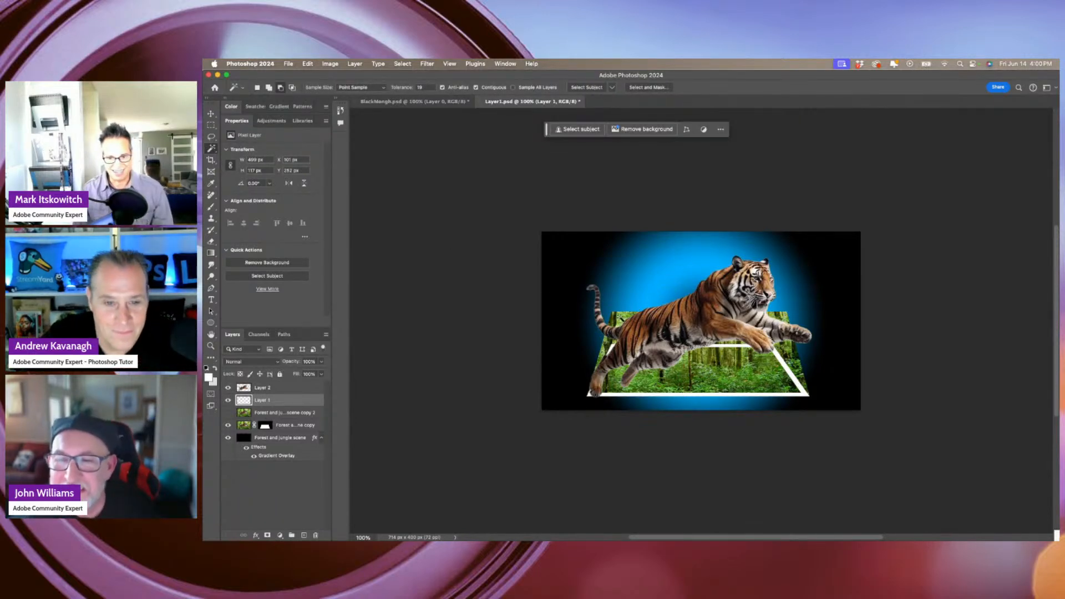
click(228, 425)
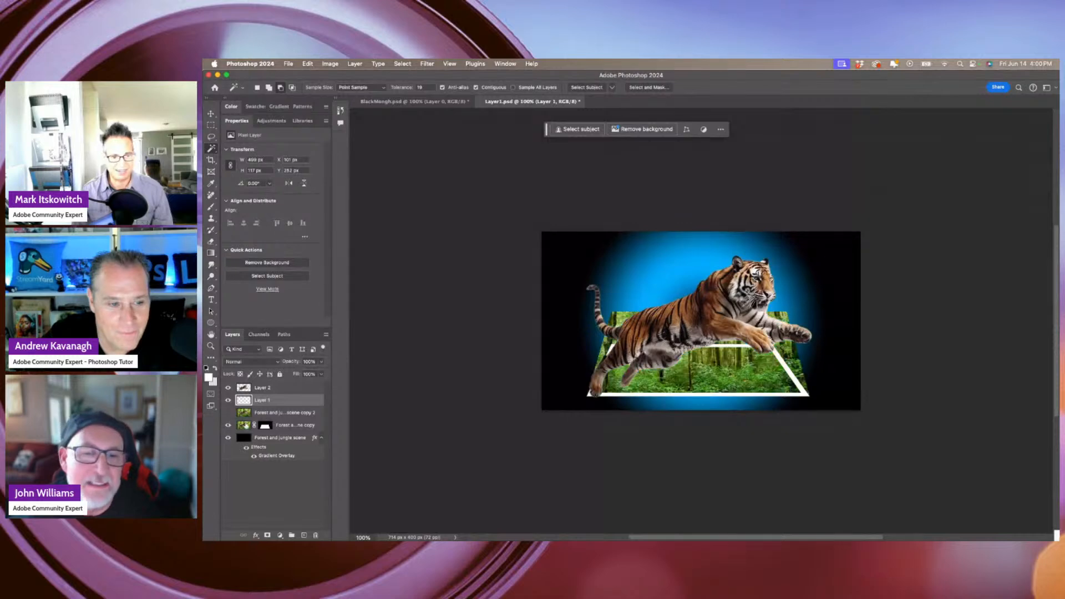
click(647, 298)
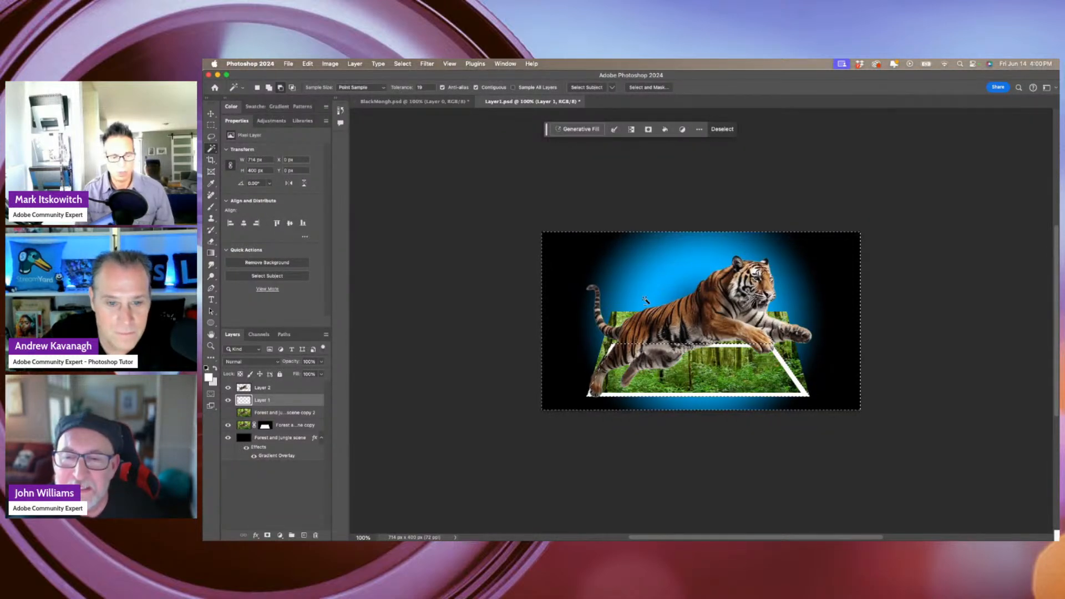
key(d)
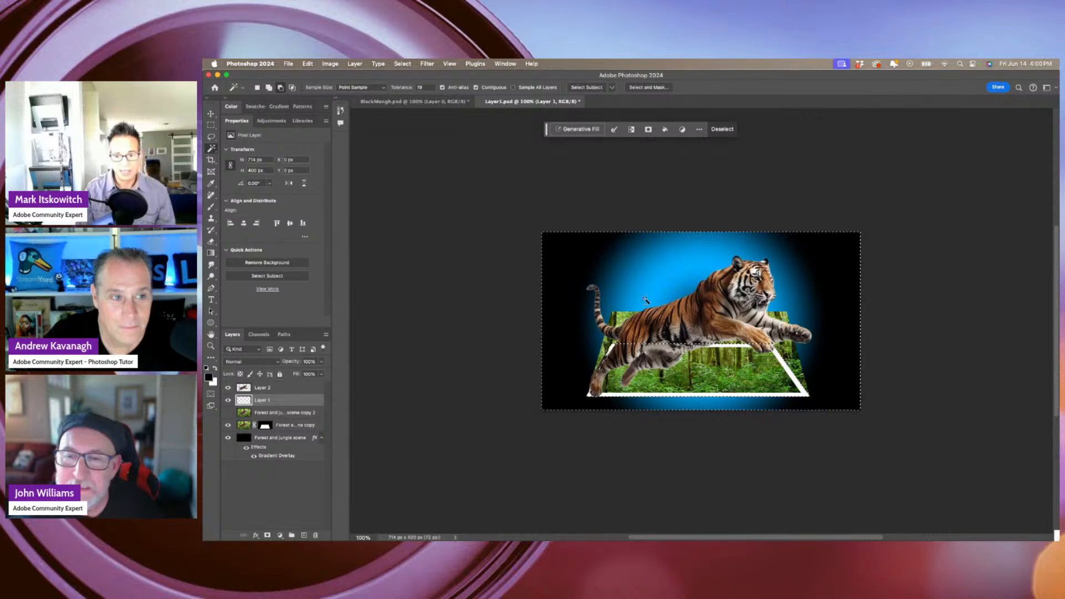
key(alt+BackSpace)
key(super+d)
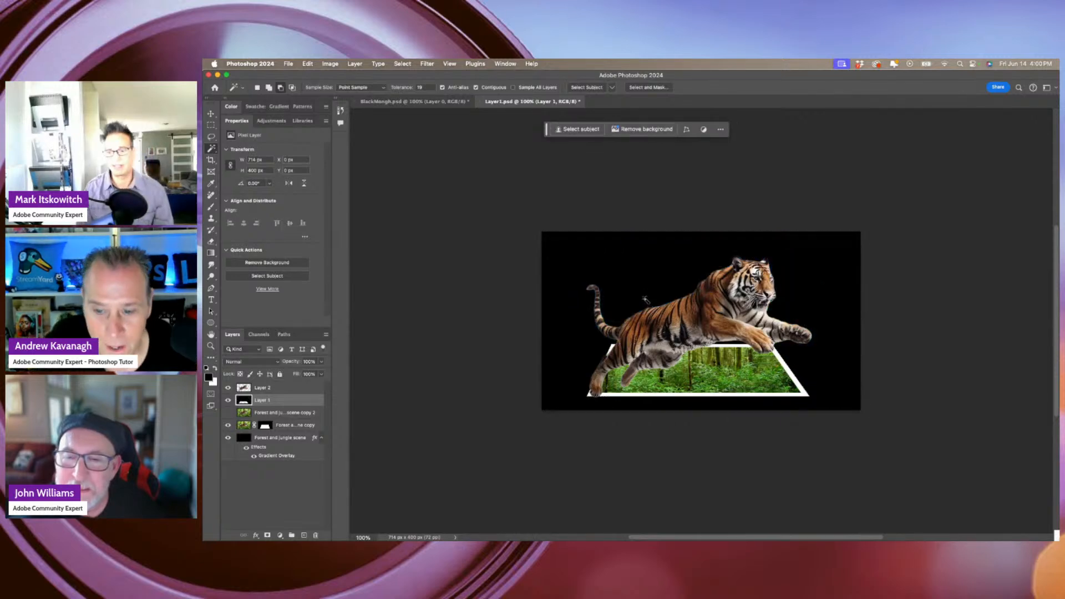
Check the bottommost layer's Layer Style settings and view the BlackMongh.psd document before returning to the tiger document.
double_click(252, 457)
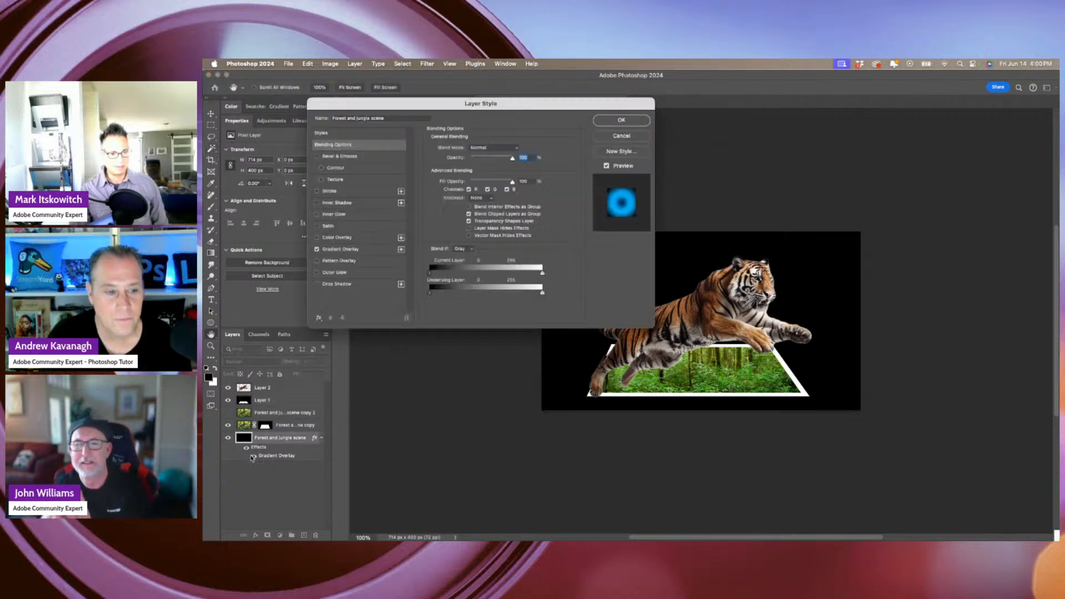
click(622, 137)
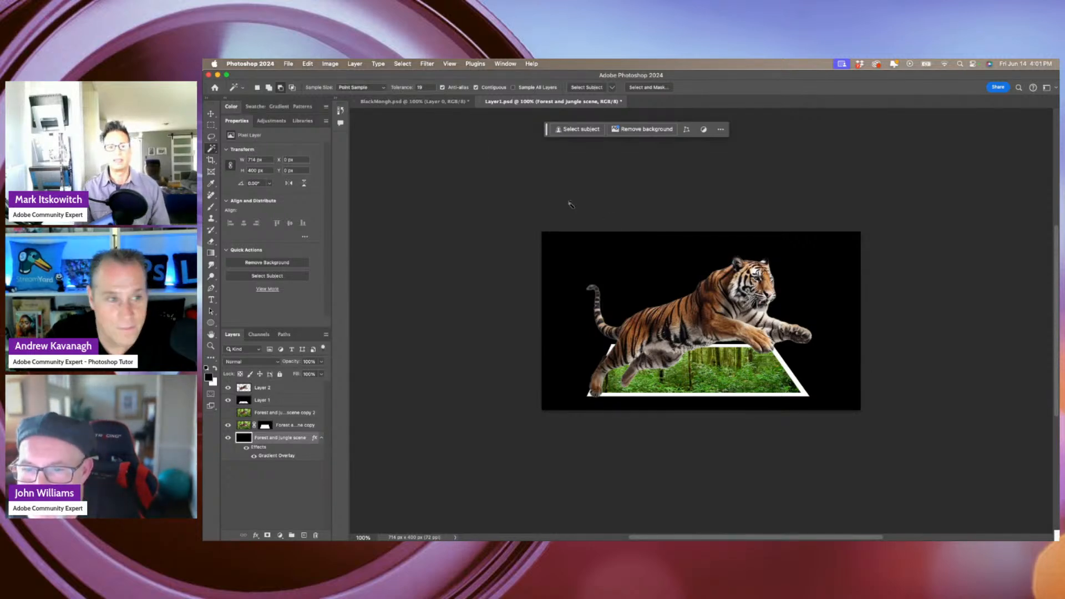
click(454, 103)
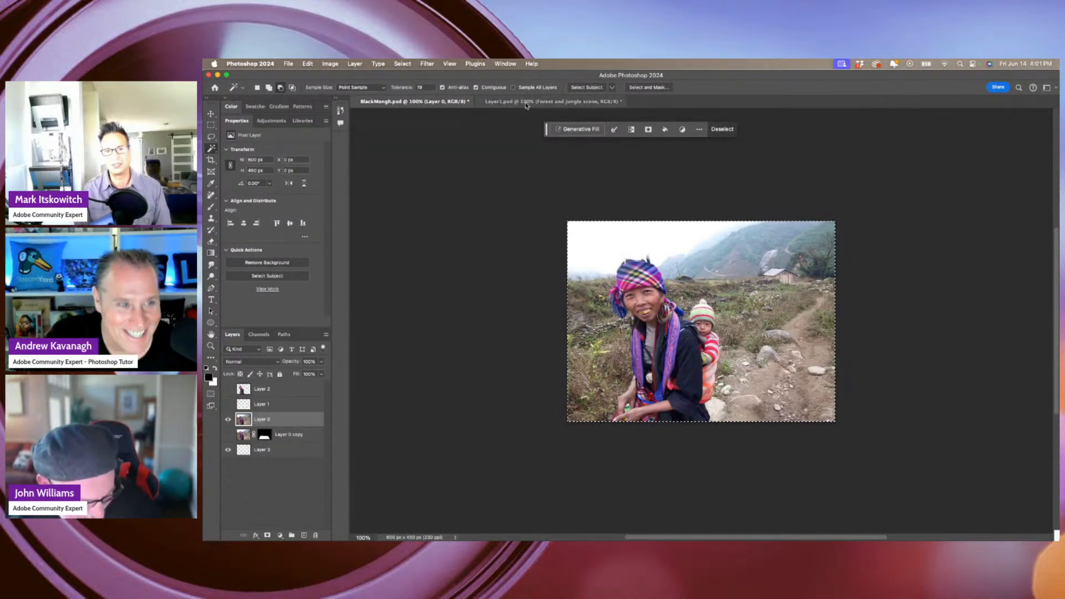
click(527, 106)
key(super+Tab)
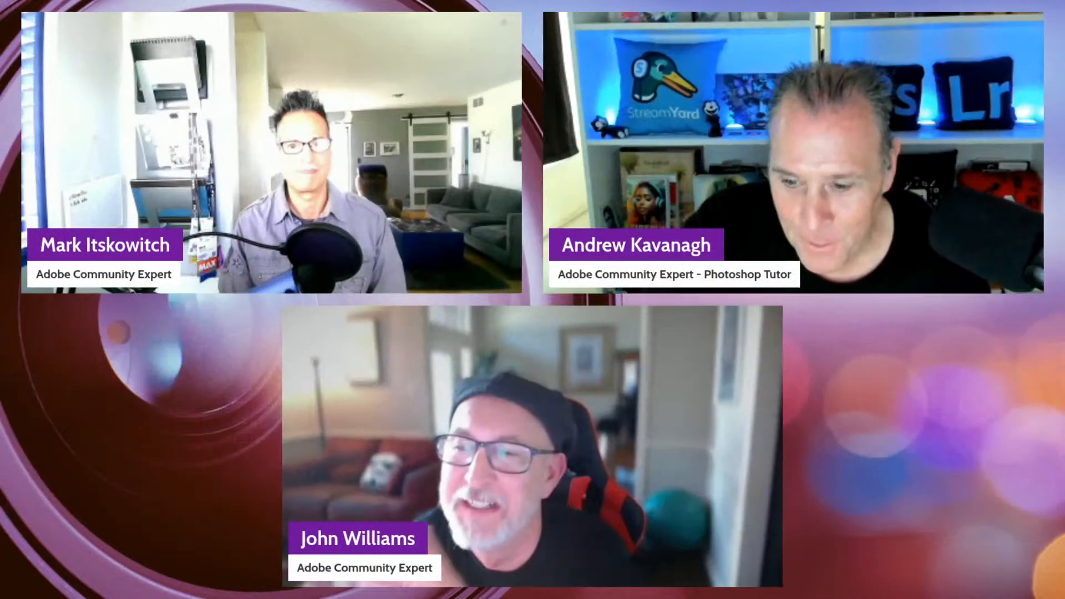